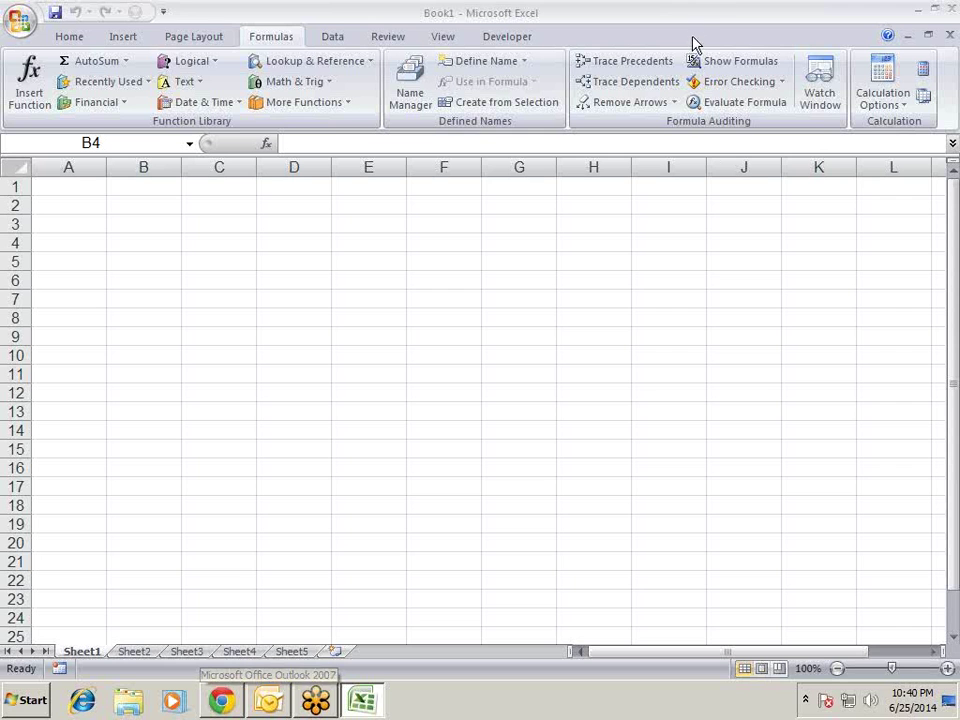
- Start and cancel trial formulas (= and =fv) in cells A3 and A2
{"action": "left_click", "coordinate": [92, 223]}
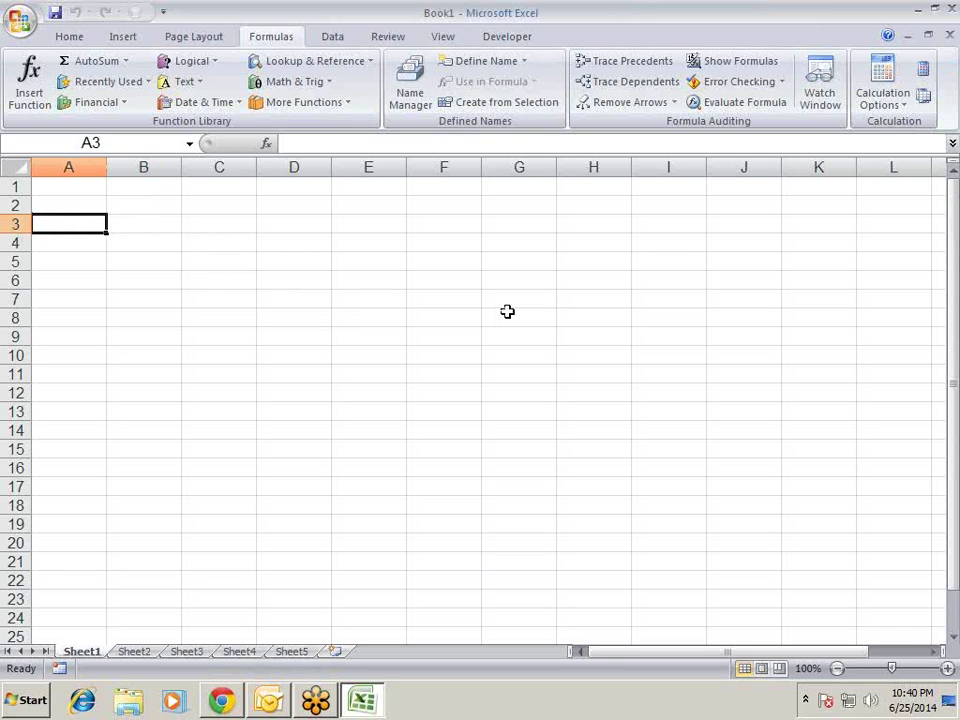
{"action": "type", "text": "="}
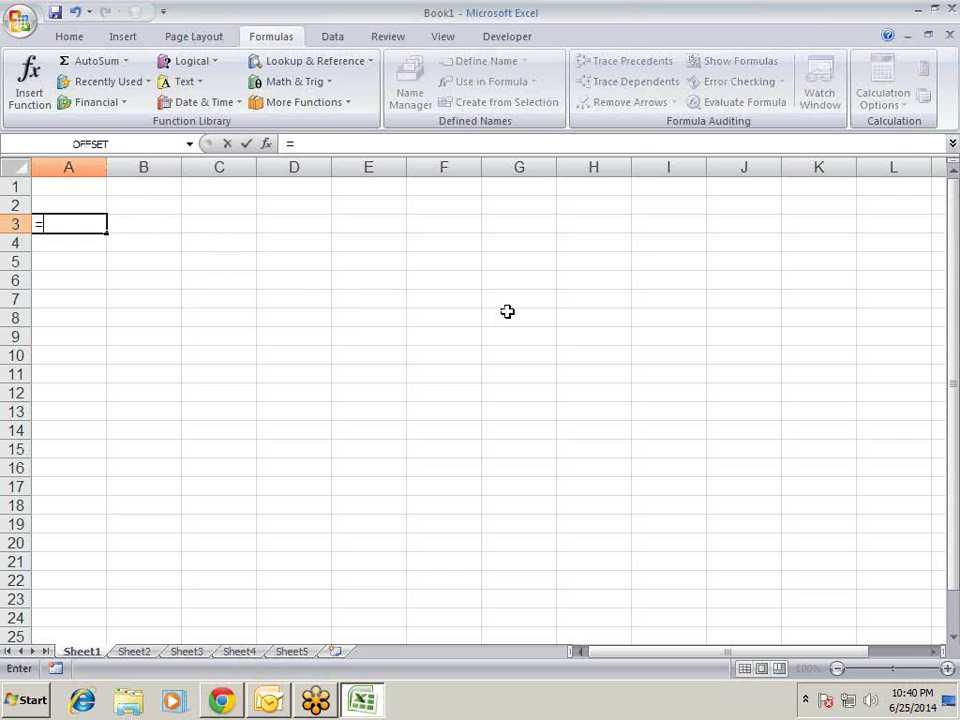
{"action": "key", "text": "Escape"}
{"action": "type", "text": "=fv"}
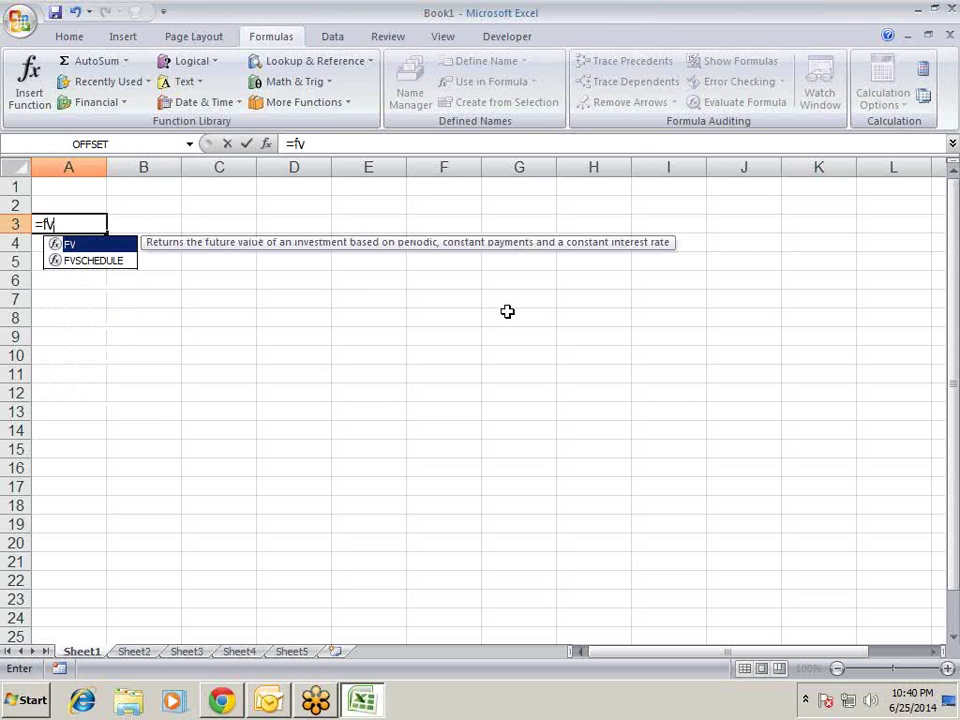
{"action": "key", "text": "Escape"}
{"action": "key", "text": "Escape"}
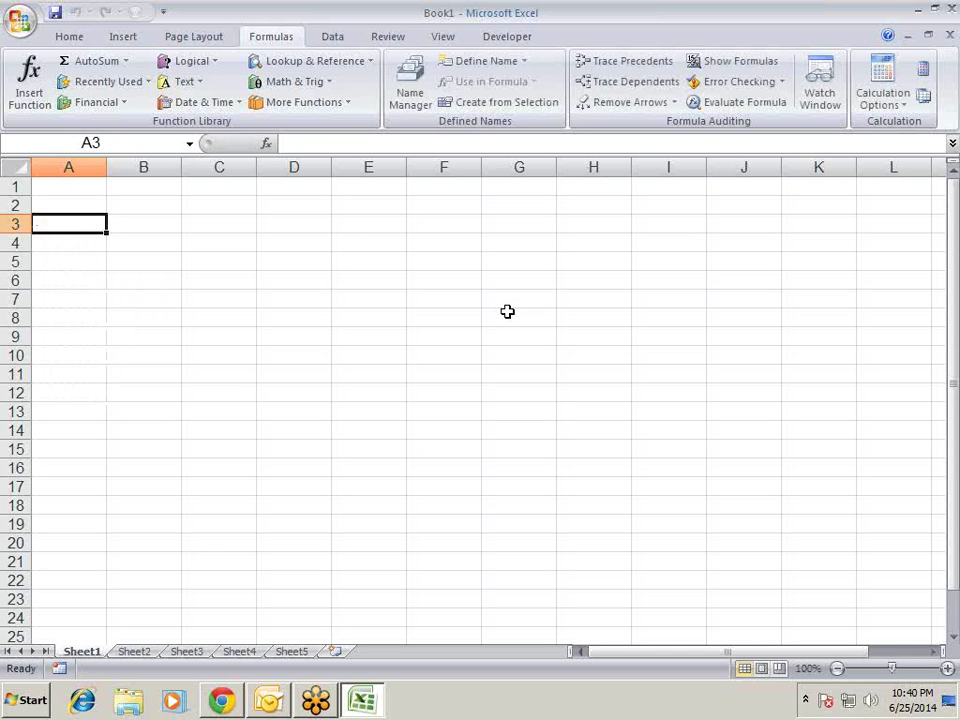
{"action": "key", "text": "Down"}
{"action": "key", "text": "Up"}
{"action": "key", "text": "Up"}
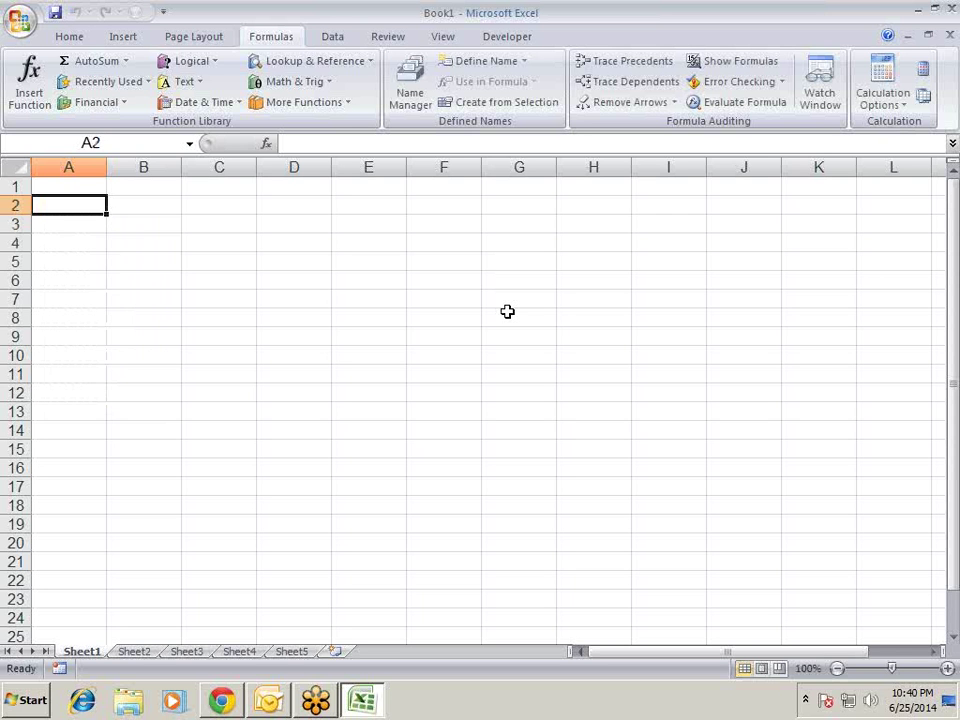
{"action": "type", "text": "="}
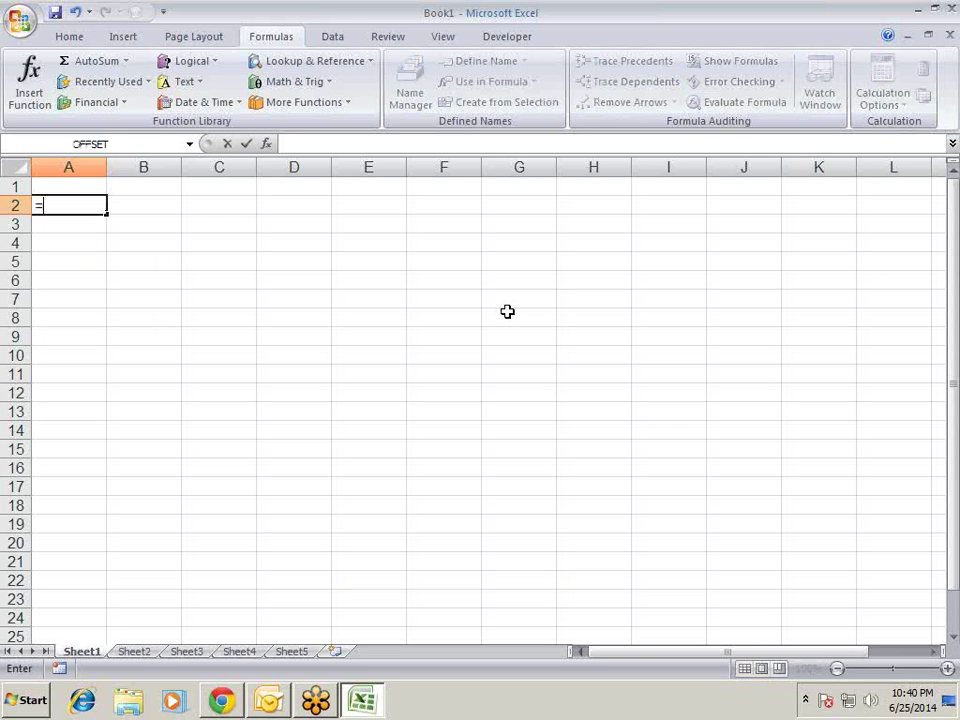
{"action": "key", "text": "Escape"}
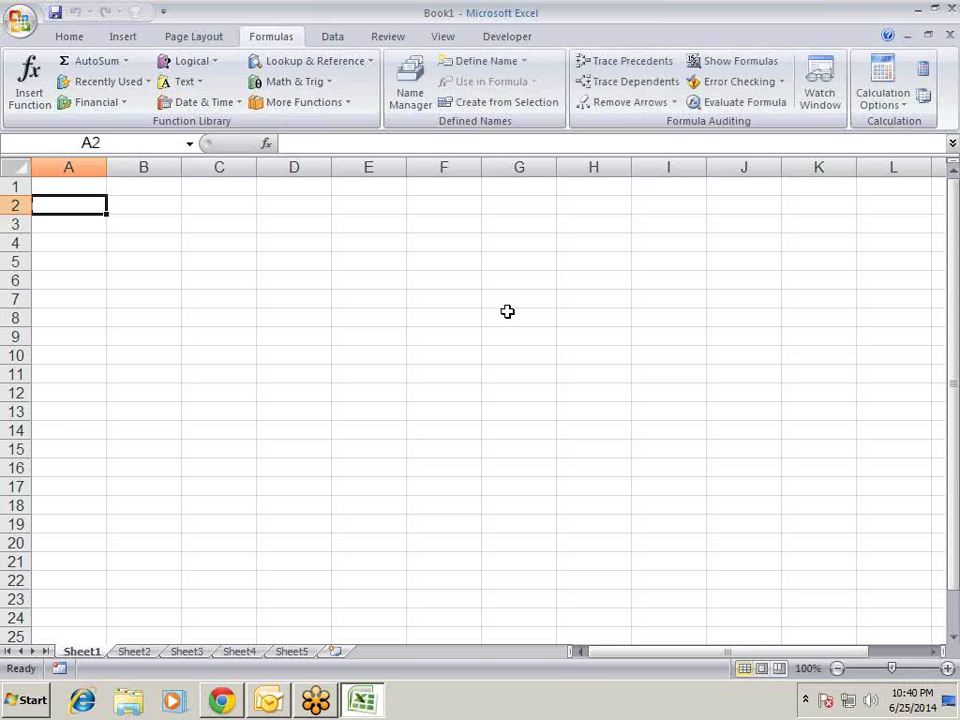
- Enter the label PV in A2 and the loan amount 50000 in B2
{"action": "type", "text": "PV"}
{"action": "key", "text": "Return"}
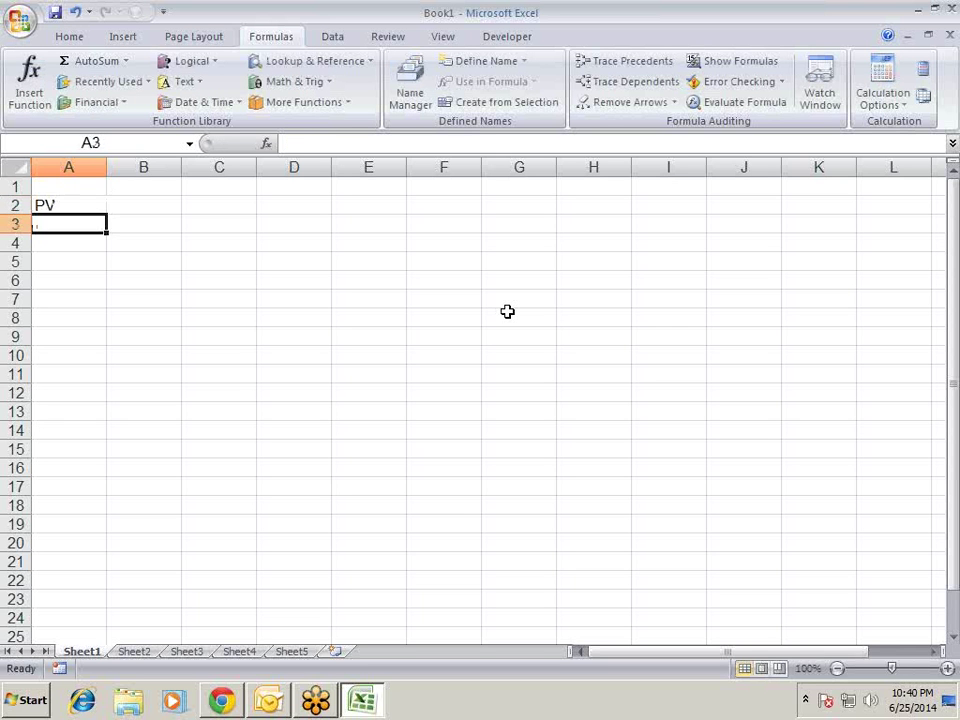
{"action": "key", "text": "Up"}
{"action": "key", "text": "Right"}
{"action": "type", "text": "5000"}
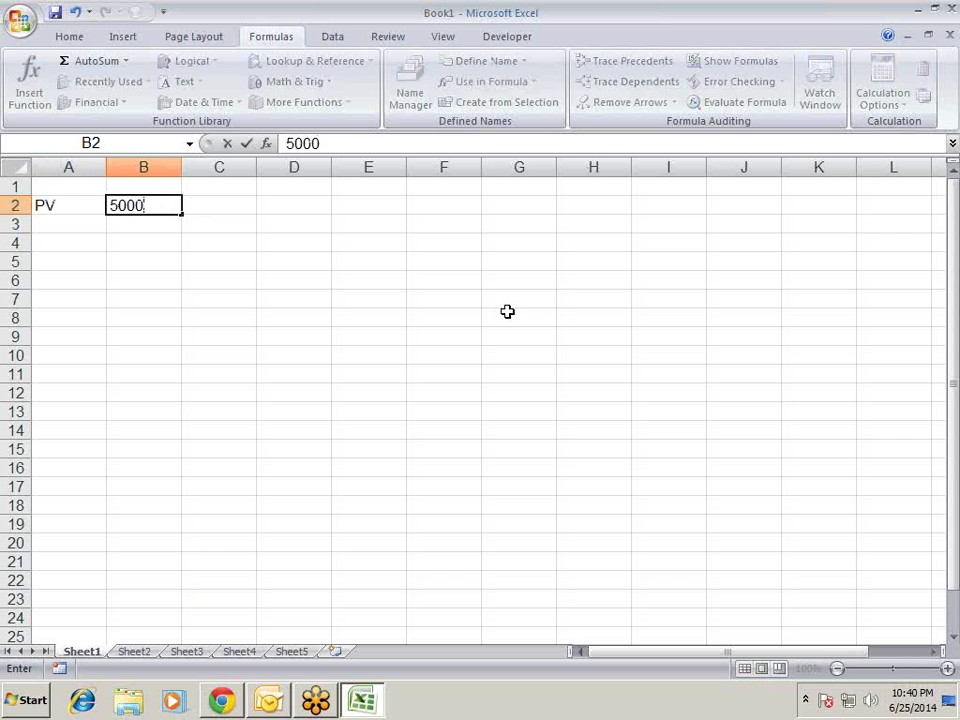
{"action": "type", "text": "0"}
{"action": "key", "text": "Return"}
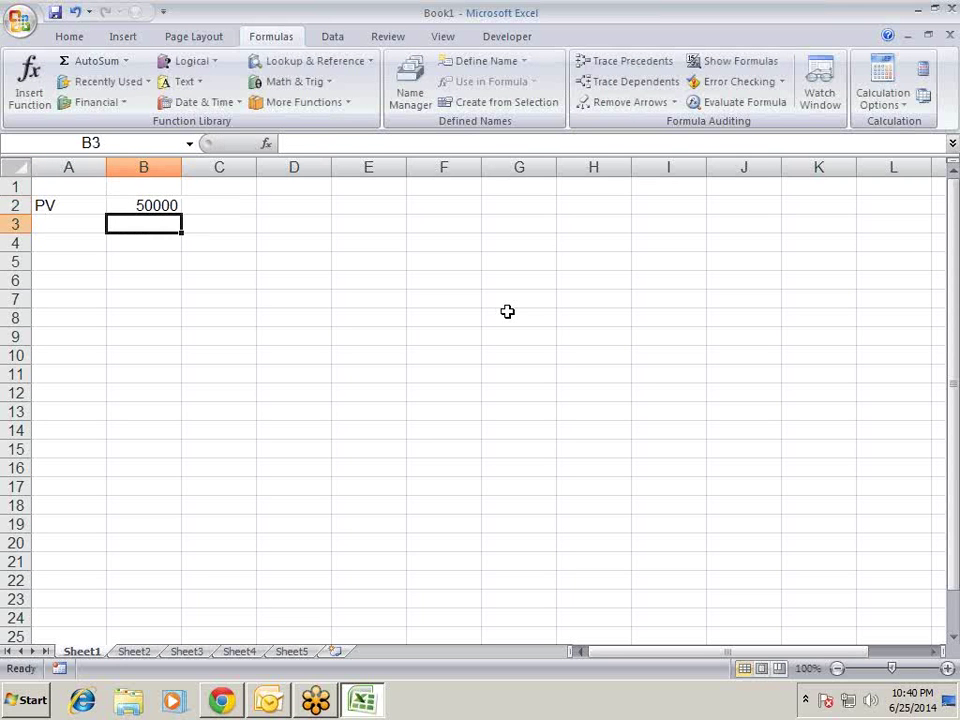
{"action": "key", "text": "Up"}
{"action": "key", "text": "Left"}
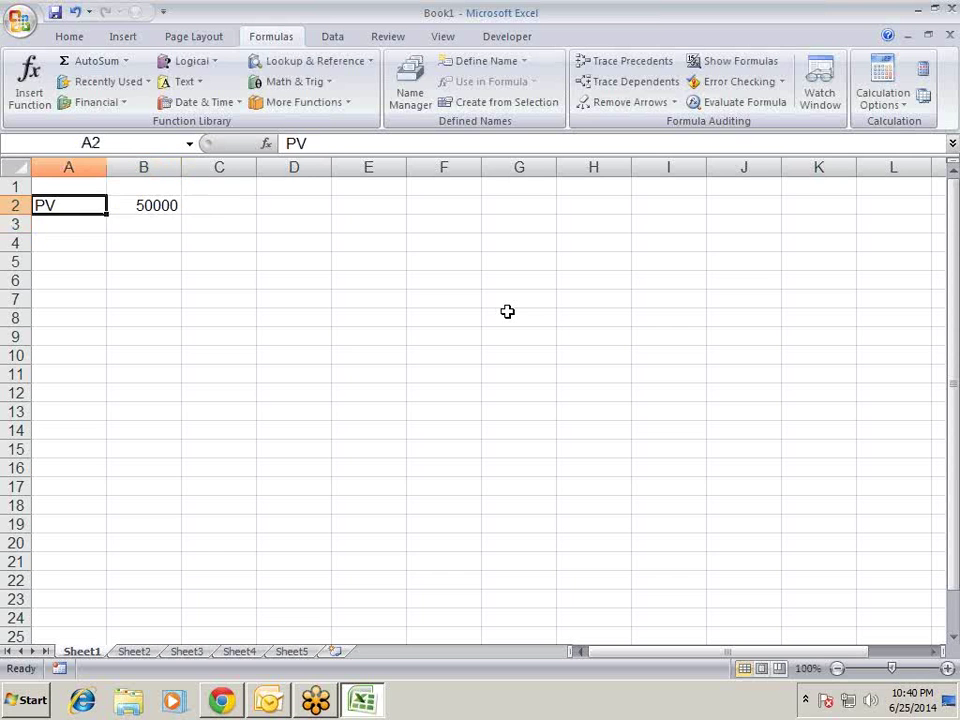
{"action": "key", "text": "Down"}
- Enter the label Rate in A3 with 14% in B3
{"action": "type", "text": "Rate"}
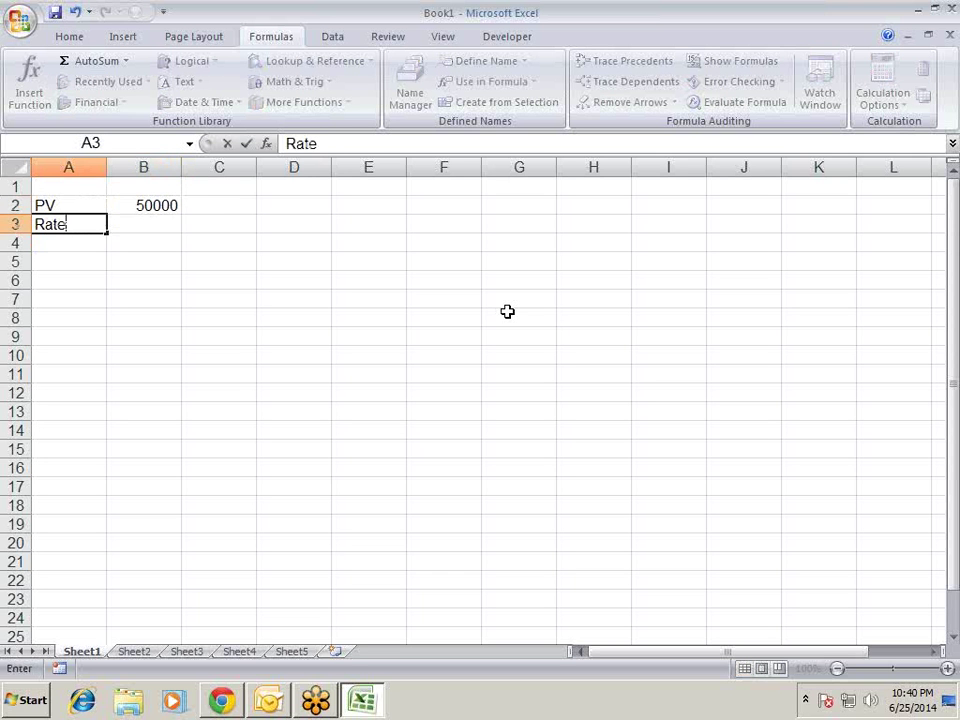
{"action": "key", "text": "Tab"}
{"action": "type", "text": "14%"}
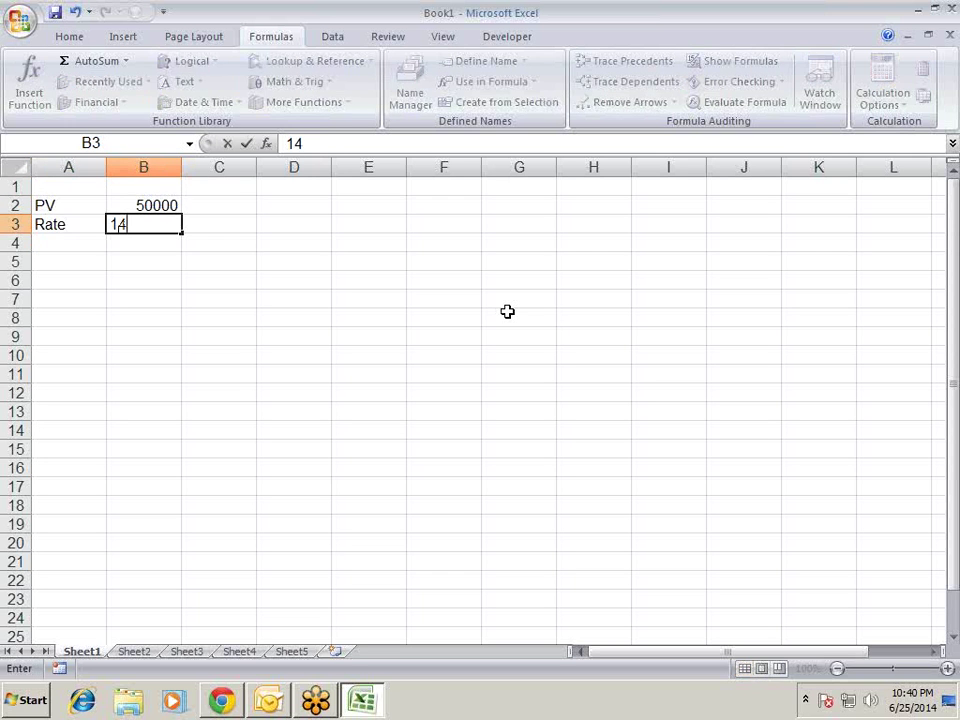
{"action": "key", "text": "Return"}
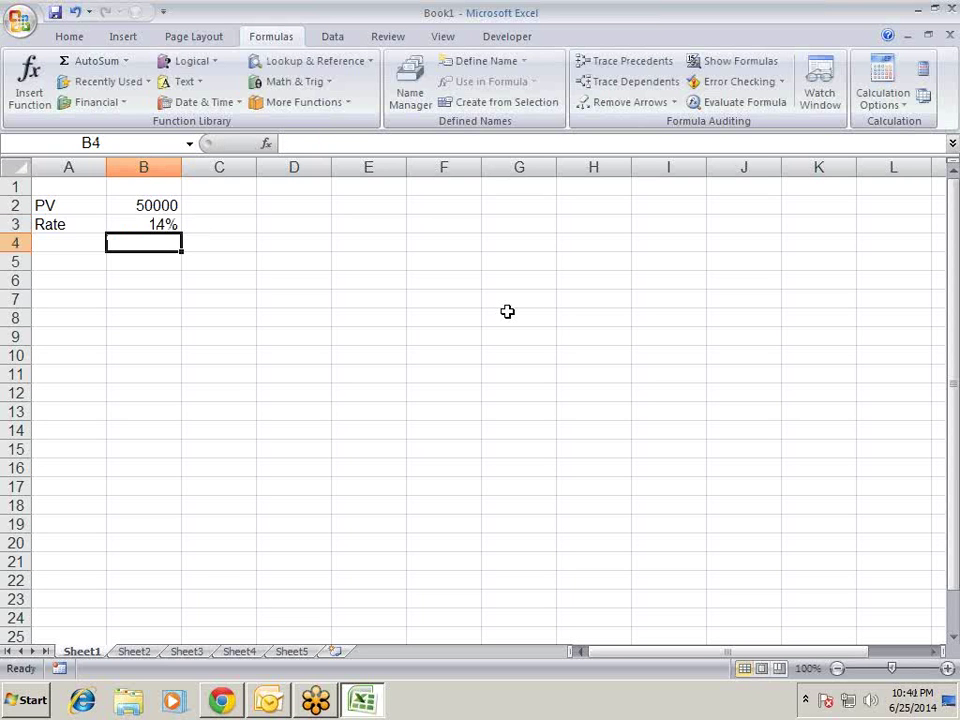
{"action": "key", "text": "Left"}
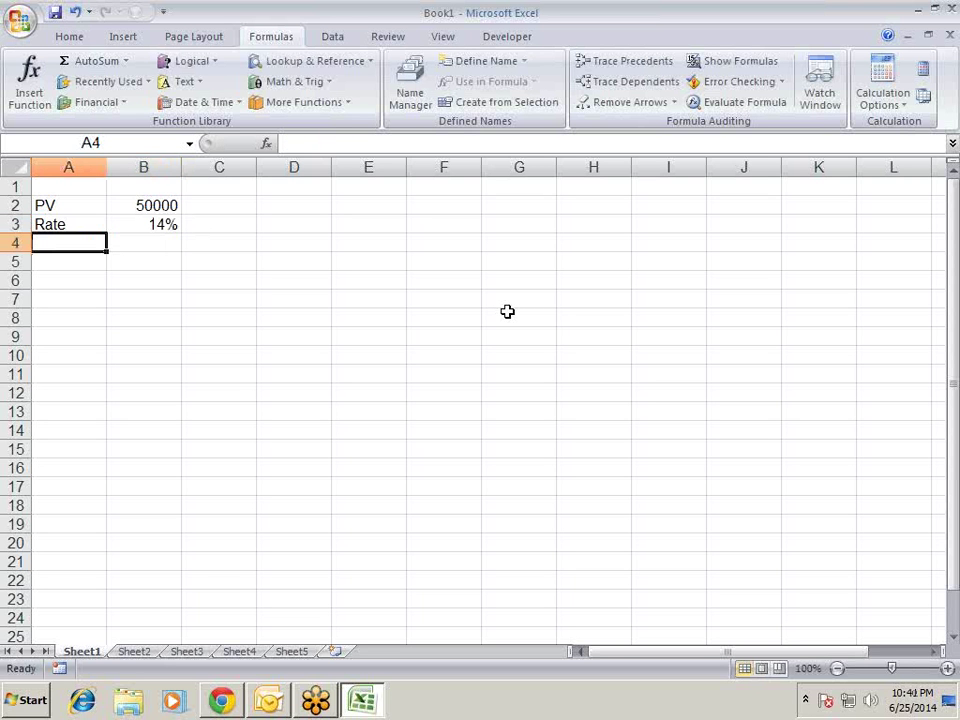
- Enter the label Period in A4 with 5 in B4, then begin =PMT( in A6
{"action": "type", "text": "Period"}
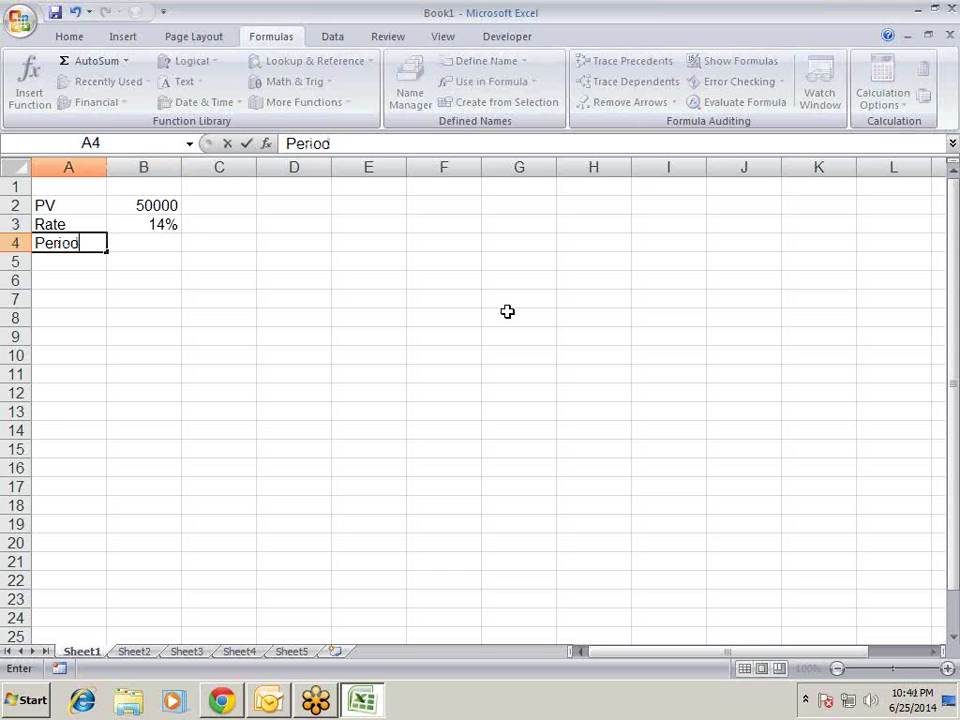
{"action": "key", "text": "Tab"}
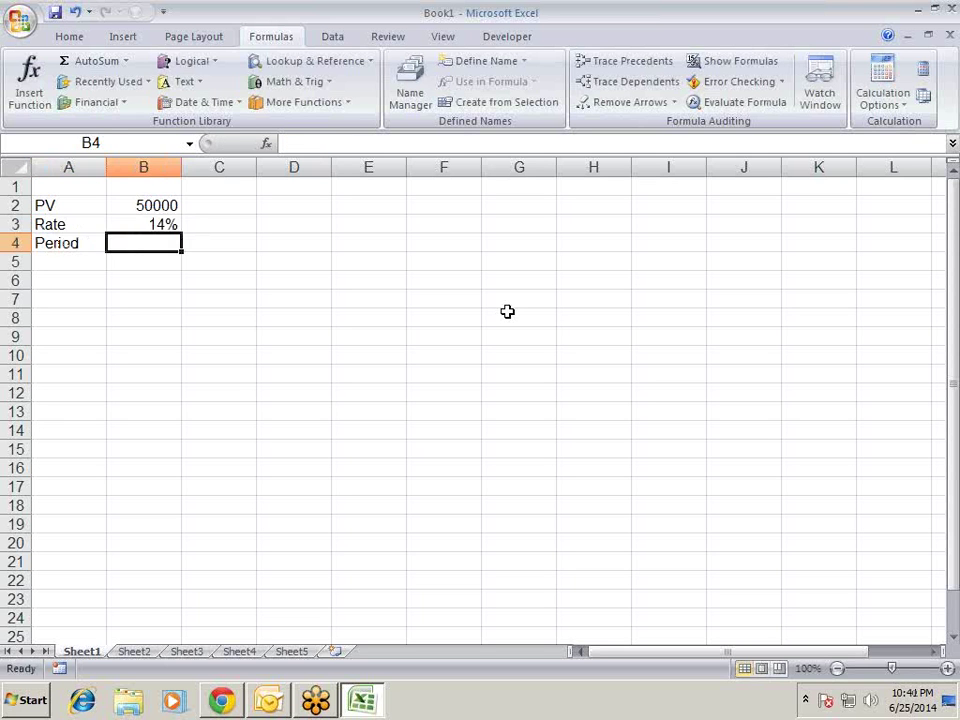
{"action": "type", "text": "5"}
{"action": "key", "text": "Return"}
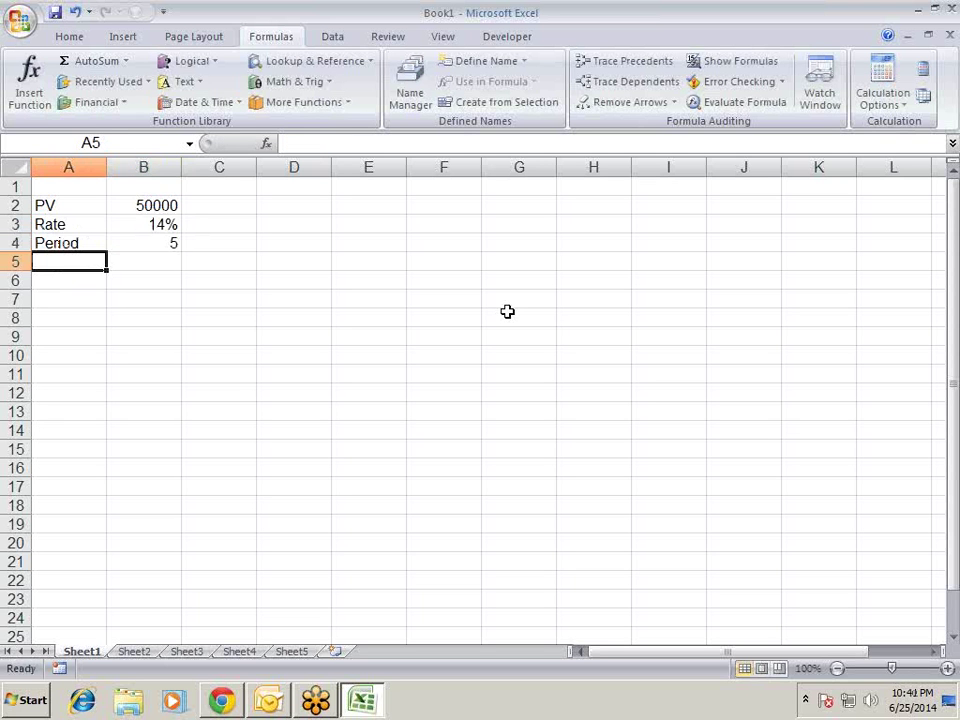
{"action": "key", "text": "Return"}
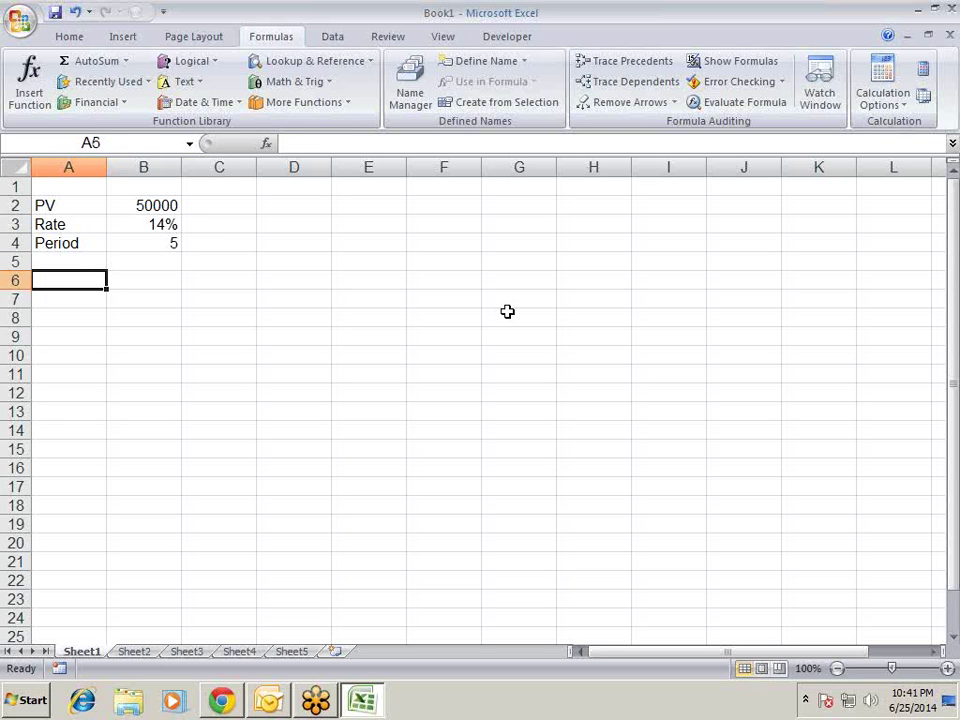
{"action": "type", "text": "=PMT"}
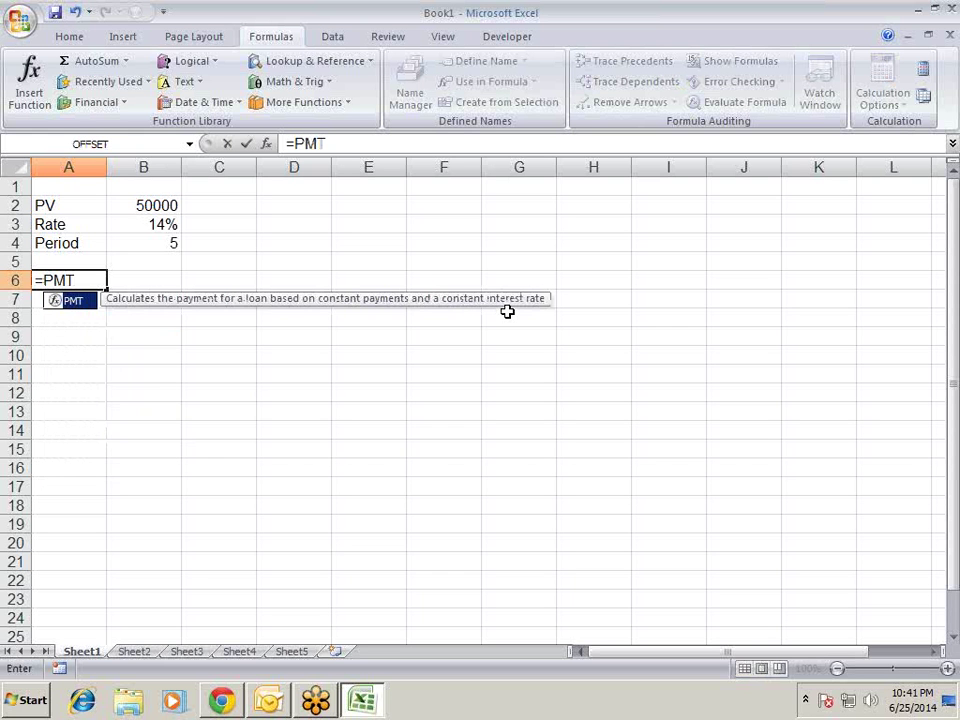
{"action": "type", "text": "(("}
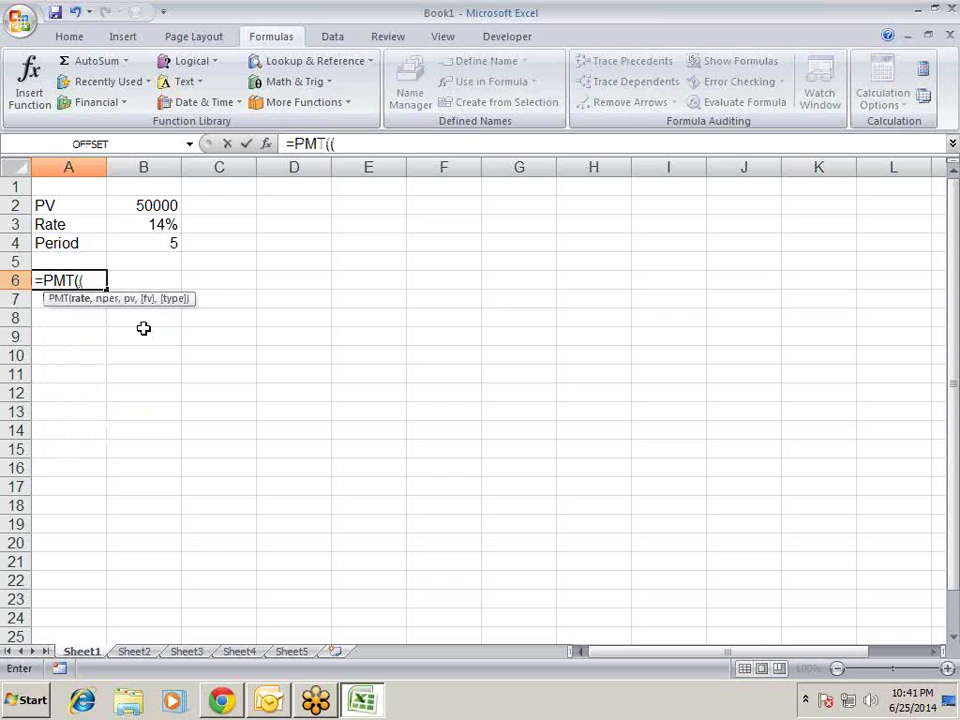
- Complete A6 as =PMT(B3/12,B4*12,B2), returning ($1,163.41)
{"action": "key", "text": "BackSpace"}
{"action": "left_click", "coordinate": [154, 219]}
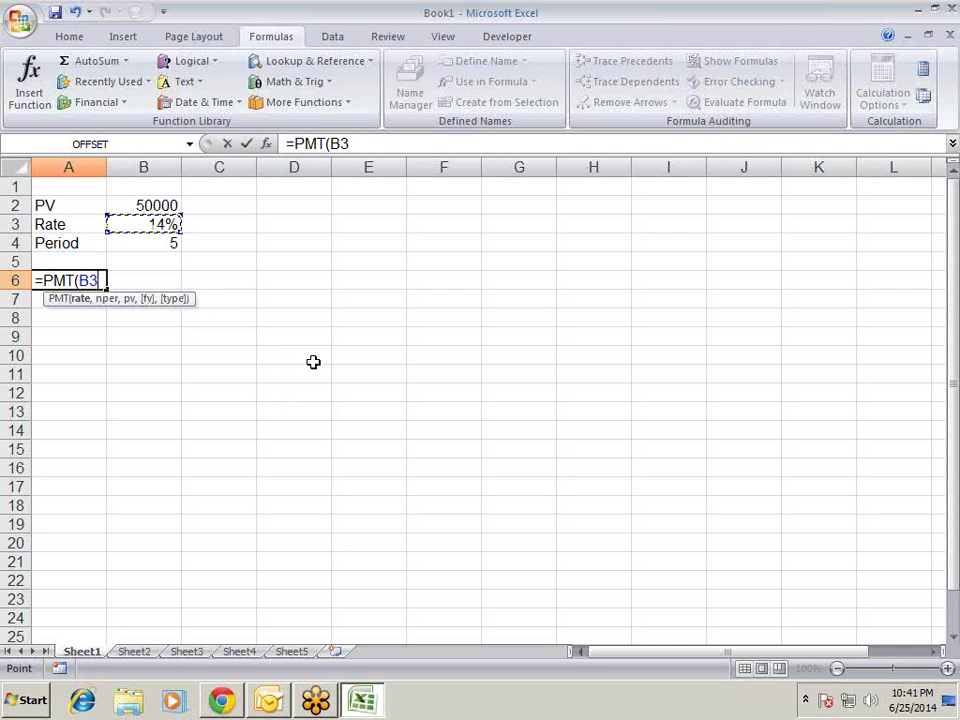
{"action": "type", "text": "/12"}
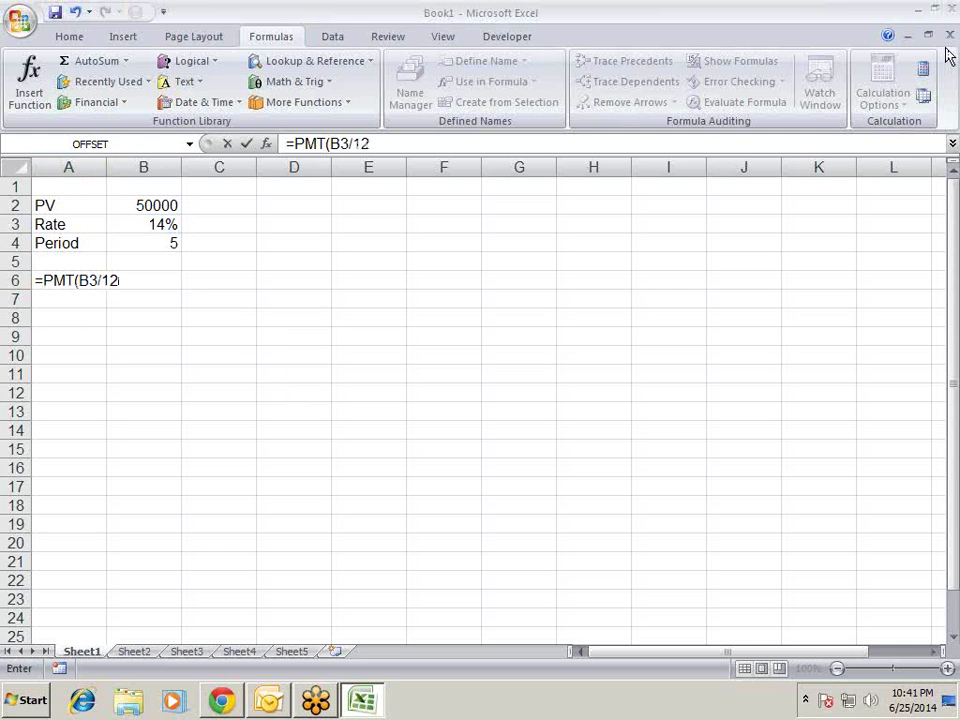
{"action": "left_click", "coordinate": [125, 279]}
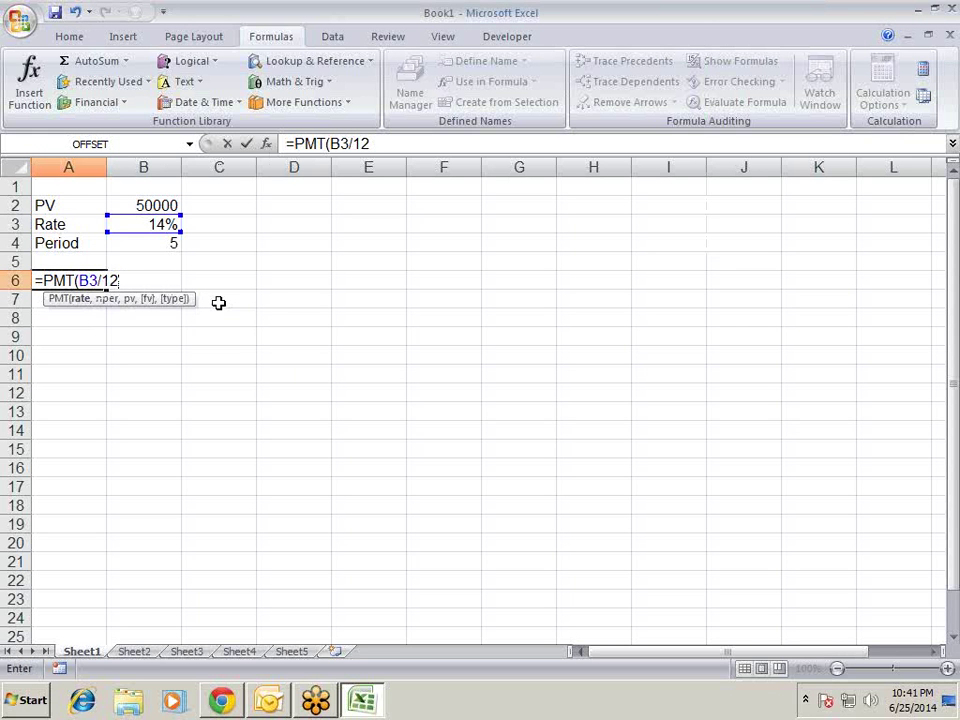
{"action": "type", "text": ","}
{"action": "left_click", "coordinate": [173, 250]}
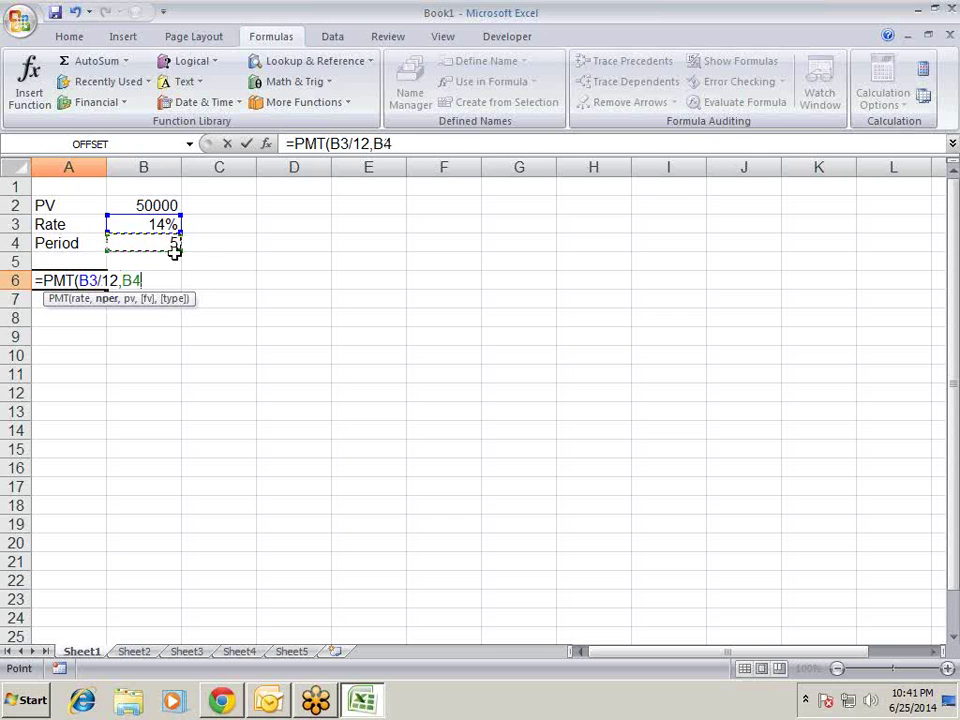
{"action": "type", "text": "*"}
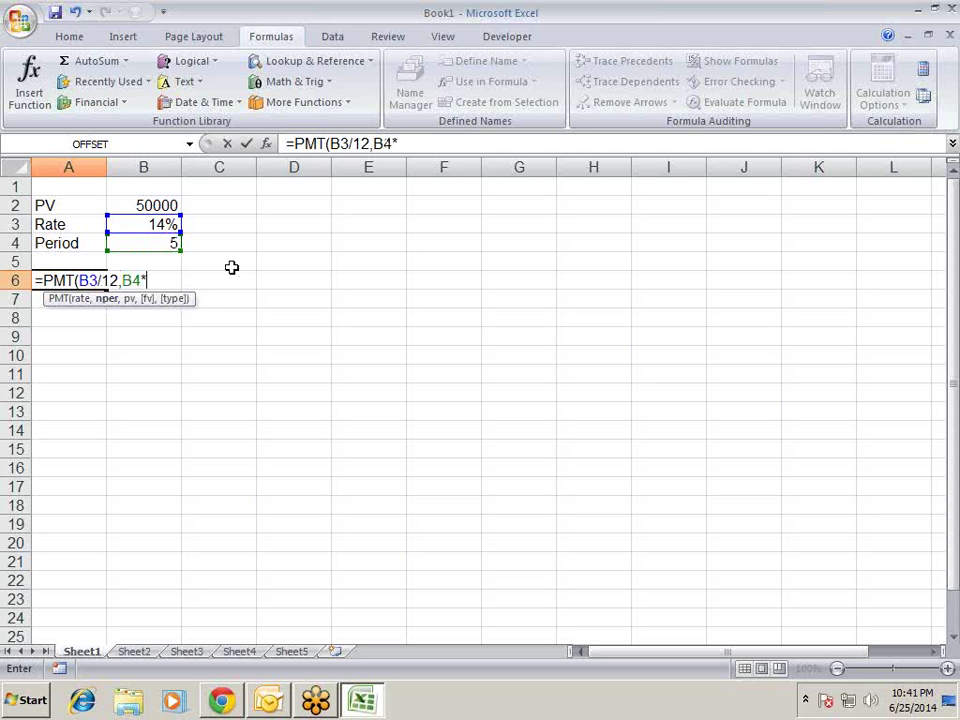
{"action": "type", "text": "12"}
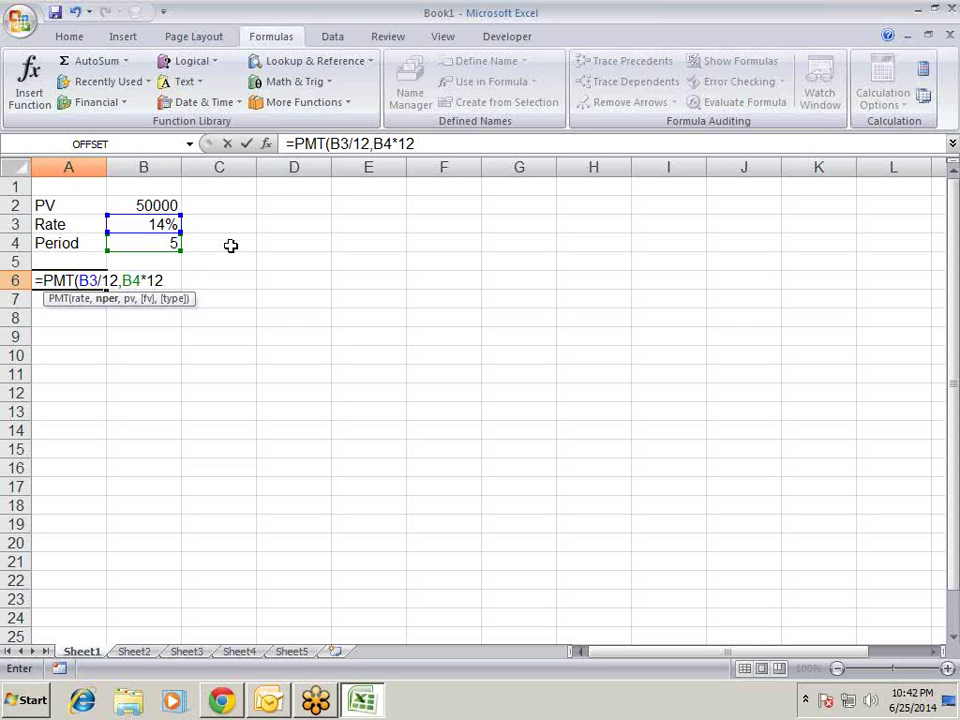
{"action": "type", "text": ","}
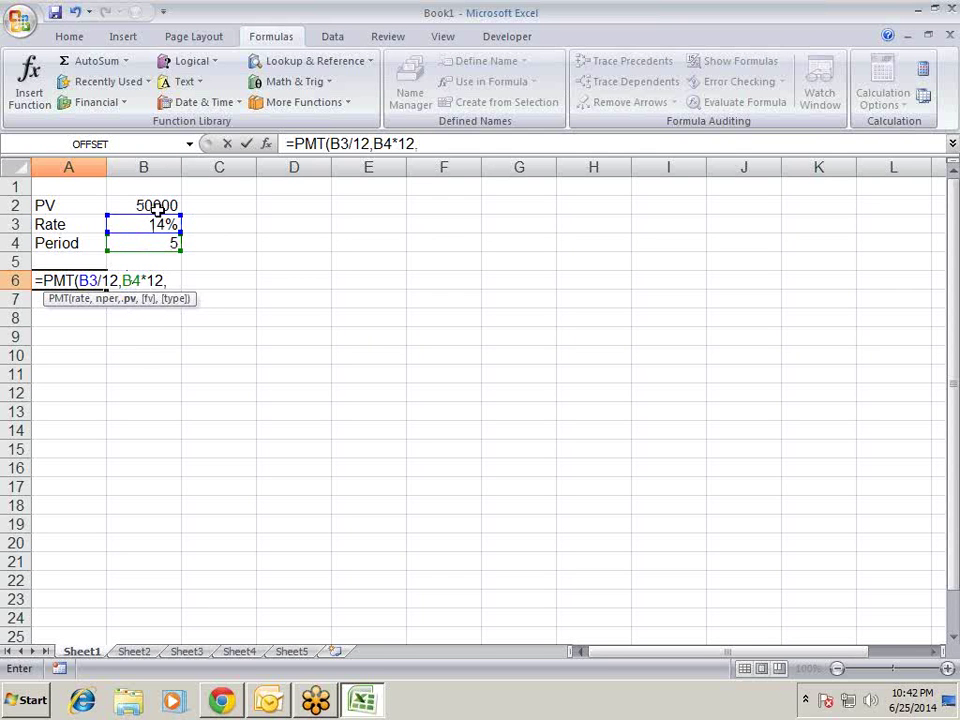
{"action": "left_click", "coordinate": [155, 205]}
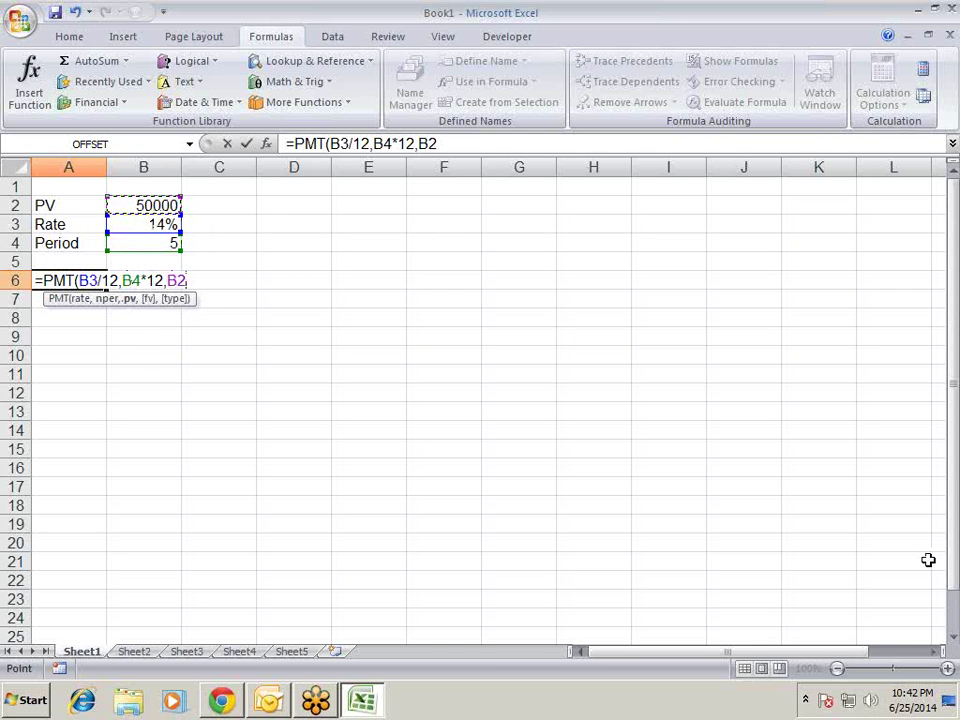
{"action": "type", "text": ")"}
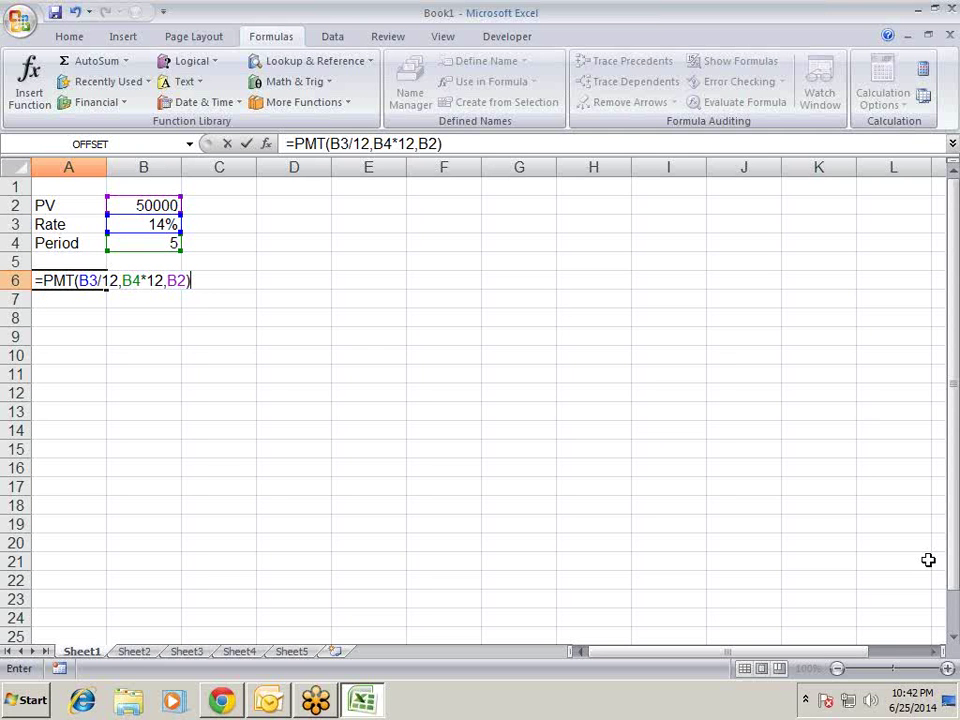
{"action": "key", "text": "Return"}
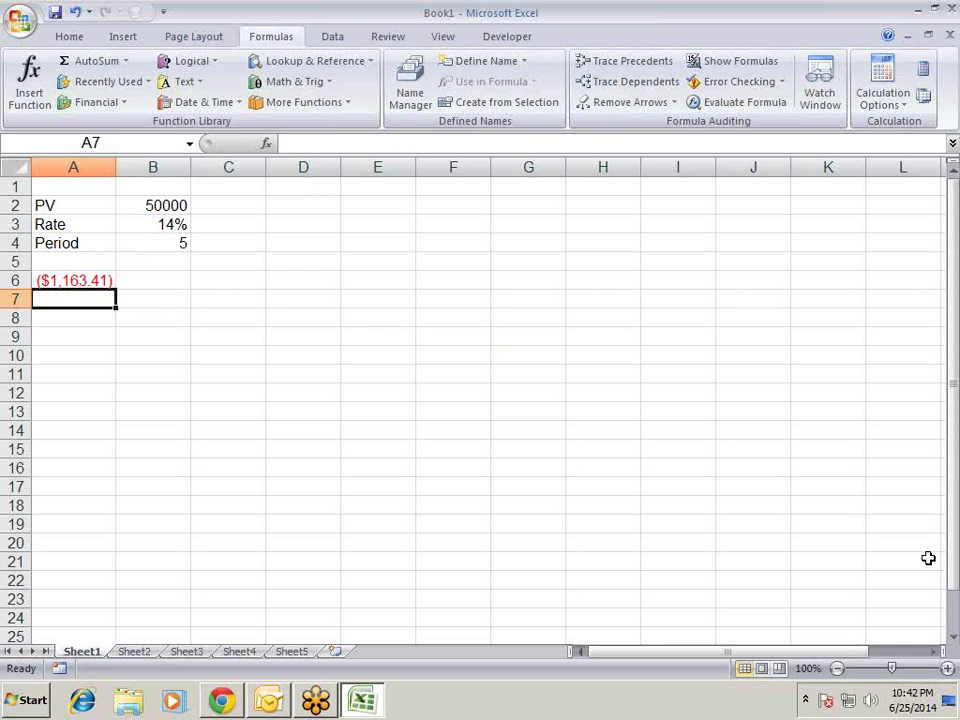
- Start a reference formula in A8 below the payment, then abandon it
{"action": "key", "text": "Up"}
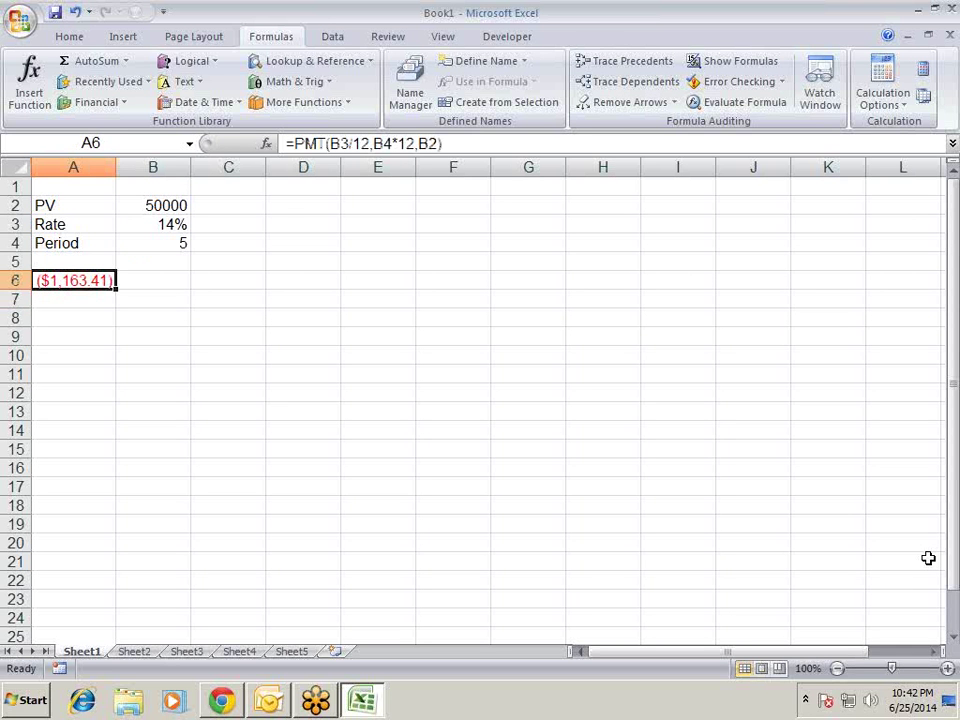
{"action": "key", "text": "Down"}
{"action": "key", "text": "Down"}
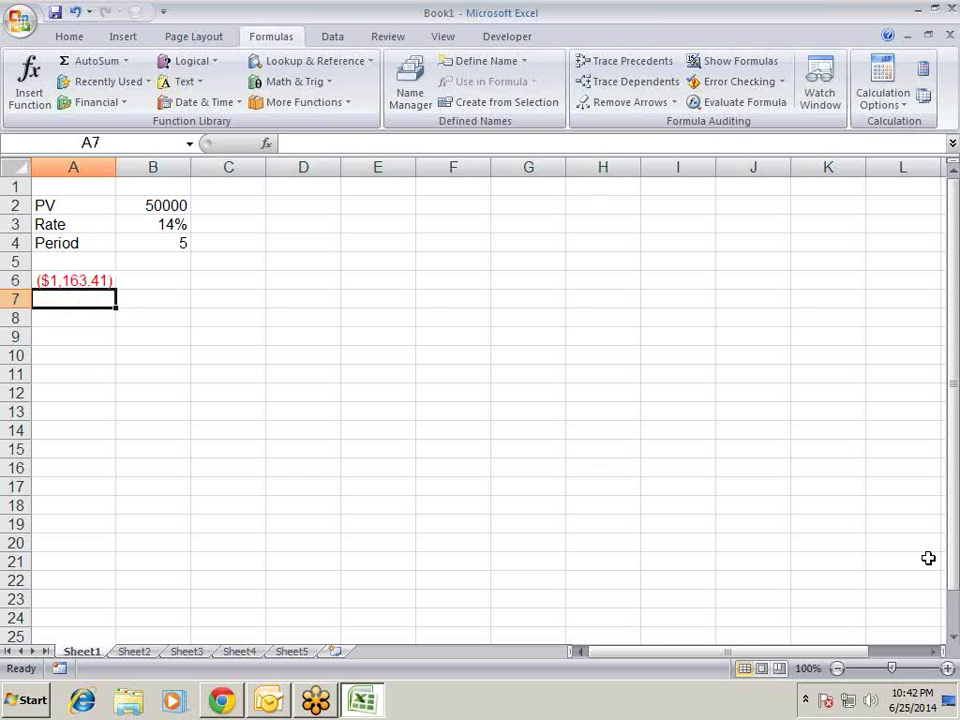
{"action": "key", "text": "Up"}
{"action": "key", "text": "Up"}
{"action": "key", "text": "Down"}
{"action": "key", "text": "Down"}
{"action": "type", "text": "="}
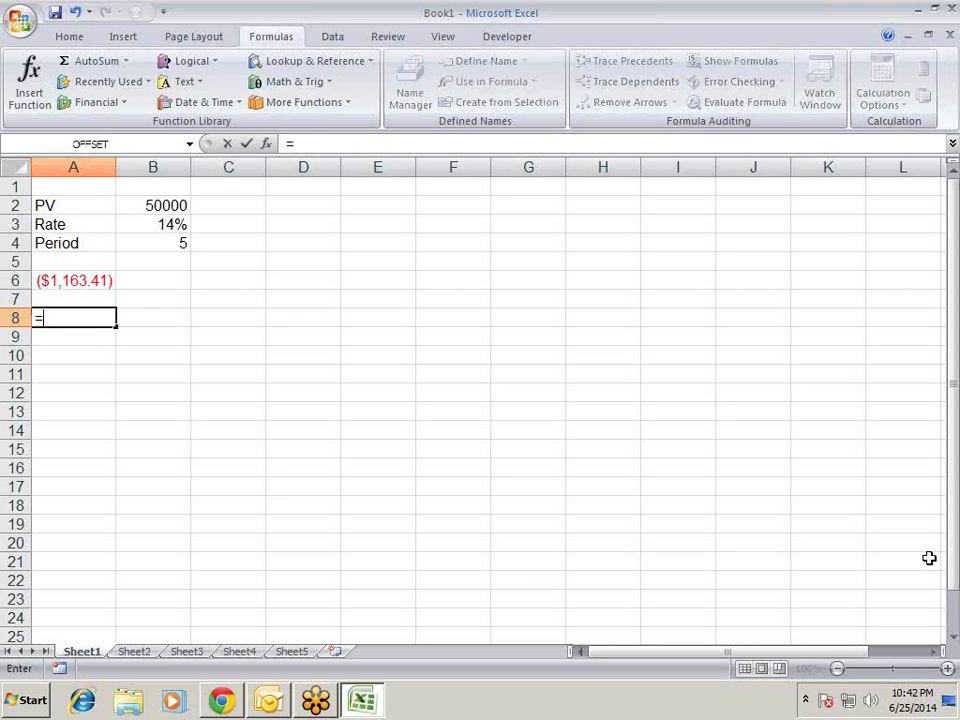
{"action": "key", "text": "Up"}
{"action": "key", "text": "Up"}
{"action": "key", "text": "Up"}
{"action": "key", "text": "Up"}
{"action": "key", "text": "Up"}
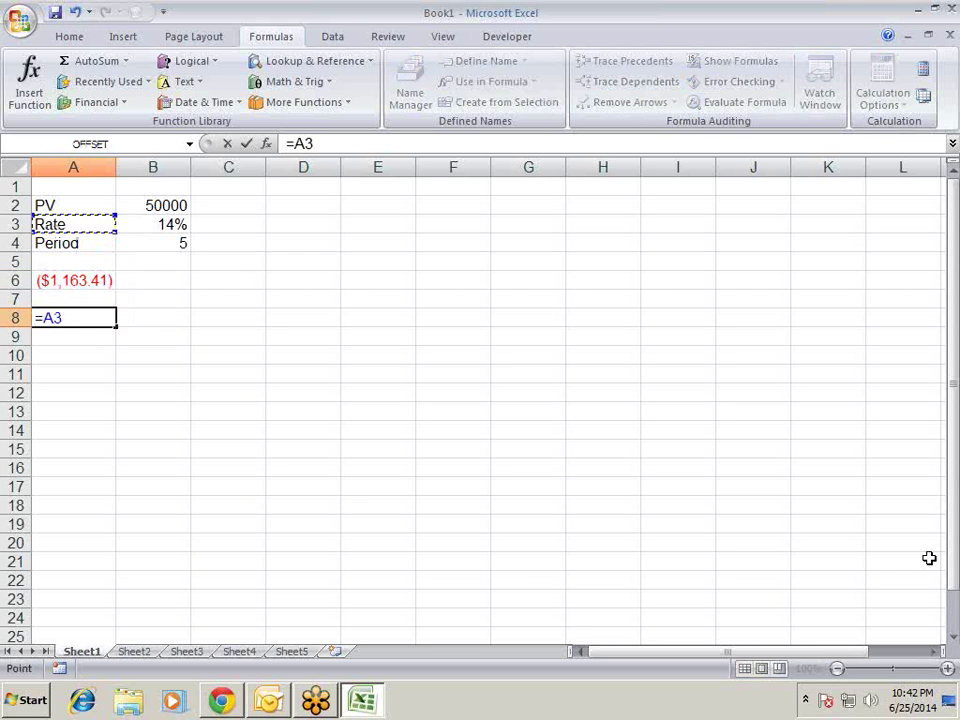
{"action": "key", "text": "Down"}
{"action": "key", "text": "Down"}
{"action": "key", "text": "Down"}
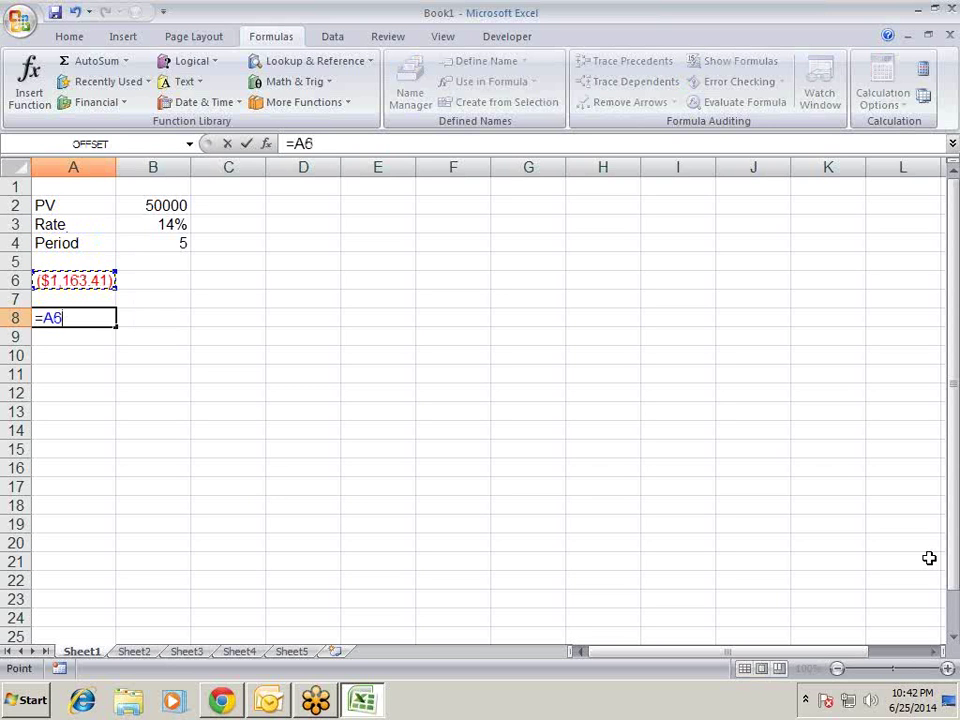
{"action": "key", "text": "Escape"}
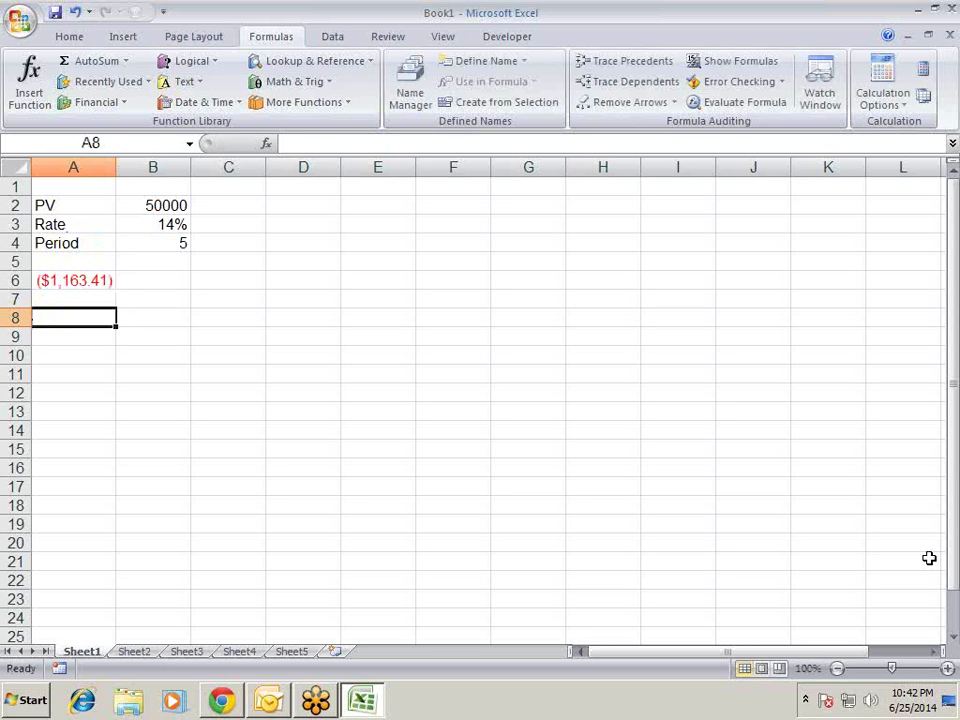
- Move to B6 beside the payment, cancelling a stray entry there
{"action": "key", "text": "Up"}
{"action": "key", "text": "Up"}
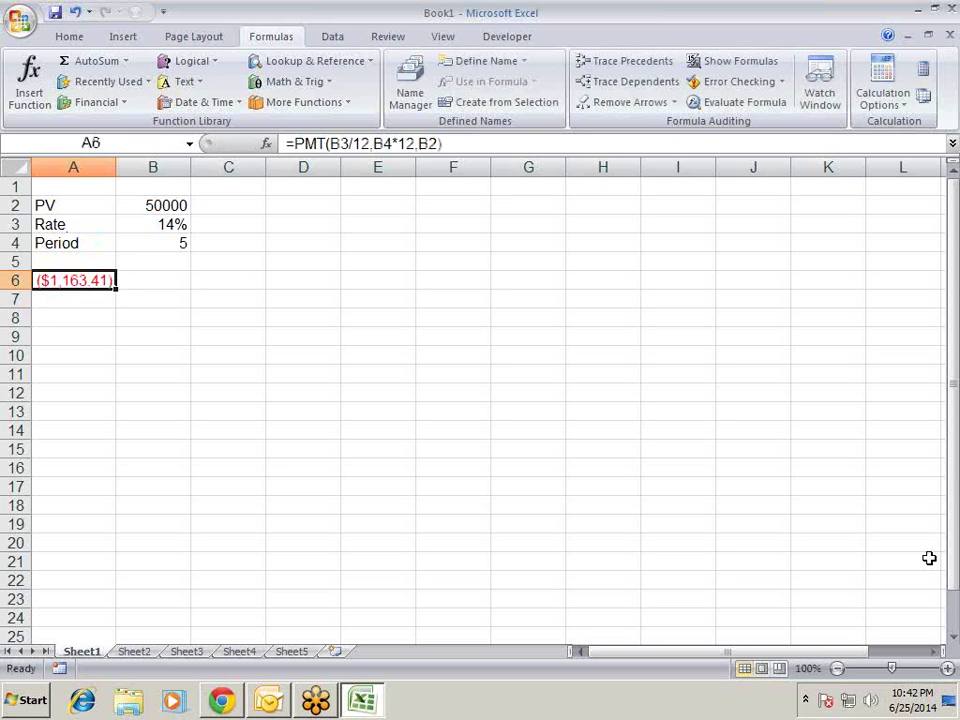
{"action": "key", "text": "Right"}
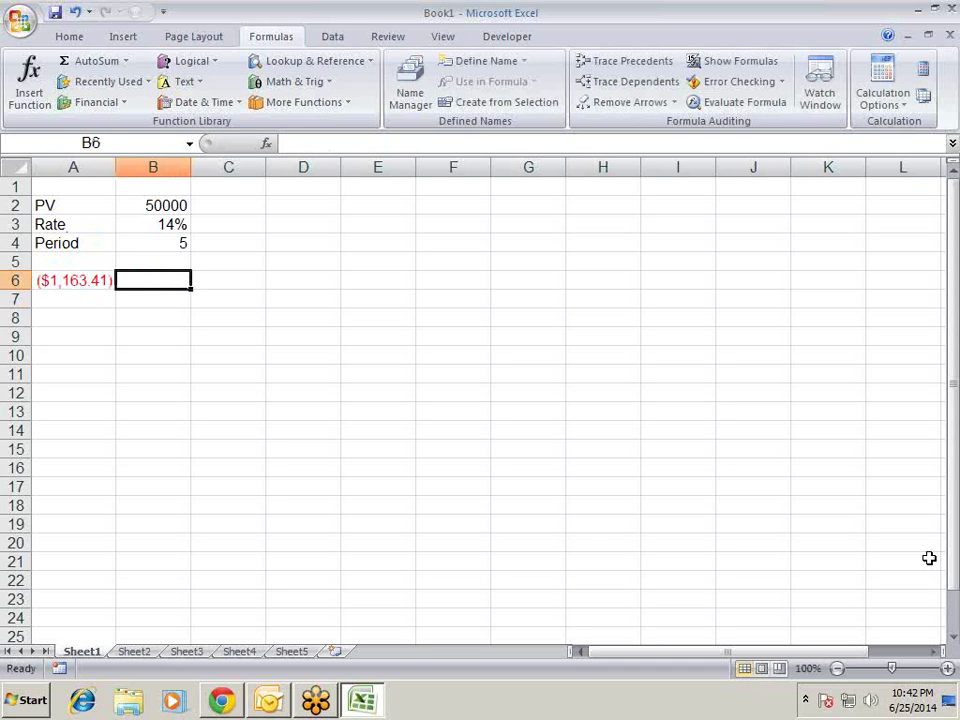
{"action": "type", "text": "="}
{"action": "key", "text": "Escape"}
{"action": "key", "text": "Left"}
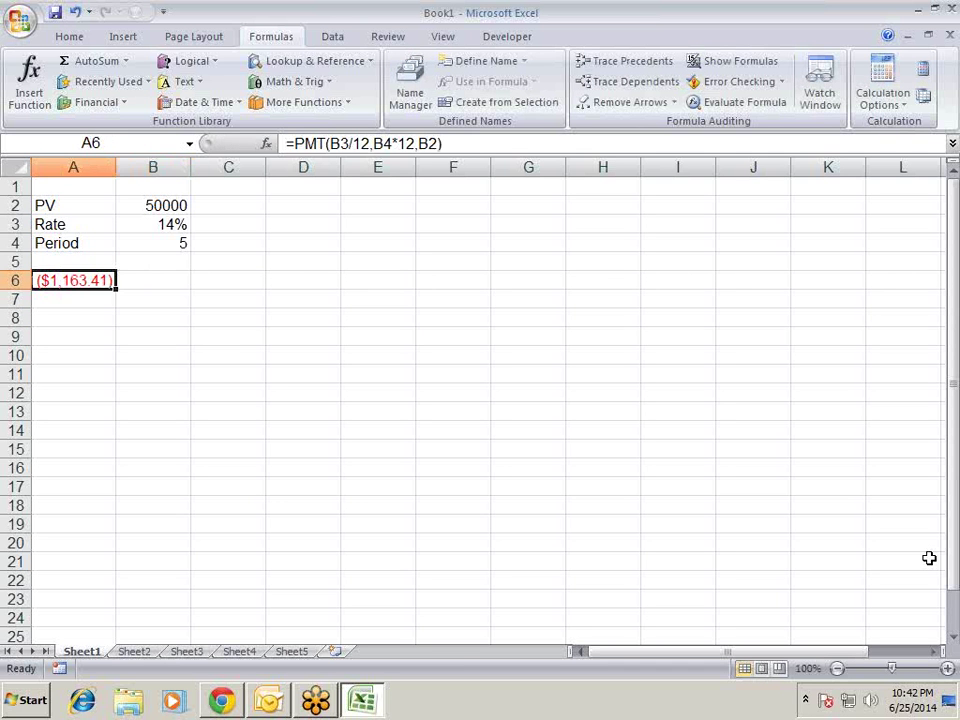
{"action": "key", "text": "Right"}
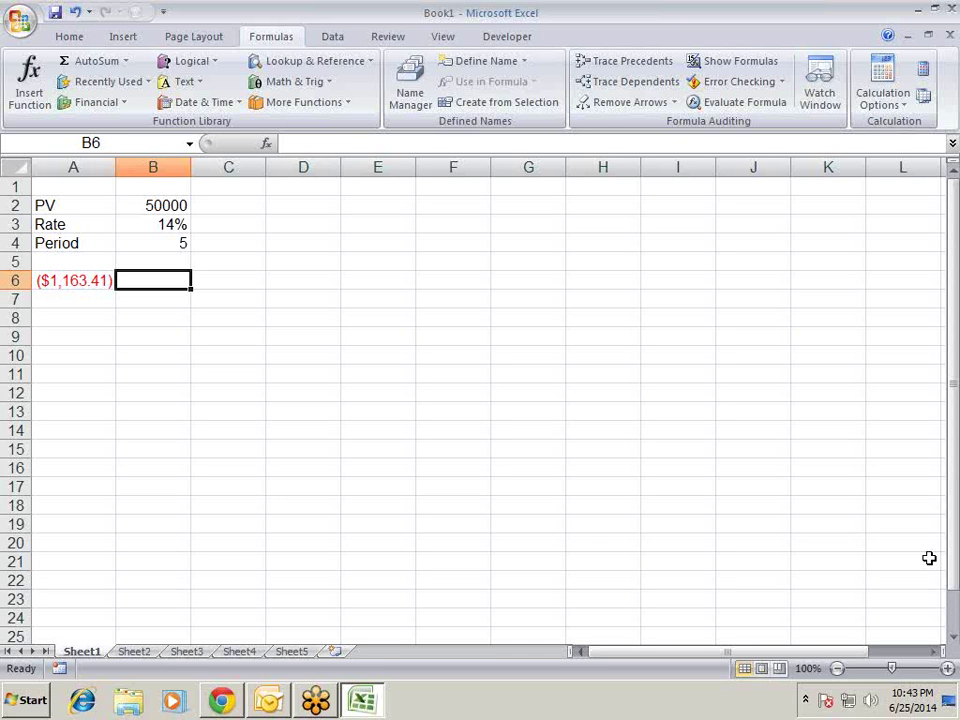
{"action": "key", "text": "Down"}
{"action": "key", "text": "Down"}
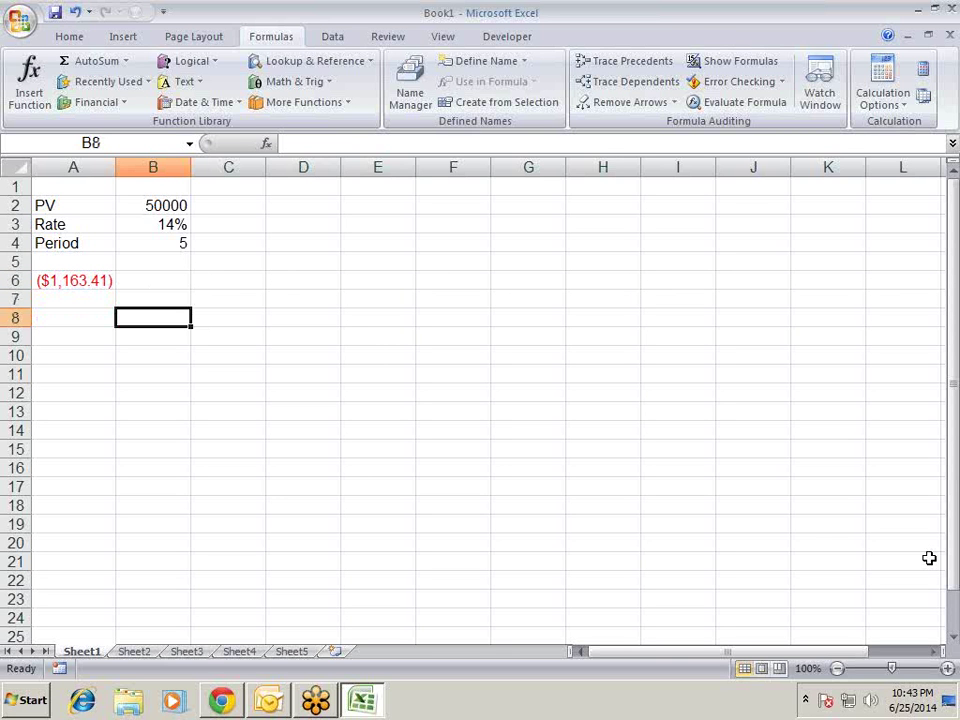
{"action": "key", "text": "Up"}
{"action": "key", "text": "Up"}
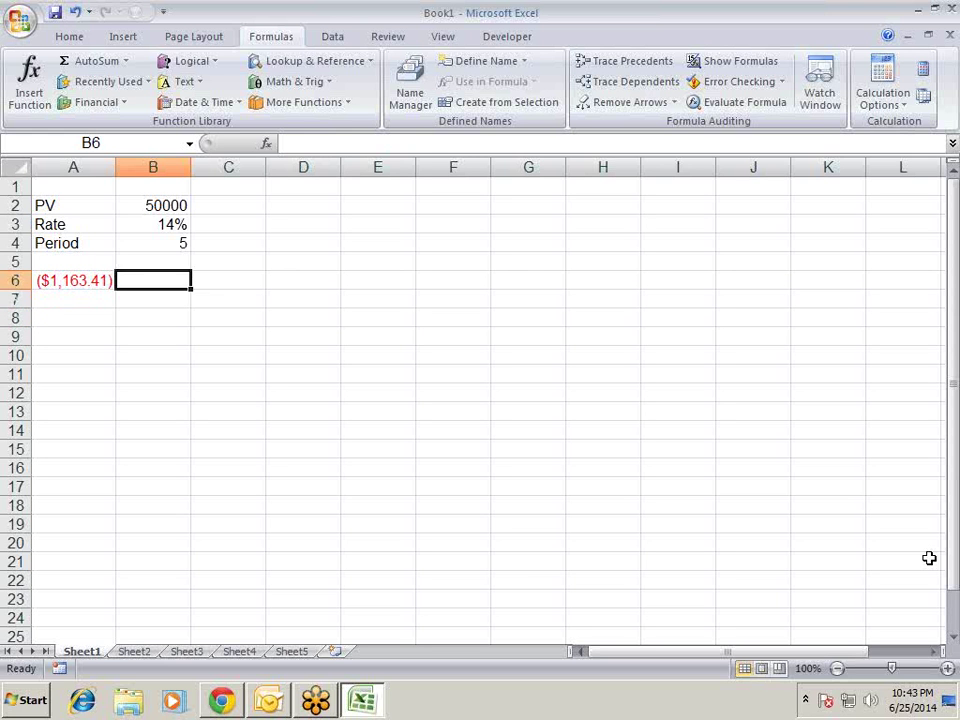
{"action": "key", "text": "Left"}
{"action": "key", "text": "Right"}
- Enter the label PMT in B6, correcting a typo
{"action": "type", "text": "PMTY"}
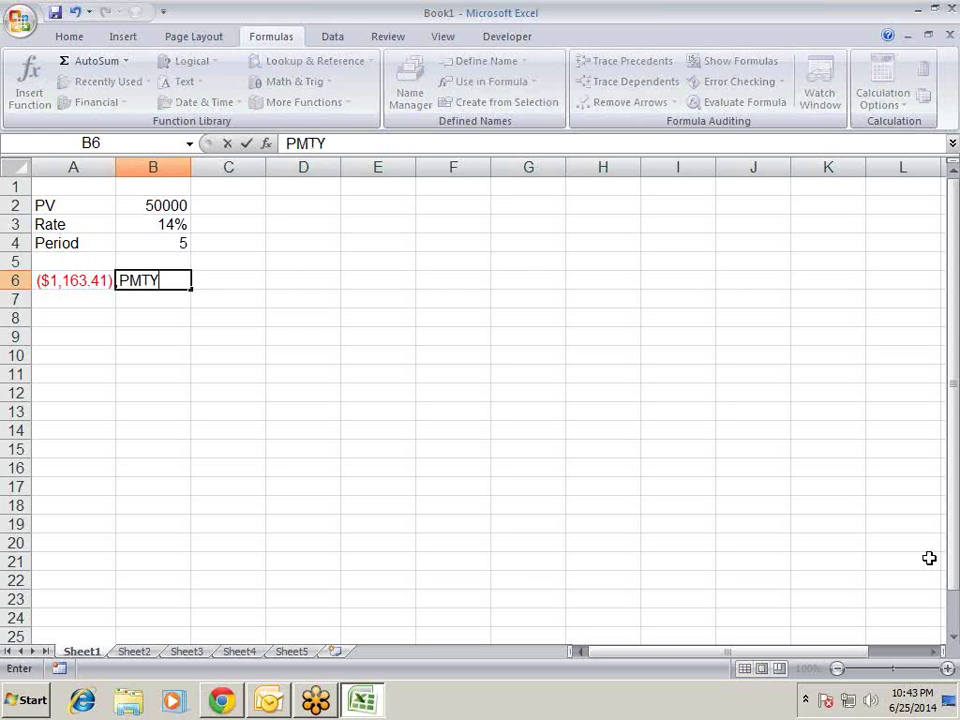
{"action": "key", "text": "BackSpace"}
{"action": "key", "text": "Return"}
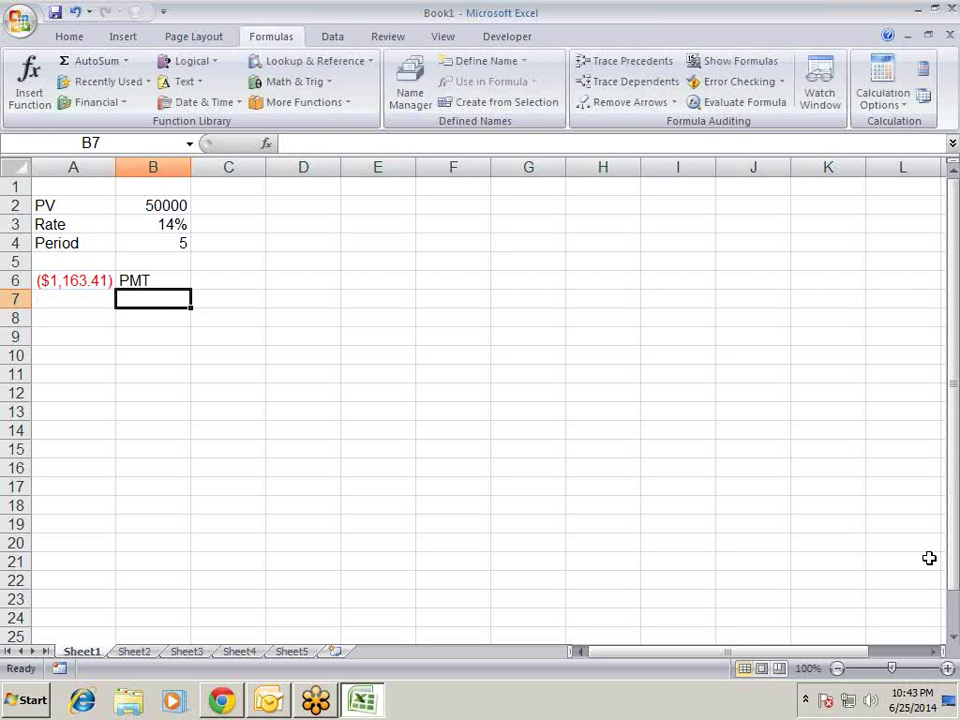
{"action": "key", "text": "Up"}
{"action": "key", "text": "Up"}
{"action": "key", "text": "Up"}
{"action": "key", "text": "Right"}
{"action": "key", "text": "Right"}
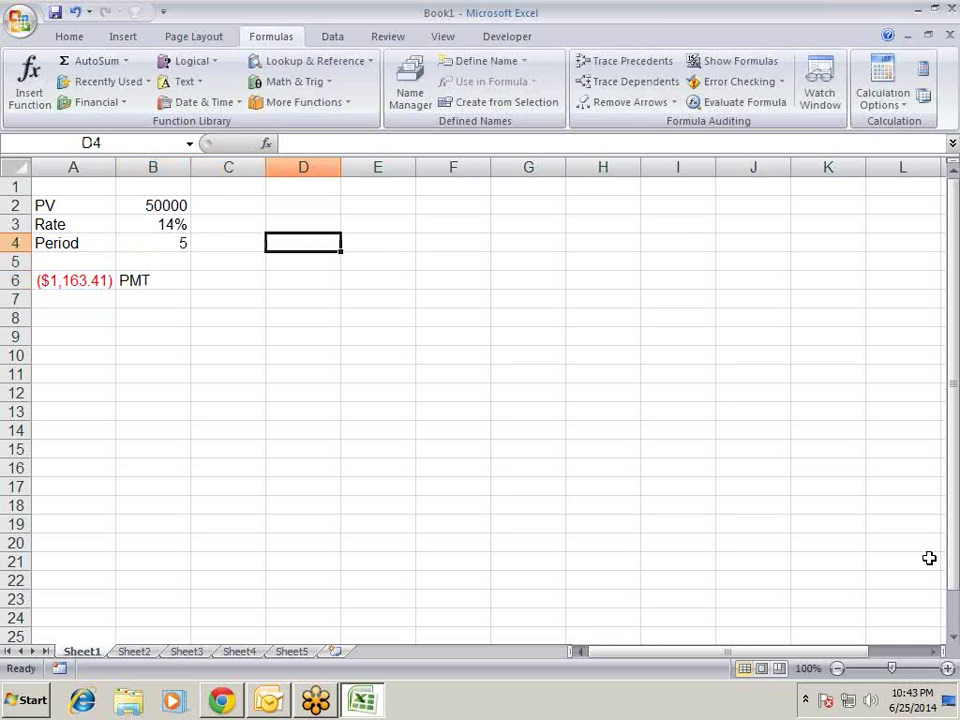
{"action": "key", "text": "Left"}
{"action": "key", "text": "Up"}
{"action": "key", "text": "Up"}
- In C6 begin an FV formula with the rate argument B3/12
{"action": "key", "text": "Down"}
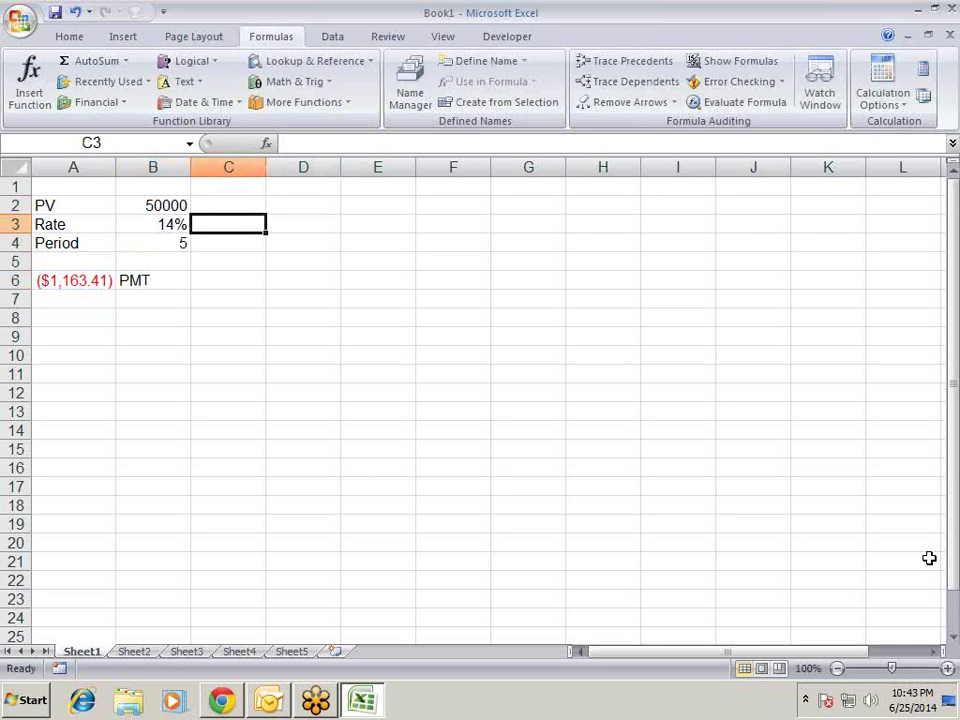
{"action": "key", "text": "Down"}
{"action": "key", "text": "Right"}
{"action": "key", "text": "Down"}
{"action": "key", "text": "Down"}
{"action": "key", "text": "Left"}
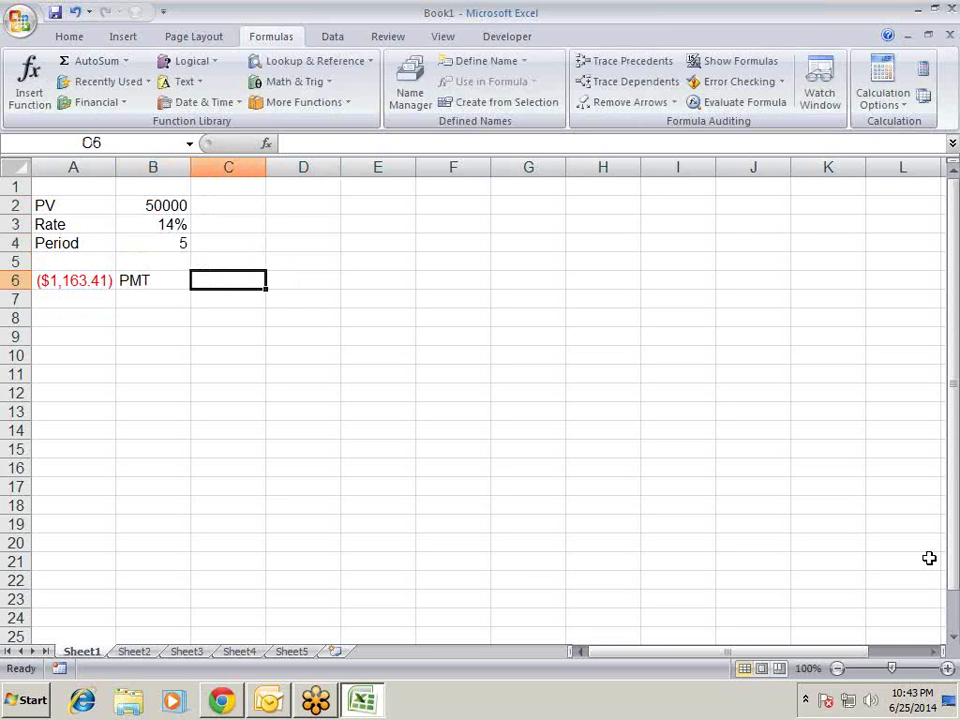
{"action": "type", "text": "=fv"}
{"action": "key", "text": "Tab"}
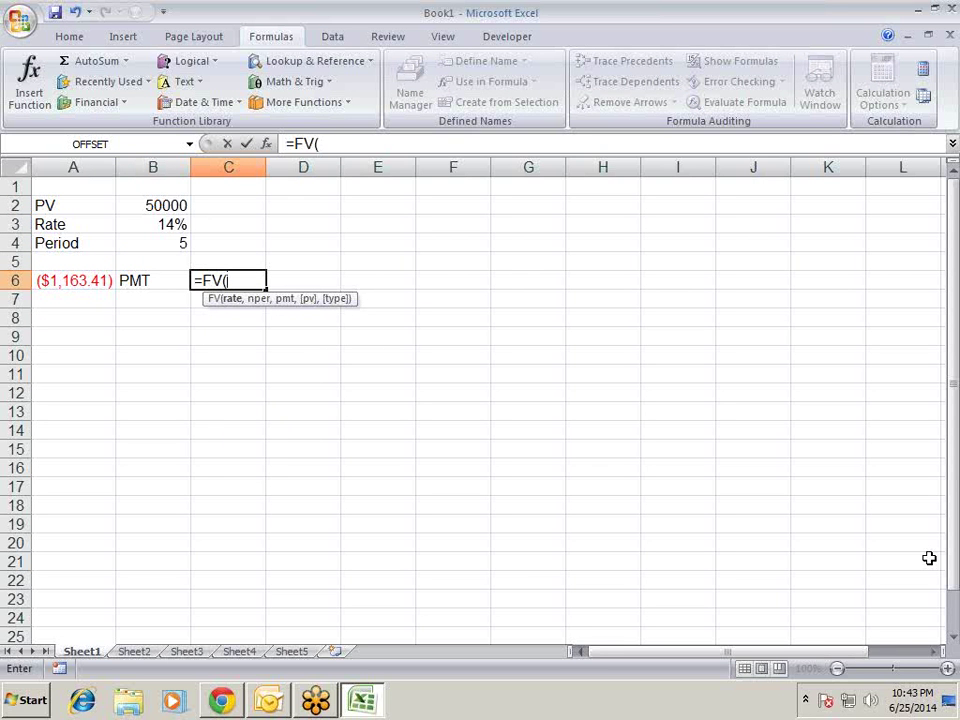
{"action": "key", "text": "Up"}
{"action": "key", "text": "Up"}
{"action": "key", "text": "Up"}
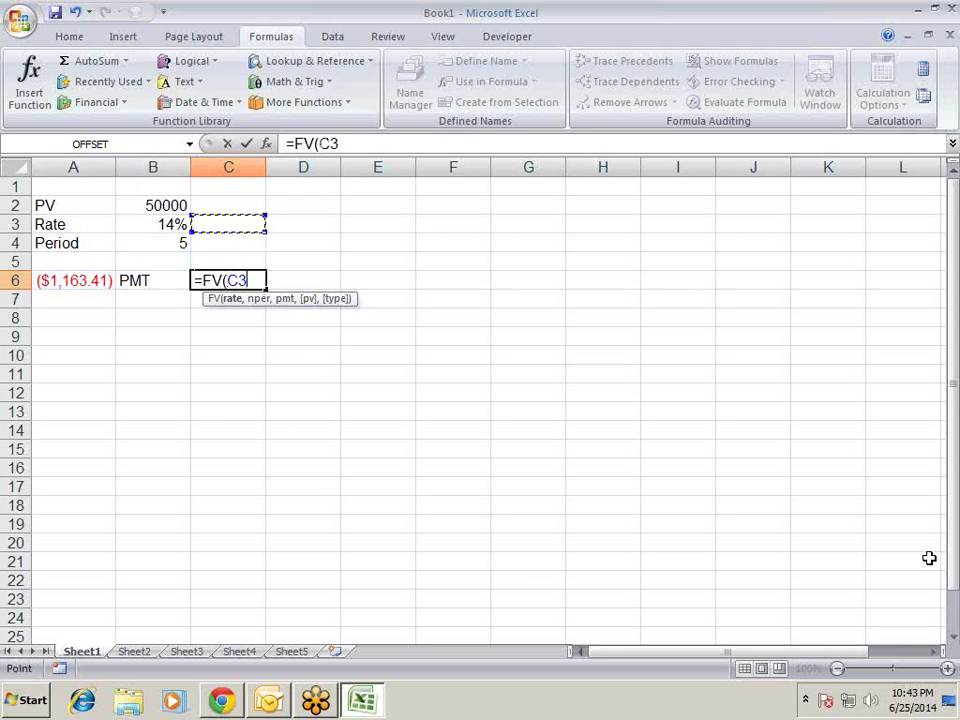
{"action": "key", "text": "Left"}
{"action": "type", "text": "/"}
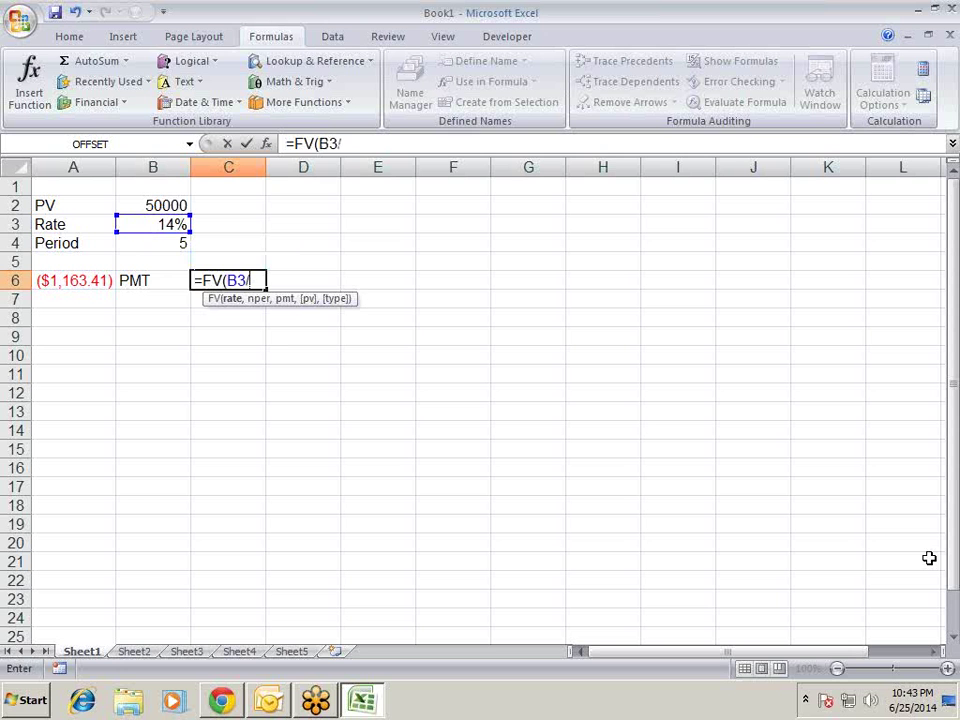
{"action": "type", "text": "12,"}
- Finish the formula as =FV(B3/12,B4*12,A6), showing $100,280.49
{"action": "key", "text": "Up"}
{"action": "key", "text": "Up"}
{"action": "key", "text": "Left"}
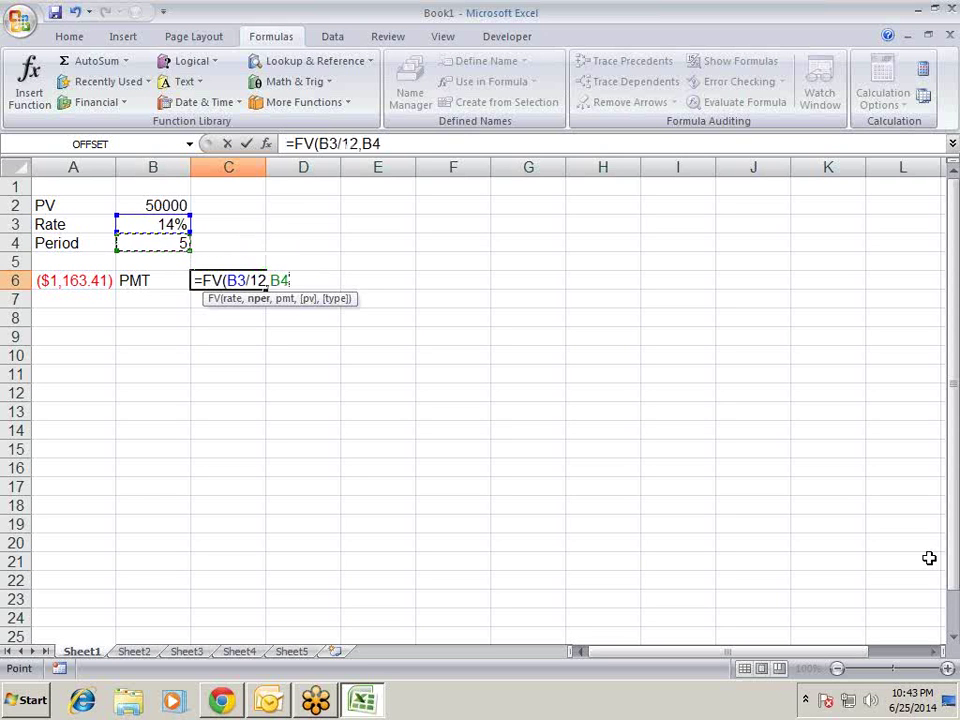
{"action": "type", "text": "*12"}
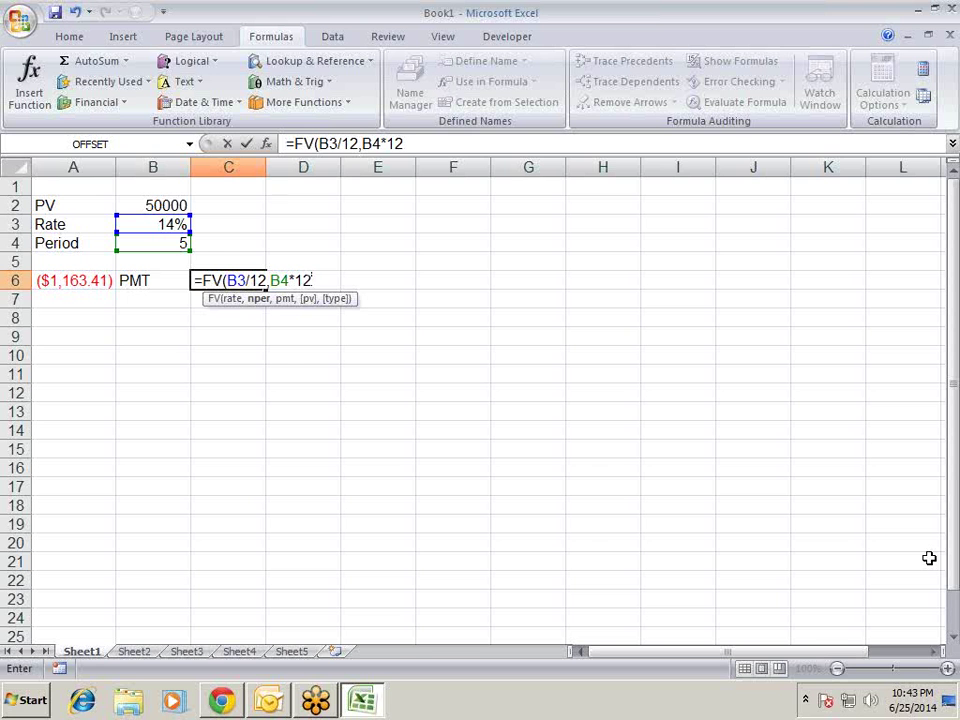
{"action": "type", "text": ","}
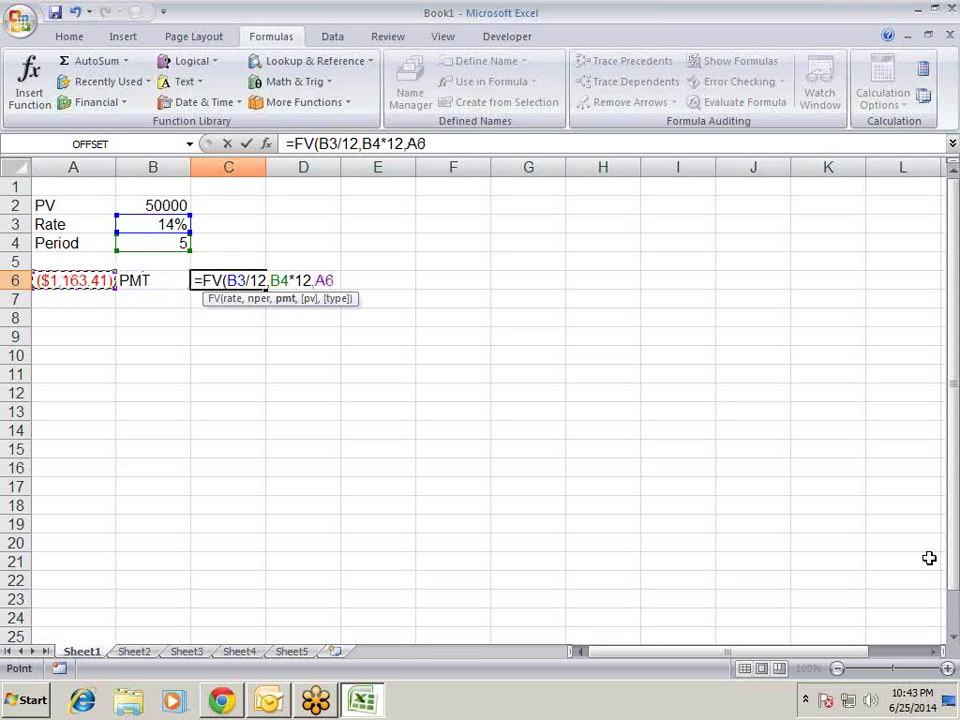
{"action": "type", "text": ")"}
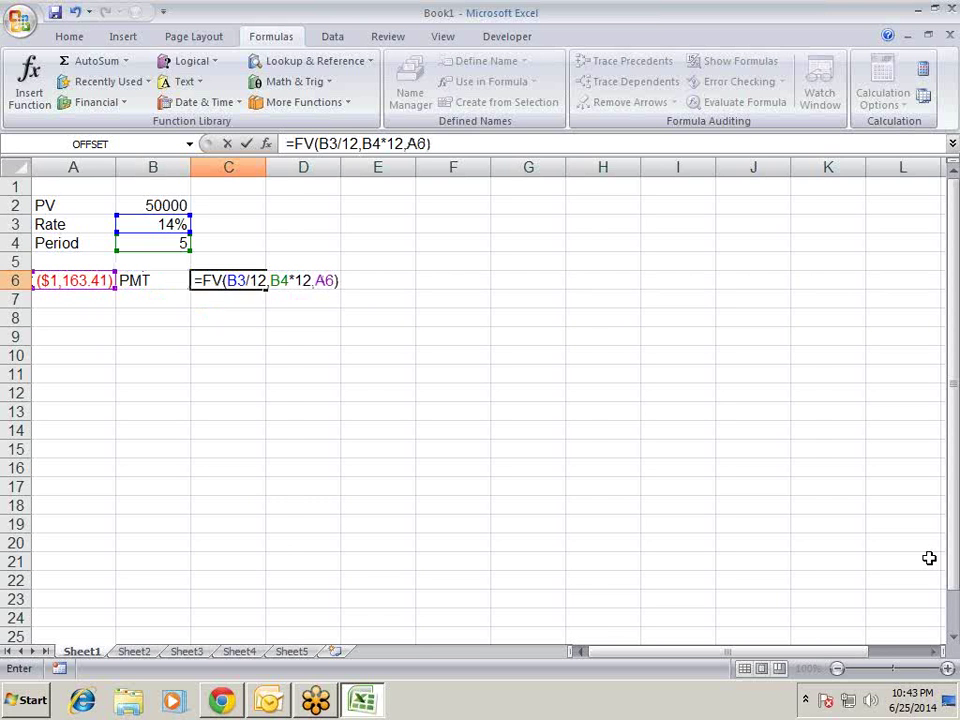
{"action": "key", "text": "Return"}
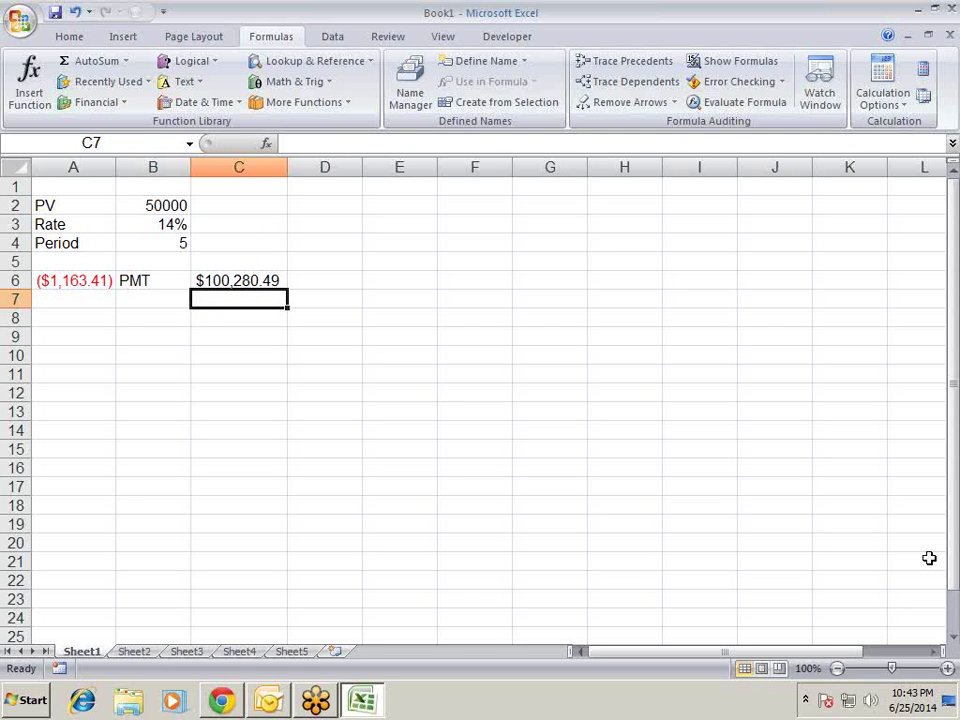
{"action": "key", "text": "Up"}
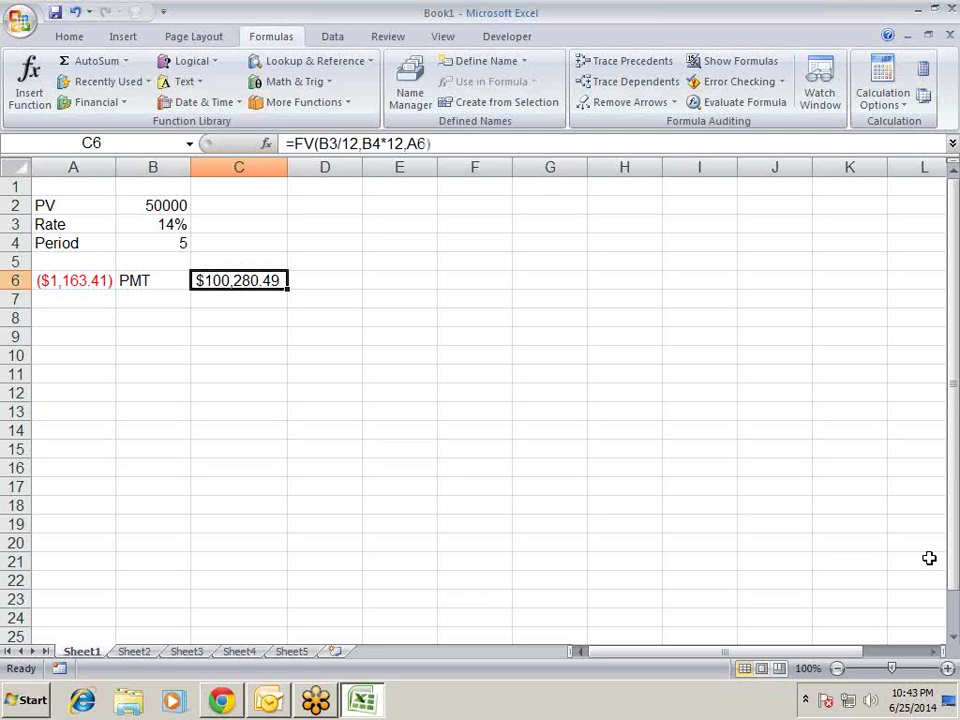
- In D6 begin a PV formula with the rate argument B3/12
{"action": "key", "text": "Right"}
{"action": "type", "text": "=pv"}
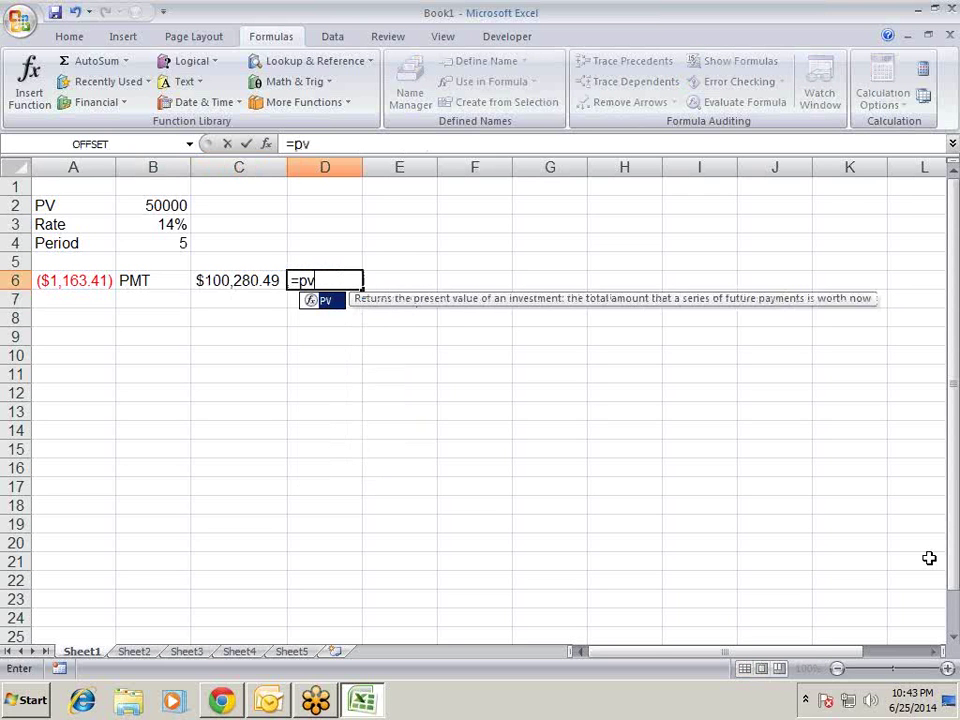
{"action": "key", "text": "Tab"}
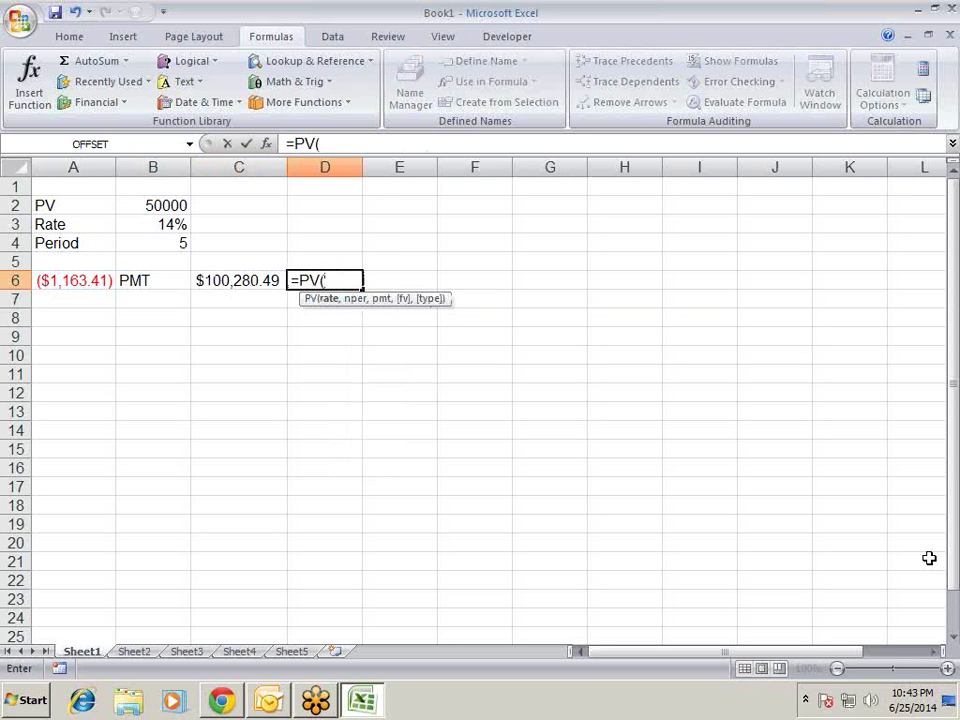
{"action": "key", "text": "Left"}
{"action": "key", "text": "Left"}
{"action": "key", "text": "Up"}
{"action": "key", "text": "Up"}
{"action": "key", "text": "Up"}
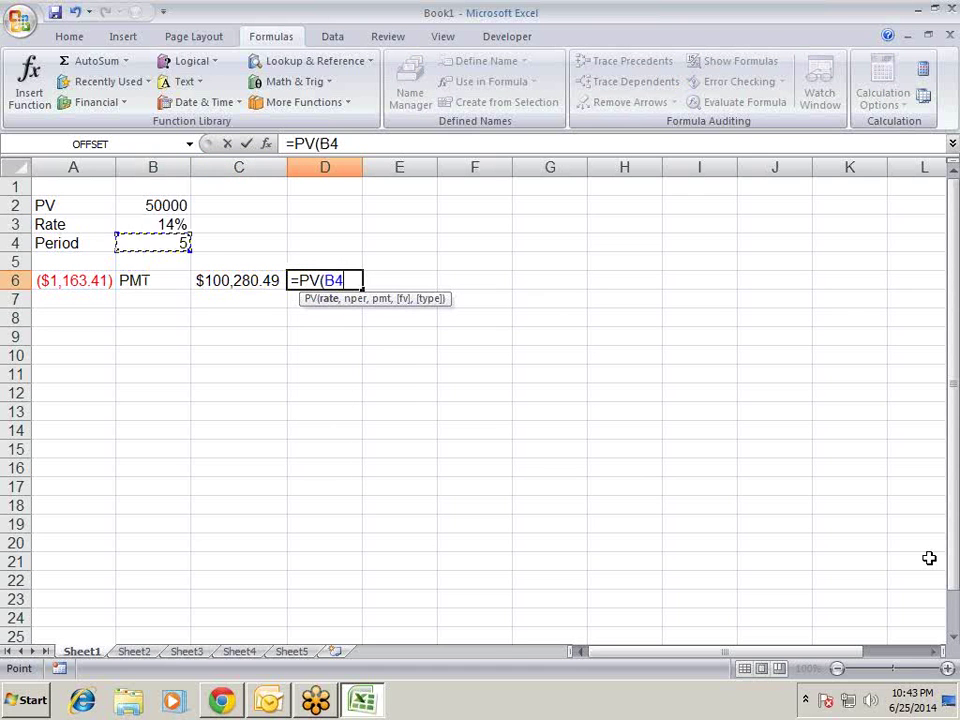
{"action": "type", "text": "/12"}
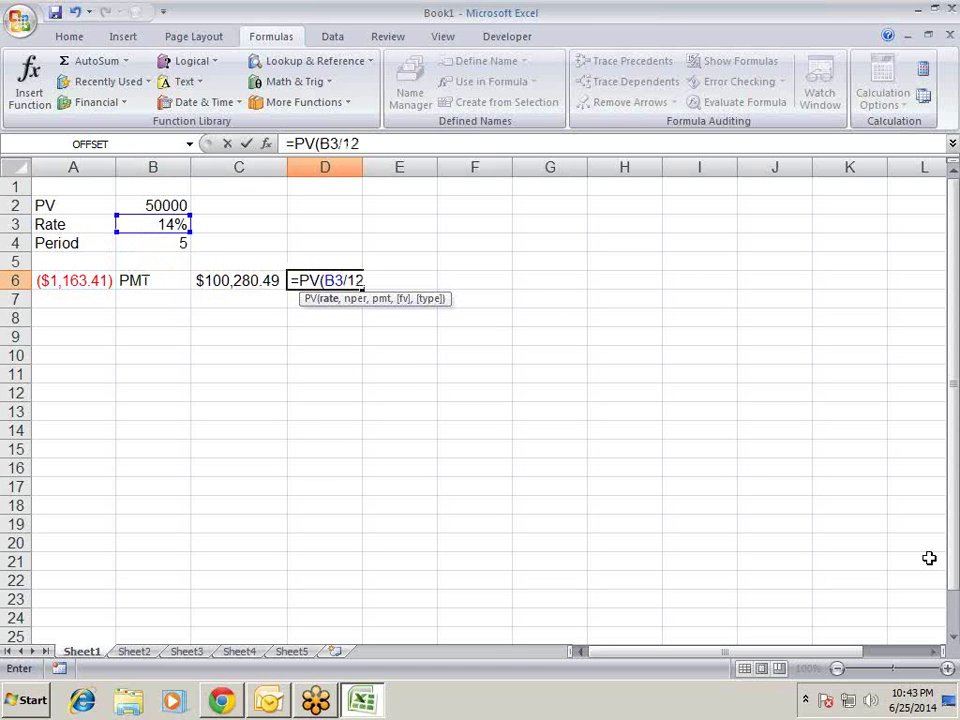
{"action": "type", "text": ","}
- Add B4*12 and C6 as arguments, giving ($4,309,756.26)
{"action": "key", "text": "Up"}
{"action": "key", "text": "Up"}
{"action": "key", "text": "Left"}
{"action": "key", "text": "Left"}
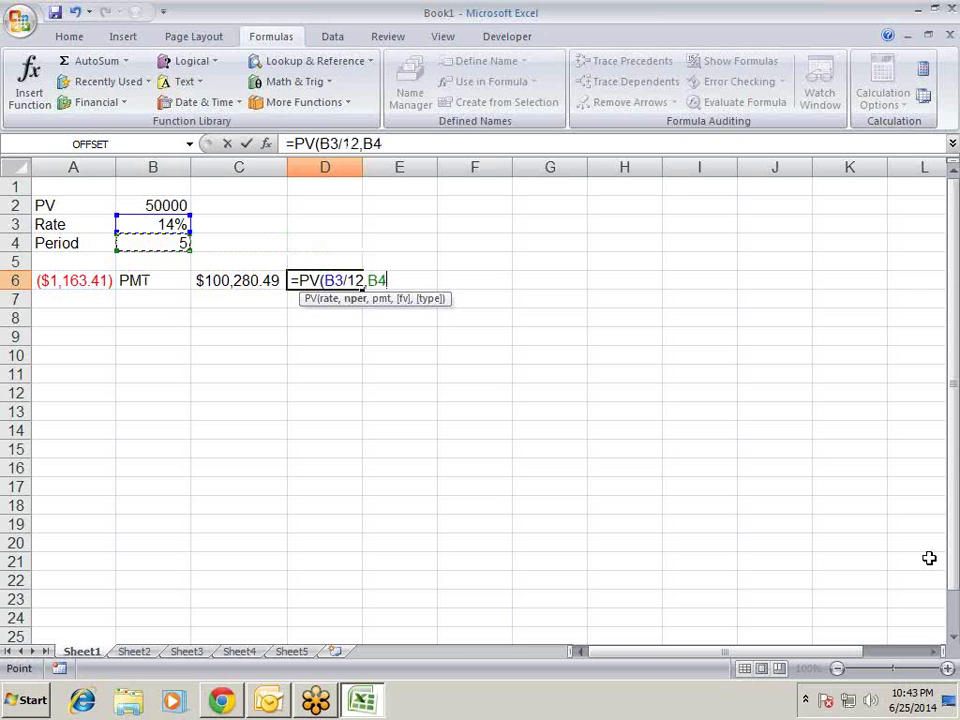
{"action": "type", "text": "*12"}
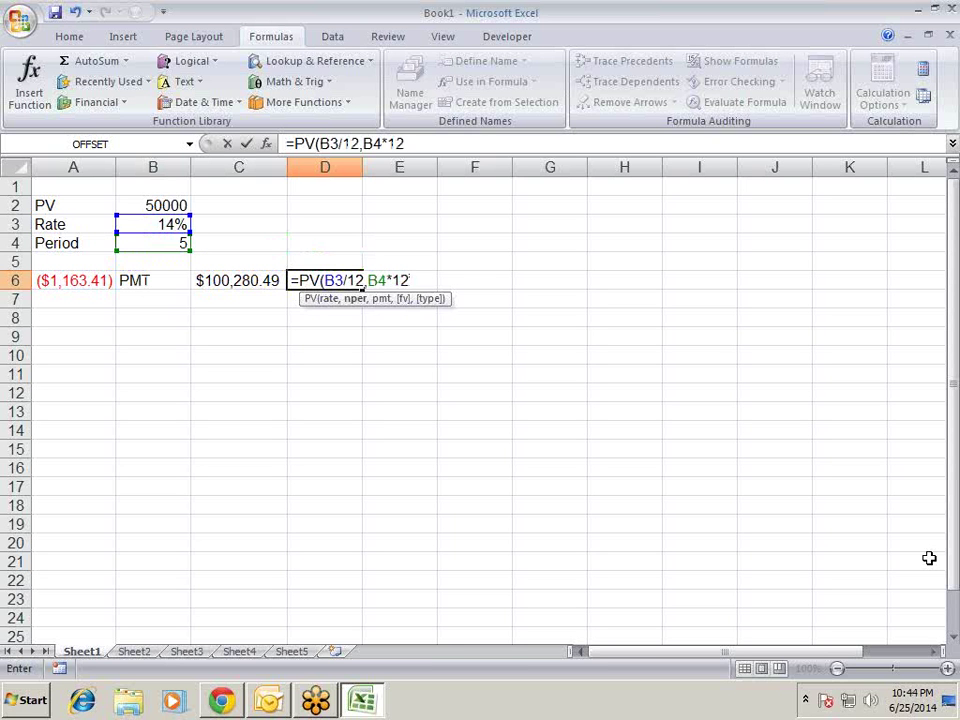
{"action": "type", "text": ","}
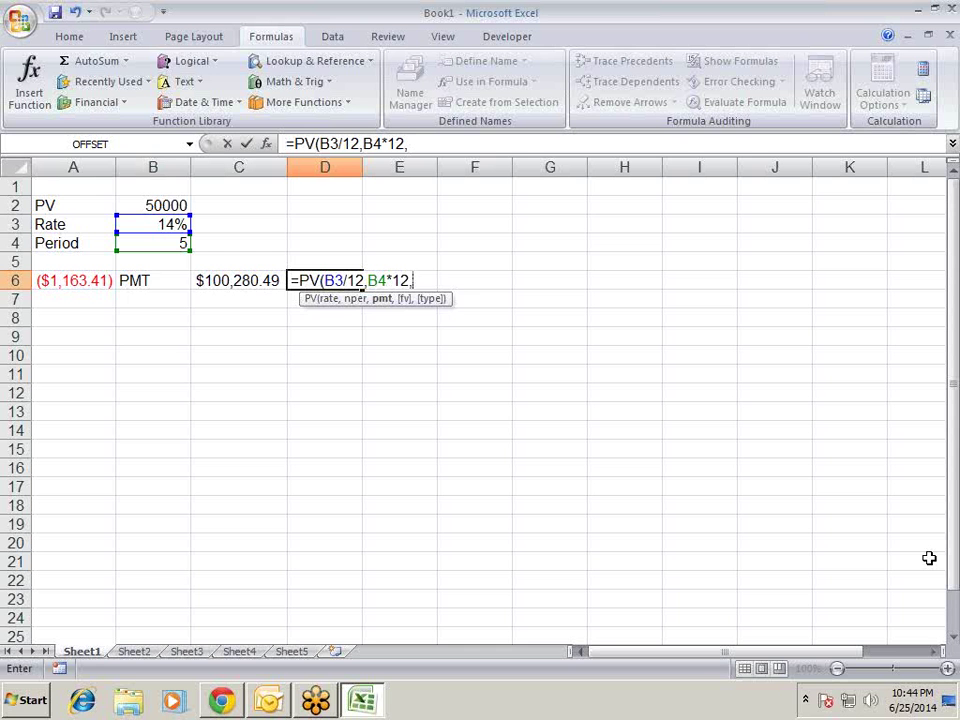
{"action": "key", "text": "Left"}
{"action": "key", "text": "Left"}
{"action": "key", "text": "Right"}
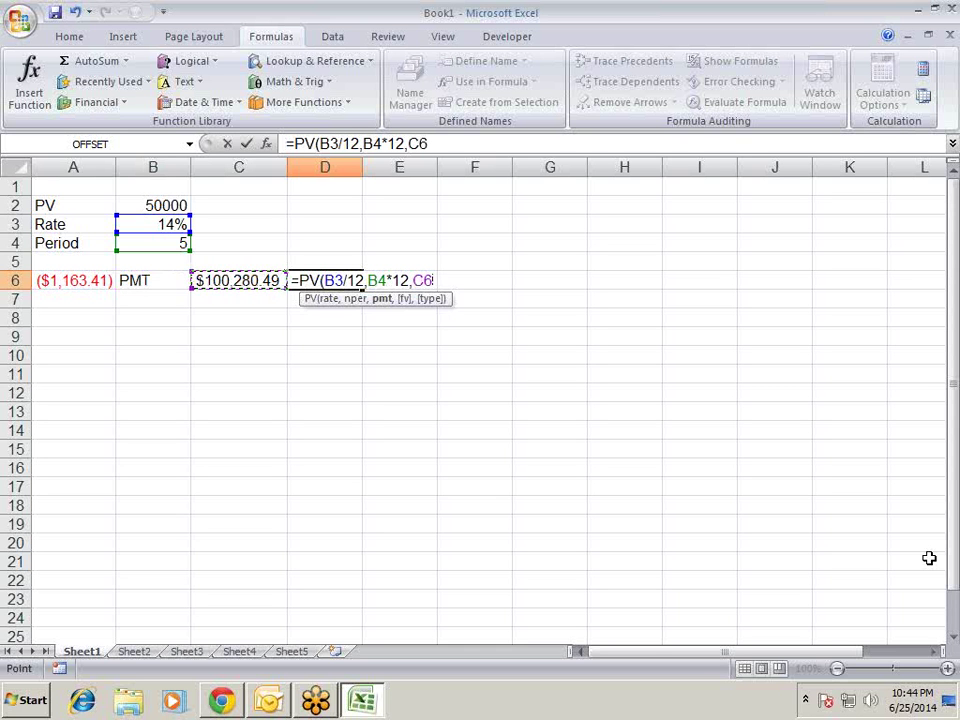
{"action": "type", "text": ")"}
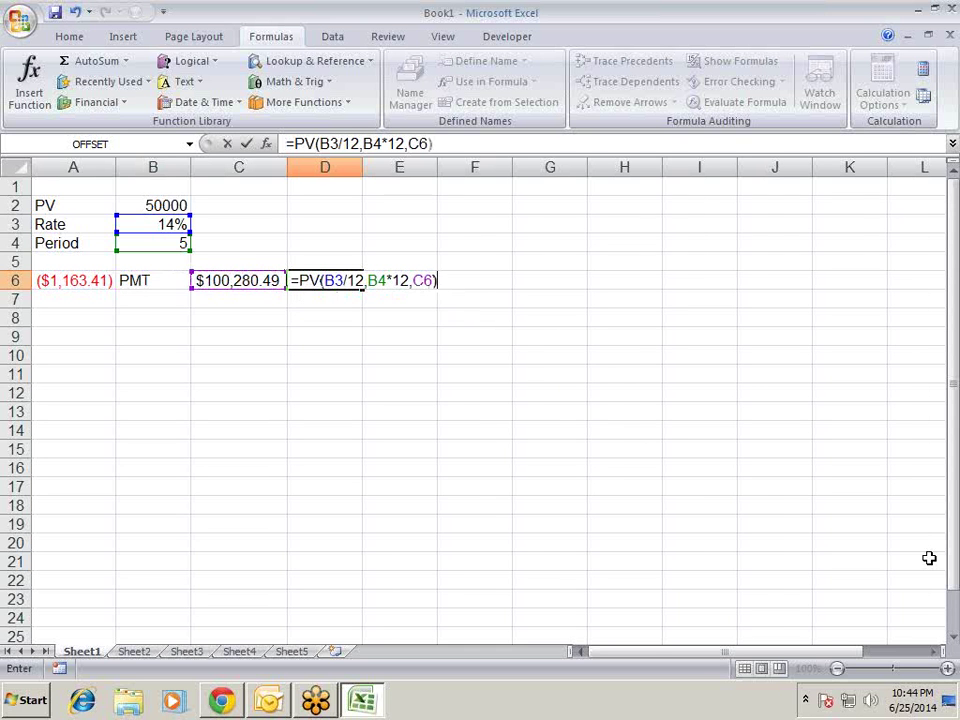
{"action": "key", "text": "Return"}
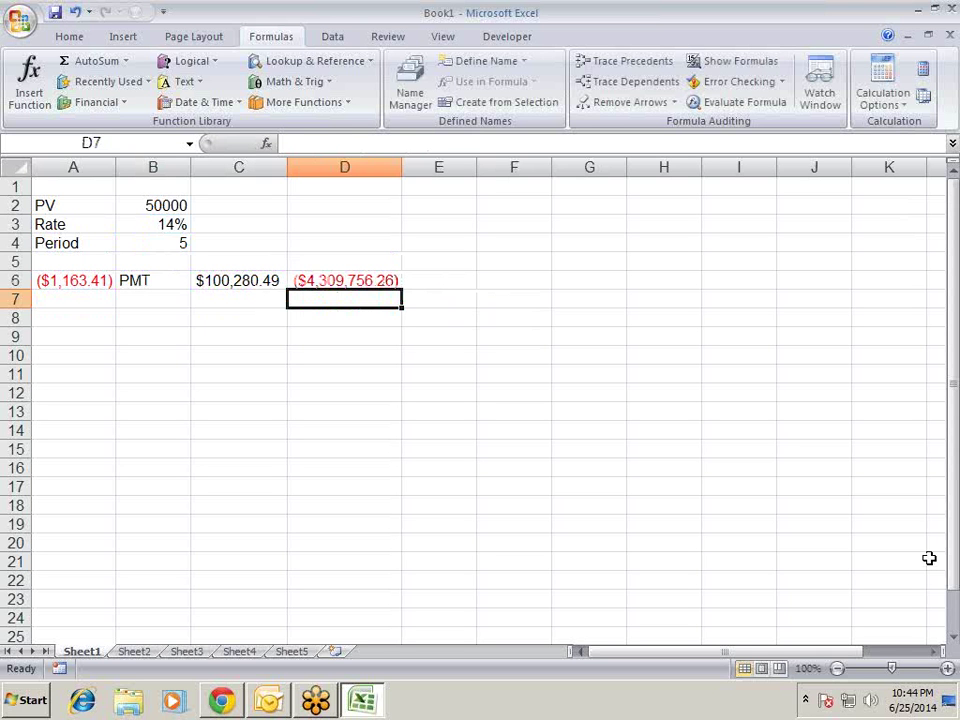
{"action": "key", "text": "Up"}
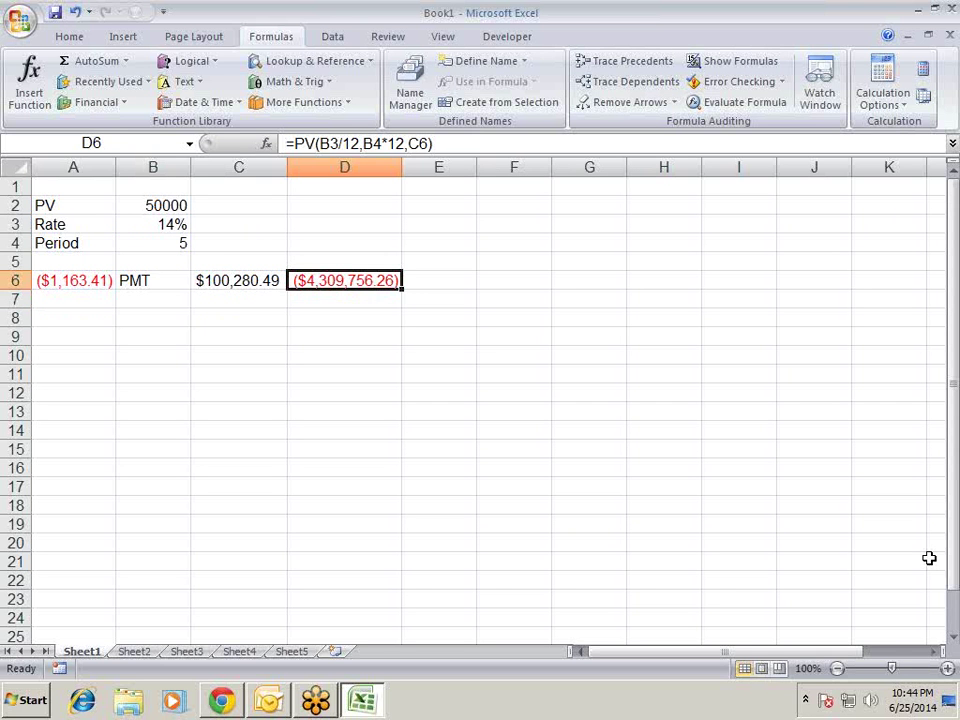
- Re-pick C6 as the third argument of D6's PV formula
{"action": "key", "text": "F2"}
{"action": "key", "text": "Left"}
{"action": "key", "text": "Left"}
{"action": "key", "text": "Left"}
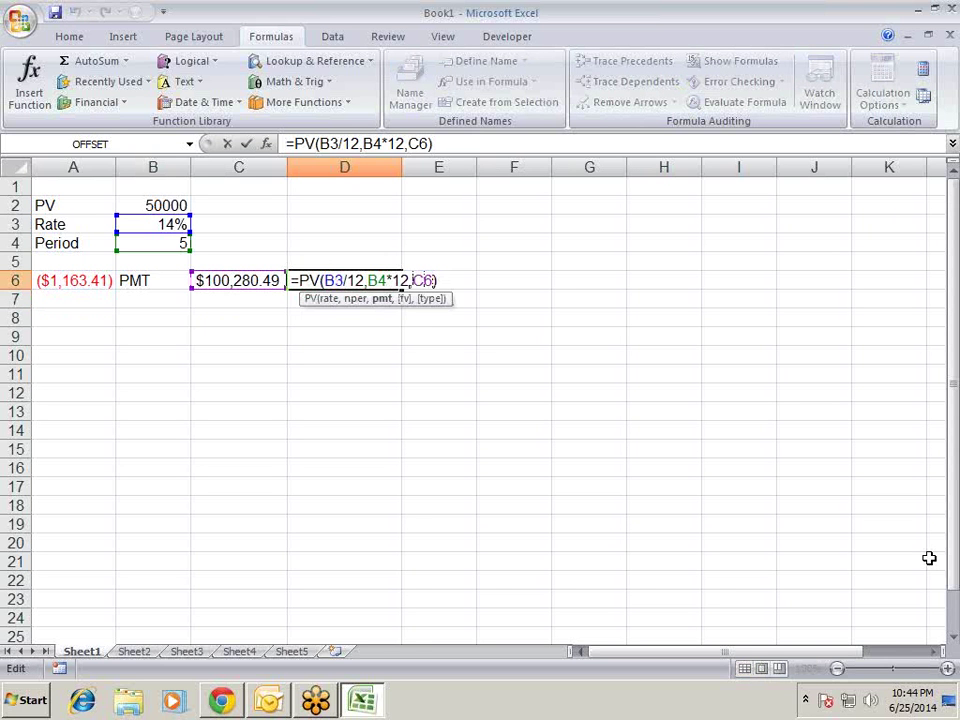
{"action": "key", "text": "BackSpace"}
{"action": "key", "text": "BackSpace"}
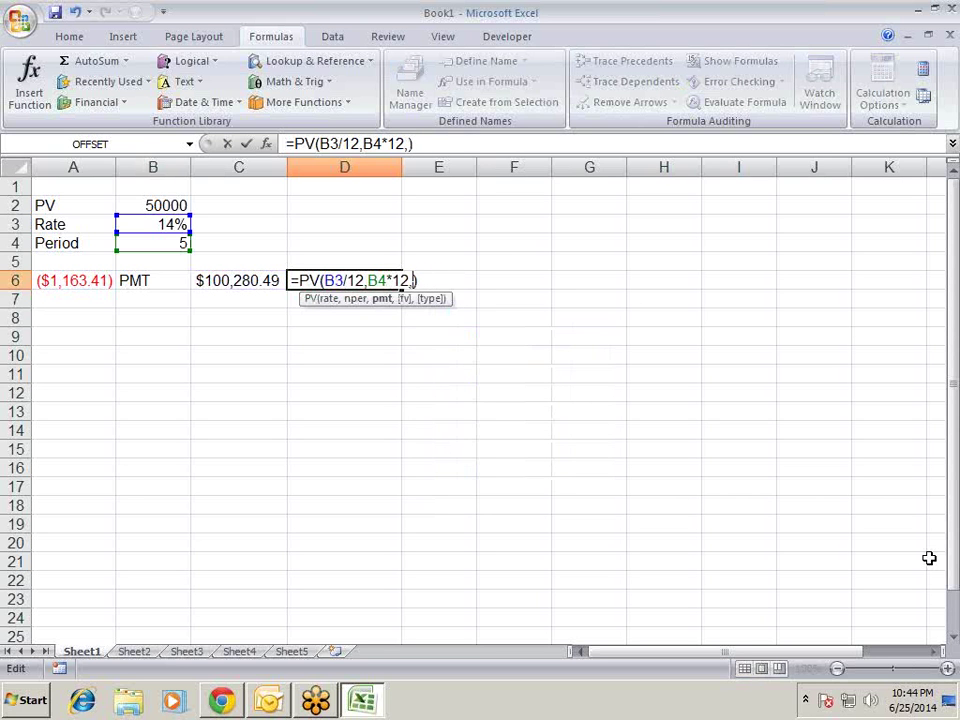
{"action": "left_click", "coordinate": [181, 201]}
{"action": "left_click", "coordinate": [257, 281]}
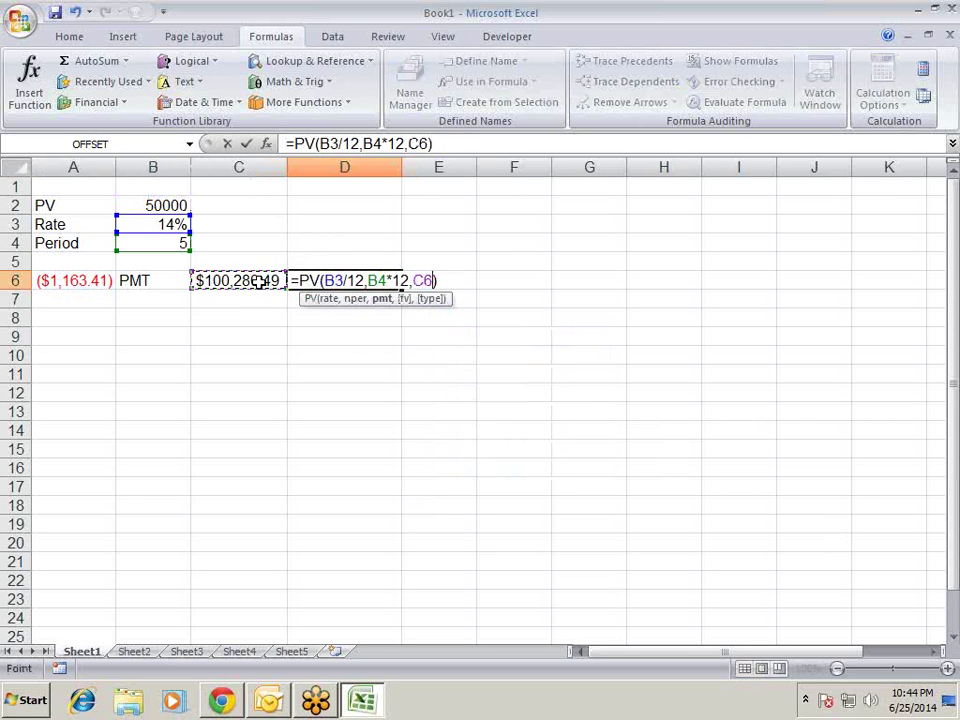
{"action": "key", "text": "Return"}
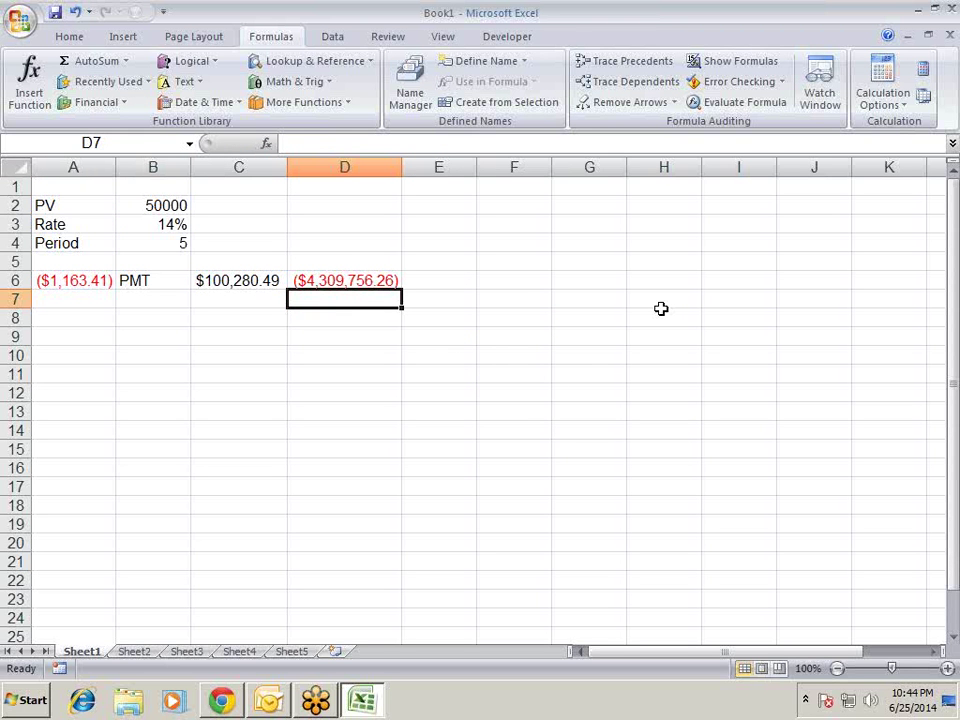
{"action": "key", "text": "Up"}
- Change D6's third argument to -C6
{"action": "key", "text": "F2"}
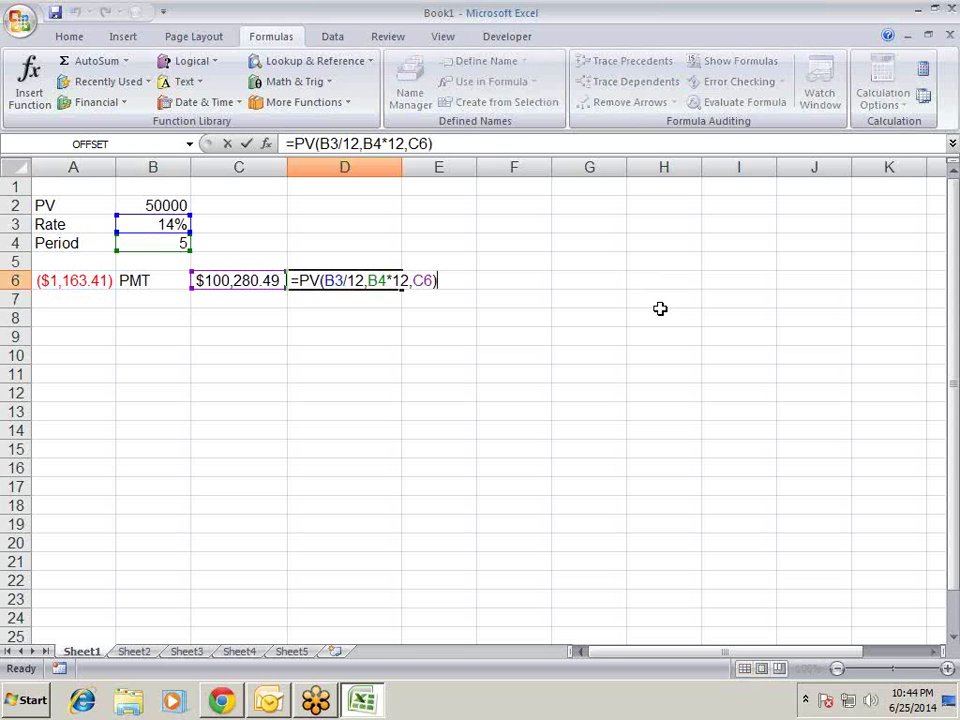
{"action": "key", "text": "Left"}
{"action": "key", "text": "Left"}
{"action": "key", "text": "Left"}
{"action": "key", "text": "Left"}
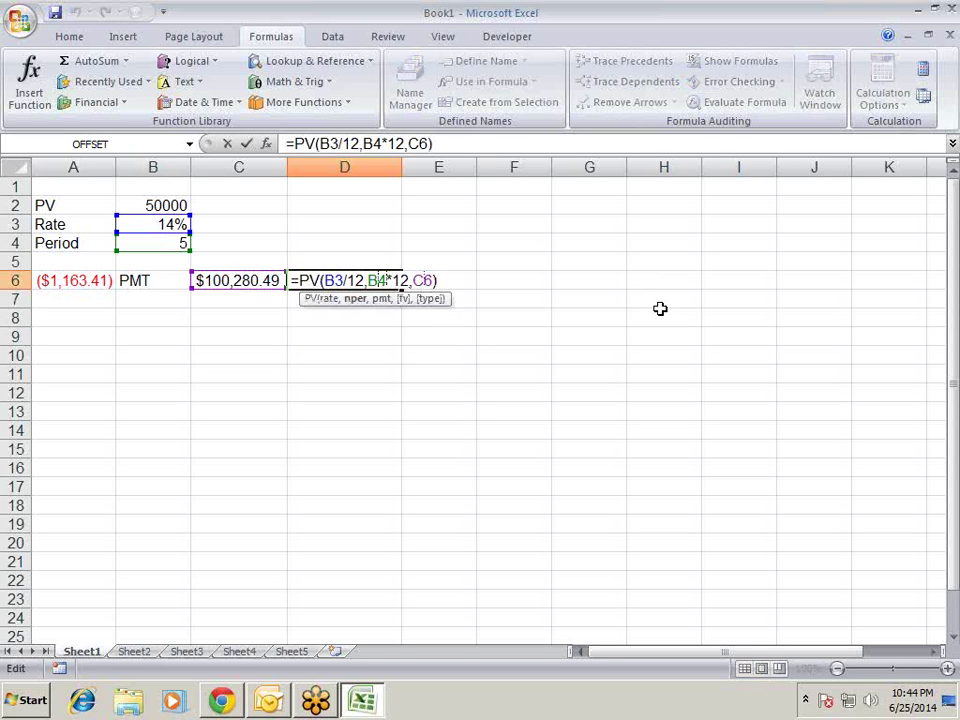
{"action": "key", "text": "Right"}
{"action": "key", "text": "Right"}
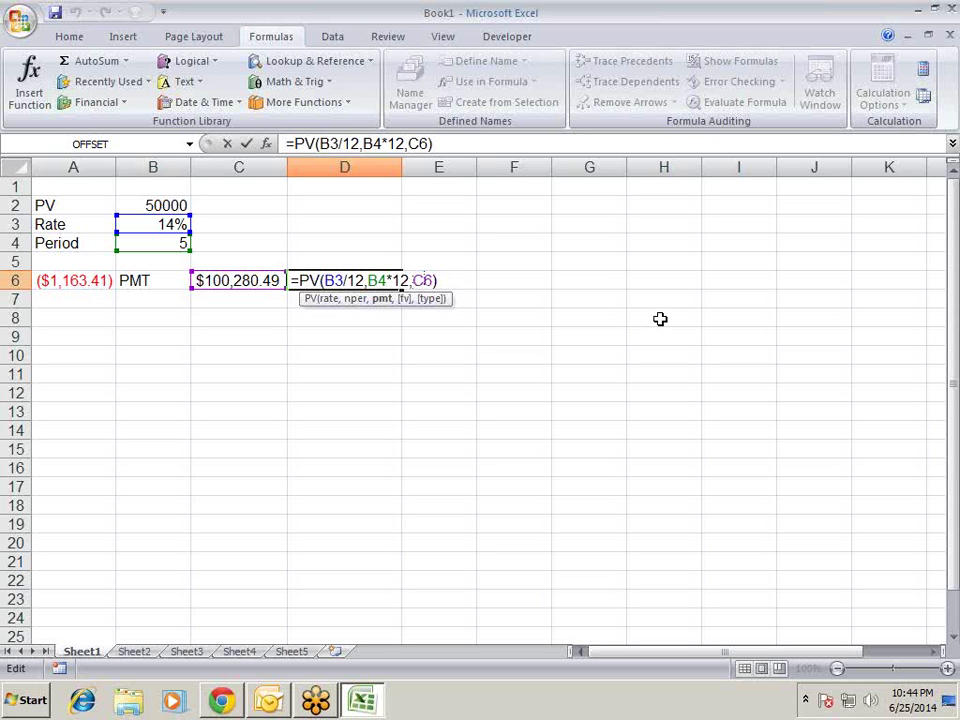
{"action": "type", "text": "-"}
{"action": "key", "text": "Return"}
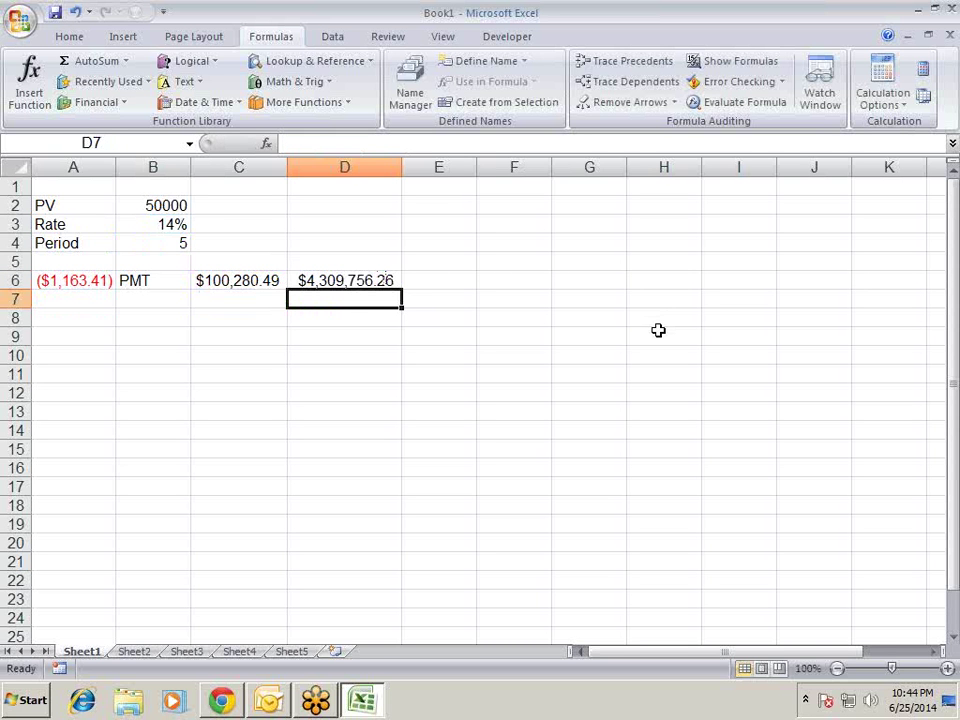
{"action": "key", "text": "Up"}
- Remove the minus sign, review the PV arguments, then delete D6's contents
{"action": "key", "text": "F2"}
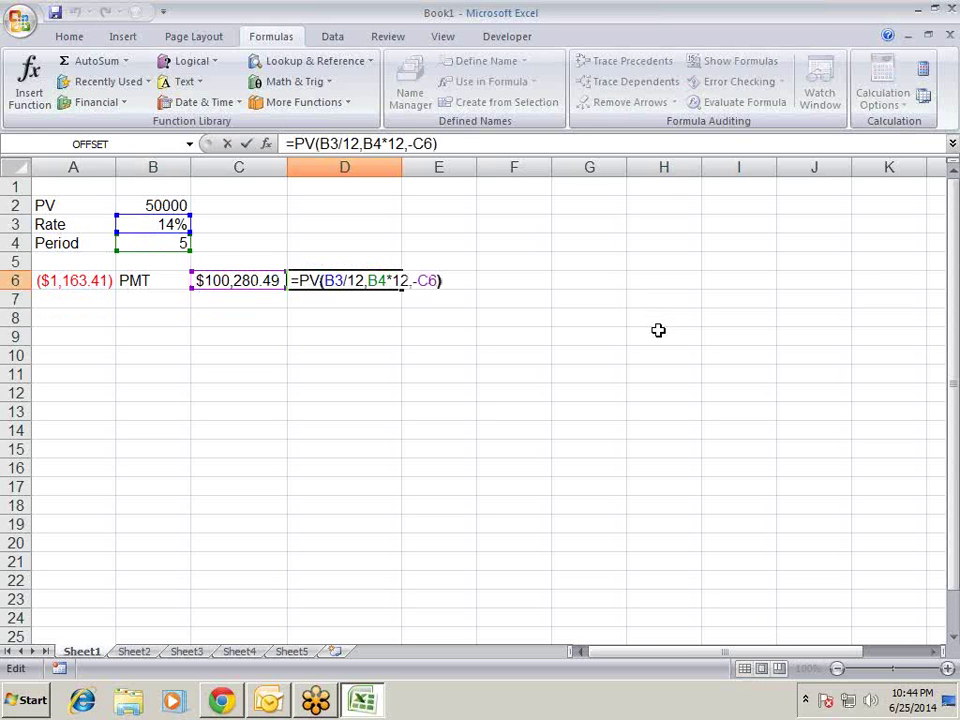
{"action": "key", "text": "Left"}
{"action": "key", "text": "Left"}
{"action": "key", "text": "Left"}
{"action": "key", "text": "BackSpace"}
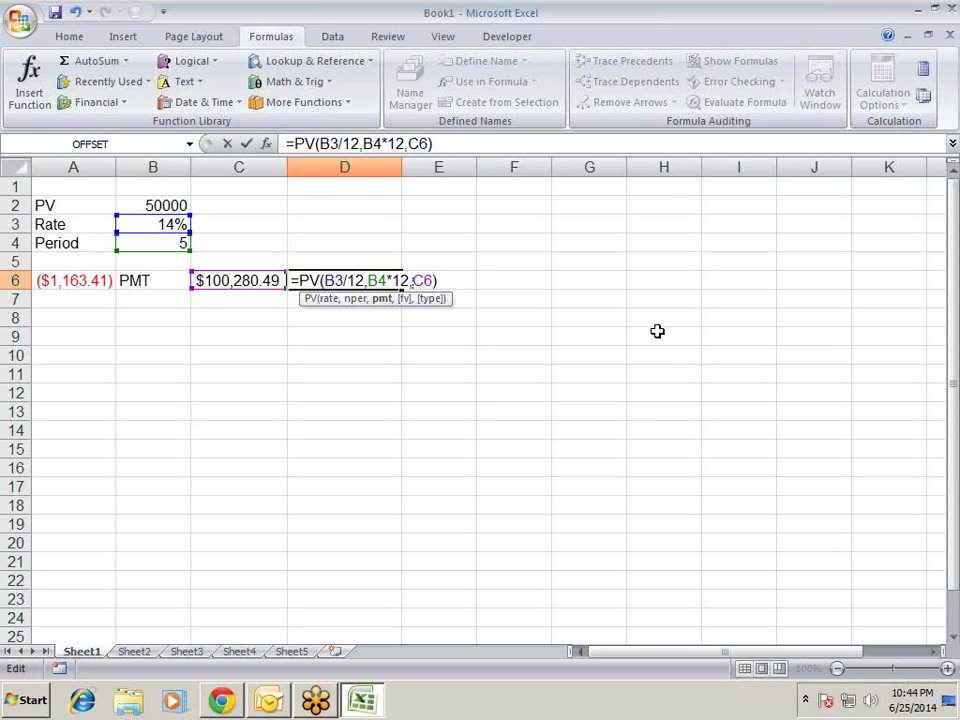
{"action": "left_click", "coordinate": [266, 143]}
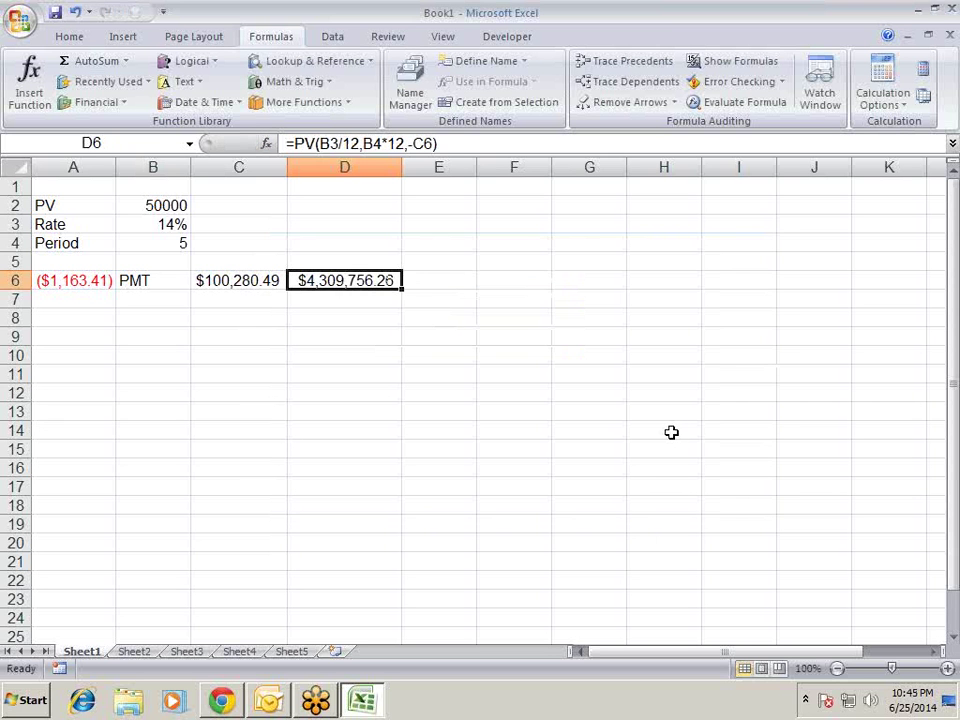
{"action": "key", "text": "Delete"}
{"action": "key", "text": "Left"}
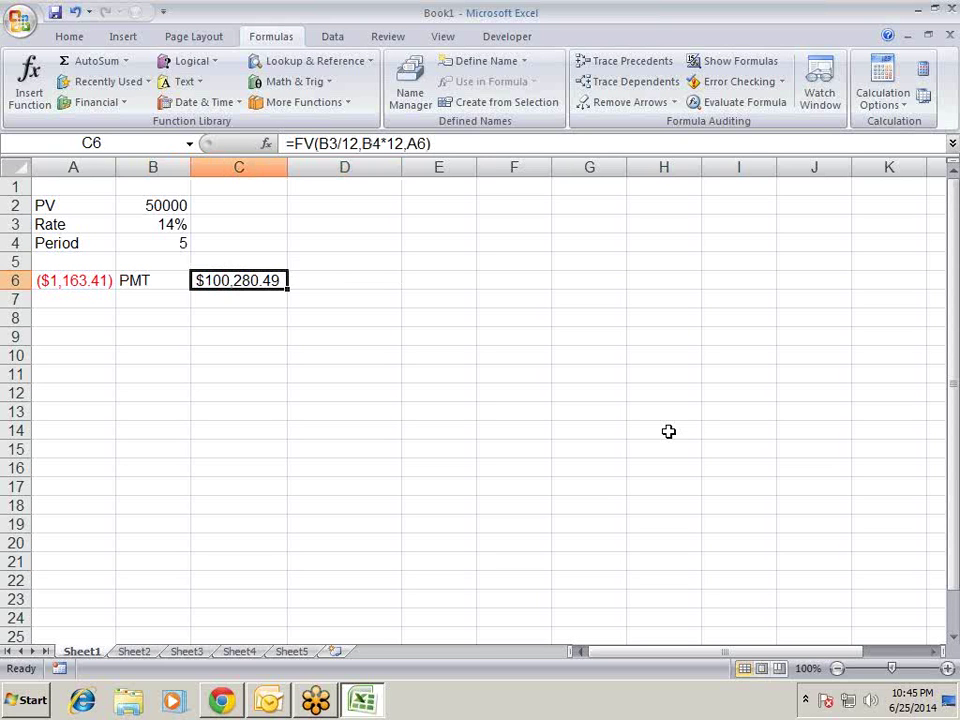
- Replace A6 with B2 in C6, giving =FV(B3/12,B4*12,B2) and ($4,309,756.26)
{"action": "key", "text": "F2"}
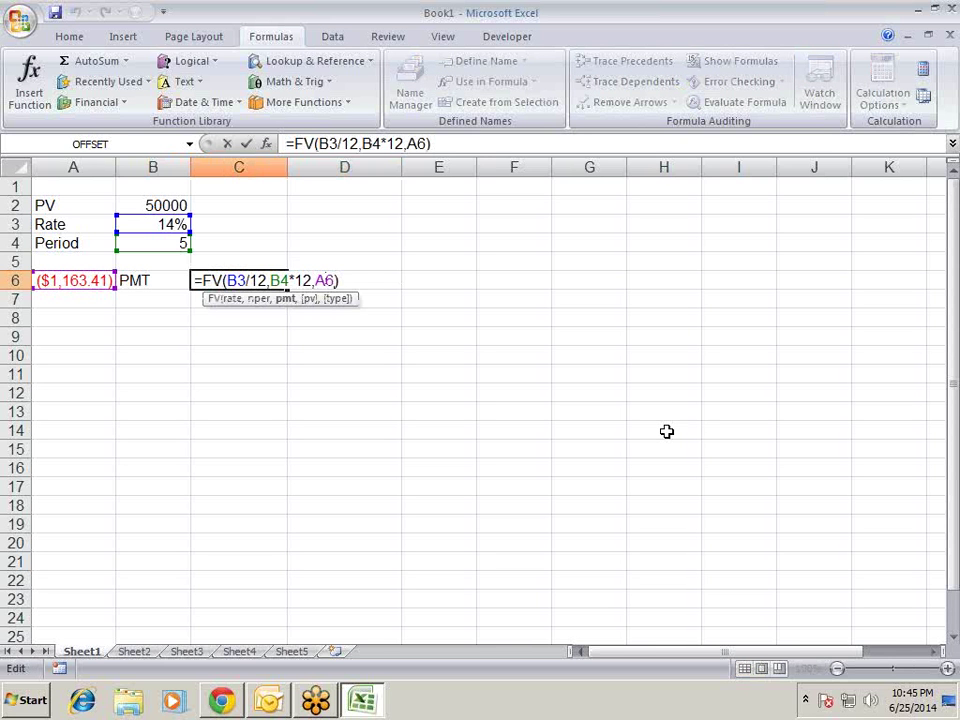
{"action": "key", "text": "BackSpace"}
{"action": "key", "text": "BackSpace"}
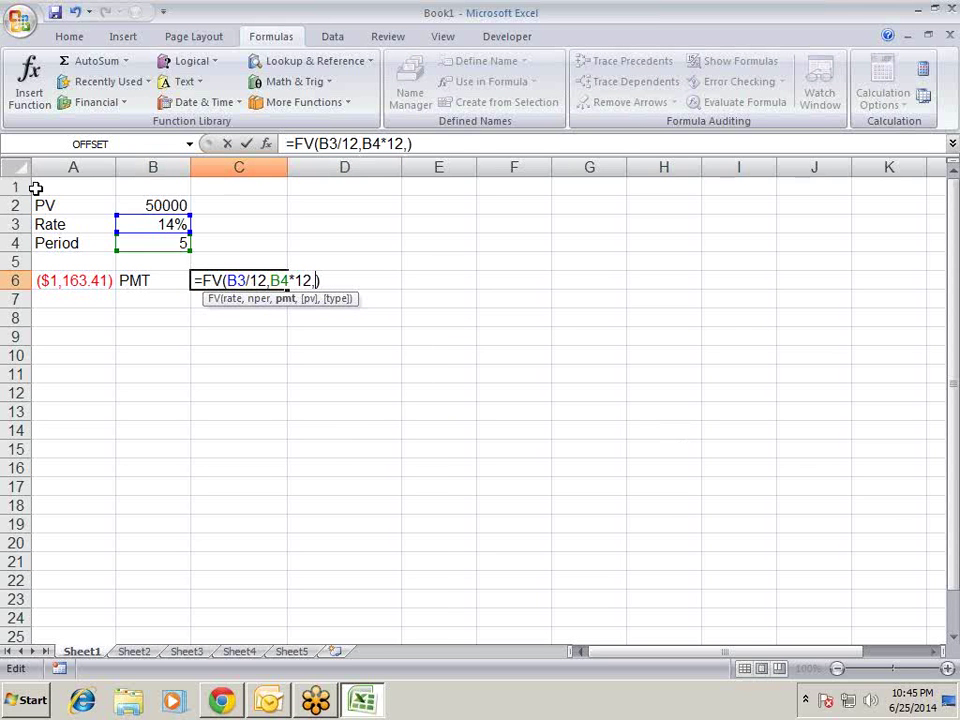
{"action": "left_click", "coordinate": [130, 205]}
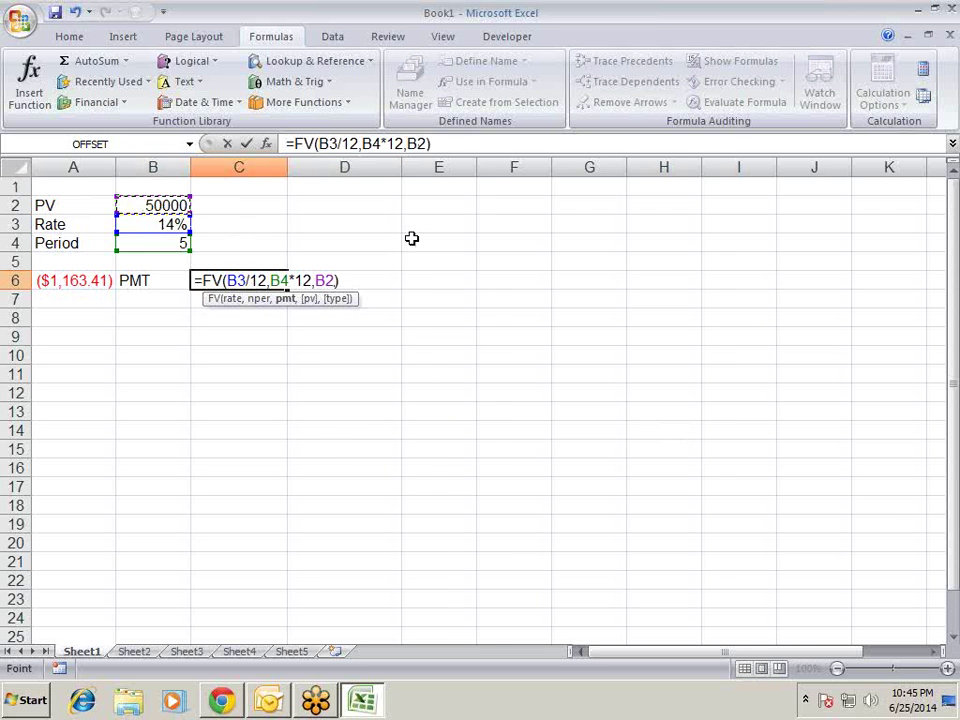
{"action": "key", "text": "Return"}
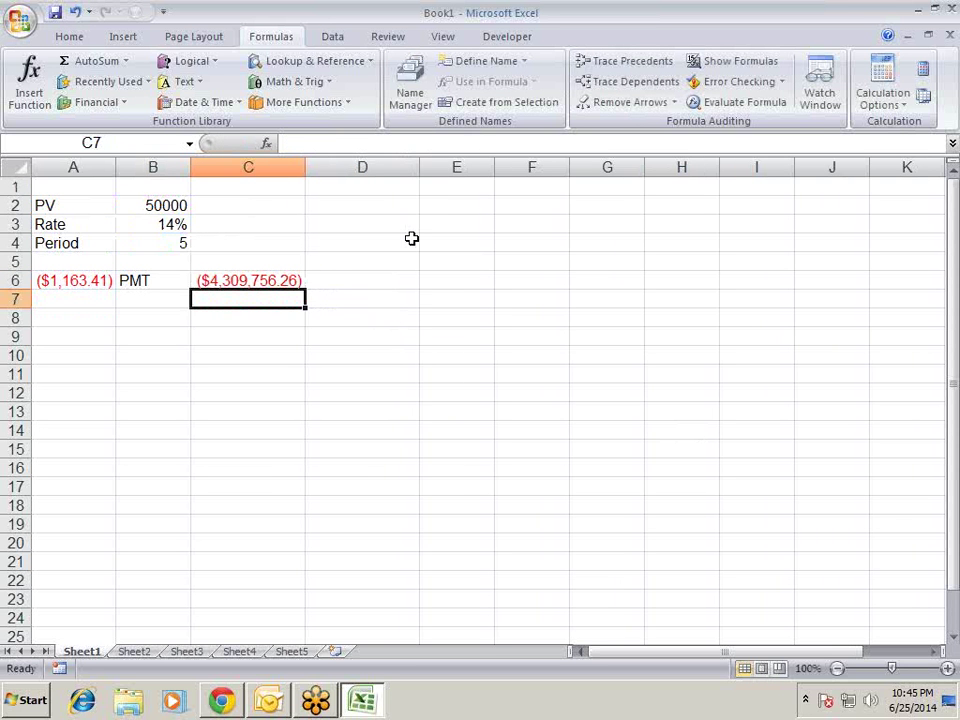
{"action": "key", "text": "Up"}
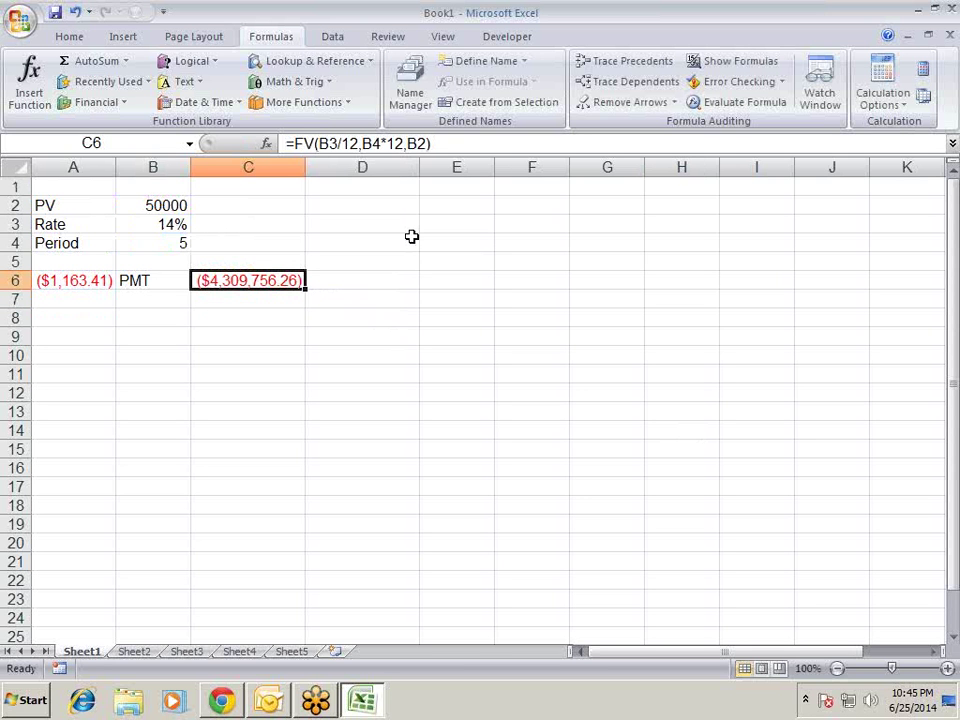
{"action": "key", "text": "F2"}
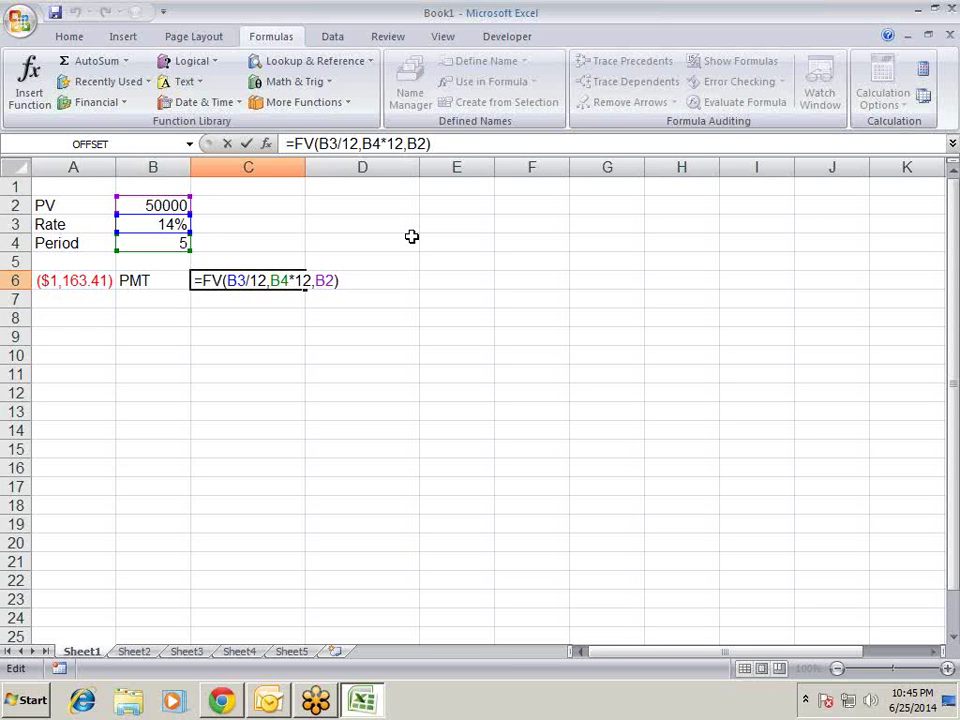
{"action": "key", "text": "Return"}
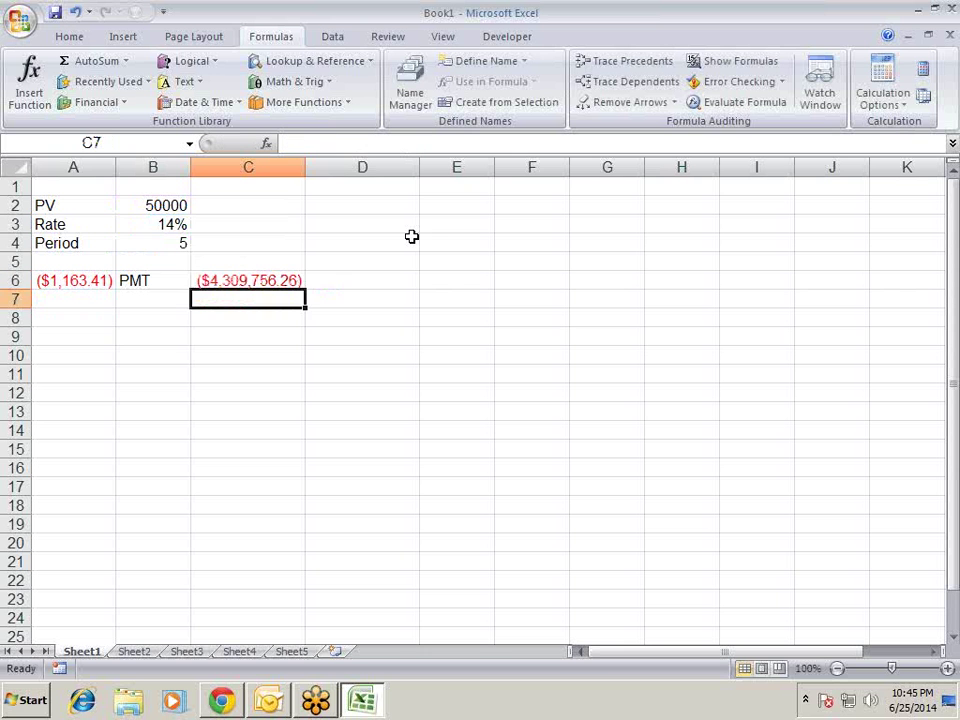
{"action": "key", "text": "Up"}
- Enter =PV(B3/12,B4*12,0) in D6, using the monthly rate and total months
{"action": "key", "text": "Right"}
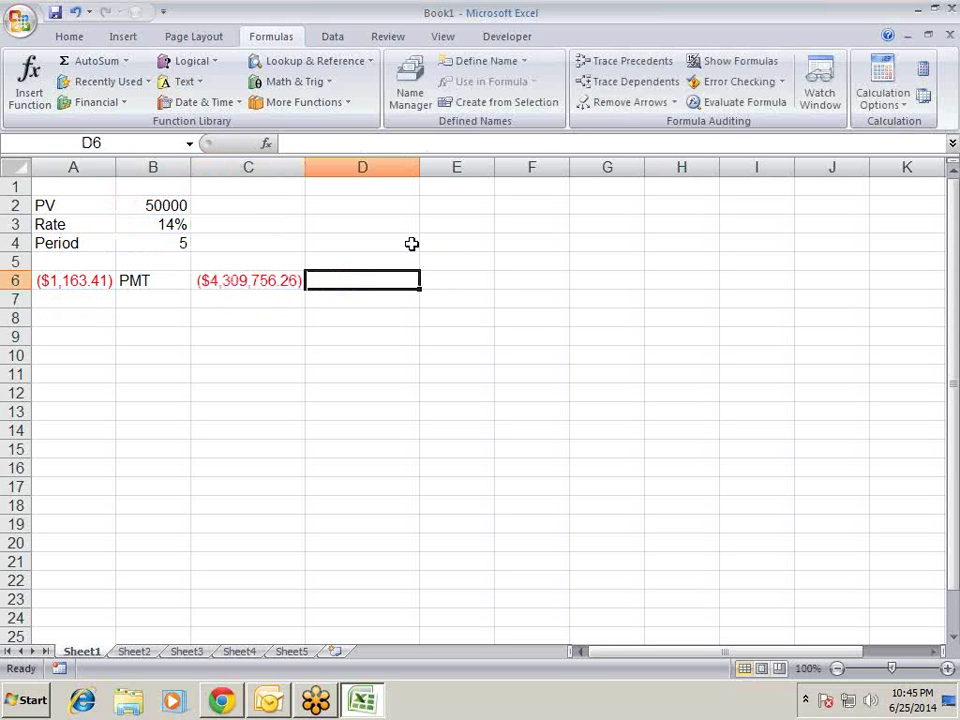
{"action": "type", "text": "="}
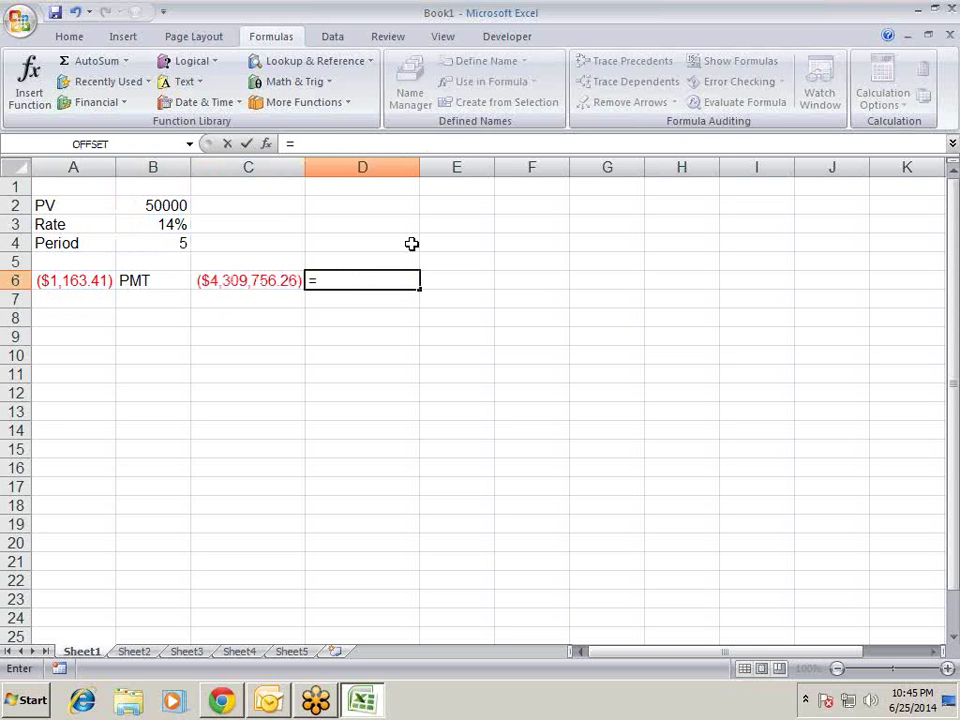
{"action": "type", "text": "PV("}
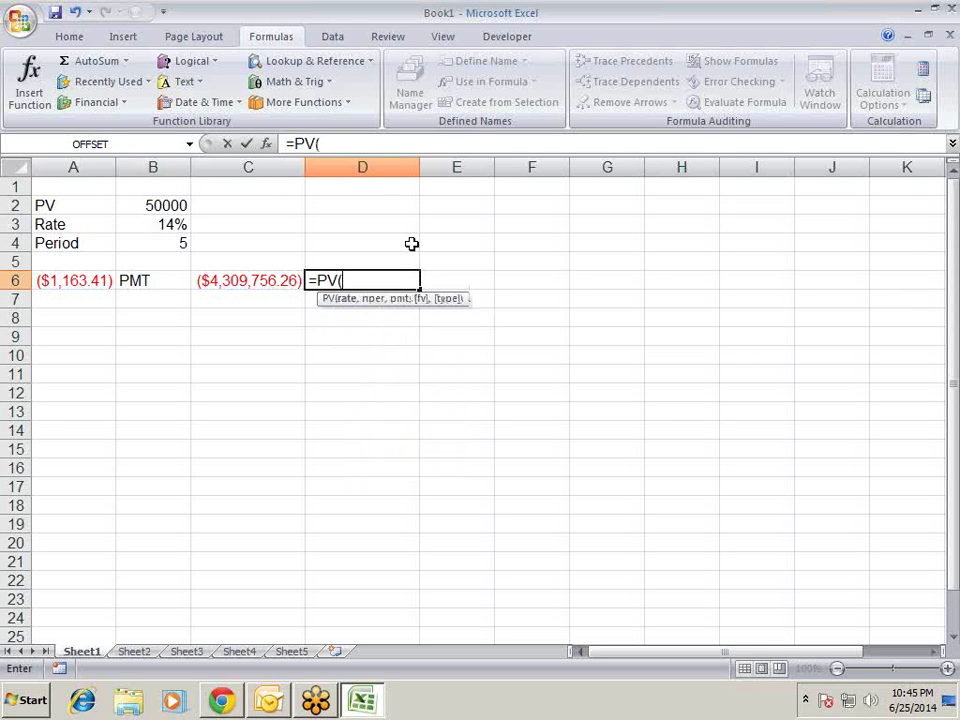
{"action": "key", "text": "Left"}
{"action": "key", "text": "Left"}
{"action": "key", "text": "Up"}
{"action": "key", "text": "Up"}
{"action": "key", "text": "Up"}
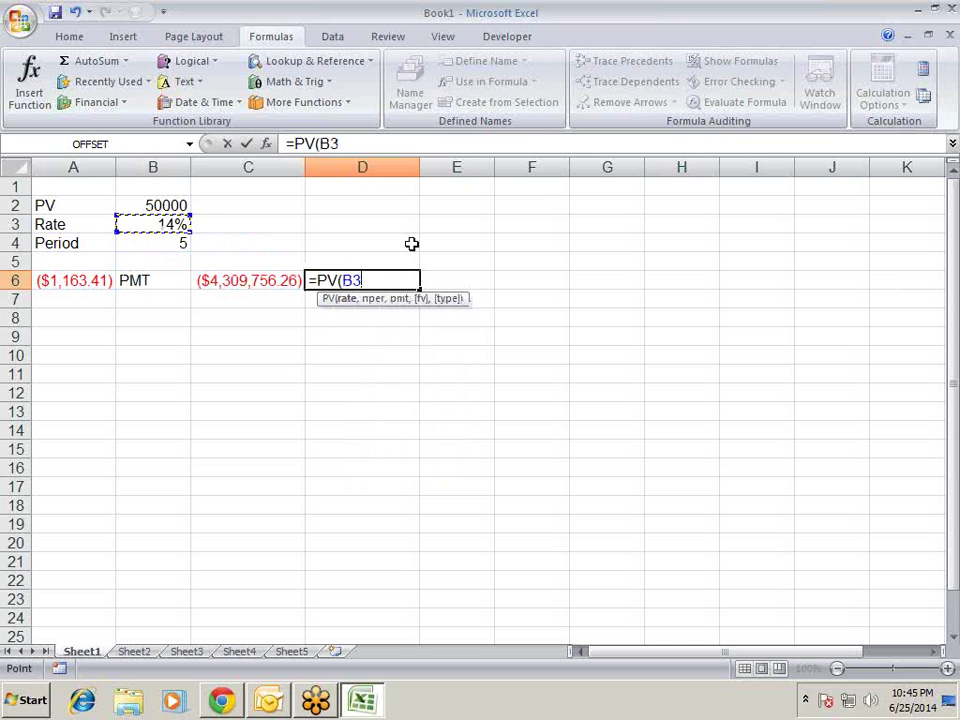
{"action": "type", "text": "/12"}
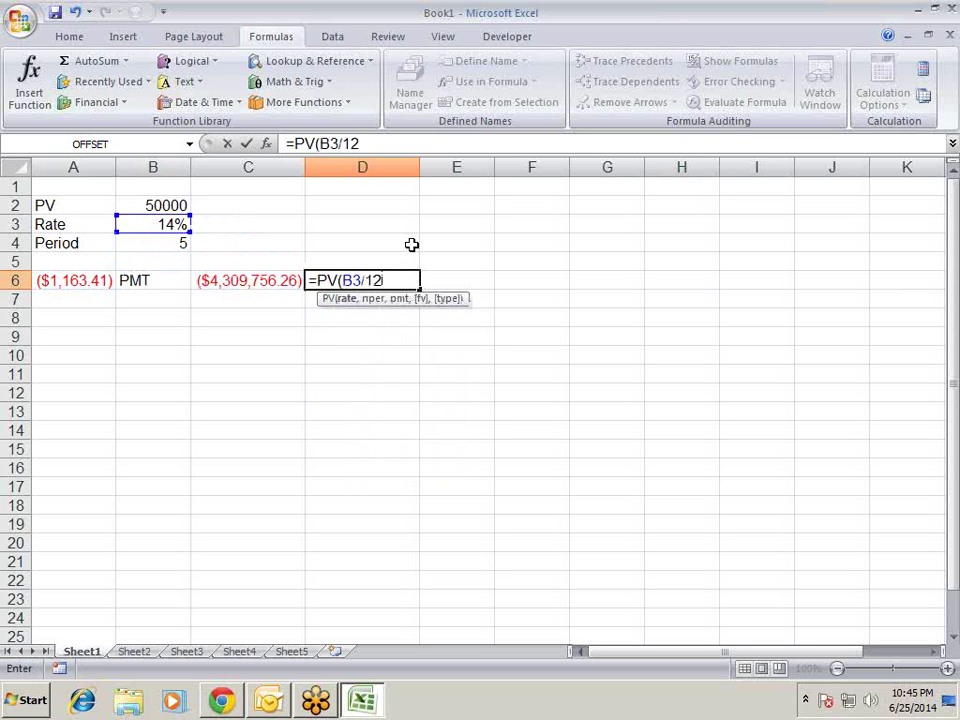
{"action": "type", "text": ","}
{"action": "key", "text": "Up"}
{"action": "key", "text": "Up"}
{"action": "key", "text": "Left"}
{"action": "key", "text": "Left"}
{"action": "type", "text": "/"}
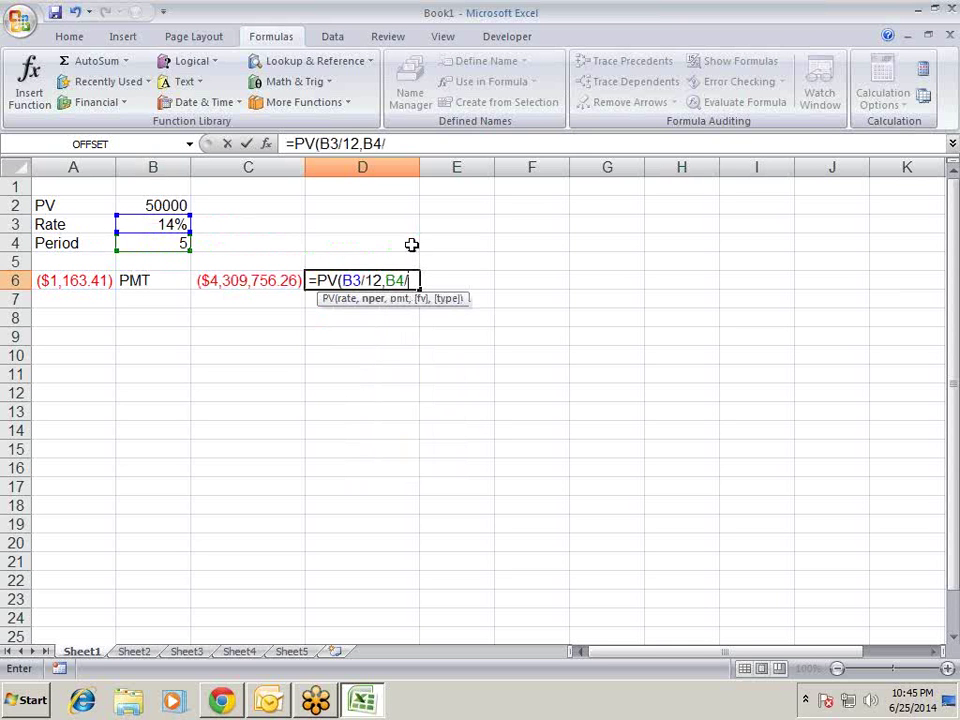
{"action": "key", "text": "BackSpace"}
{"action": "type", "text": "*12,0"}
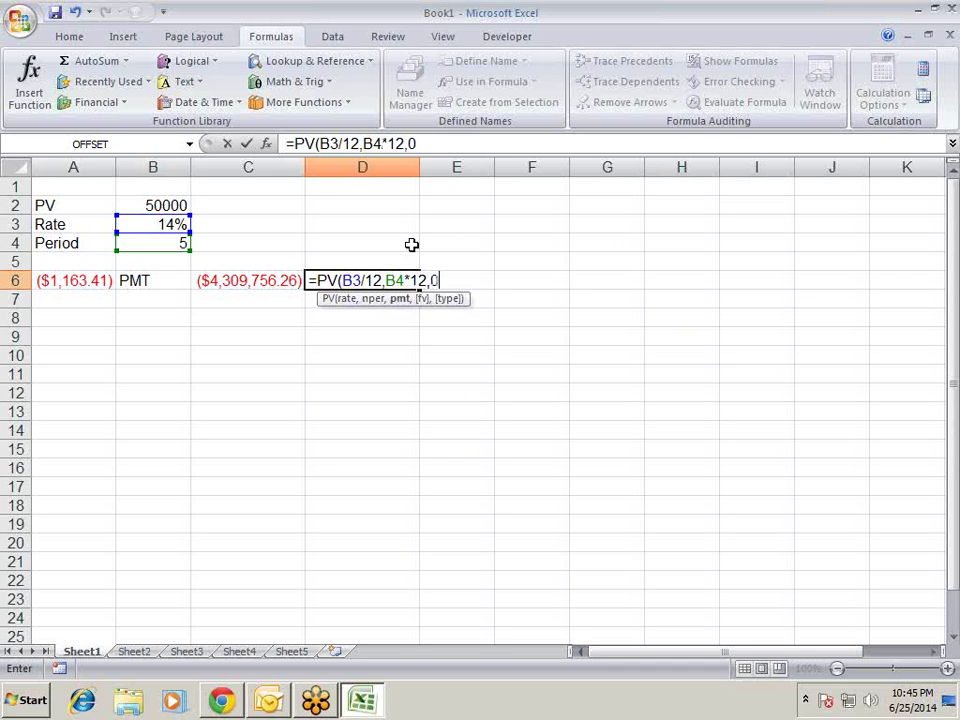
{"action": "key", "text": "Return"}
- Replace D6's 0 payment argument with A6 so the present value shows $50,000.00
{"action": "key", "text": "Up"}
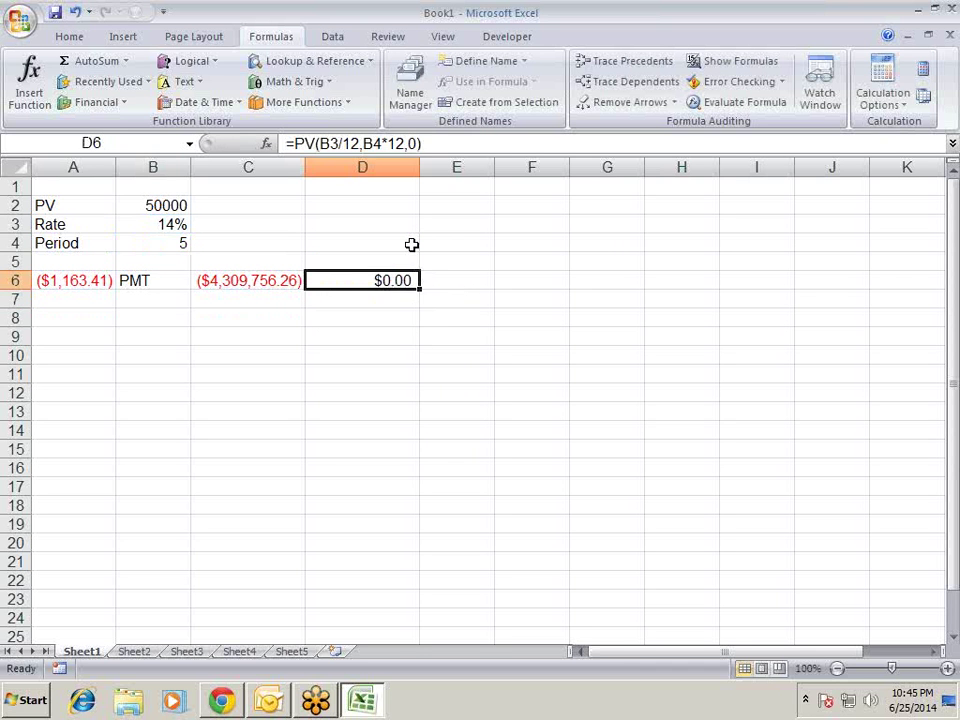
{"action": "key", "text": "F2"}
{"action": "key", "text": "Left"}
{"action": "key", "text": "BackSpace"}
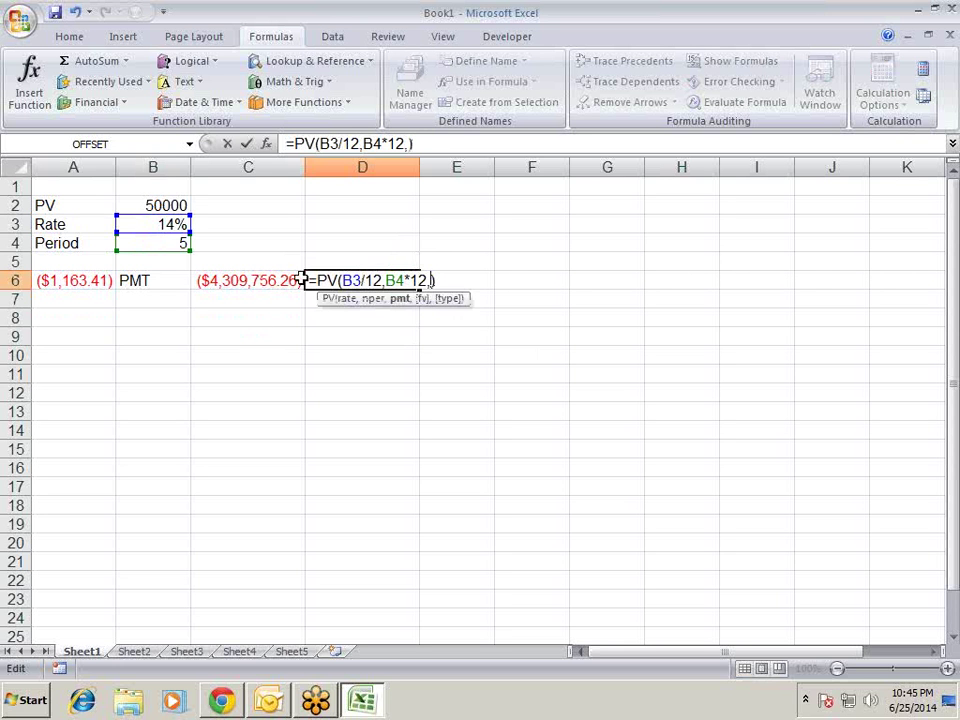
{"action": "left_click", "coordinate": [86, 281]}
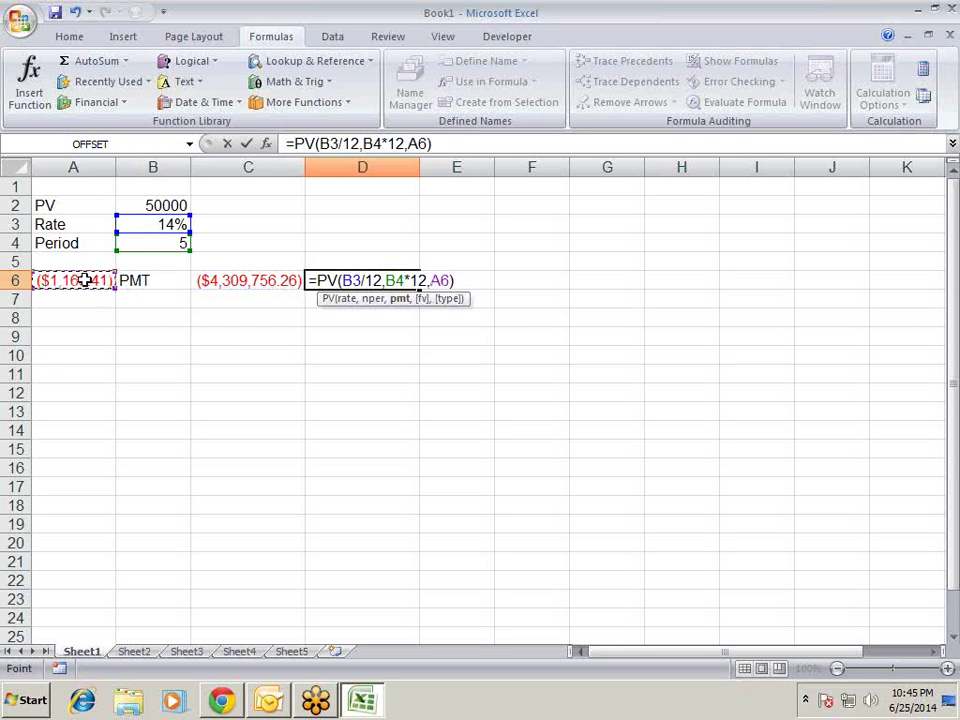
{"action": "key", "text": "Return"}
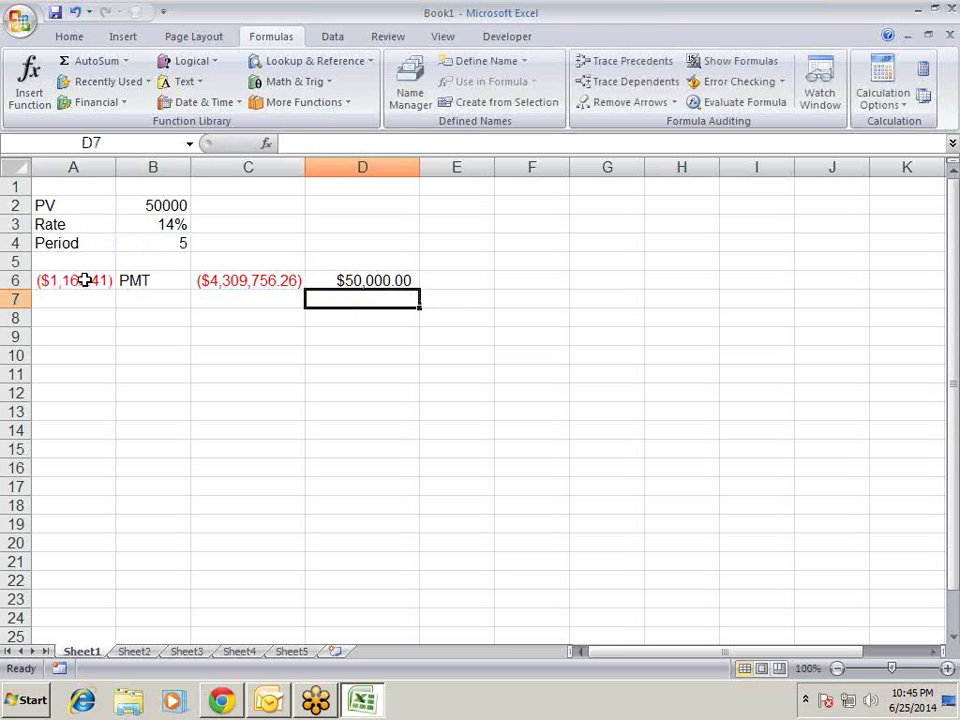
{"action": "key", "text": "Up"}
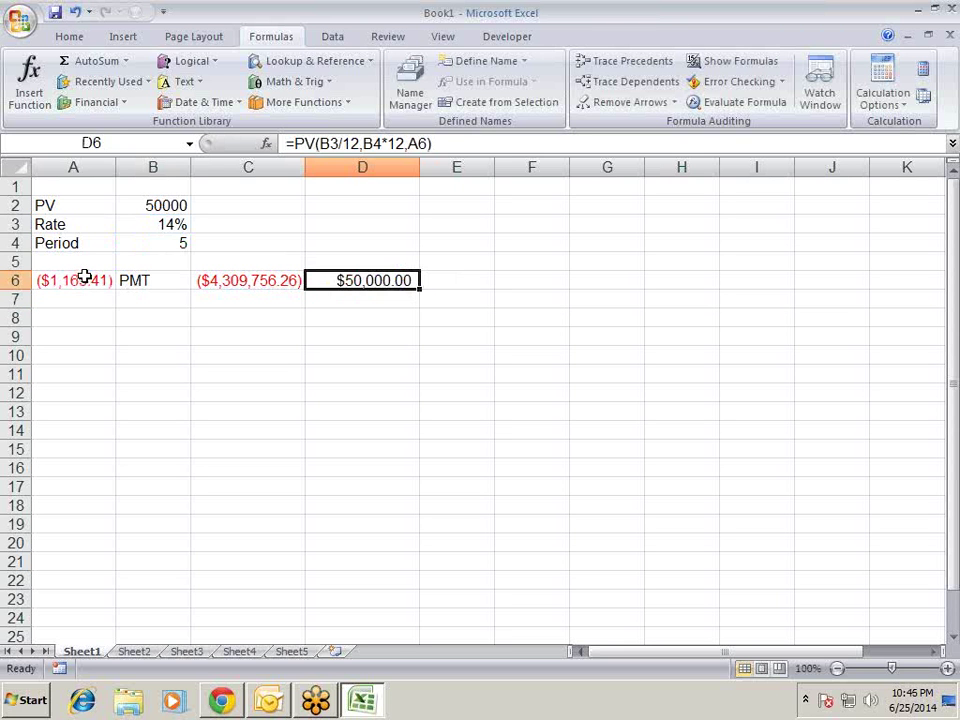
{"action": "key", "text": "F2"}
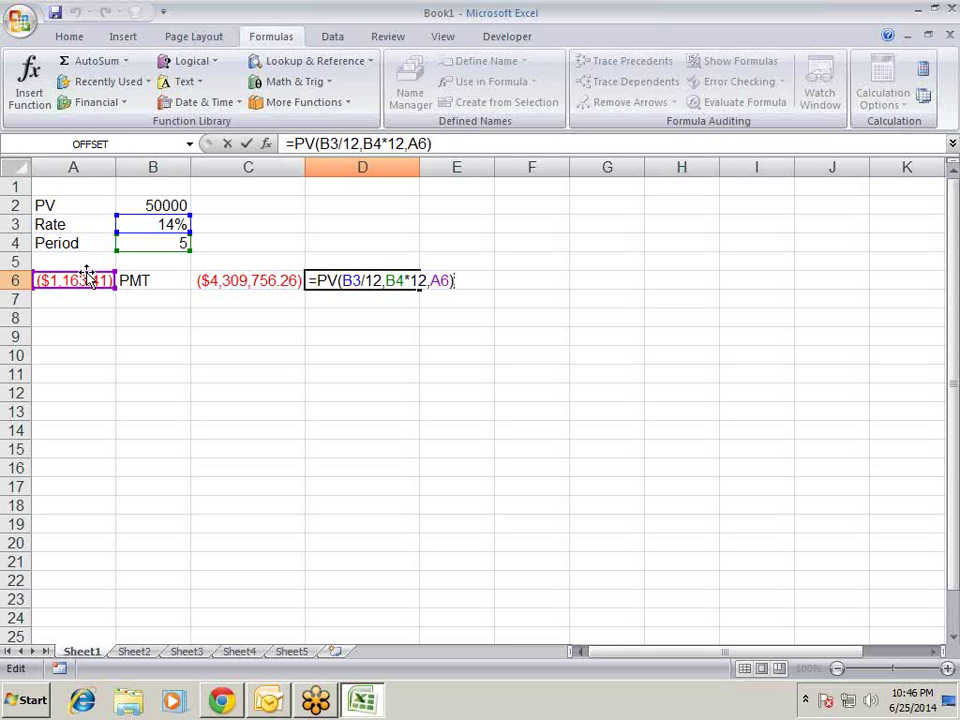
{"action": "key", "text": "Return"}
{"action": "key", "text": "Up"}
{"action": "key", "text": "Left"}
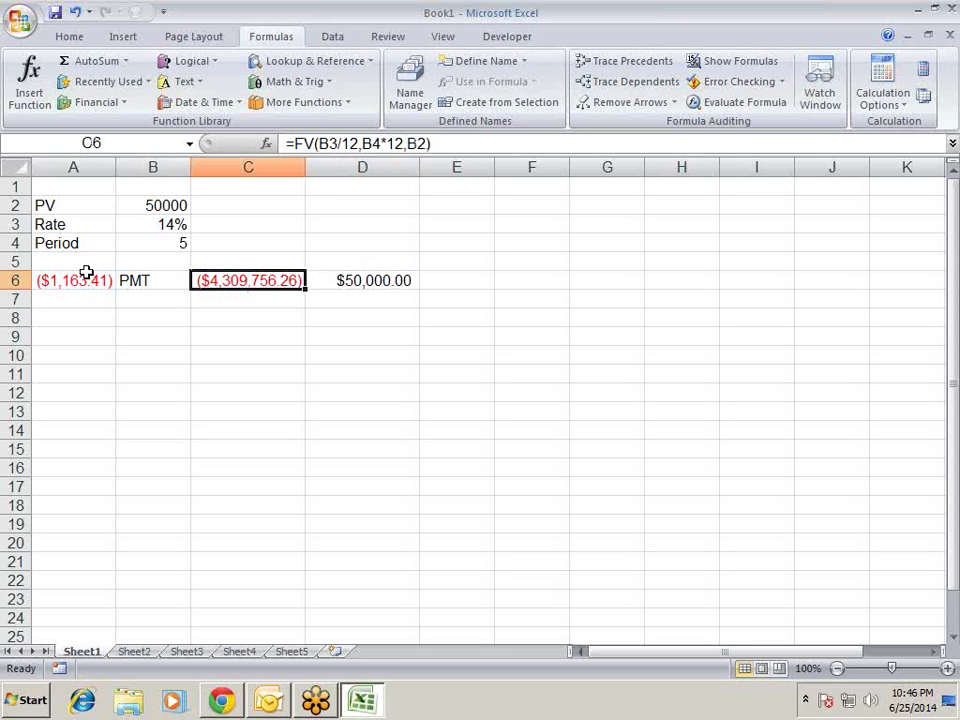
{"action": "key", "text": "F2"}
{"action": "key", "text": "Left"}
{"action": "key", "text": "Left"}
{"action": "key", "text": "Left"}
{"action": "key", "text": "Left"}
{"action": "key", "text": "Left"}
{"action": "key", "text": "Left"}
{"action": "key", "text": "Left"}
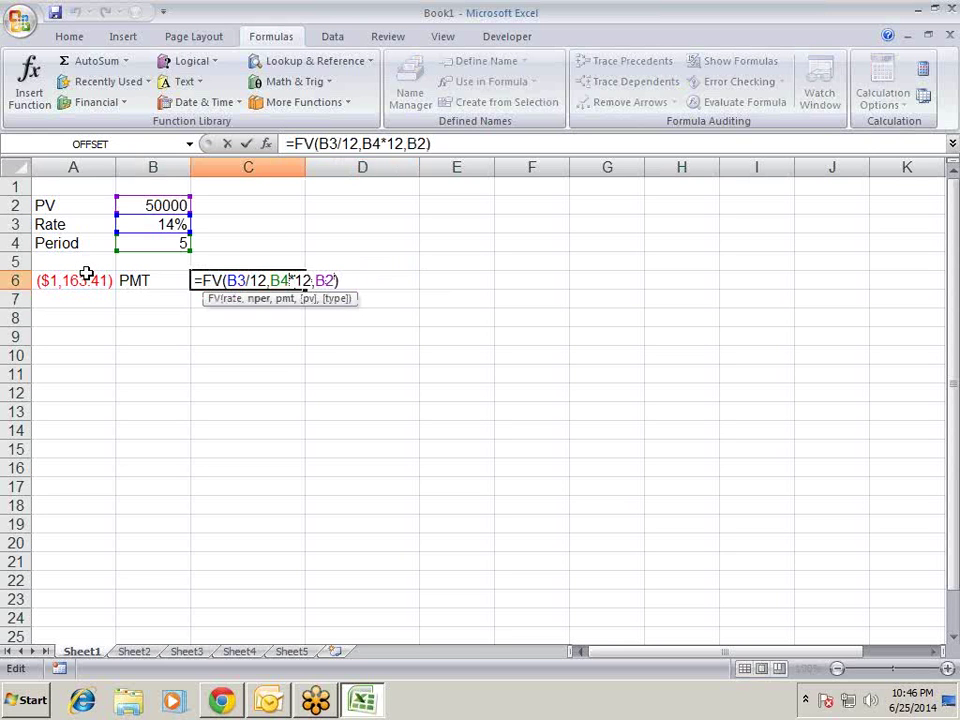
{"action": "key", "text": "Right"}
{"action": "key", "text": "Right"}
{"action": "key", "text": "Right"}
{"action": "key", "text": "Right"}
{"action": "key", "text": "Right"}
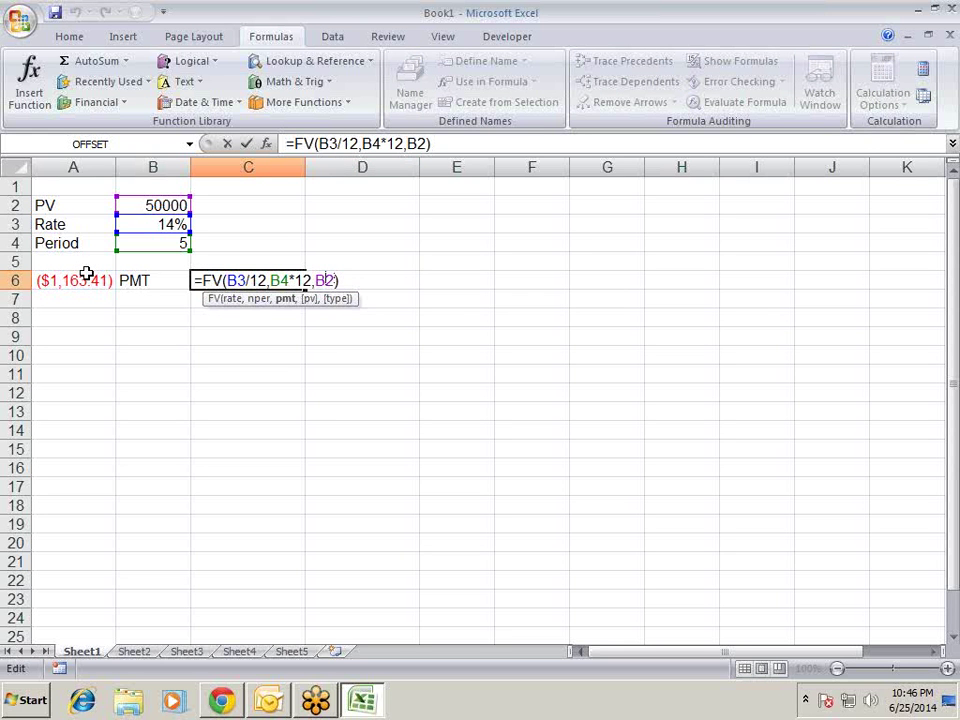
{"action": "key", "text": "Right"}
{"action": "key", "text": "BackSpace"}
{"action": "key", "text": "BackSpace"}
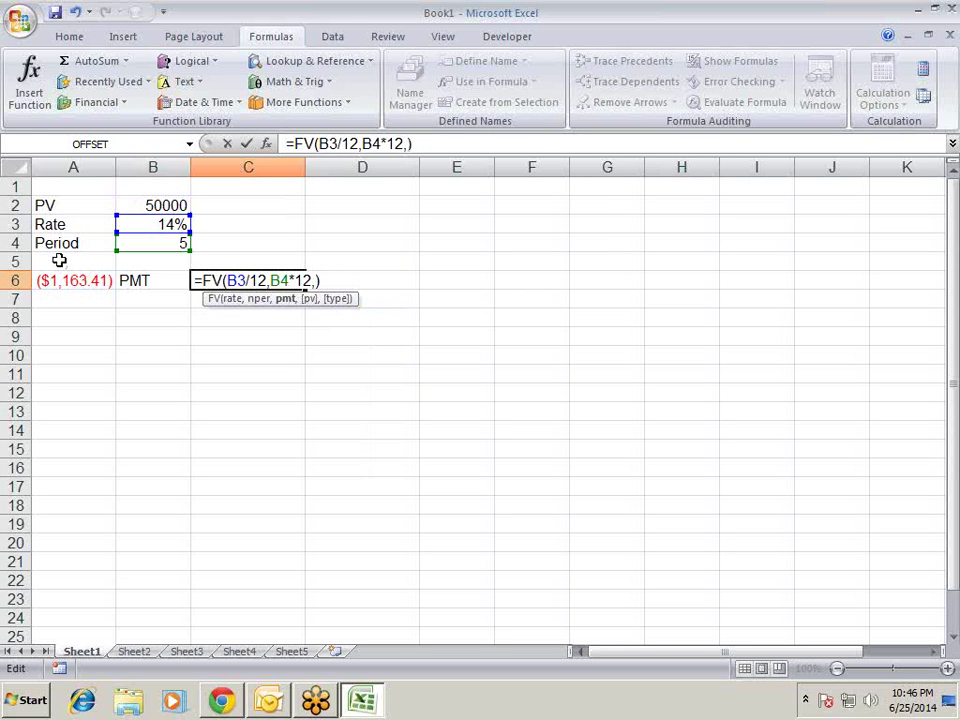
{"action": "left_click", "coordinate": [67, 281]}
{"action": "key", "text": "Return"}
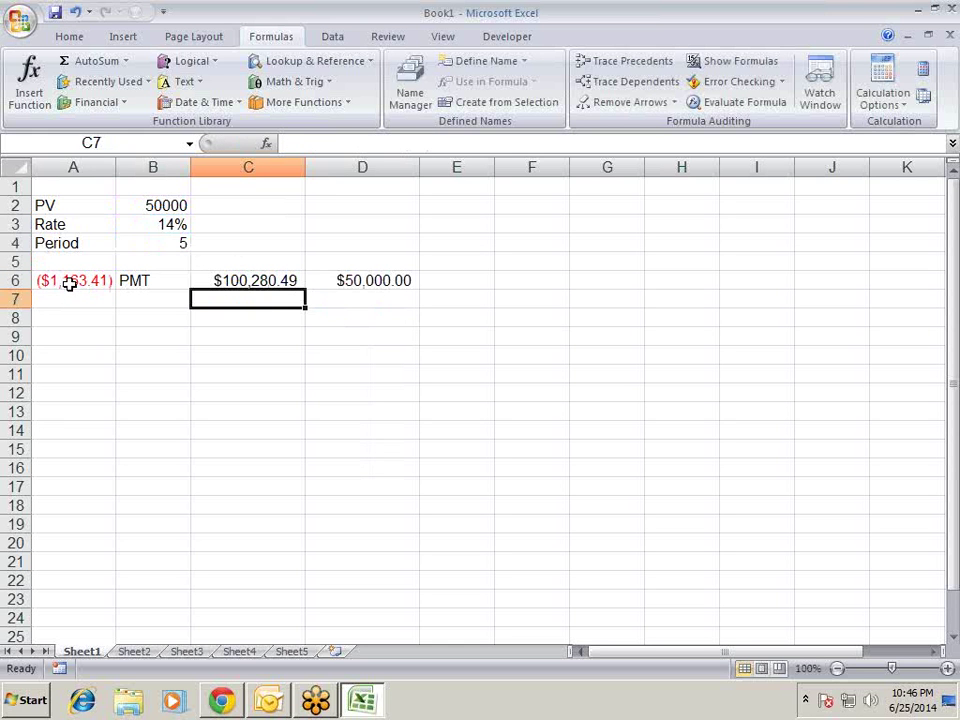
{"action": "key", "text": "Up"}
{"action": "key", "text": "F2"}
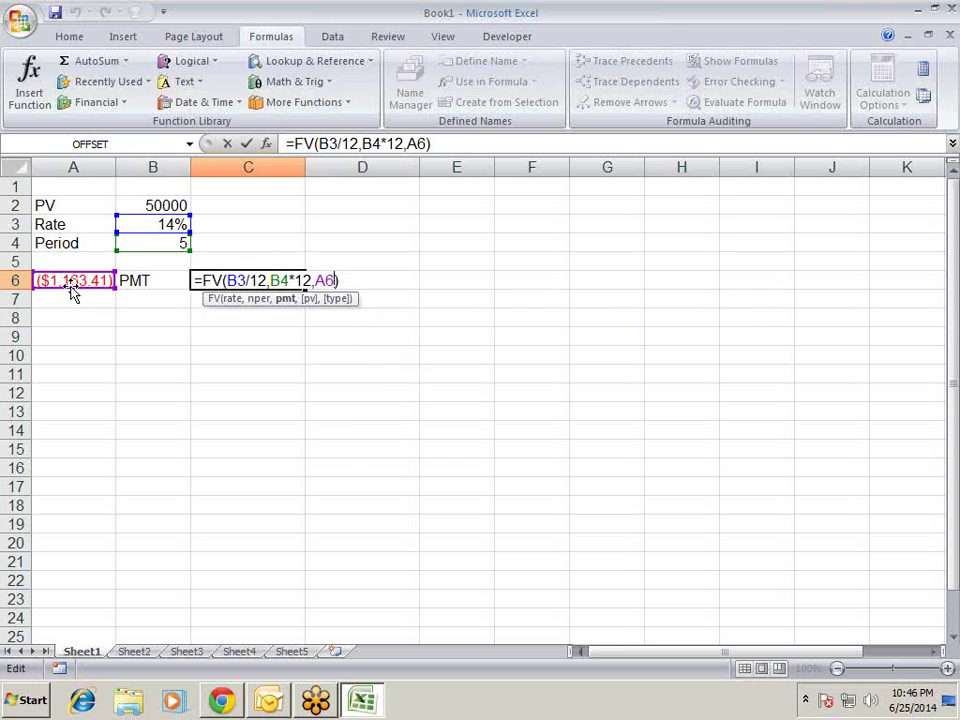
{"action": "key", "text": "BackSpace"}
{"action": "key", "text": "BackSpace"}
{"action": "left_click", "coordinate": [135, 207]}
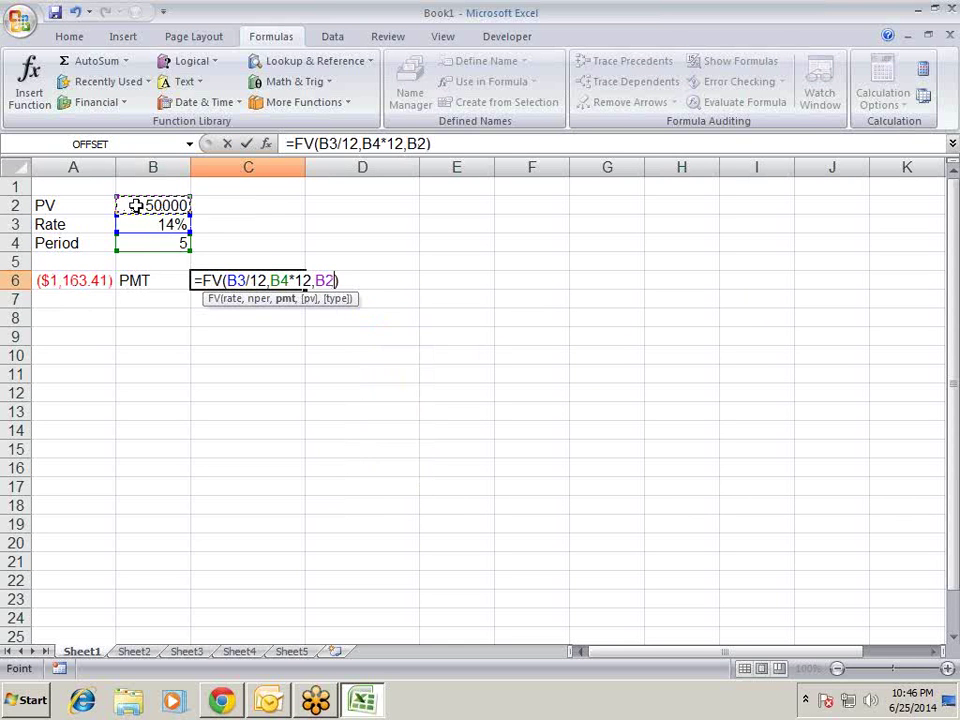
{"action": "key", "text": "Return"}
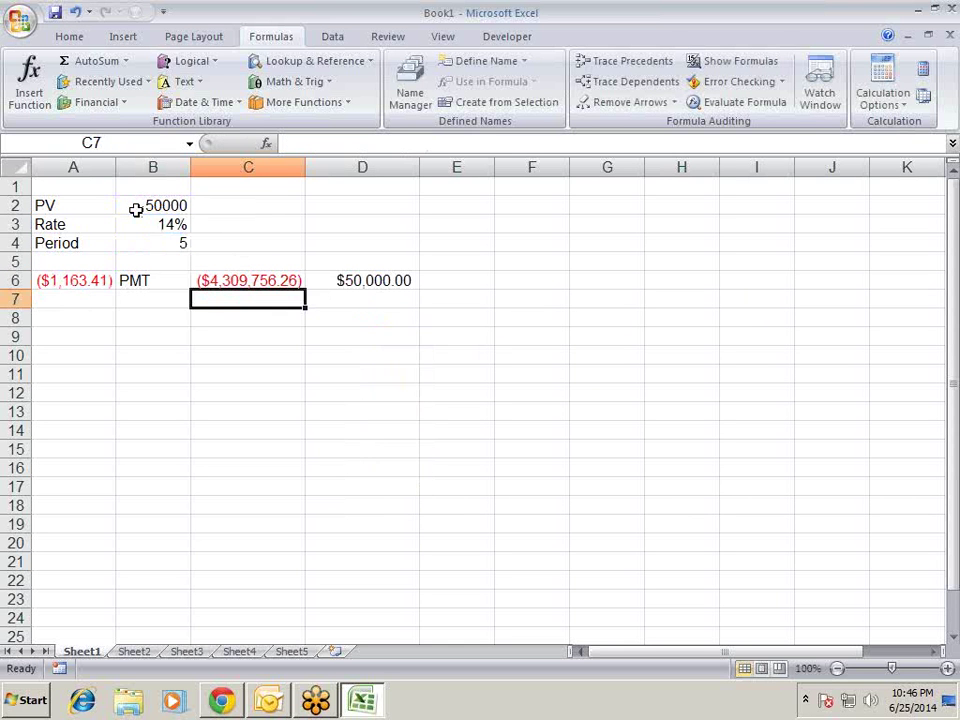
{"action": "key", "text": "Down"}
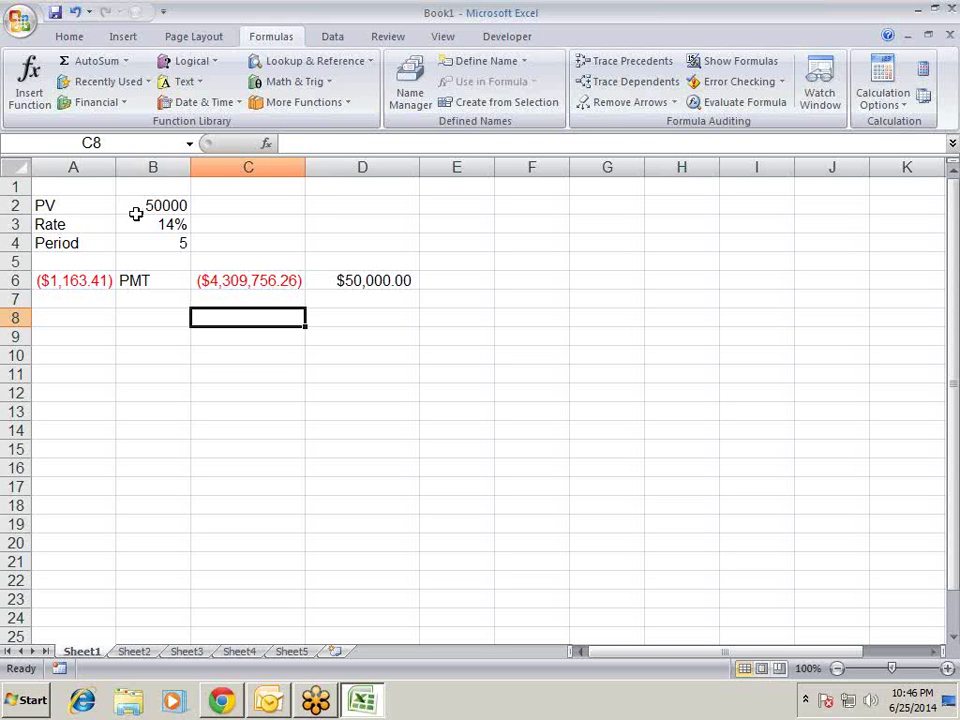
{"action": "key", "text": "Up"}
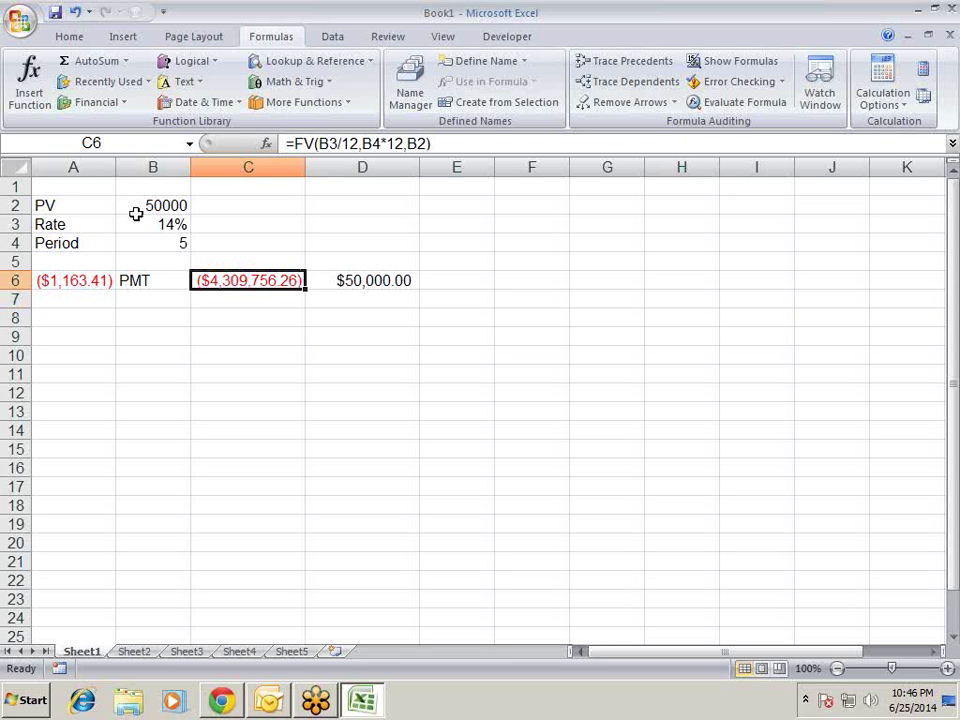
{"action": "key", "text": "Left"}
{"action": "key", "text": "Left"}
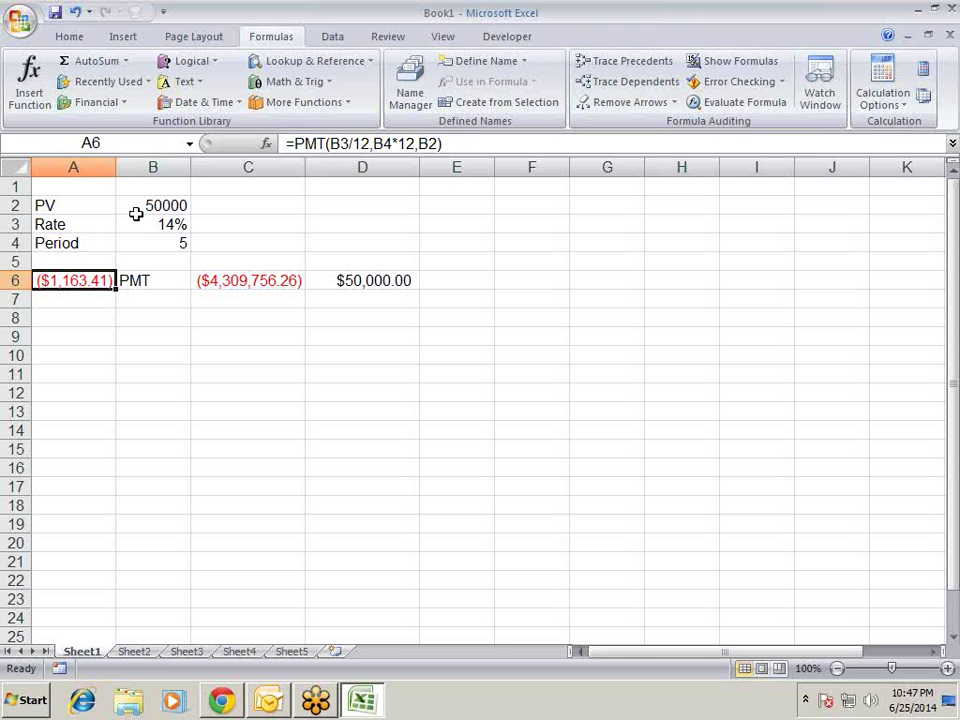
{"action": "key", "text": "Up"}
{"action": "key", "text": "Down"}
{"action": "key", "text": "Right"}
{"action": "key", "text": "Right"}
{"action": "key", "text": "Right"}
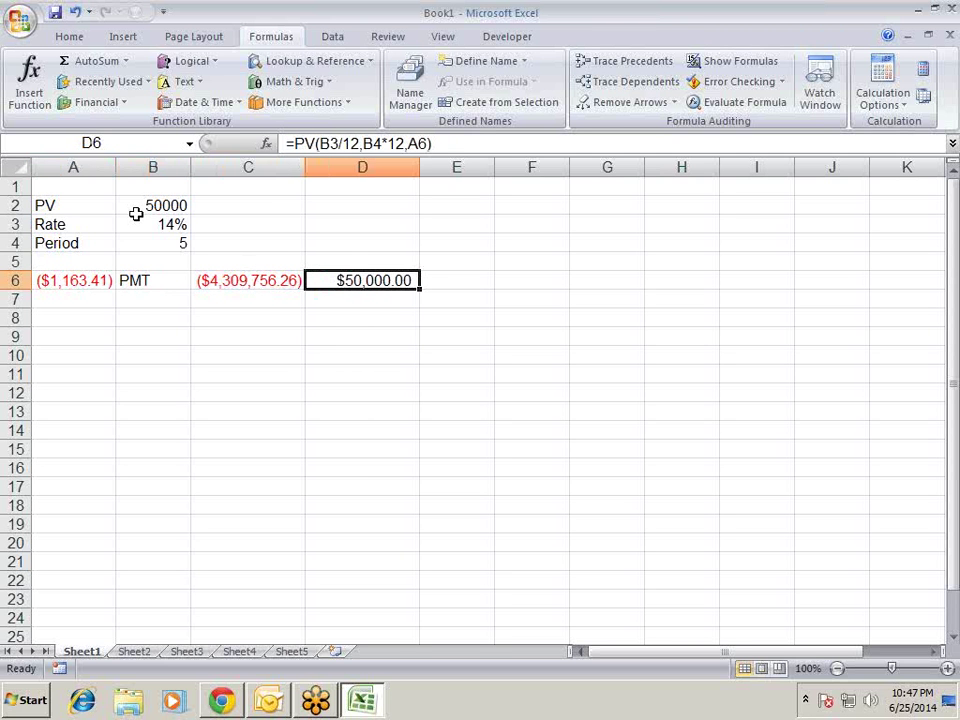
- Remove A6 from D6's PV formula and try C6 and A6 as the trailing arguments
{"action": "key", "text": "F2"}
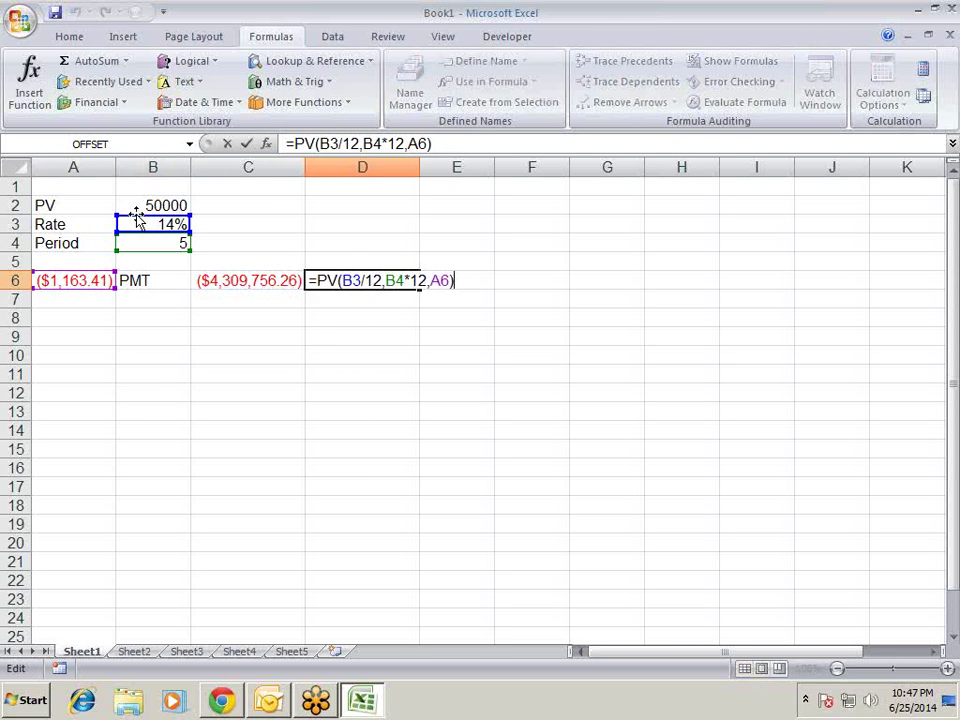
{"action": "key", "text": "Left"}
{"action": "key", "text": "Left"}
{"action": "key", "text": "Left"}
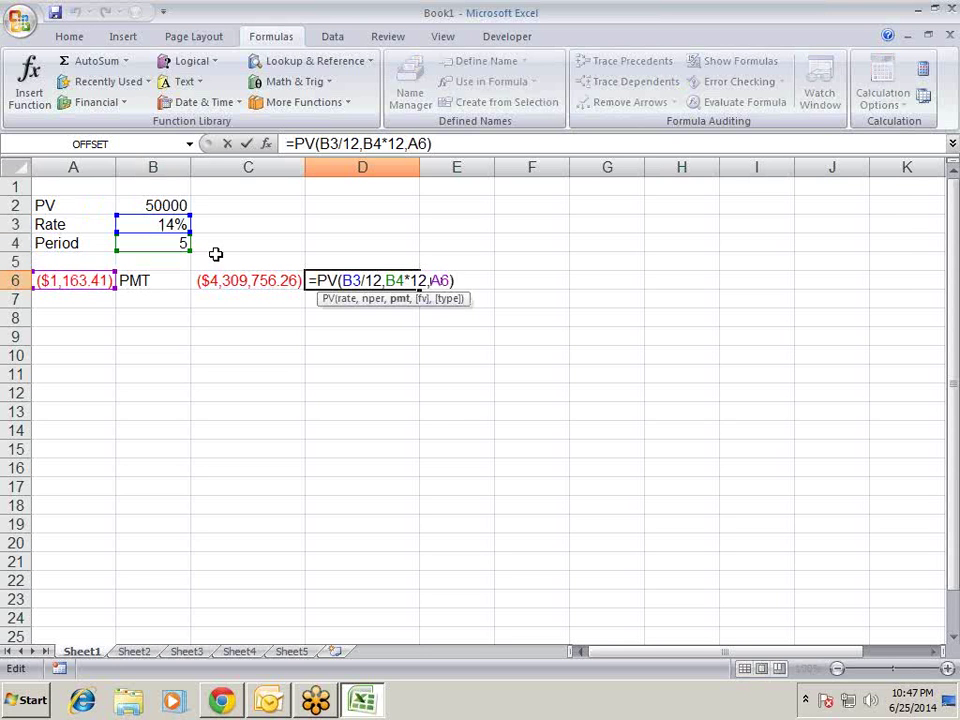
{"action": "key", "text": "Delete"}
{"action": "key", "text": "Delete"}
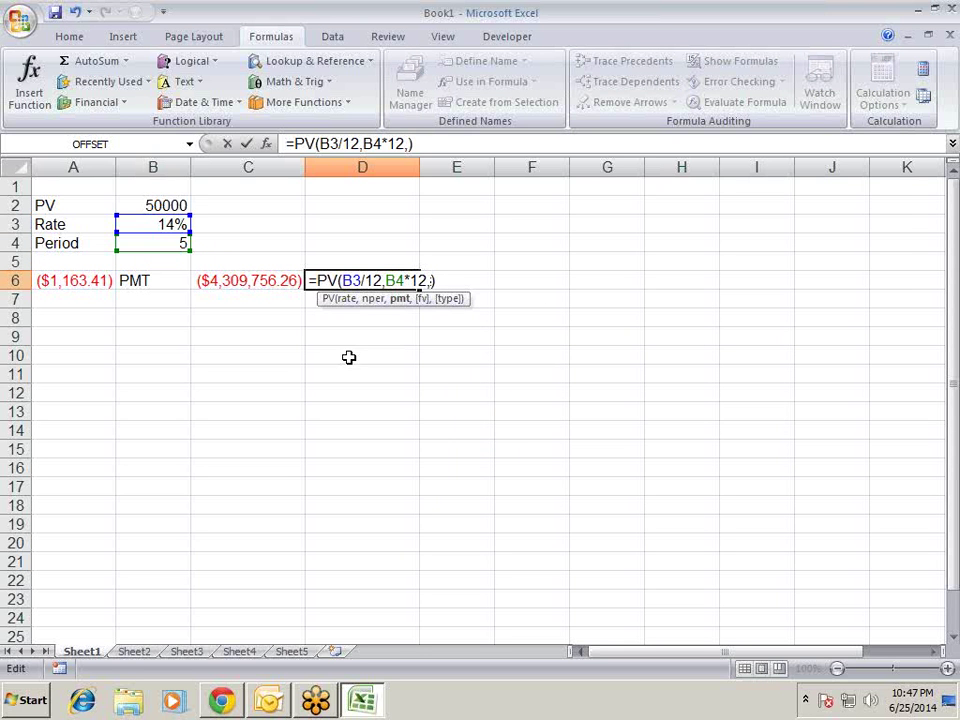
{"action": "left_click", "coordinate": [288, 283]}
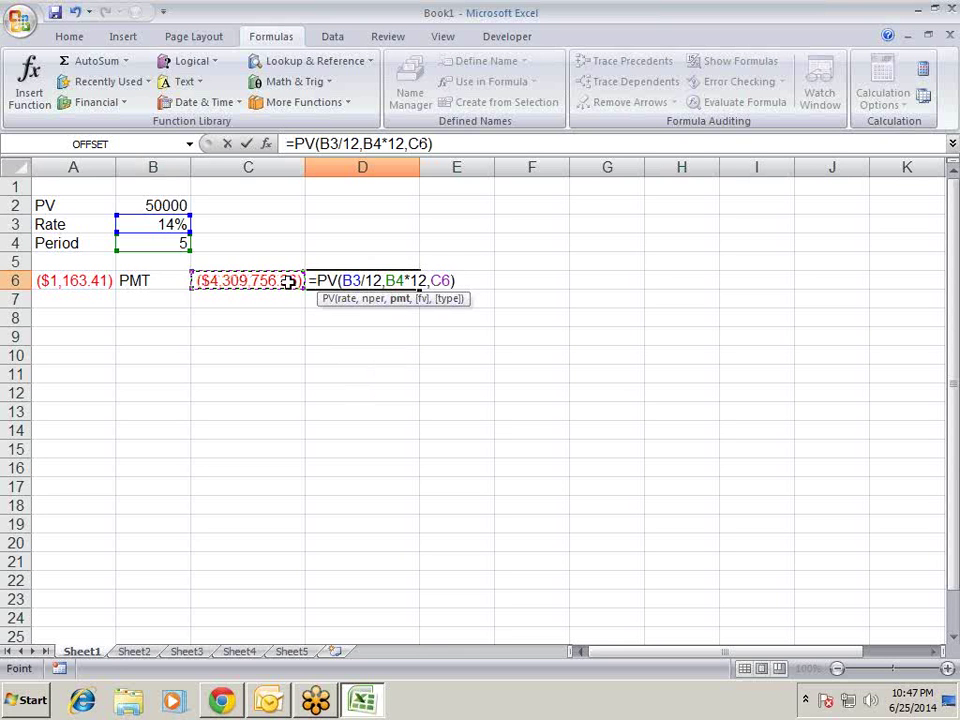
{"action": "key", "text": "Left"}
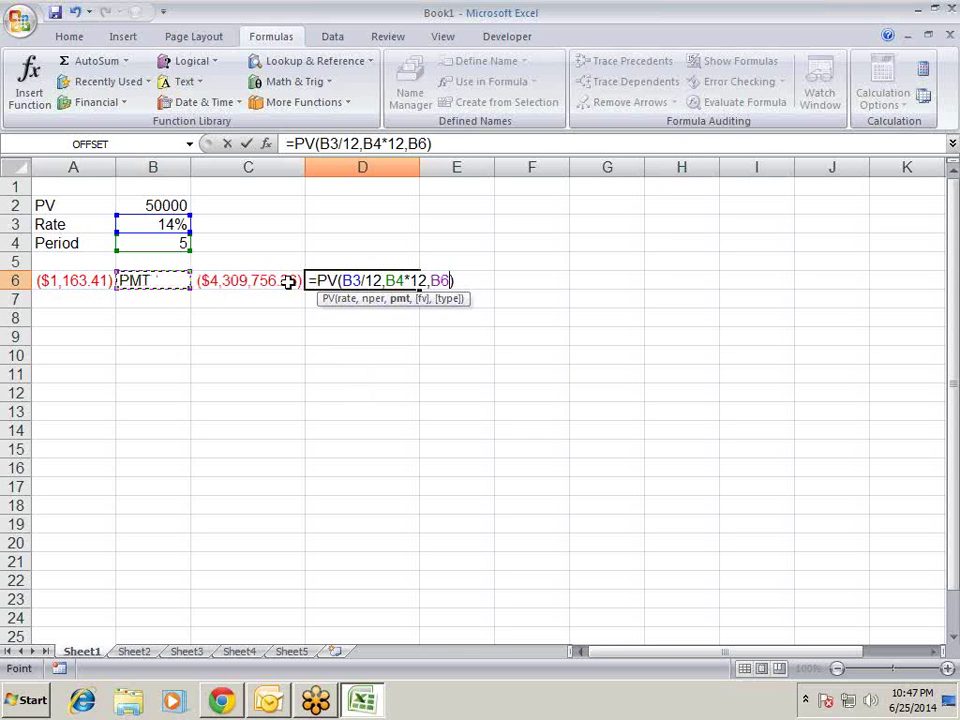
{"action": "key", "text": "BackSpace"}
{"action": "key", "text": "BackSpace"}
{"action": "key", "text": "BackSpace"}
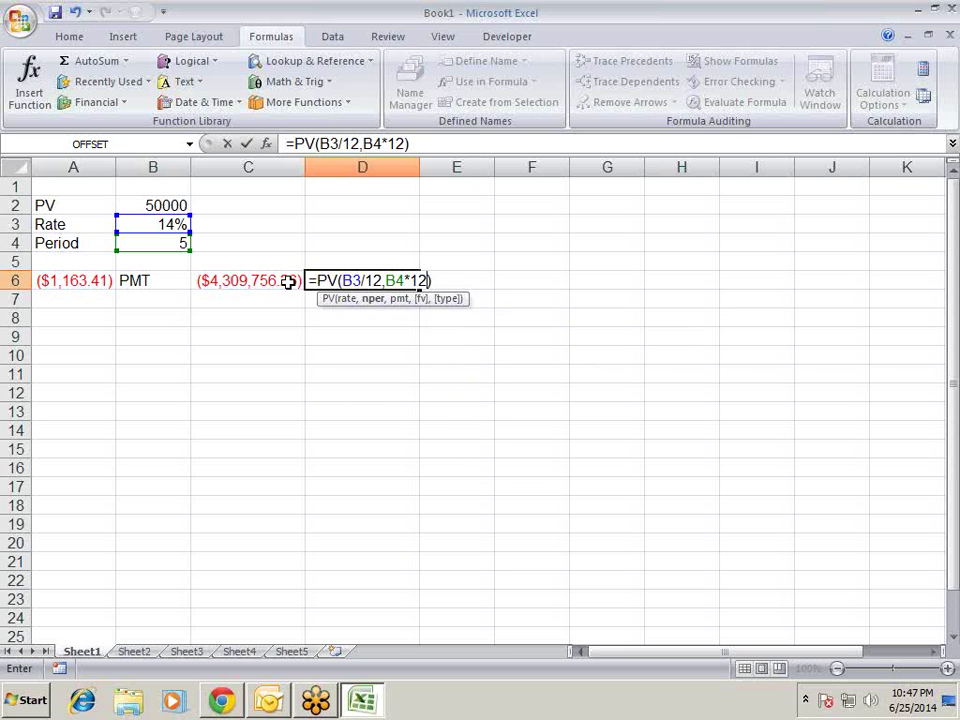
{"action": "type", "text": ","}
{"action": "left_click", "coordinate": [106, 280]}
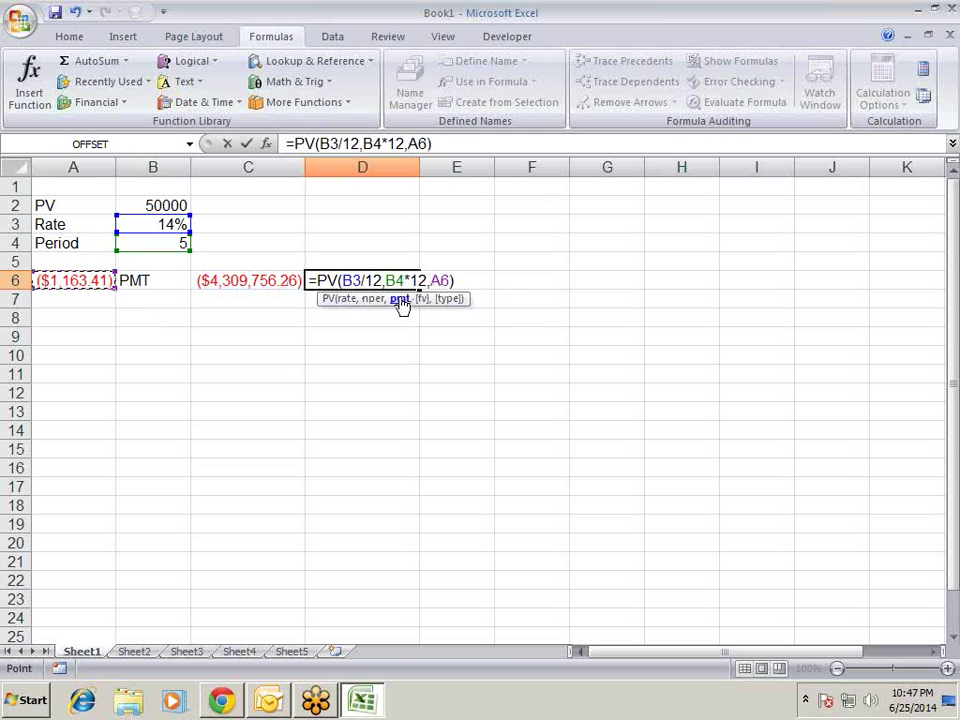
{"action": "key", "text": "BackSpace"}
{"action": "key", "text": "BackSpace"}
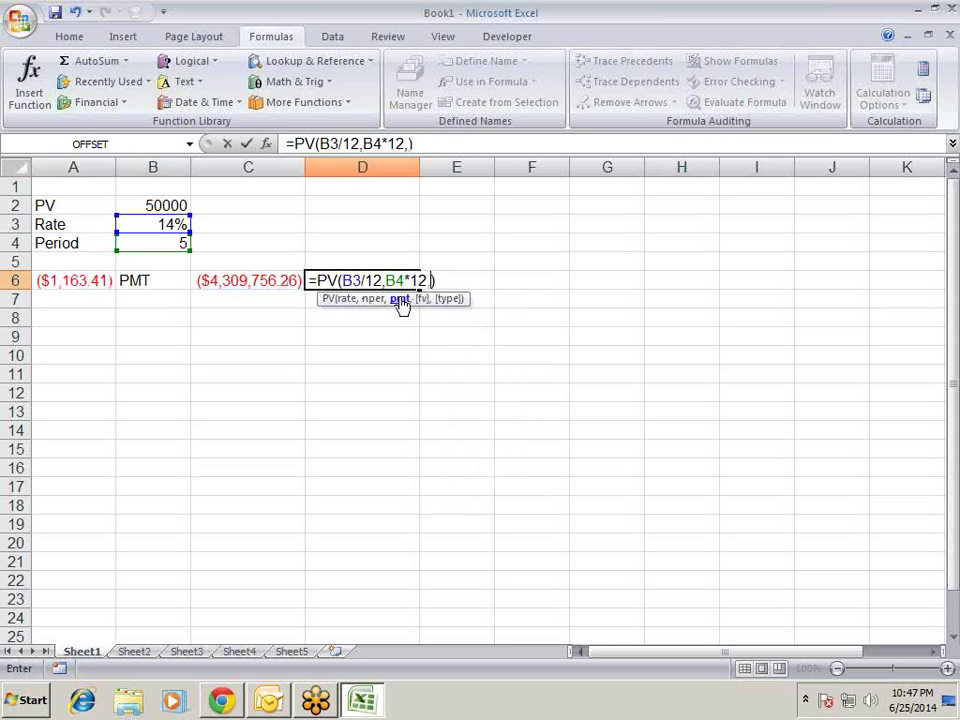
- Finish D6 as =PV(B3/12,B4*12,0,C6), returning $2,148,850.82
{"action": "type", "text": "0,"}
{"action": "left_click", "coordinate": [284, 284]}
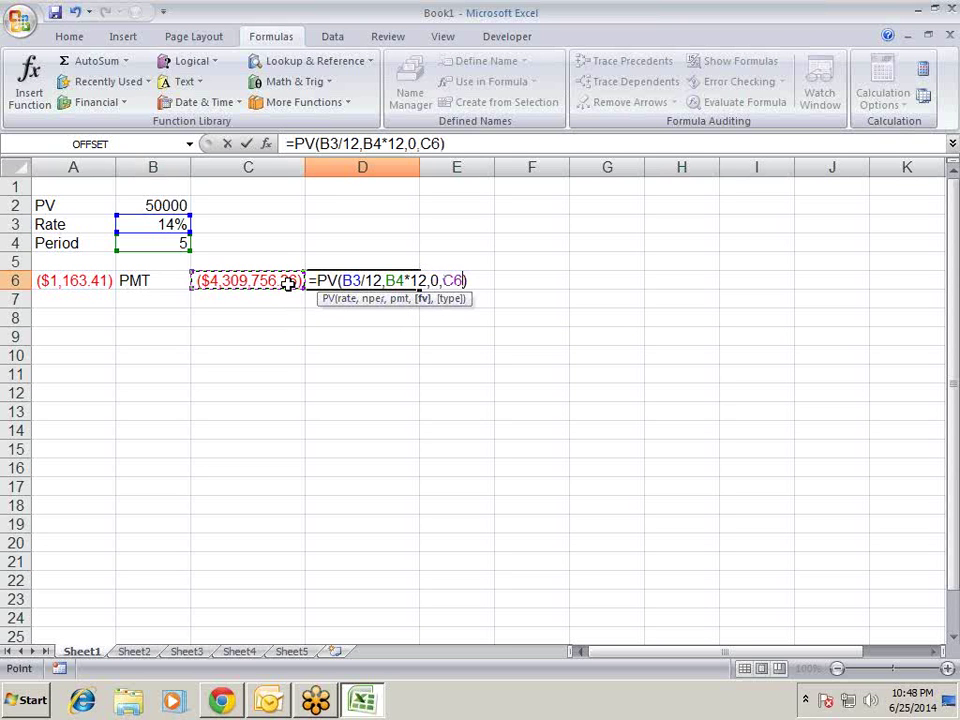
{"action": "key", "text": "Return"}
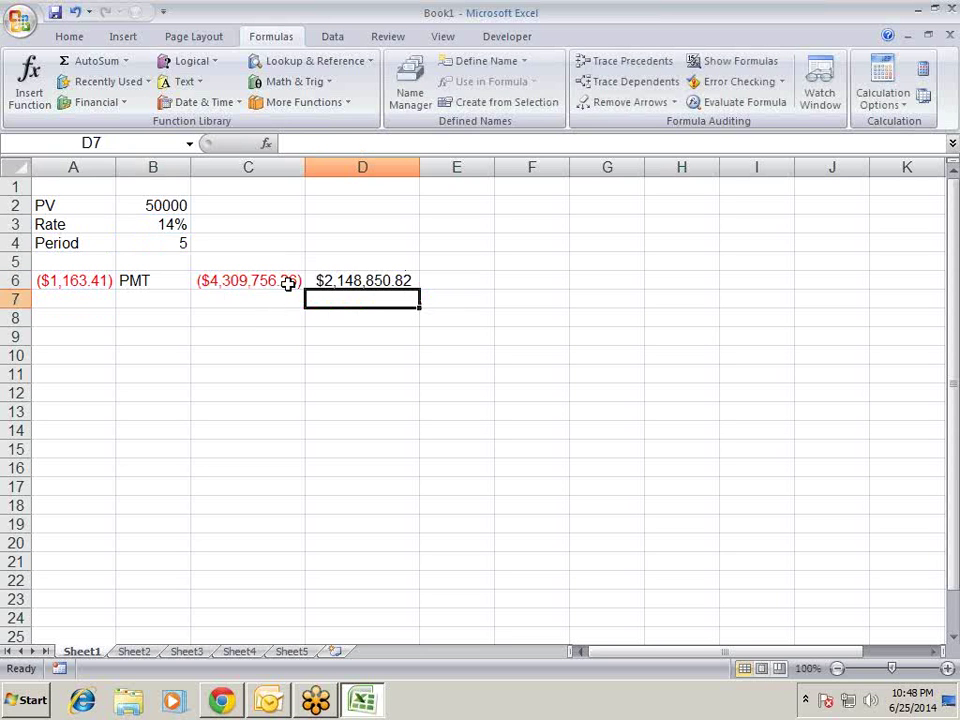
{"action": "key", "text": "Up"}
{"action": "left_click", "coordinate": [288, 284]}
{"action": "double_click", "coordinate": [288, 284]}
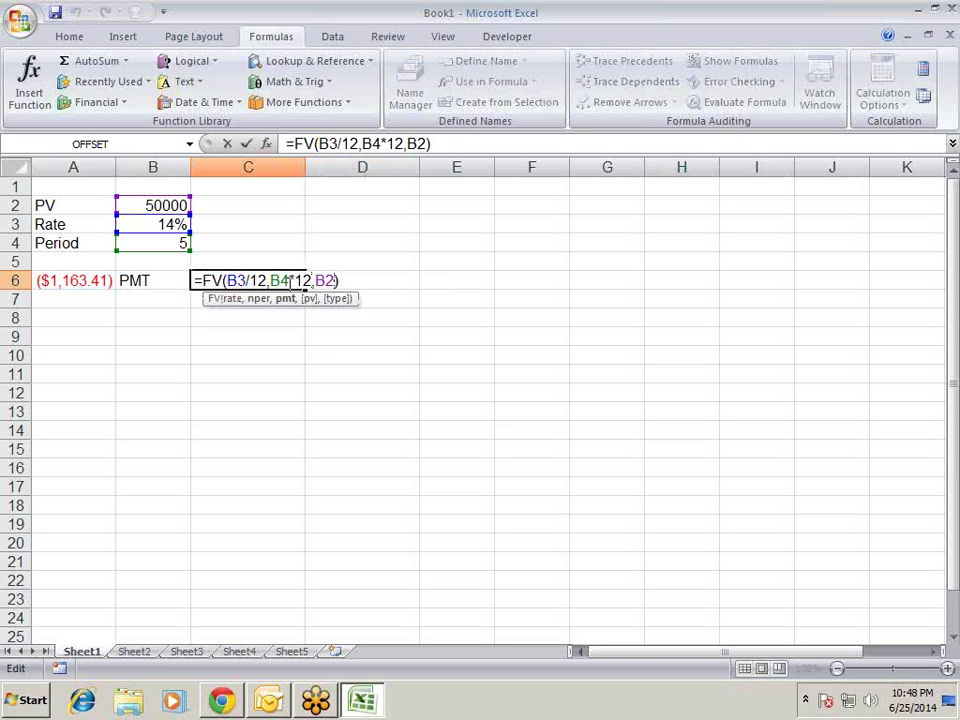
- Change C6 to =FV(B3/12,B4*12,0,B2), showing ($100,280.49)
{"action": "key", "text": "BackSpace"}
{"action": "key", "text": "BackSpace"}
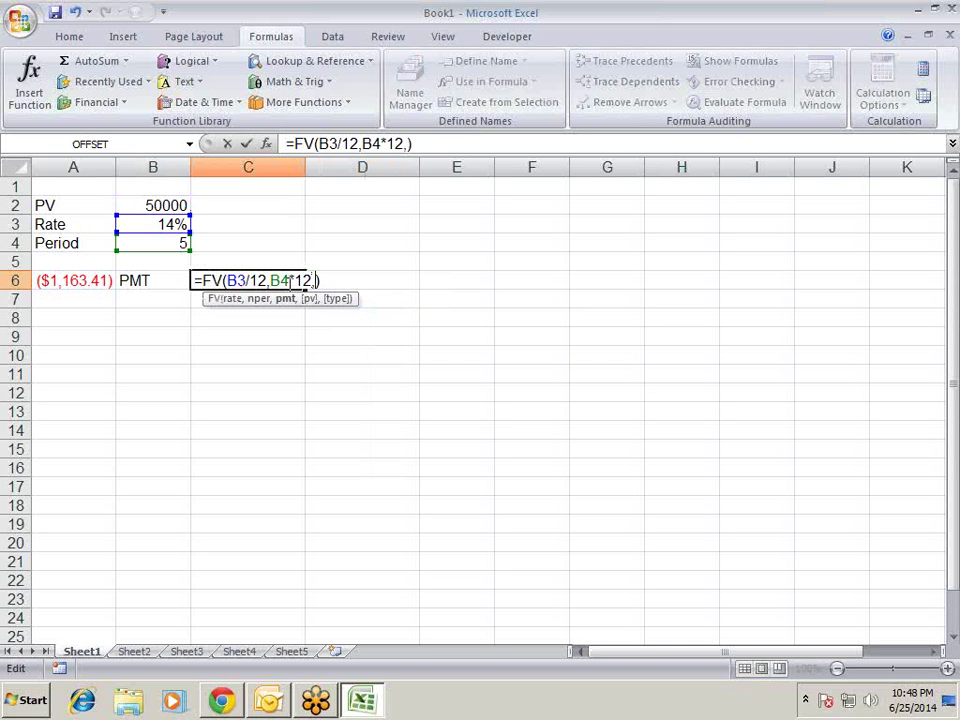
{"action": "type", "text": "0,"}
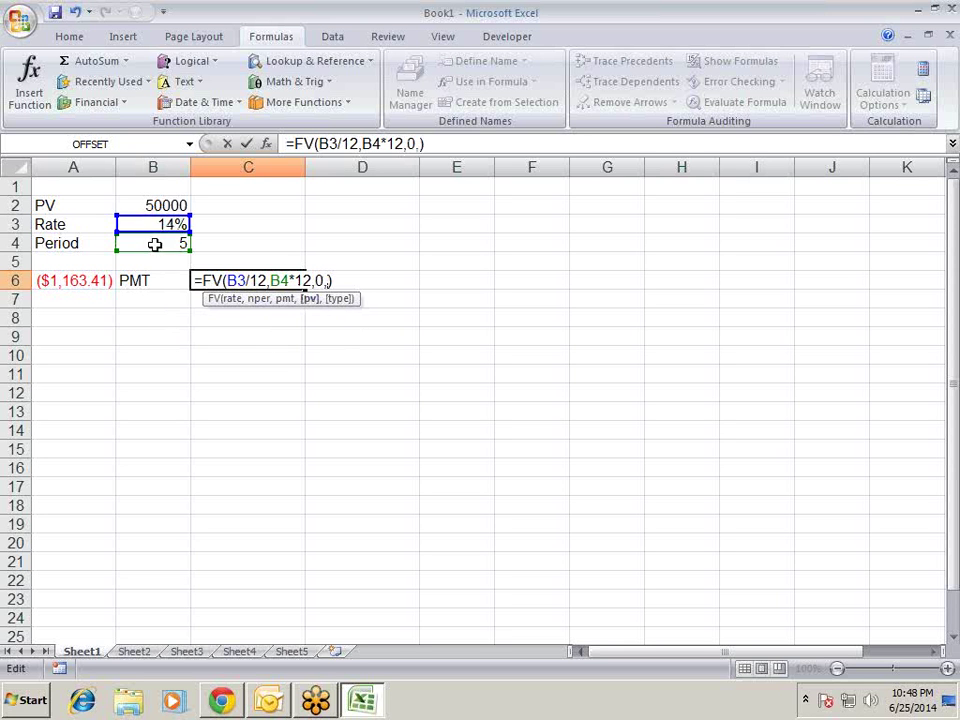
{"action": "left_click", "coordinate": [160, 206]}
{"action": "key", "text": "Return"}
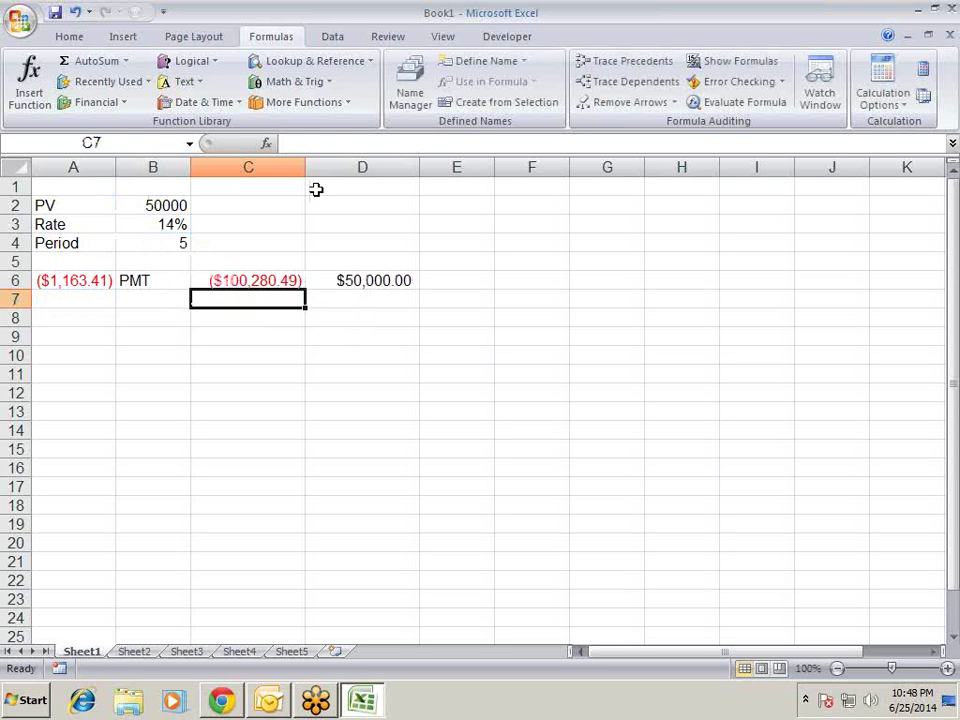
{"action": "key", "text": "Up"}
{"action": "key", "text": "F2"}
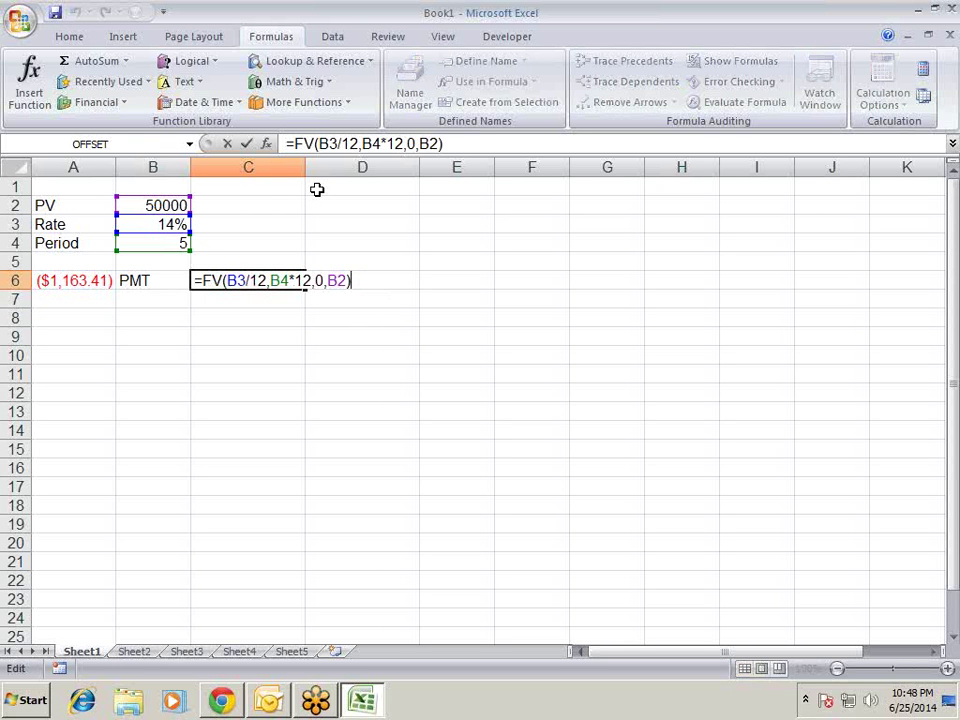
{"action": "key", "text": "Left"}
{"action": "key", "text": "Left"}
{"action": "key", "text": "Left"}
{"action": "key", "text": "Left"}
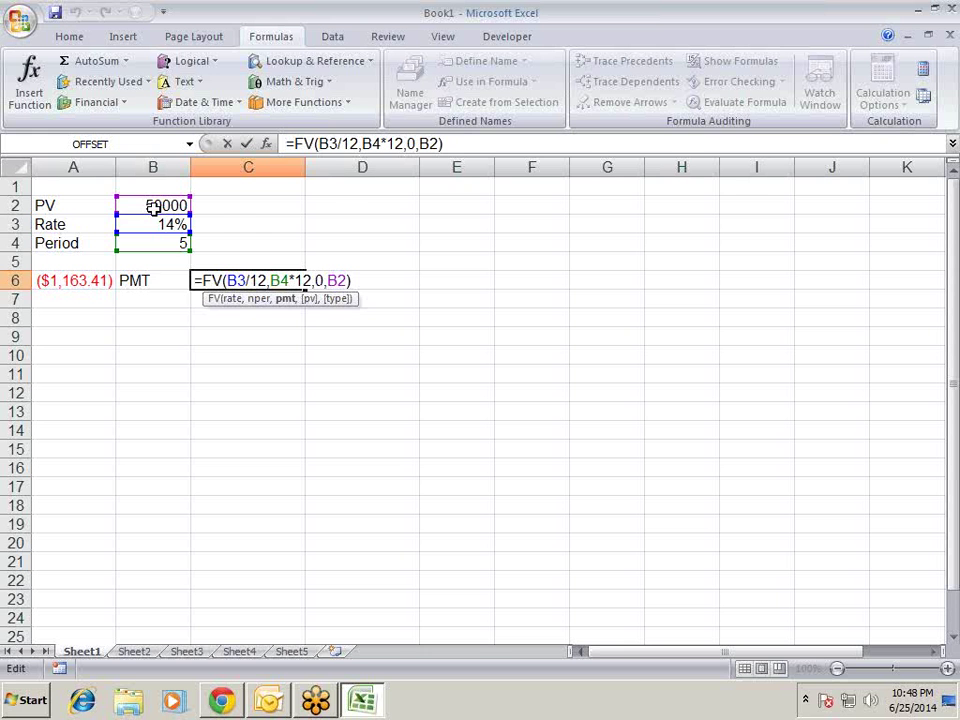
{"action": "key", "text": "Return"}
- Re-check the D6 PV and C6 FV formulas, confirming D6 returns $50,000.00
{"action": "key", "text": "Up"}
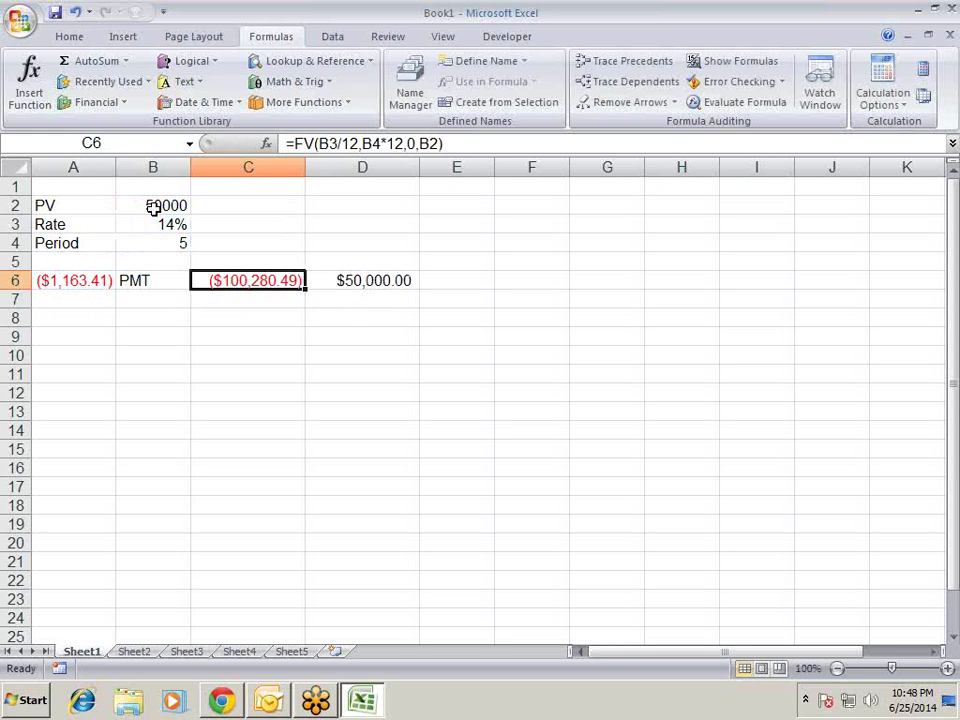
{"action": "key", "text": "Right"}
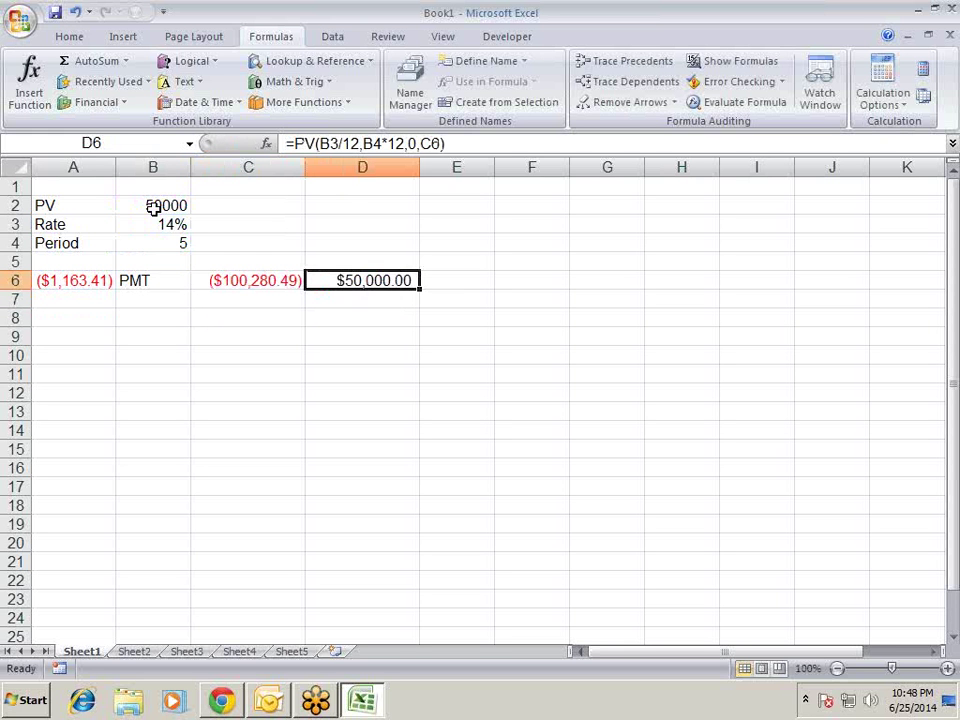
{"action": "key", "text": "F2"}
{"action": "key", "text": "Return"}
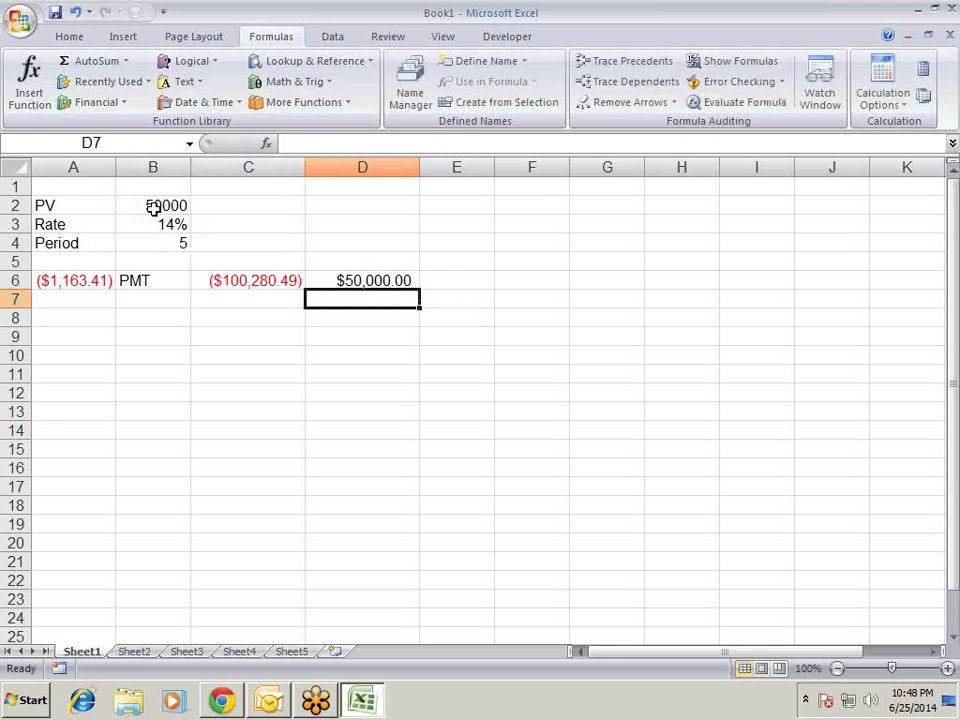
{"action": "key", "text": "Up"}
{"action": "key", "text": "Left"}
{"action": "key", "text": "F2"}
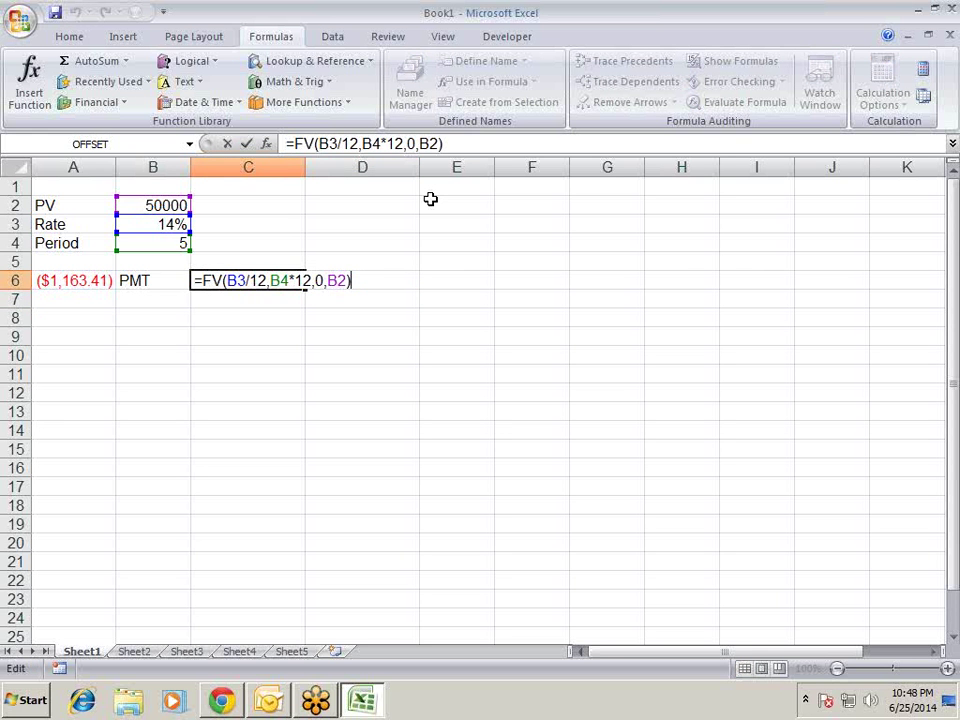
{"action": "key", "text": "Return"}
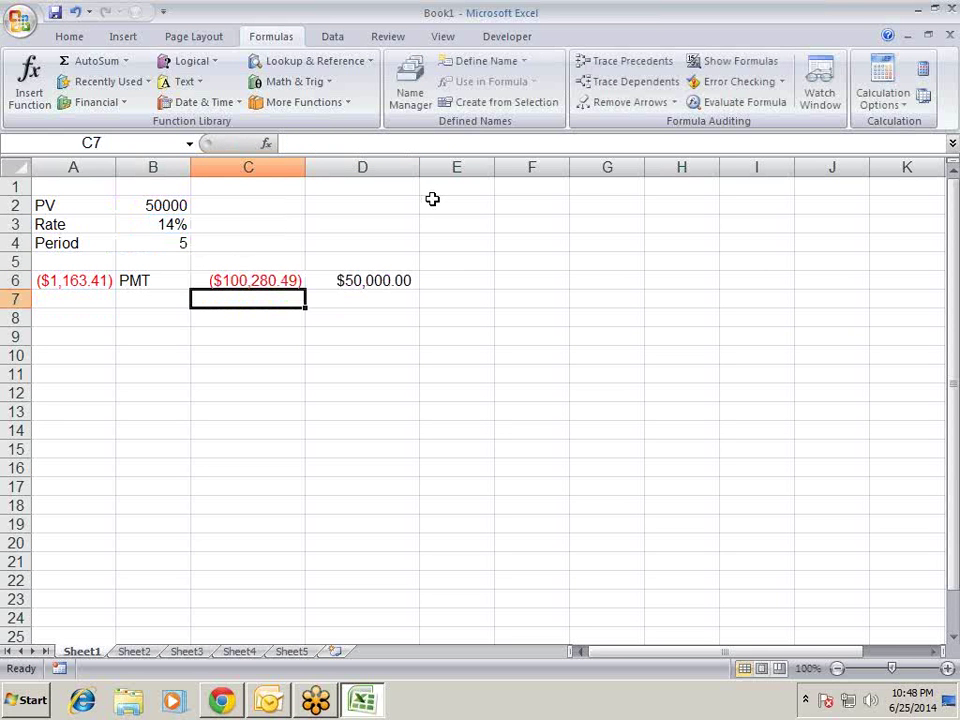
{"action": "key", "text": "Up"}
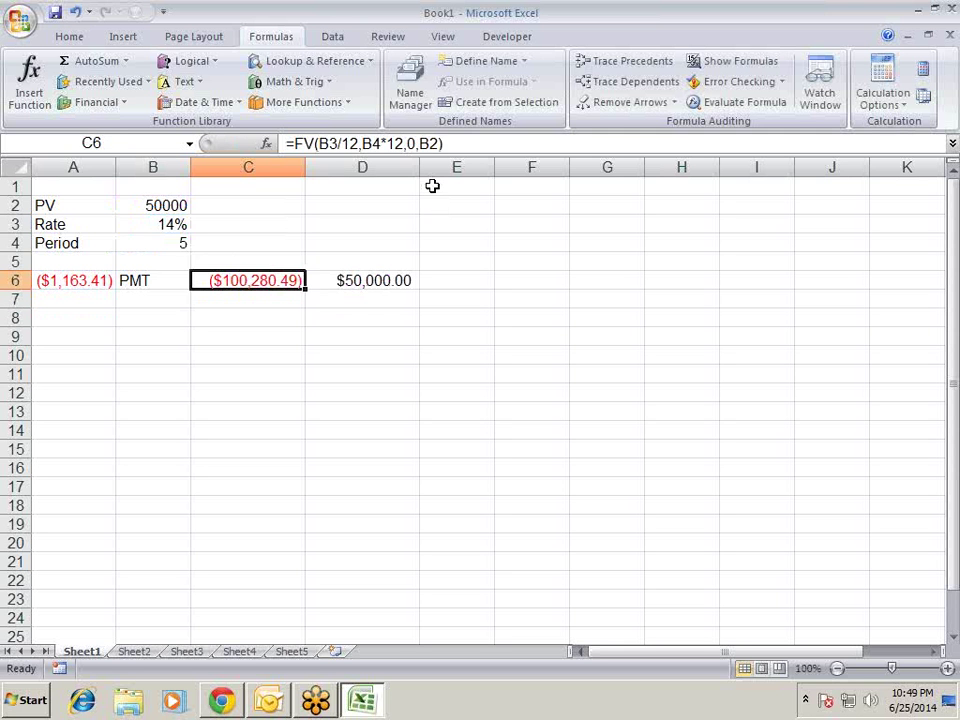
{"action": "key", "text": "Left"}
{"action": "key", "text": "Right"}
{"action": "key", "text": "Right"}
- Enter =RATE(B4*12,A6,B2) in D2 for the monthly rate
{"action": "key", "text": "Up"}
{"action": "key", "text": "Up"}
{"action": "key", "text": "Up"}
{"action": "key", "text": "Up"}
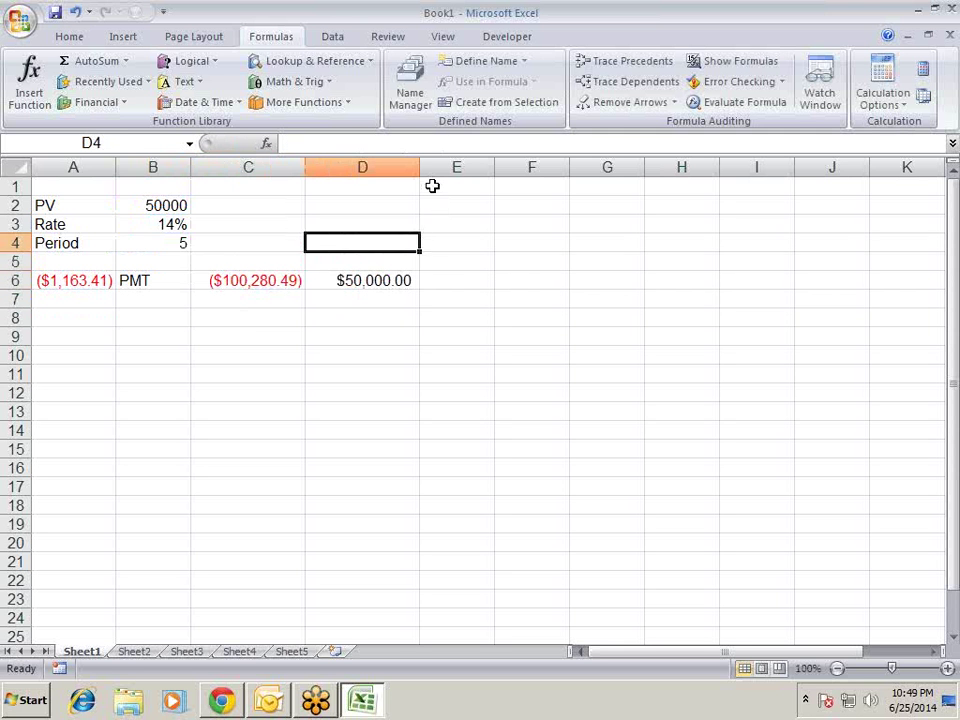
{"action": "type", "text": "=ra"}
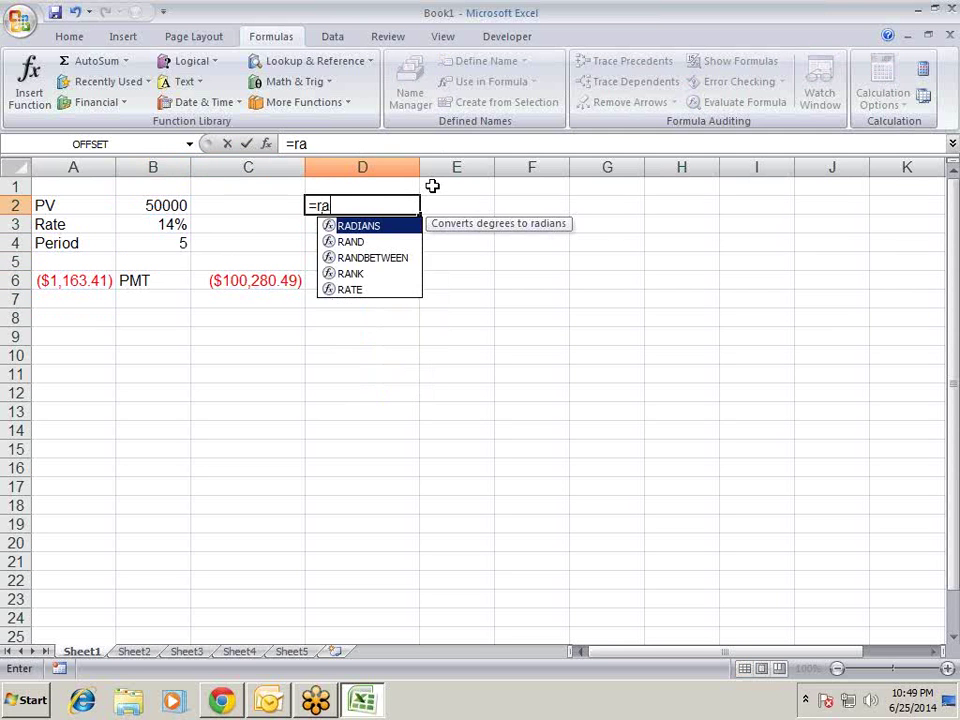
{"action": "key", "text": "Down"}
{"action": "key", "text": "Down"}
{"action": "key", "text": "Down"}
{"action": "key", "text": "Down"}
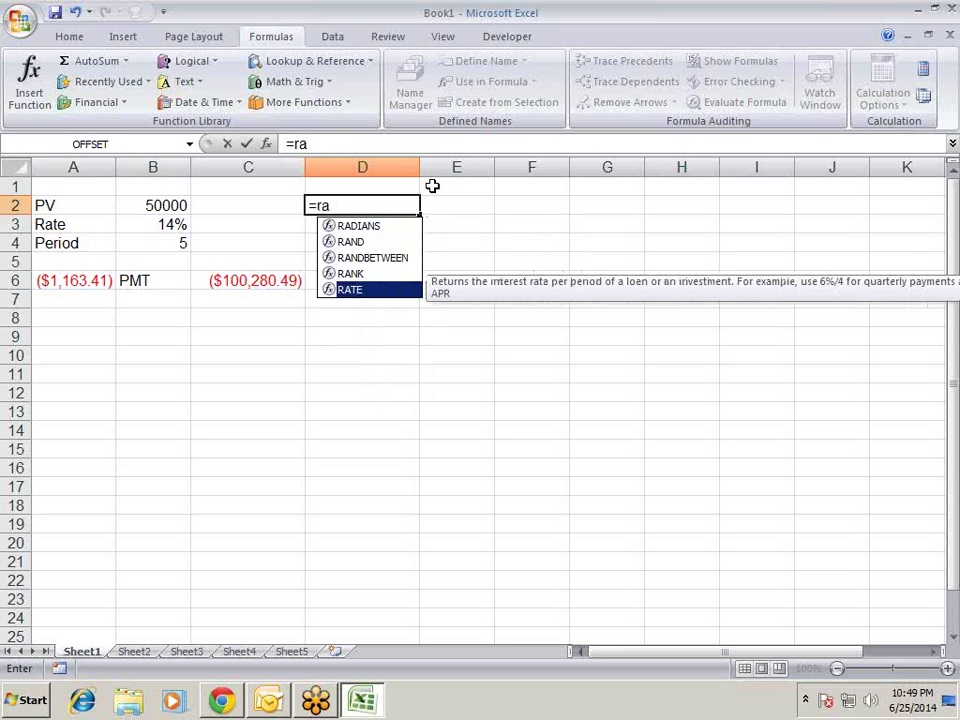
{"action": "key", "text": "Tab"}
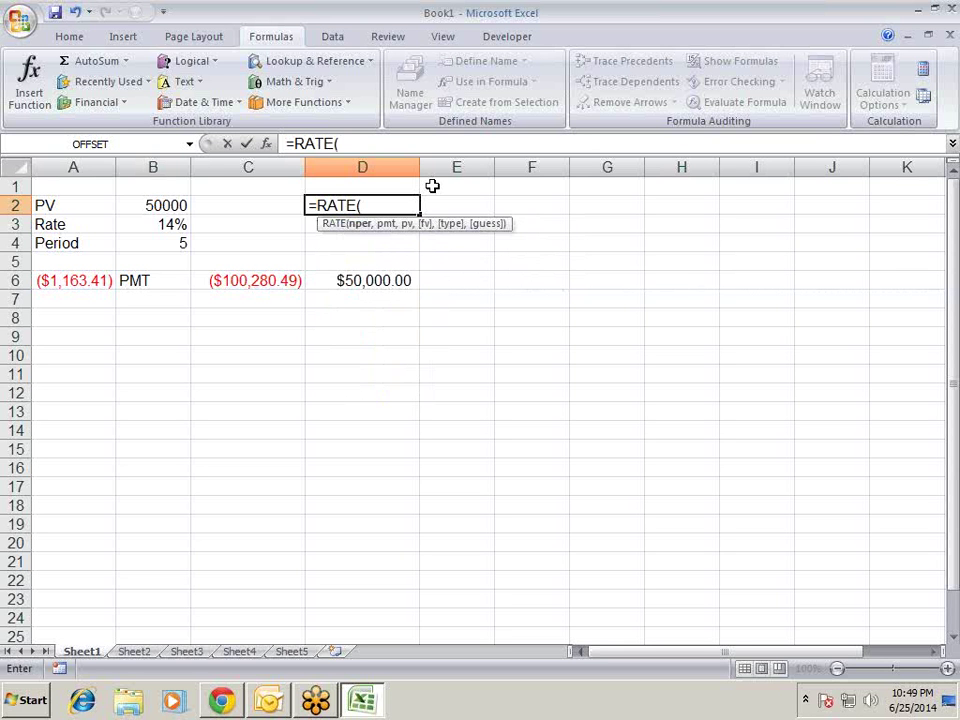
{"action": "key", "text": "Down"}
{"action": "key", "text": "Down"}
{"action": "key", "text": "Left"}
{"action": "key", "text": "Left"}
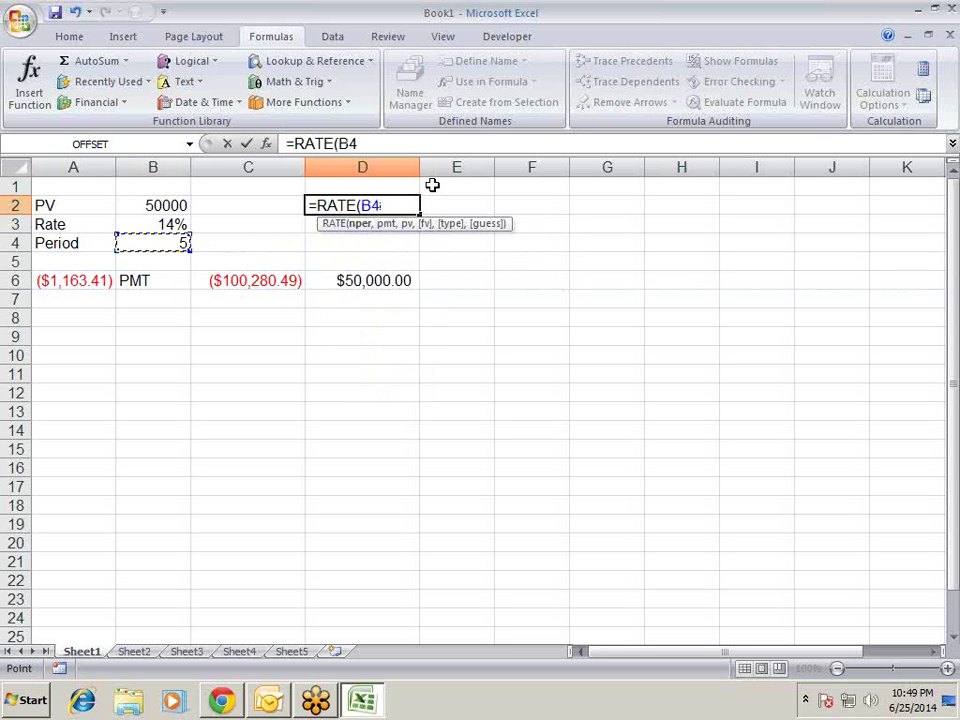
{"action": "type", "text": "*12"}
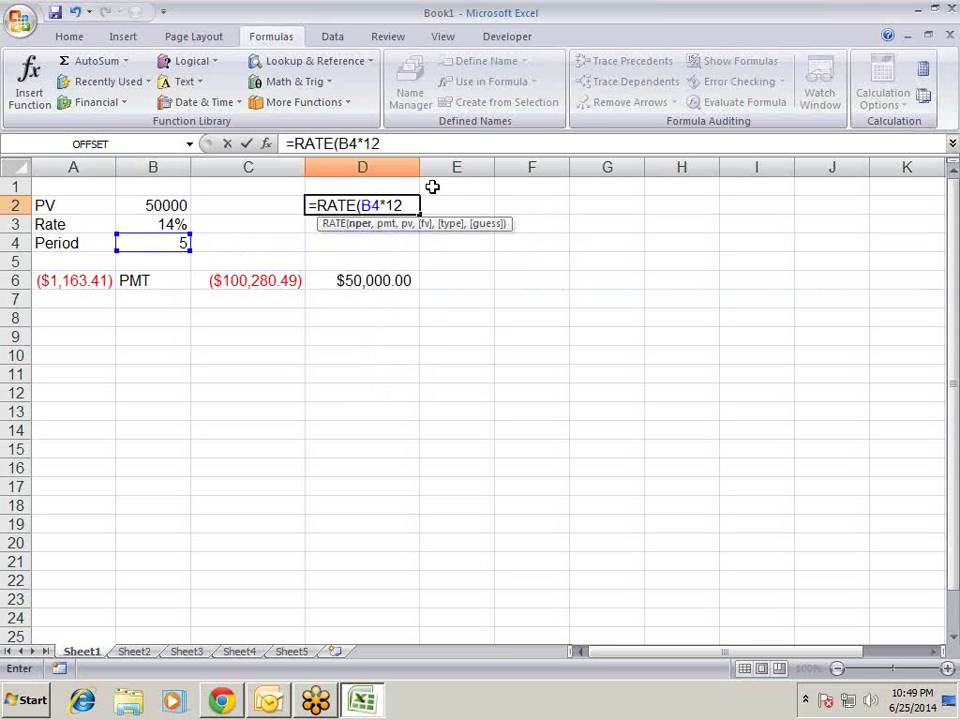
{"action": "type", "text": ","}
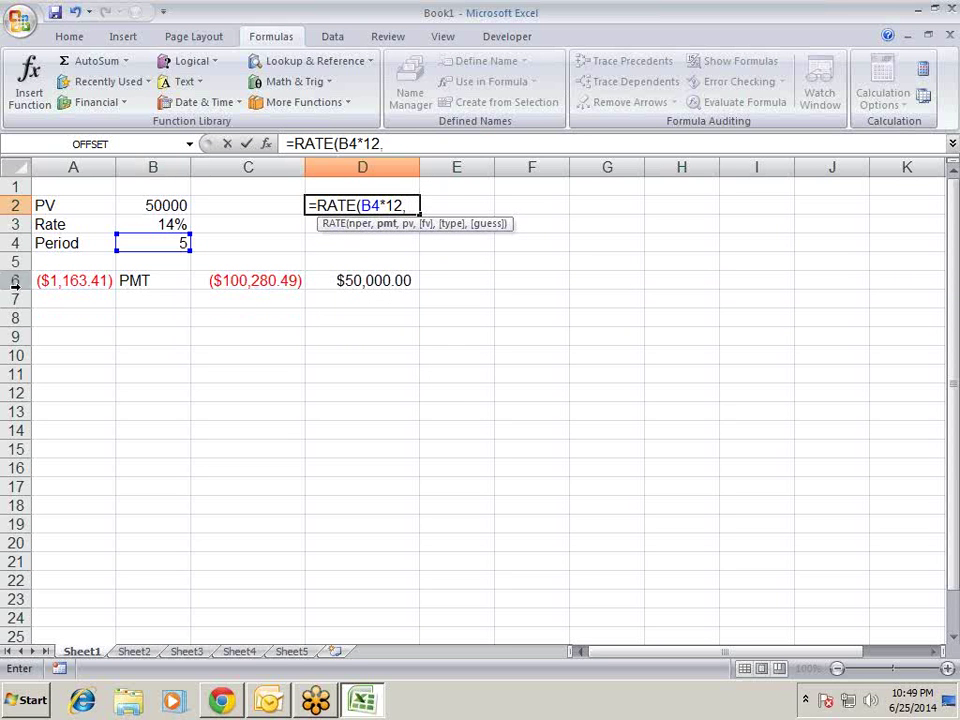
{"action": "left_click", "coordinate": [48, 283]}
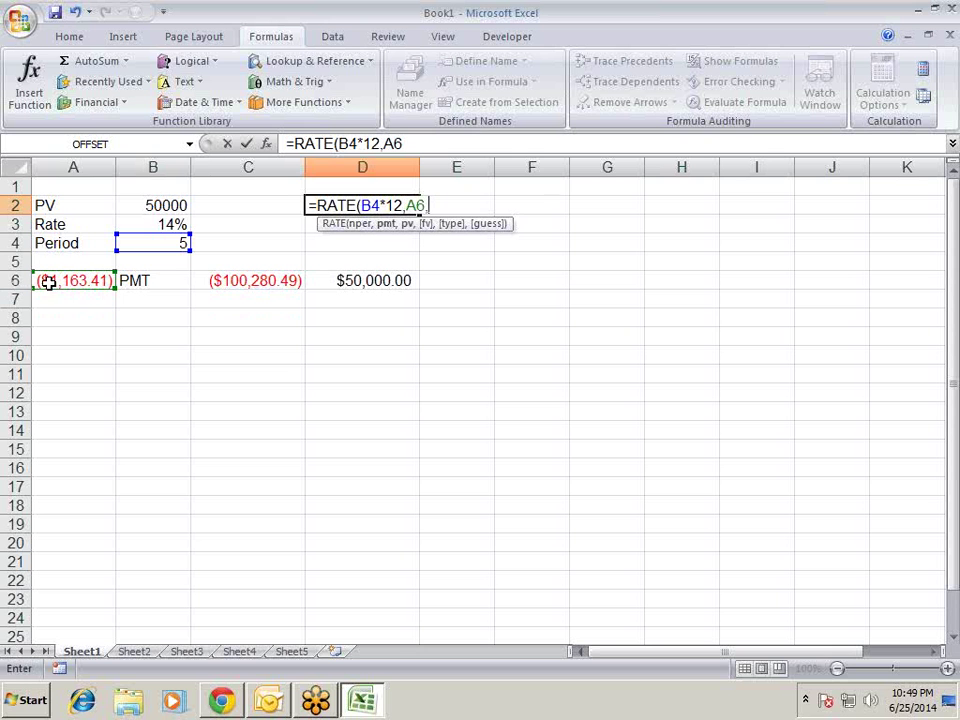
{"action": "type", "text": ","}
{"action": "left_click", "coordinate": [172, 203]}
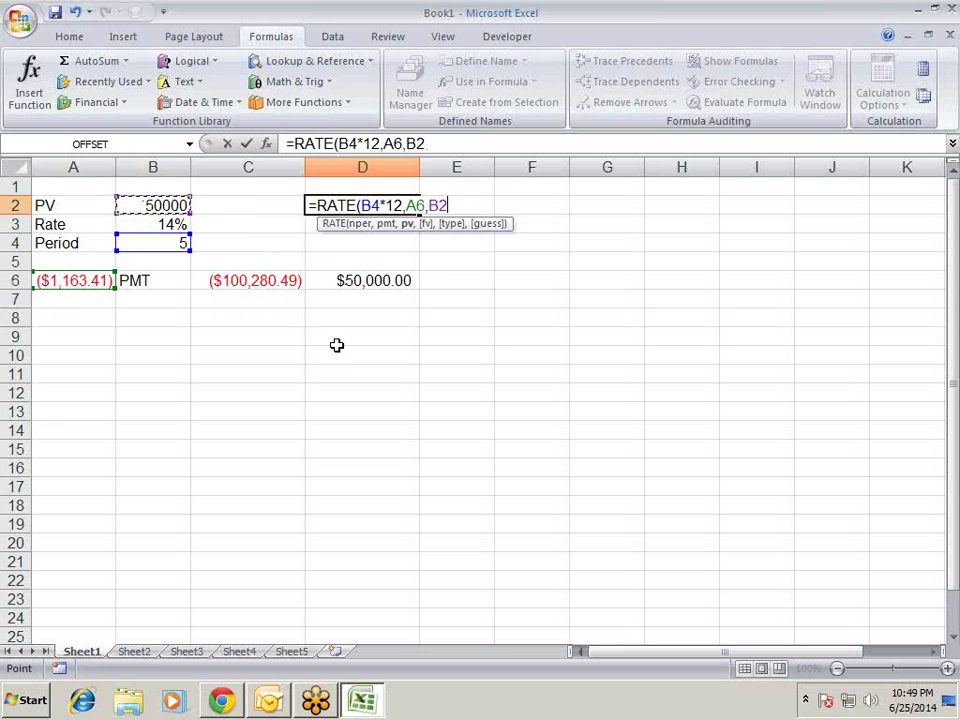
{"action": "key", "text": "Return"}
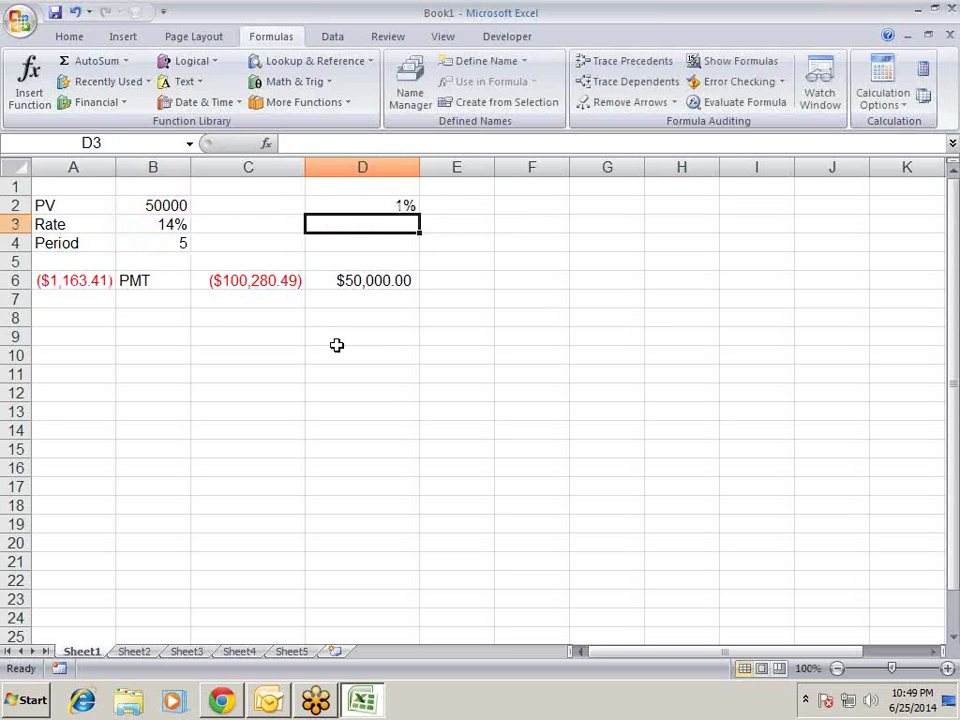
- Append *12 so D2 shows the 14% annual rate, then start =nper in D2
{"action": "key", "text": "Up"}
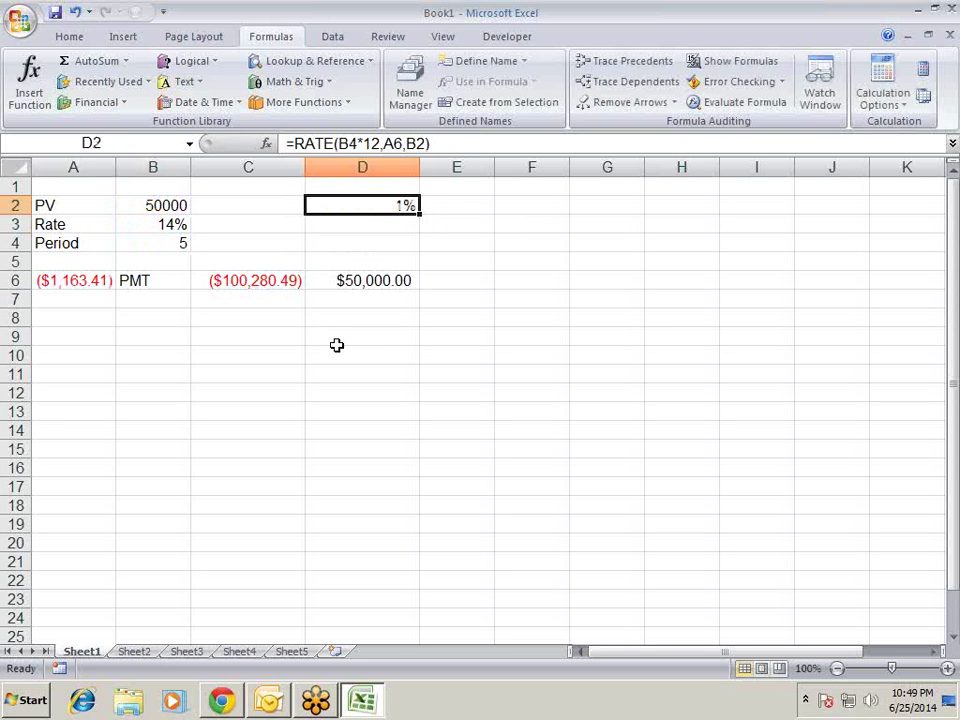
{"action": "key", "text": "F2"}
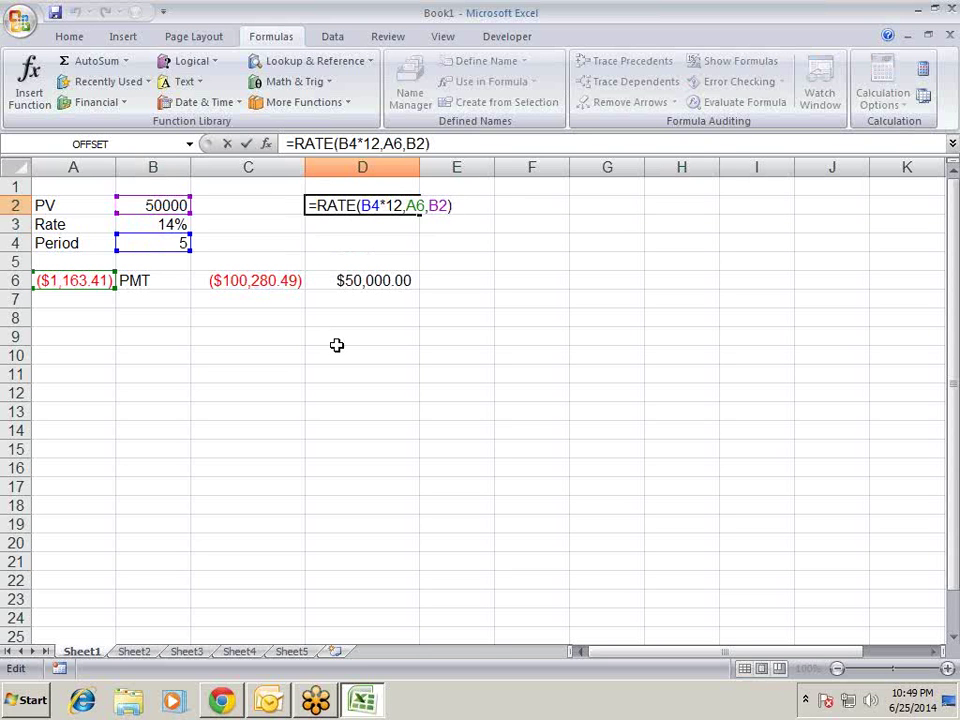
{"action": "type", "text": "*12"}
{"action": "key", "text": "Return"}
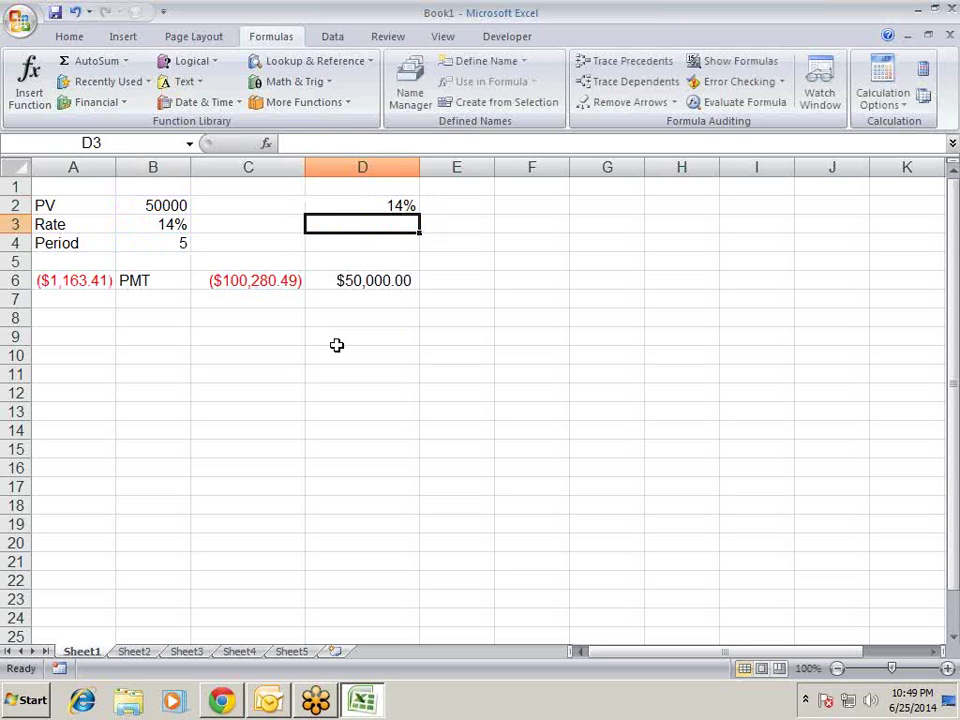
{"action": "key", "text": "Up"}
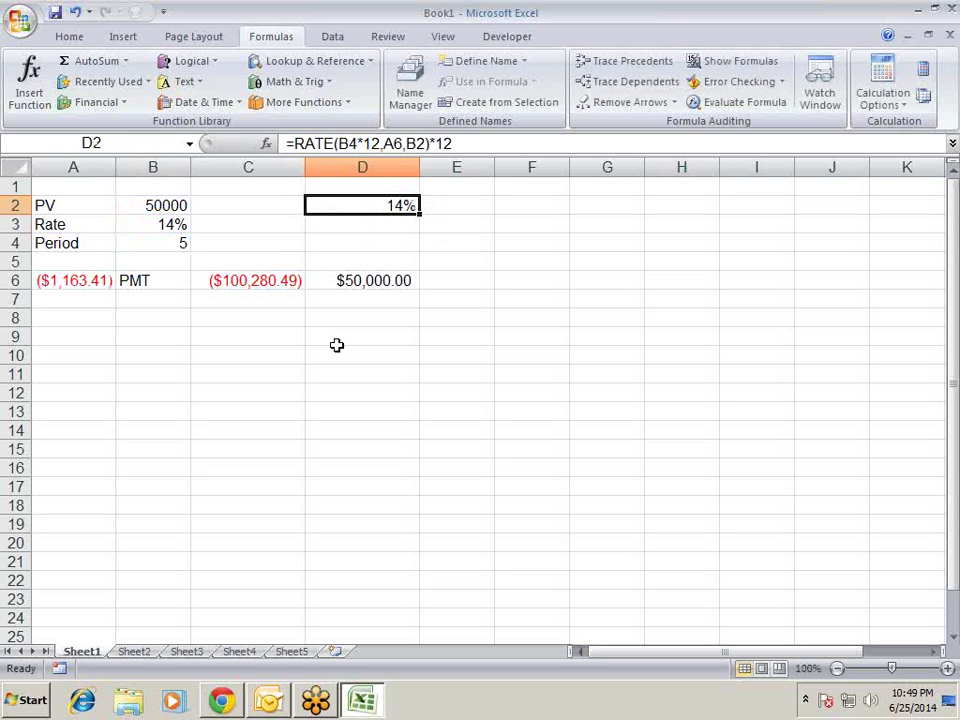
{"action": "type", "text": "=nper"}
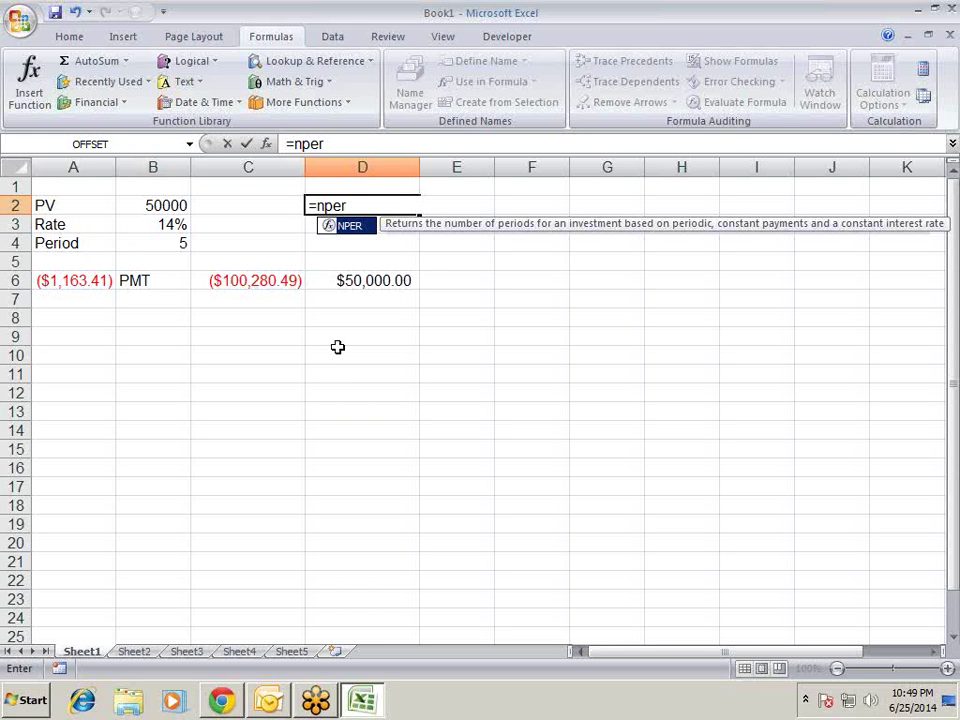
- Complete D2 as =NPER(B3/12,A6,B2) for the number of monthly periods
{"action": "key", "text": "Tab"}
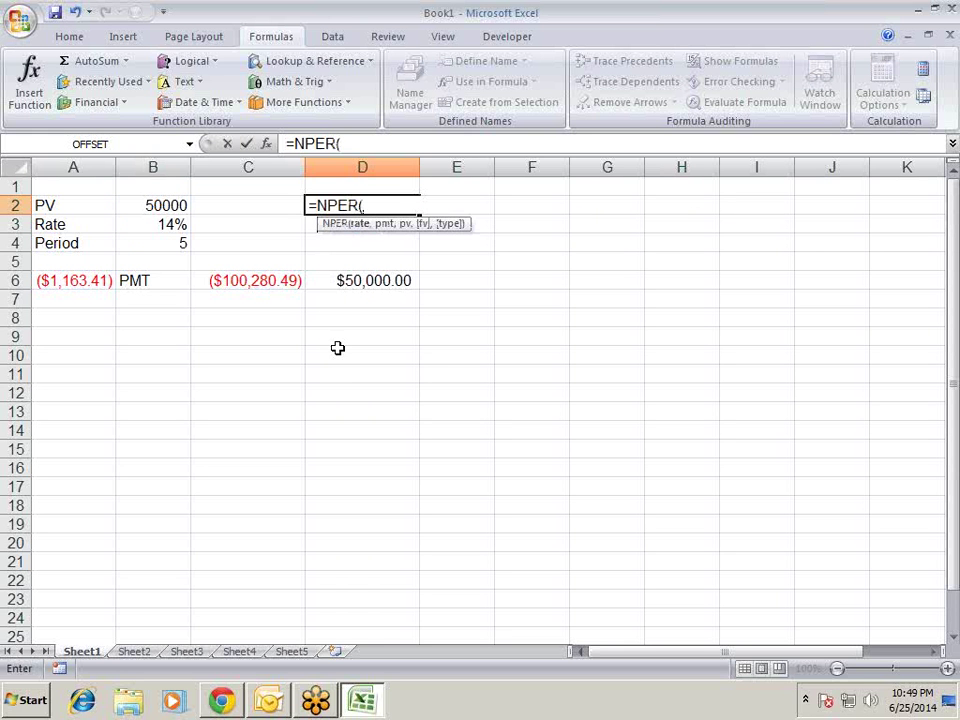
{"action": "key", "text": "Left"}
{"action": "key", "text": "Left"}
{"action": "key", "text": "Down"}
{"action": "type", "text": "/"}
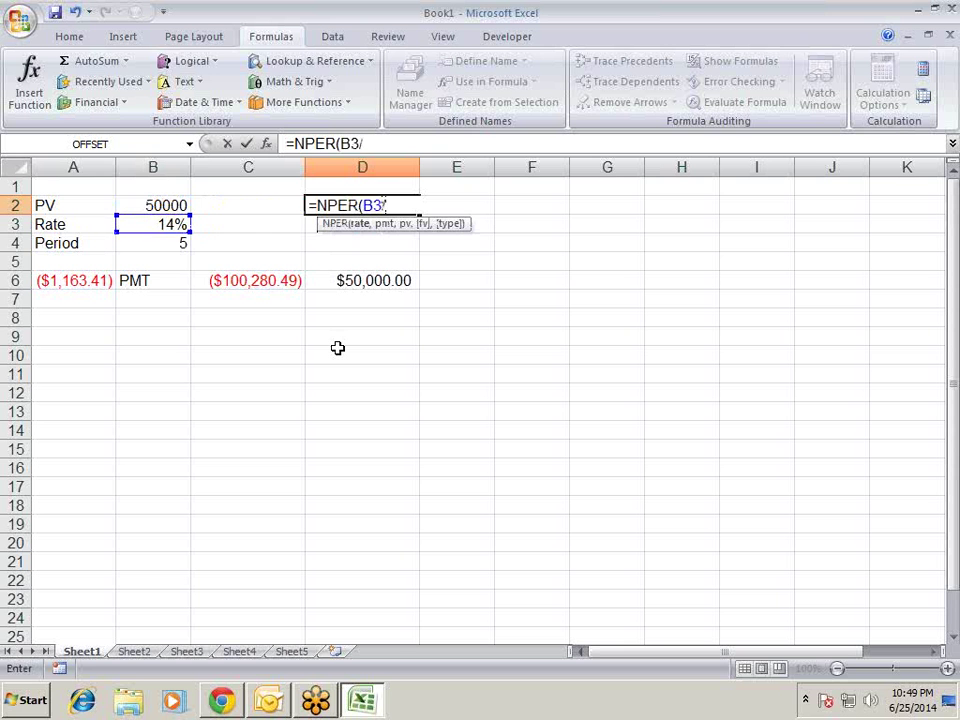
{"action": "type", "text": "12,"}
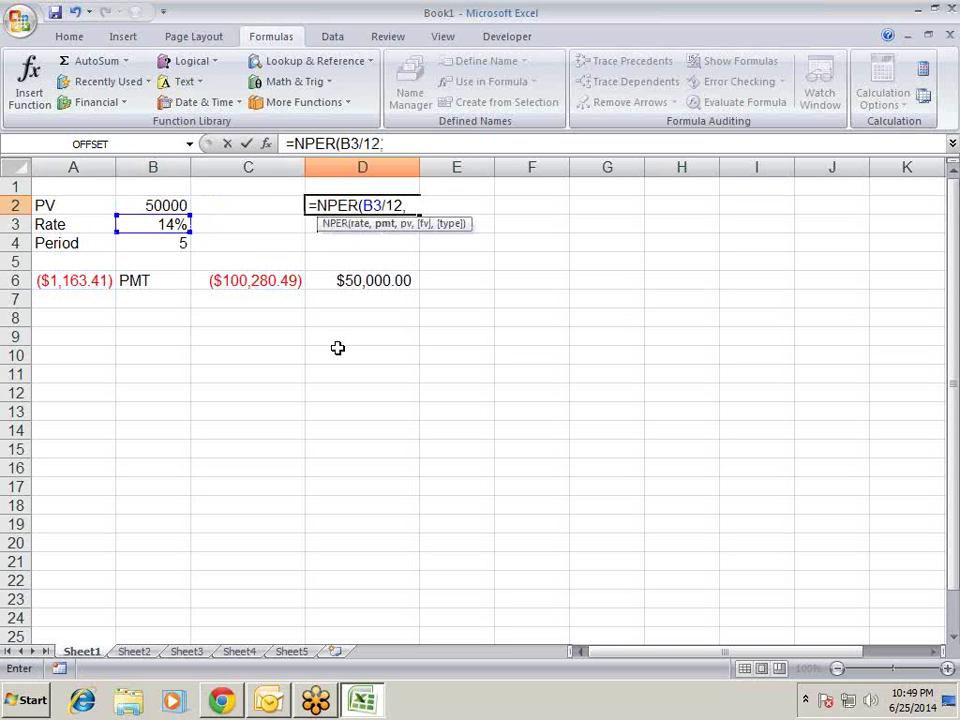
{"action": "key", "text": "Down"}
{"action": "key", "text": "Left"}
{"action": "key", "text": "Left"}
{"action": "key", "text": "Left"}
{"action": "key", "text": "Down"}
{"action": "key", "text": "Down"}
{"action": "key", "text": "Down"}
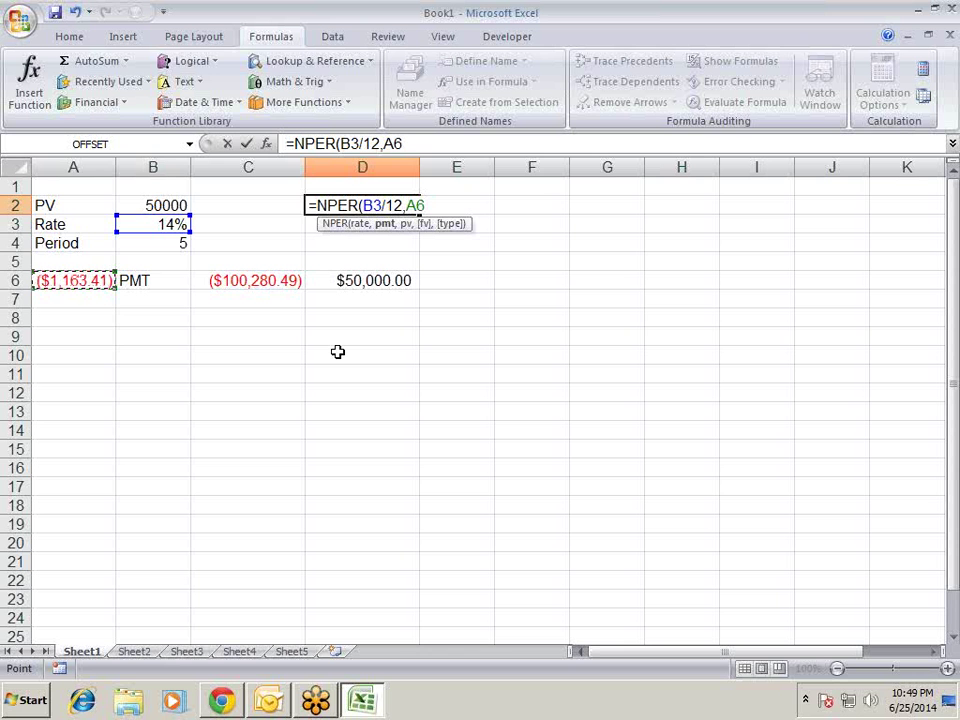
{"action": "type", "text": ","}
{"action": "key", "text": "Left"}
{"action": "key", "text": "Left"}
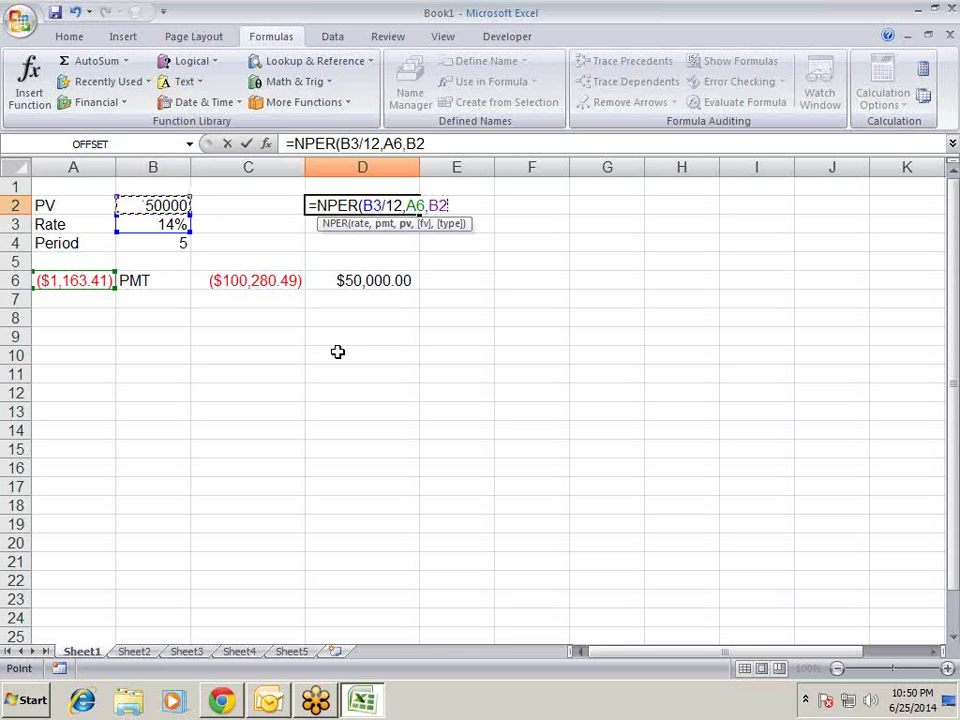
{"action": "key", "text": "Return"}
- Format D2 as General and divide the NPER result by 12, showing 5 years
{"action": "key", "text": "Up"}
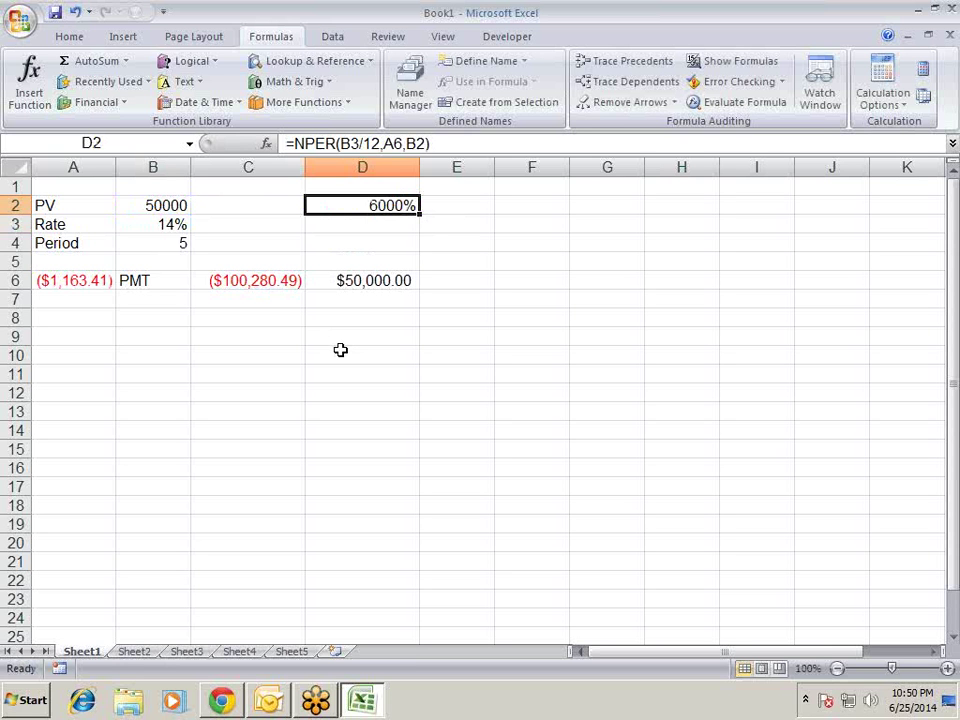
{"action": "key", "text": "ctrl+shift+asciitilde"}
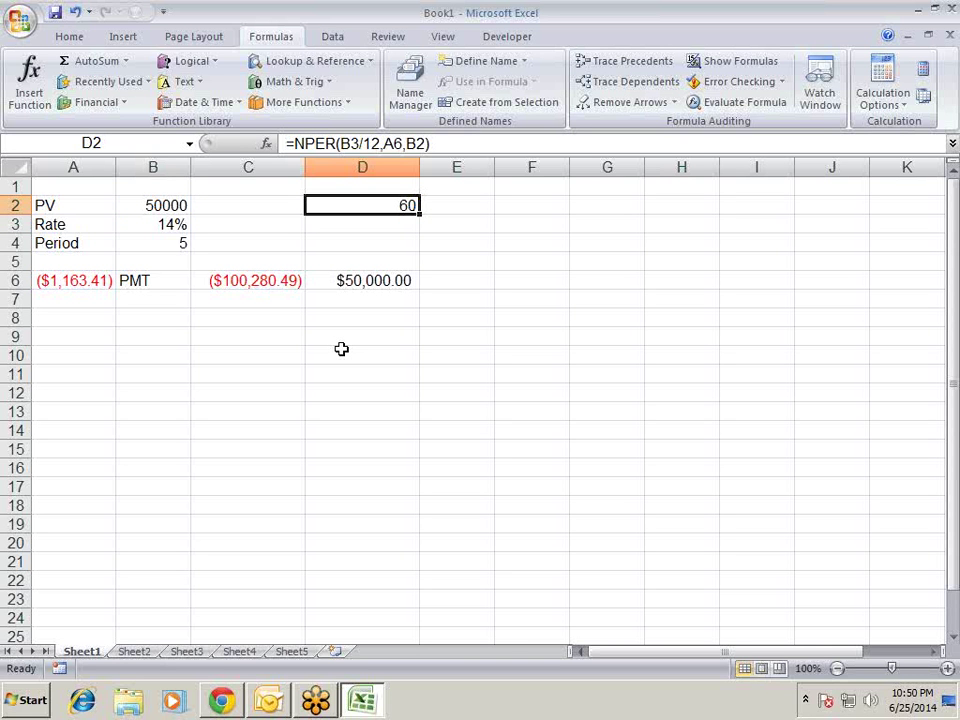
{"action": "key", "text": "F2"}
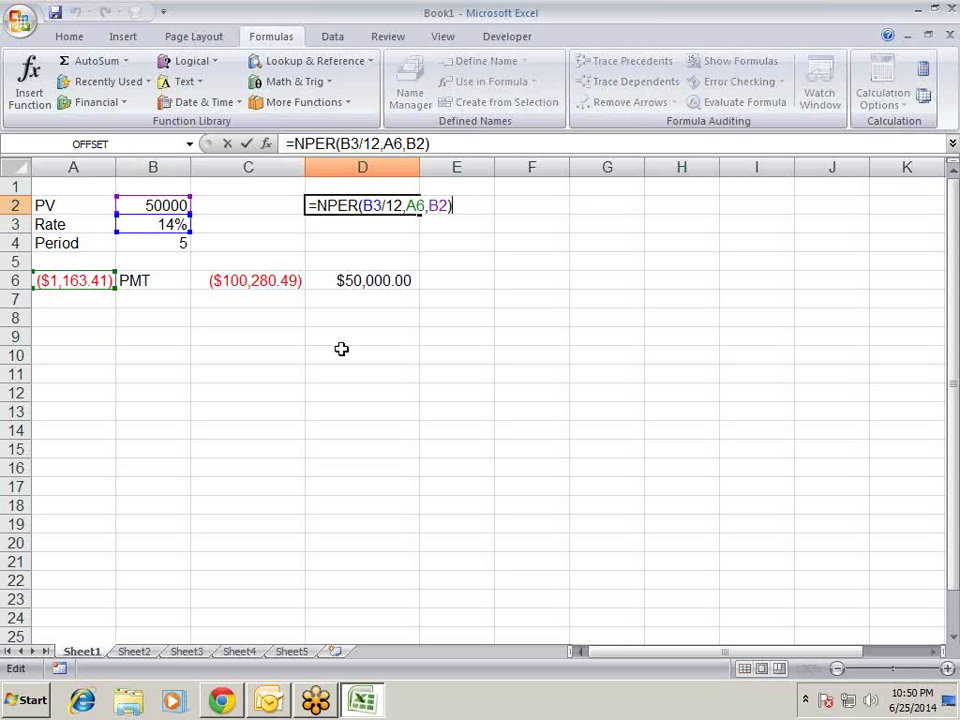
{"action": "type", "text": "/12"}
{"action": "key", "text": "Return"}
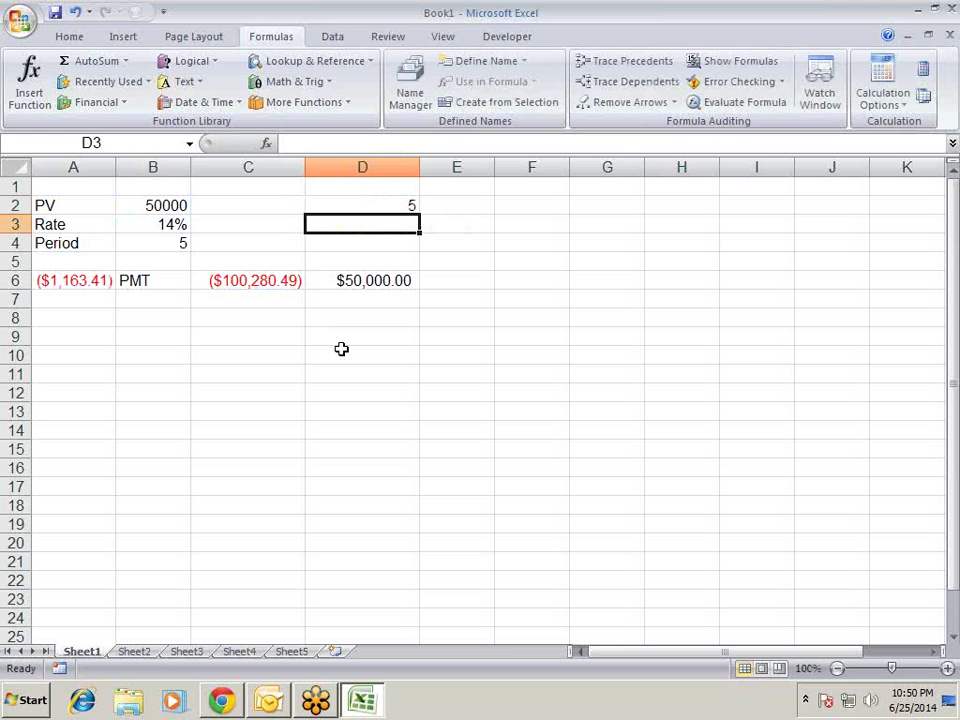
{"action": "key", "text": "Up"}
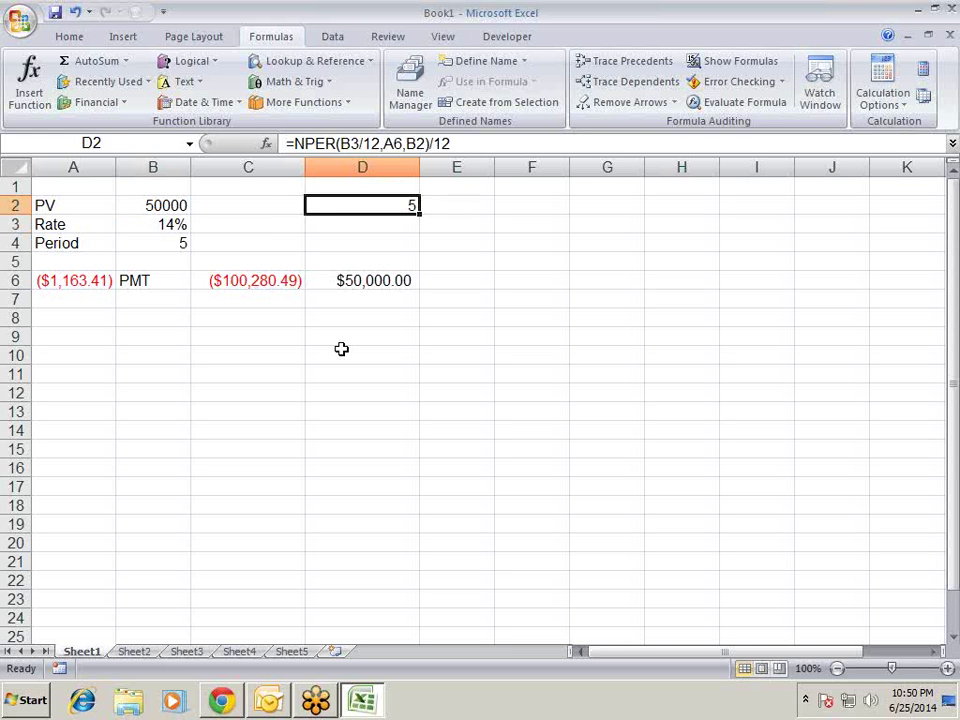
{"action": "key", "text": "Right"}
{"action": "key", "text": "Right"}
- Type the labels PV, FV, PMT, rate and nper into F2 through F6
{"action": "type", "text": "PV"}
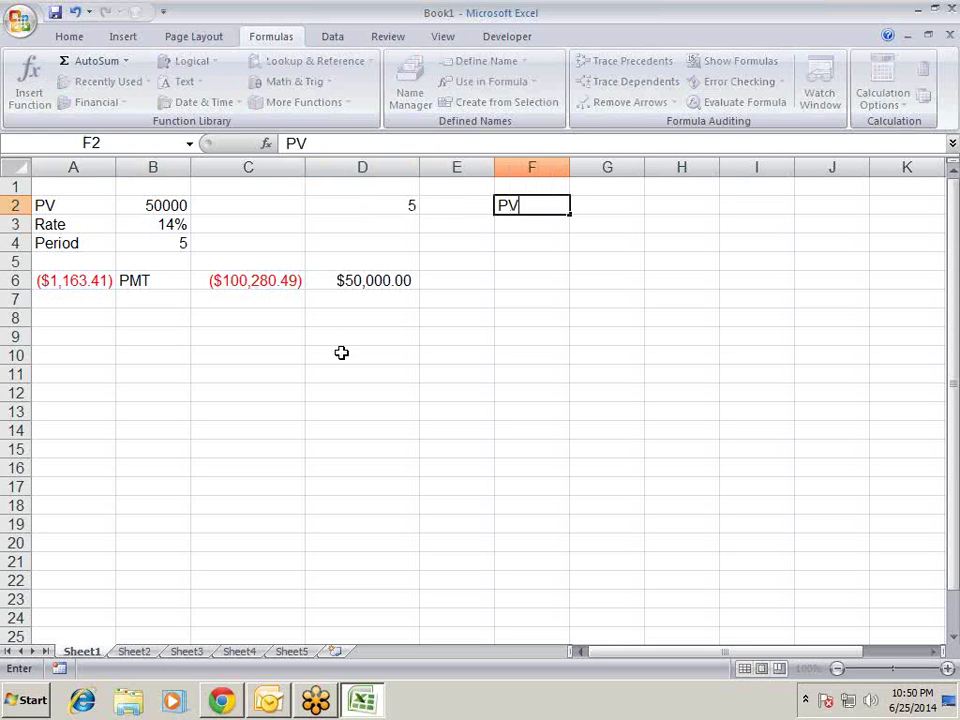
{"action": "key", "text": "Return"}
{"action": "type", "text": "F"}
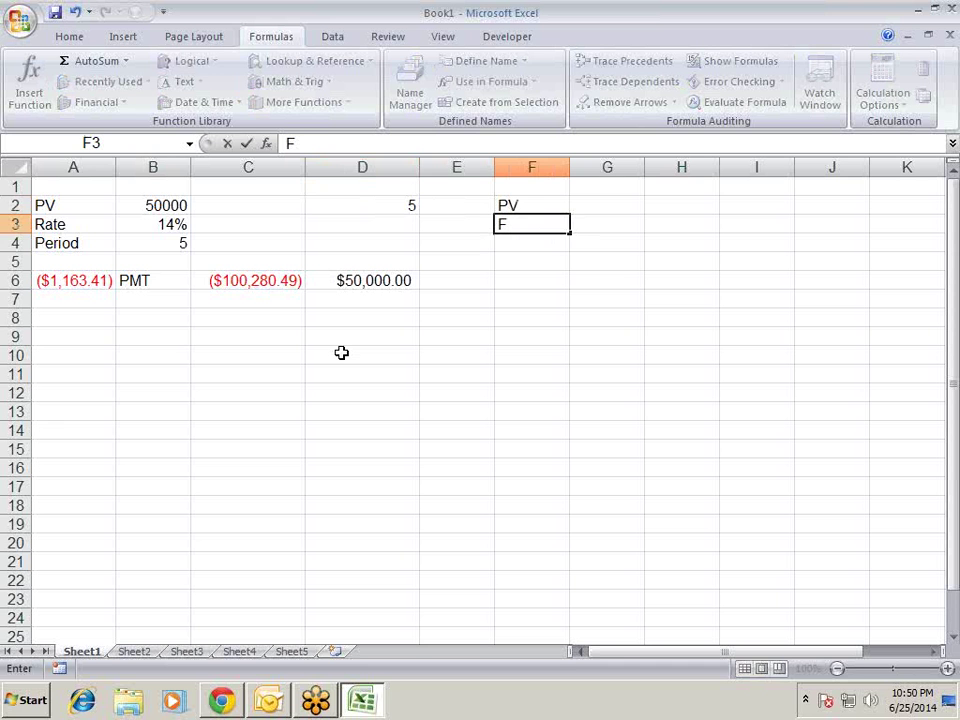
{"action": "type", "text": "V"}
{"action": "key", "text": "Return"}
{"action": "type", "text": "PMT"}
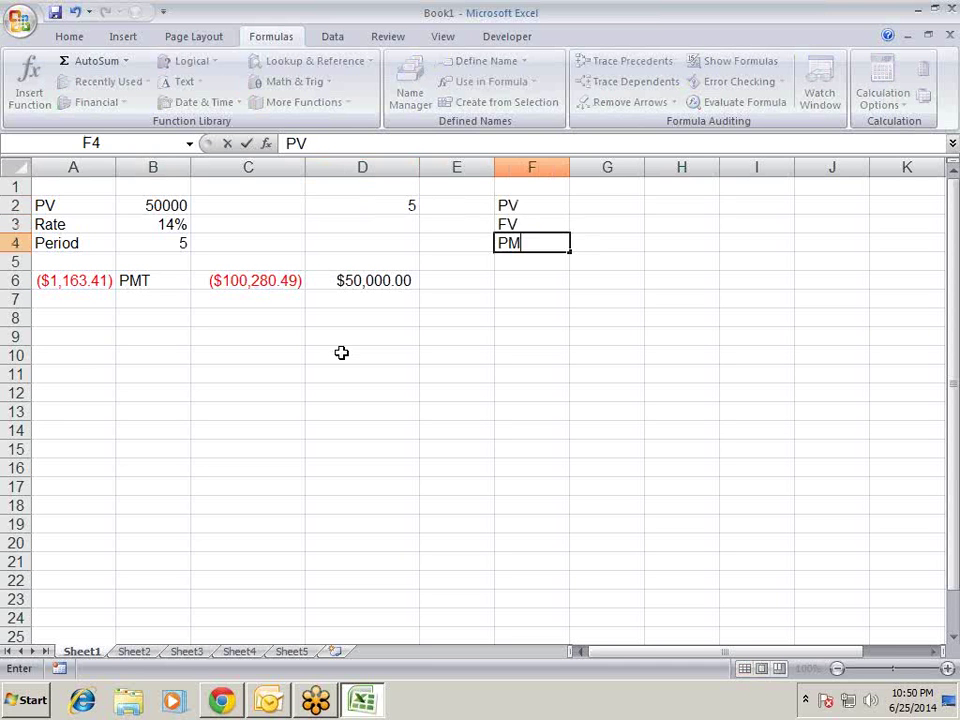
{"action": "key", "text": "Up"}
{"action": "key", "text": "Down"}
{"action": "key", "text": "Down"}
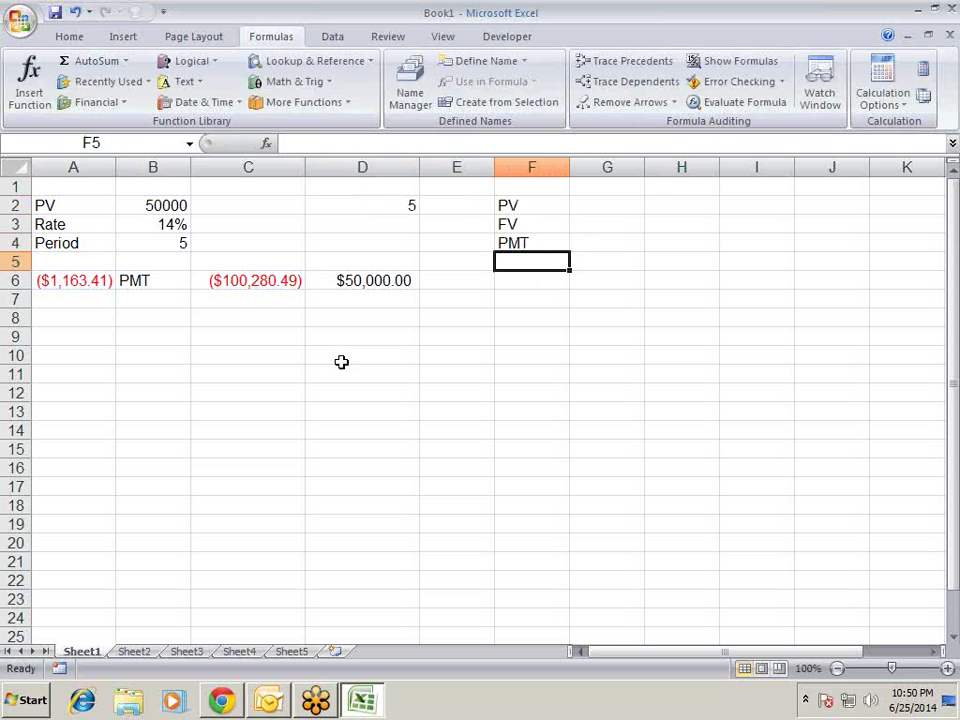
{"action": "type", "text": "rate"}
{"action": "key", "text": "Return"}
{"action": "type", "text": "np"}
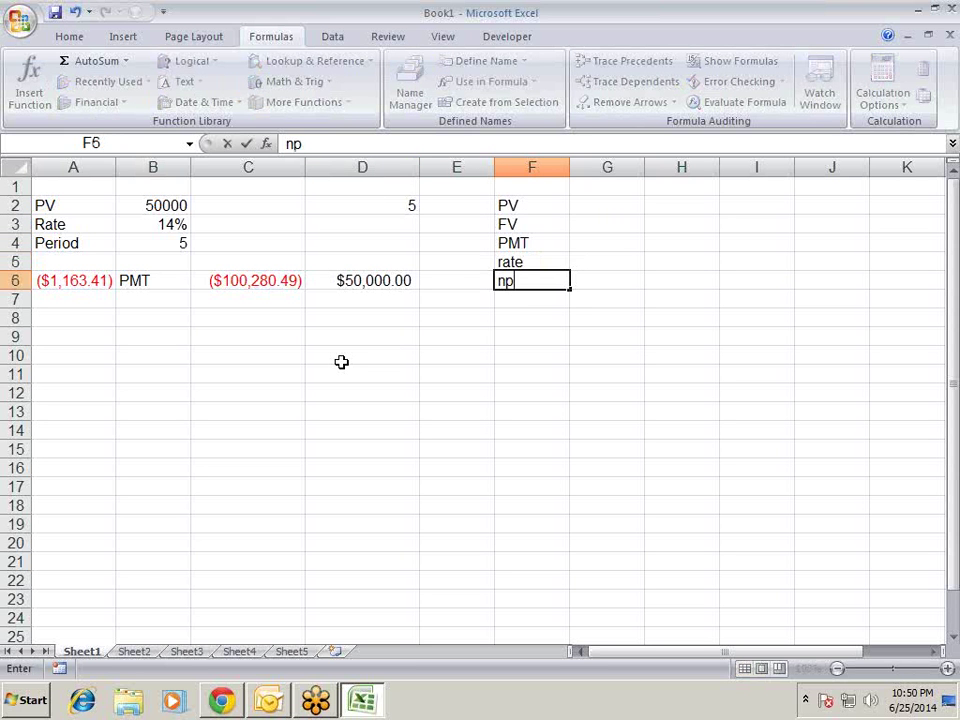
{"action": "type", "text": "er"}
{"action": "key", "text": "Return"}
{"action": "key", "text": "Up"}
{"action": "key", "text": "Up"}
{"action": "key", "text": "Up"}
{"action": "key", "text": "Up"}
{"action": "key", "text": "Up"}
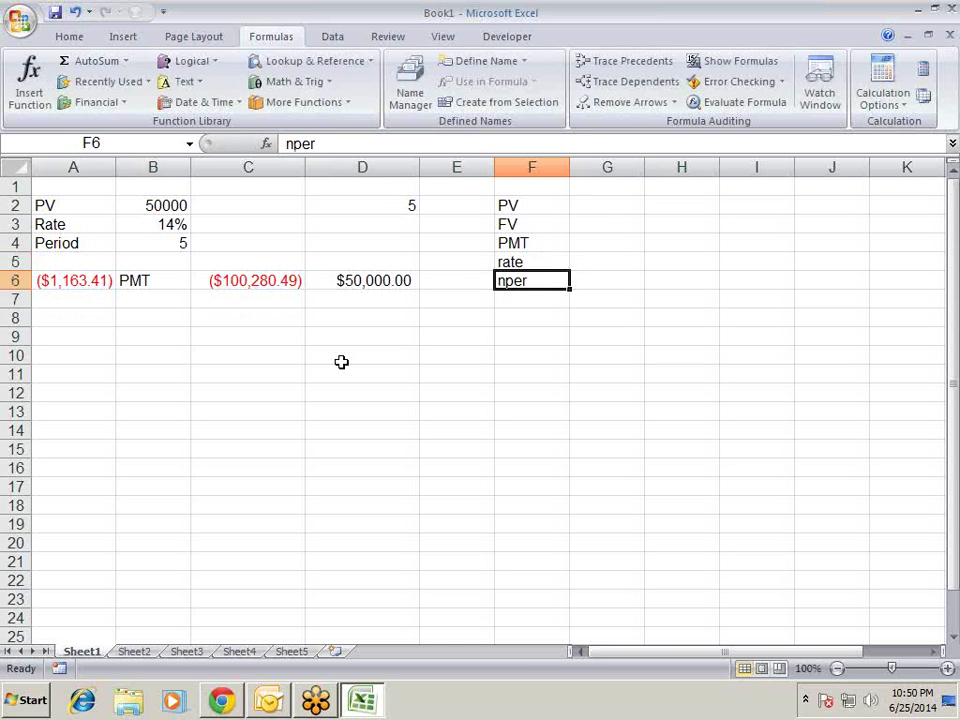
{"action": "key", "text": "Down"}
{"action": "key", "text": "Down"}
{"action": "key", "text": "Down"}
{"action": "key", "text": "Down"}
{"action": "key", "text": "Down"}
{"action": "key", "text": "Down"}
{"action": "key", "text": "Up"}
{"action": "key", "text": "Up"}
{"action": "key", "text": "Up"}
{"action": "key", "text": "Up"}
{"action": "key", "text": "Up"}
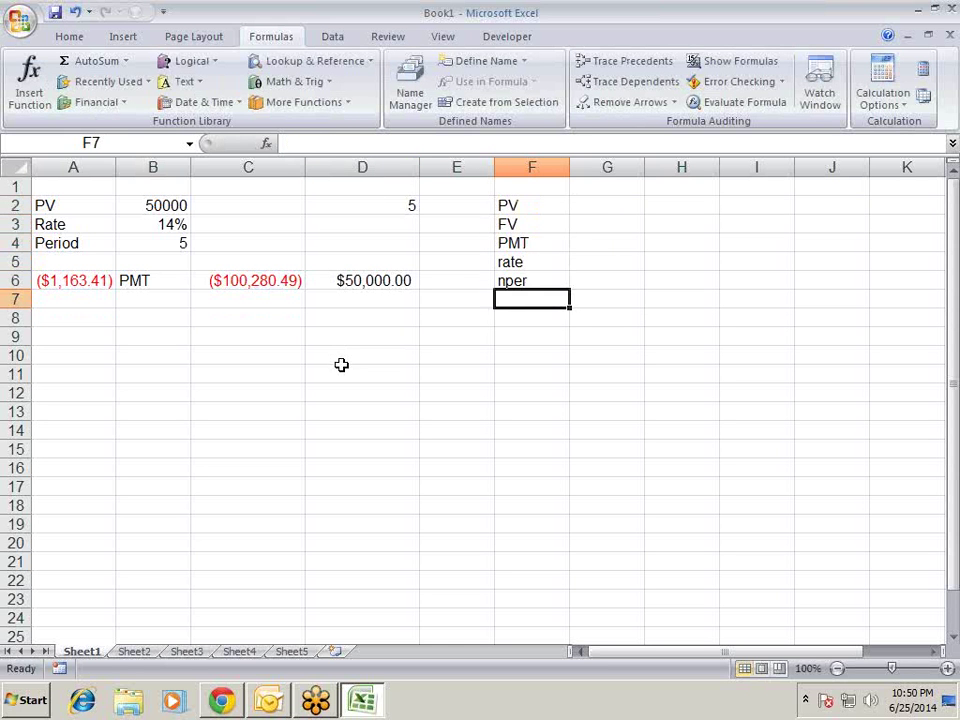
{"action": "key", "text": "Down"}
{"action": "key", "text": "Down"}
{"action": "key", "text": "Down"}
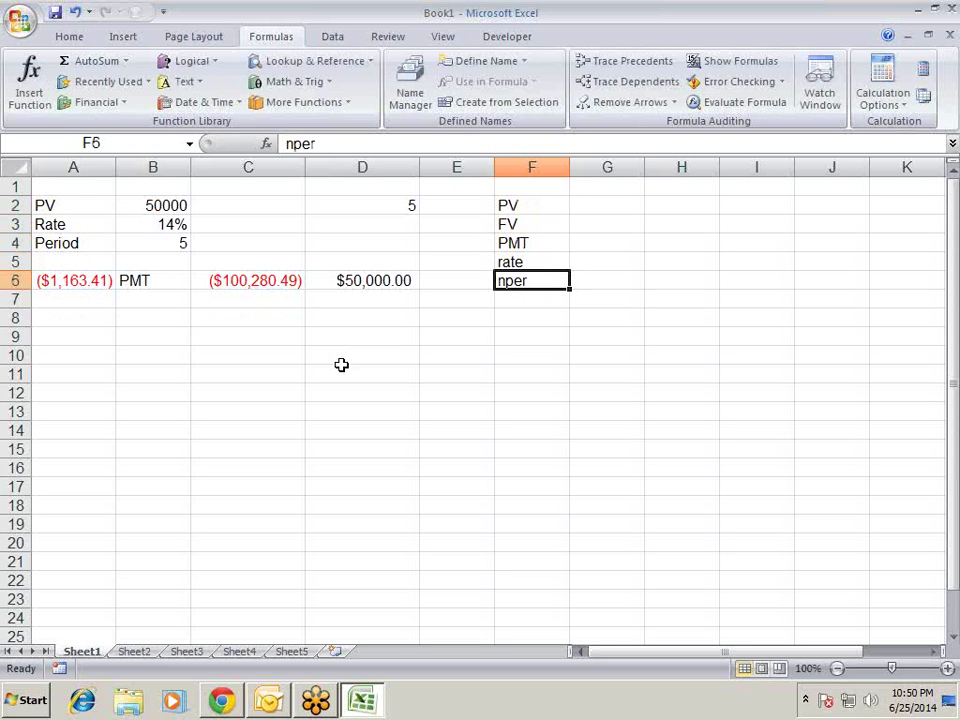
{"action": "key", "text": "Down"}
{"action": "key", "text": "Down"}
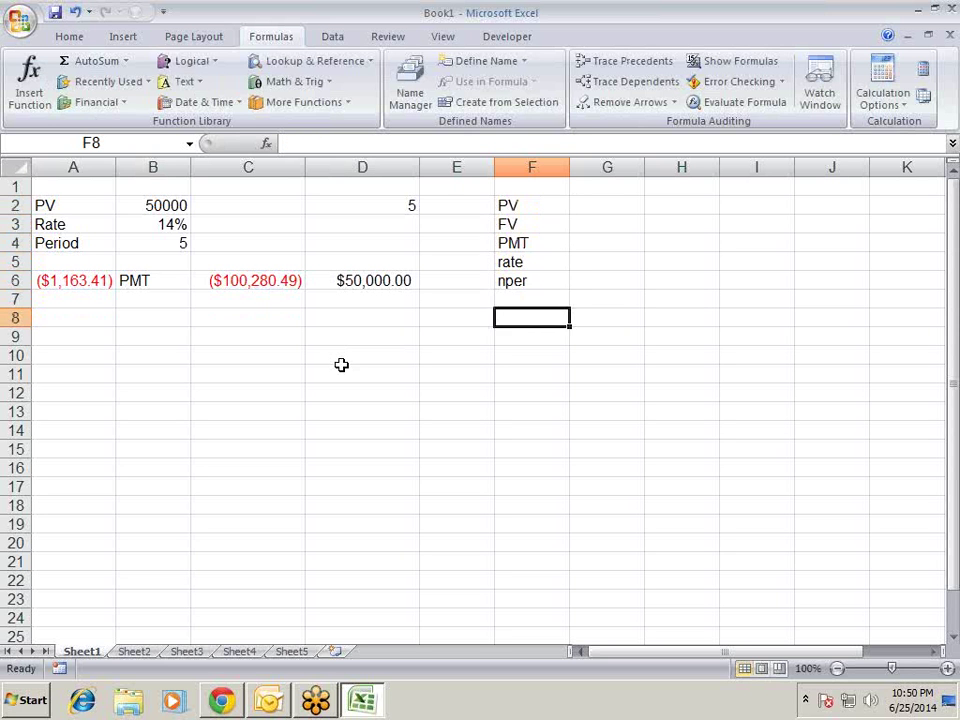
{"action": "key", "text": "Home"}
{"action": "key", "text": "Right"}
{"action": "key", "text": "Right"}
{"action": "key", "text": "Right"}
{"action": "key", "text": "Right"}
{"action": "key", "text": "Right"}
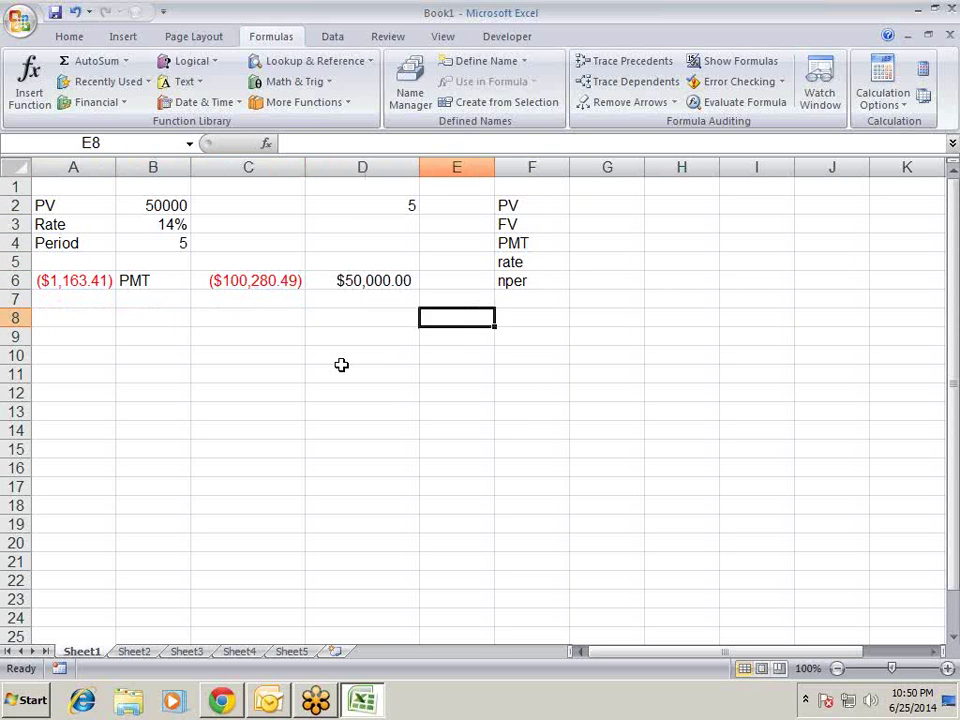
{"action": "key", "text": "Up"}
{"action": "key", "text": "Up"}
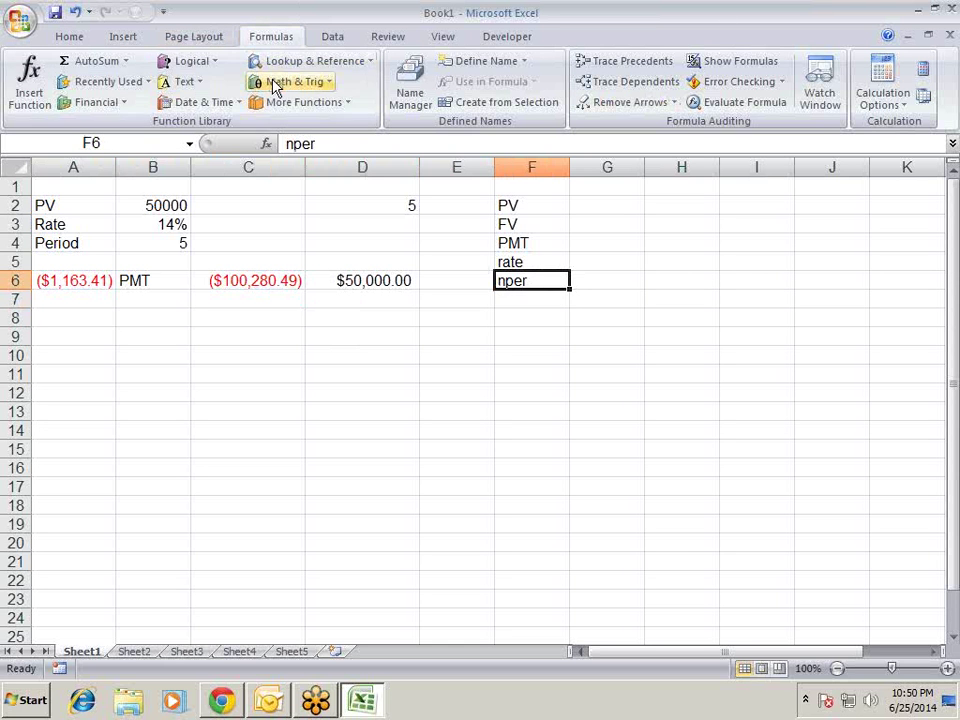
{"action": "left_click", "coordinate": [266, 145]}
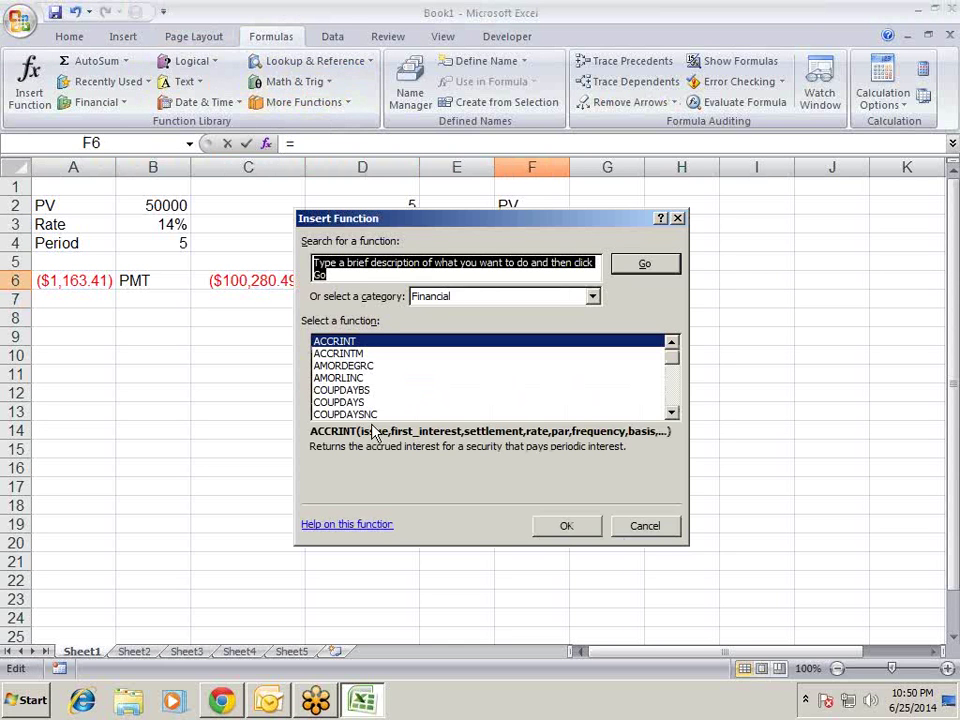
{"action": "key", "text": "Escape"}
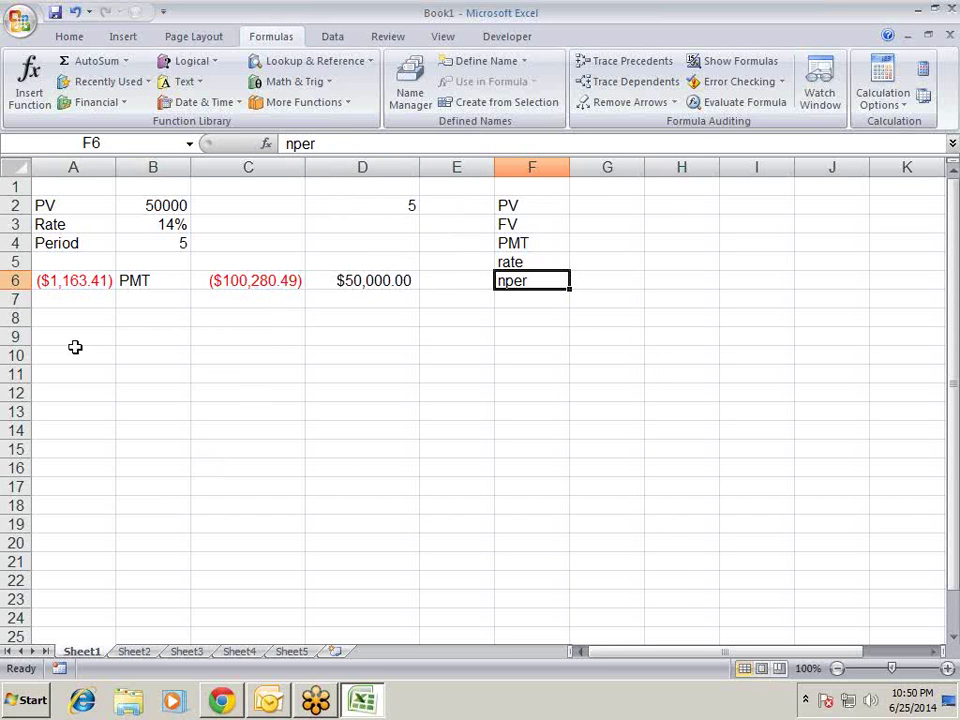
{"action": "left_click", "coordinate": [75, 339]}
{"action": "left_click", "coordinate": [86, 281]}
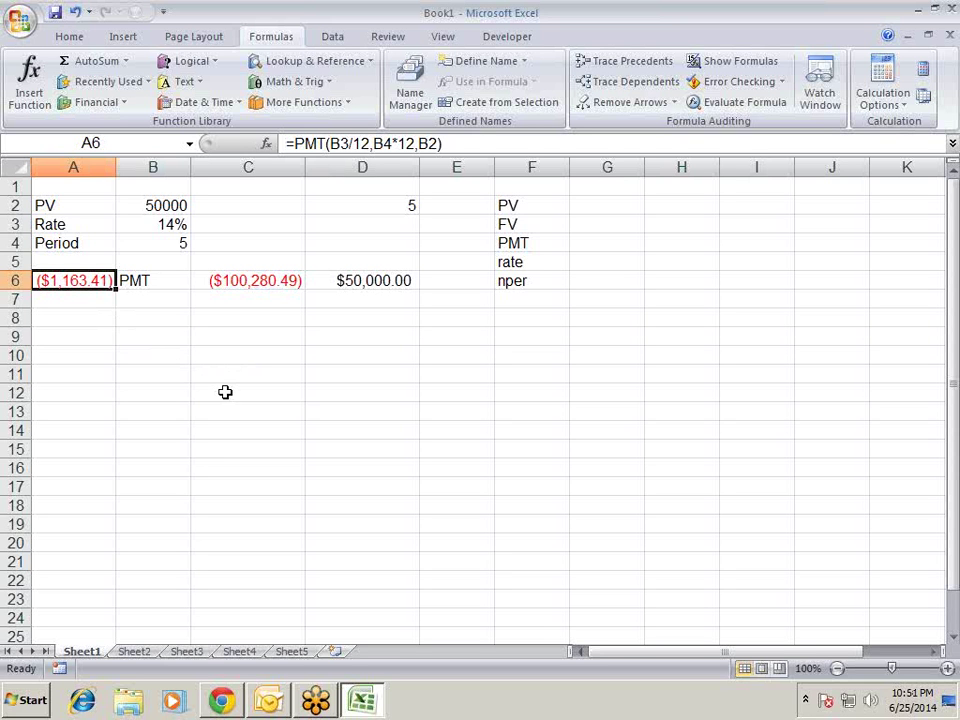
- Label B8 'ppmt' and C8 'ipmt' as the principal and interest headings
{"action": "left_click", "coordinate": [91, 318]}
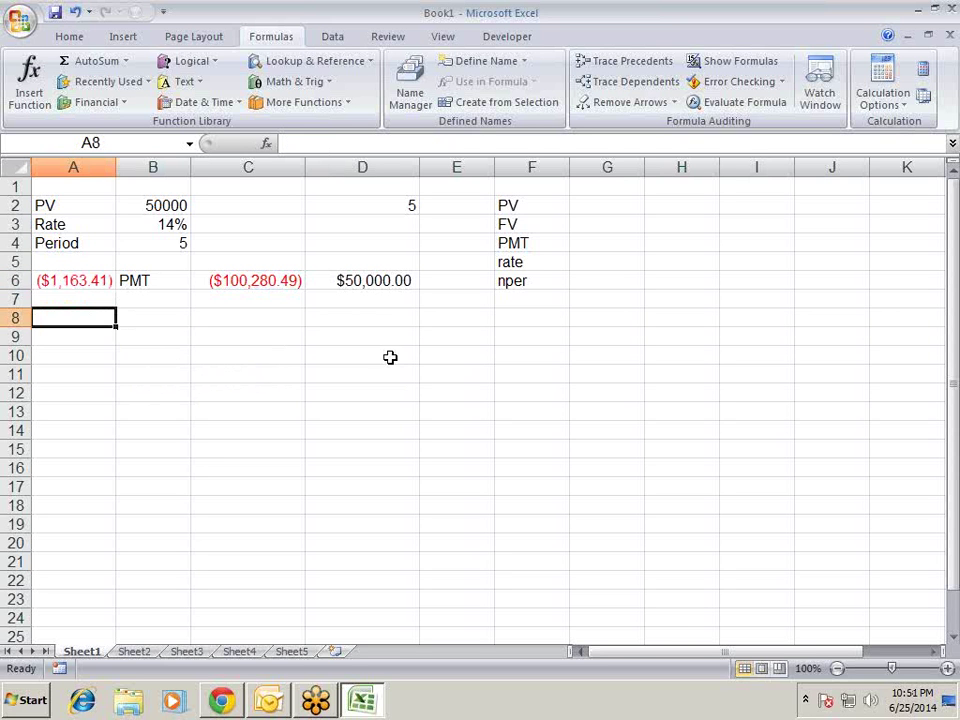
{"action": "left_click", "coordinate": [130, 280]}
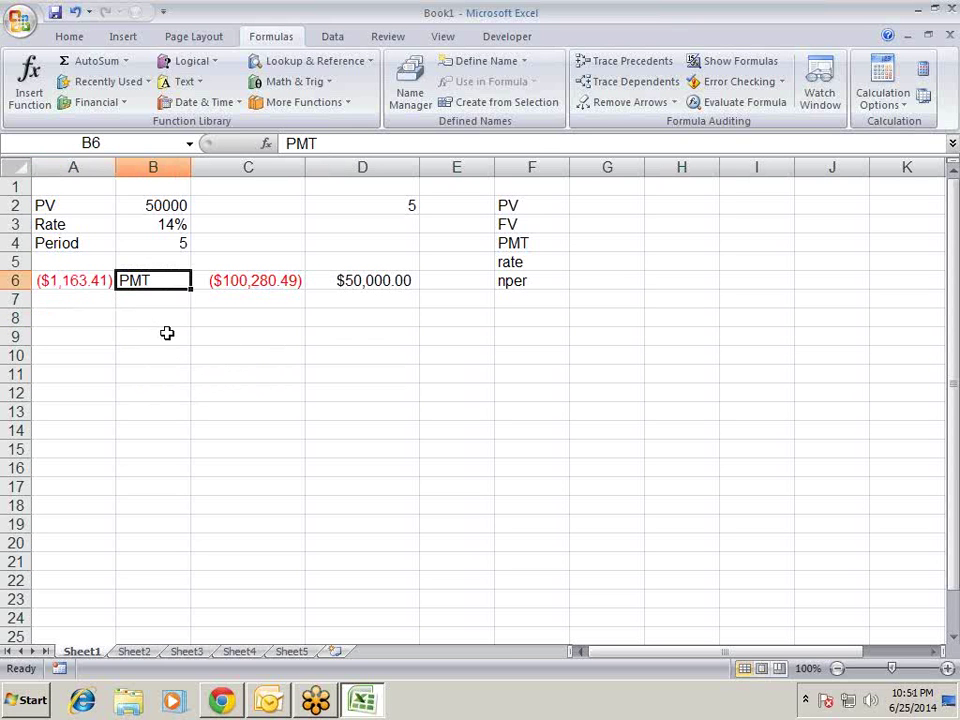
{"action": "left_click", "coordinate": [74, 275]}
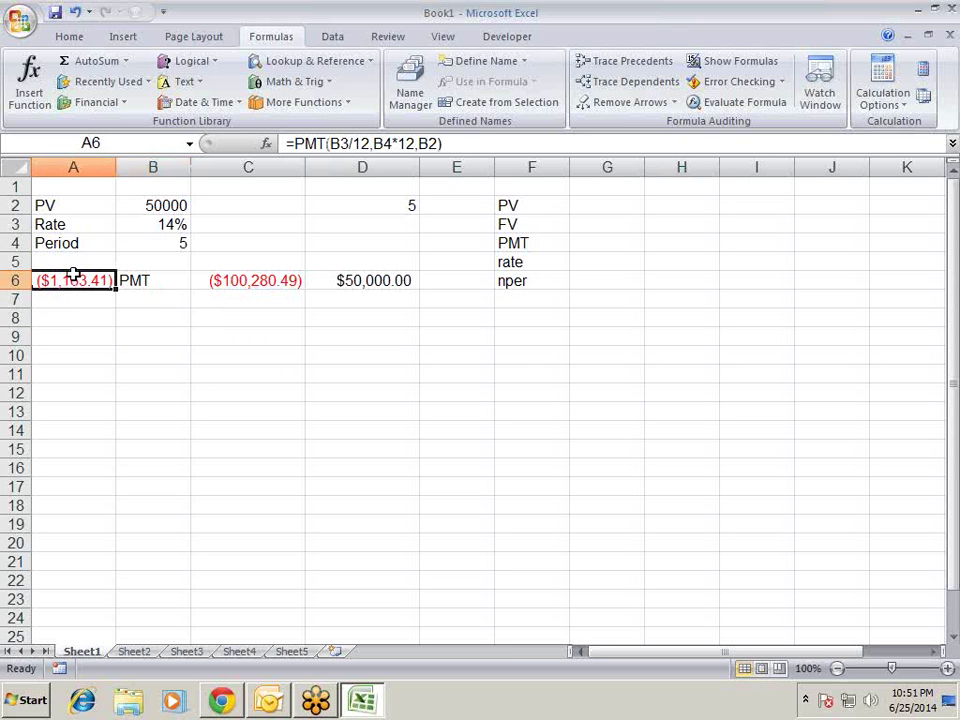
{"action": "left_click", "coordinate": [184, 316]}
{"action": "type", "text": "p"}
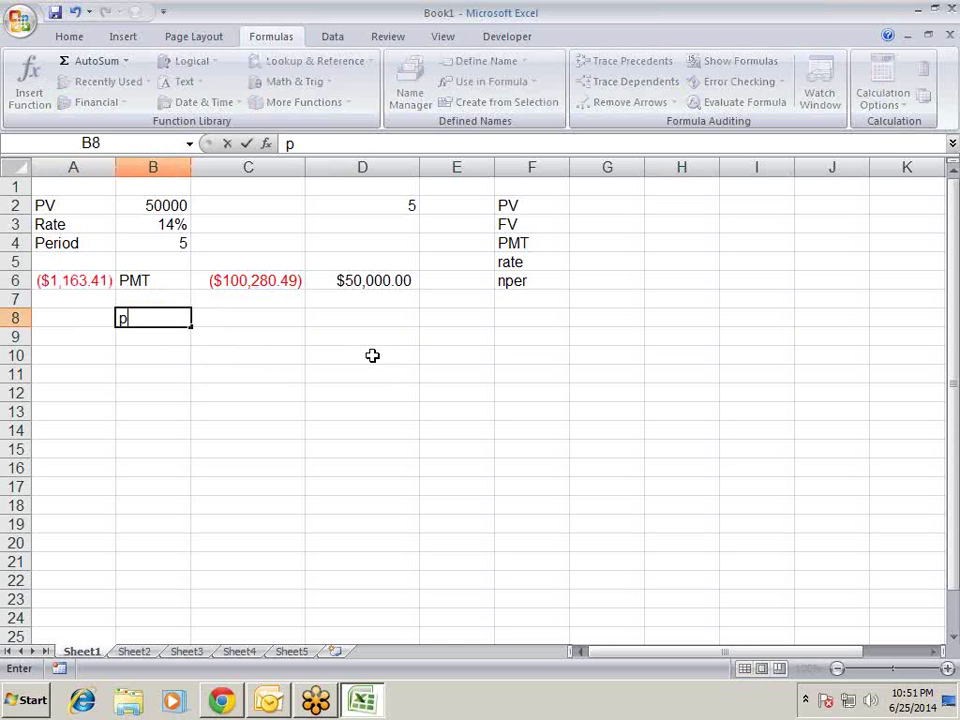
{"action": "type", "text": "pmt"}
{"action": "key", "text": "Return"}
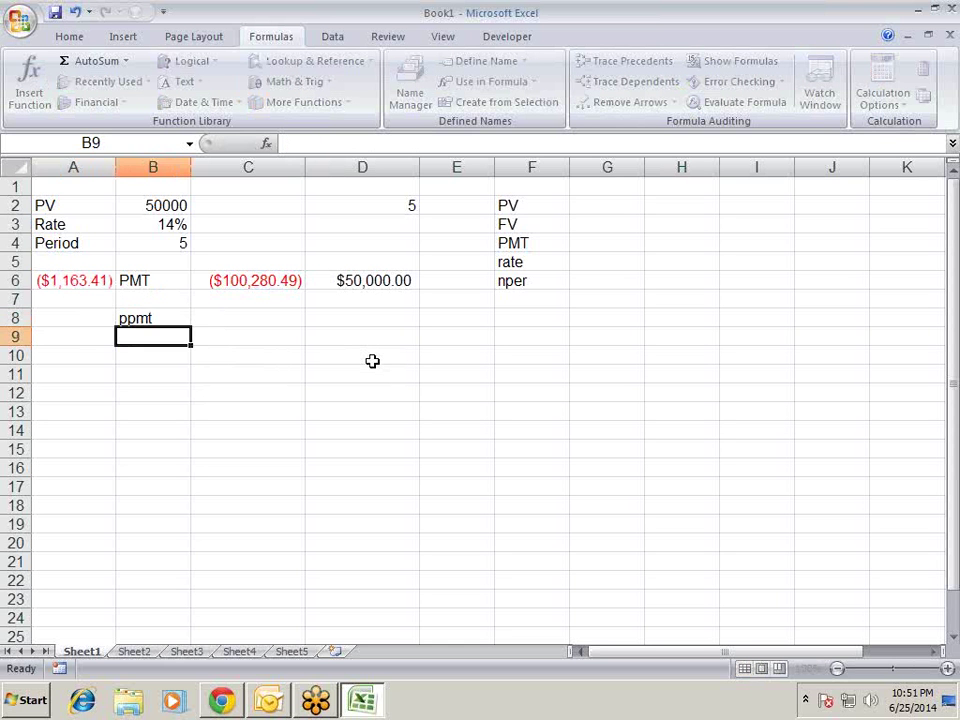
{"action": "key", "text": "Up"}
{"action": "key", "text": "Right"}
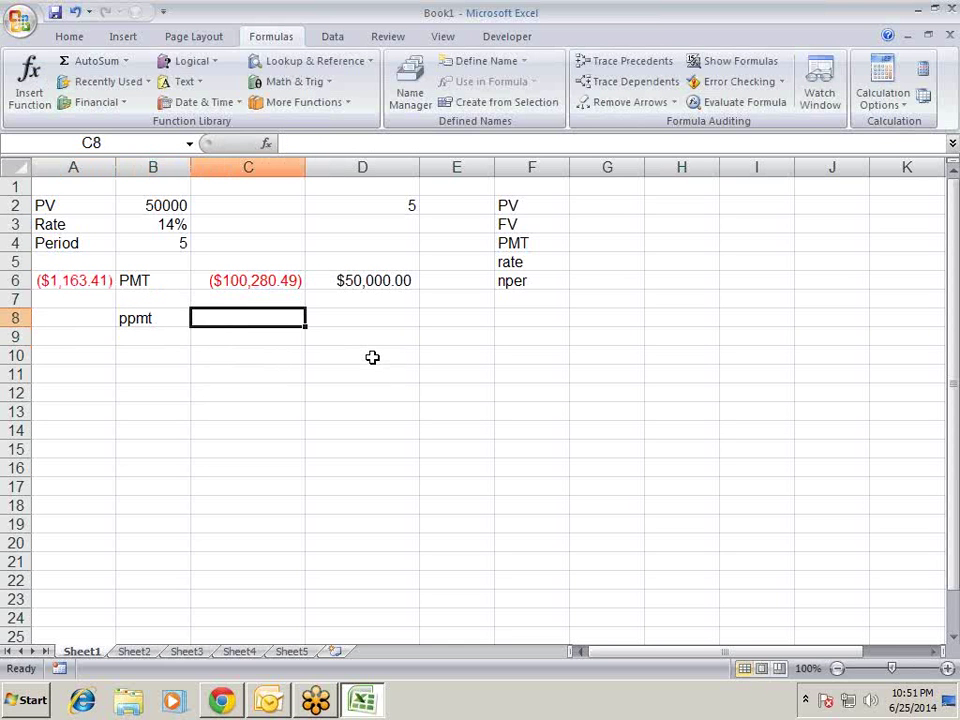
{"action": "type", "text": "ipmt"}
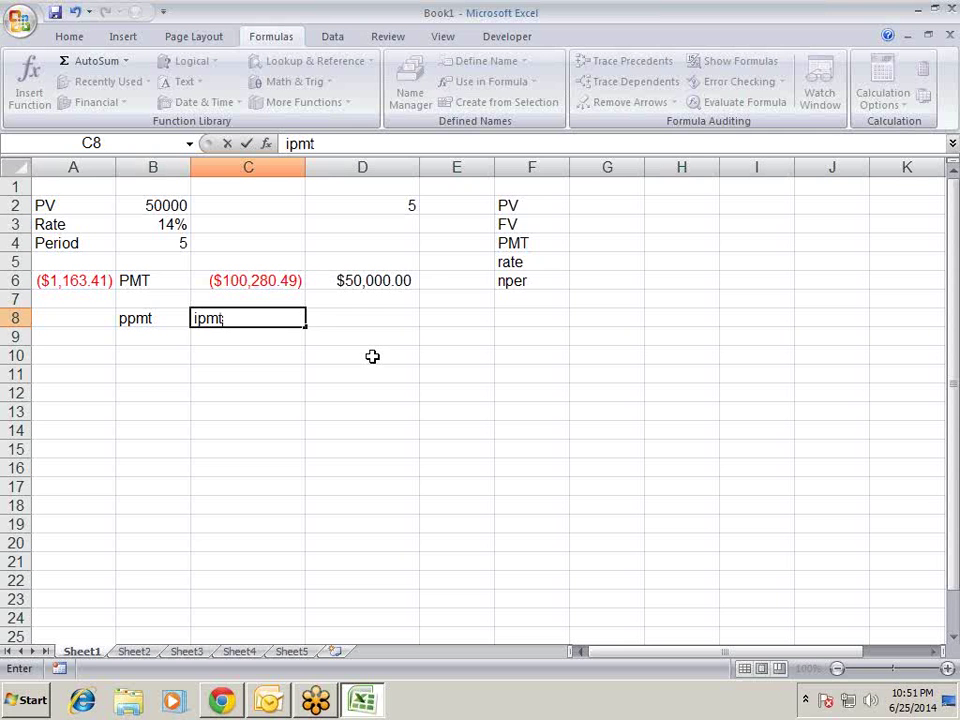
{"action": "key", "text": "Return"}
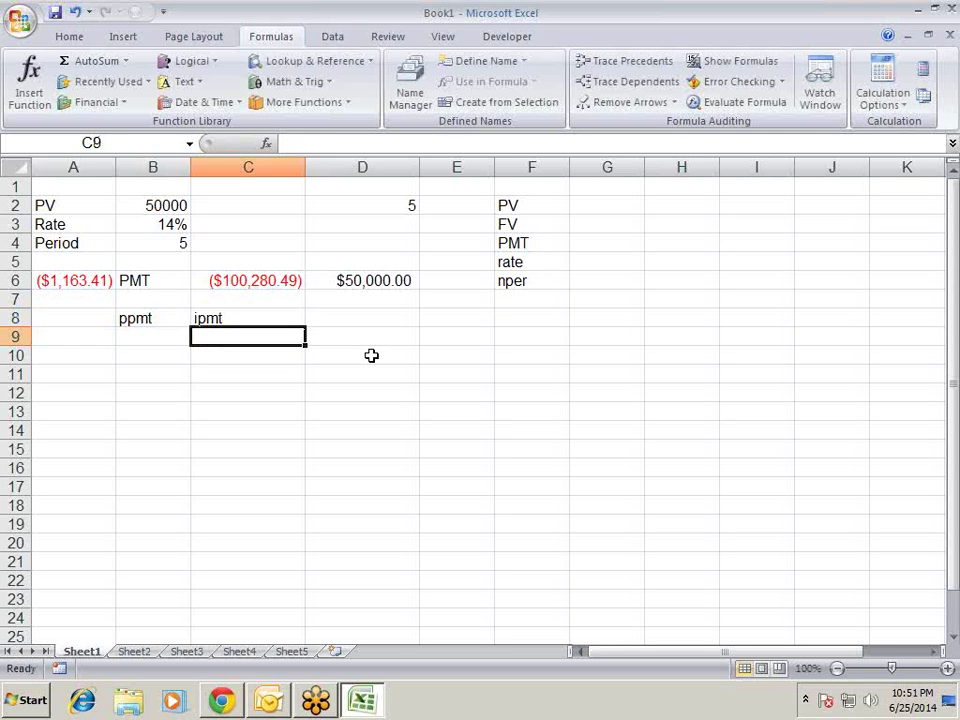
{"action": "key", "text": "Up"}
{"action": "key", "text": "Left"}
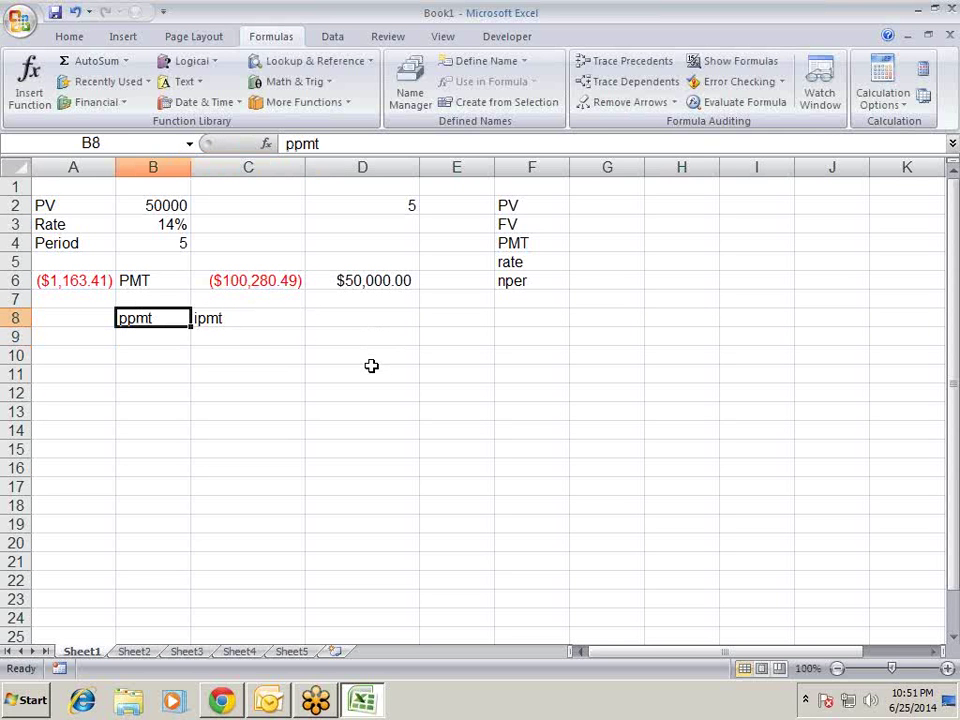
{"action": "key", "text": "Right"}
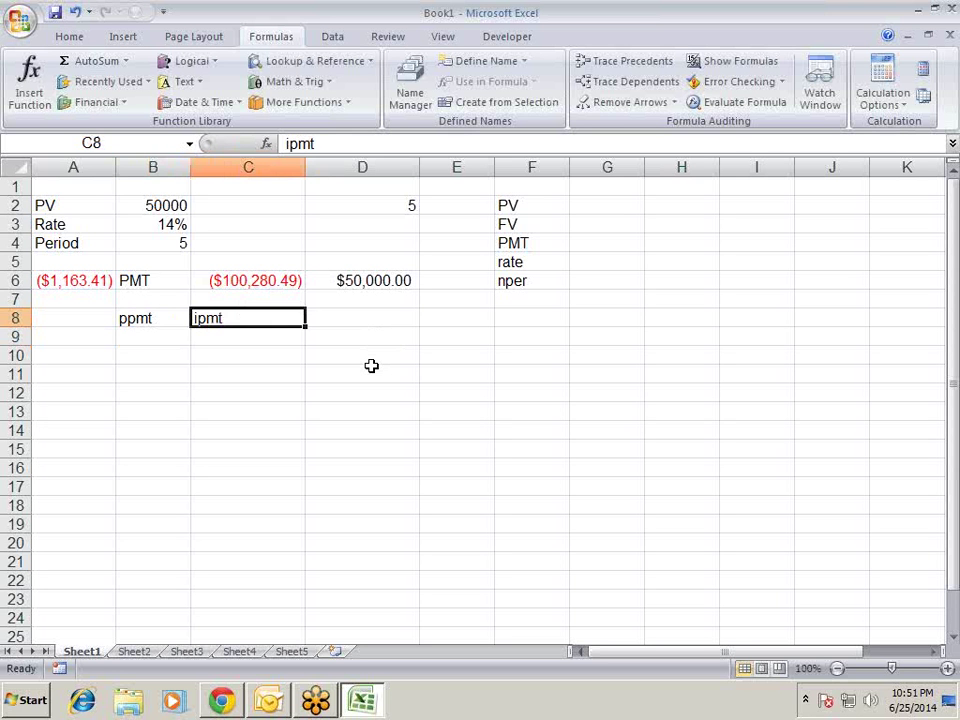
{"action": "key", "text": "Left"}
{"action": "key", "text": "Left"}
- Enter periods 1, 2, 3 in A9:A11 and fill the series down to 60 in A68
{"action": "key", "text": "Down"}
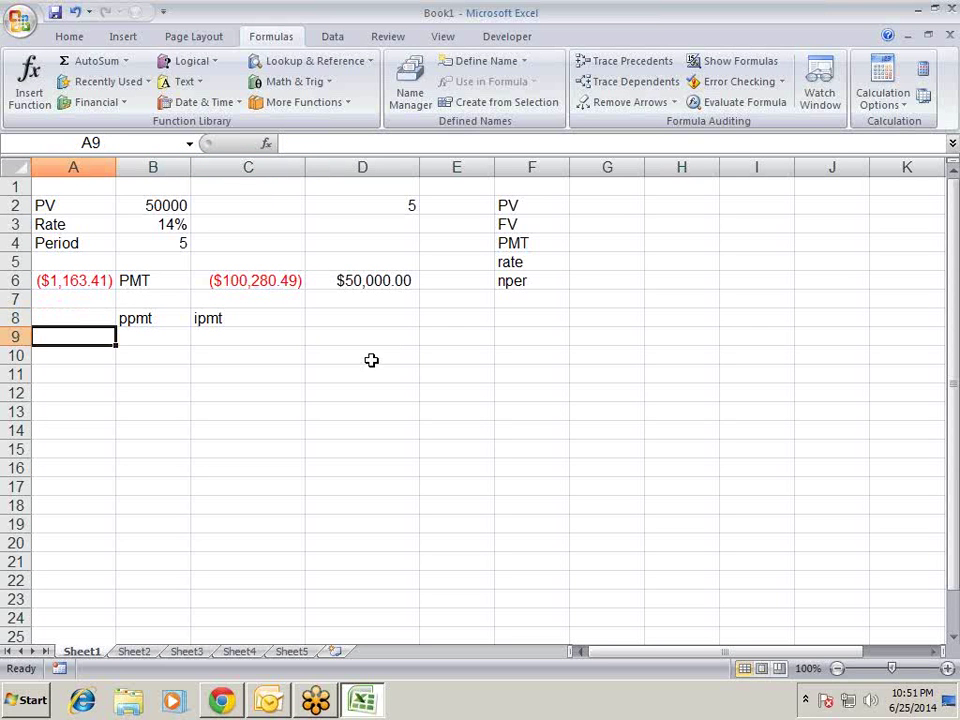
{"action": "type", "text": "1"}
{"action": "key", "text": "Return"}
{"action": "type", "text": "2"}
{"action": "key", "text": "Return"}
{"action": "type", "text": "3"}
{"action": "key", "text": "Return"}
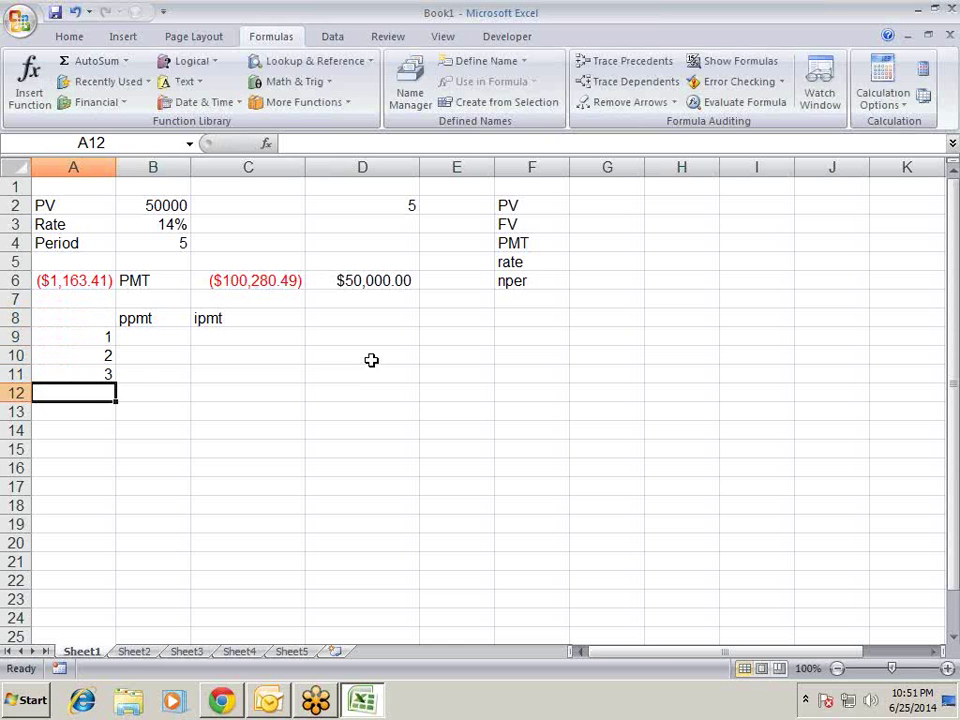
{"action": "left_click_drag", "start_coordinate": [75, 336], "coordinate": [91, 233]}
{"action": "scroll", "coordinate": [197, 365], "scroll_direction": "up", "scroll_amount": 20}
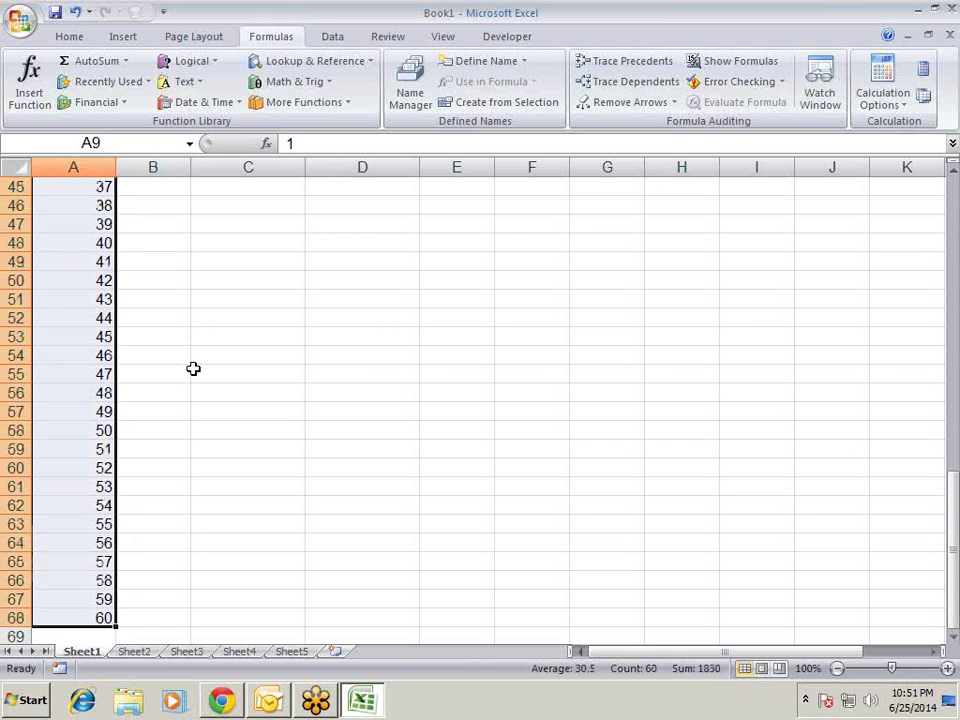
{"action": "left_click_drag", "start_coordinate": [167, 339], "coordinate": [160, 356]}
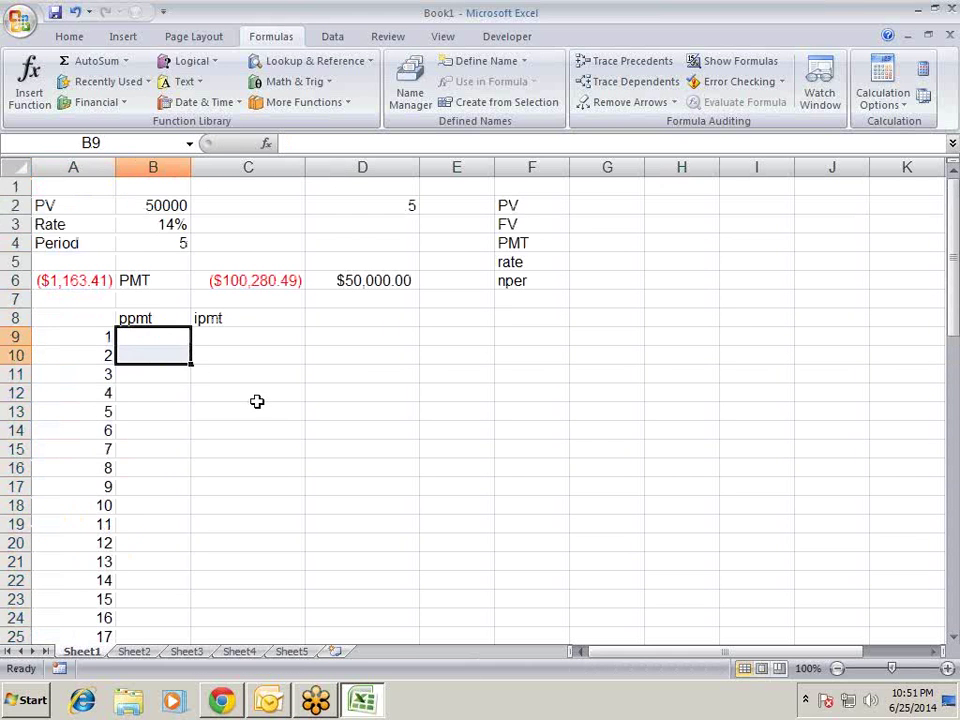
- Start a PPMT formula in B9 with absolute rate $B$3/12 and periods $B$4*12
{"action": "left_click", "coordinate": [178, 339]}
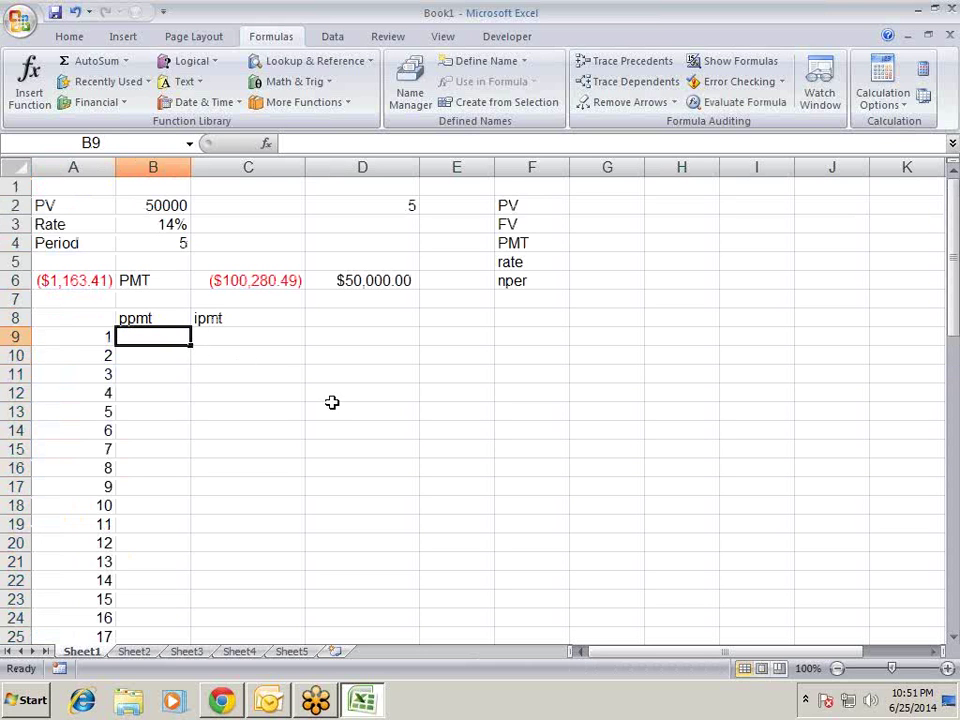
{"action": "type", "text": "=pp"}
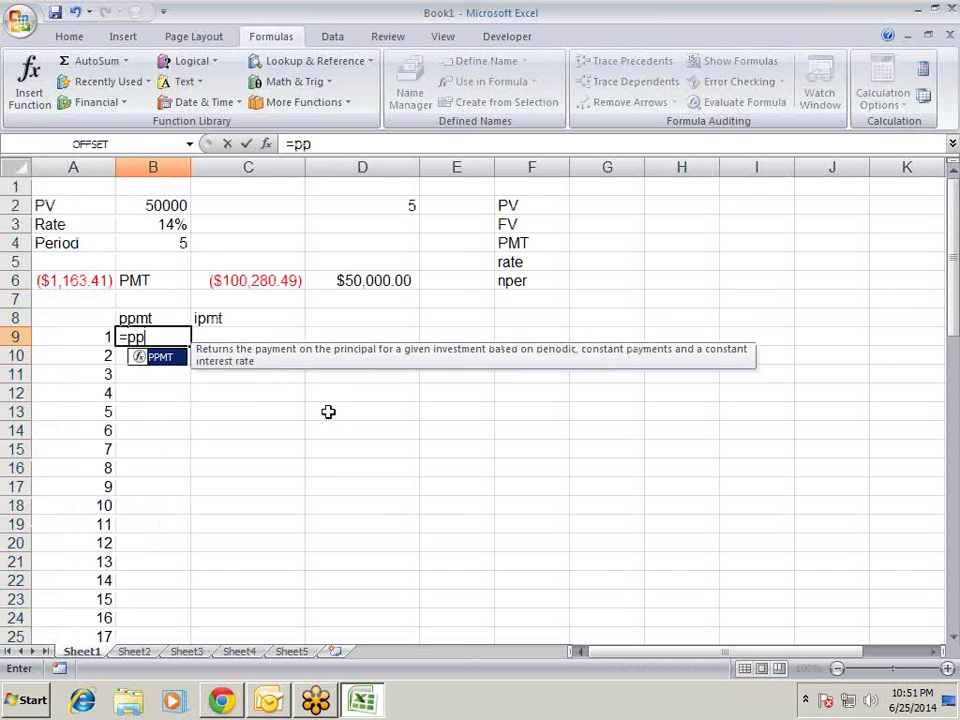
{"action": "key", "text": "Tab"}
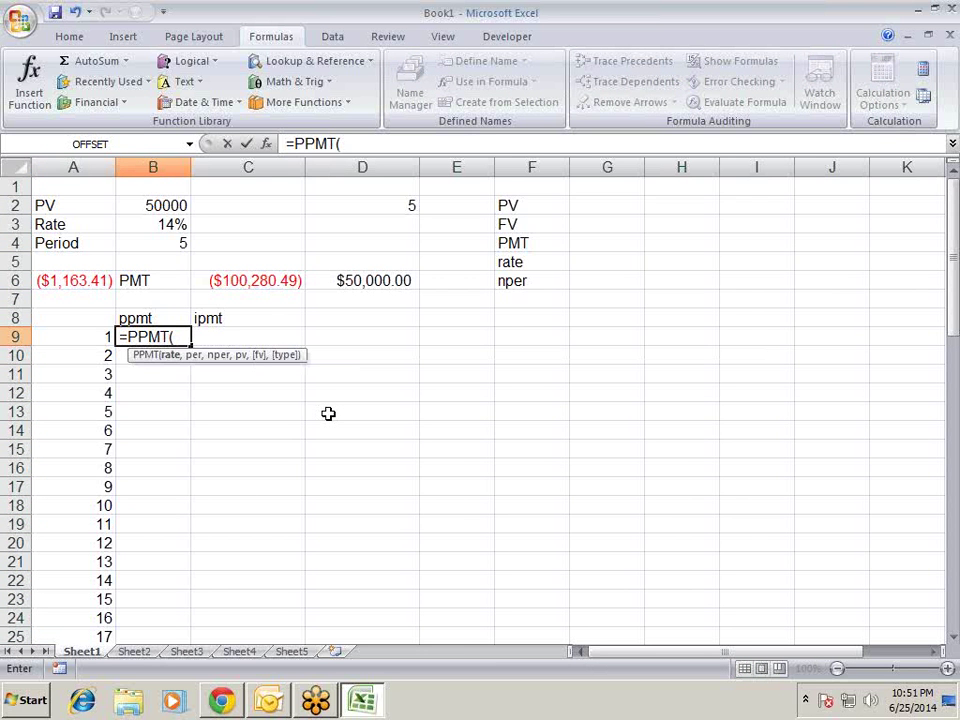
{"action": "key", "text": "Up"}
{"action": "key", "text": "Up"}
{"action": "key", "text": "Up"}
{"action": "key", "text": "Up"}
{"action": "key", "text": "Up"}
{"action": "key", "text": "Up"}
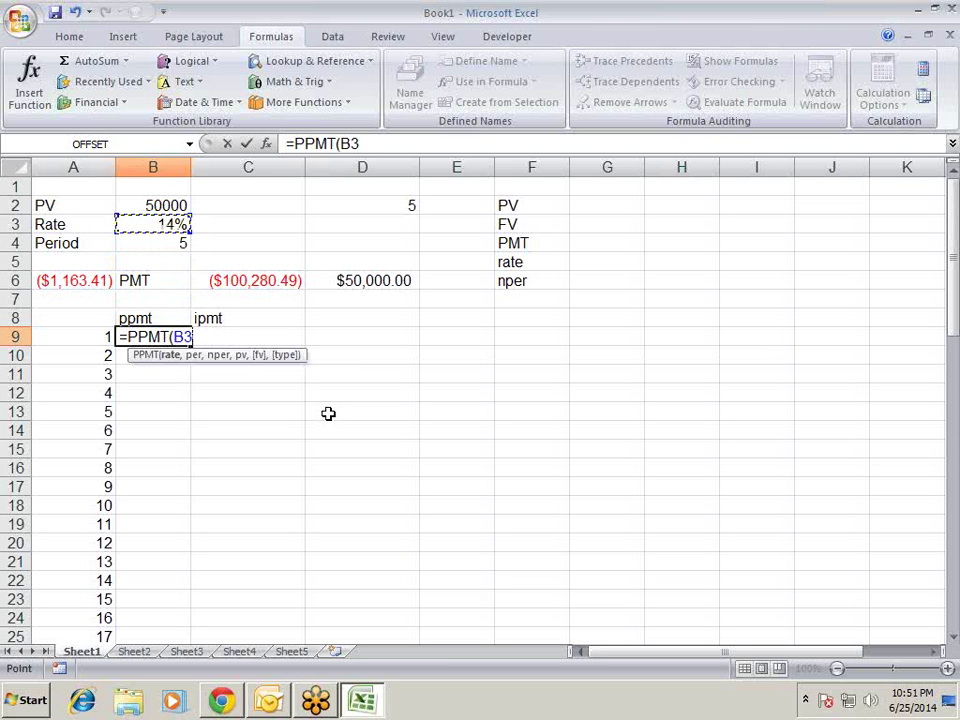
{"action": "key", "text": "F4"}
{"action": "type", "text": "/"}
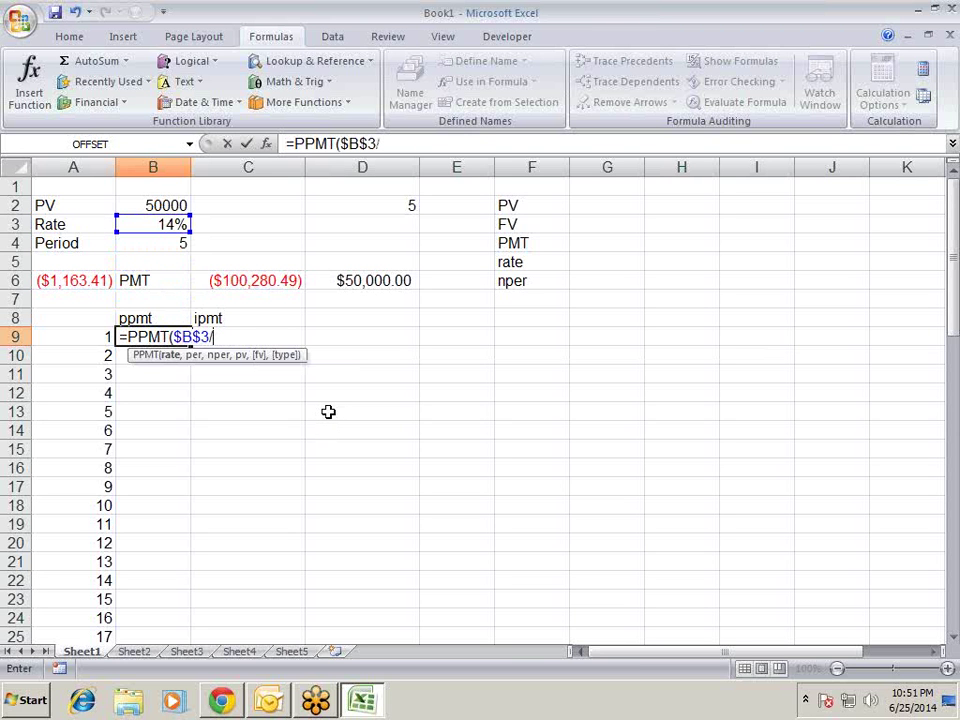
{"action": "type", "text": "12,"}
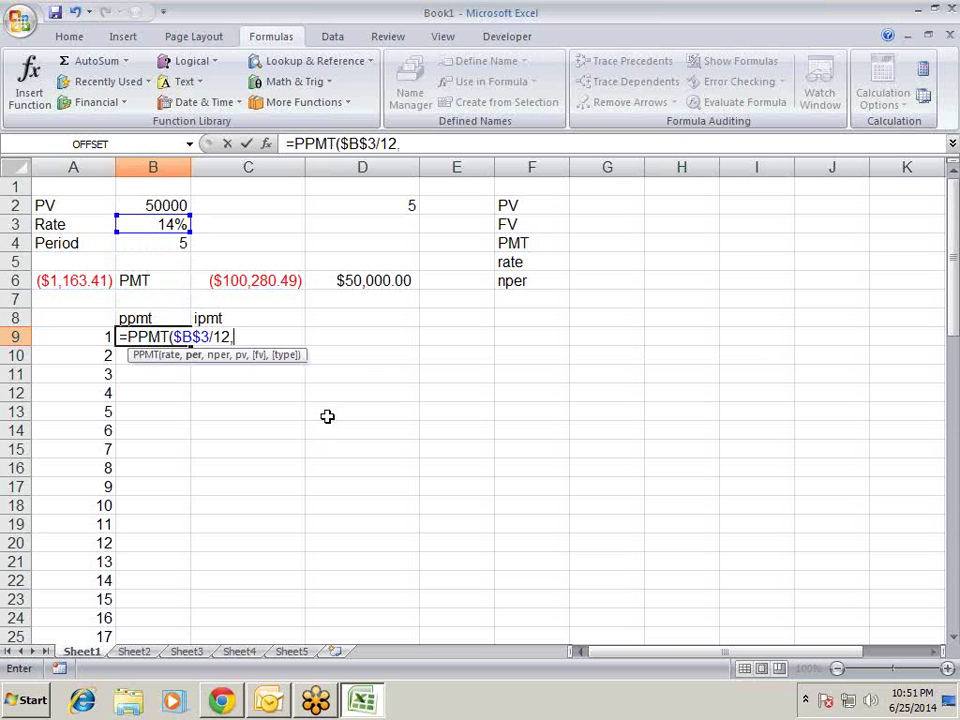
{"action": "key", "text": "Up"}
{"action": "key", "text": "Up"}
{"action": "key", "text": "Up"}
{"action": "key", "text": "Up"}
{"action": "key", "text": "Up"}
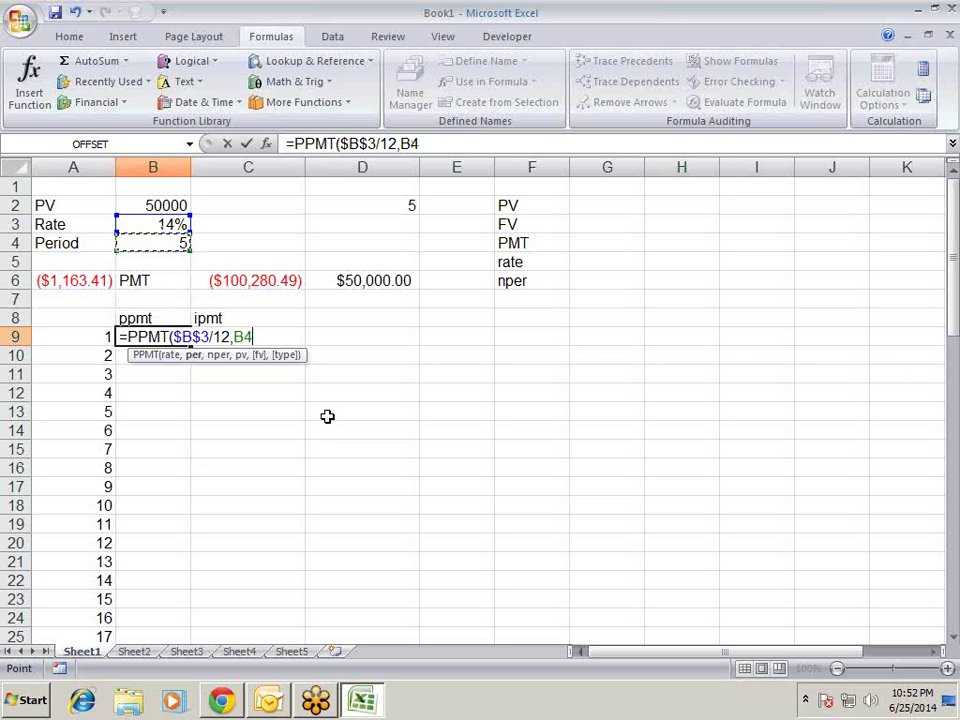
{"action": "key", "text": "F4"}
{"action": "type", "text": "*12"}
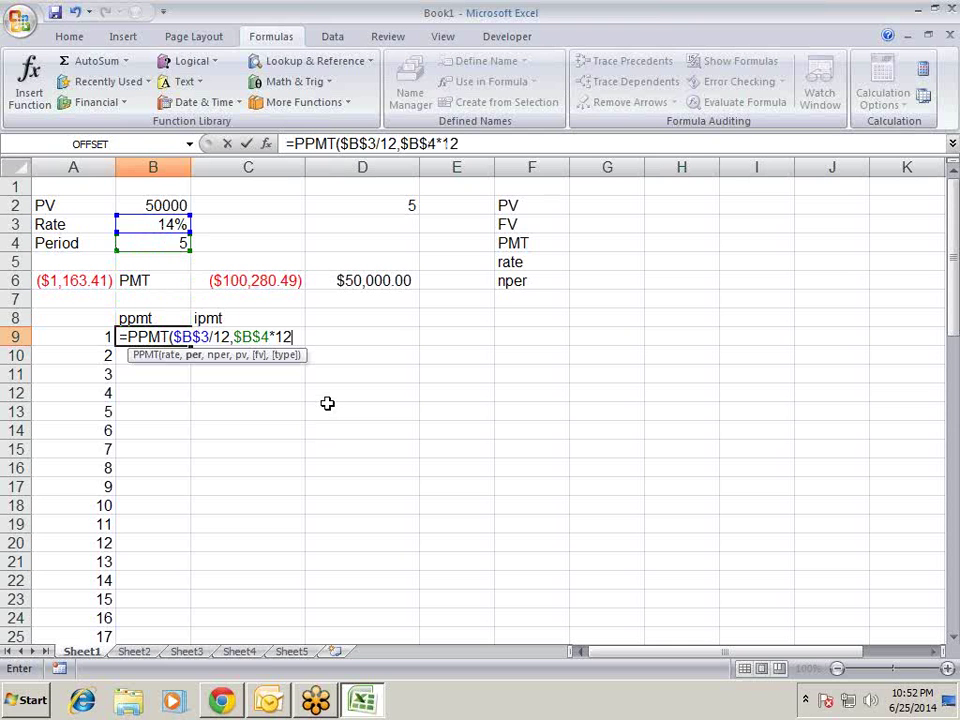
{"action": "type", "text": ","}
- Add $A9 as the period and $B$2 as the loan, completing =PPMT($B$3/12,$A9,$B$4*12,$B$2)
{"action": "left_click", "coordinate": [233, 337]}
{"action": "left_click", "coordinate": [105, 336]}
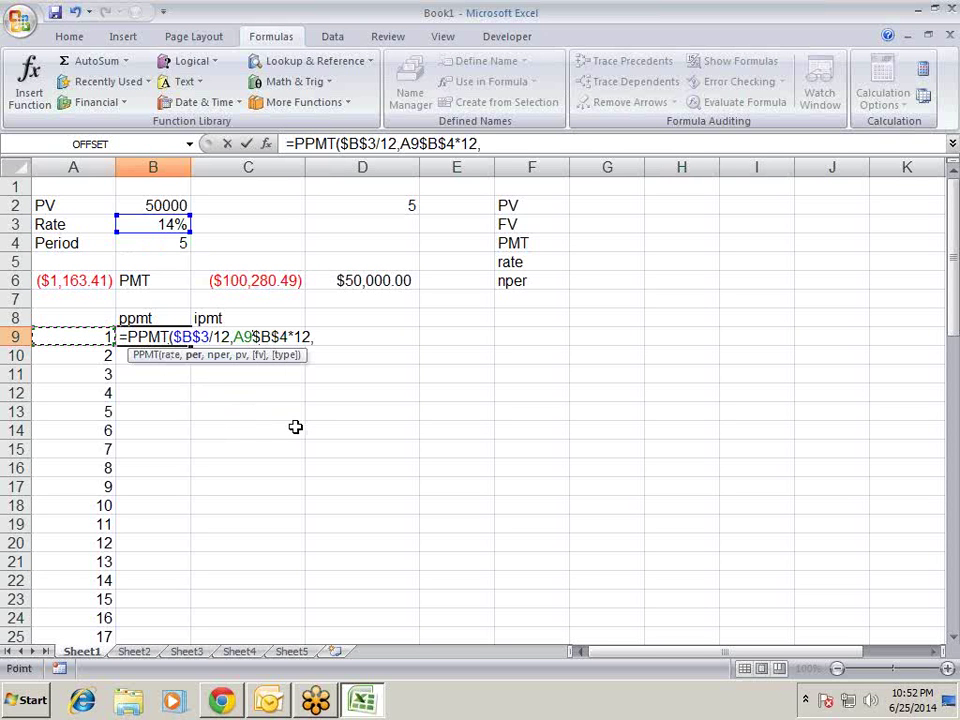
{"action": "type", "text": ","}
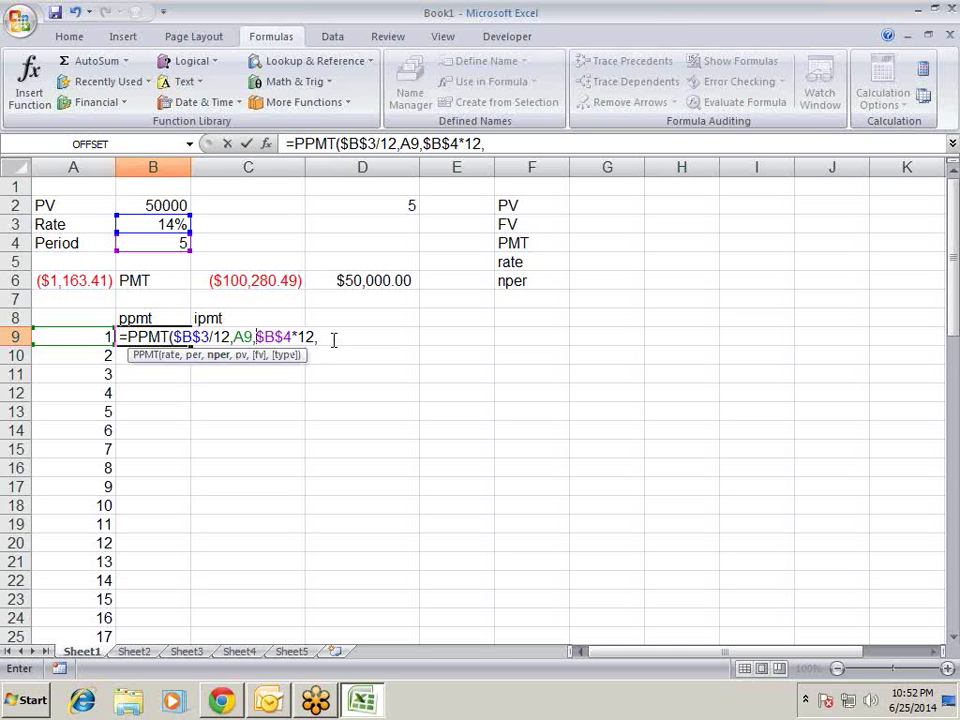
{"action": "left_click", "coordinate": [254, 338]}
{"action": "key", "text": "F4"}
{"action": "key", "text": "F4"}
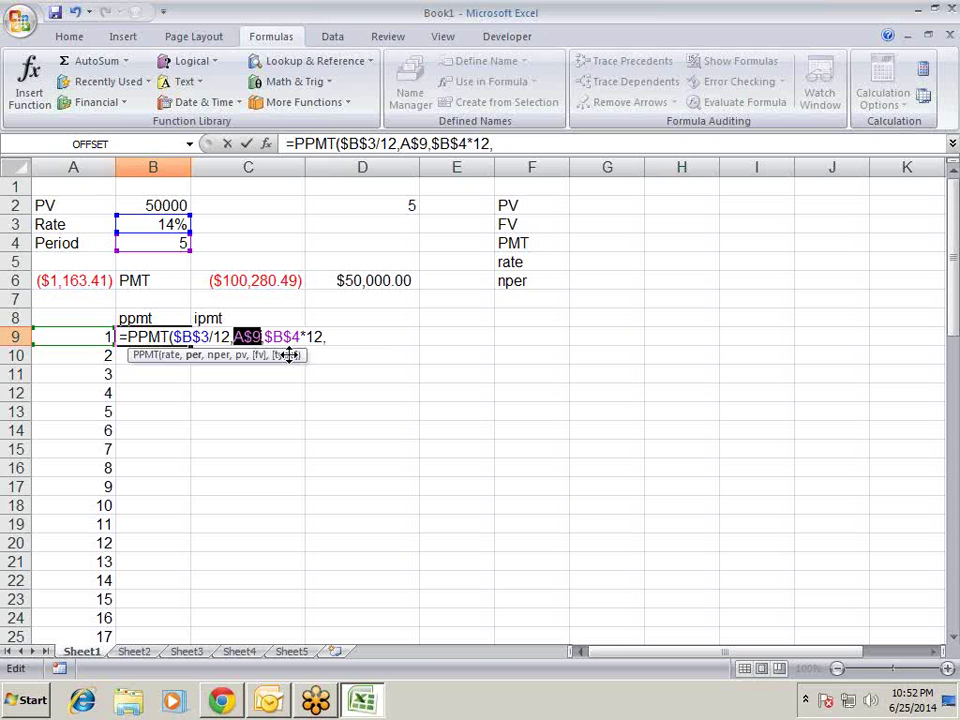
{"action": "key", "text": "F4"}
{"action": "left_click", "coordinate": [328, 338]}
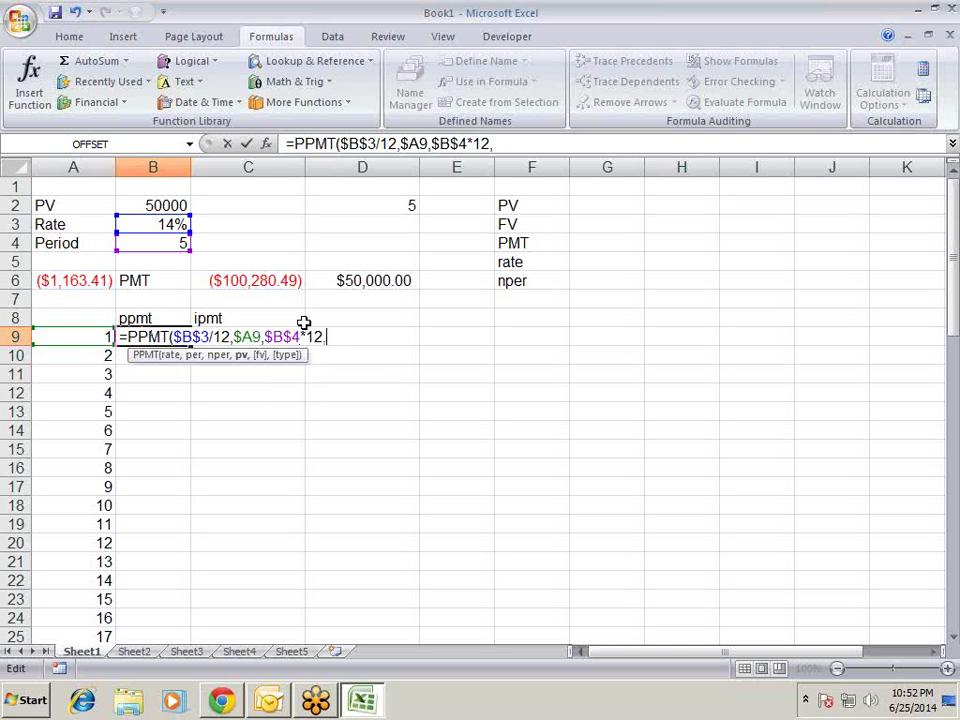
{"action": "left_click", "coordinate": [173, 204]}
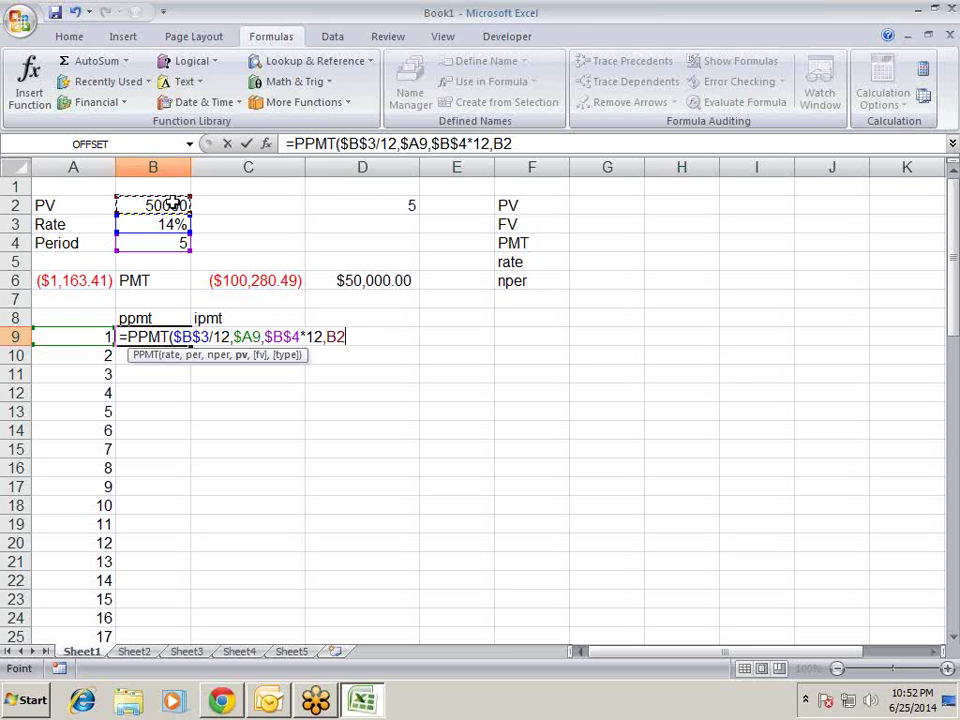
{"action": "key", "text": "F4"}
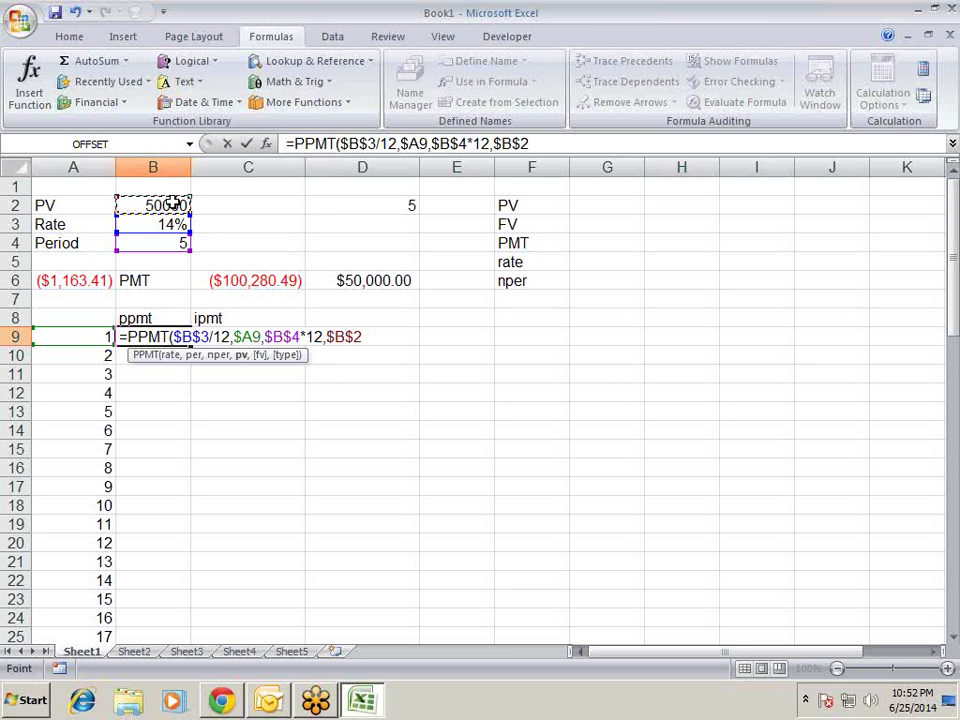
{"action": "type", "text": ")"}
{"action": "key", "text": "Return"}
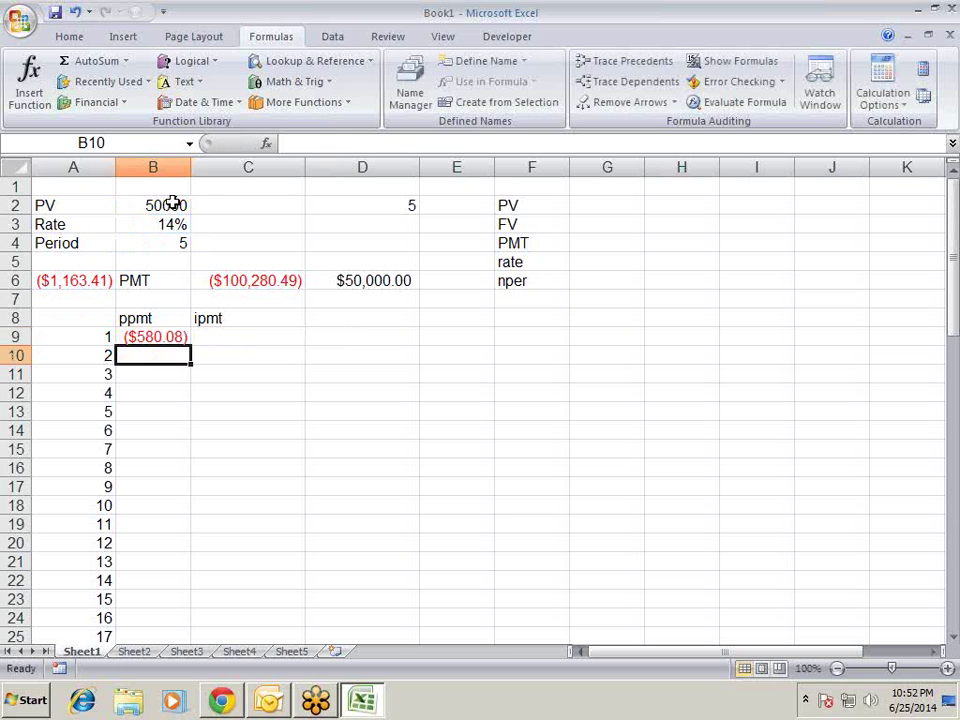
- Copy B9's formula into C9 and change PPMT to IPMT, giving ($583.33) interest
{"action": "key", "text": "Up"}
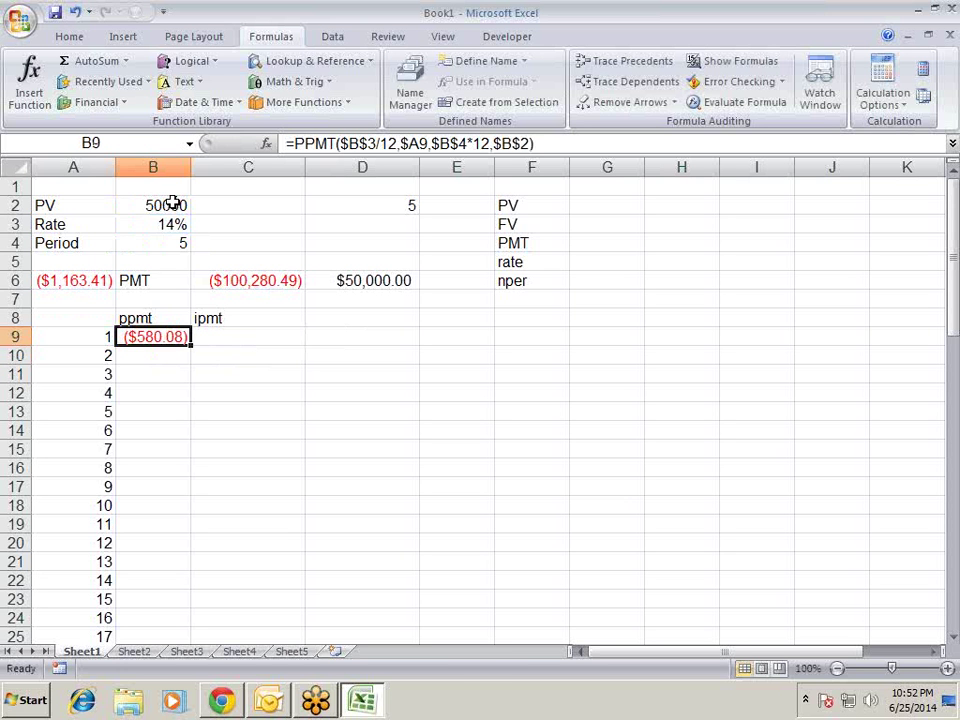
{"action": "key", "text": "ctrl+c"}
{"action": "key", "text": "Right"}
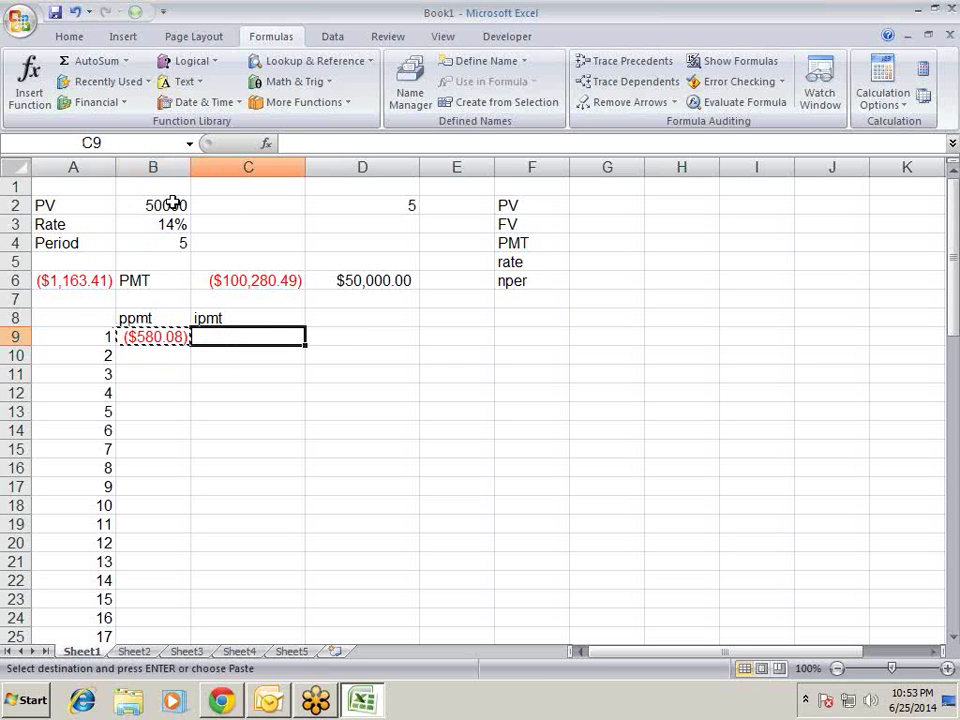
{"action": "key", "text": "Return"}
{"action": "key", "text": "F2"}
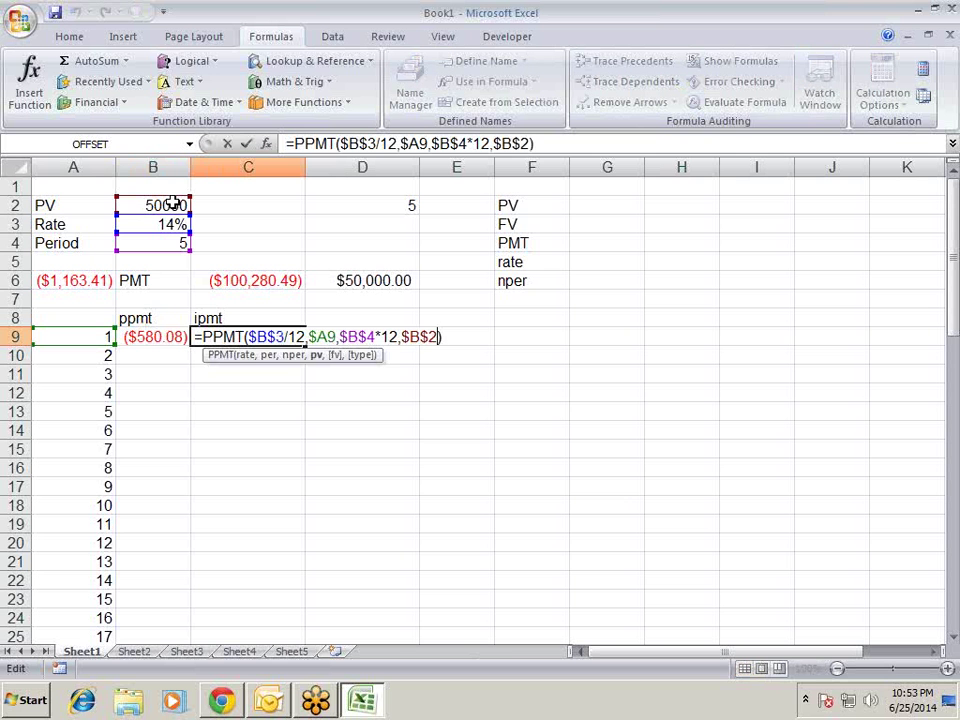
{"action": "key", "text": "BackSpace"}
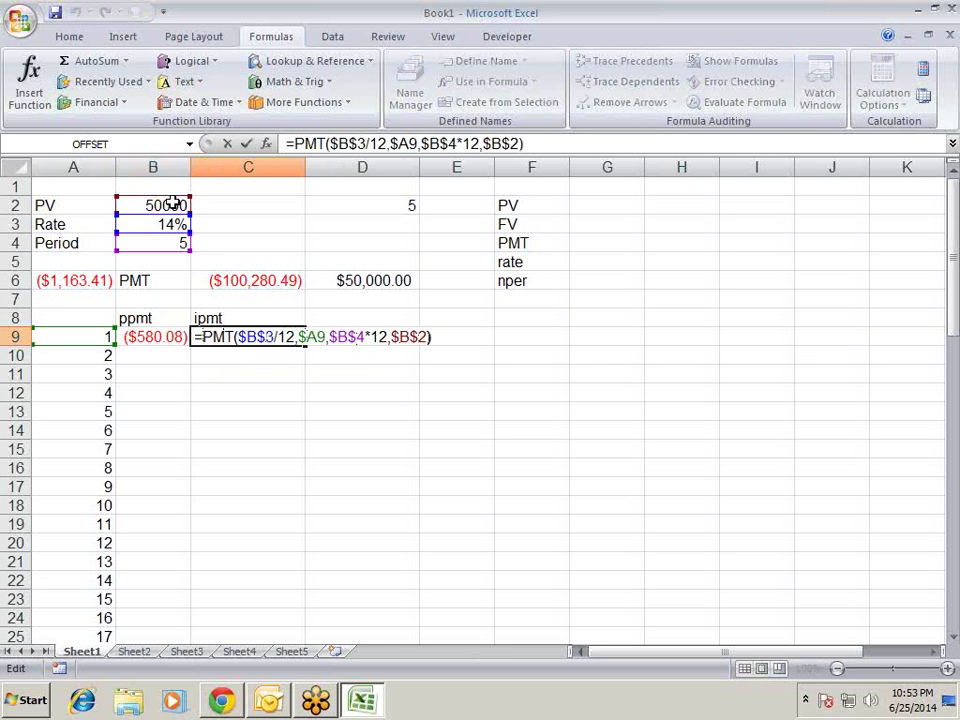
{"action": "type", "text": "I"}
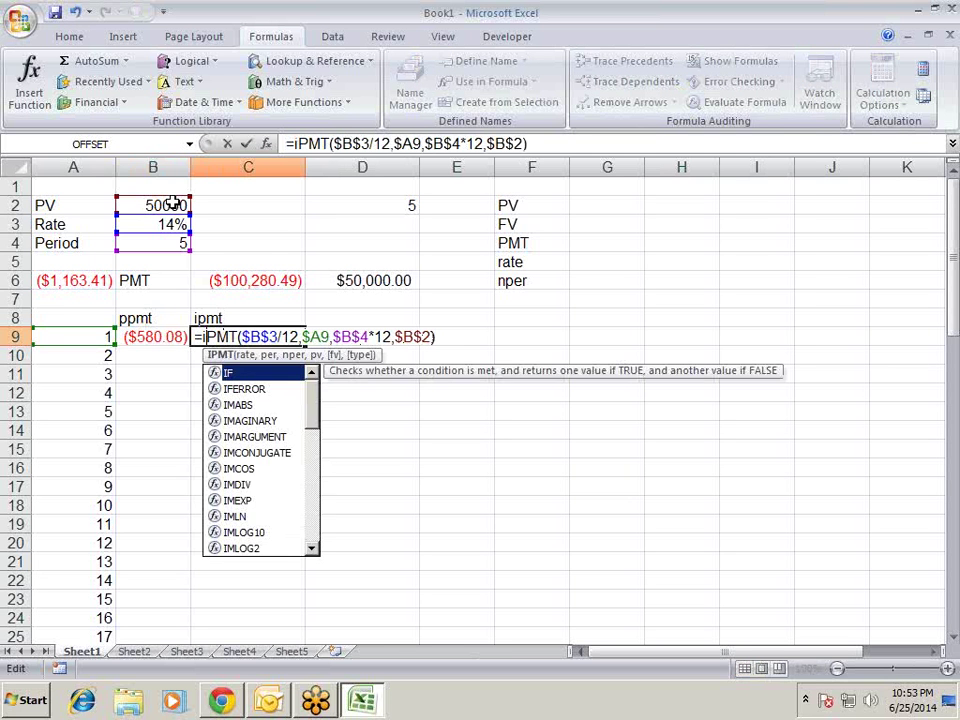
{"action": "key", "text": "Return"}
{"action": "key", "text": "Up"}
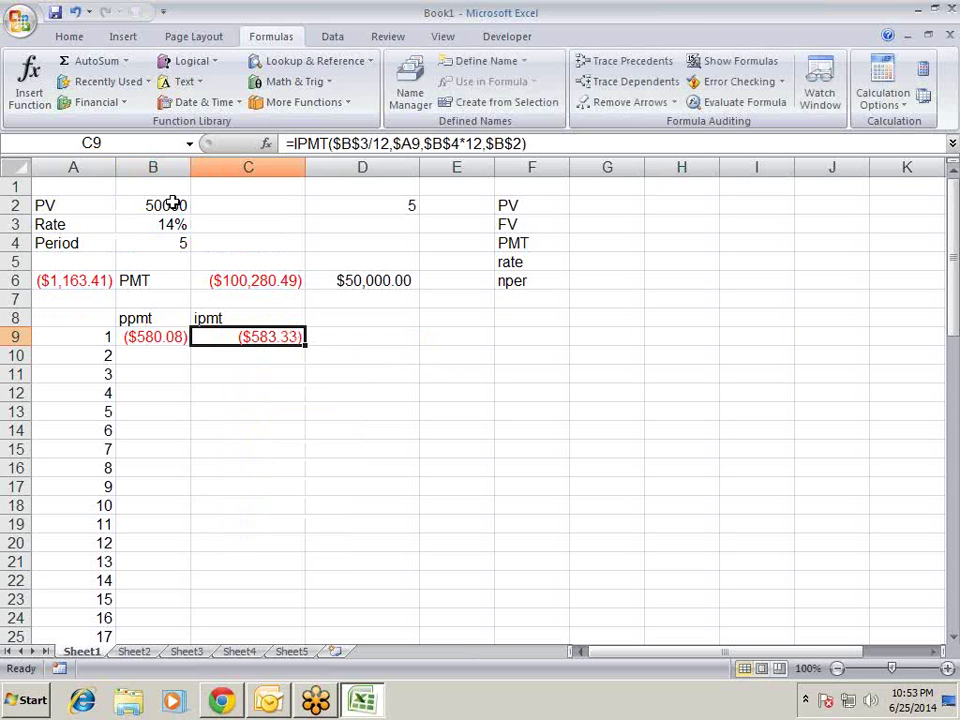
{"action": "key", "text": "Right"}
- Enter =B9+C9 in D9 to total the period-1 payments, ($1,163.41)
{"action": "type", "text": "="}
{"action": "key", "text": "Left"}
{"action": "key", "text": "Left"}
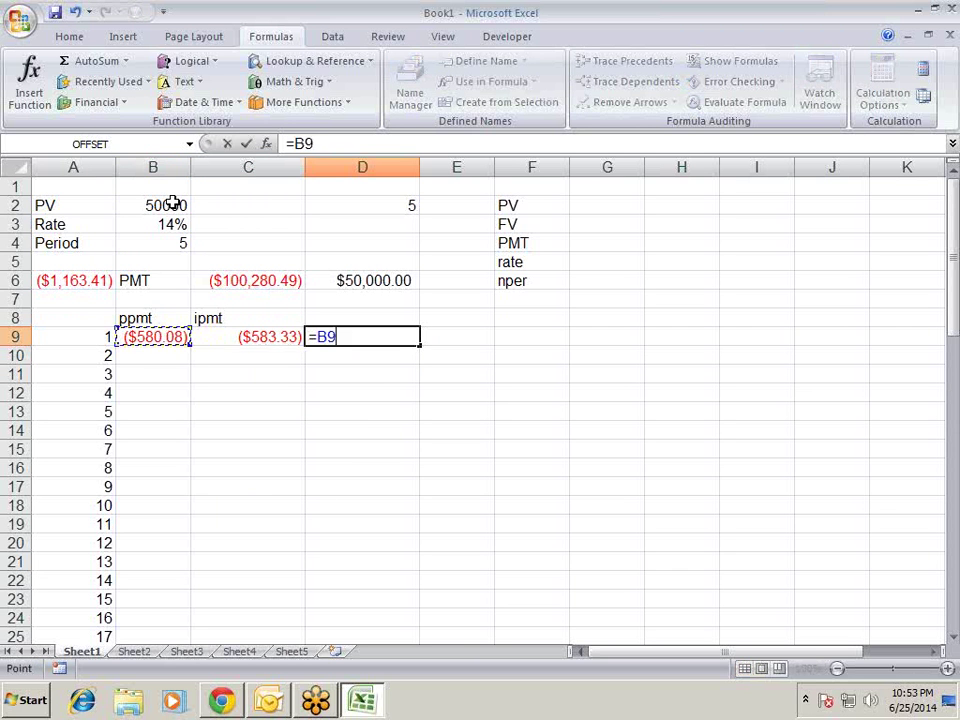
{"action": "type", "text": "+"}
{"action": "key", "text": "Left"}
{"action": "key", "text": "Return"}
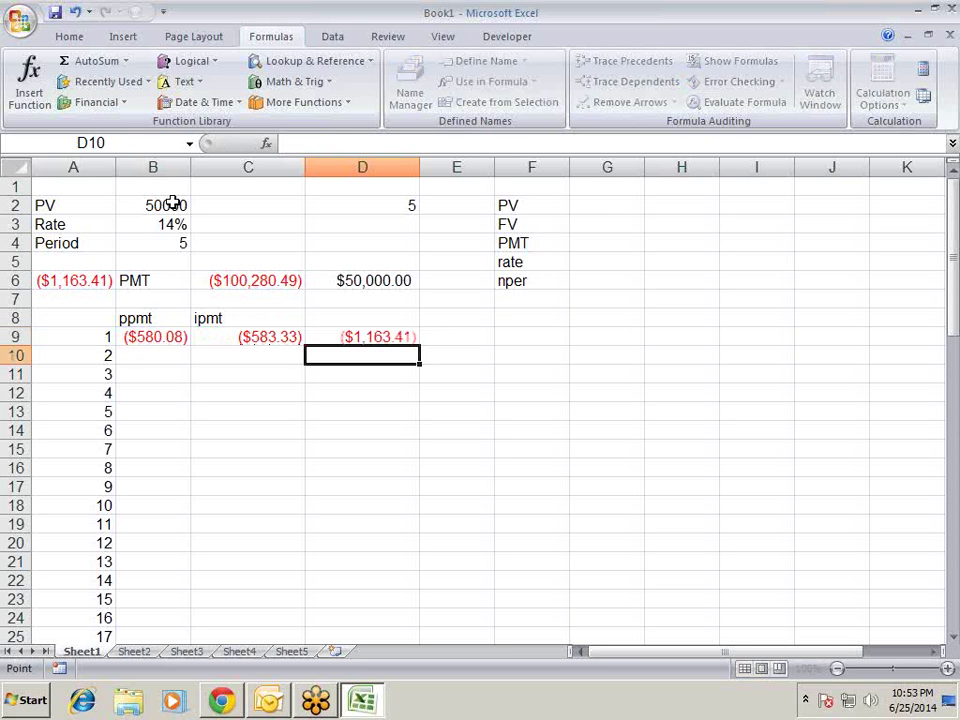
- Label D8 'Total' and select the period-1 formulas in B9:C9
{"action": "key", "text": "Up"}
{"action": "key", "text": "Up"}
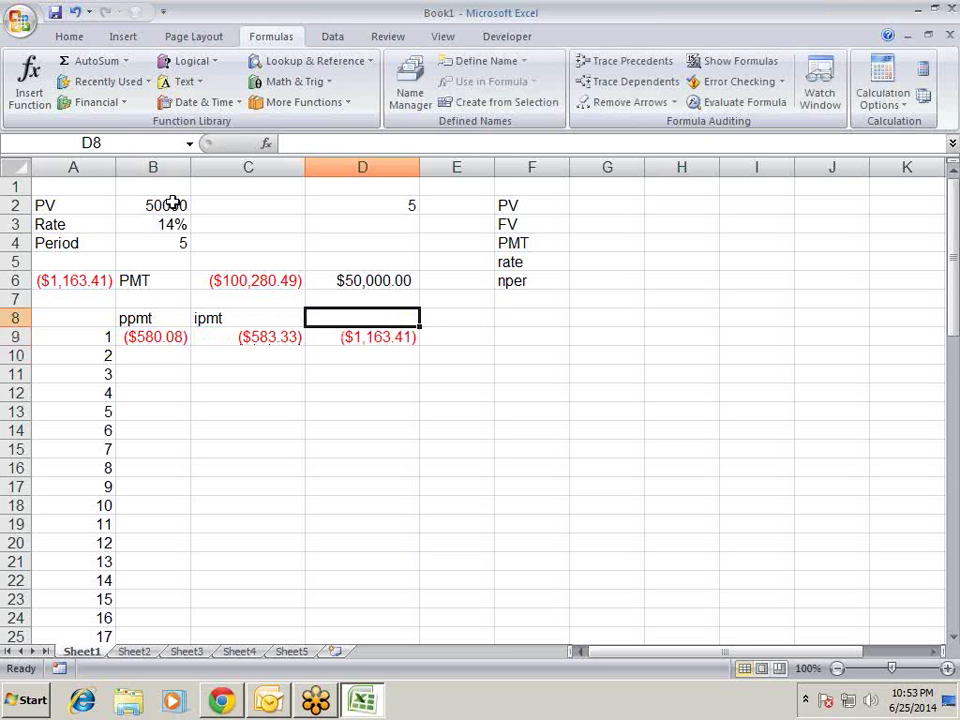
{"action": "type", "text": "Total"}
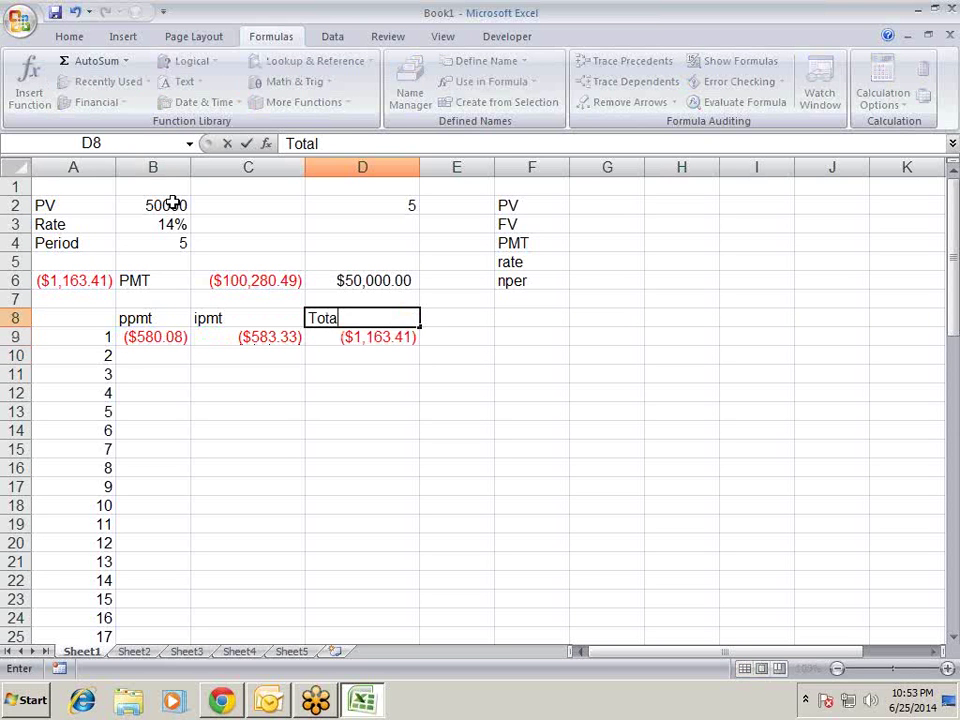
{"action": "key", "text": "Return"}
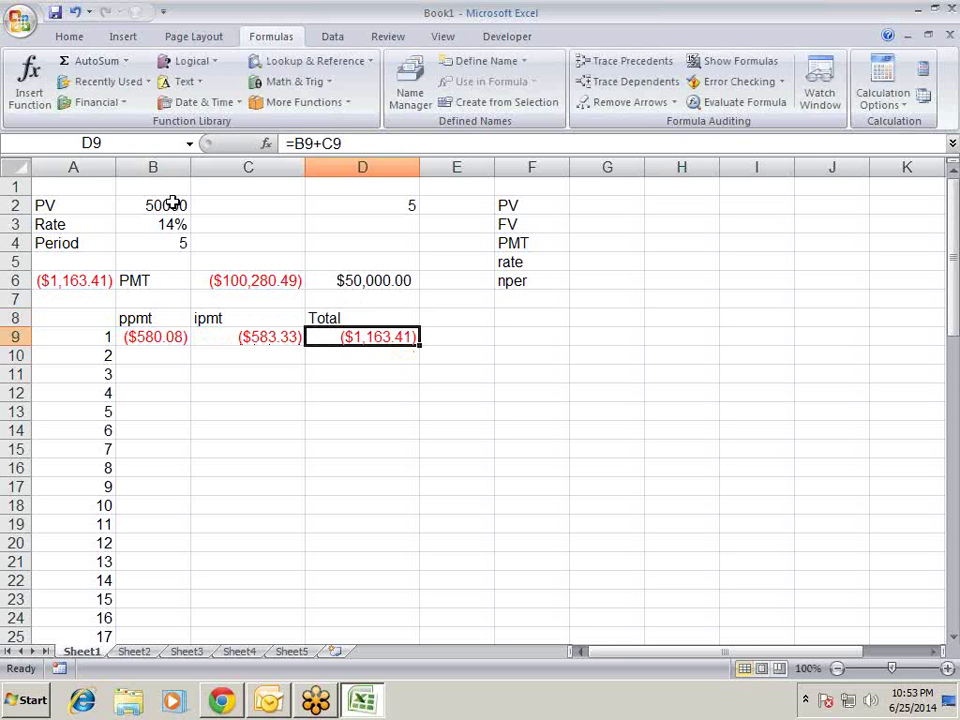
{"action": "key", "text": "Left"}
{"action": "key", "text": "Left"}
{"action": "key", "text": "shift+Right"}
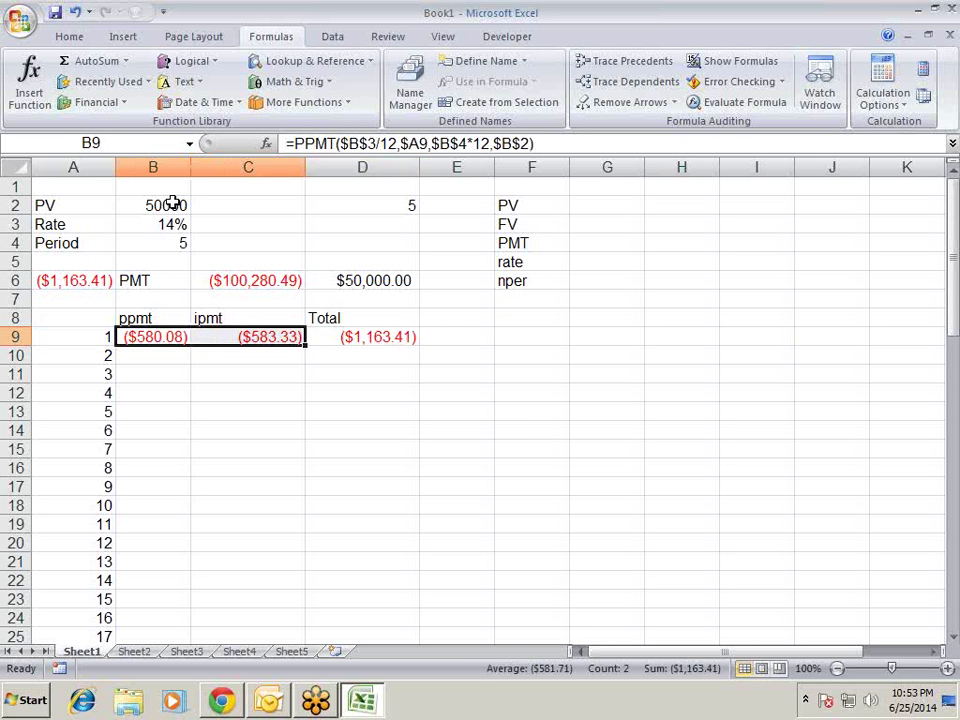
- Fill the ppmt and ipmt formulas down rows 9 to 68 for all 60 periods
{"action": "key", "text": "ctrl+c"}
{"action": "key", "text": "Down"}
{"action": "key", "text": "Left"}
{"action": "key", "text": "Up"}
{"action": "key", "text": "ctrl+Down"}
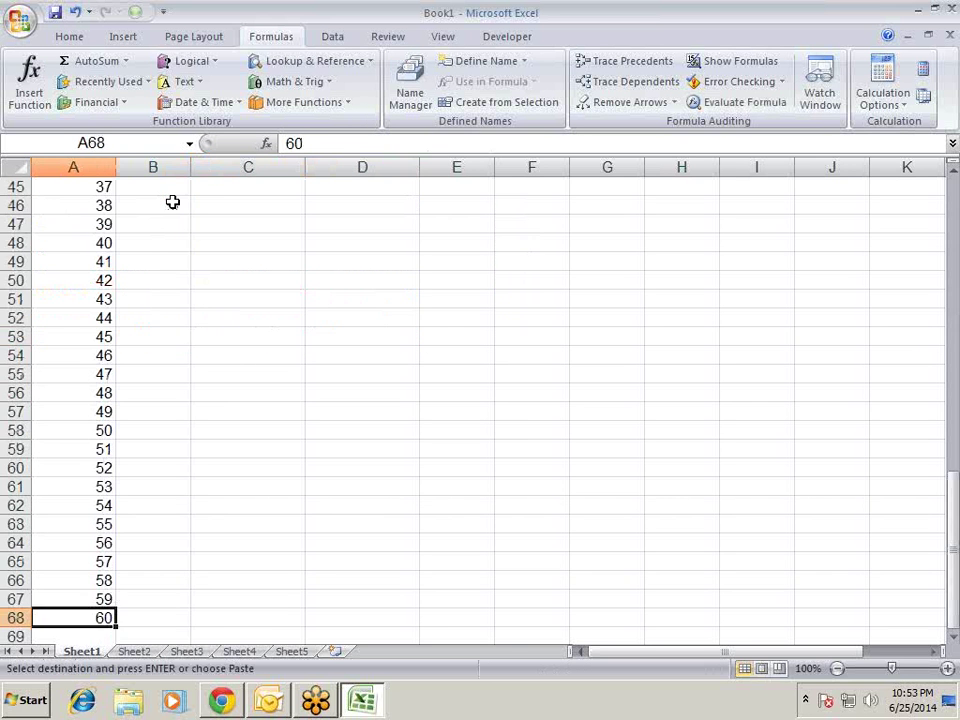
{"action": "key", "text": "Right"}
{"action": "key", "text": "ctrl+shift+Up"}
{"action": "key", "text": "shift+Right"}
{"action": "key", "text": "ctrl+v"}
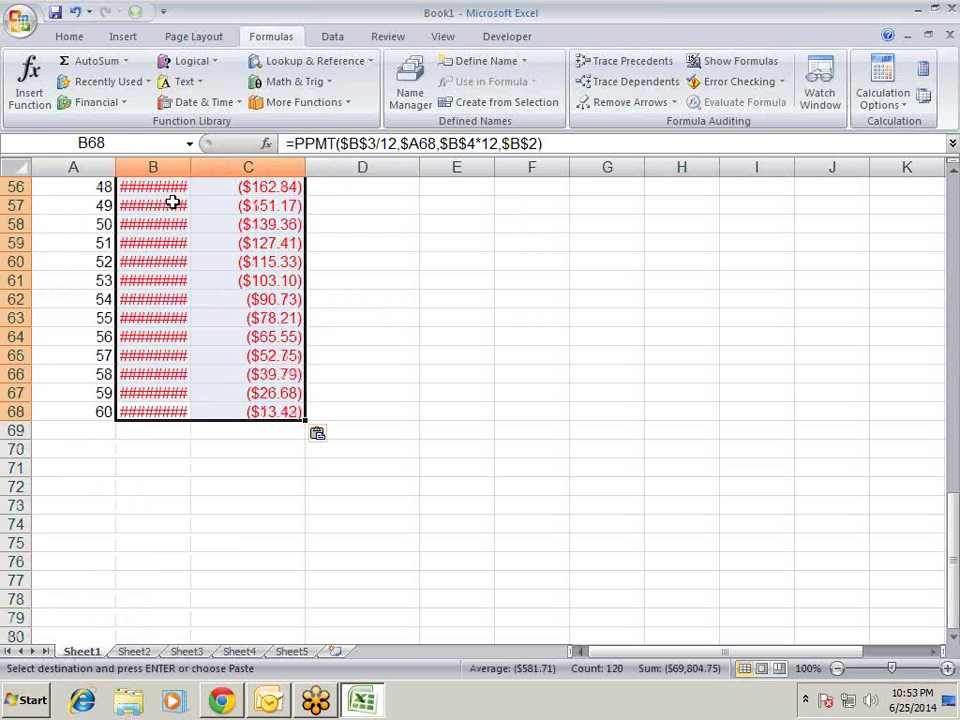
{"action": "key", "text": "Up"}
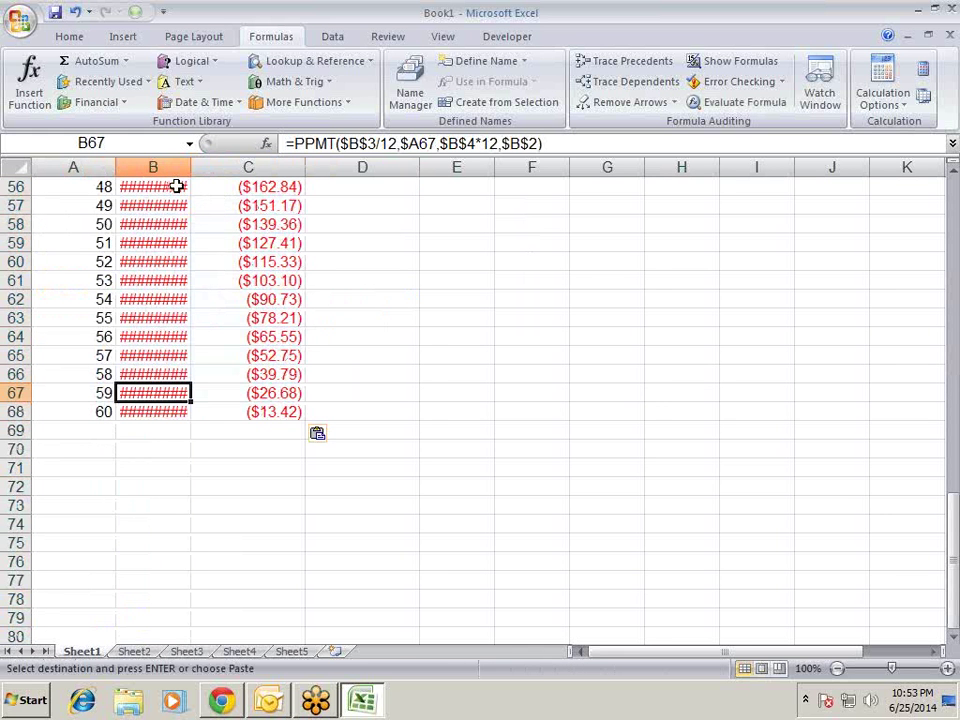
- Autofit column B and fill the Total formula into D9:D68
{"action": "double_click", "coordinate": [191, 175]}
{"action": "left_click", "coordinate": [350, 207]}
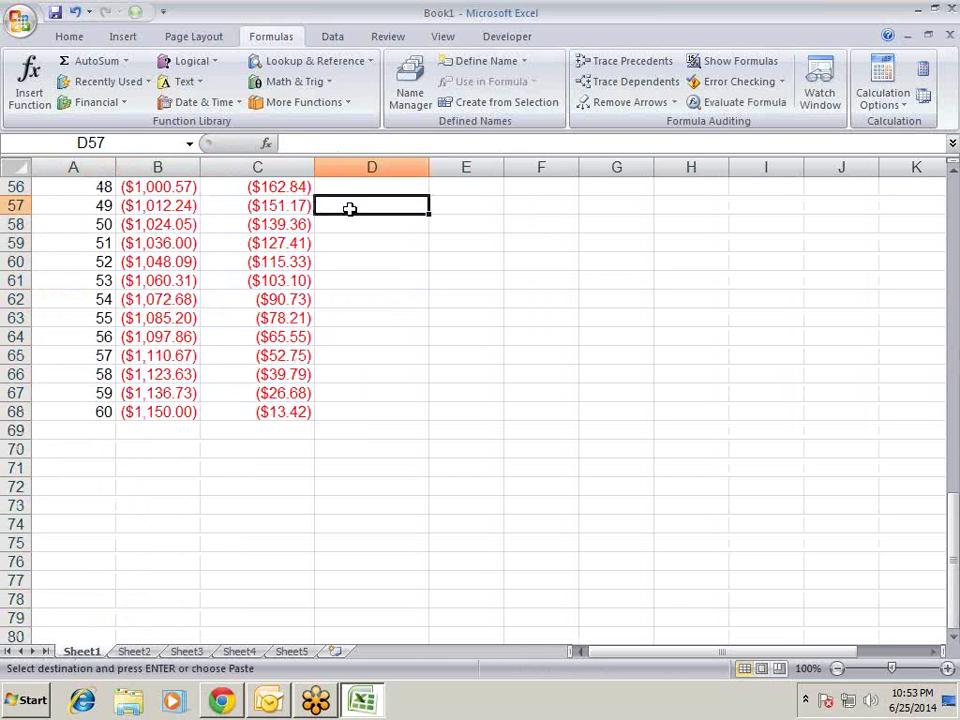
{"action": "key", "text": "ctrl+Up"}
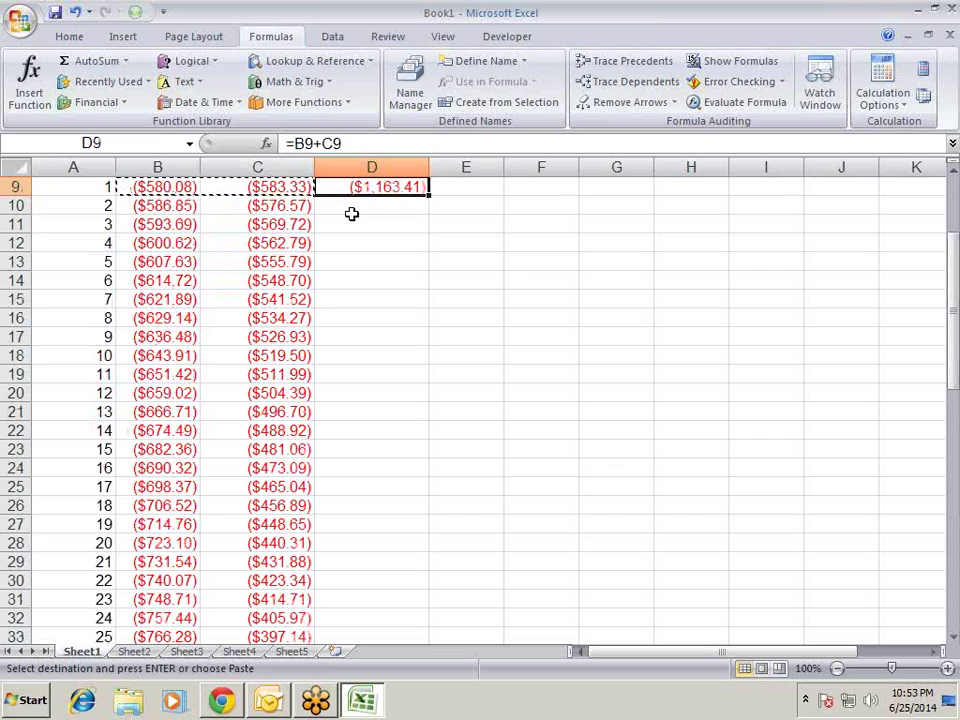
{"action": "key", "text": "Left"}
{"action": "key", "text": "ctrl+Down"}
{"action": "key", "text": "Right"}
{"action": "key", "text": "ctrl+shift+Up"}
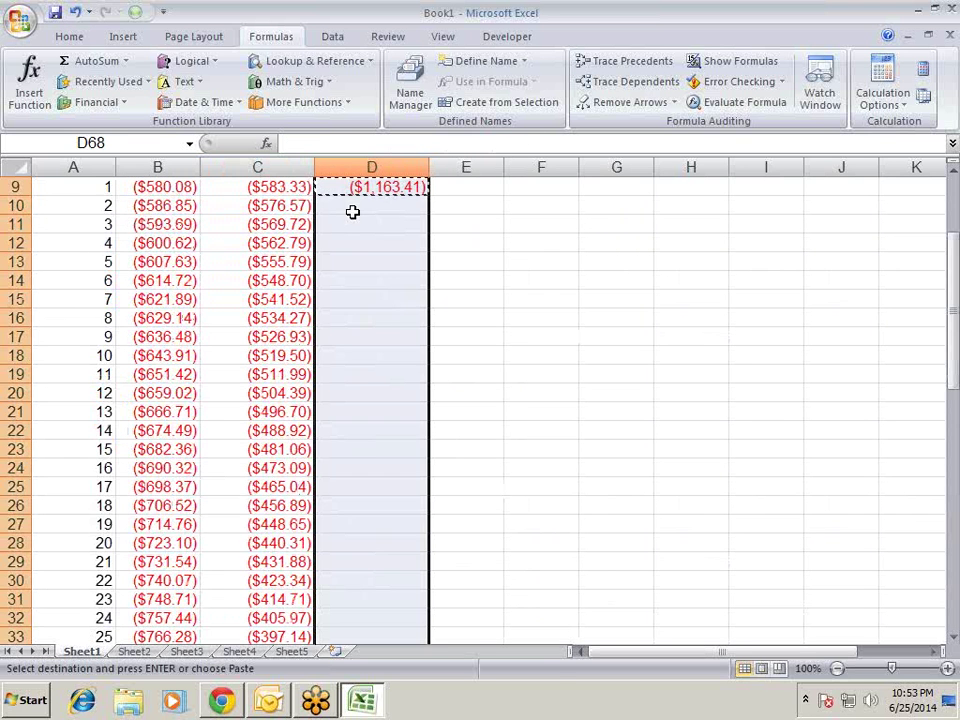
{"action": "key", "text": "ctrl+v"}
{"action": "key", "text": "Up"}
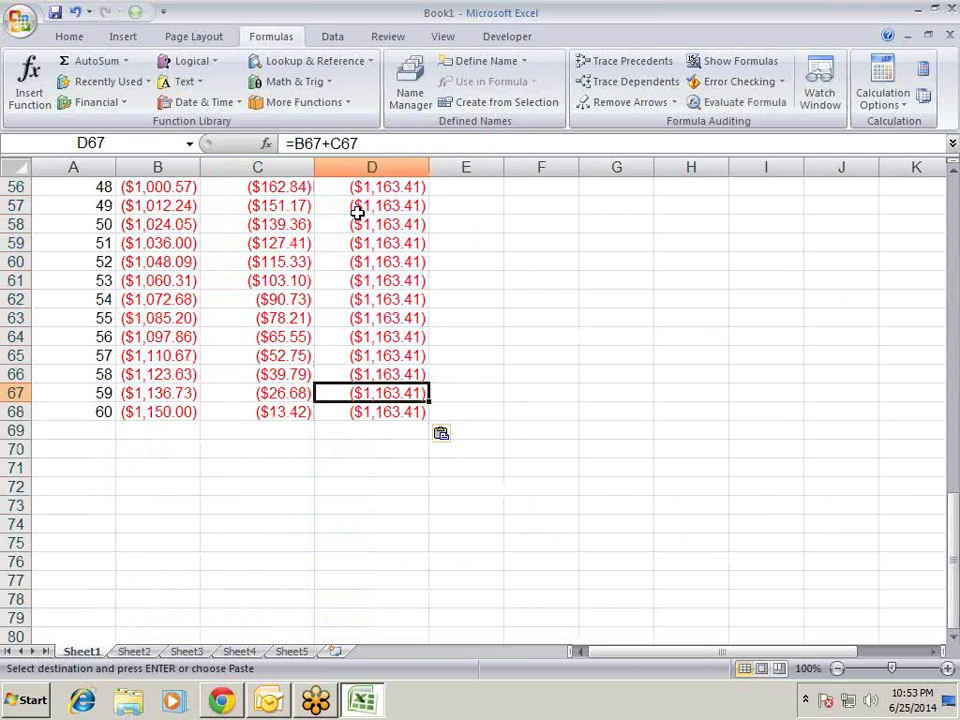
{"action": "key", "text": "ctrl+Up"}
{"action": "key", "text": "ctrl+Up"}
{"action": "key", "text": "ctrl+Up"}
{"action": "key", "text": "Escape"}
{"action": "key", "text": "Down"}
{"action": "key", "text": "Down"}
{"action": "key", "text": "Down"}
{"action": "key", "text": "Down"}
{"action": "key", "text": "Down"}
{"action": "key", "text": "Down"}
{"action": "key", "text": "Down"}
{"action": "key", "text": "Down"}
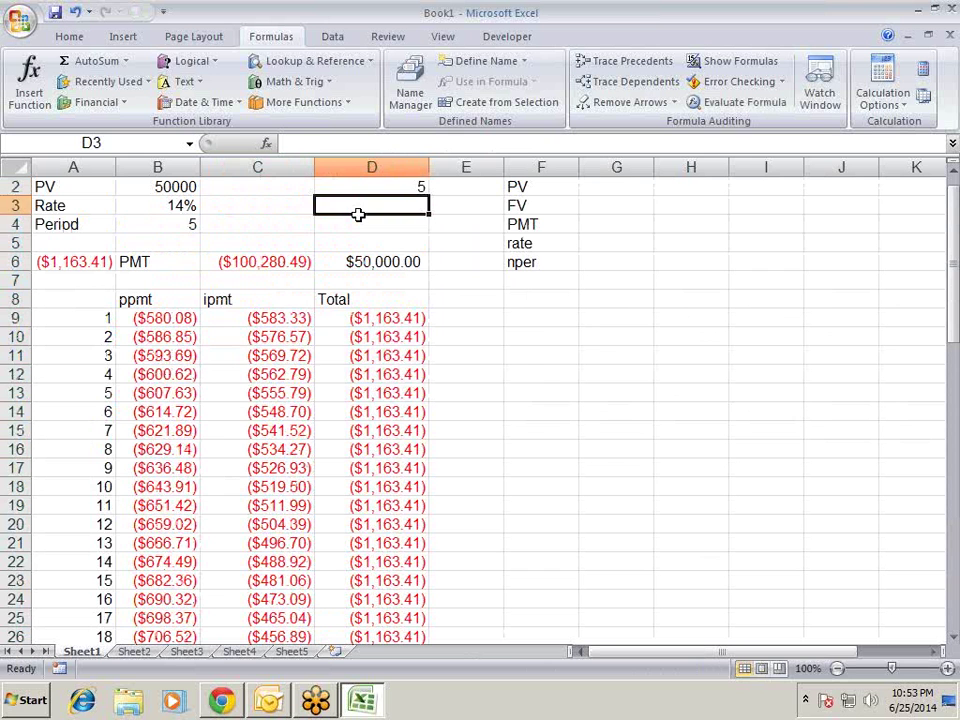
{"action": "key", "text": "Down"}
{"action": "key", "text": "Down"}
{"action": "key", "text": "Down"}
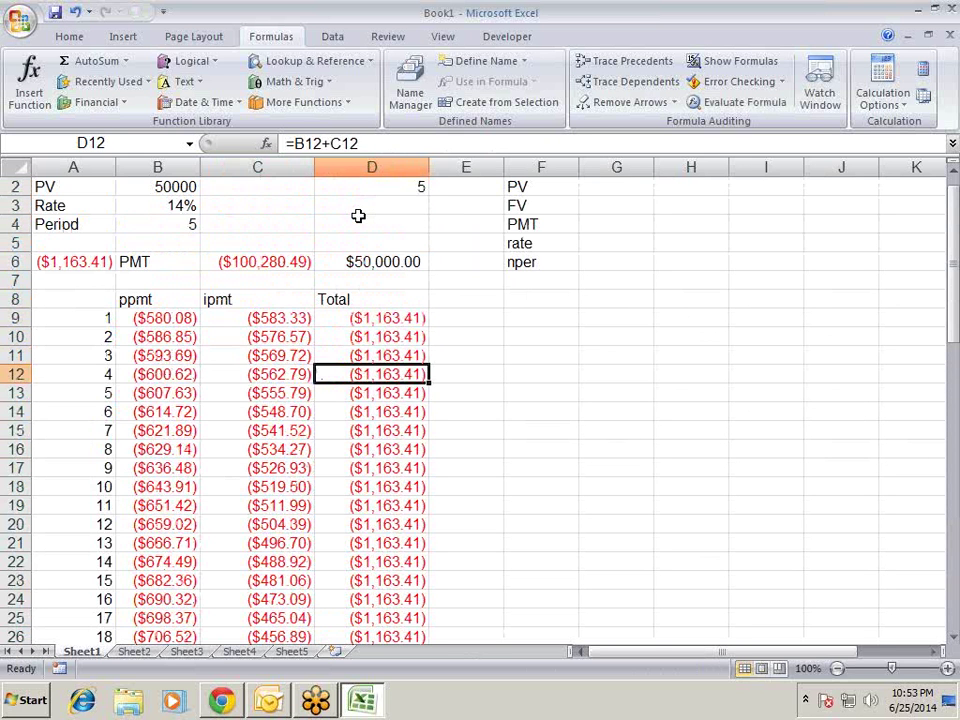
{"action": "key", "text": "Left"}
{"action": "key", "text": "Left"}
{"action": "key", "text": "Up"}
{"action": "key", "text": "Up"}
{"action": "key", "text": "Up"}
{"action": "key", "text": "Up"}
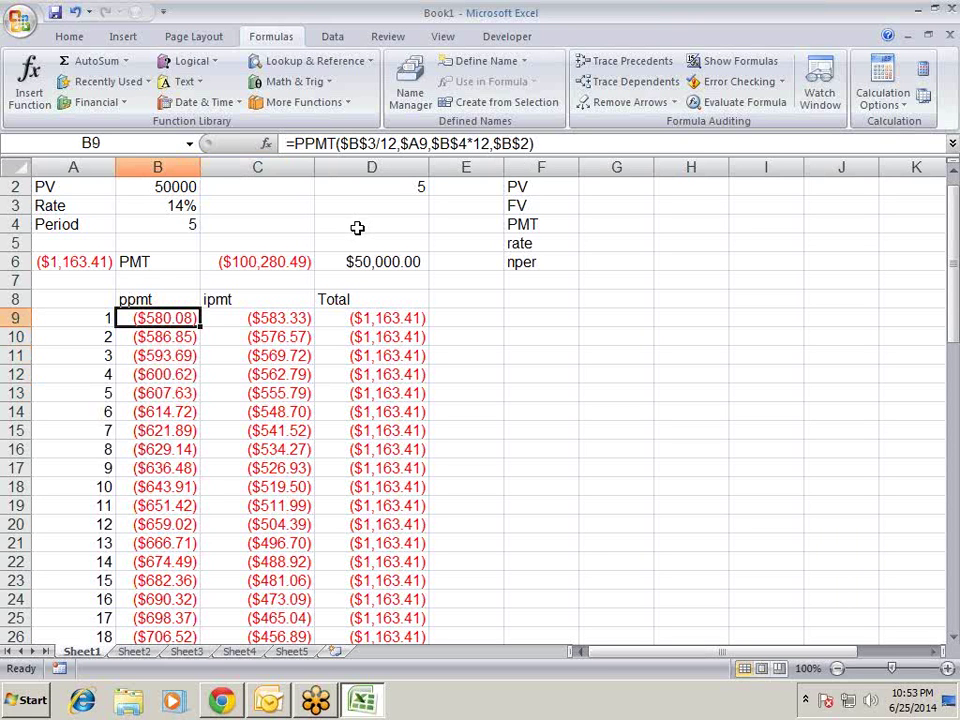
{"action": "key", "text": "Right"}
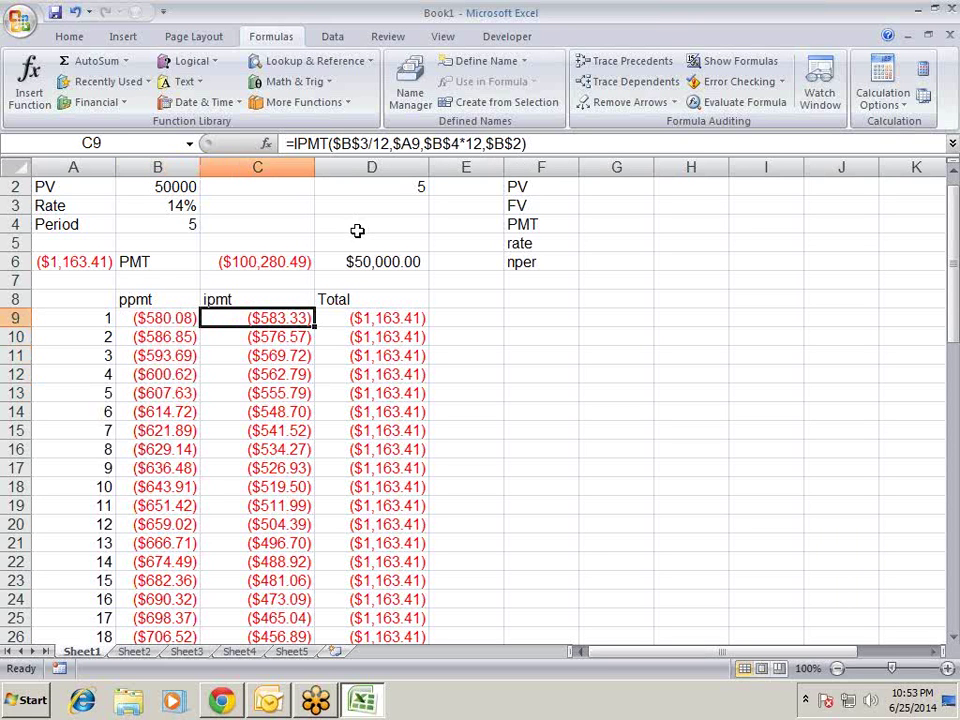
{"action": "key", "text": "Left"}
{"action": "key", "text": "Down"}
{"action": "key", "text": "Right"}
{"action": "key", "text": "Down"}
{"action": "key", "text": "Down"}
{"action": "key", "text": "Down"}
{"action": "key", "text": "Down"}
{"action": "key", "text": "Down"}
{"action": "key", "text": "Down"}
{"action": "key", "text": "Down"}
{"action": "key", "text": "Down"}
{"action": "key", "text": "Down"}
{"action": "key", "text": "Down"}
{"action": "key", "text": "Down"}
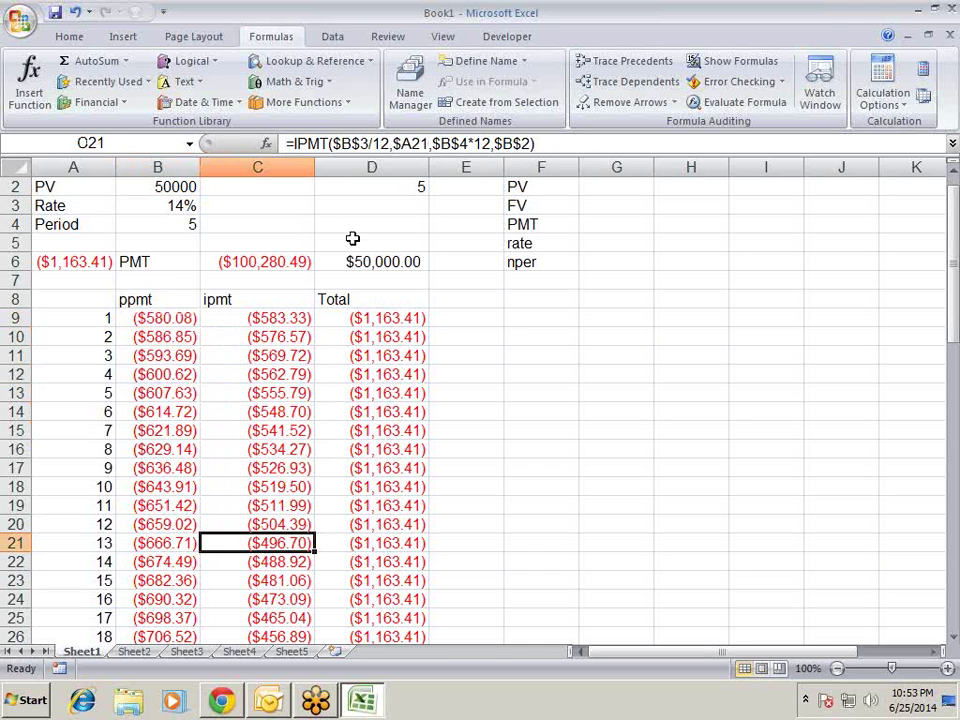
{"action": "key", "text": "Up"}
{"action": "key", "text": "Up"}
{"action": "key", "text": "Up"}
{"action": "key", "text": "Up"}
{"action": "key", "text": "Up"}
{"action": "key", "text": "Up"}
{"action": "key", "text": "Up"}
{"action": "key", "text": "Up"}
{"action": "key", "text": "Up"}
{"action": "key", "text": "Up"}
{"action": "key", "text": "Up"}
{"action": "key", "text": "Up"}
{"action": "key", "text": "Down"}
{"action": "key", "text": "Down"}
{"action": "key", "text": "Down"}
{"action": "key", "text": "Down"}
{"action": "key", "text": "Down"}
{"action": "key", "text": "Down"}
{"action": "key", "text": "Down"}
{"action": "key", "text": "Down"}
{"action": "key", "text": "Down"}
{"action": "key", "text": "Down"}
{"action": "key", "text": "Down"}
{"action": "key", "text": "Down"}
{"action": "key", "text": "Down"}
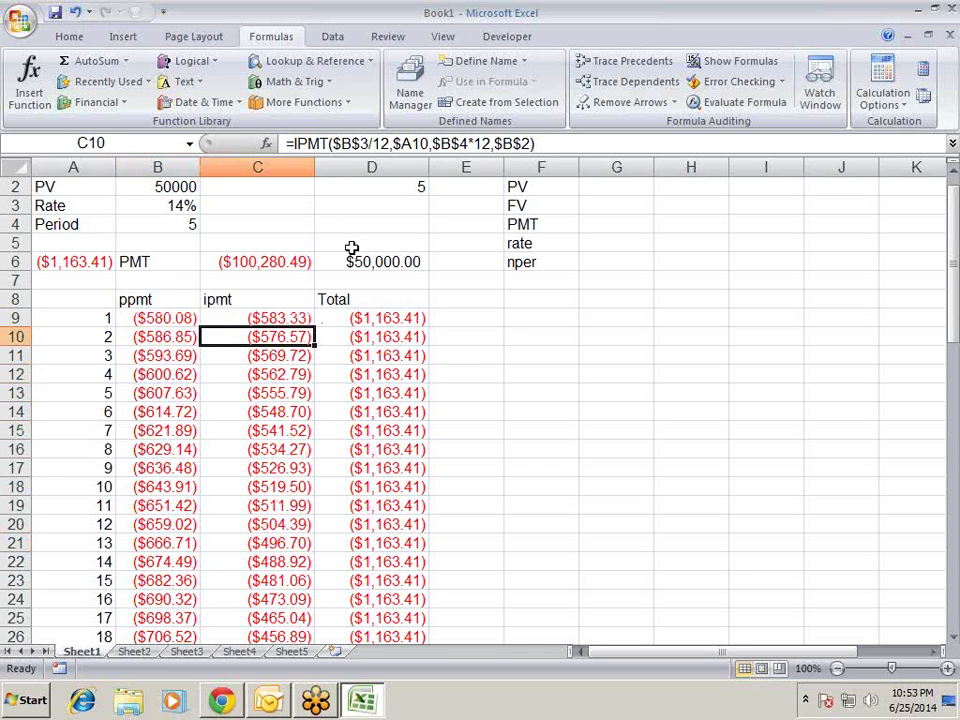
{"action": "key", "text": "Left"}
{"action": "key", "text": "Up"}
{"action": "key", "text": "Down"}
{"action": "key", "text": "Down"}
{"action": "key", "text": "Down"}
{"action": "key", "text": "Down"}
{"action": "key", "text": "Down"}
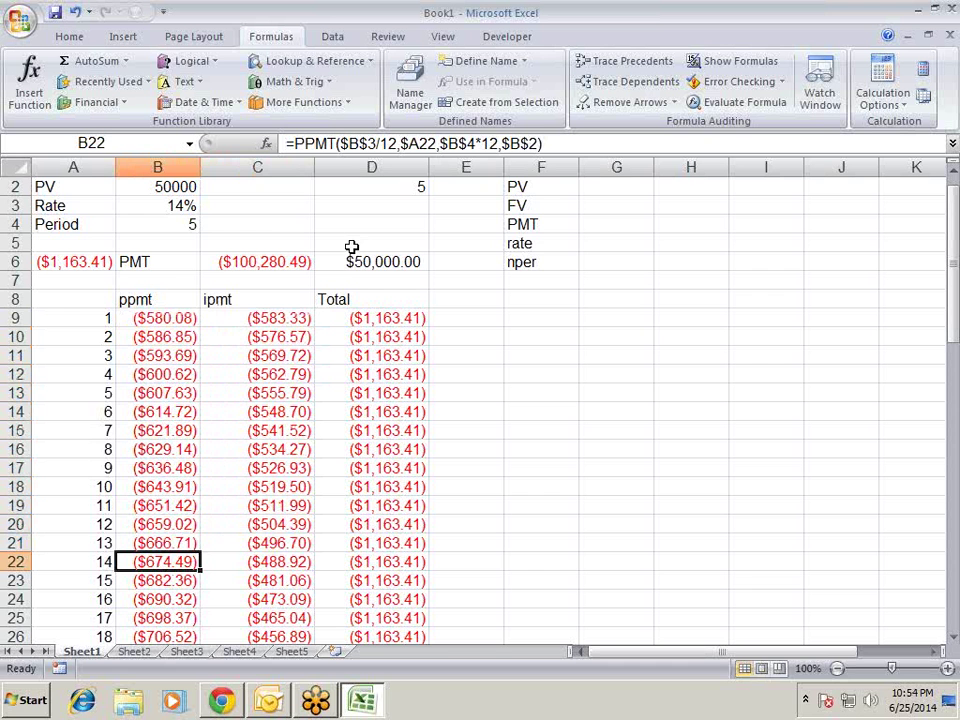
{"action": "key", "text": "Down"}
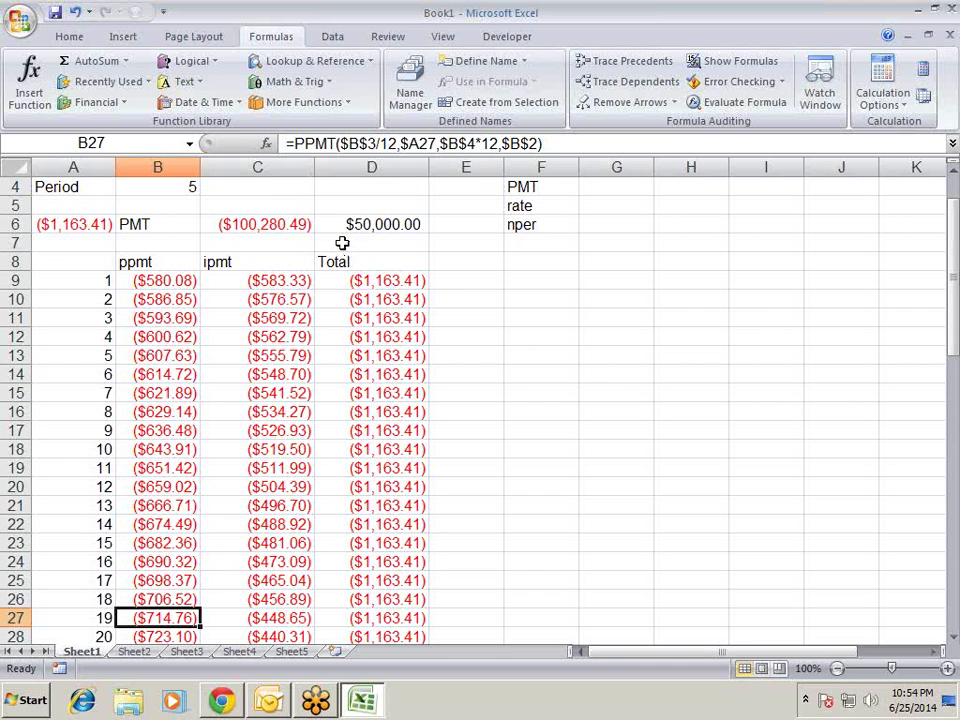
{"action": "key", "text": "Down"}
{"action": "key", "text": "Up"}
{"action": "key", "text": "Up"}
{"action": "key", "text": "Up"}
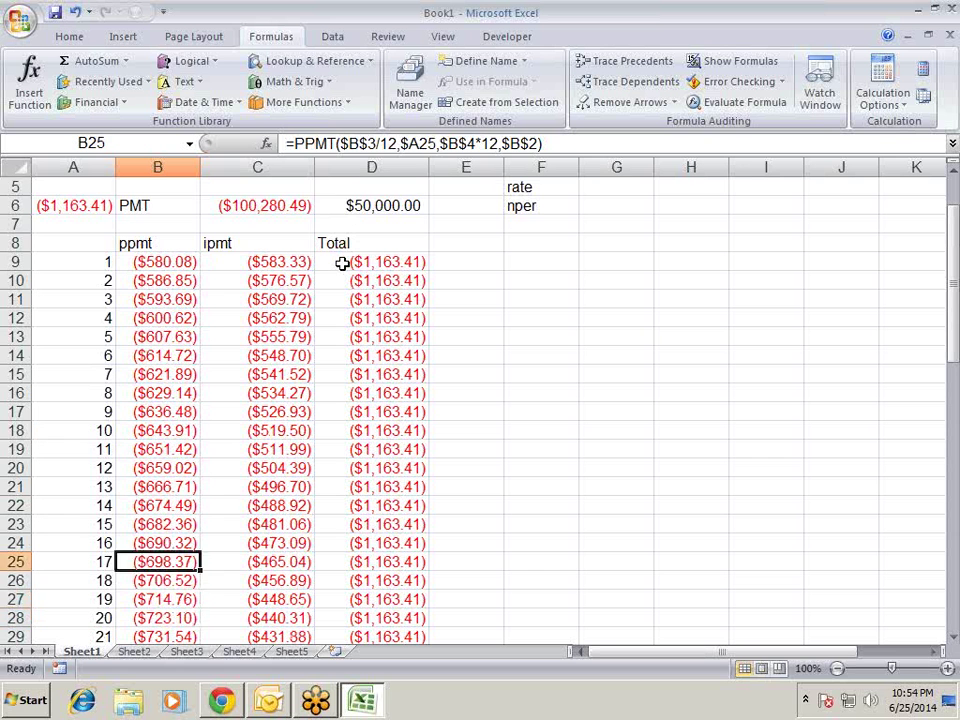
{"action": "key", "text": "ctrl+Up"}
{"action": "key", "text": "ctrl+Up"}
{"action": "key", "text": "ctrl+Up"}
{"action": "key", "text": "ctrl+Up"}
{"action": "key", "text": "ctrl+Up"}
{"action": "key", "text": "Down"}
{"action": "key", "text": "Down"}
{"action": "key", "text": "Down"}
{"action": "key", "text": "Down"}
{"action": "key", "text": "Down"}
{"action": "key", "text": "Down"}
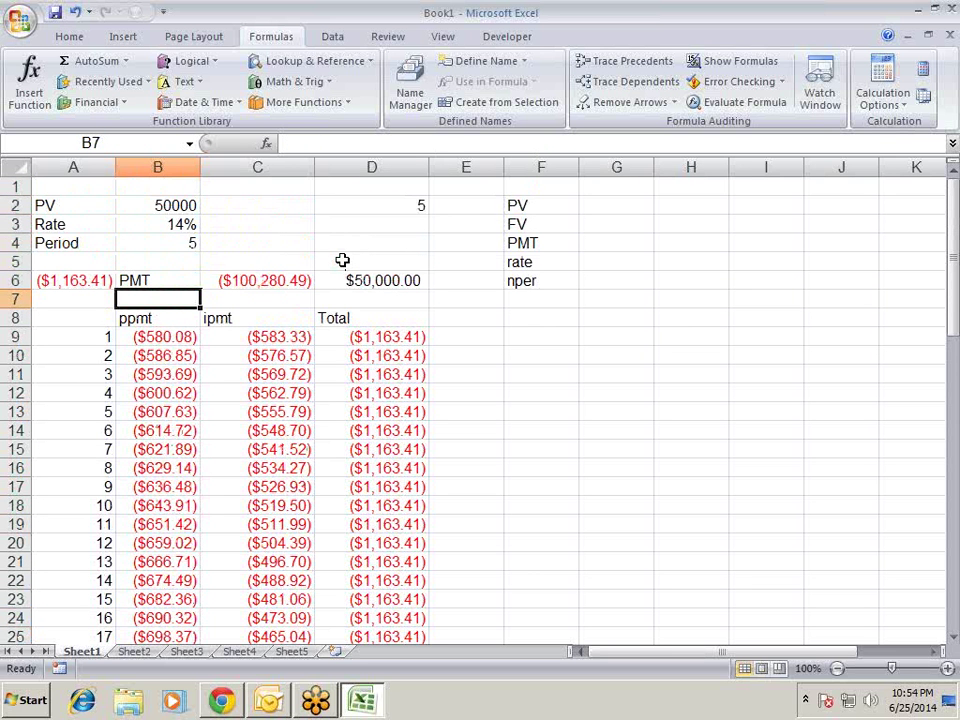
{"action": "key", "text": "Right"}
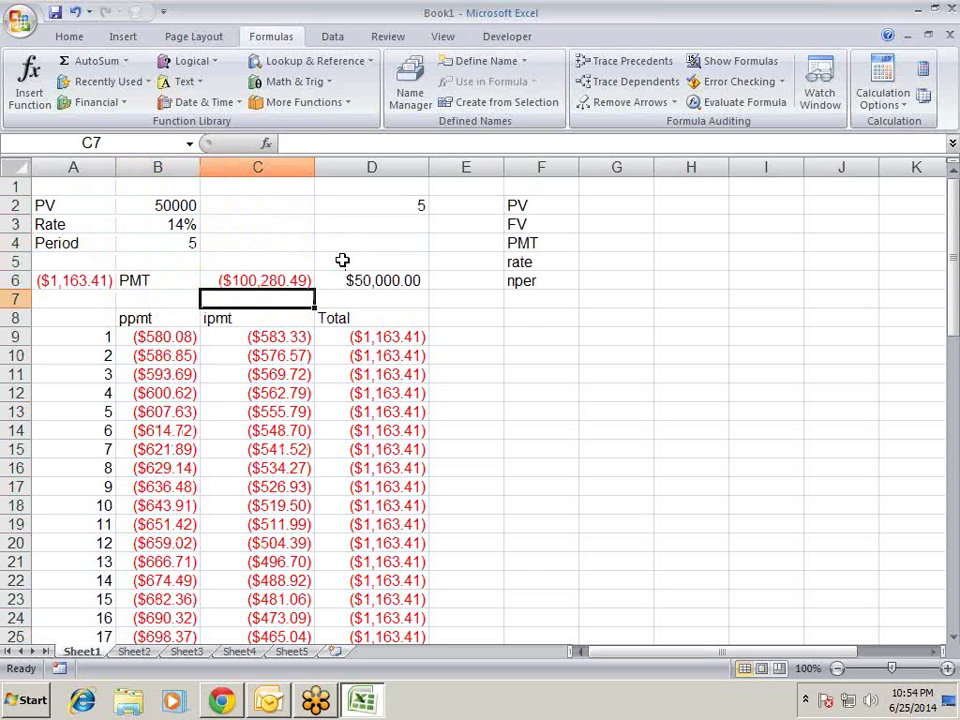
- Enter =SUM(C9:C68) in C7 and bold it, showing ($19,804.75)
{"action": "type", "text": "="}
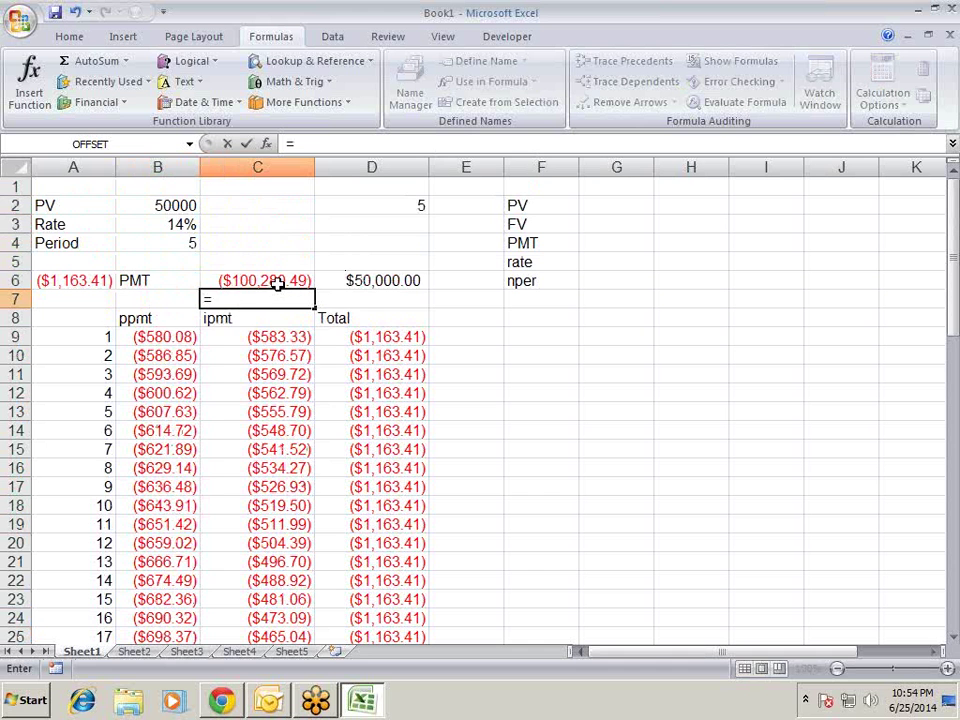
{"action": "type", "text": "sum"}
{"action": "key", "text": "Tab"}
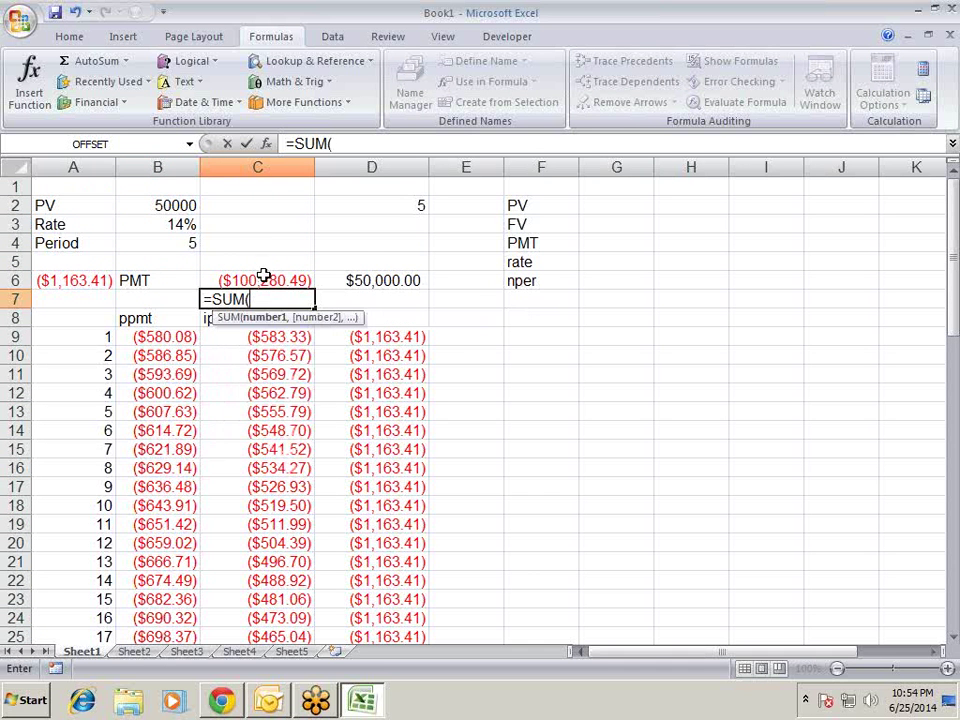
{"action": "left_click", "coordinate": [282, 333]}
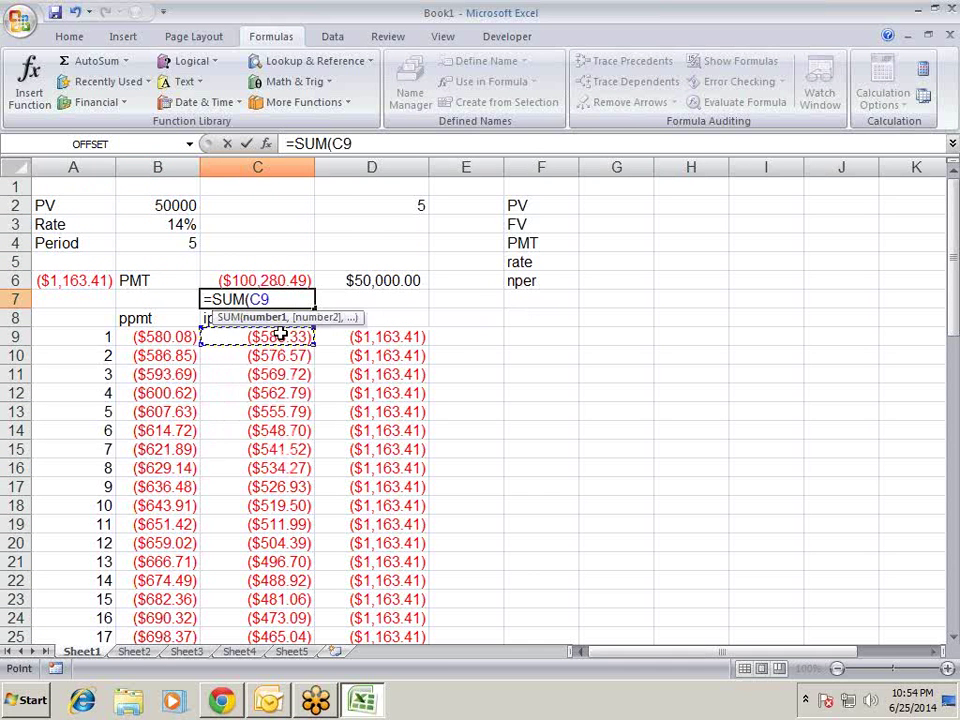
{"action": "key", "text": "ctrl+shift+Down"}
{"action": "key", "text": "Return"}
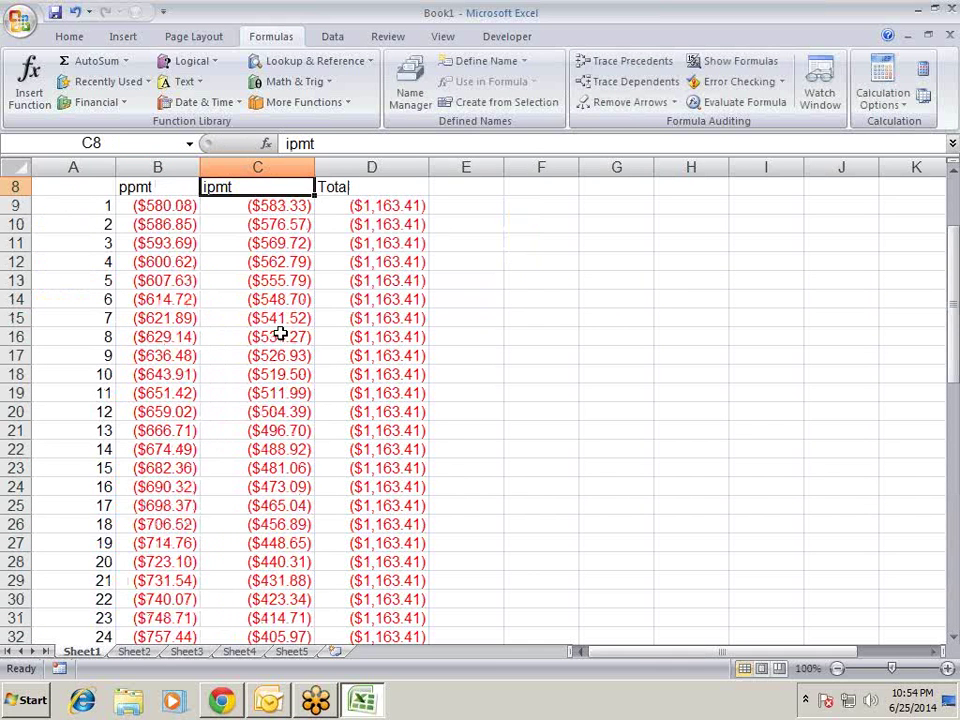
{"action": "key", "text": "Up"}
{"action": "key", "text": "Up"}
{"action": "key", "text": "Up"}
{"action": "key", "text": "Up"}
{"action": "key", "text": "Up"}
{"action": "key", "text": "Up"}
{"action": "key", "text": "Up"}
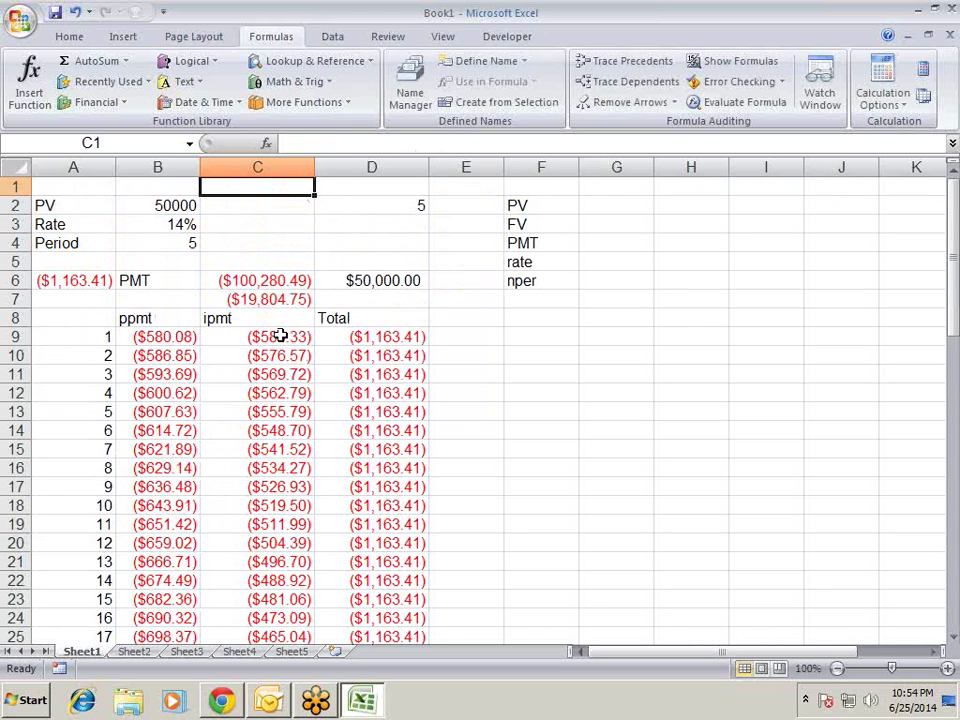
{"action": "key", "text": "Down"}
{"action": "key", "text": "Down"}
{"action": "key", "text": "Down"}
{"action": "key", "text": "Down"}
{"action": "key", "text": "Down"}
{"action": "key", "text": "Down"}
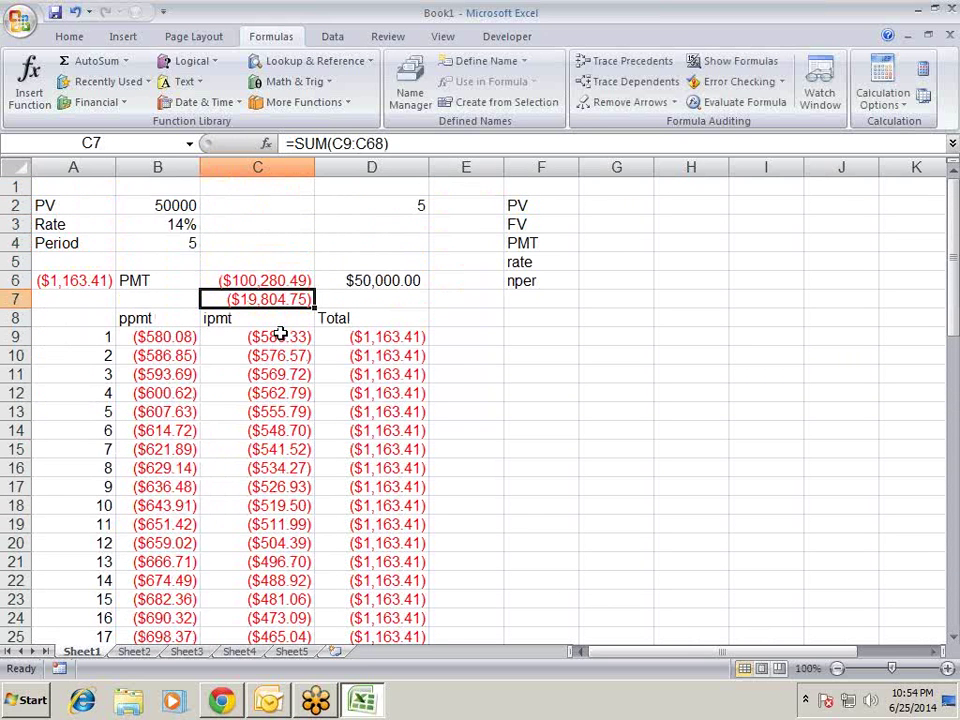
{"action": "key", "text": "ctrl+b"}
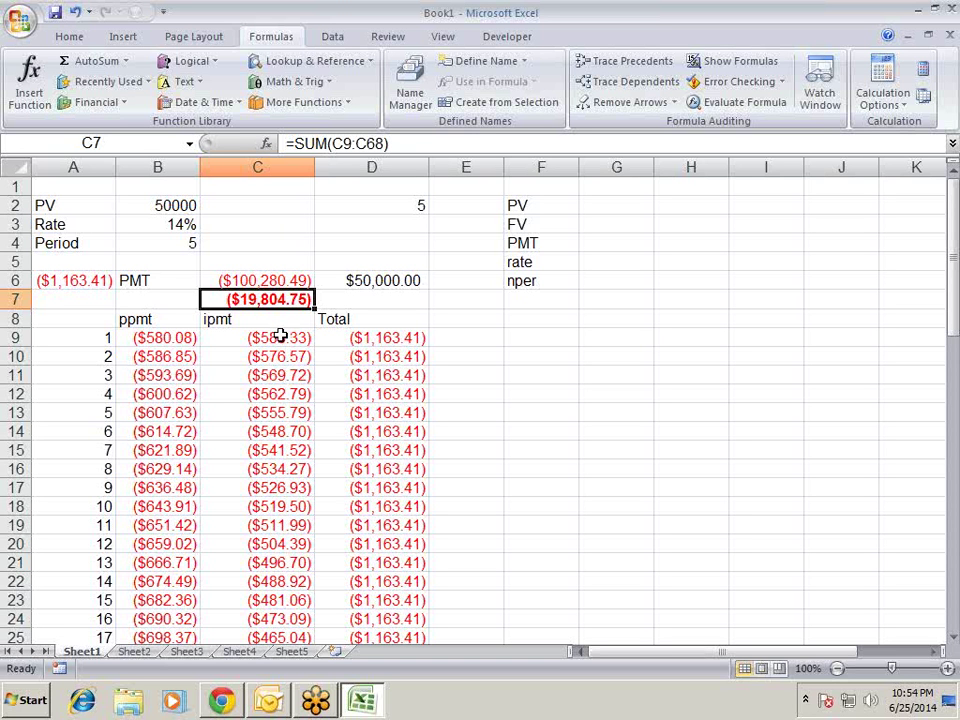
- Copy the C7 sum into B7 as =SUM(B9:B68) and autofit column B to show ($50,000.00)
{"action": "key", "text": "Left"}
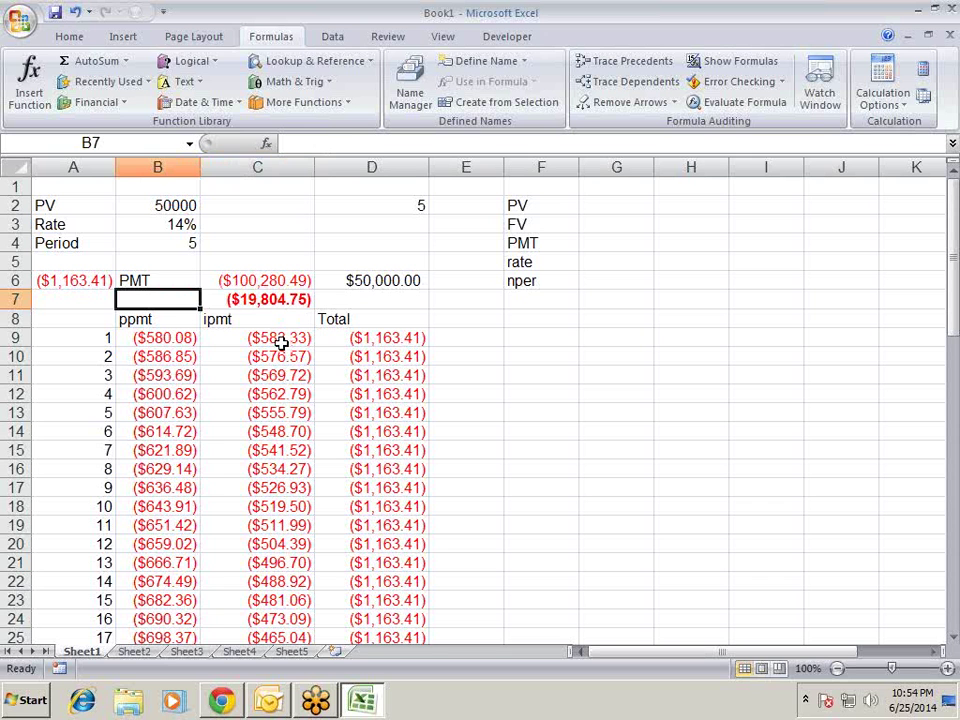
{"action": "key", "text": "Right"}
{"action": "key", "text": "ctrl+c"}
{"action": "key", "text": "Left"}
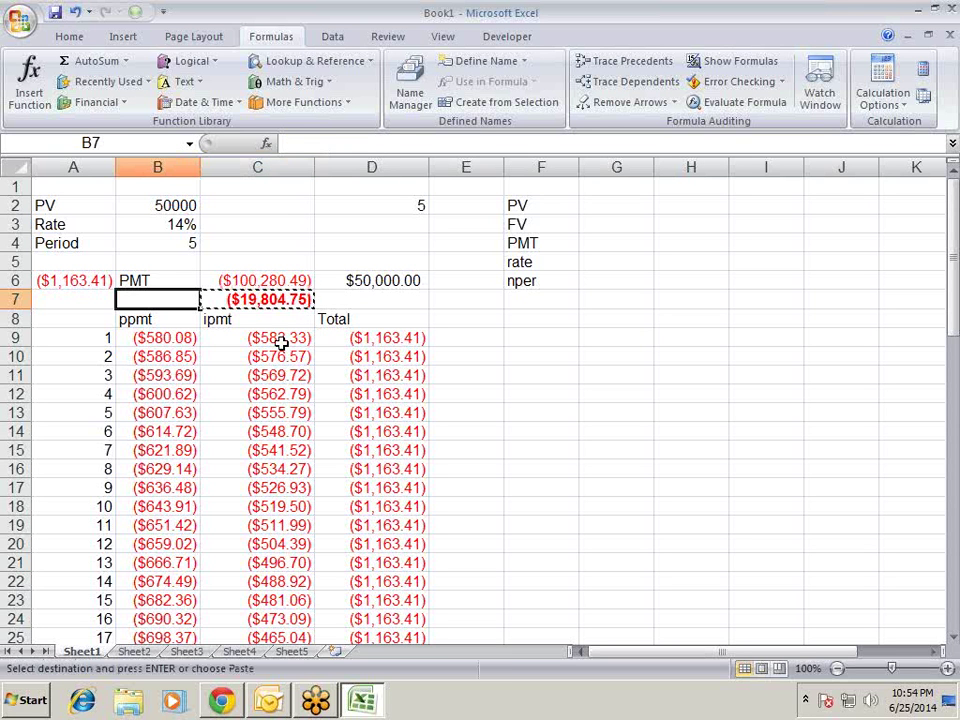
{"action": "key", "text": "Return"}
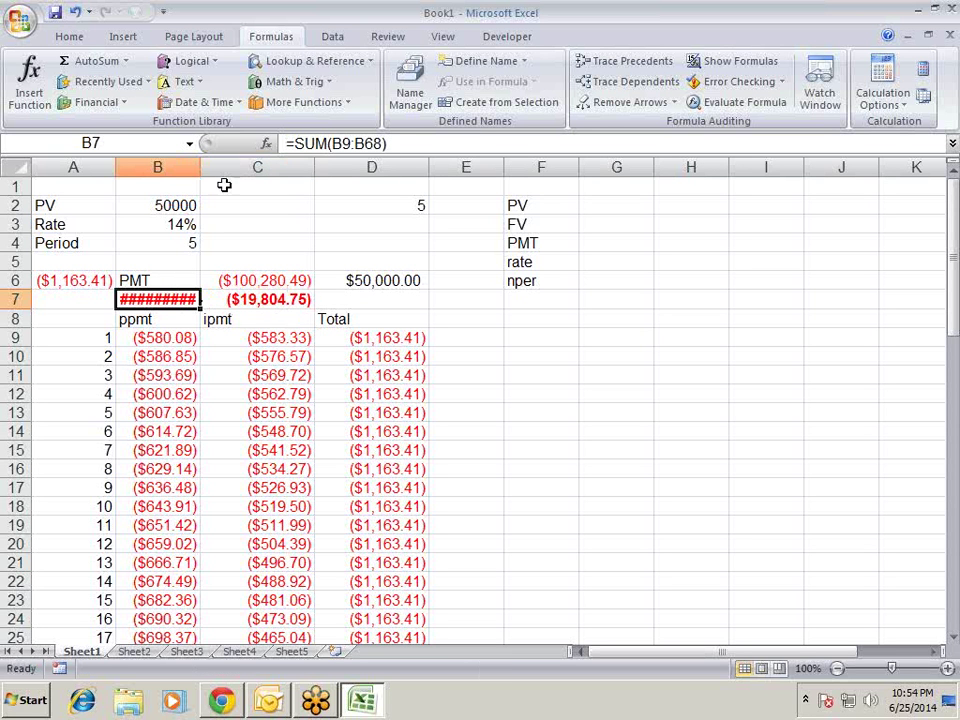
{"action": "double_click", "coordinate": [201, 167]}
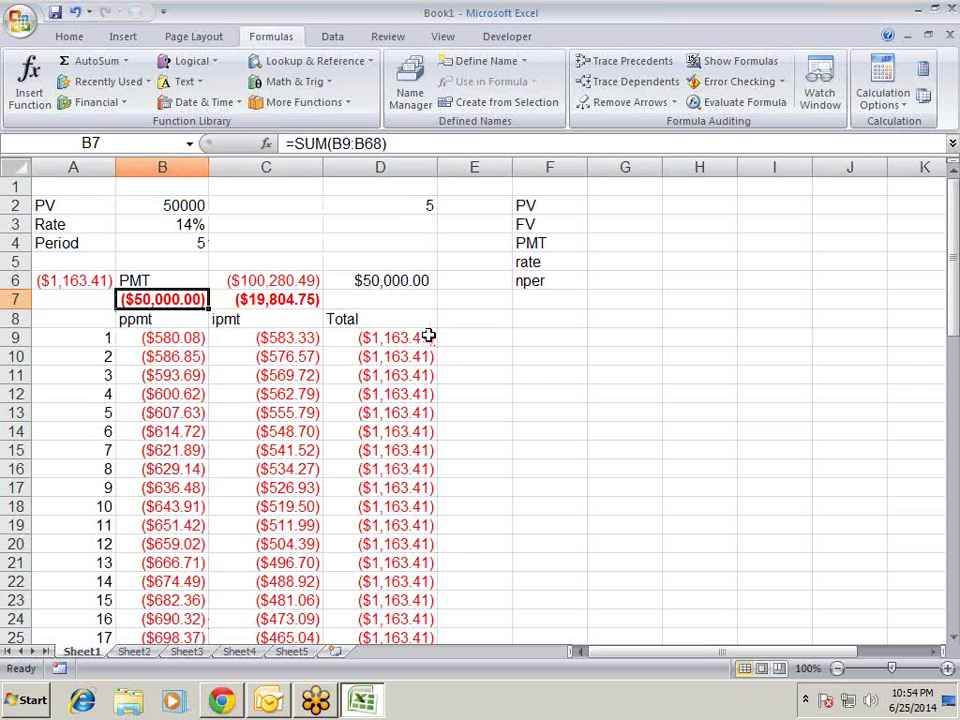
{"action": "left_click_drag", "start_coordinate": [424, 335], "coordinate": [424, 318]}
- Paste the Total formula into D7 as =B7+C7, giving ($69,804.75)
{"action": "key", "text": "Down"}
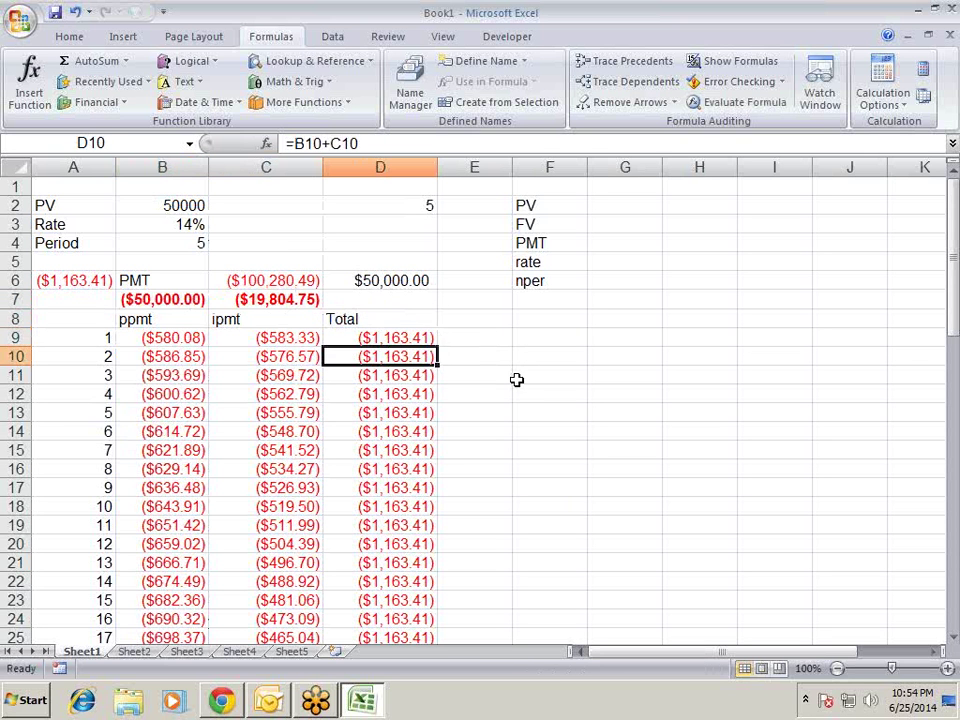
{"action": "key", "text": "Up"}
{"action": "key", "text": "ctrl+c"}
{"action": "key", "text": "Up"}
{"action": "key", "text": "Up"}
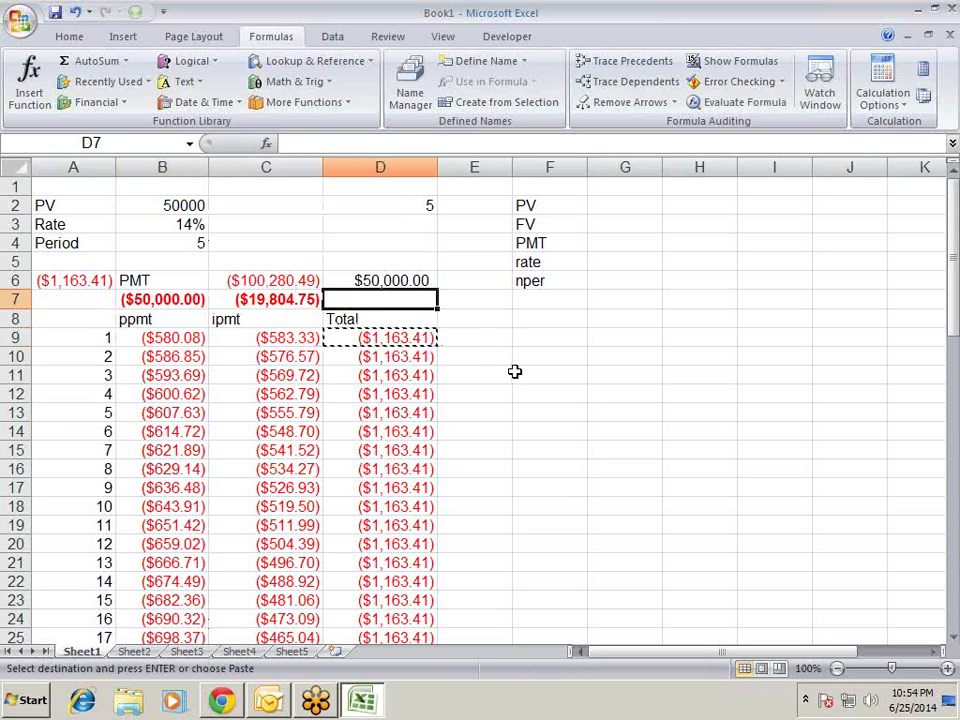
{"action": "key", "text": "Return"}
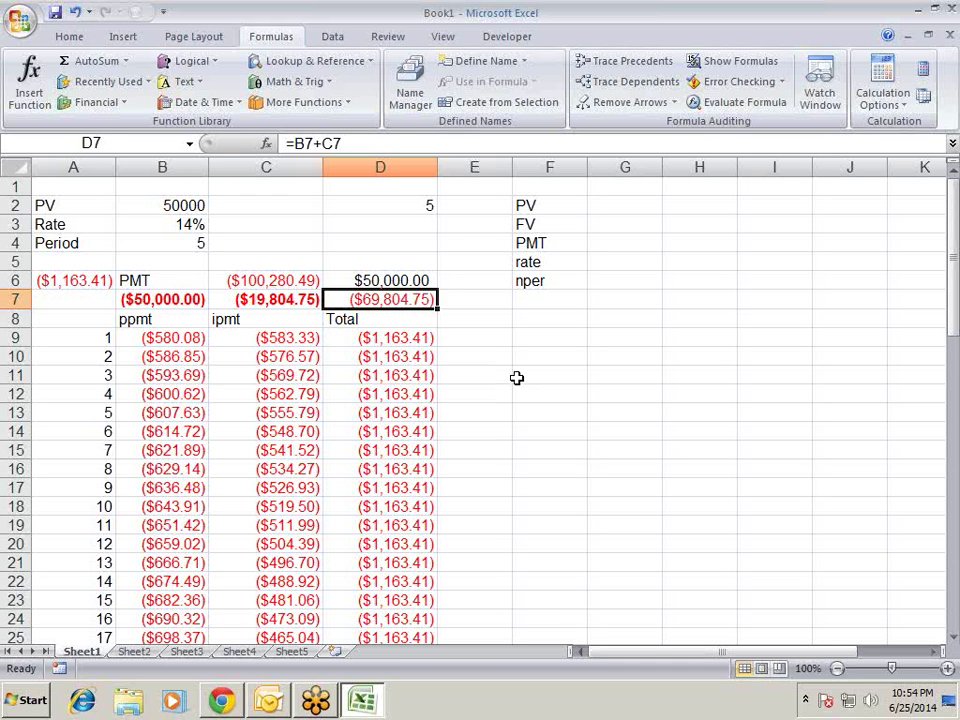
{"action": "key", "text": "Left"}
{"action": "key", "text": "Left"}
{"action": "key", "text": "Left"}
{"action": "key", "text": "Right"}
{"action": "key", "text": "Right"}
{"action": "key", "text": "Right"}
{"action": "key", "text": "Right"}
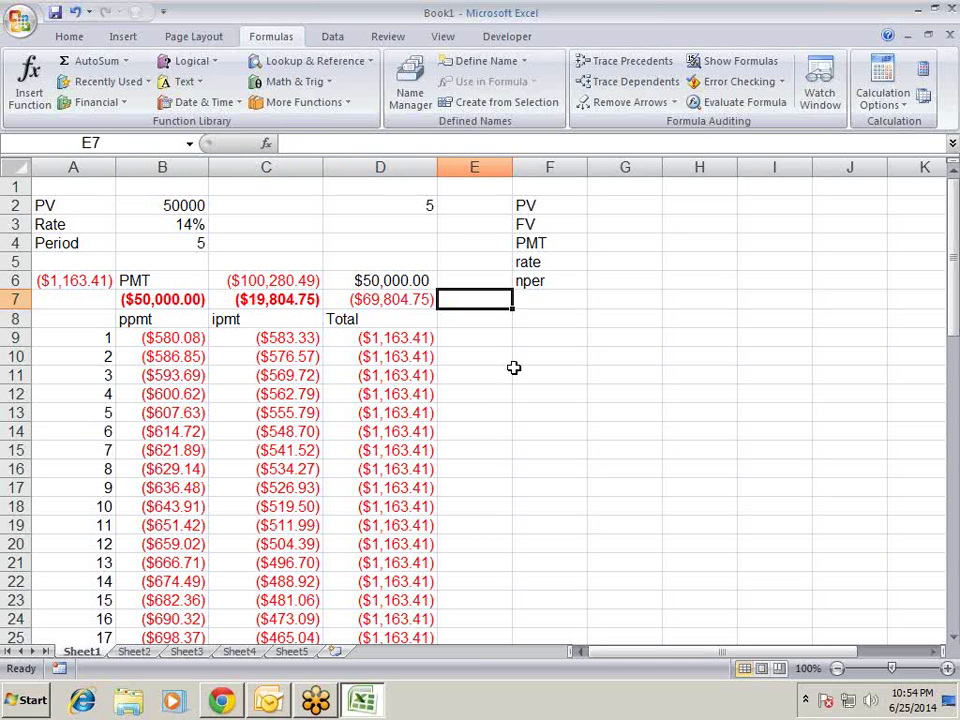
- Bold the ($69,804.75) total in D7
{"action": "key", "text": "Left"}
{"action": "key", "text": "Left"}
{"action": "key", "text": "Left"}
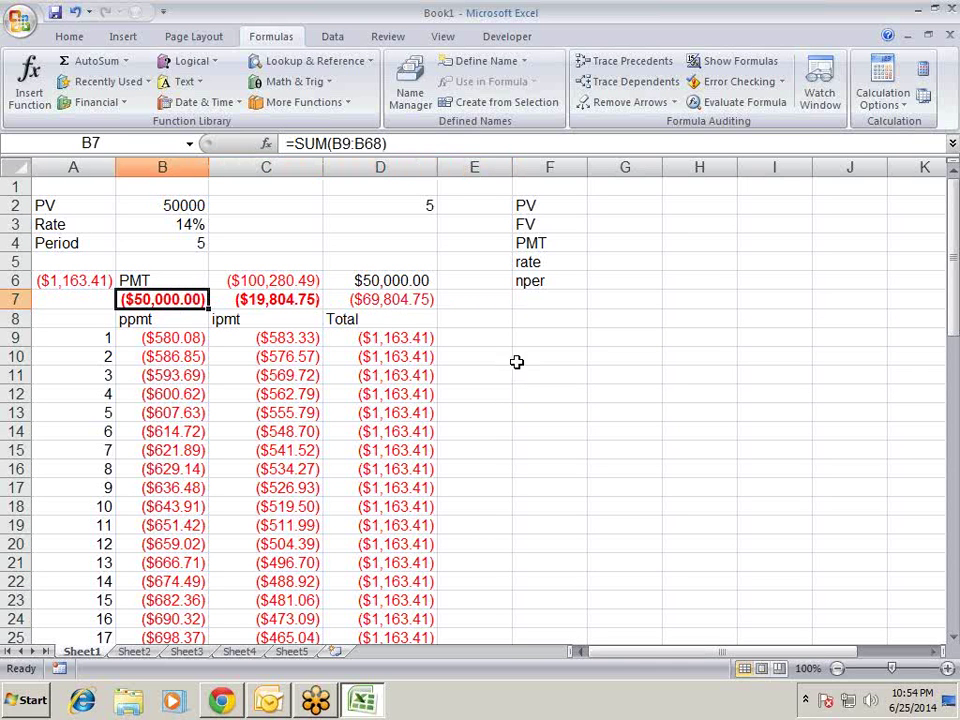
{"action": "key", "text": "Right"}
{"action": "key", "text": "Right"}
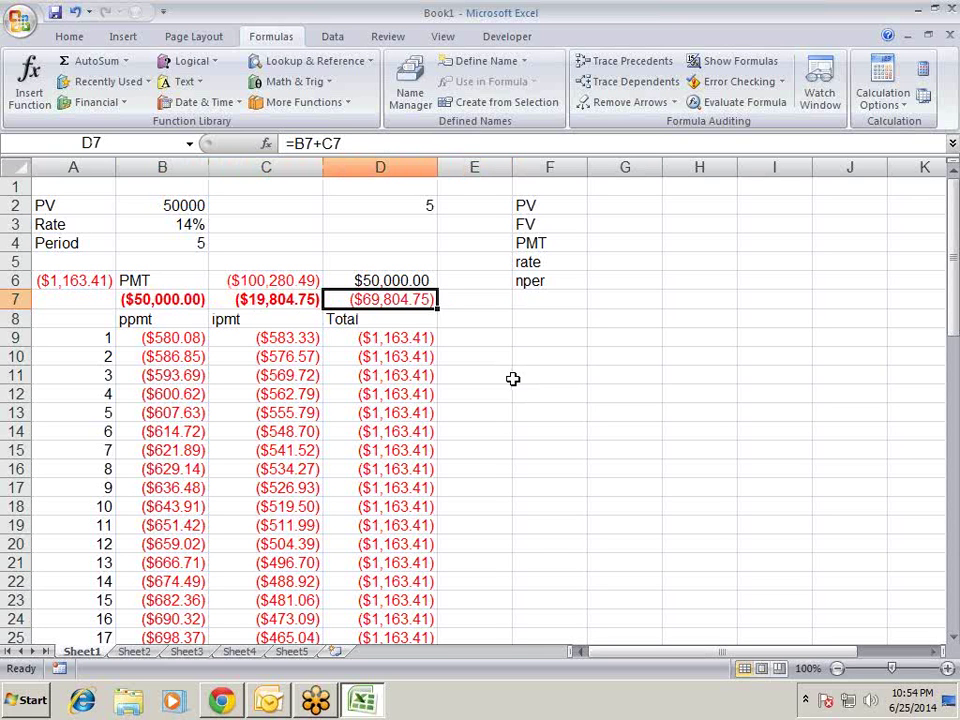
{"action": "key", "text": "ctrl+b"}
{"action": "key", "text": "Left"}
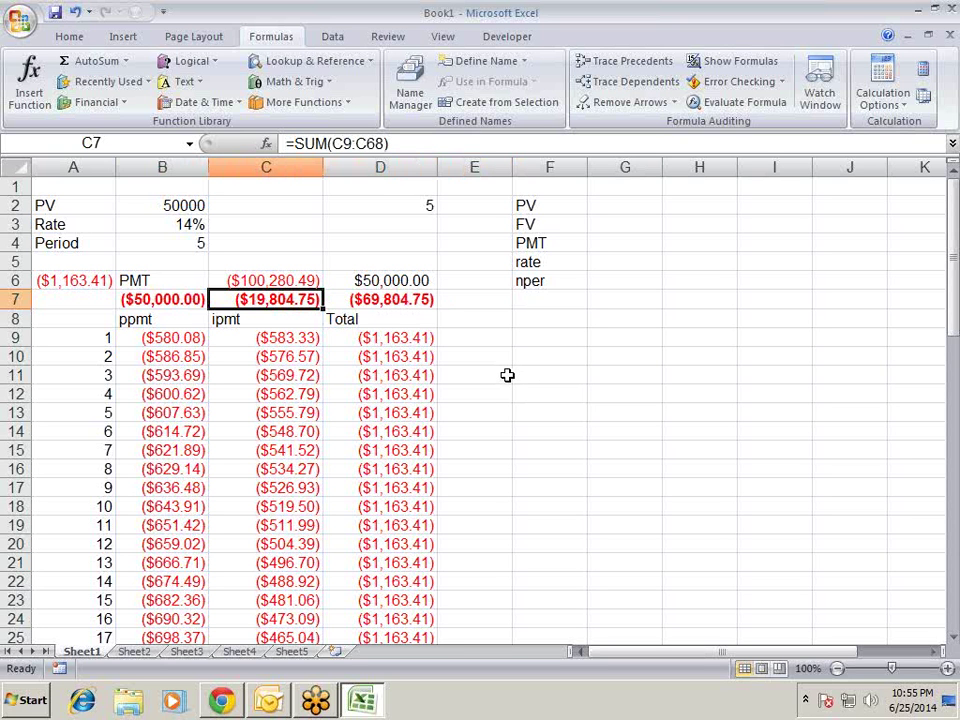
- Review the loan inputs and ipmt column, then begin a new formula in C3
{"action": "key", "text": "Up"}
{"action": "key", "text": "Up"}
{"action": "key", "text": "Up"}
{"action": "key", "text": "Up"}
{"action": "key", "text": "Up"}
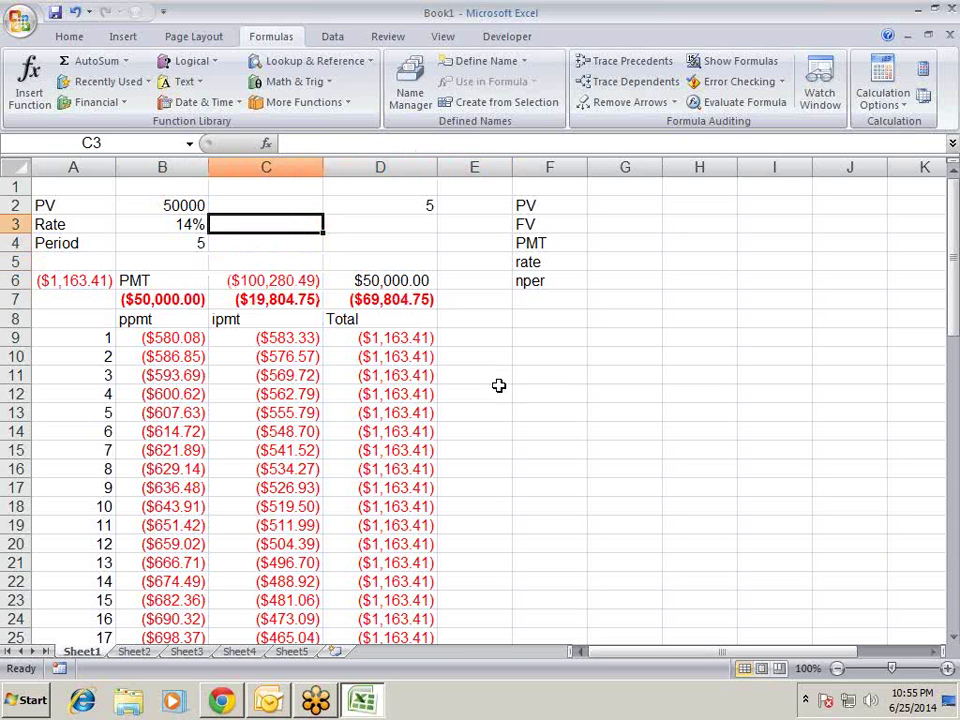
{"action": "key", "text": "Left"}
{"action": "key", "text": "Down"}
{"action": "key", "text": "Down"}
{"action": "key", "text": "Down"}
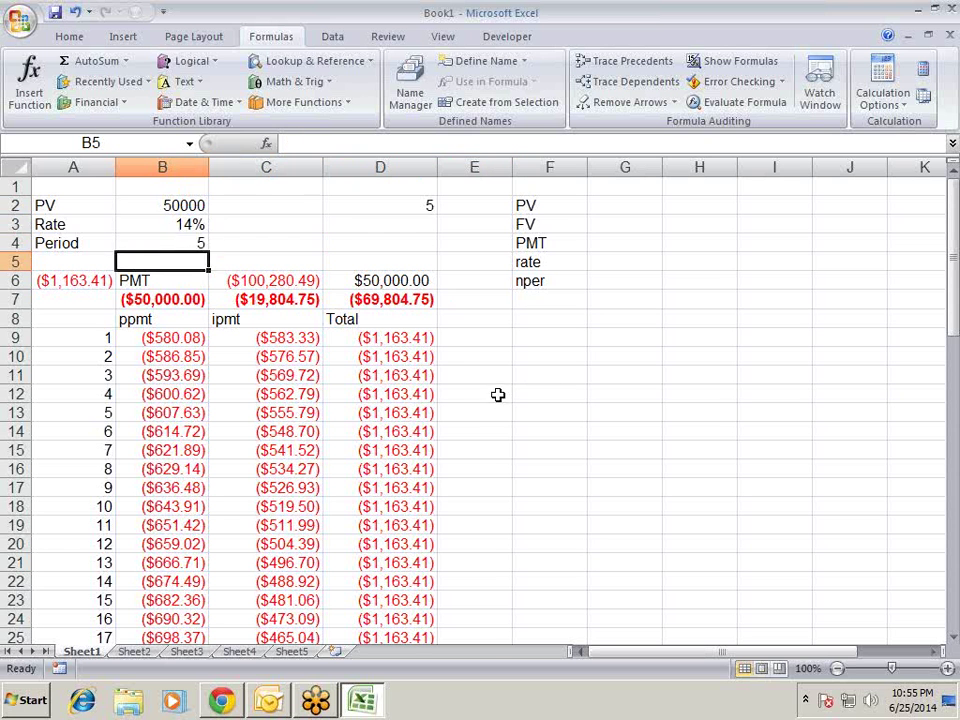
{"action": "key", "text": "Up"}
{"action": "key", "text": "Up"}
{"action": "key", "text": "Up"}
{"action": "key", "text": "Up"}
{"action": "key", "text": "Down"}
{"action": "key", "text": "Down"}
{"action": "key", "text": "Down"}
{"action": "key", "text": "Down"}
{"action": "key", "text": "Down"}
{"action": "key", "text": "Down"}
{"action": "key", "text": "Down"}
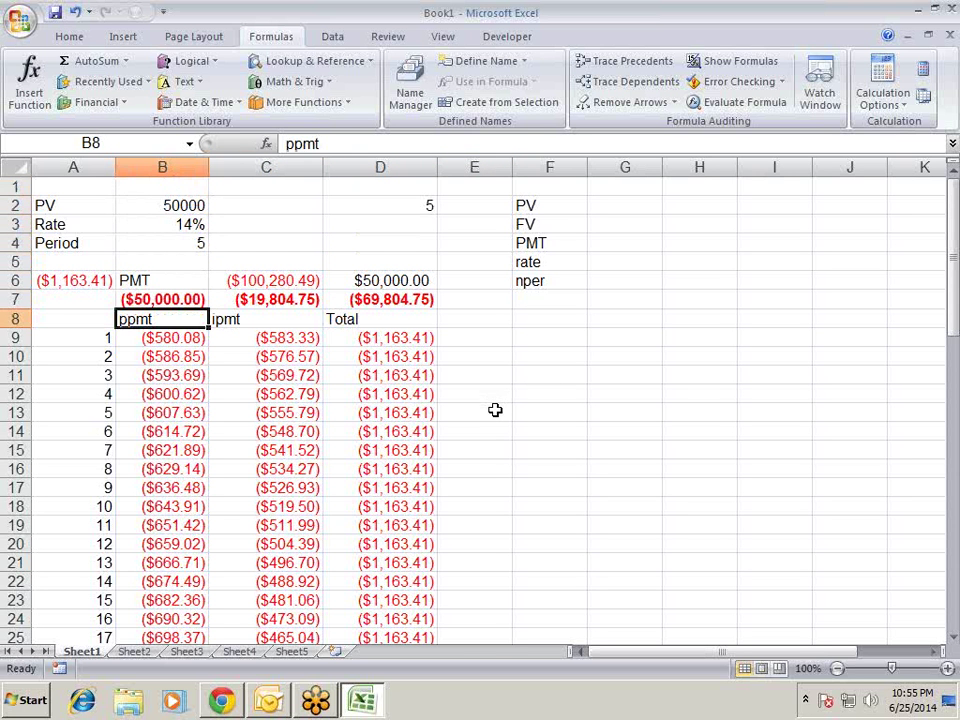
{"action": "key", "text": "Down"}
{"action": "key", "text": "Right"}
{"action": "key", "text": "ctrl+Down"}
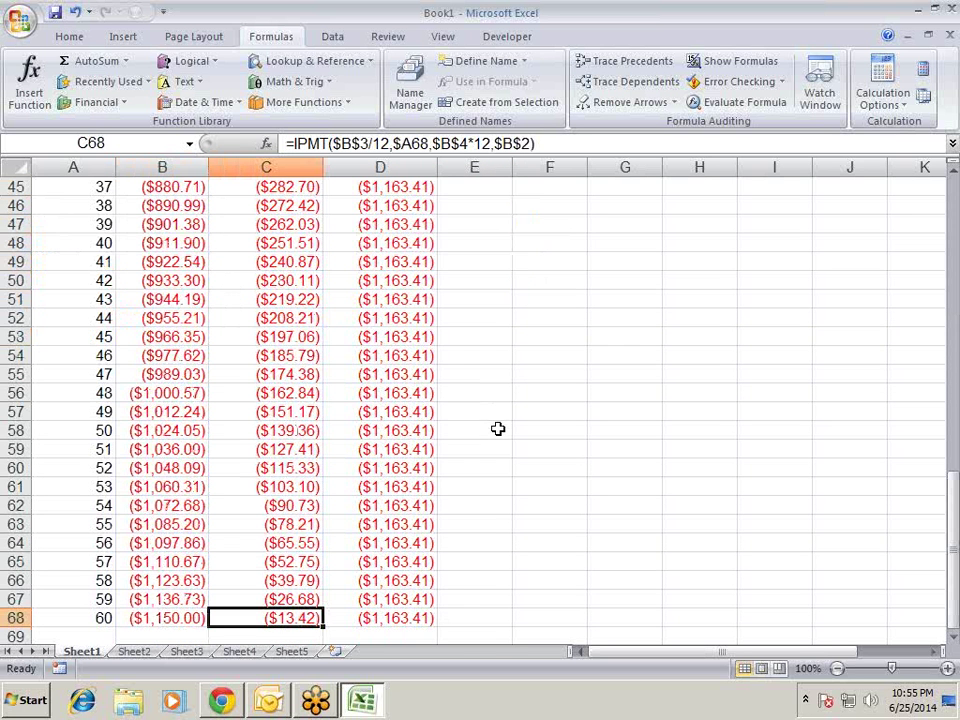
{"action": "key", "text": "ctrl+Up"}
{"action": "key", "text": "ctrl+Up"}
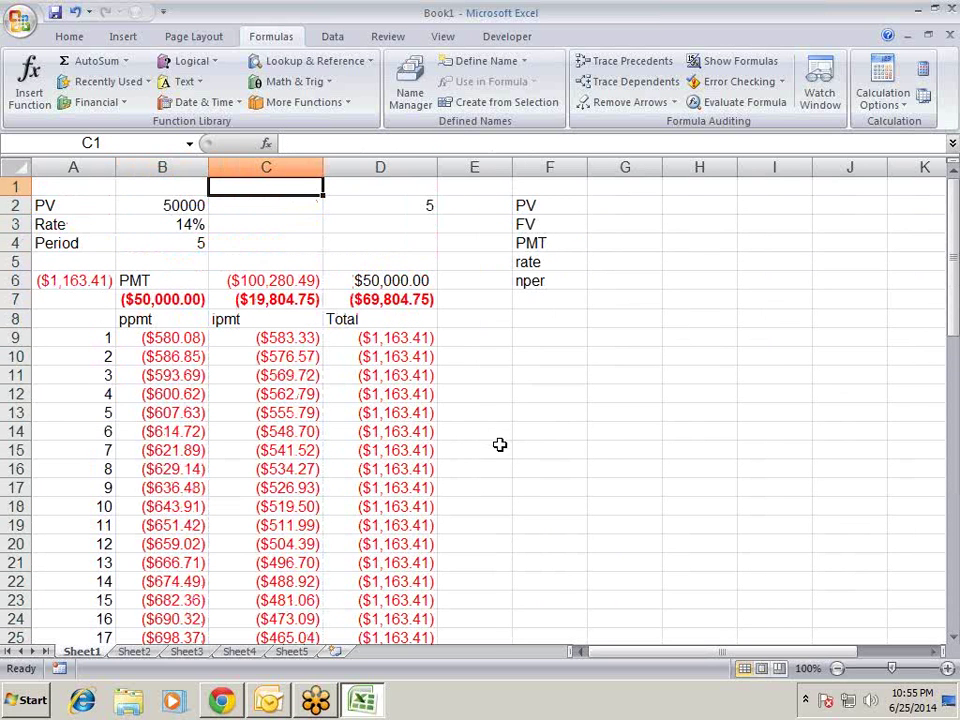
{"action": "key", "text": "Down"}
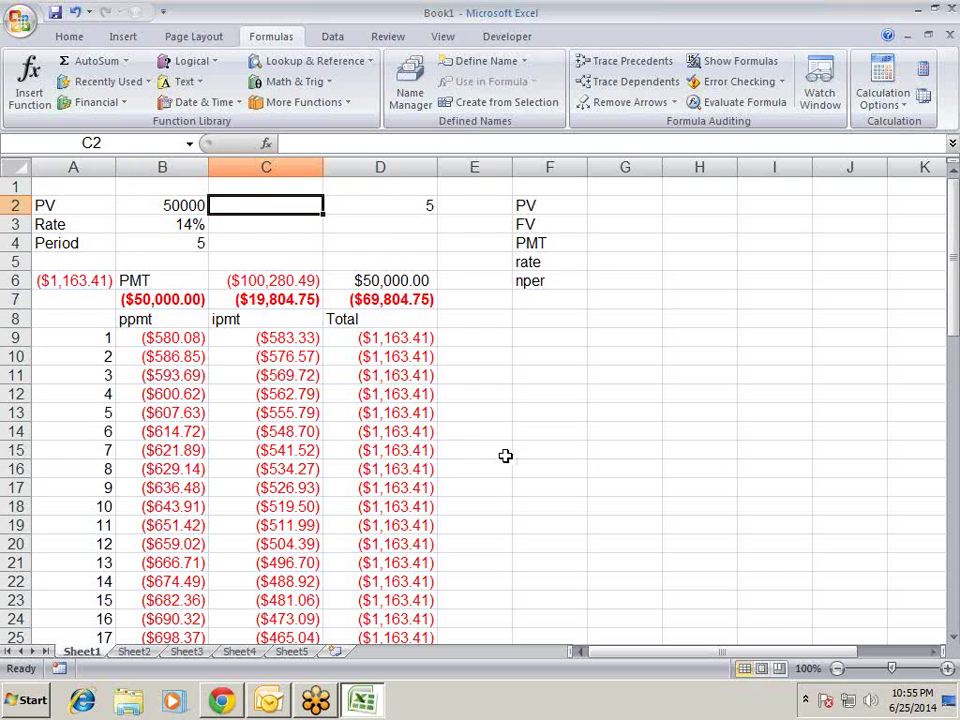
{"action": "key", "text": "Right"}
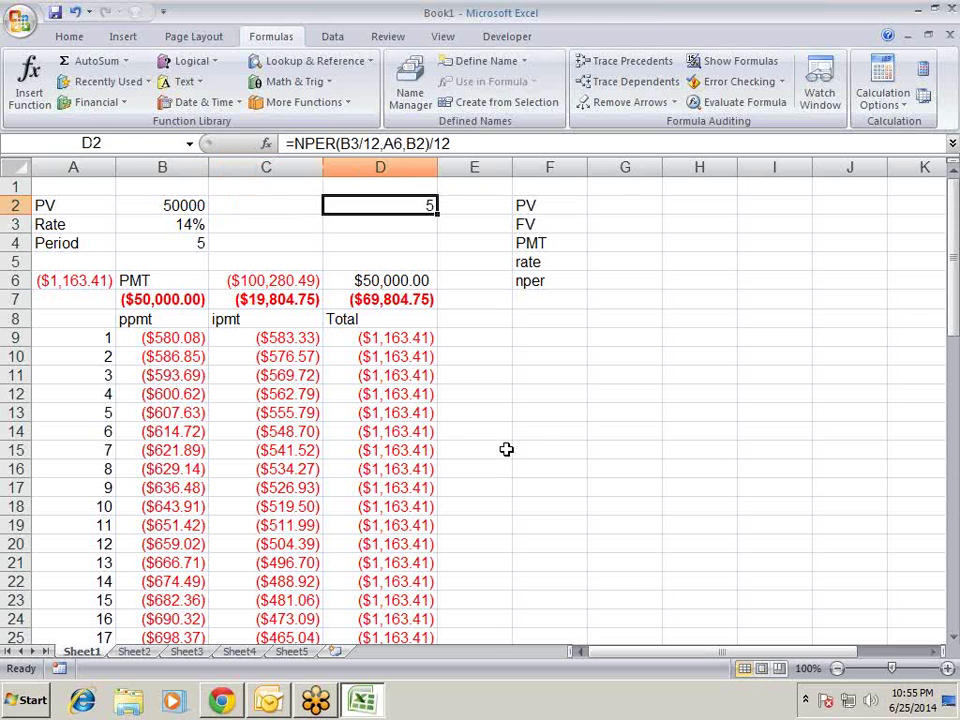
{"action": "key", "text": "Left"}
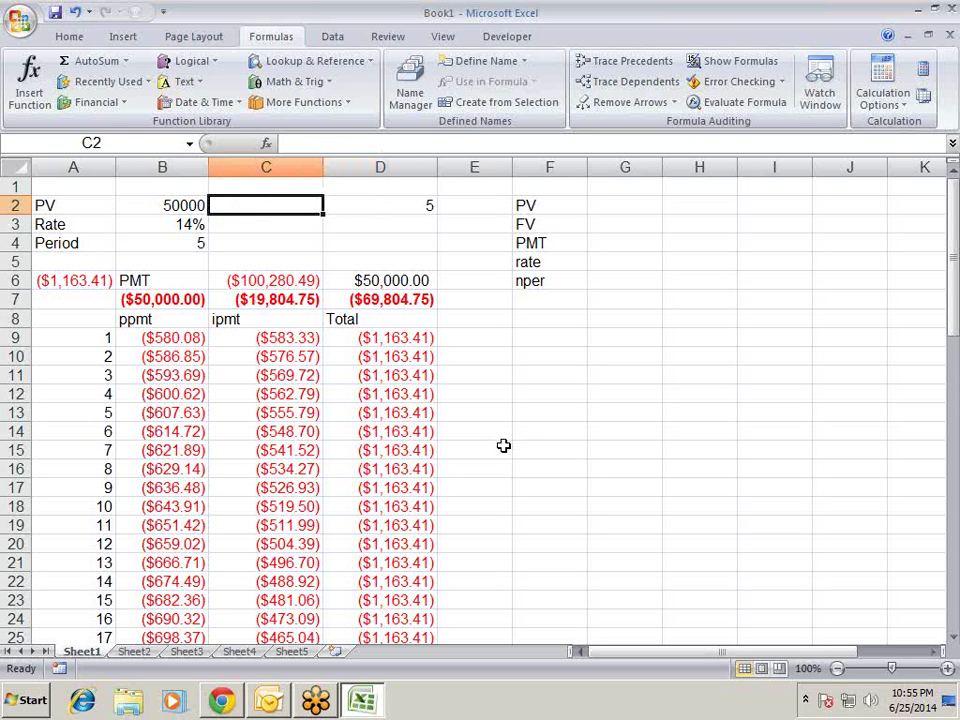
{"action": "key", "text": "Down"}
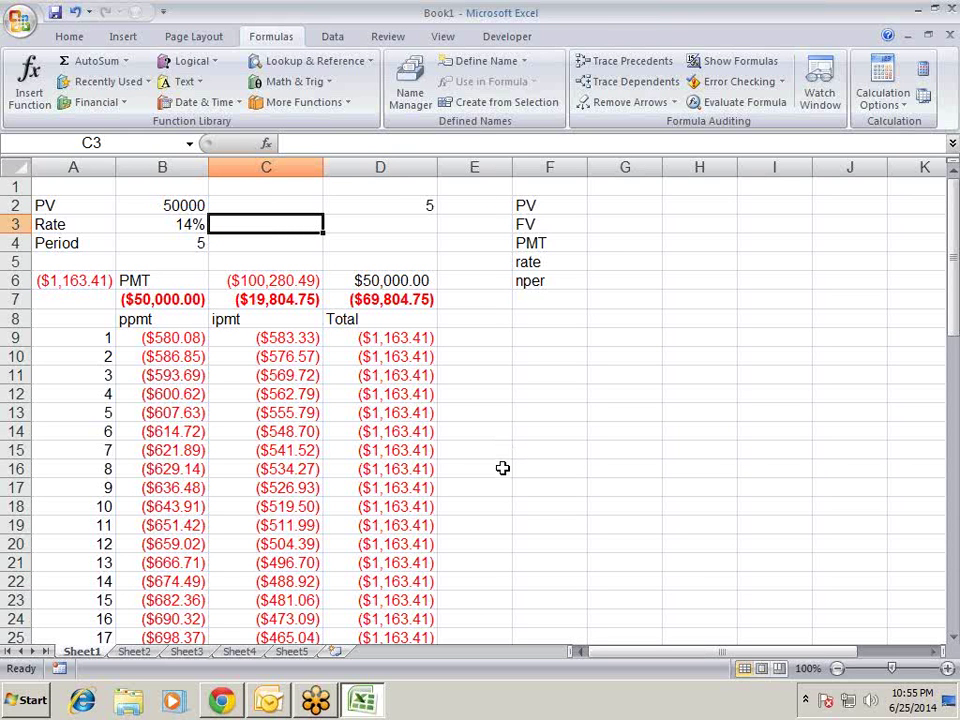
{"action": "type", "text": "="}
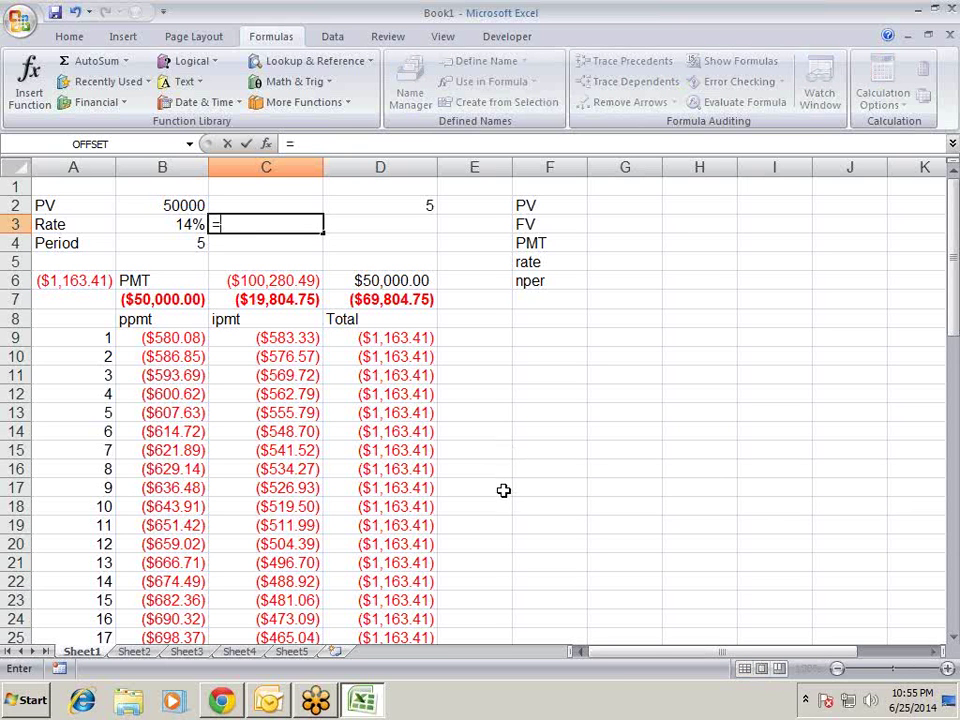
- Copy C9's formula text =IPMT($B$3/12,$A9,$B$4*12,$B$2) into C3 for editing
{"action": "key", "text": "Escape"}
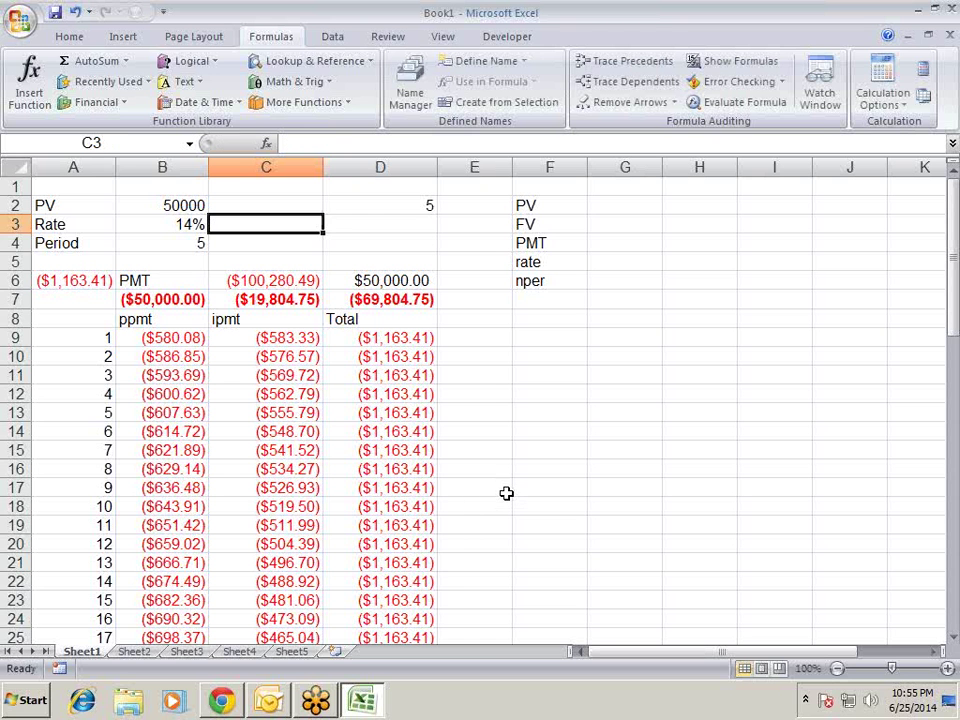
{"action": "key", "text": "Down"}
{"action": "key", "text": "Down"}
{"action": "key", "text": "Down"}
{"action": "key", "text": "Down"}
{"action": "key", "text": "Down"}
{"action": "key", "text": "Down"}
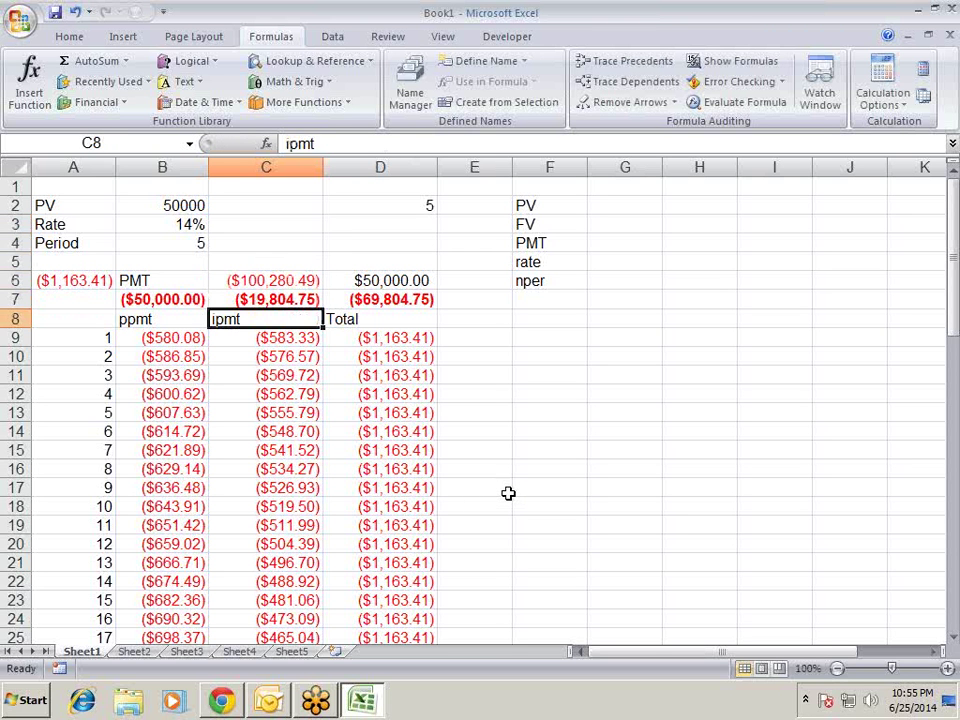
{"action": "key", "text": "F2"}
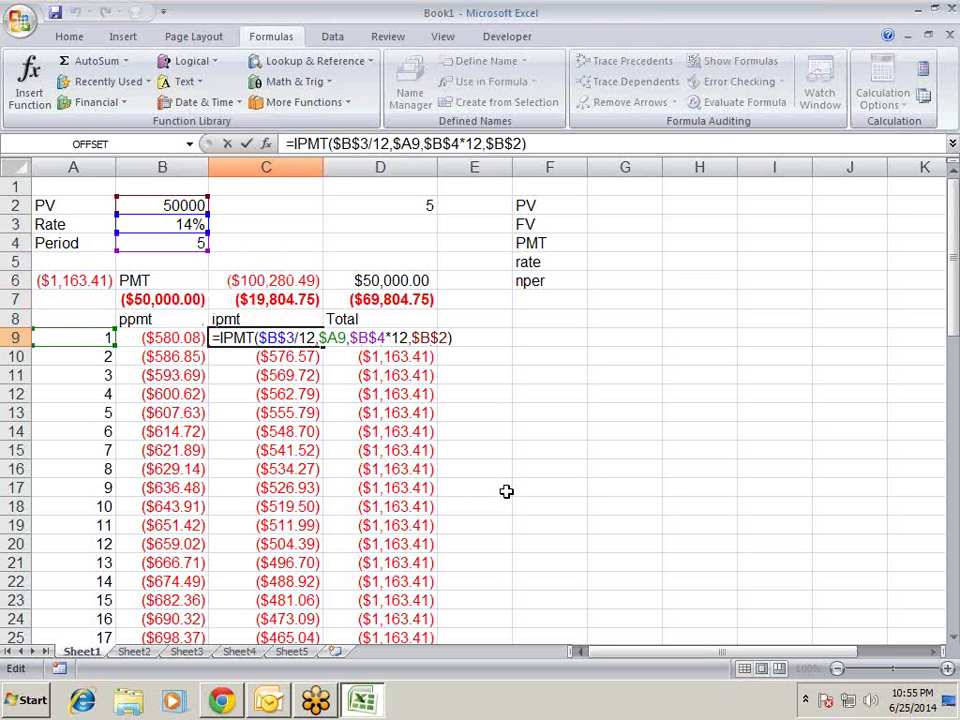
{"action": "key", "text": "Left"}
{"action": "key", "text": "Left"}
{"action": "key", "text": "Left"}
{"action": "key", "text": "Left"}
{"action": "key", "text": "Left"}
{"action": "key", "text": "Left"}
{"action": "key", "text": "Left"}
{"action": "key", "text": "Left"}
{"action": "key", "text": "Left"}
{"action": "key", "text": "shift+Left"}
{"action": "key", "text": "shift+Left"}
{"action": "key", "text": "shift+Left"}
{"action": "key", "text": "shift+Left"}
{"action": "key", "text": "End"}
{"action": "key", "text": "shift+Home"}
{"action": "key", "text": "ctrl+c"}
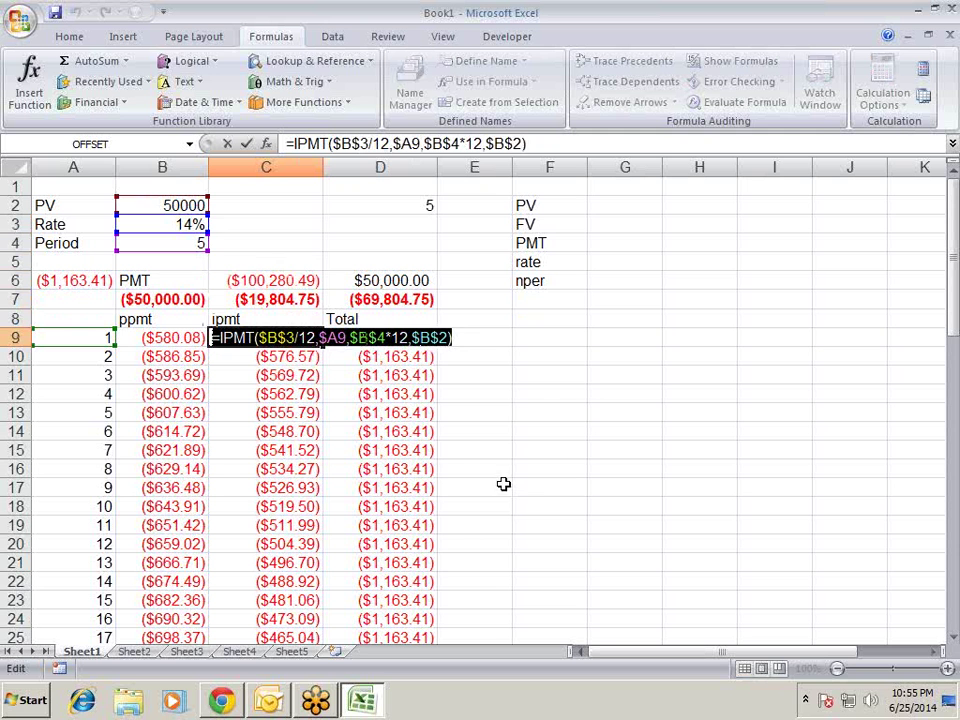
{"action": "key", "text": "Escape"}
{"action": "key", "text": "Up"}
{"action": "key", "text": "Up"}
{"action": "key", "text": "Up"}
{"action": "key", "text": "Up"}
{"action": "key", "text": "Up"}
{"action": "key", "text": "Up"}
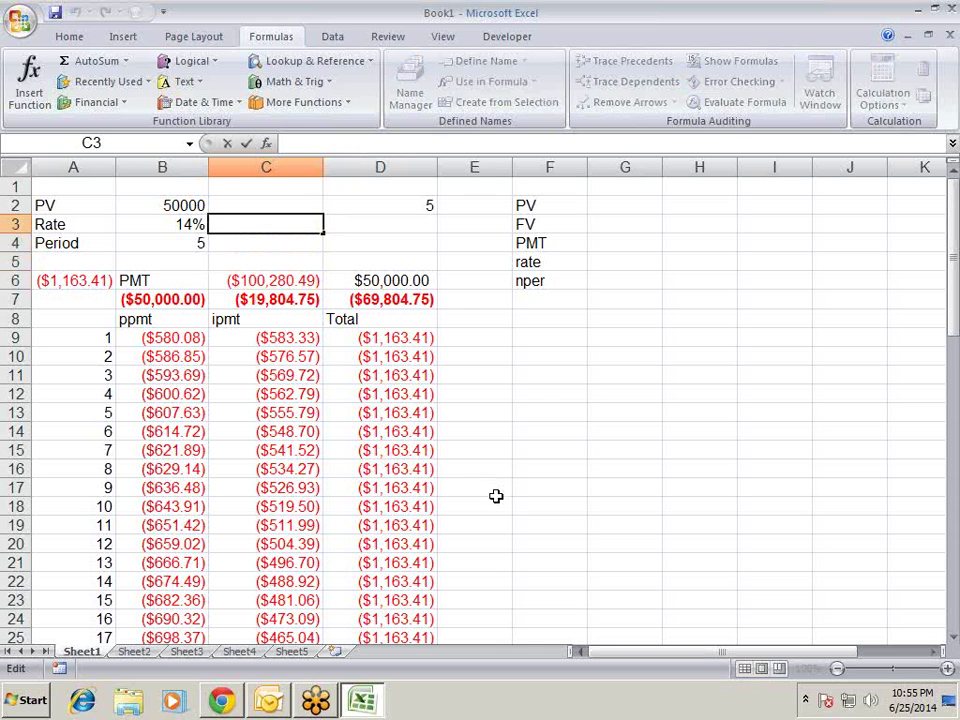
{"action": "key", "text": "F2"}
{"action": "key", "text": "ctrl+v"}
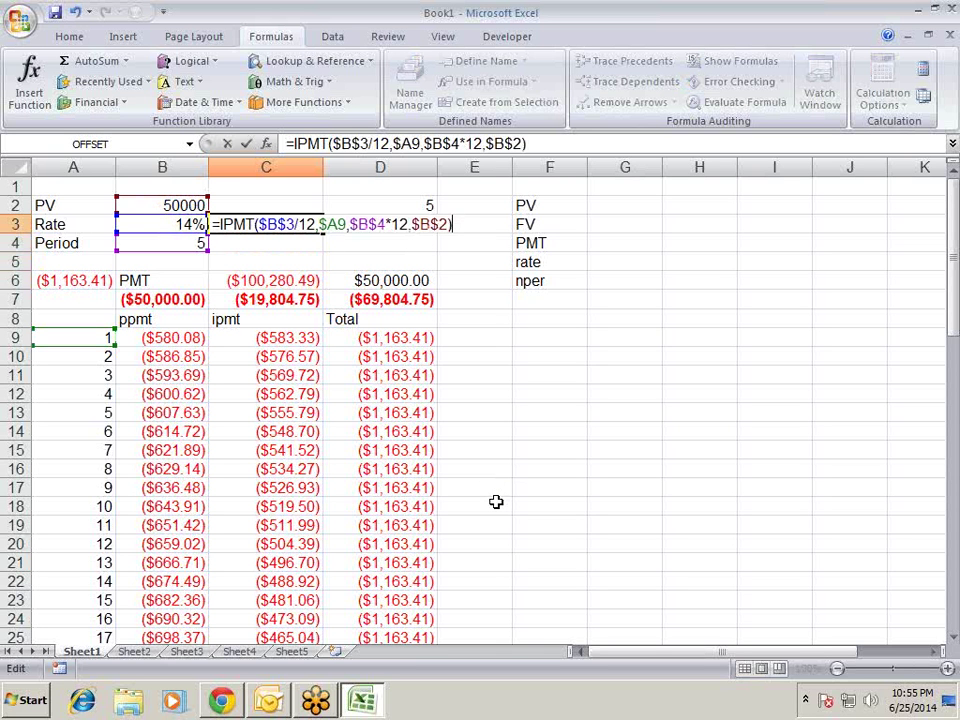
{"action": "key", "text": "Left"}
{"action": "key", "text": "Left"}
{"action": "key", "text": "Left"}
{"action": "key", "text": "Left"}
{"action": "key", "text": "Left"}
{"action": "key", "text": "Left"}
{"action": "key", "text": "Left"}
{"action": "key", "text": "Left"}
{"action": "key", "text": "Left"}
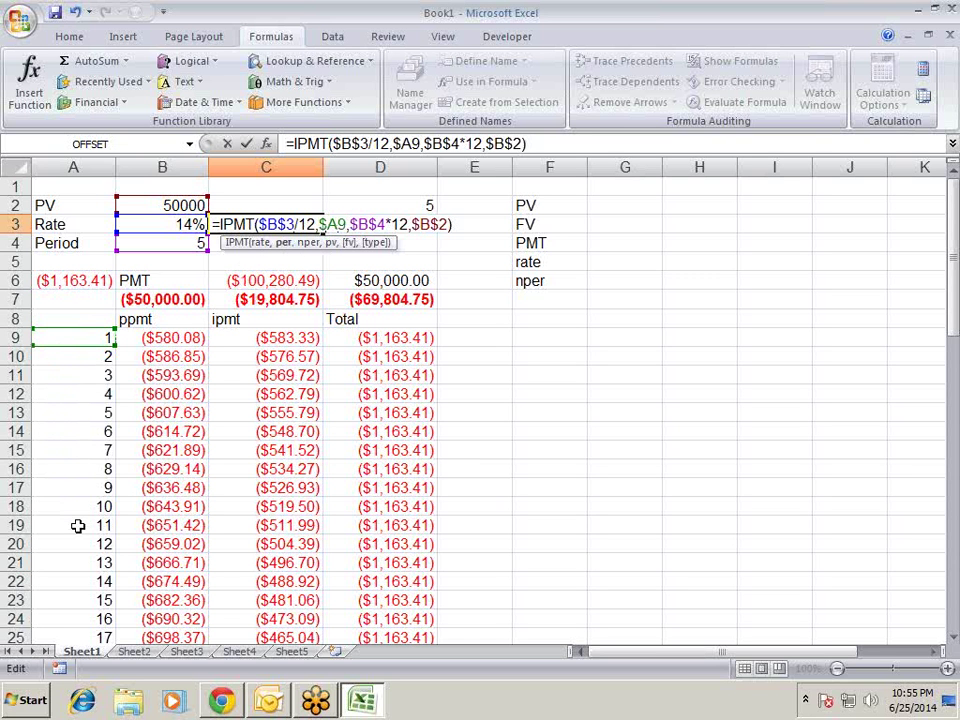
- Make C3 the array formula {=SUM(IPMT($B$3/12,ROW(1:60),$B$4*12,$B$2))}, returning -19804.75255
{"action": "key", "text": "BackSpace"}
{"action": "key", "text": "BackSpace"}
{"action": "key", "text": "BackSpace"}
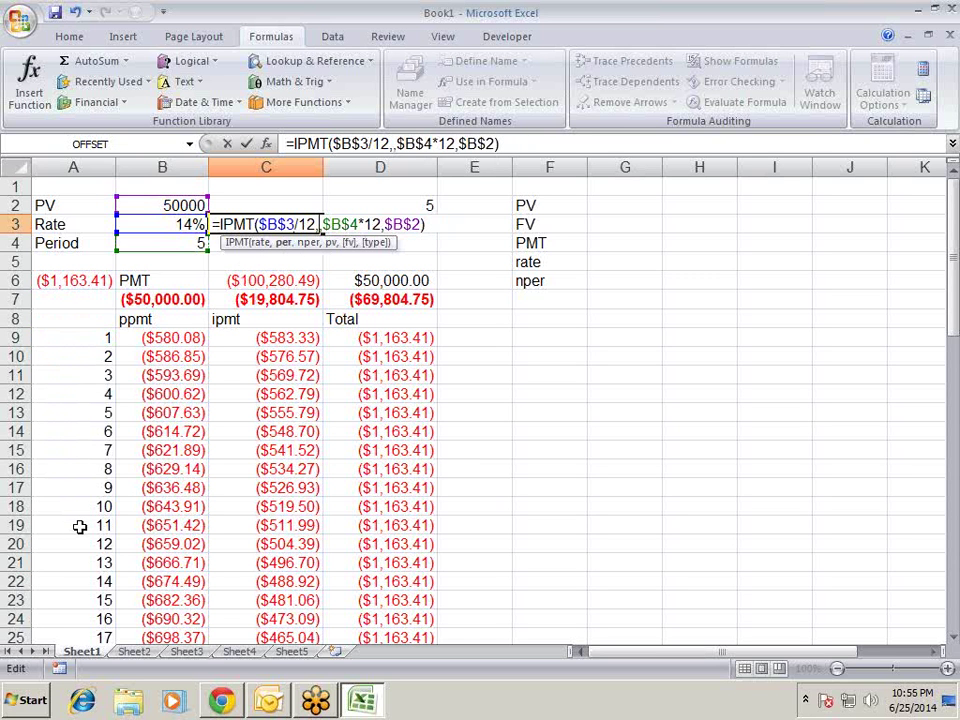
{"action": "type", "text": "row"}
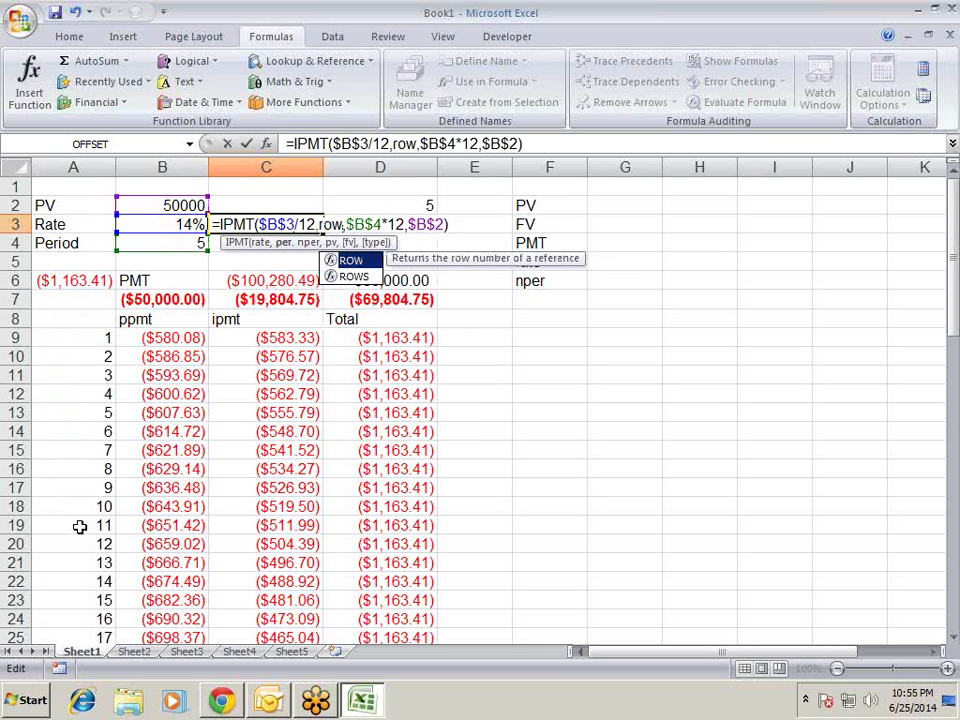
{"action": "type", "text": "("}
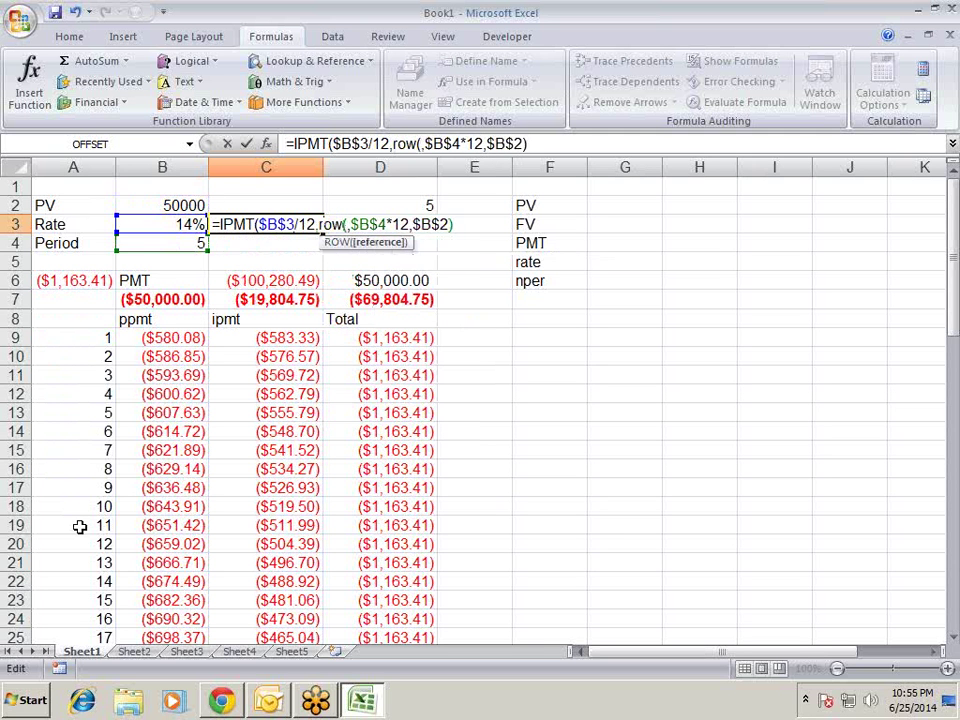
{"action": "type", "text": "1:"}
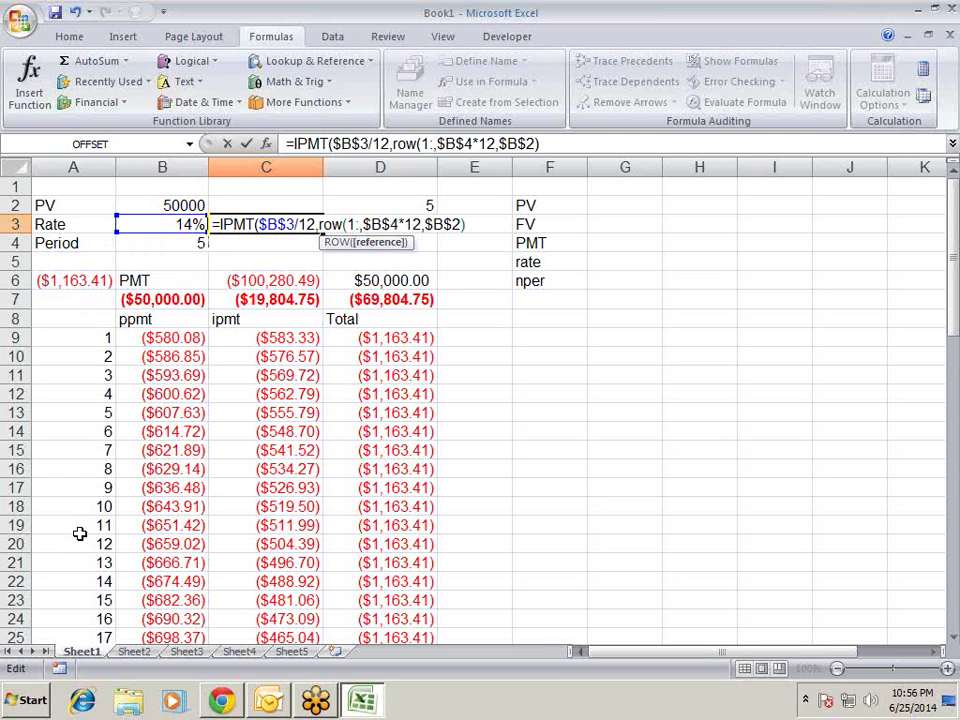
{"action": "type", "text": "60"}
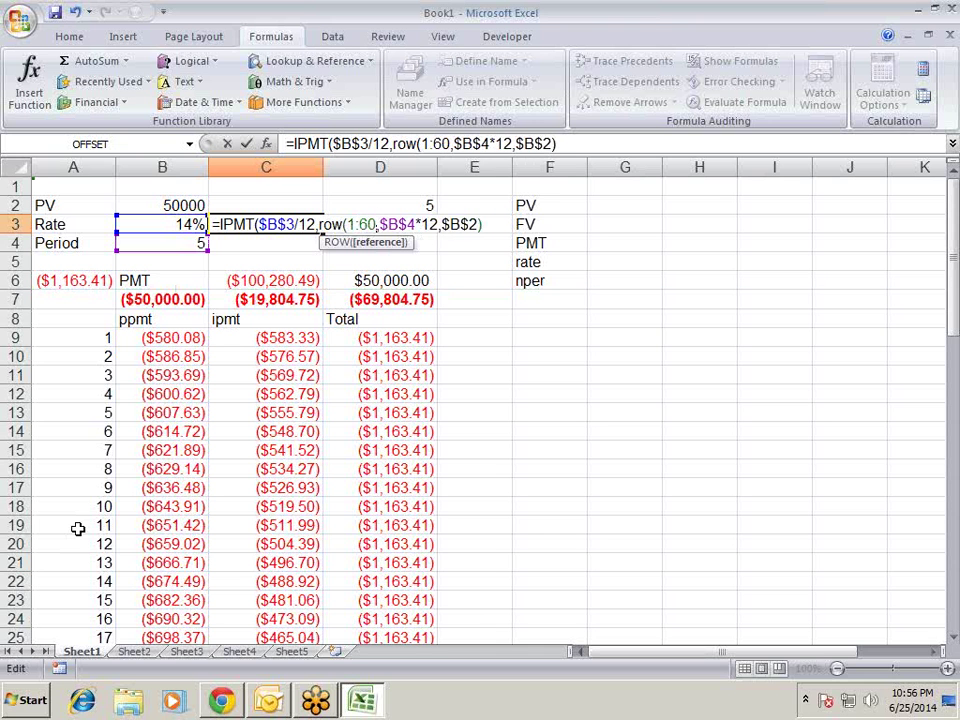
{"action": "type", "text": ")"}
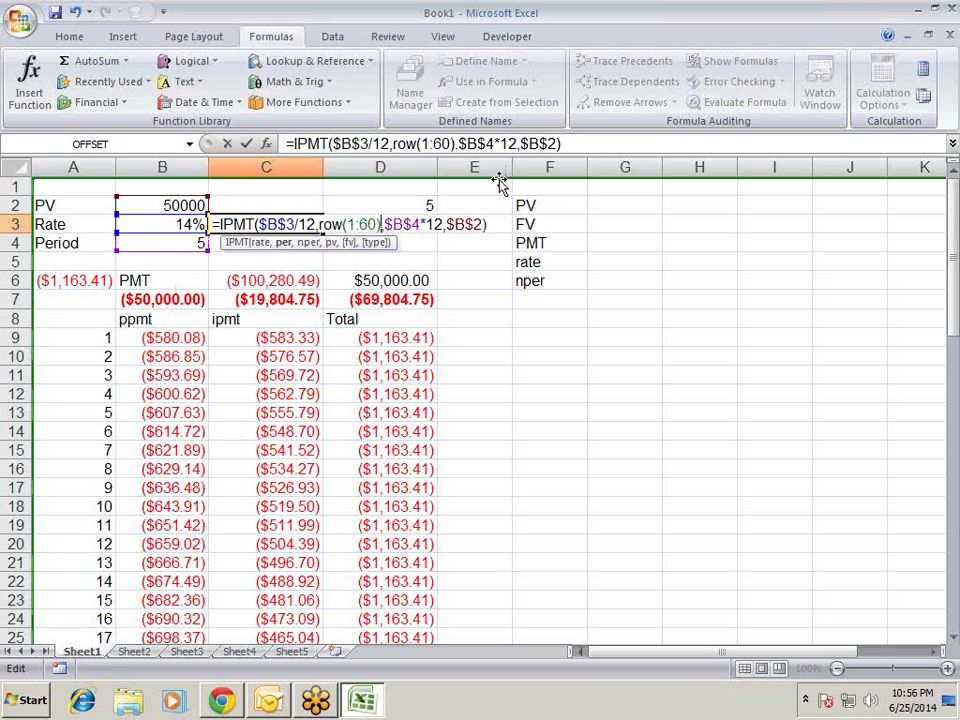
{"action": "left_click", "coordinate": [216, 228]}
{"action": "key", "text": "shift+End"}
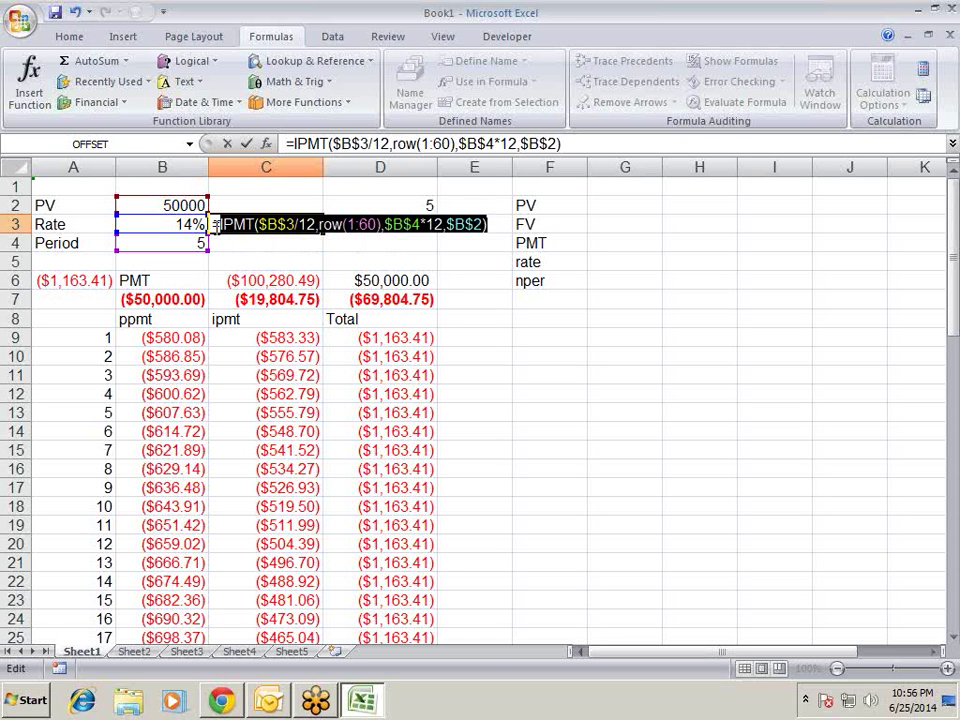
{"action": "key", "text": "shift+Home"}
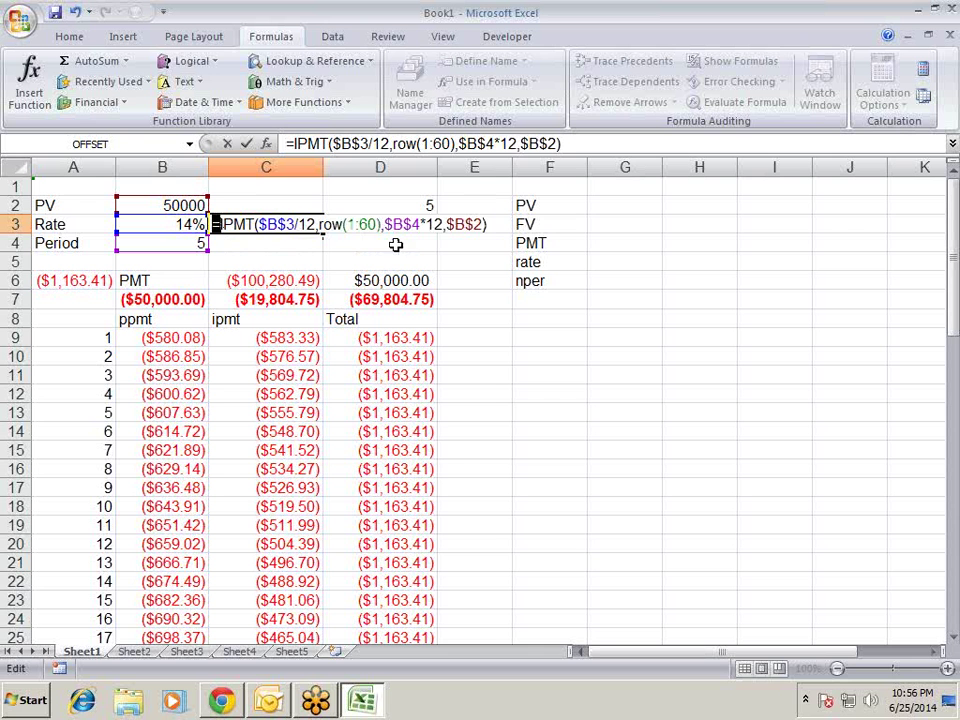
{"action": "key", "text": "Right"}
{"action": "type", "text": "sum("}
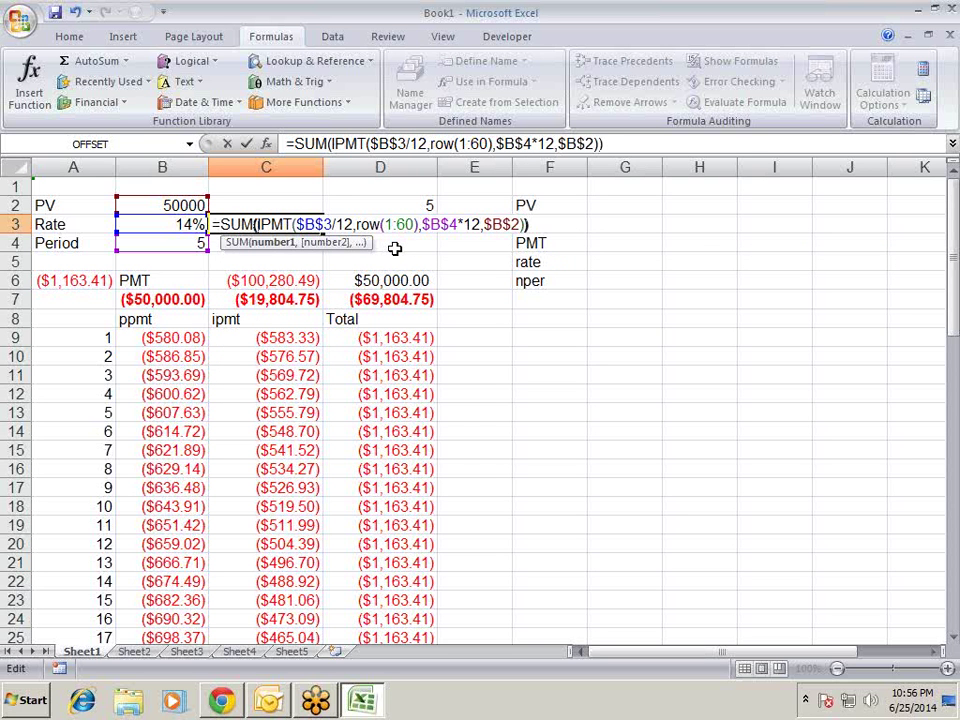
{"action": "key", "text": "End"}
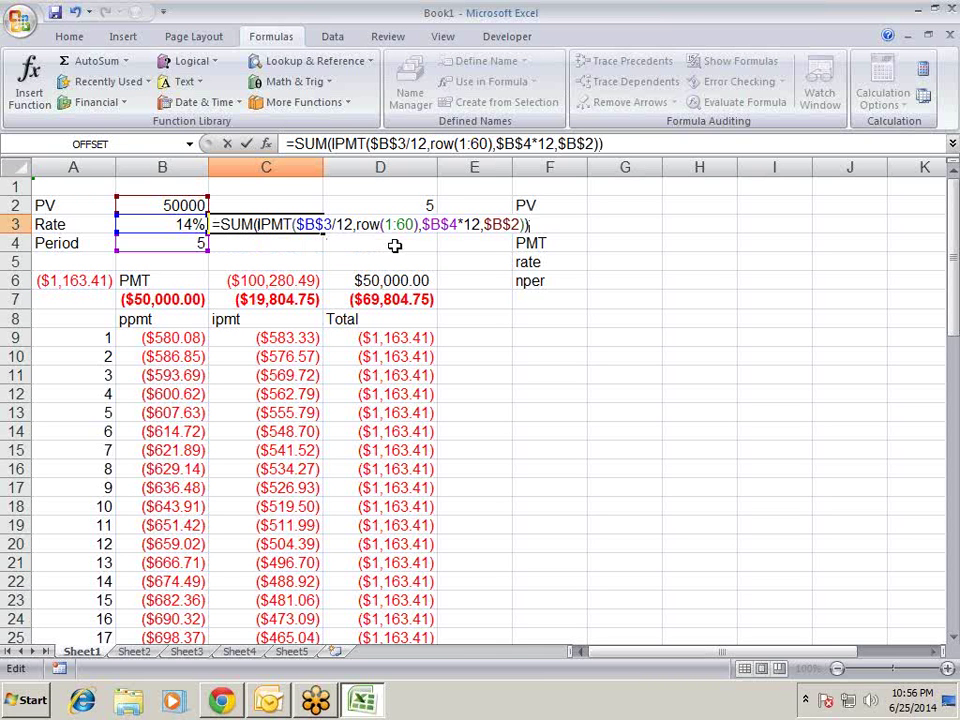
{"action": "key", "text": "ctrl+shift+Return"}
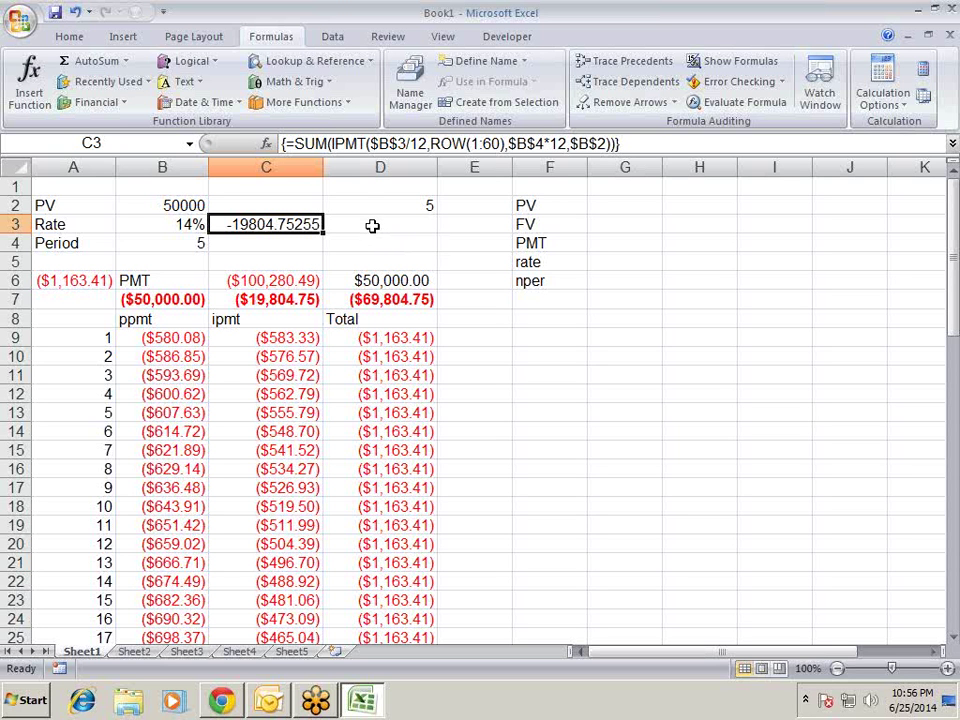
- Enter a test formula =ABS(D9) in cell E9
{"action": "left_click", "coordinate": [467, 335]}
{"action": "type", "text": "=a"}
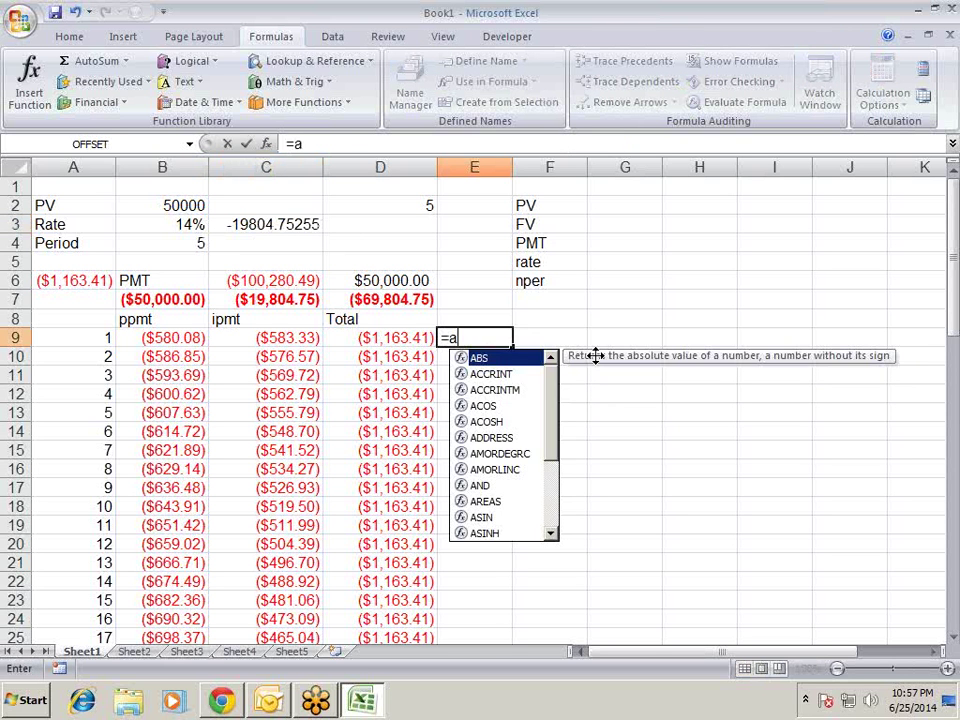
{"action": "key", "text": "Tab"}
{"action": "key", "text": "Left"}
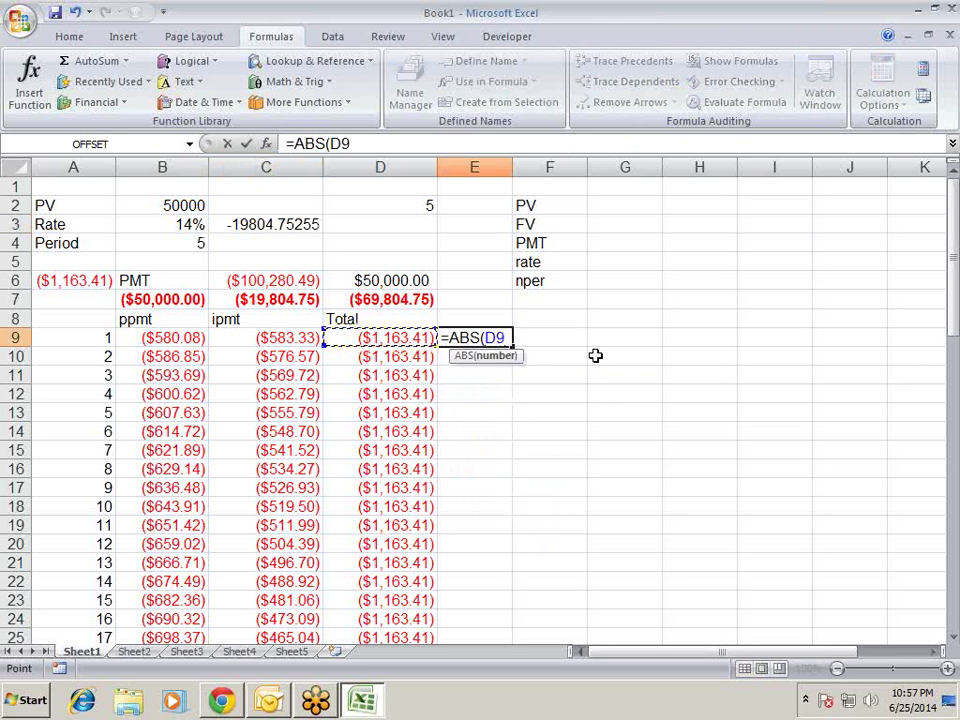
{"action": "key", "text": "Return"}
- Clear E9 again and make the -19804.75255 interest total in C3 bold
{"action": "key", "text": "Up"}
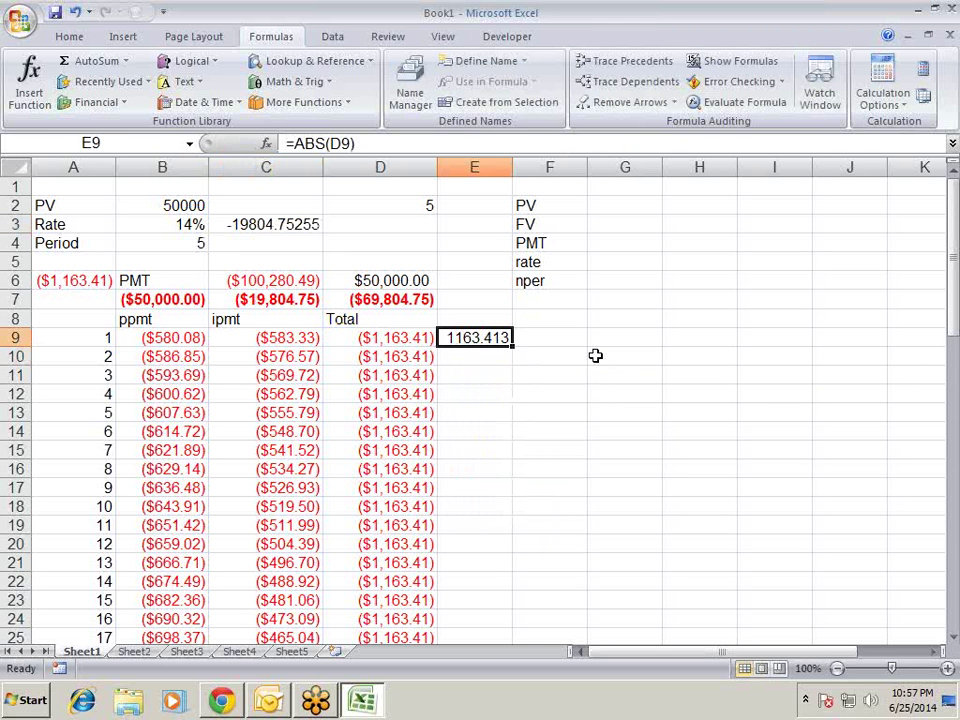
{"action": "key", "text": "Delete"}
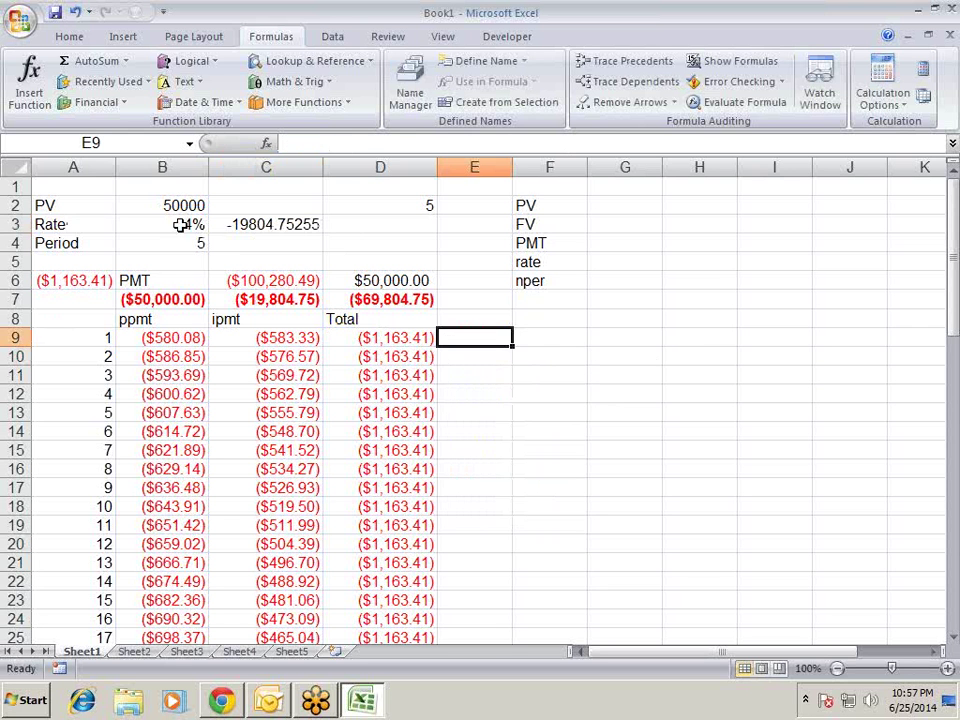
{"action": "left_click", "coordinate": [237, 228]}
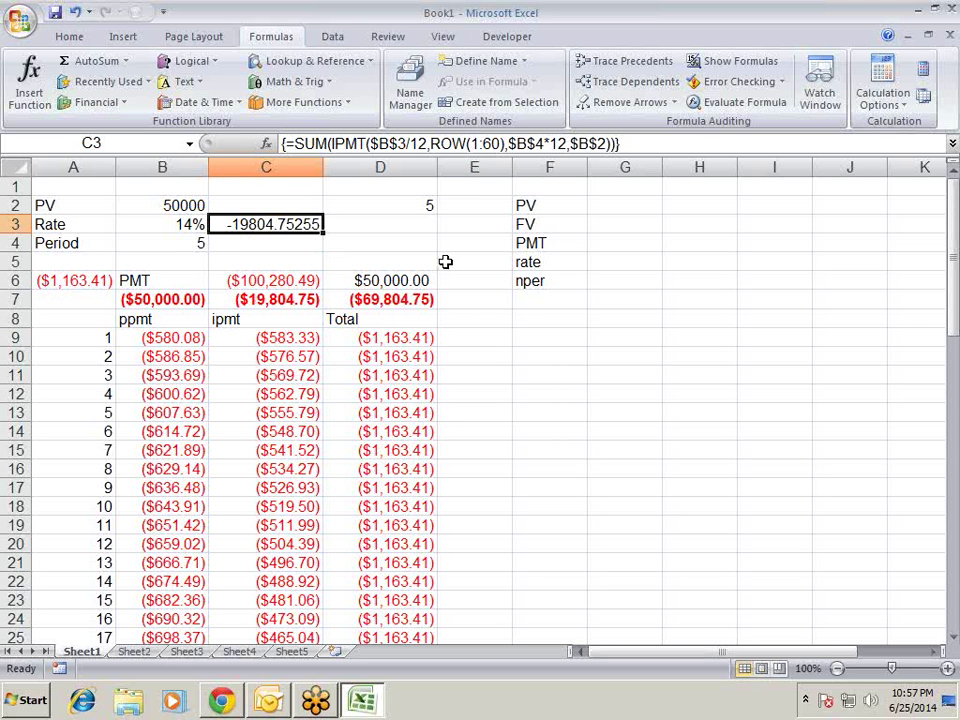
{"action": "key", "text": "ctrl+b"}
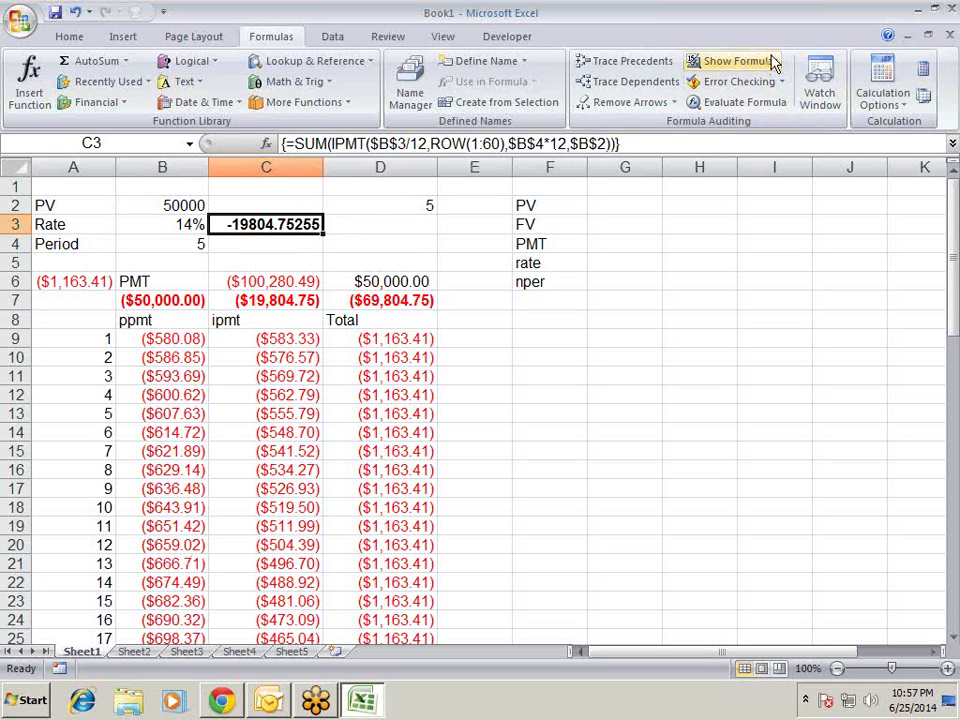
- Evaluate C3's formula step by step: rate 0.14, monthly rate 0.14/12, and ROW(1:60) as 1 to 60
{"action": "left_click", "coordinate": [737, 105]}
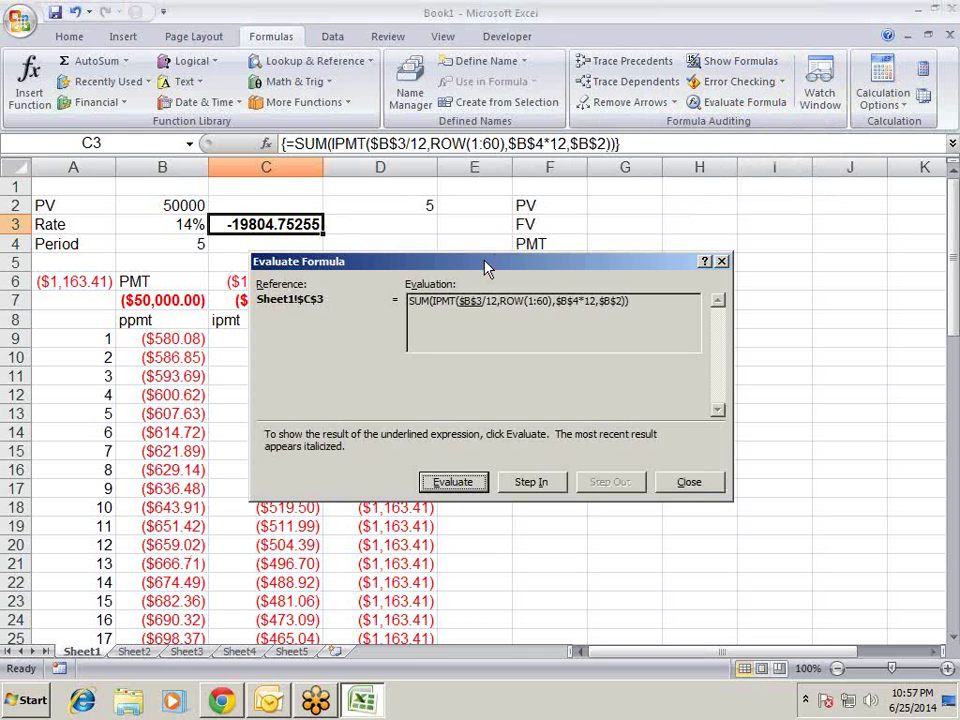
{"action": "left_click_drag", "start_coordinate": [484, 268], "coordinate": [563, 246]}
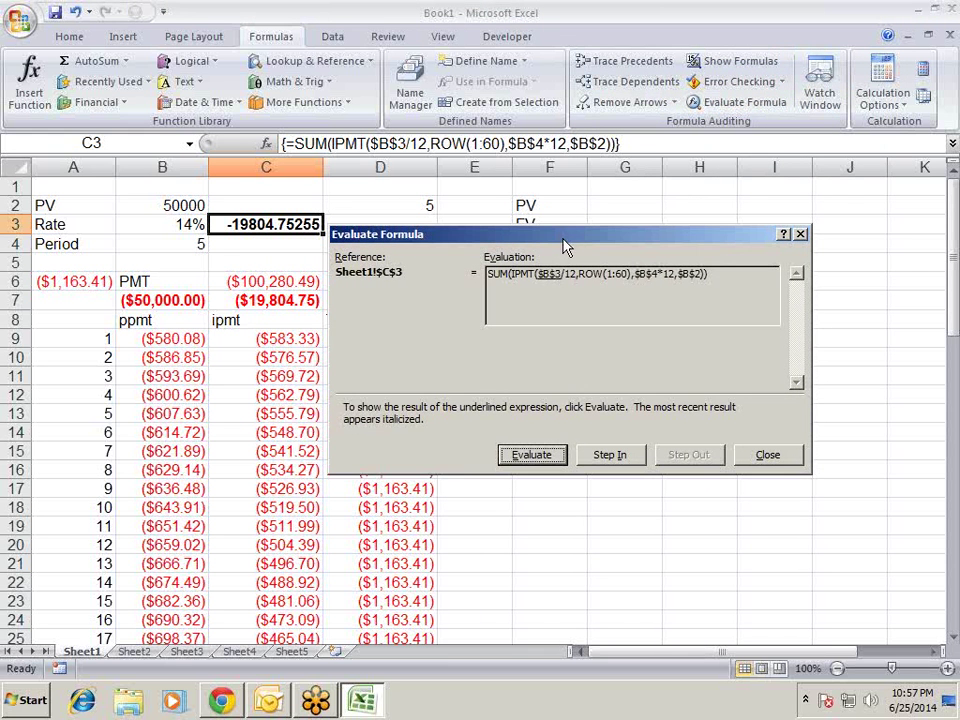
{"action": "left_click", "coordinate": [533, 456]}
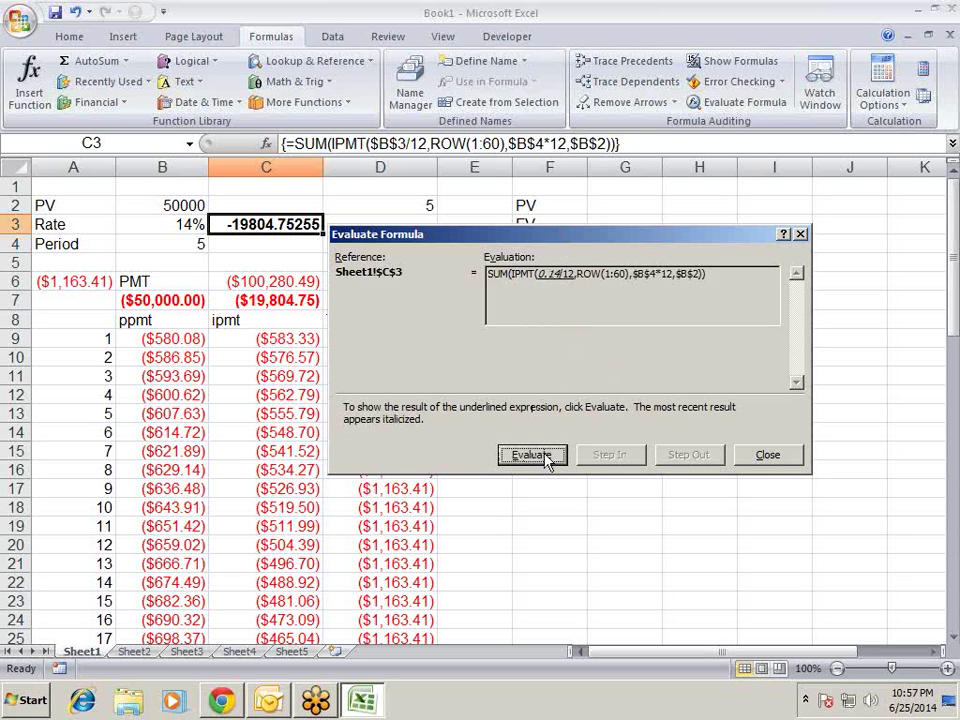
{"action": "left_click", "coordinate": [540, 460]}
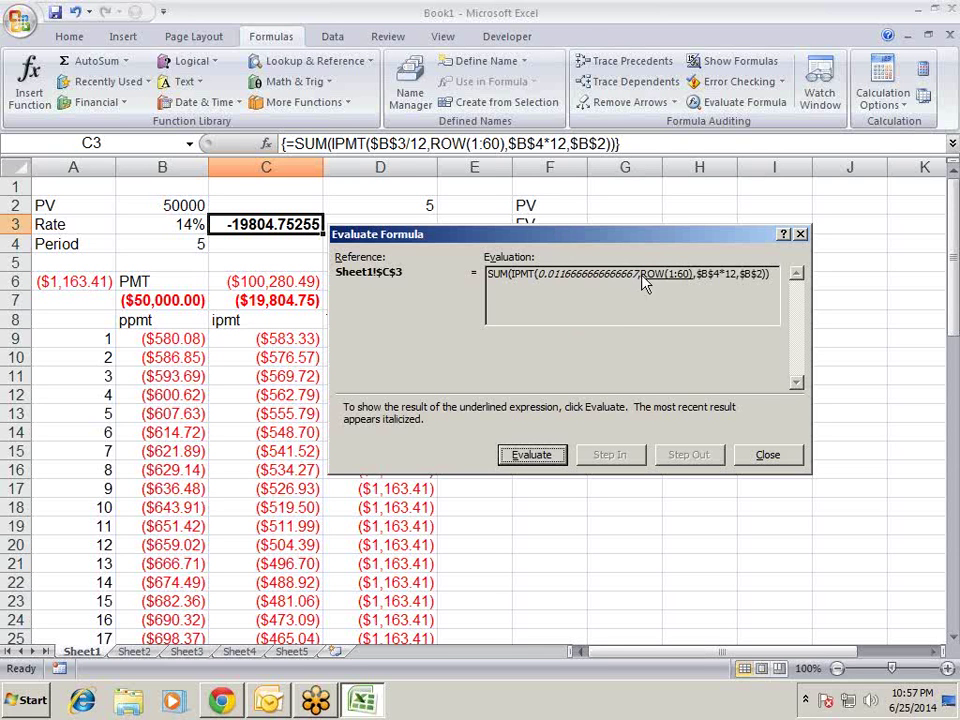
{"action": "left_click", "coordinate": [541, 462]}
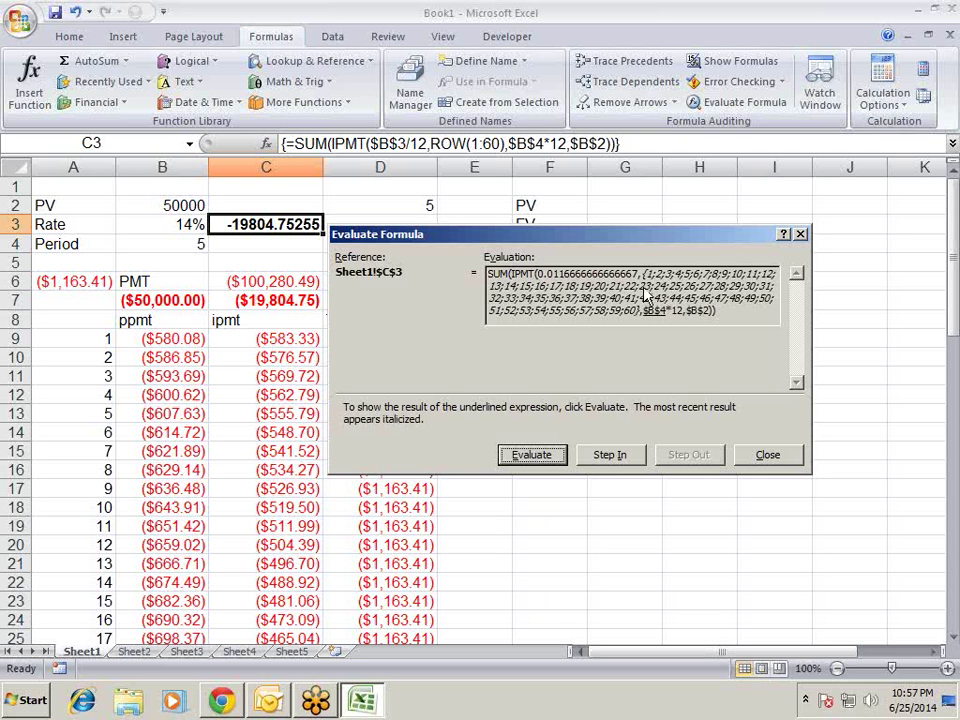
- Continue evaluating: periods 5*12 to 60, present value 50000, the IPMT array, and final -19804.75255
{"action": "left_click", "coordinate": [531, 455]}
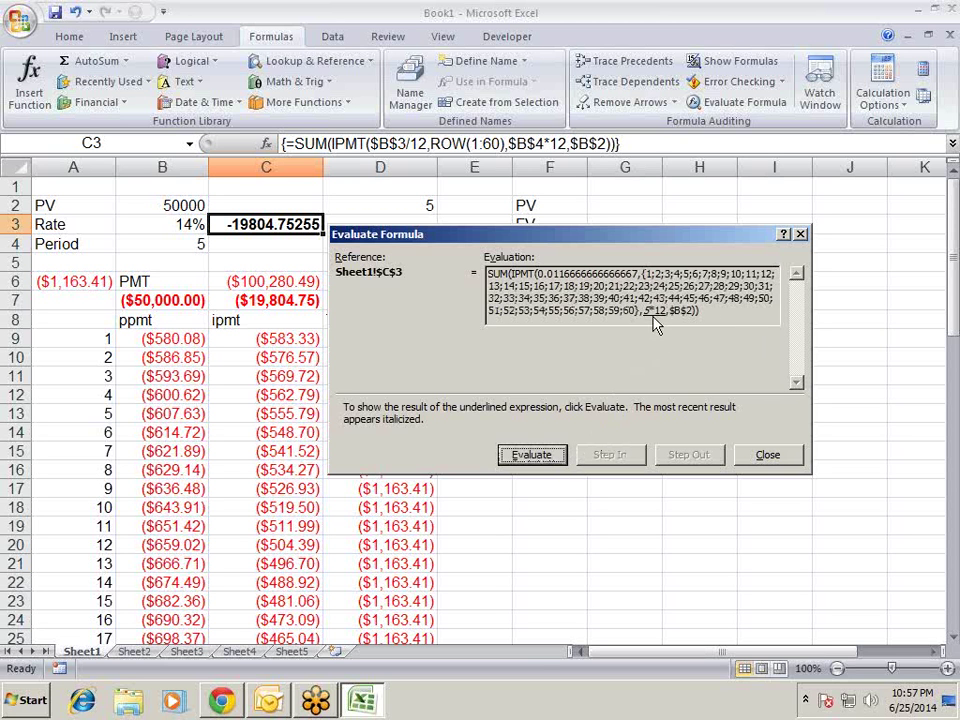
{"action": "left_click", "coordinate": [550, 456]}
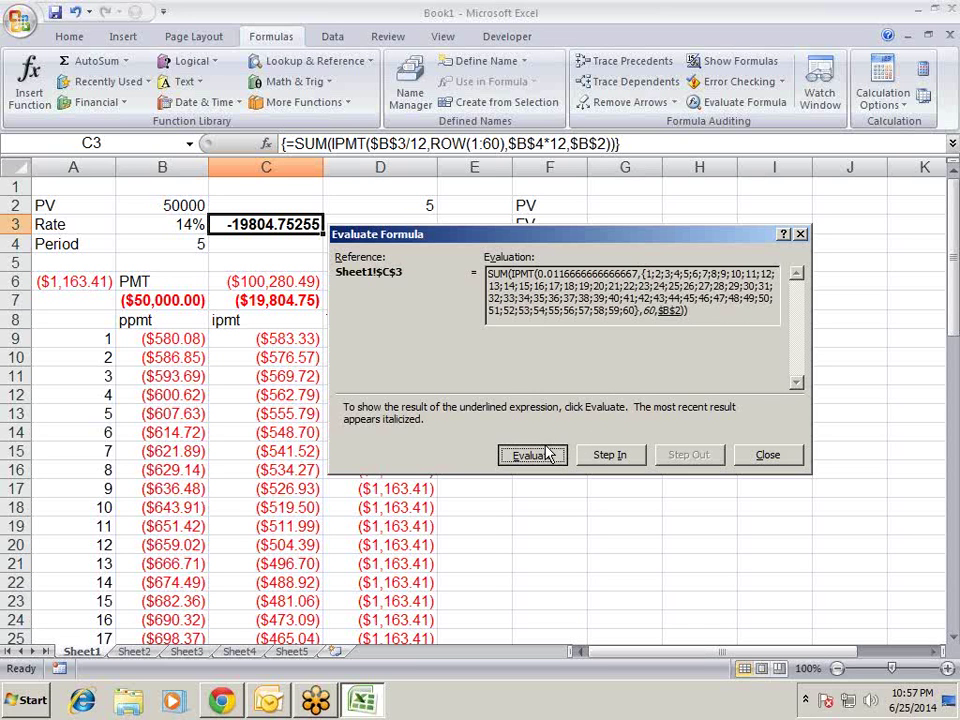
{"action": "left_click", "coordinate": [548, 455]}
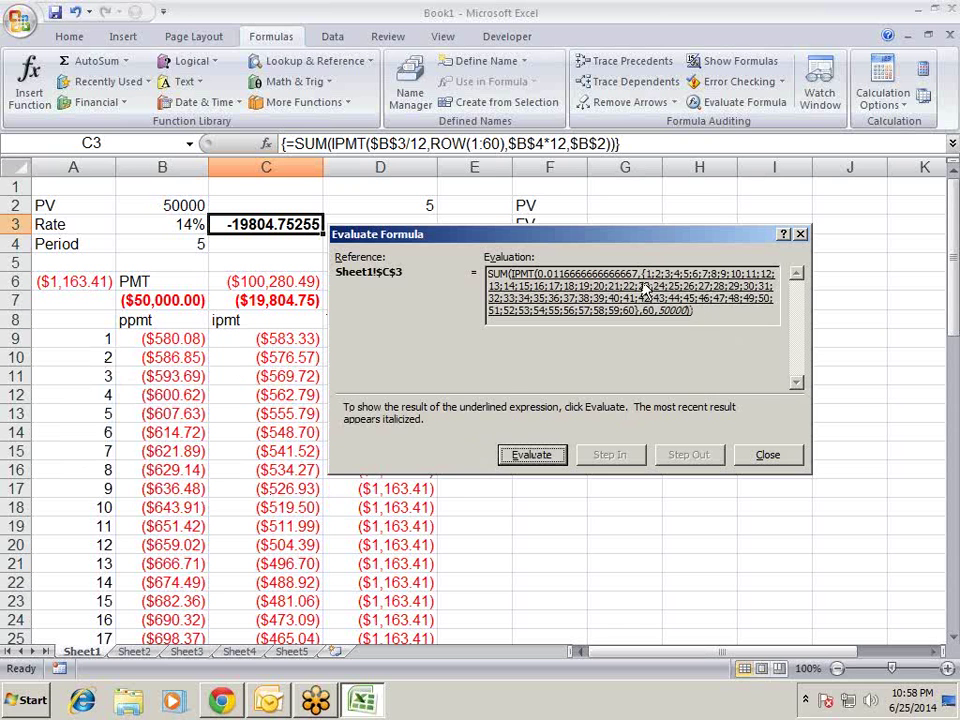
{"action": "left_click", "coordinate": [556, 458]}
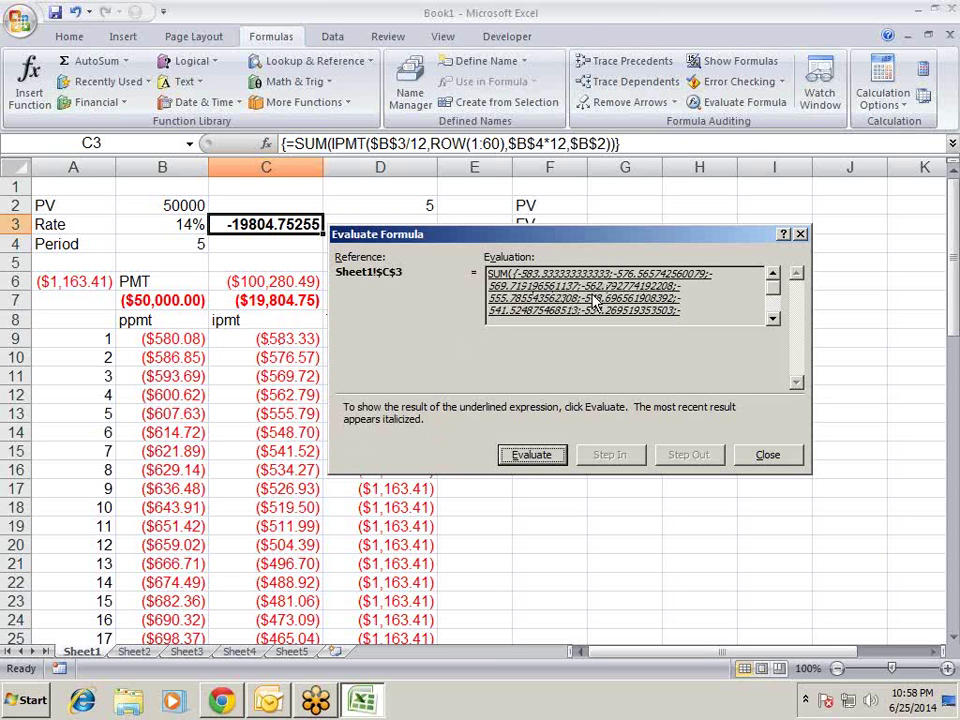
{"action": "left_click", "coordinate": [772, 320]}
{"action": "left_click", "coordinate": [772, 320]}
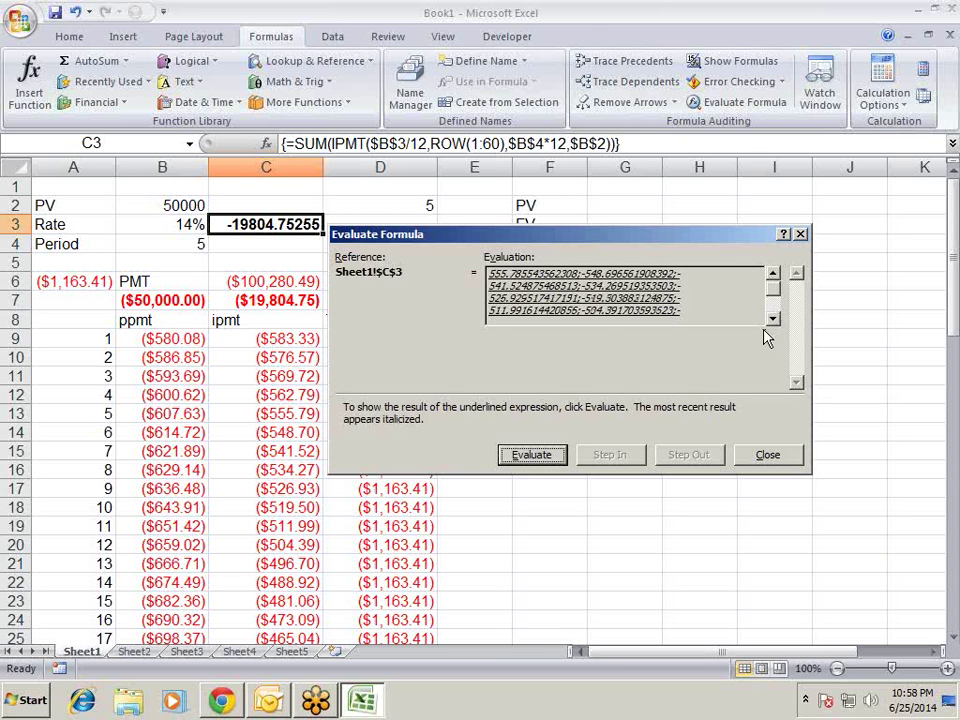
{"action": "scroll", "coordinate": [779, 283], "scroll_direction": "up", "scroll_amount": 1}
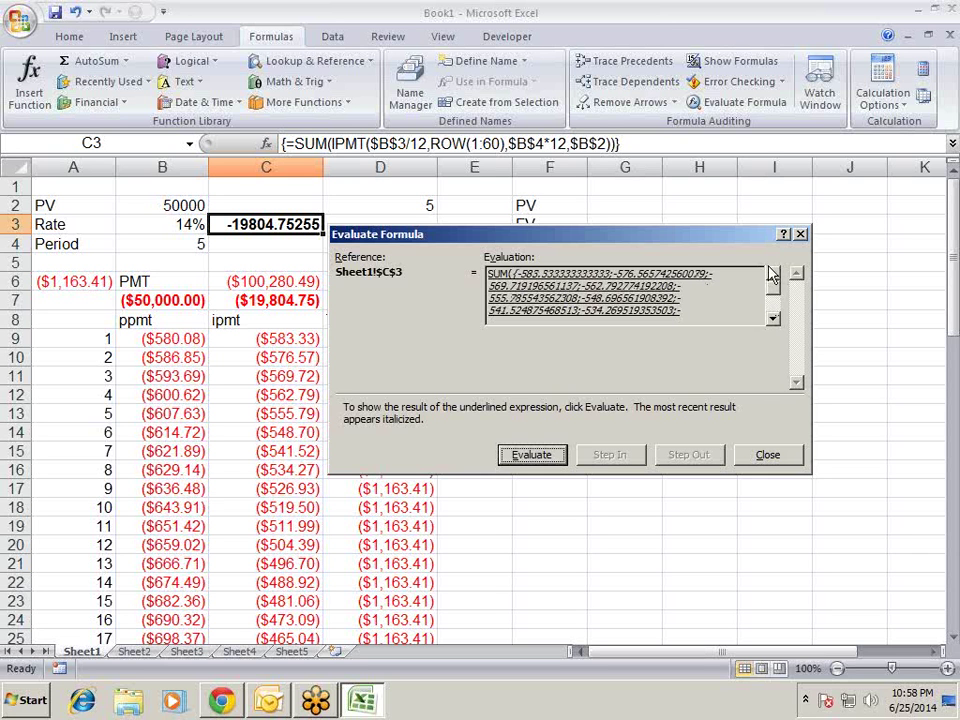
{"action": "left_click", "coordinate": [531, 455]}
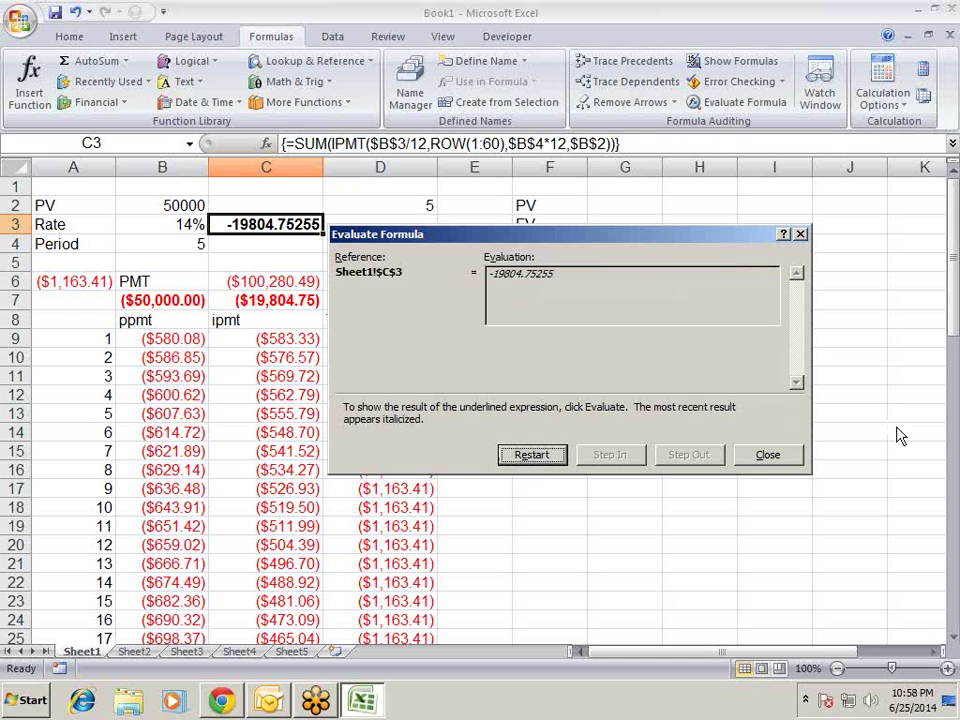
- Close the Evaluate Formula dialog and go to the blank Sheet2
{"action": "left_click", "coordinate": [767, 455]}
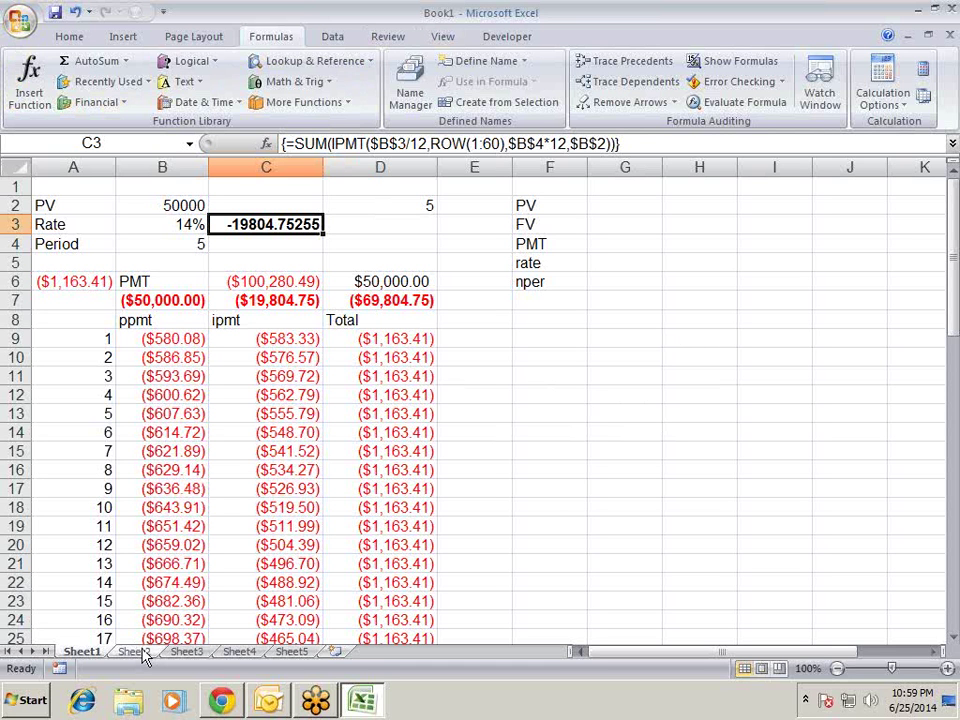
{"action": "left_click", "coordinate": [143, 653]}
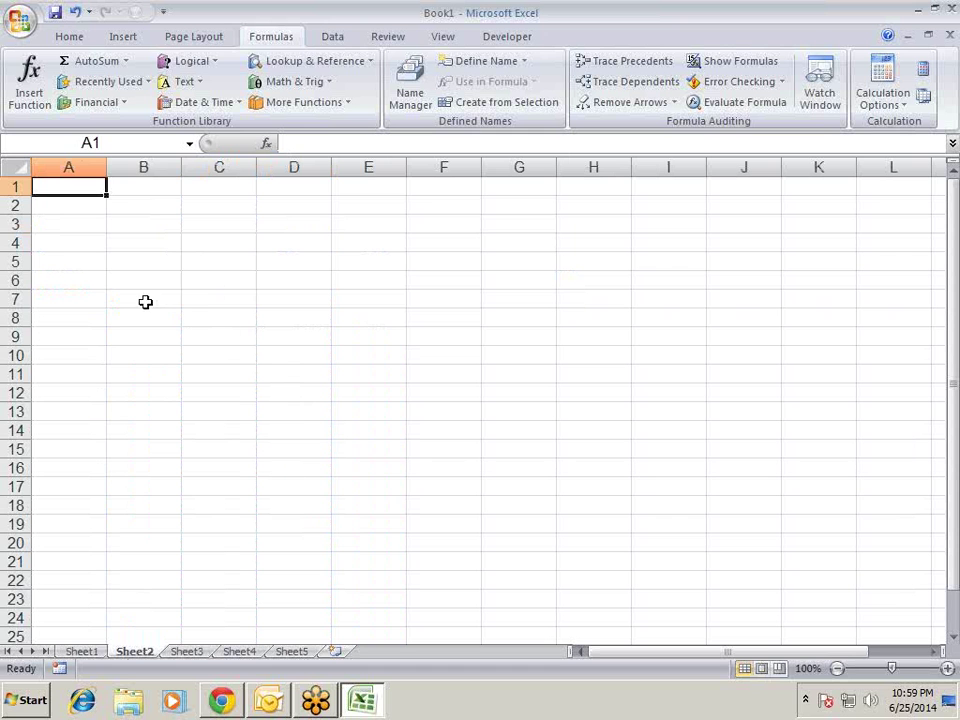
- Enter the label 'ctrl+shift+enter' in A2 of Sheet2 and make it bold
{"action": "left_click", "coordinate": [144, 301]}
{"action": "left_click", "coordinate": [76, 189]}
{"action": "left_click", "coordinate": [59, 210]}
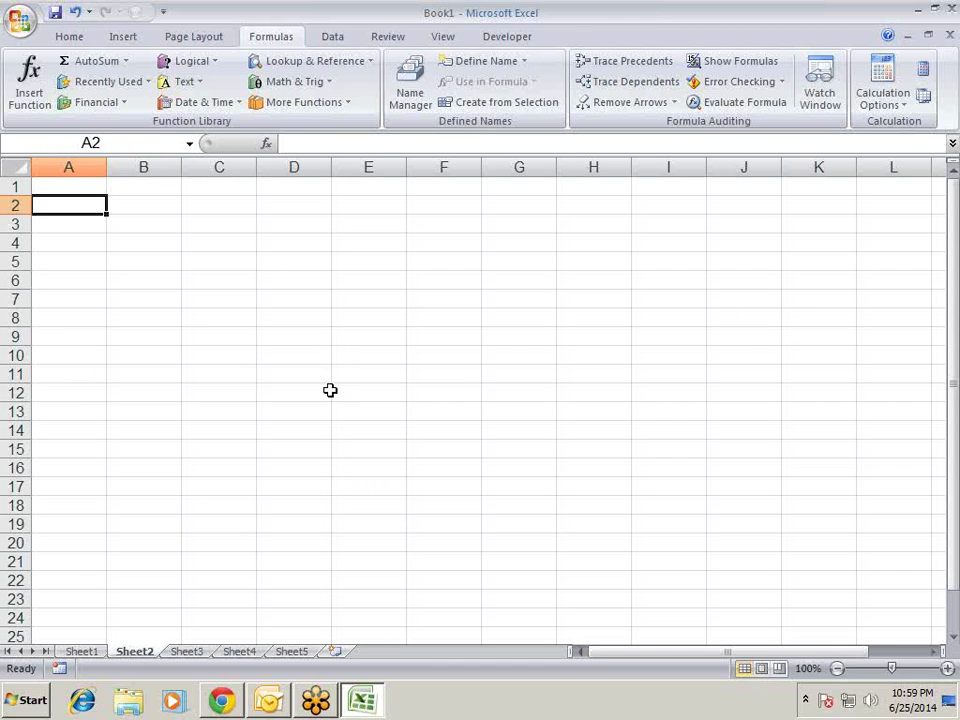
{"action": "type", "text": "=("}
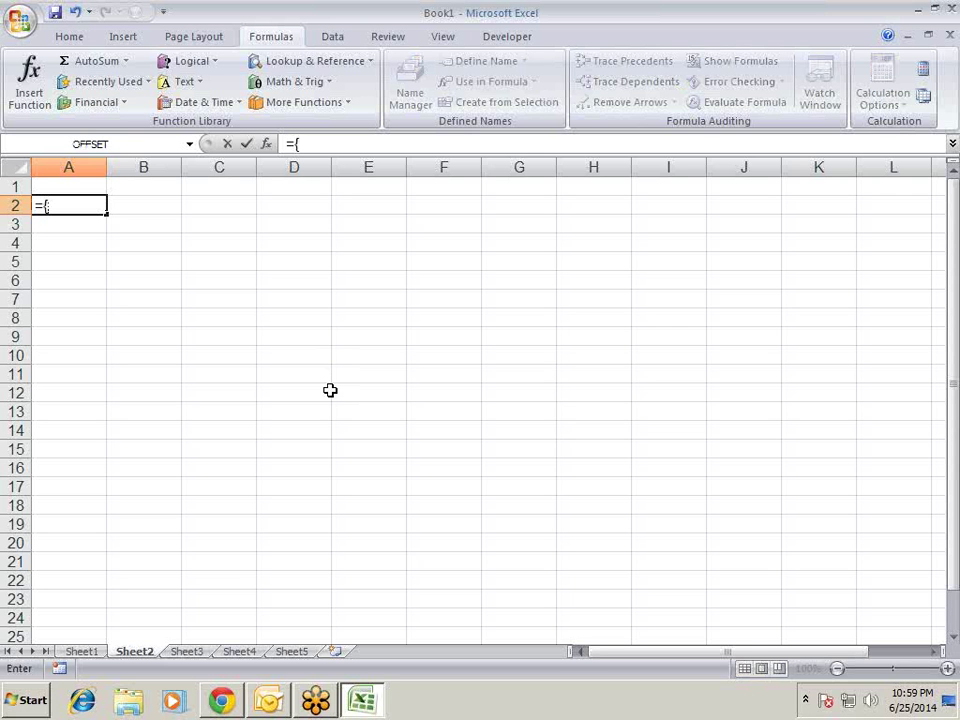
{"action": "key", "text": "BackSpace"}
{"action": "key", "text": "Escape"}
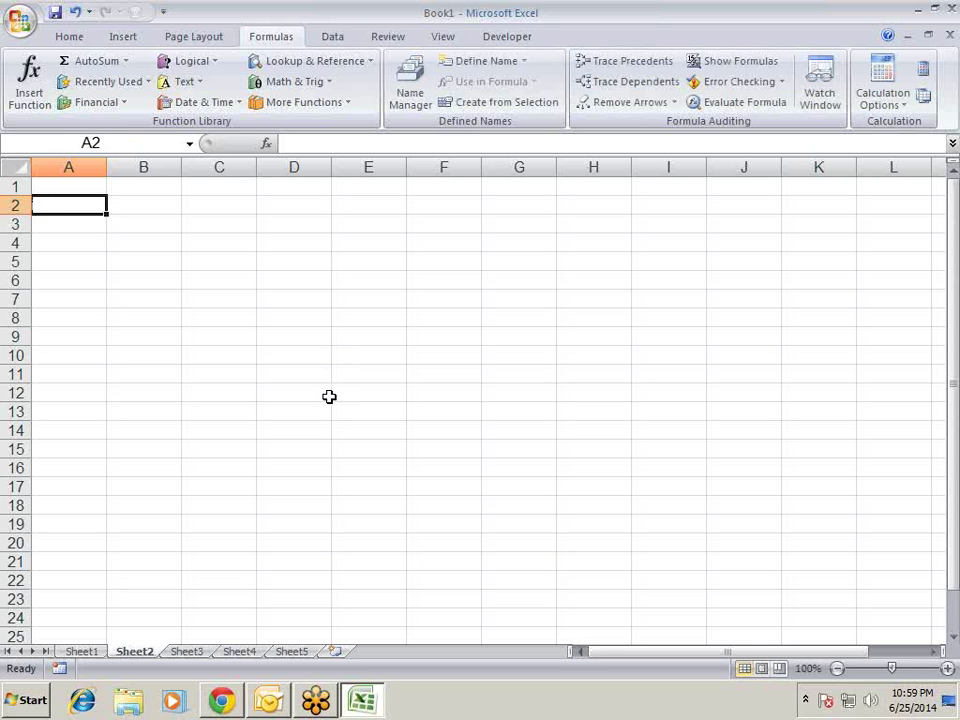
{"action": "type", "text": "c"}
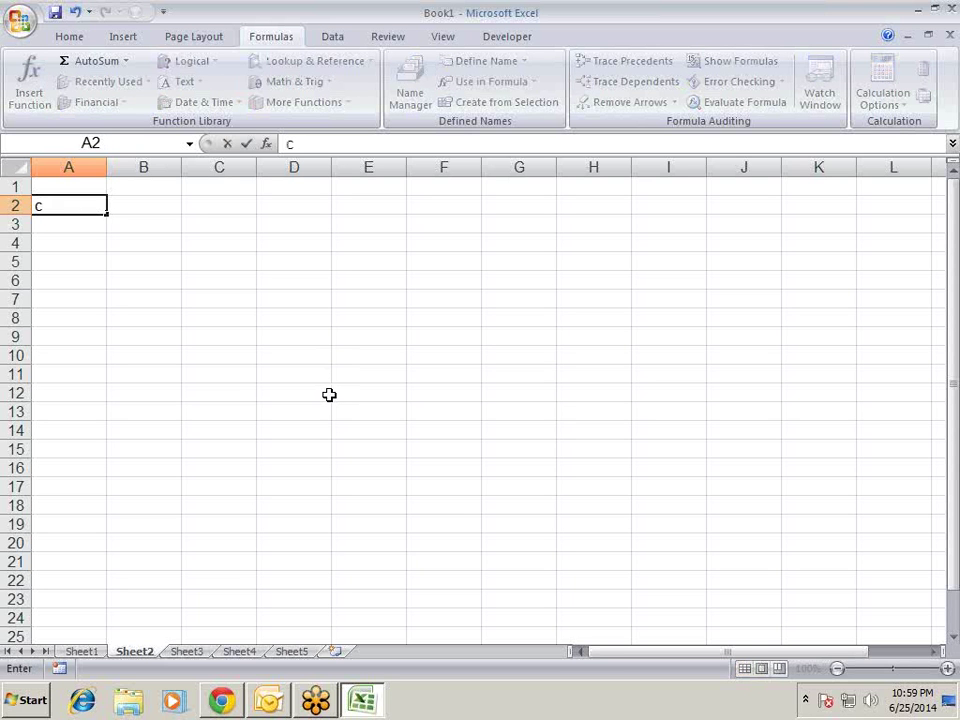
{"action": "type", "text": "lt"}
{"action": "type", "text": "trl"}
{"action": "type", "text": "+"}
{"action": "type", "text": "shift"}
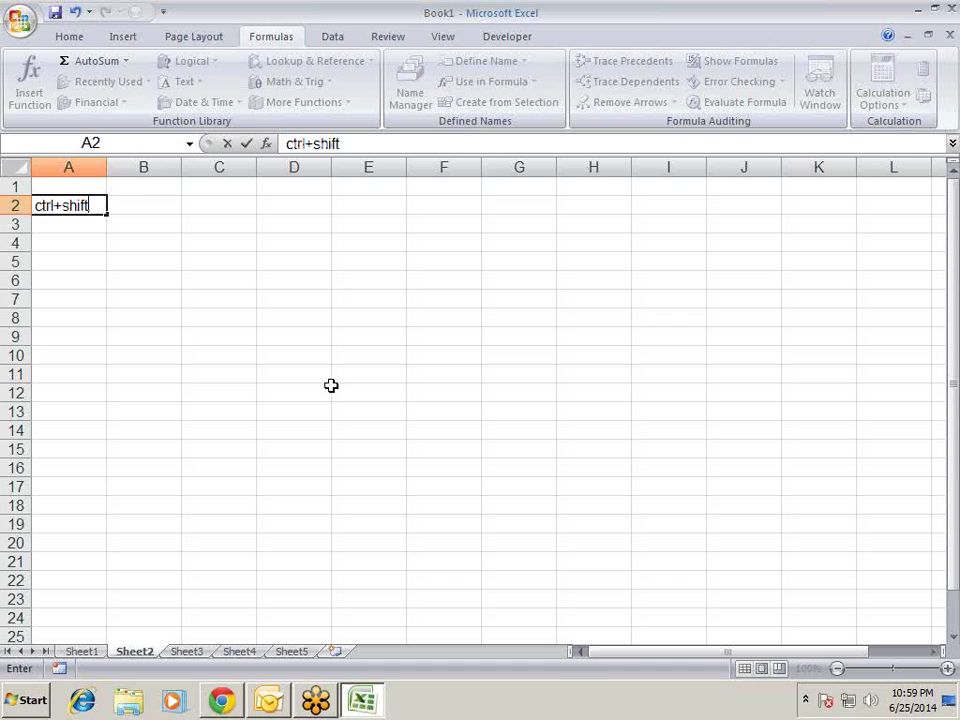
{"action": "type", "text": "+enter"}
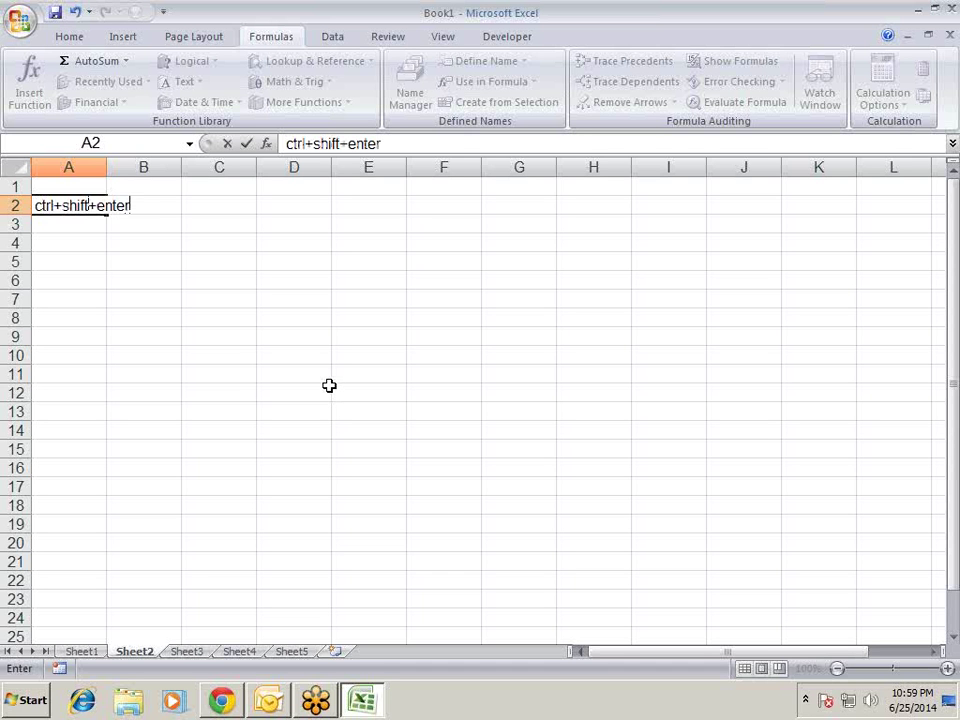
{"action": "key", "text": "Return"}
{"action": "key", "text": "Up"}
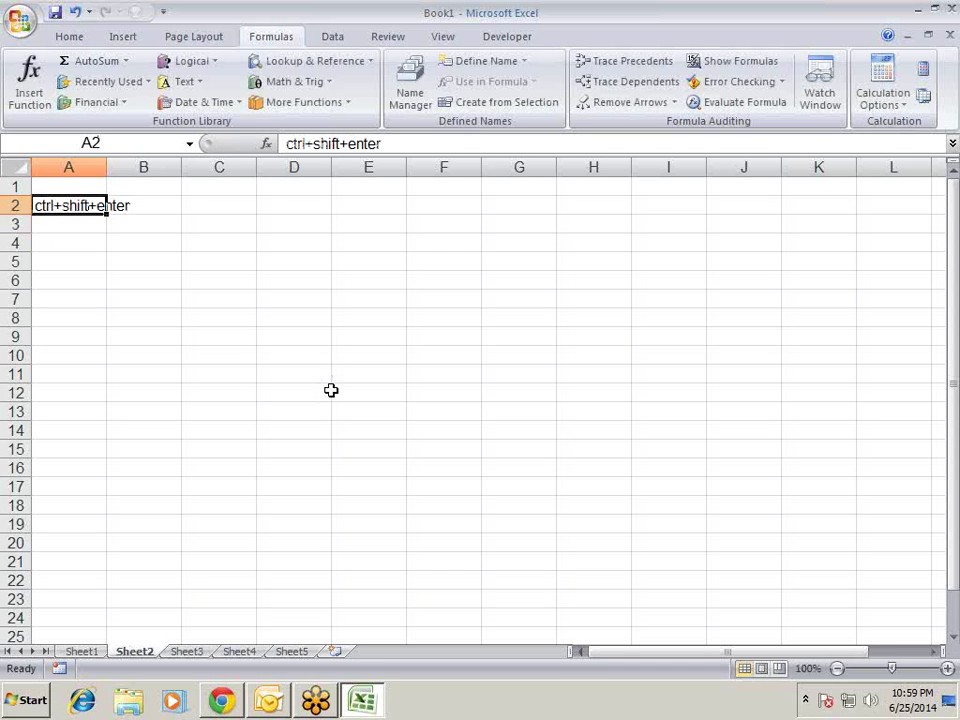
{"action": "key", "text": "ctrl+b"}
{"action": "key", "text": "Down"}
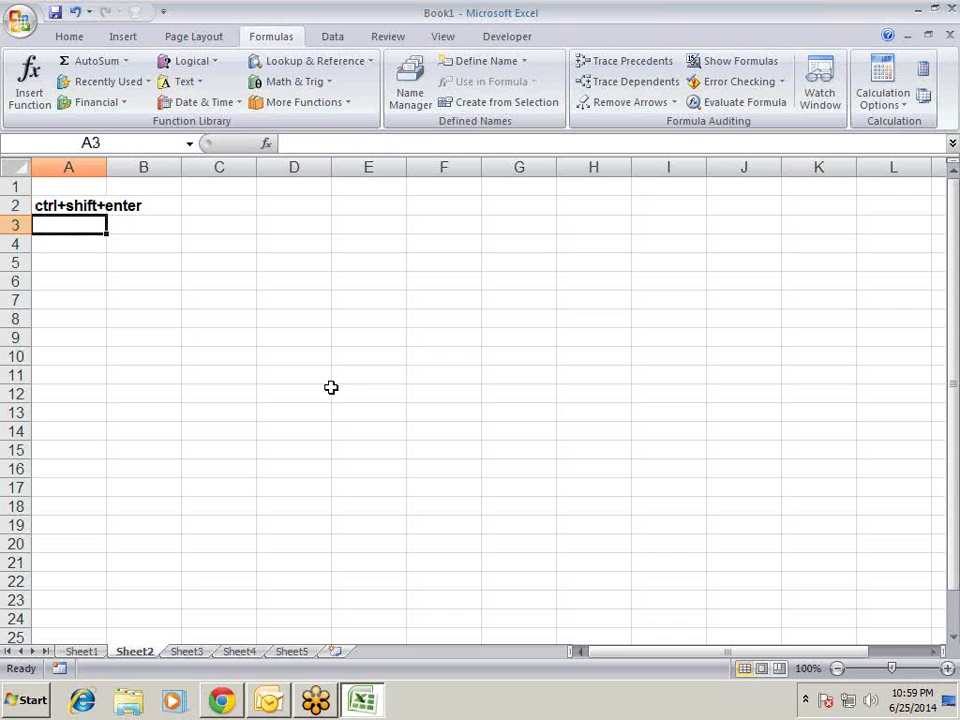
- Enter ={1,2,3,4} in B4, then array-enter it across B4:E4 to show 1, 2, 3 and 4
{"action": "key", "text": "Right"}
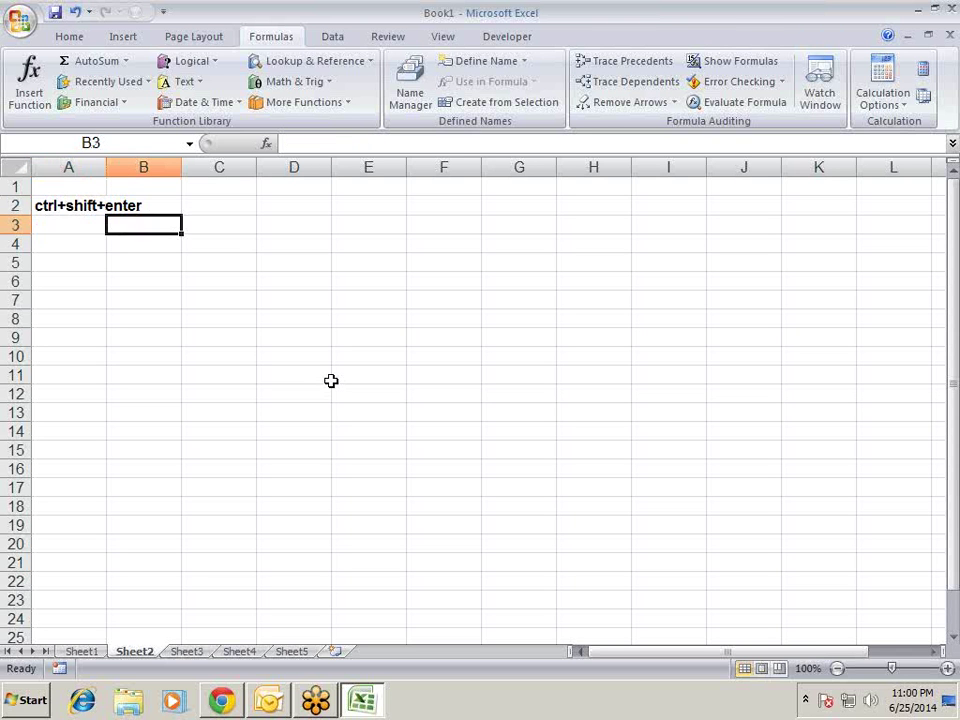
{"action": "key", "text": "Down"}
{"action": "type", "text": "="}
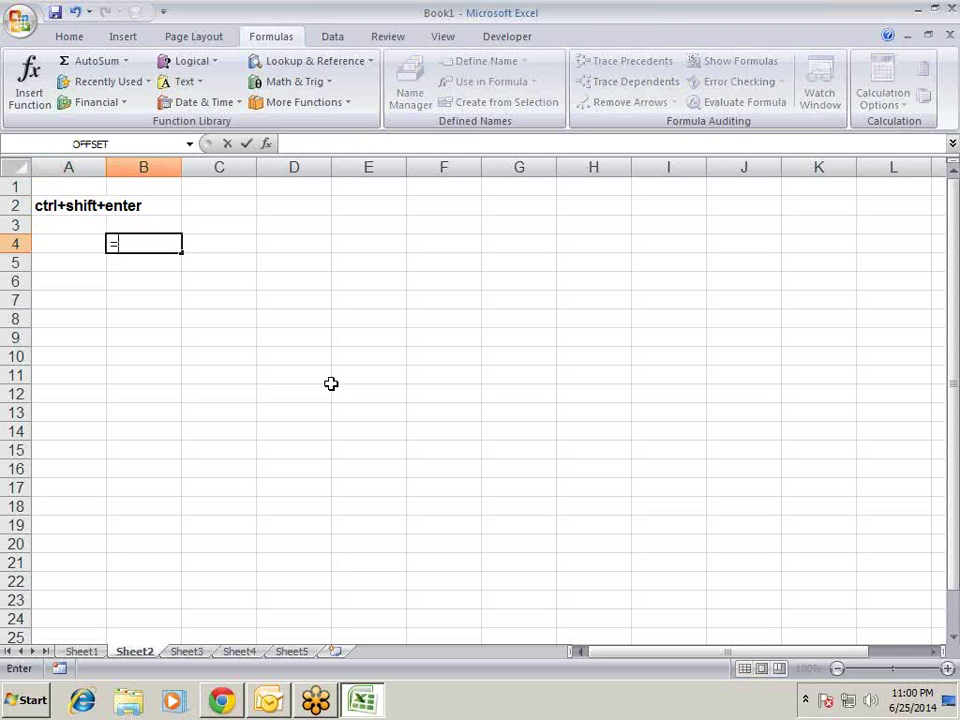
{"action": "type", "text": "("}
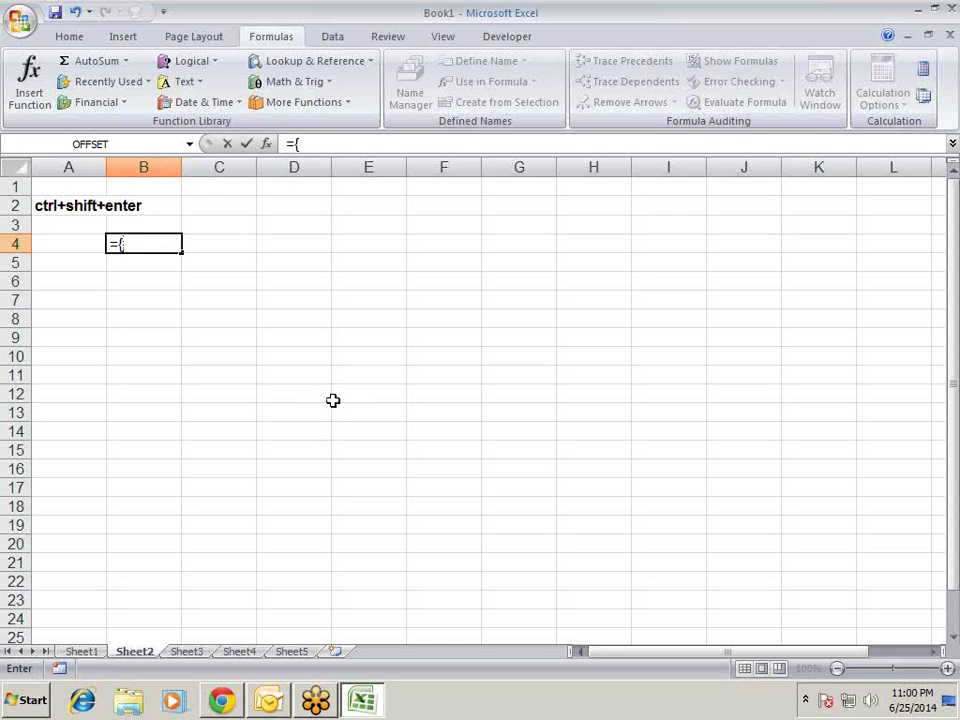
{"action": "type", "text": "1,2,3,"}
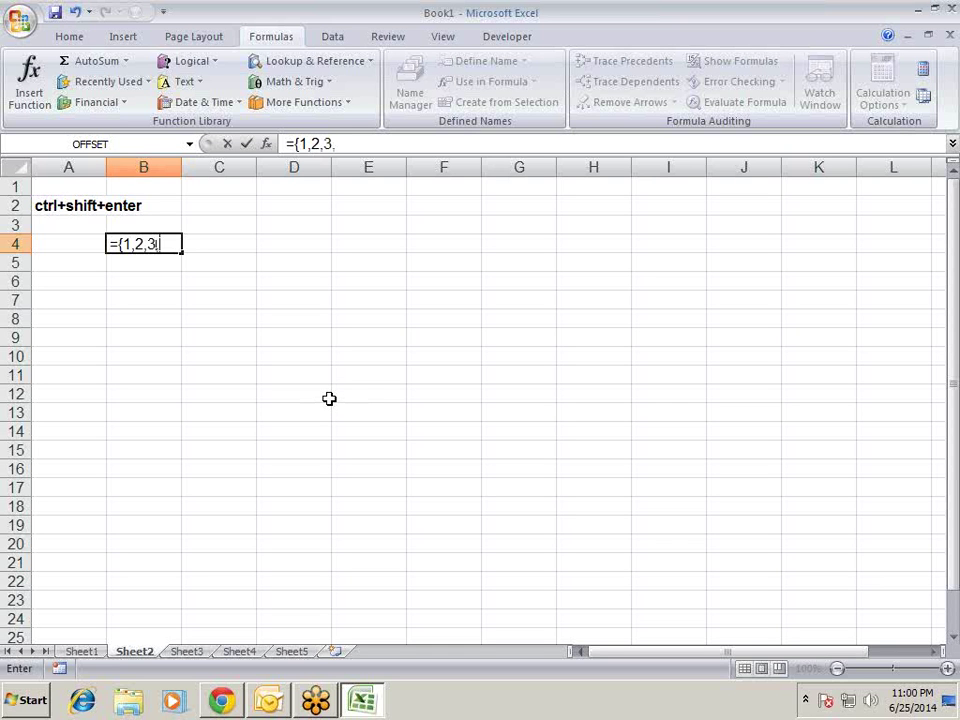
{"action": "type", "text": "4}"}
{"action": "key", "text": "Return"}
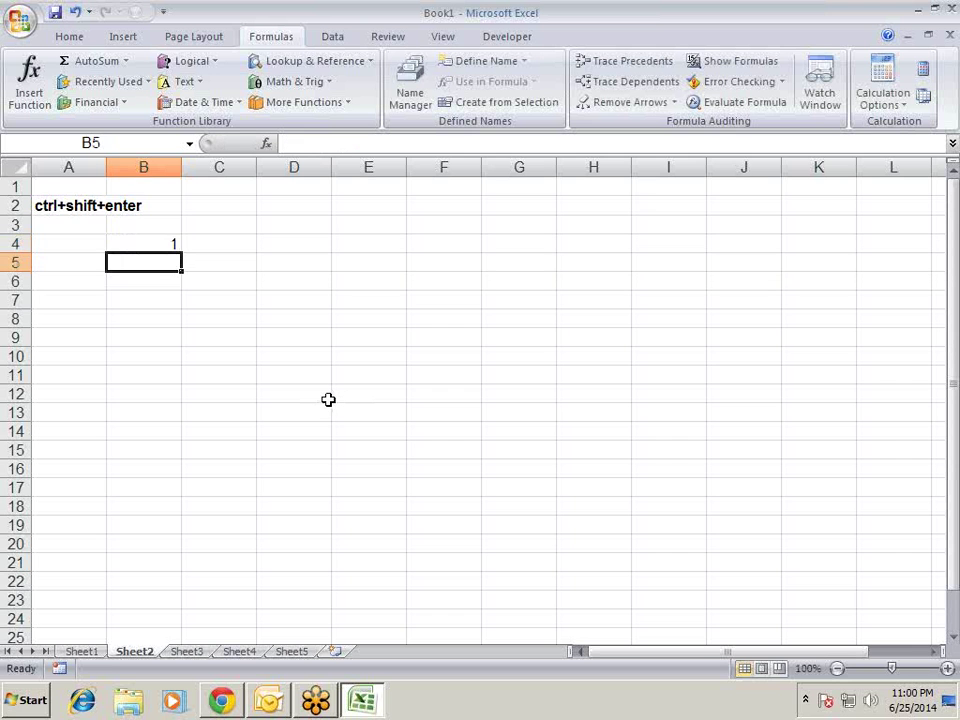
{"action": "key", "text": "Up"}
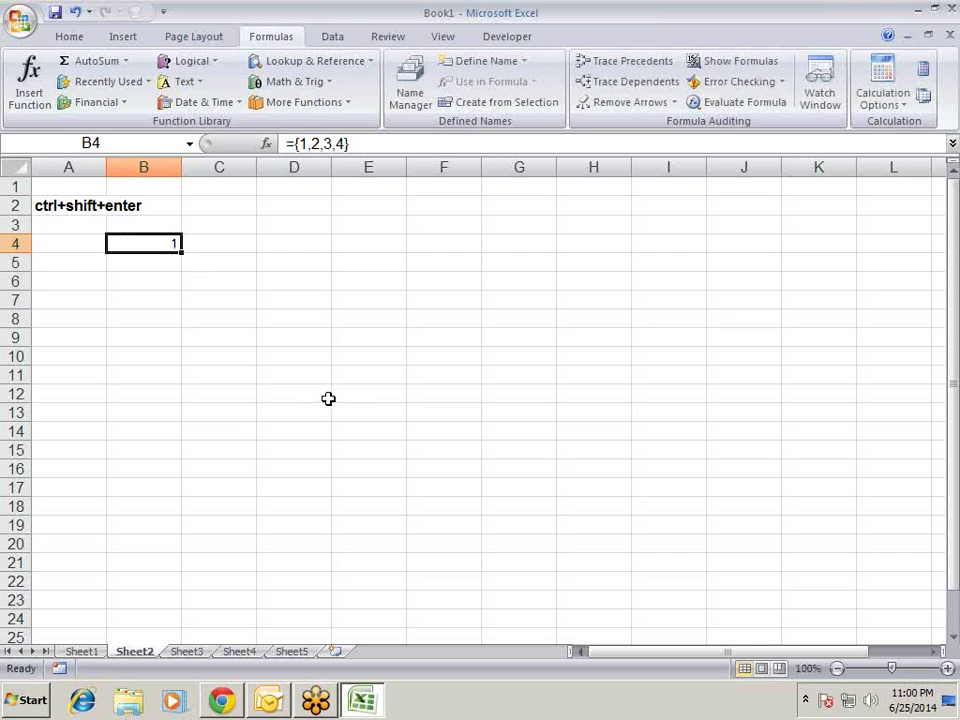
{"action": "key", "text": "shift+Right"}
{"action": "key", "text": "shift+Right"}
{"action": "key", "text": "shift+Right"}
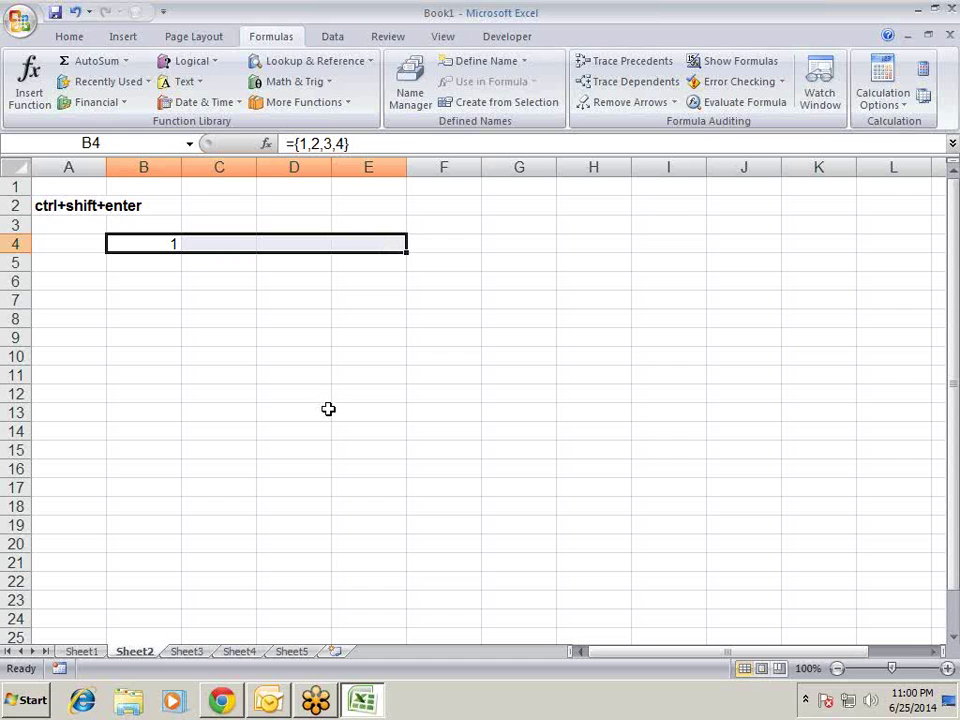
{"action": "key", "text": "F2"}
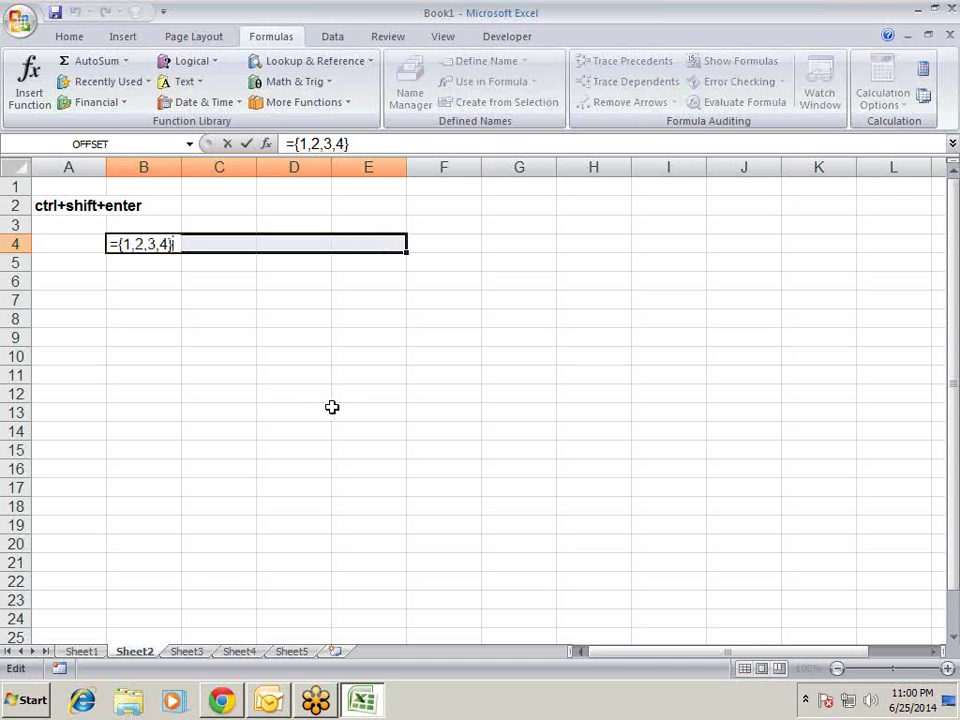
{"action": "key", "text": "ctrl+shift+Return"}
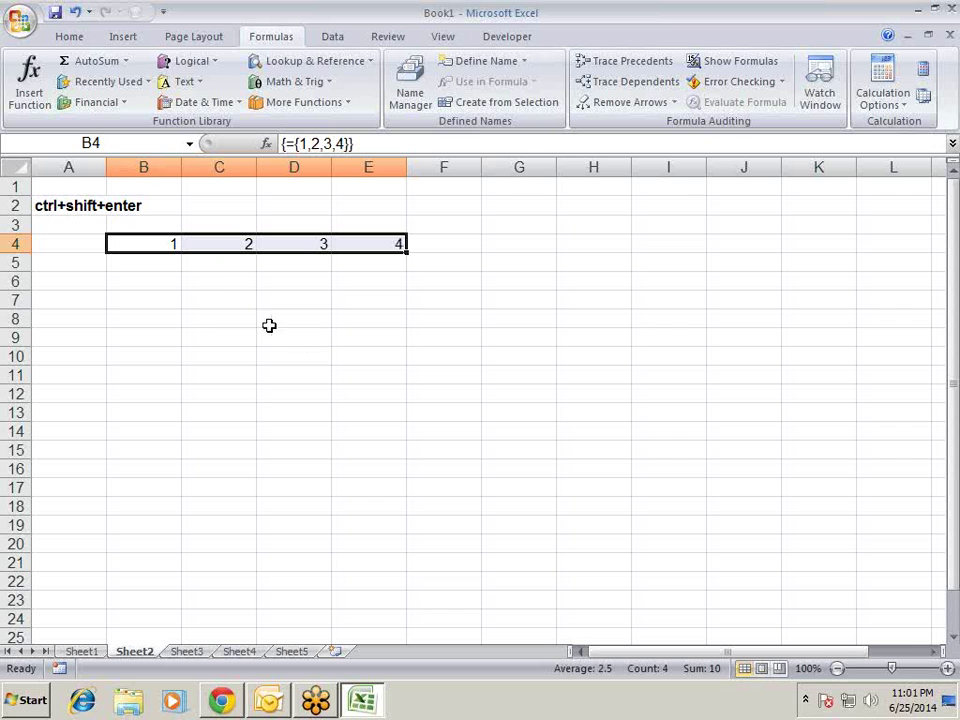
- Change the array to {1,2;3,4} across B4:E4, showing 1, 2, #N/A, #N/A
{"action": "left_click", "coordinate": [323, 143]}
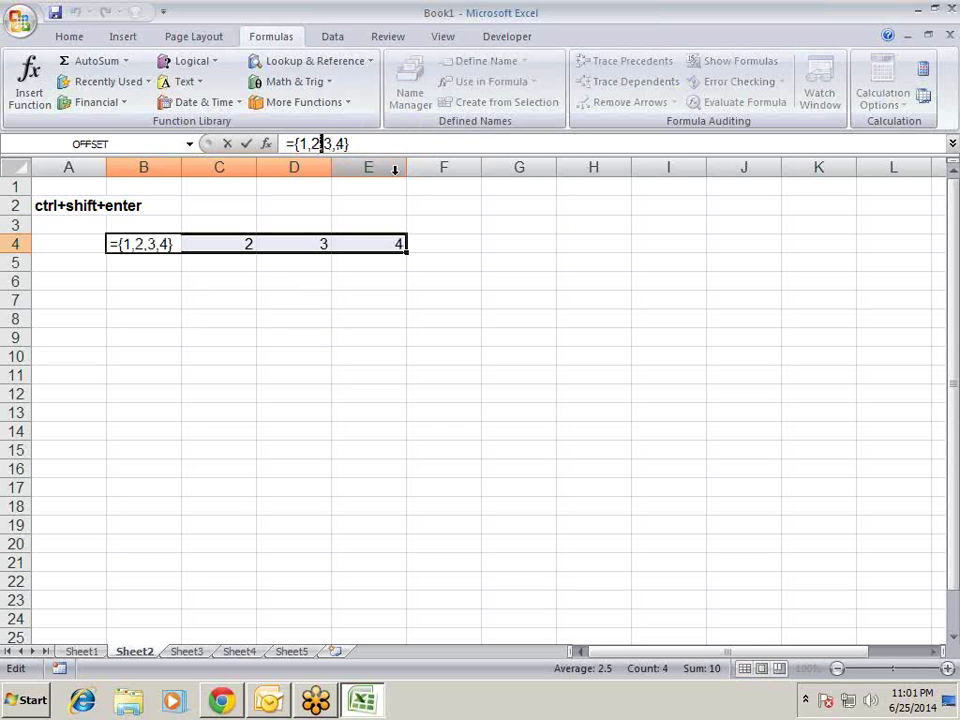
{"action": "type", "text": ";"}
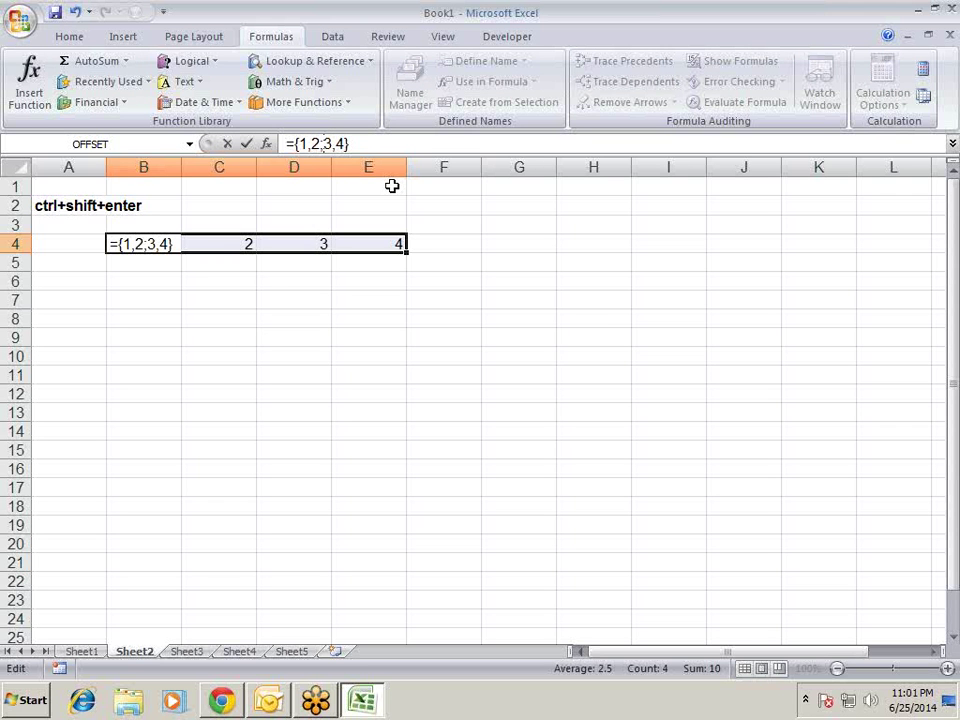
{"action": "key", "text": "Return"}
{"action": "key", "text": "Return"}
{"action": "key", "text": "ctrl+shift+Return"}
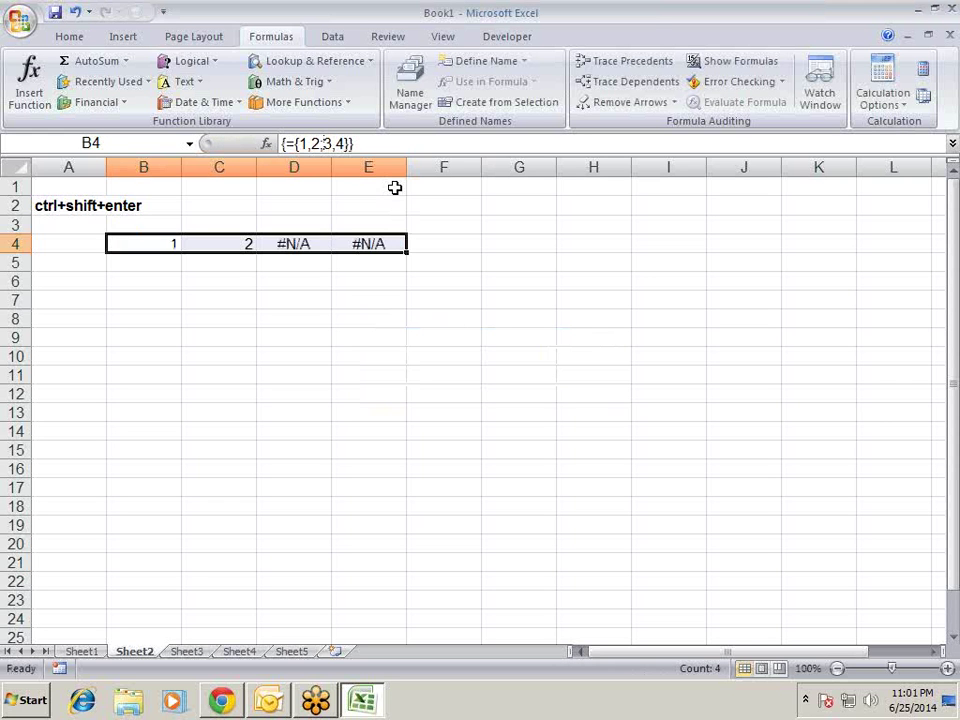
{"action": "key", "text": "Right"}
{"action": "key", "text": "Right"}
{"action": "key", "text": "Right"}
{"action": "key", "text": "Left"}
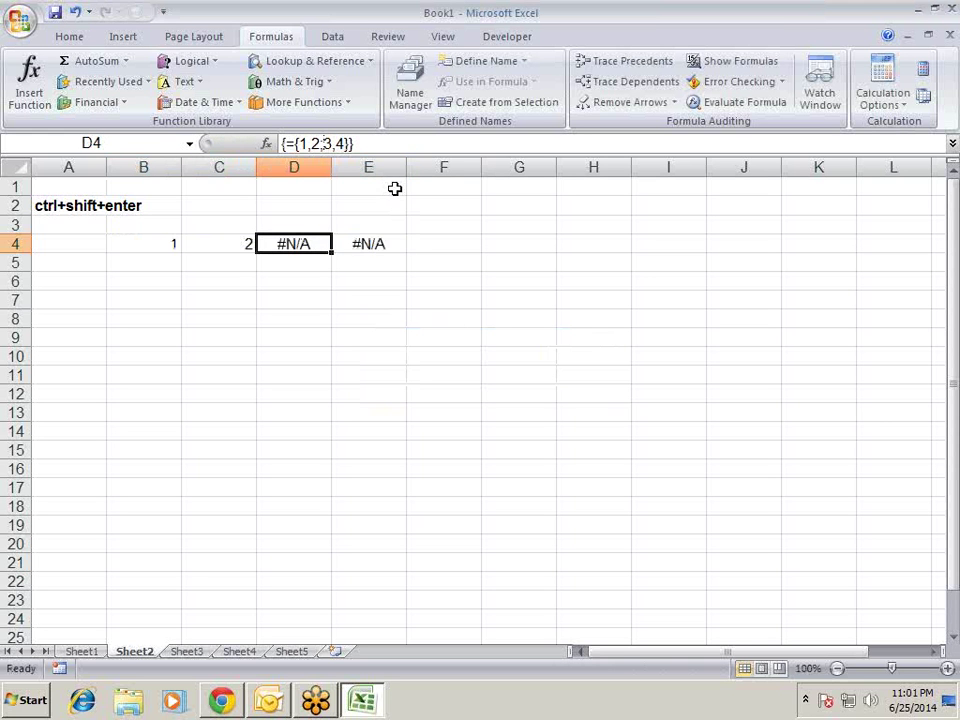
{"action": "key", "text": "Right"}
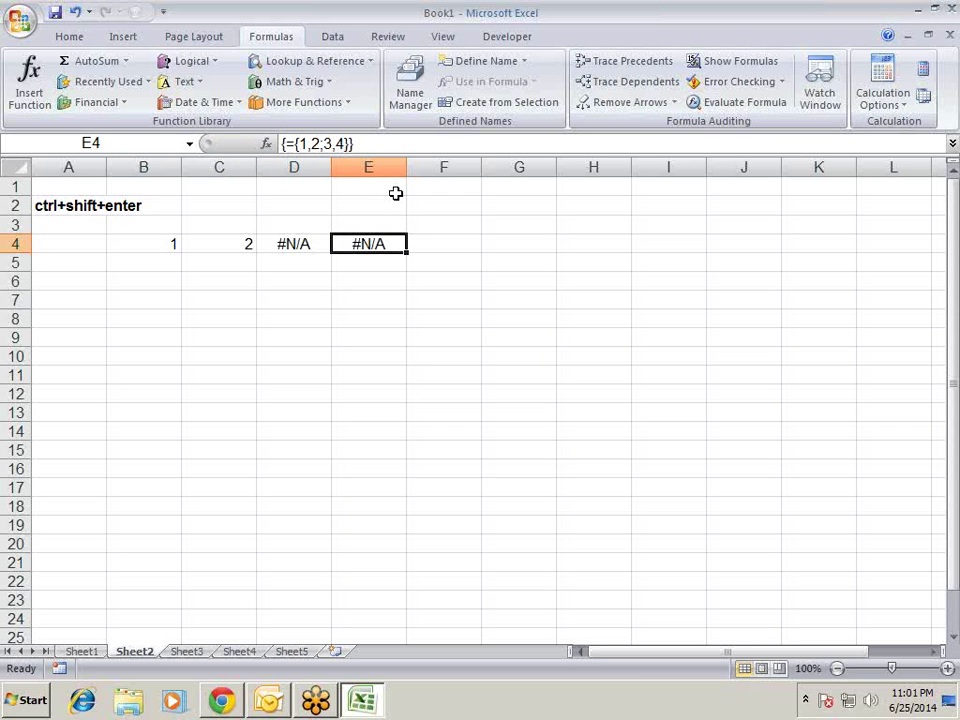
- Try deleting D4, C4 and B4 individually, dismissing each cannot-change-part-of-array warning
{"action": "key", "text": "Left"}
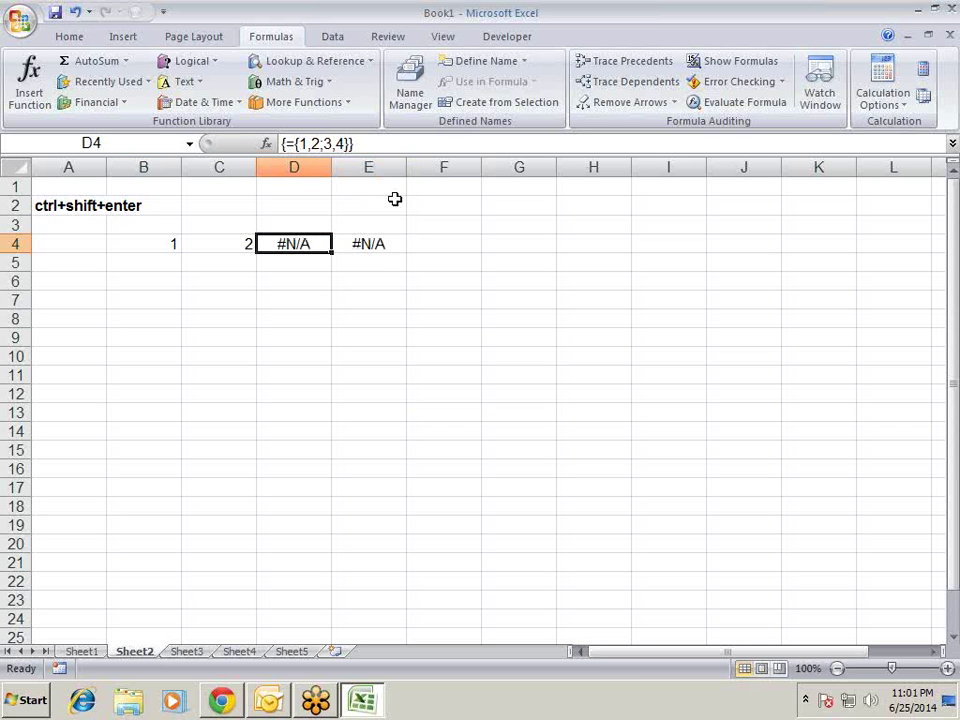
{"action": "key", "text": "Delete"}
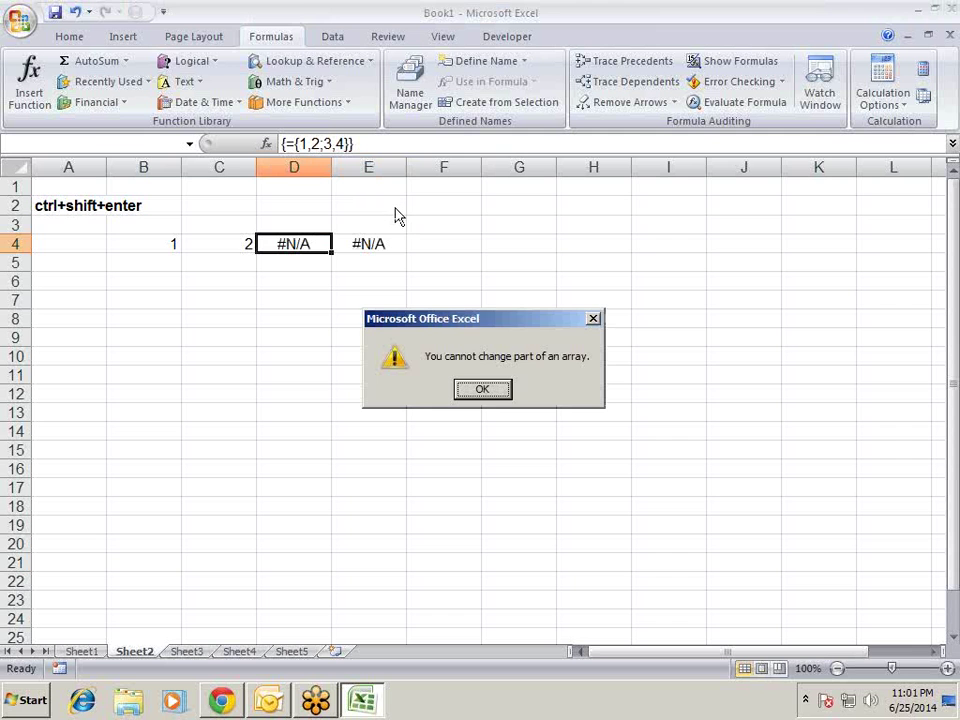
{"action": "key", "text": "Return"}
{"action": "key", "text": "Left"}
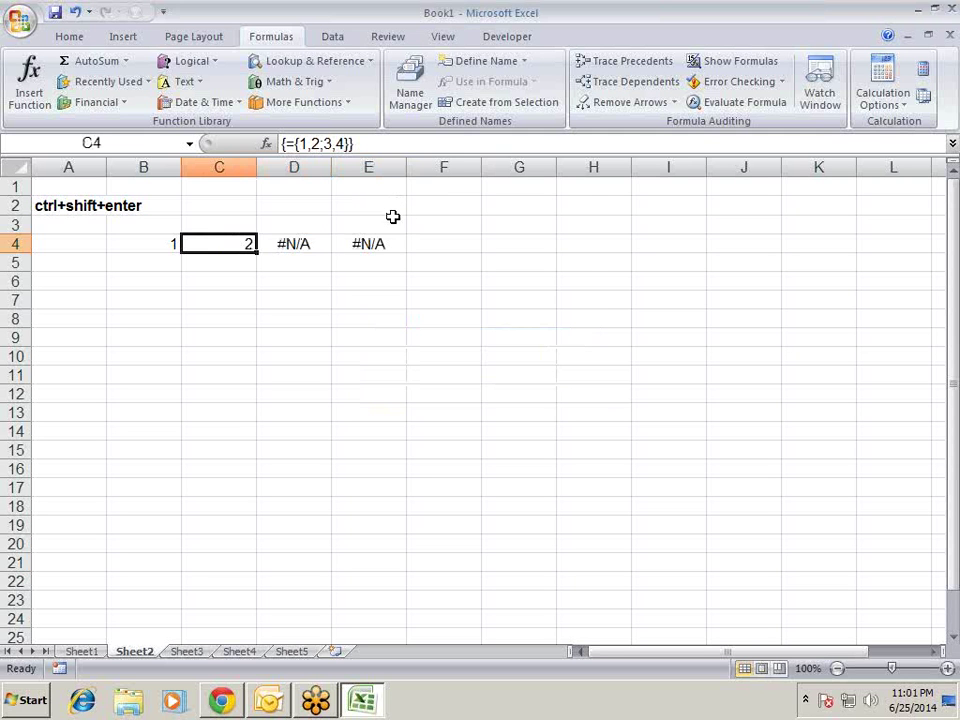
{"action": "key", "text": "Delete"}
{"action": "key", "text": "Return"}
{"action": "key", "text": "Left"}
{"action": "key", "text": "shift+Right"}
{"action": "key", "text": "shift+Right"}
{"action": "key", "text": "shift+Right"}
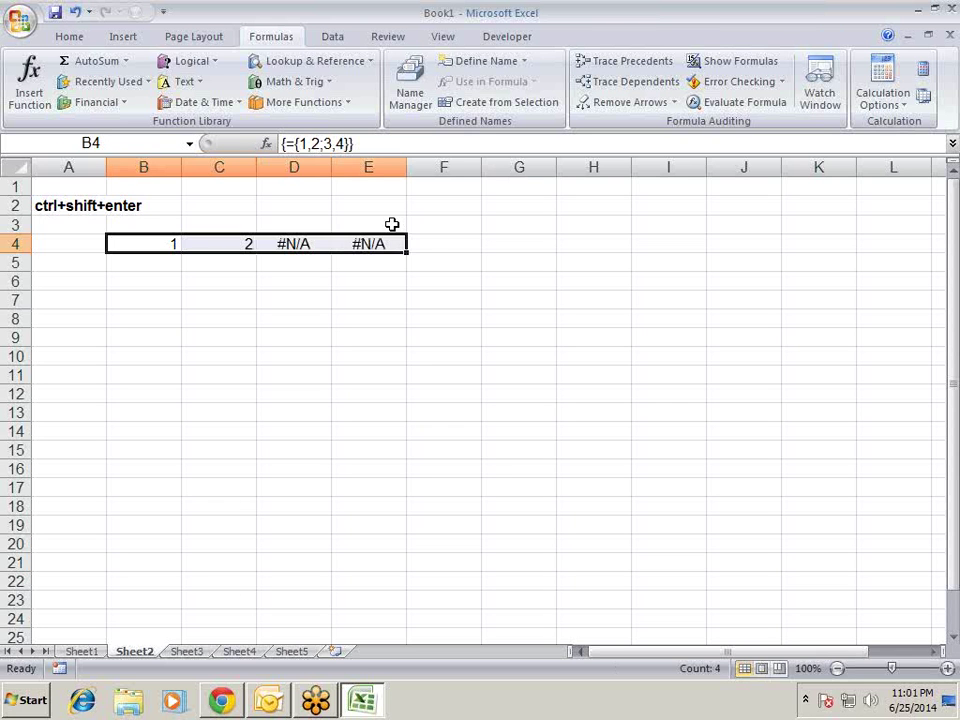
{"action": "key", "text": "Right"}
{"action": "key", "text": "Left"}
{"action": "key", "text": "Delete"}
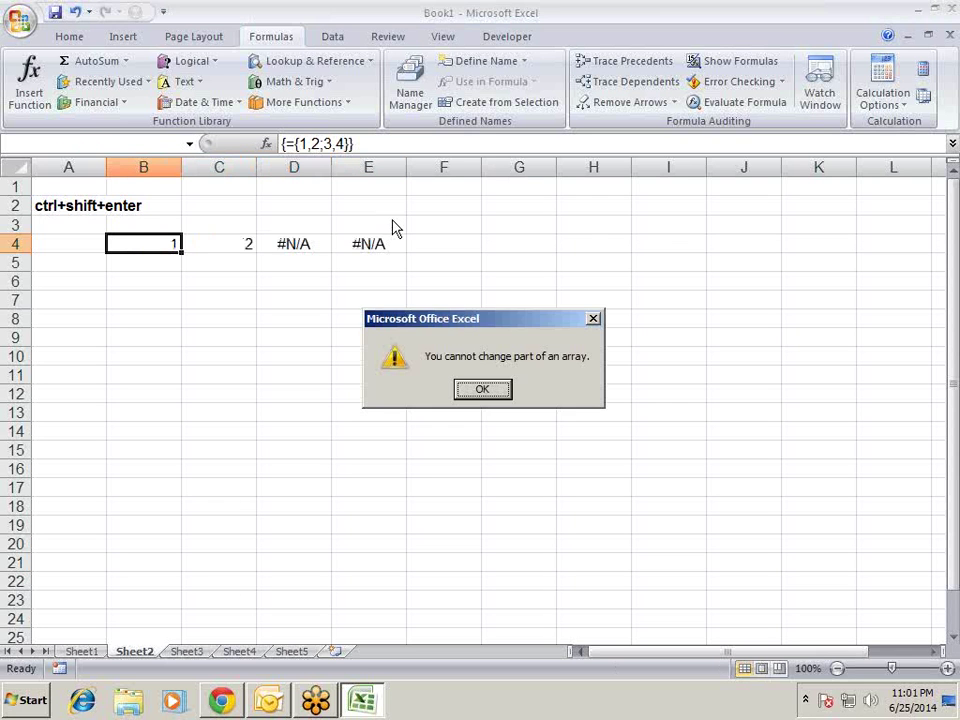
{"action": "key", "text": "Return"}
- Select the whole B4:E4 array and delete it
{"action": "key", "text": "Right"}
{"action": "key", "text": "Right"}
{"action": "key", "text": "Right"}
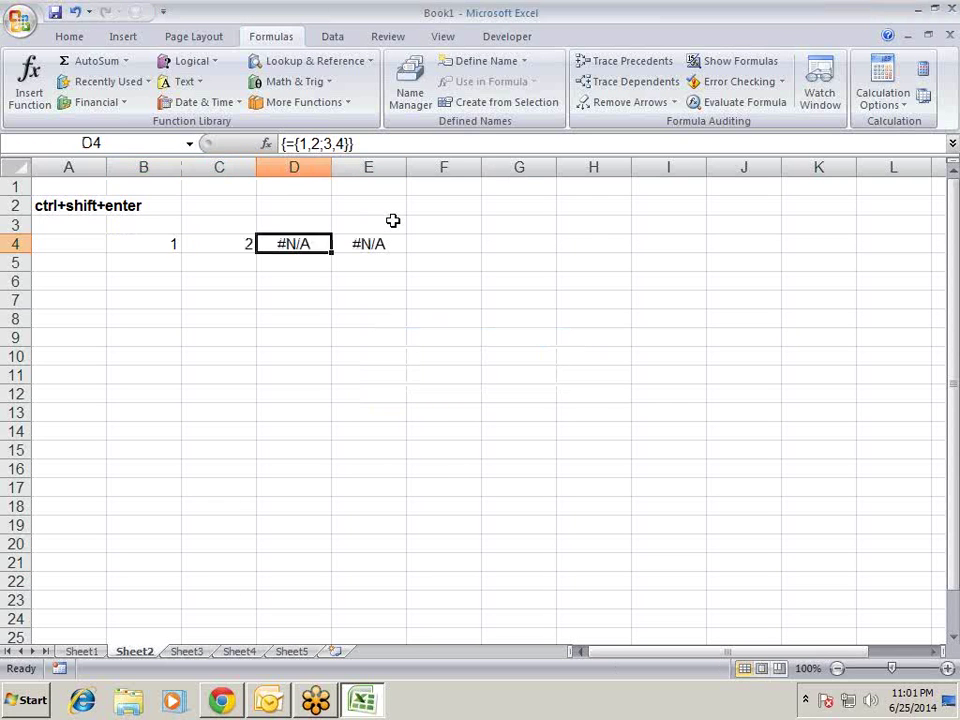
{"action": "key", "text": "shift+Left"}
{"action": "key", "text": "shift+Left"}
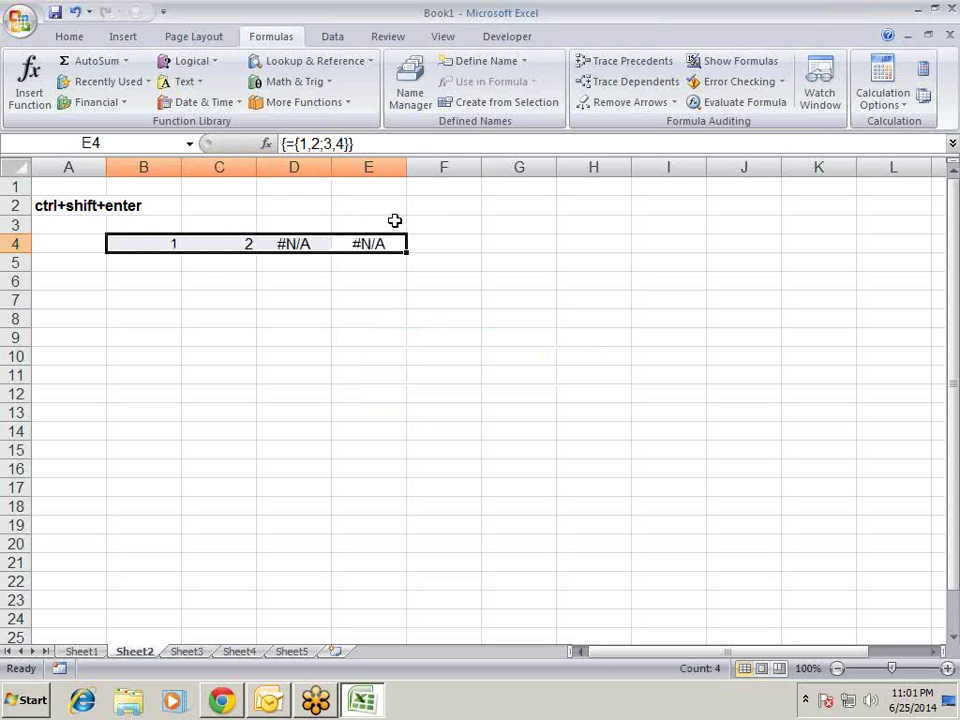
{"action": "key", "text": "Delete"}
{"action": "key", "text": "Left"}
{"action": "key", "text": "Left"}
{"action": "key", "text": "Left"}
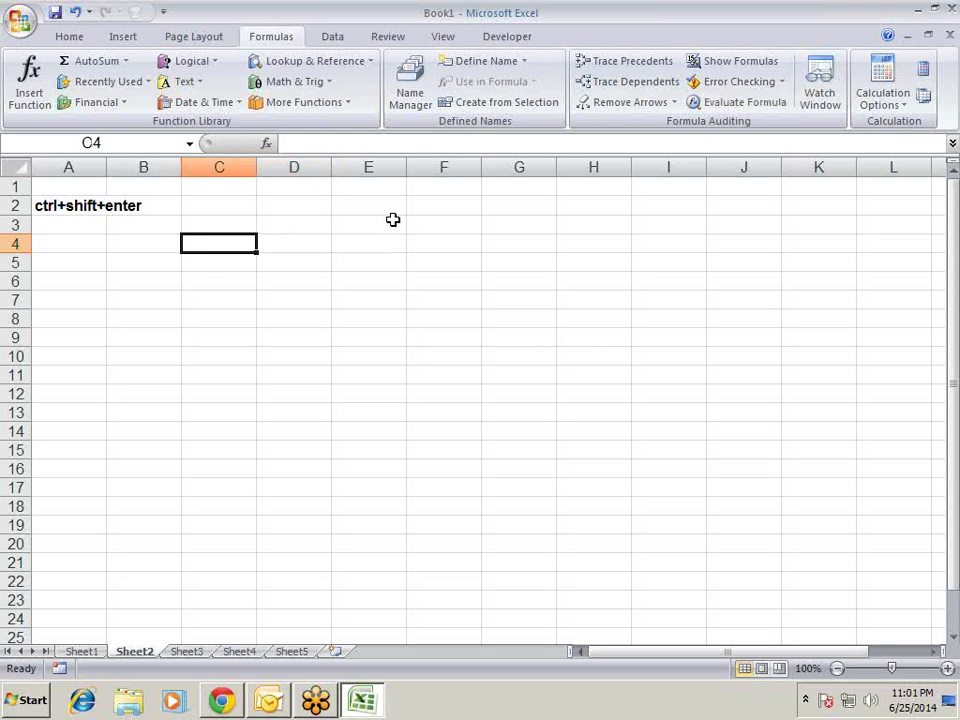
{"action": "key", "text": "shift+Down"}
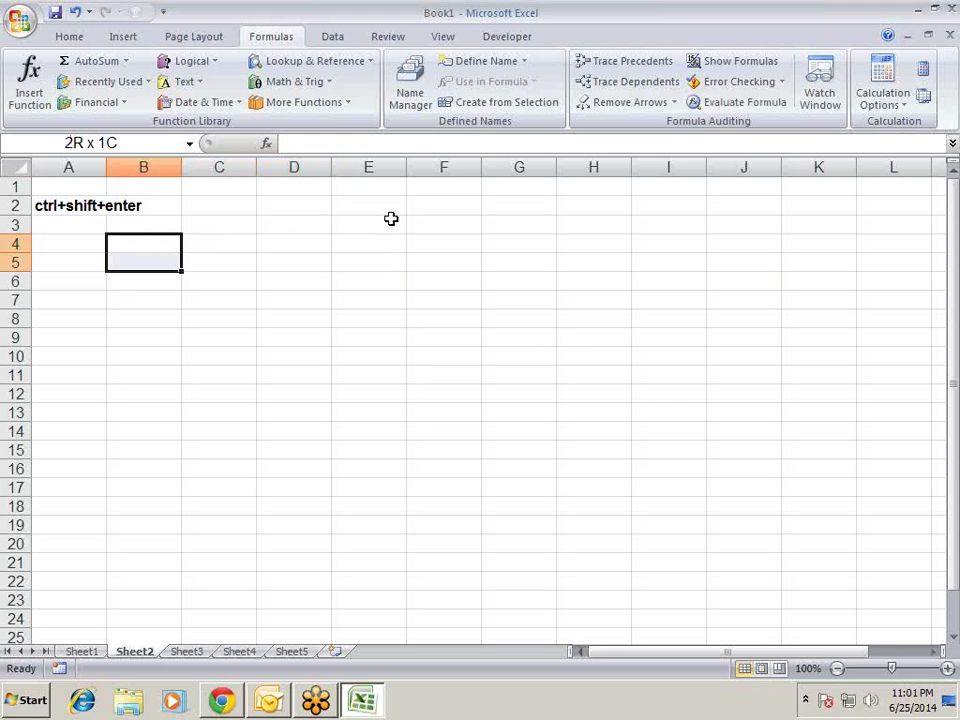
{"action": "key", "text": "shift+Right"}
{"action": "type", "text": "="}
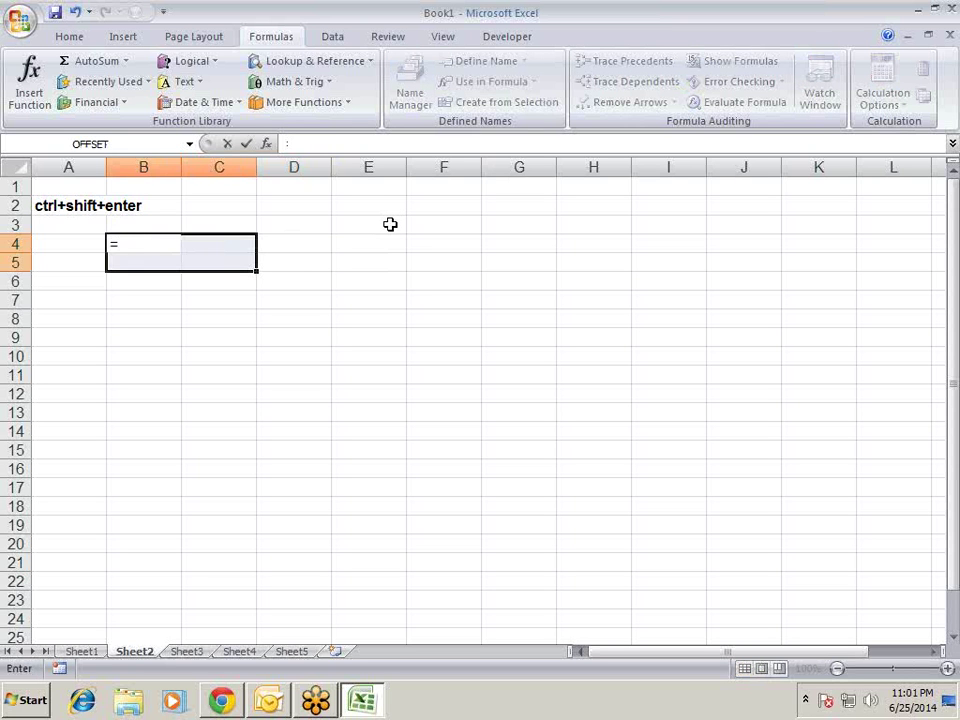
{"action": "type", "text": "{1"}
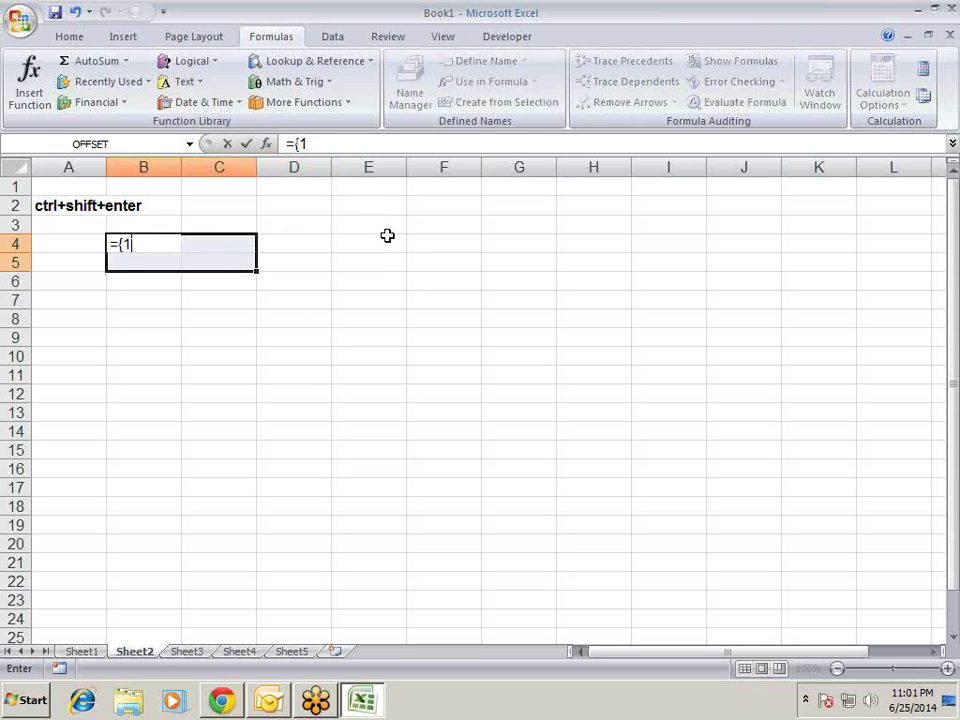
{"action": "type", "text": ",2;63"}
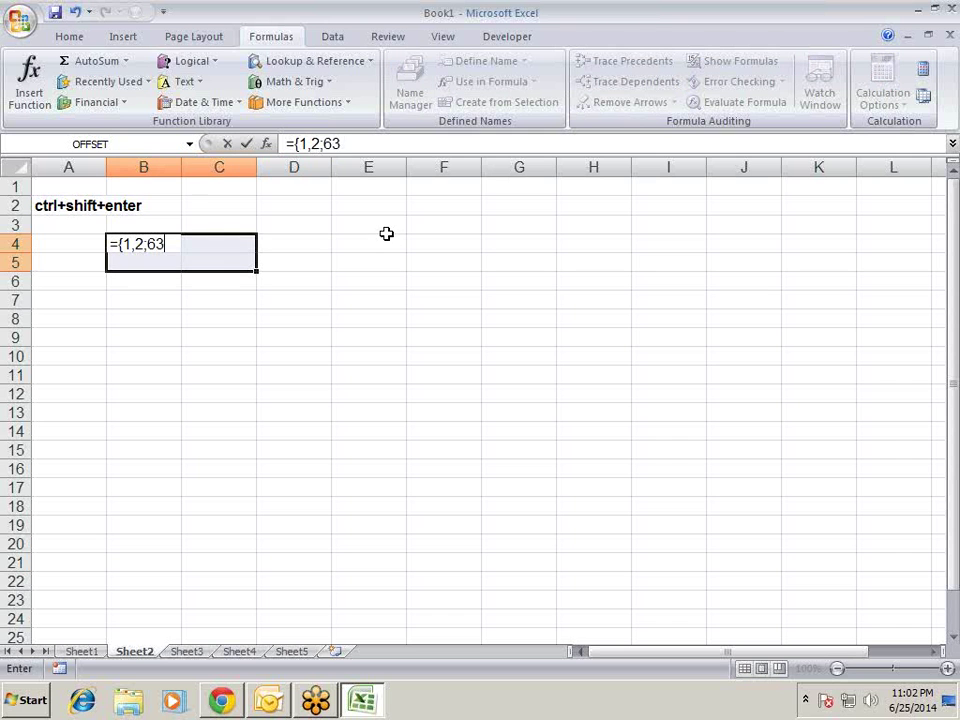
{"action": "key", "text": "BackSpace"}
{"action": "key", "text": "BackSpace"}
{"action": "type", "text": "3,4"}
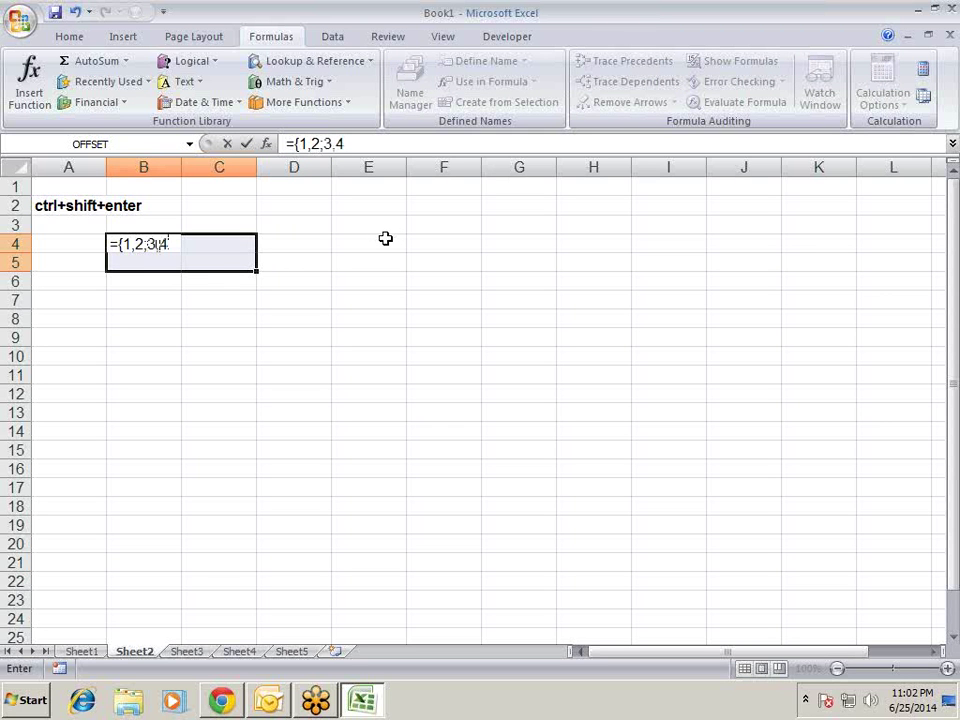
{"action": "type", "text": "}"}
{"action": "key", "text": "ctrl+shift+Return"}
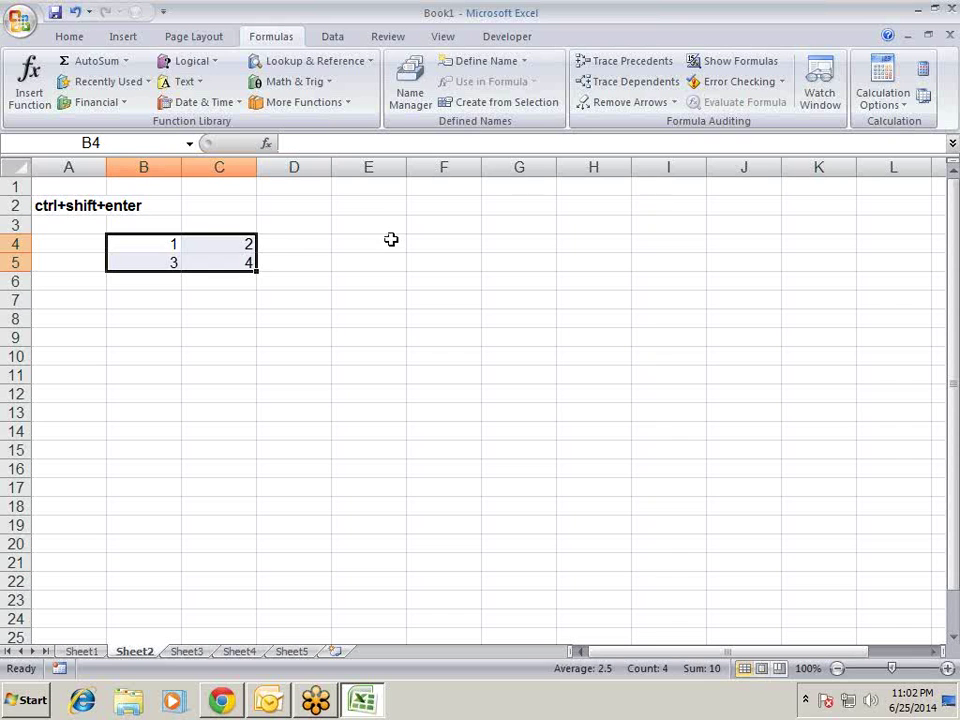
{"action": "key", "text": "Delete"}
- Enter ={1,2;3,4} in B4 as a plain formula so it displays only 1
{"action": "key", "text": "shift+BackSpace"}
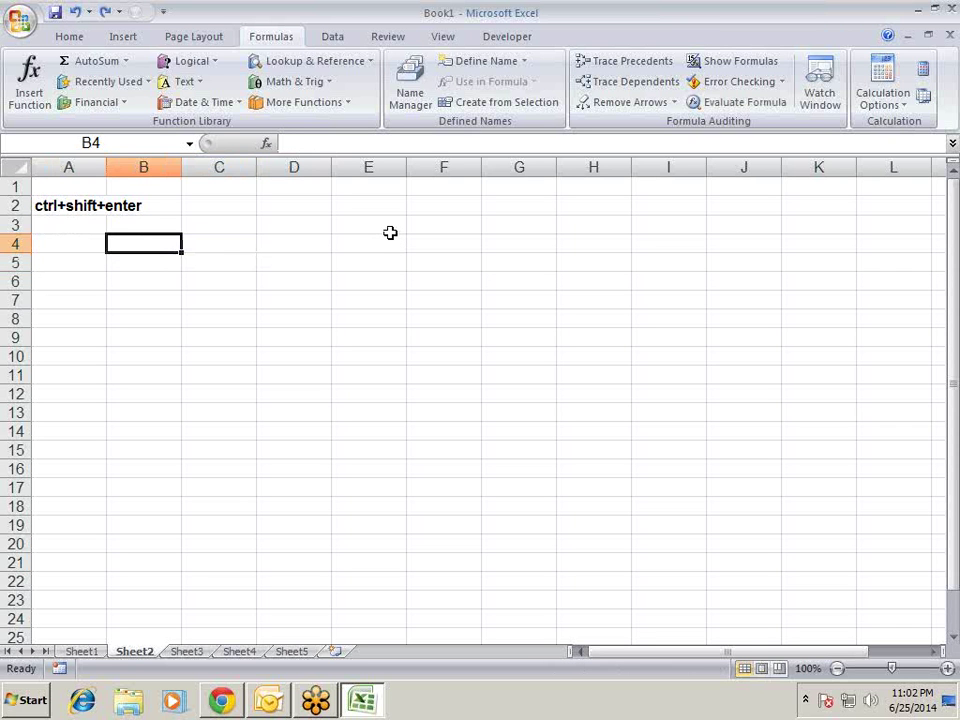
{"action": "type", "text": "="}
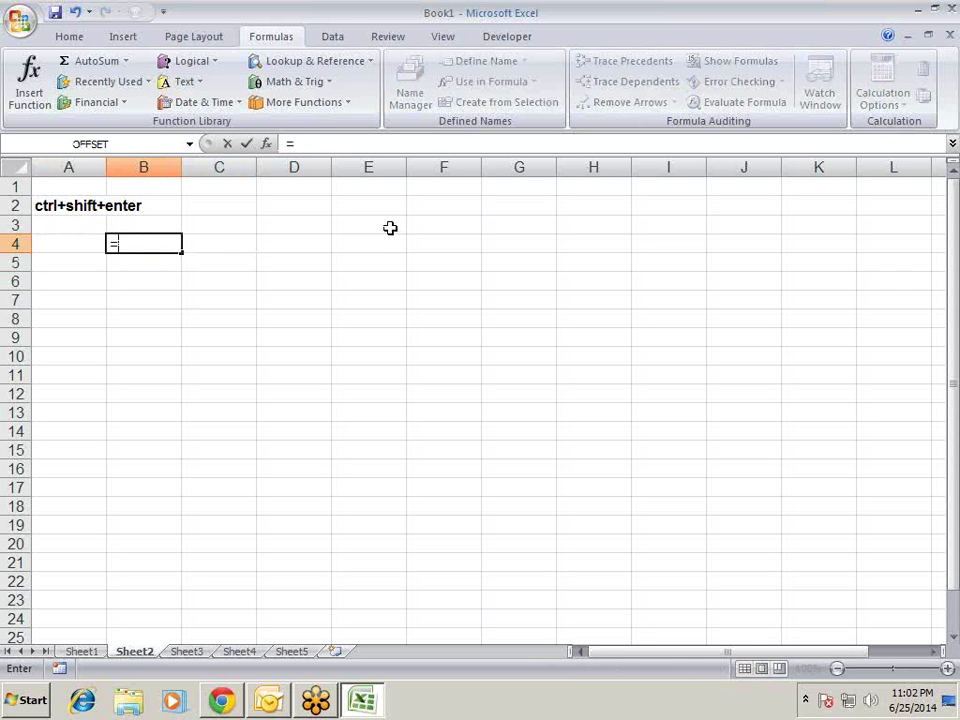
{"action": "type", "text": "{1"}
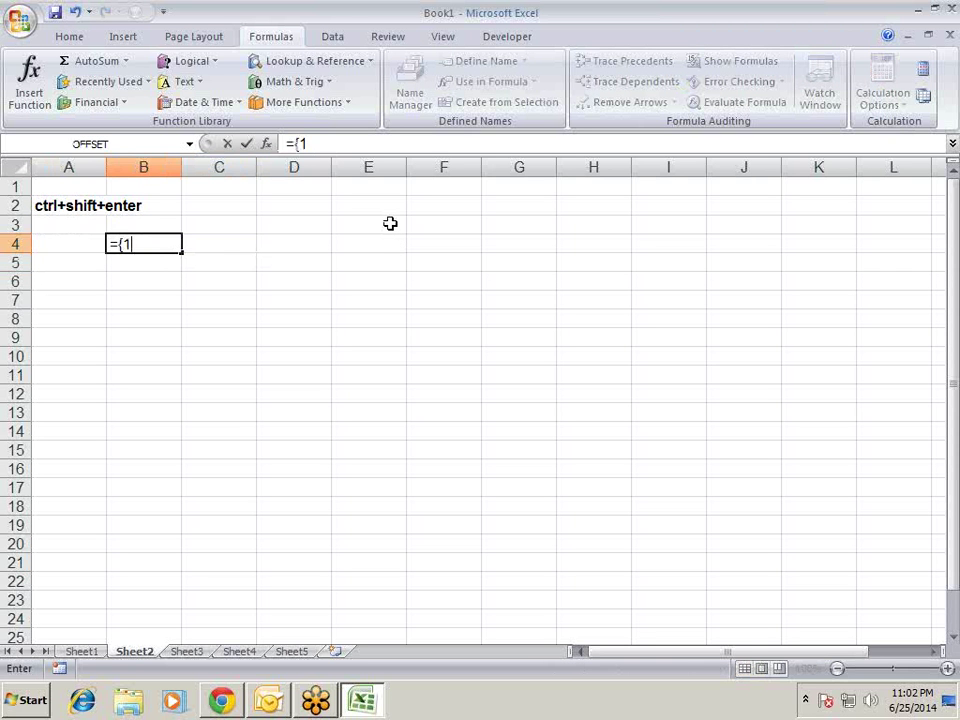
{"action": "type", "text": ",2;3,4"}
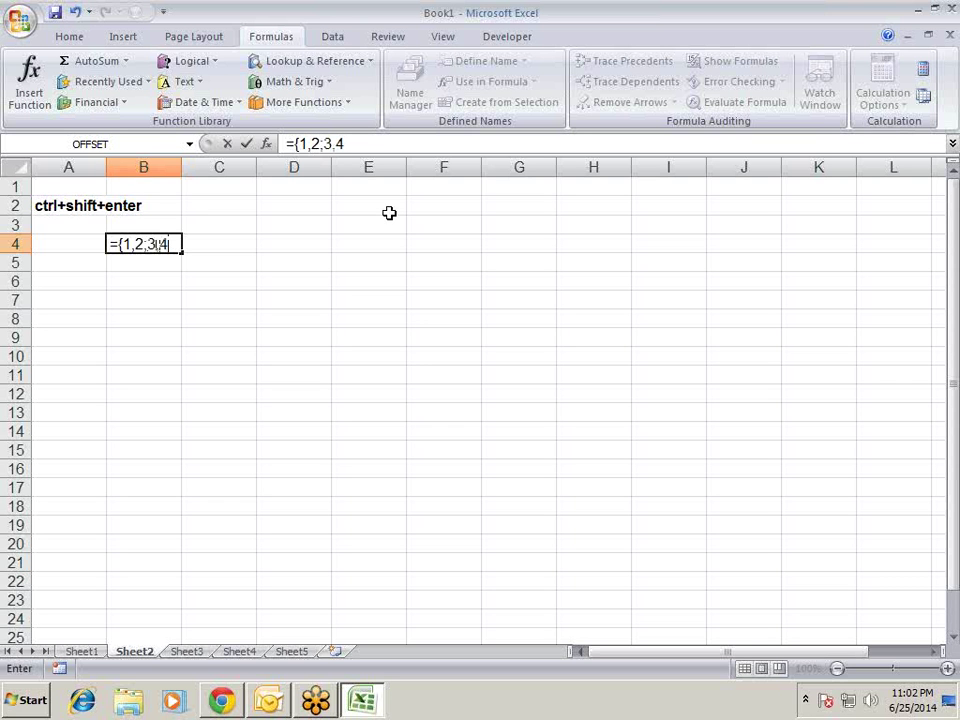
{"action": "type", "text": "}"}
{"action": "key", "text": "Return"}
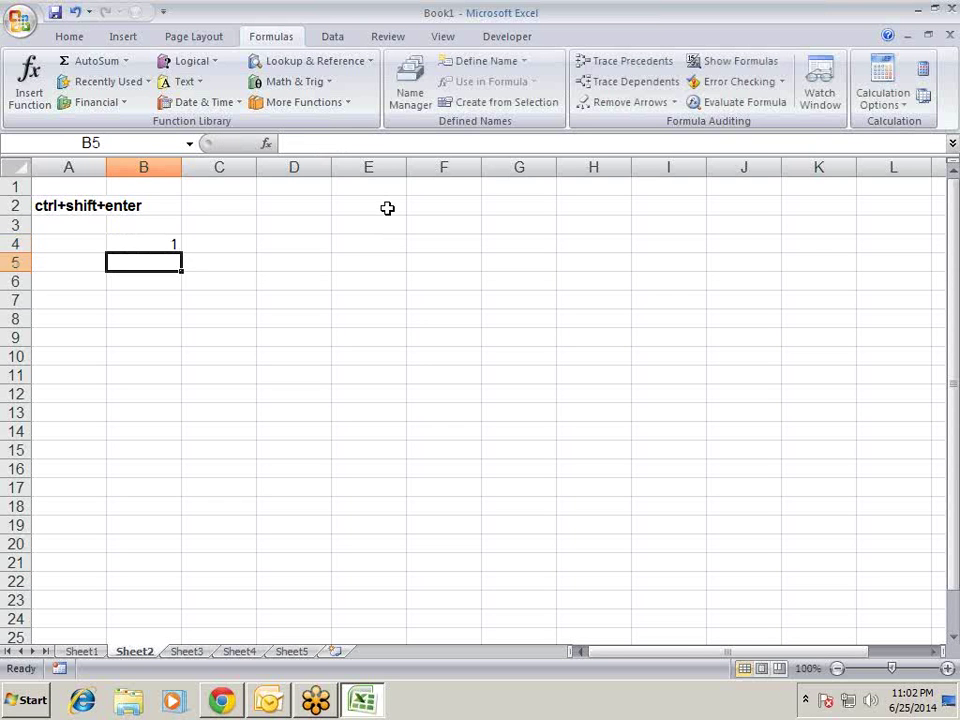
{"action": "key", "text": "Up"}
{"action": "key", "text": "shift+Right"}
{"action": "key", "text": "shift+Right"}
{"action": "key", "text": "shift+Right"}
{"action": "key", "text": "shift+Right"}
- Array-enter ={1,2;3,4} over the block B4:F12
{"action": "key", "text": "shift+Down"}
{"action": "key", "text": "shift+Down"}
{"action": "key", "text": "shift+Down"}
{"action": "key", "text": "shift+Down"}
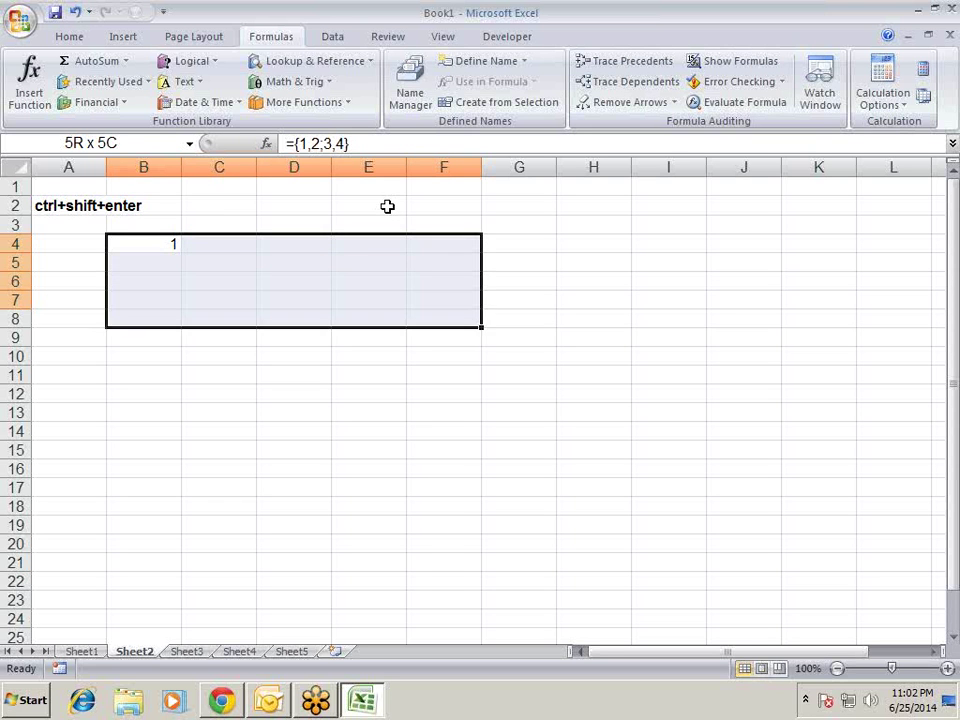
{"action": "key", "text": "shift+Down"}
{"action": "key", "text": "shift+Down"}
{"action": "key", "text": "shift+Down"}
{"action": "key", "text": "shift+Down"}
{"action": "key", "text": "F2"}
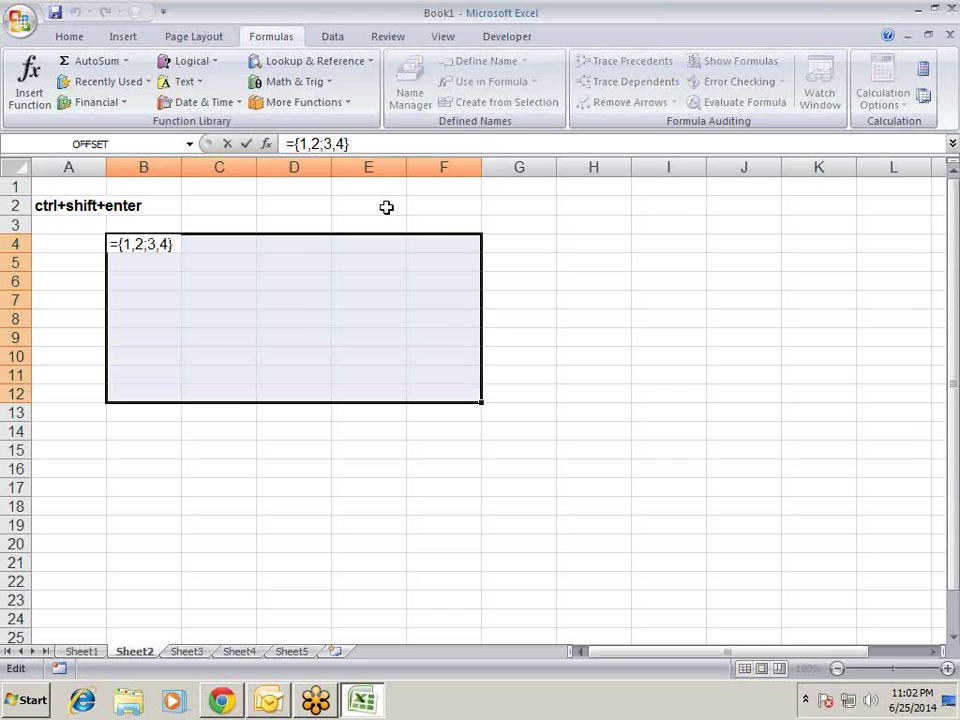
{"action": "key", "text": "ctrl+shift+Return"}
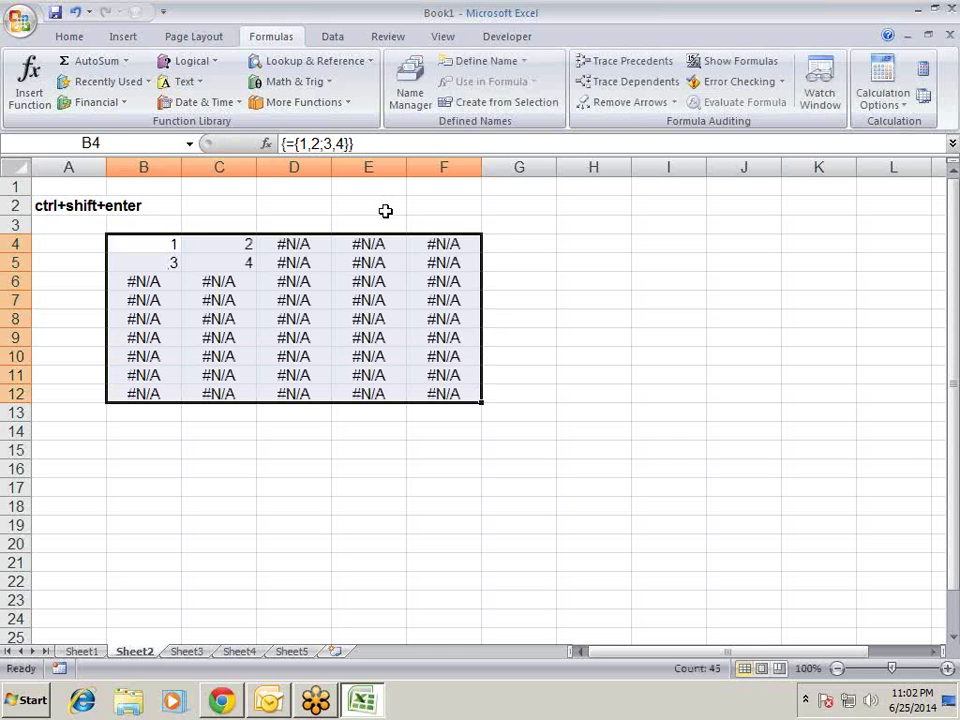
- Step through the B4:F12 array to see #N/A beyond the 2×2 values
{"action": "key", "text": "Left"}
{"action": "key", "text": "Right"}
{"action": "key", "text": "Right"}
{"action": "key", "text": "Left"}
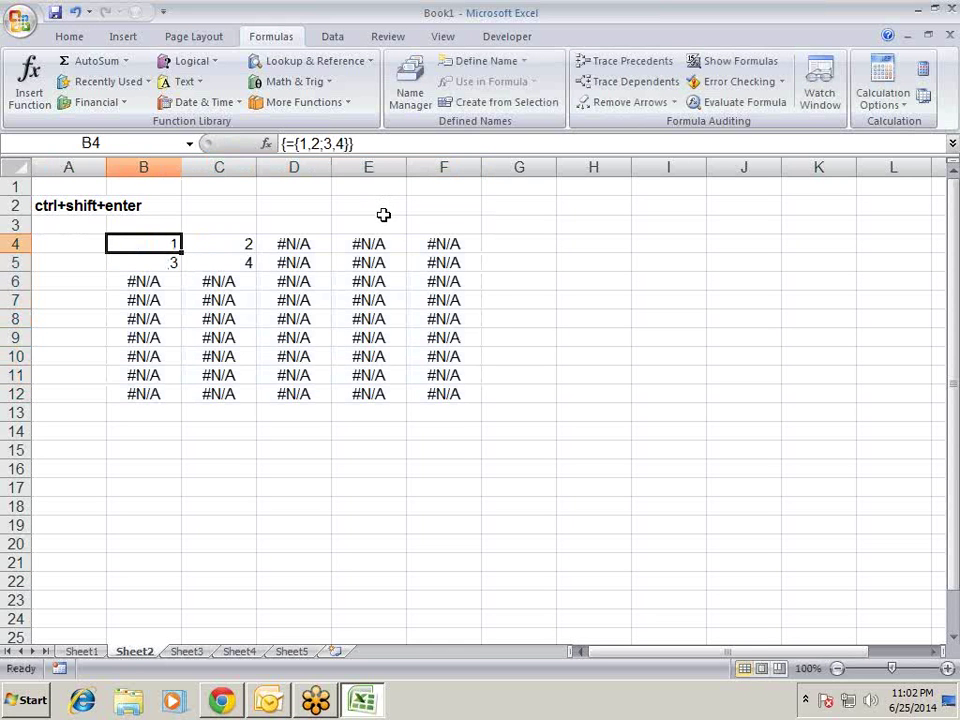
{"action": "key", "text": "Right"}
{"action": "key", "text": "Right"}
{"action": "key", "text": "Down"}
{"action": "key", "text": "Down"}
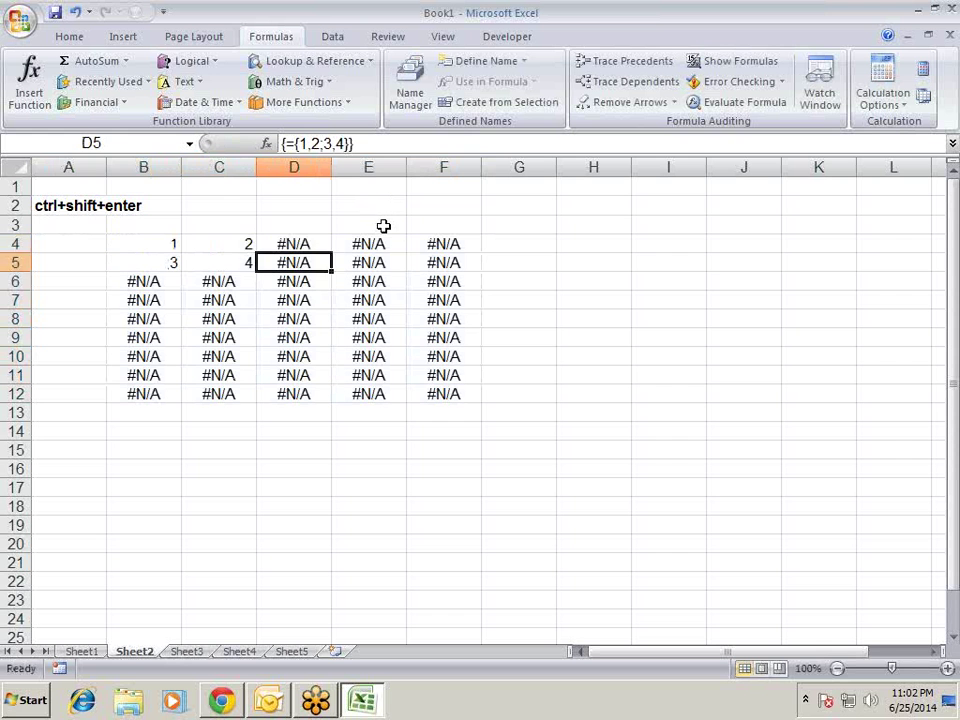
{"action": "key", "text": "Up"}
{"action": "key", "text": "Up"}
{"action": "key", "text": "Down"}
{"action": "key", "text": "Down"}
{"action": "key", "text": "Down"}
{"action": "key", "text": "Down"}
{"action": "key", "text": "Down"}
{"action": "key", "text": "Down"}
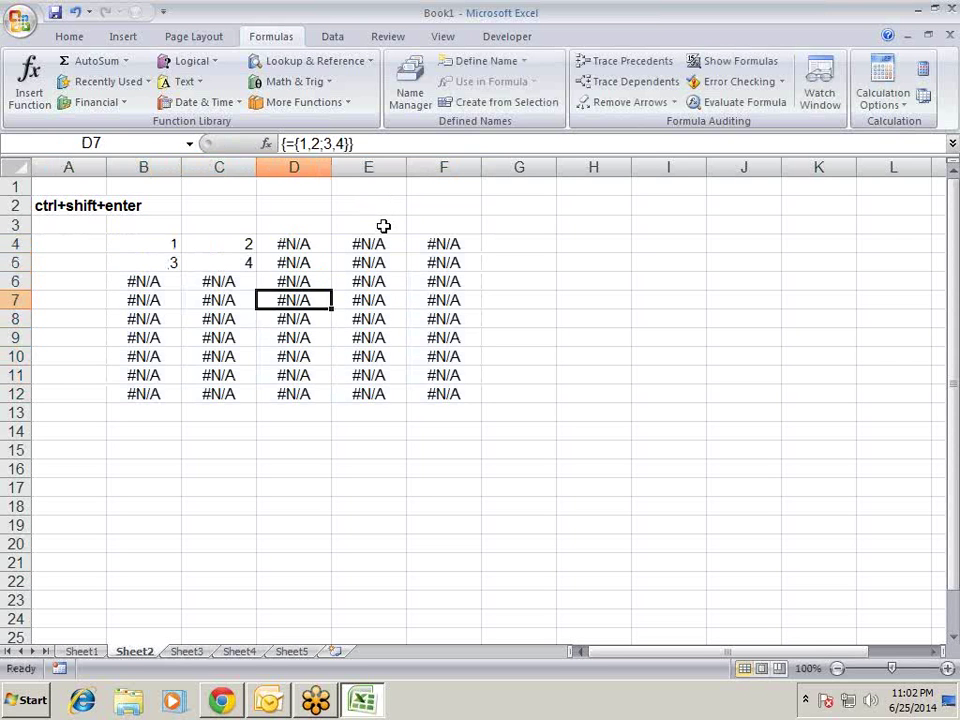
{"action": "key", "text": "Right"}
{"action": "key", "text": "Right"}
{"action": "key", "text": "Left"}
{"action": "key", "text": "Left"}
{"action": "key", "text": "Left"}
{"action": "key", "text": "Left"}
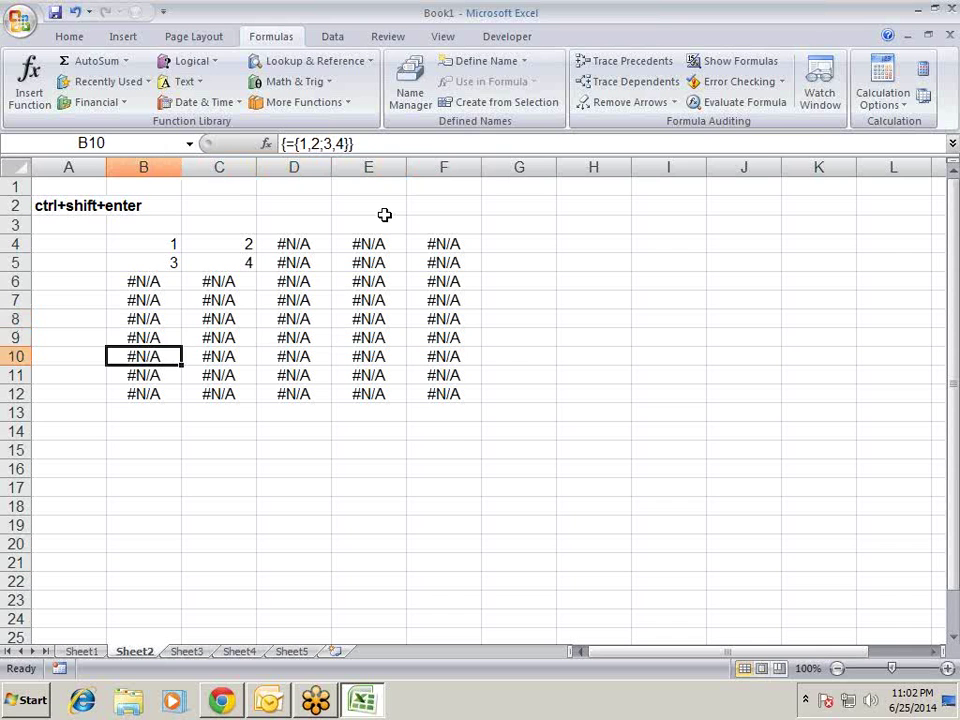
- Reselect the whole B4:F12 block and clear it
{"action": "key", "text": "Up"}
{"action": "key", "text": "Up"}
{"action": "key", "text": "Up"}
{"action": "key", "text": "Up"}
{"action": "key", "text": "Up"}
{"action": "key", "text": "Up"}
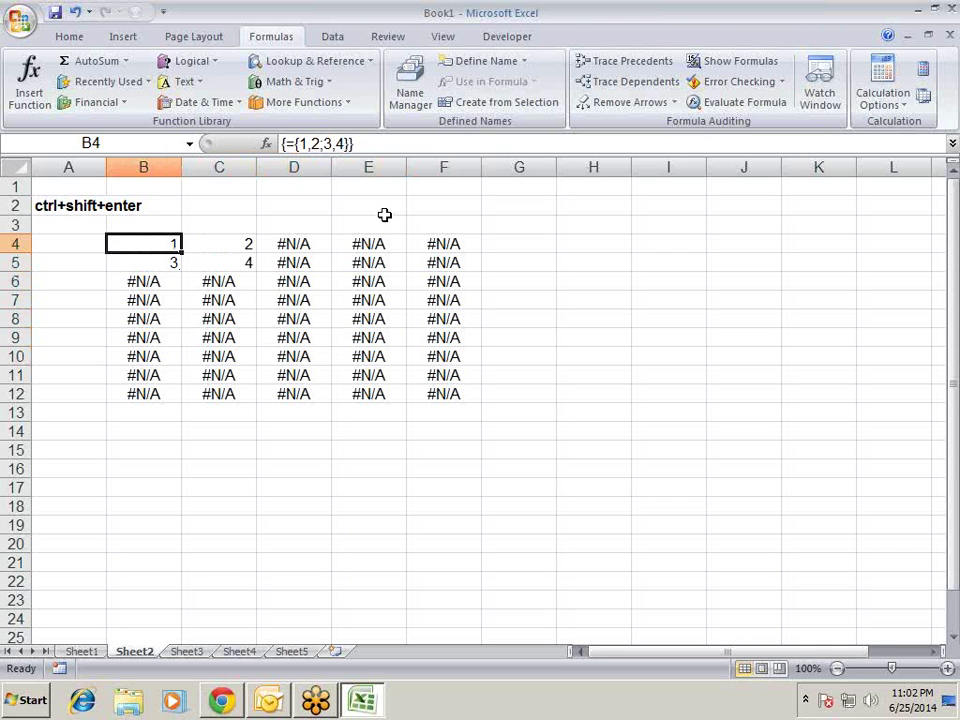
{"action": "key", "text": "shift+Right"}
{"action": "key", "text": "shift+Right"}
{"action": "key", "text": "shift+Right"}
{"action": "key", "text": "shift+Right"}
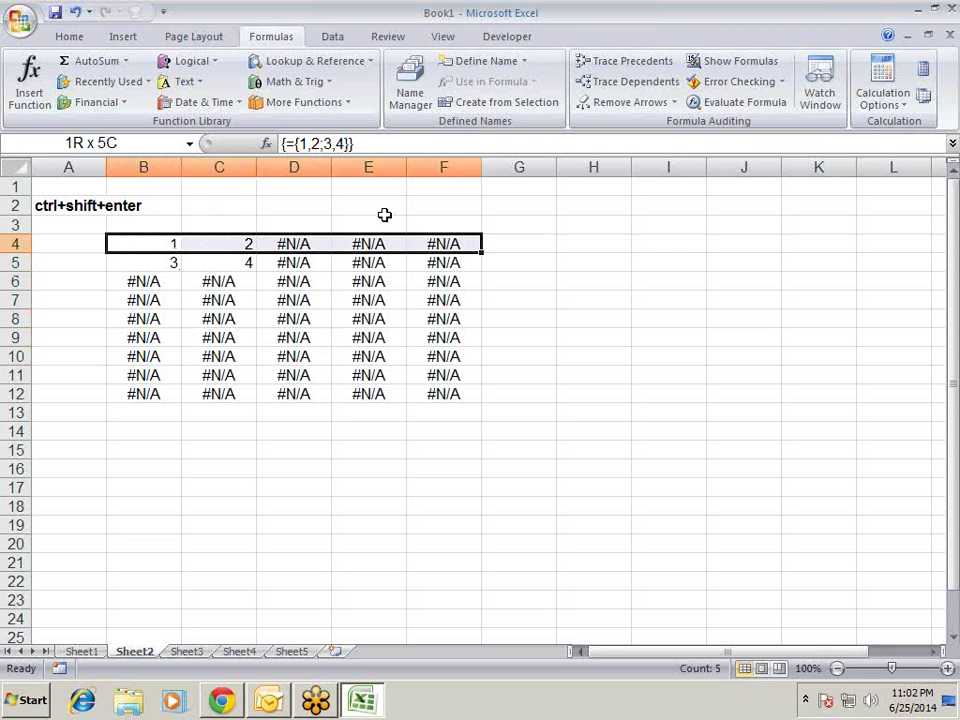
{"action": "key", "text": "shift+Down"}
{"action": "key", "text": "shift+Down"}
{"action": "key", "text": "shift+Down"}
{"action": "key", "text": "shift+Down"}
{"action": "key", "text": "shift+Down"}
{"action": "key", "text": "shift+Down"}
{"action": "key", "text": "shift+Down"}
{"action": "key", "text": "shift+Down"}
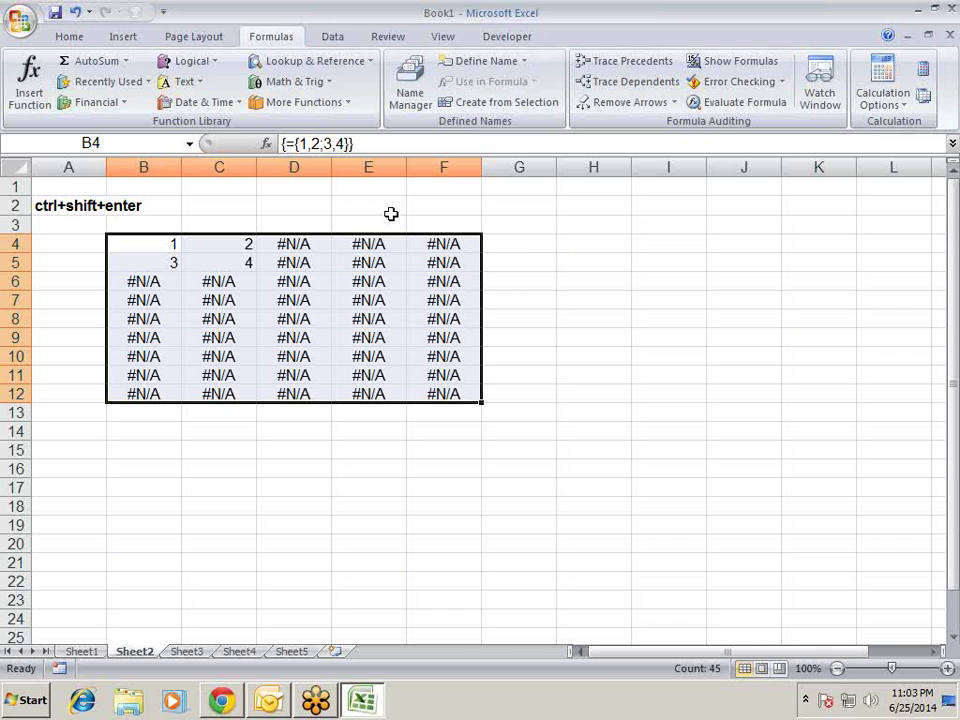
{"action": "key", "text": "Delete"}
- Enter the headers EID, Name and City in B4:D4
{"action": "key", "text": "Left"}
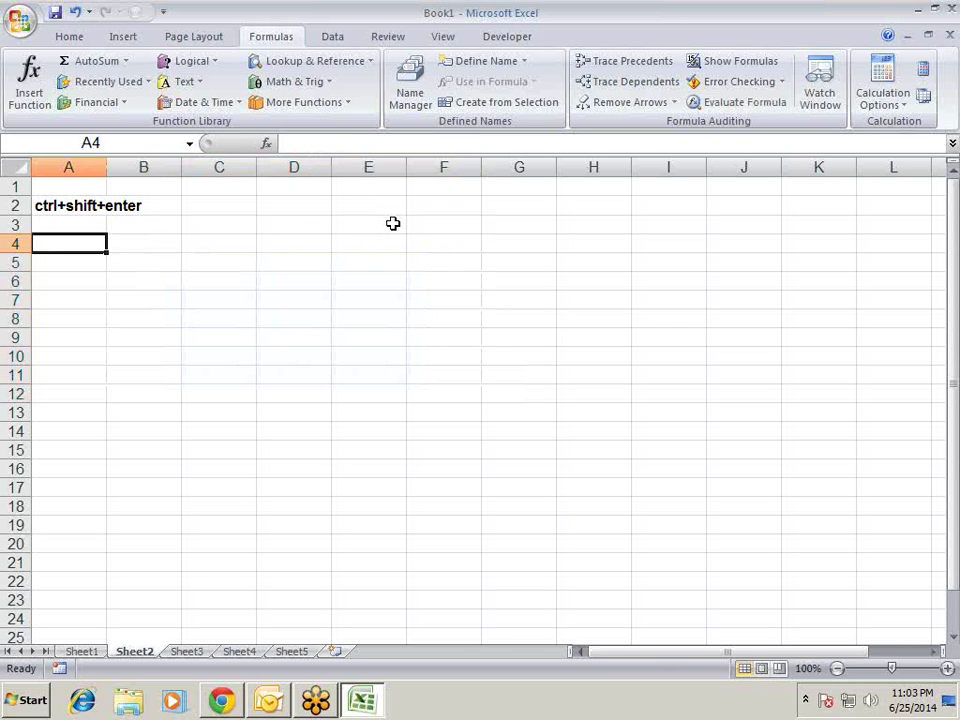
{"action": "key", "text": "Right"}
{"action": "key", "text": "Right"}
{"action": "key", "text": "Right"}
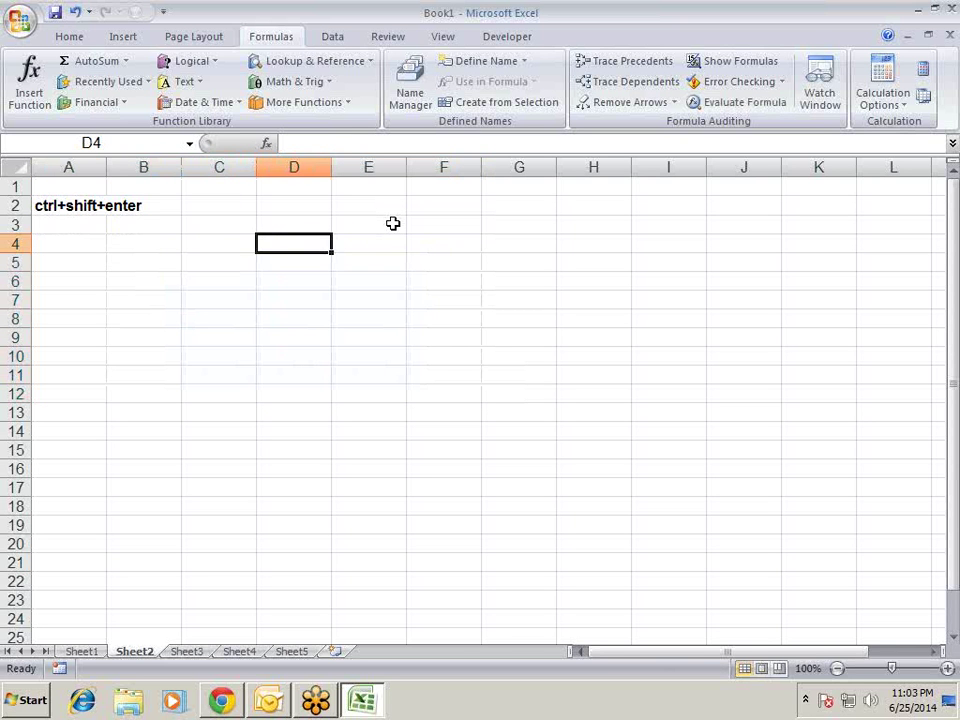
{"action": "key", "text": "Up"}
{"action": "key", "text": "Down"}
{"action": "key", "text": "Left"}
{"action": "key", "text": "Left"}
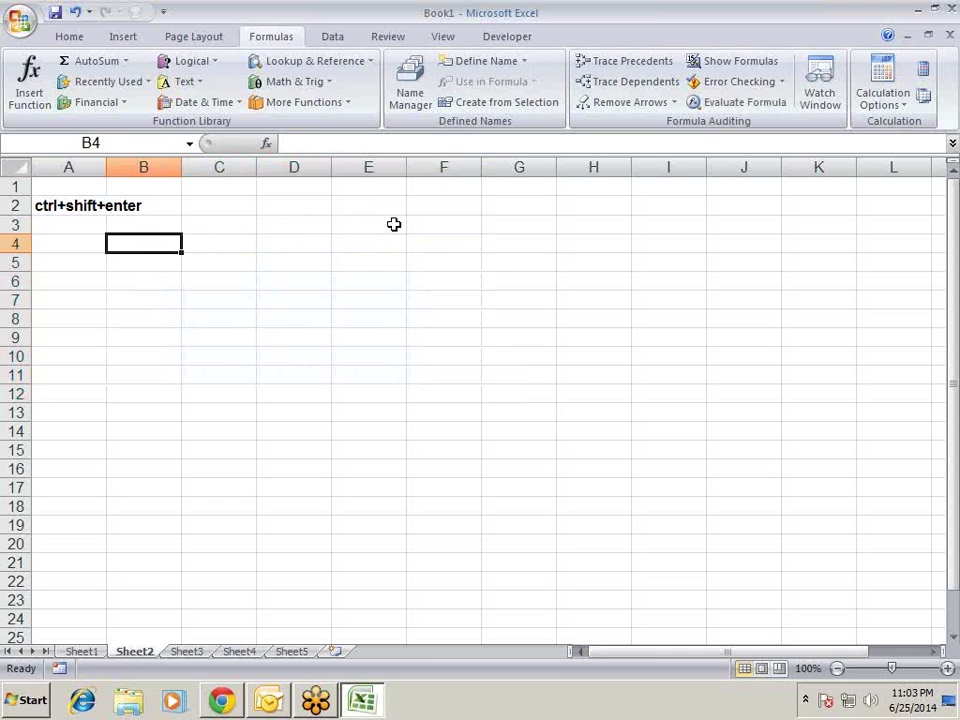
{"action": "type", "text": "EID"}
{"action": "key", "text": "Tab"}
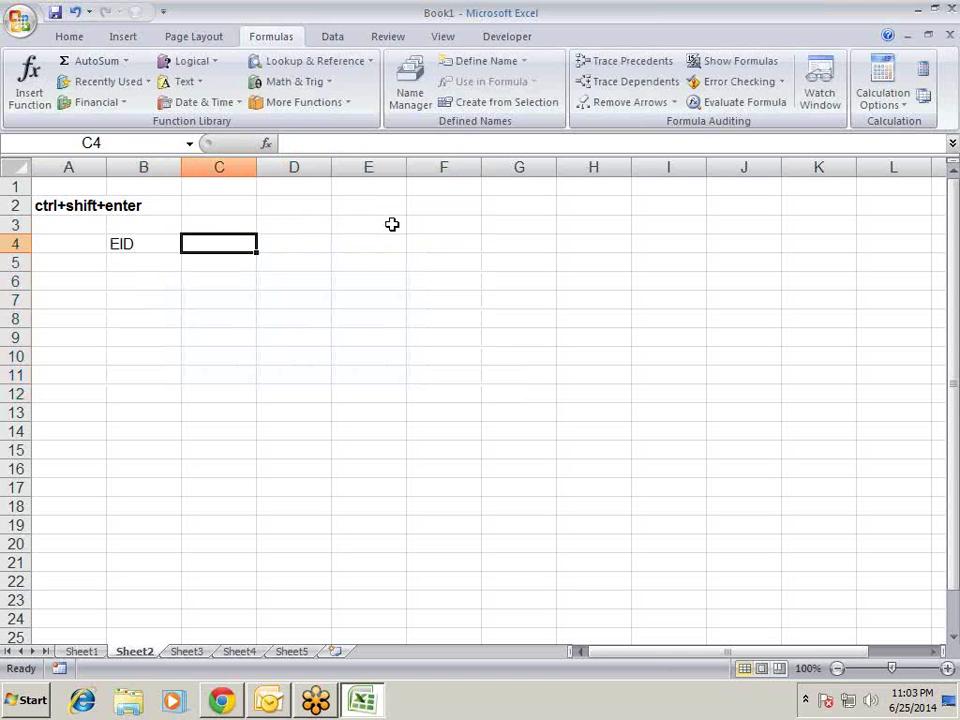
{"action": "type", "text": "Name"}
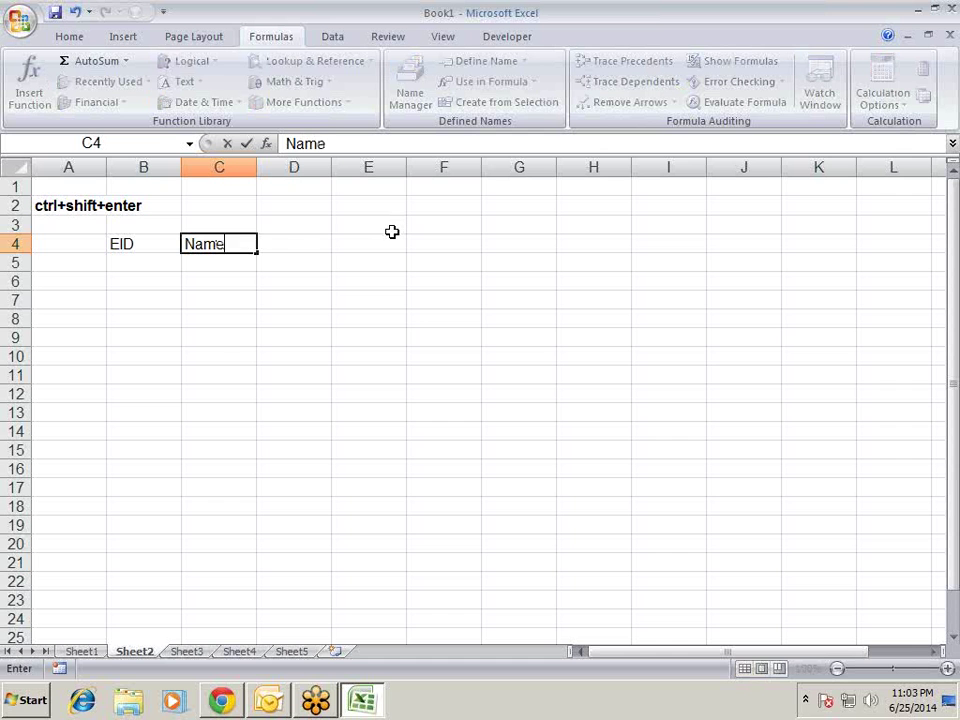
{"action": "key", "text": "Tab"}
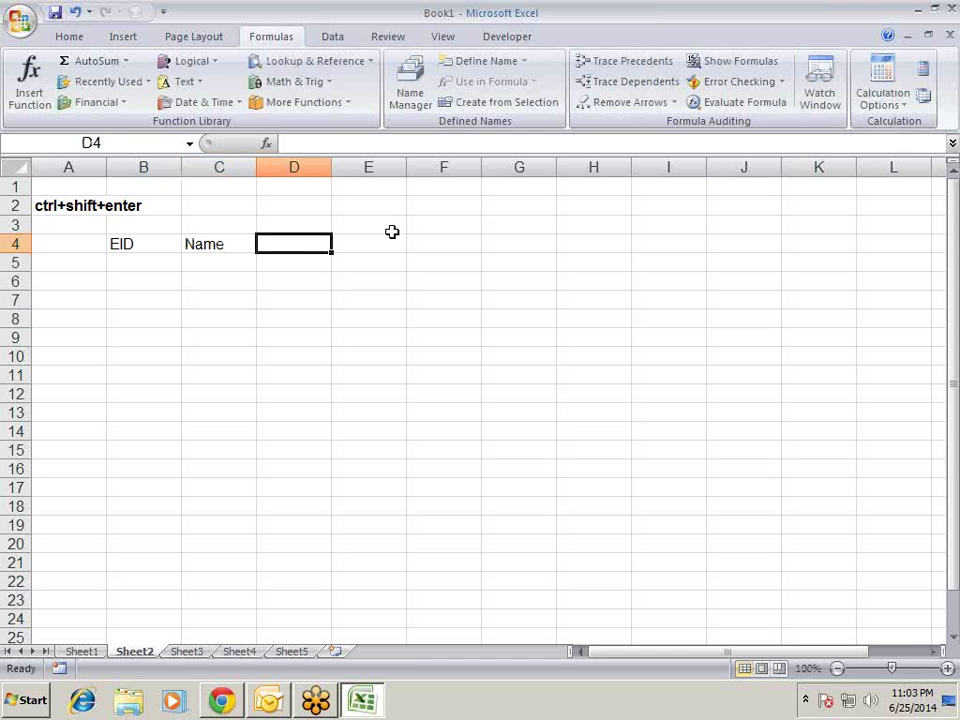
{"action": "type", "text": "City"}
{"action": "key", "text": "Tab"}
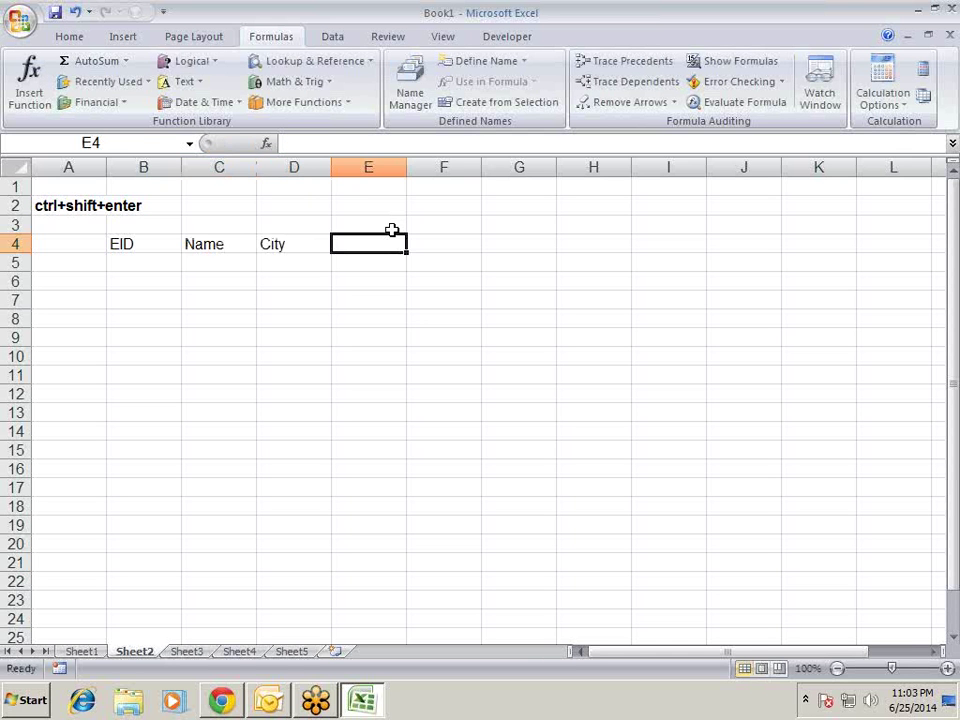
- Fill D4:D15 with =RANDBETWEEN(10,90) in one Ctrl+Enter entry
{"action": "key", "text": "Left"}
{"action": "key", "text": "shift+Down"}
{"action": "key", "text": "shift+Down"}
{"action": "key", "text": "shift+Down"}
{"action": "key", "text": "shift+Down"}
{"action": "key", "text": "shift+Down"}
{"action": "key", "text": "shift+Down"}
{"action": "key", "text": "shift+Down"}
{"action": "key", "text": "shift+Down"}
{"action": "key", "text": "shift+Down"}
{"action": "key", "text": "shift+Down"}
{"action": "key", "text": "shift+Down"}
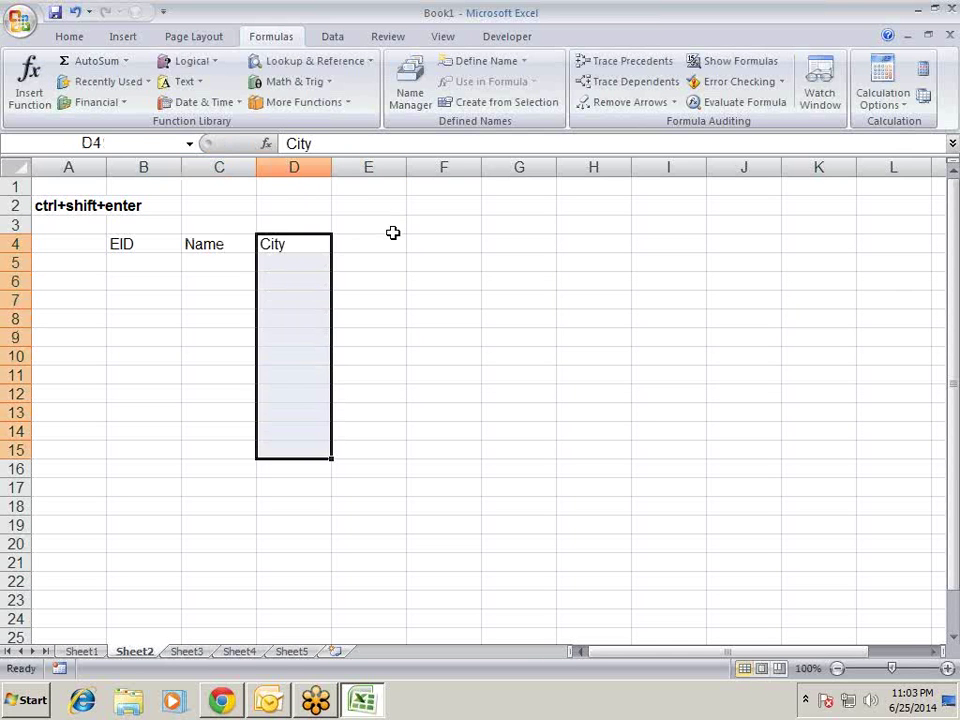
{"action": "type", "text": "=ra"}
{"action": "key", "text": "Down"}
{"action": "key", "text": "Down"}
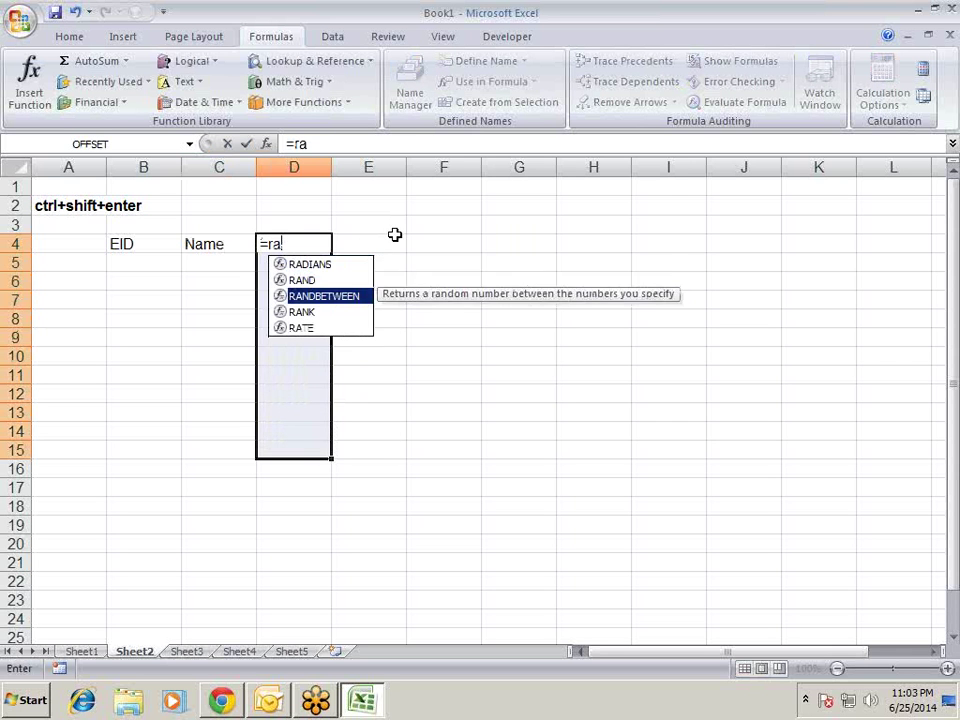
{"action": "key", "text": "Tab"}
{"action": "type", "text": "10,9"}
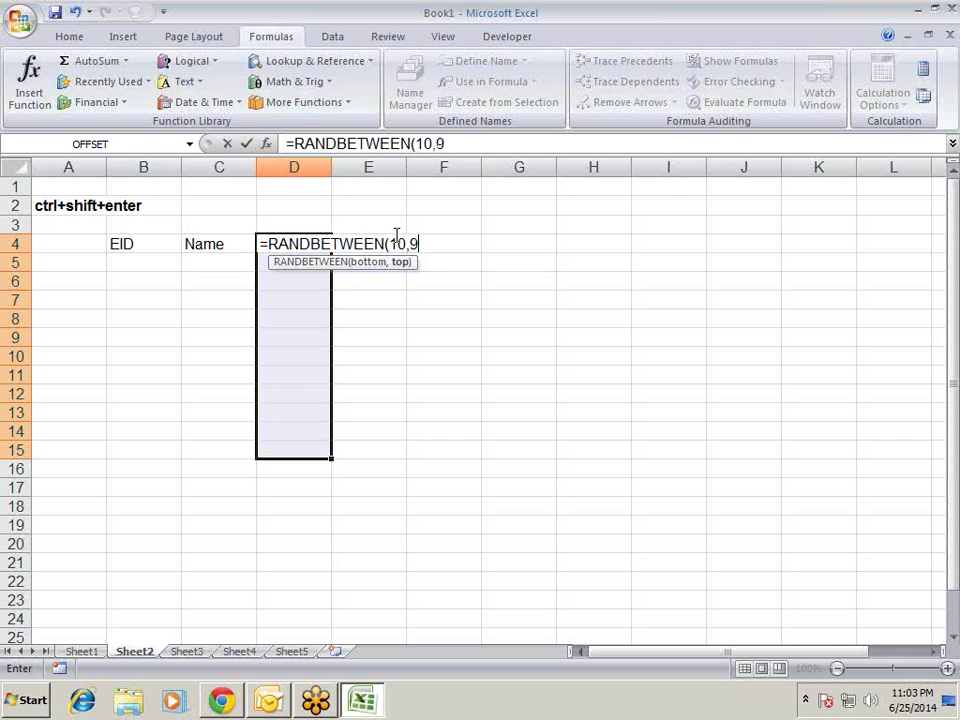
{"action": "type", "text": "0)"}
{"action": "key", "text": "ctrl+Return"}
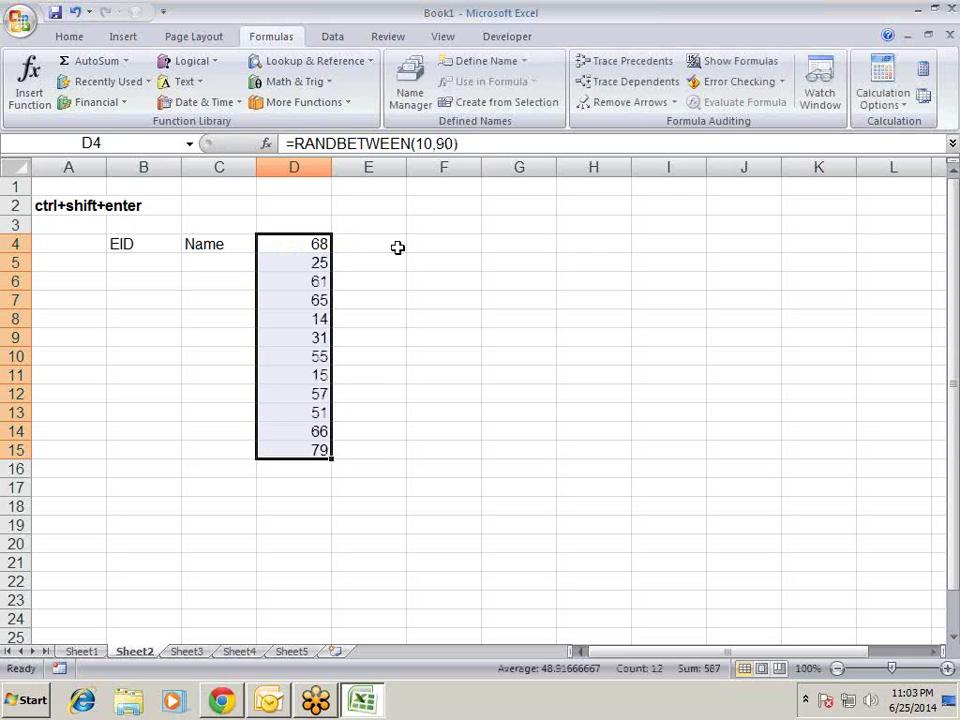
- Relabel the D4 header as Sales
{"action": "left_click", "coordinate": [398, 249]}
{"action": "key", "text": "Left"}
{"action": "type", "text": "S"}
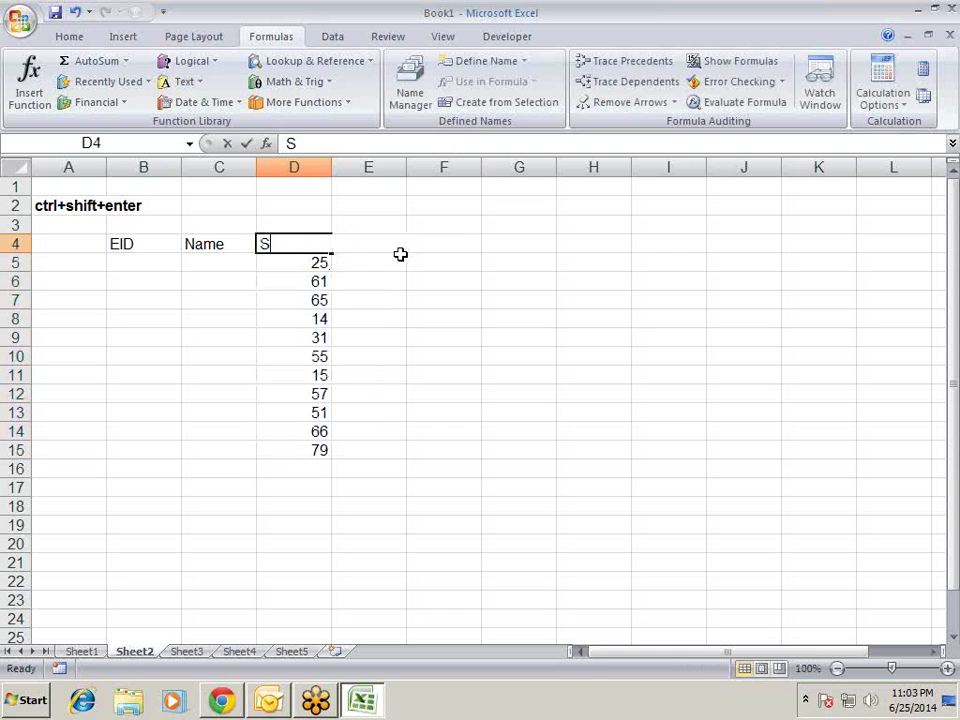
{"action": "type", "text": "ales"}
{"action": "key", "text": "Return"}
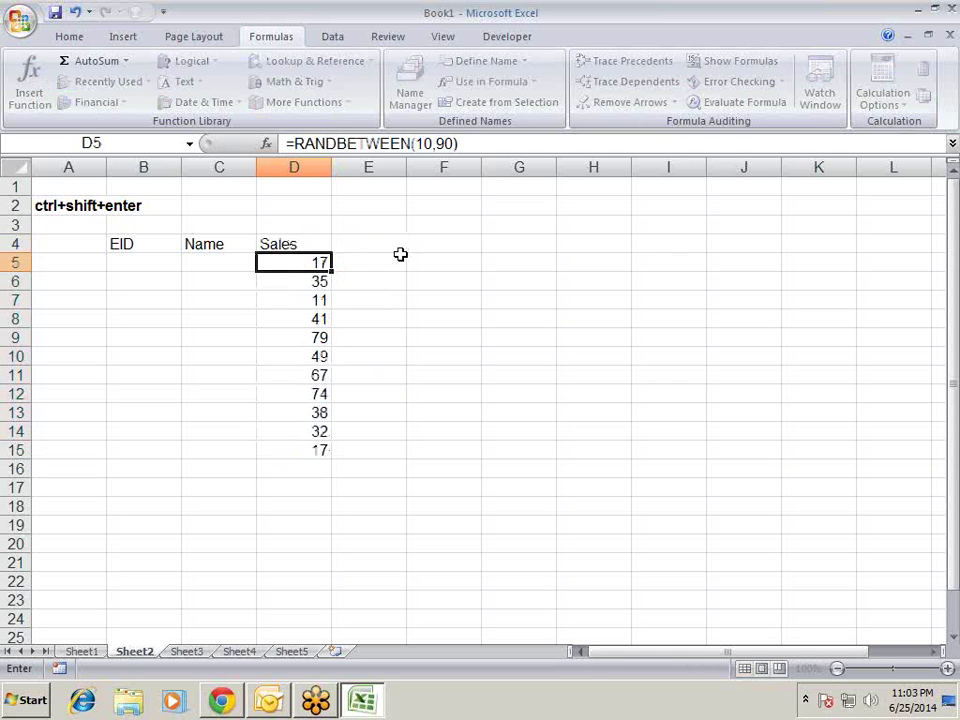
- Type short placeholder names down column C from C5
{"action": "key", "text": "Left"}
{"action": "type", "text": "ad"}
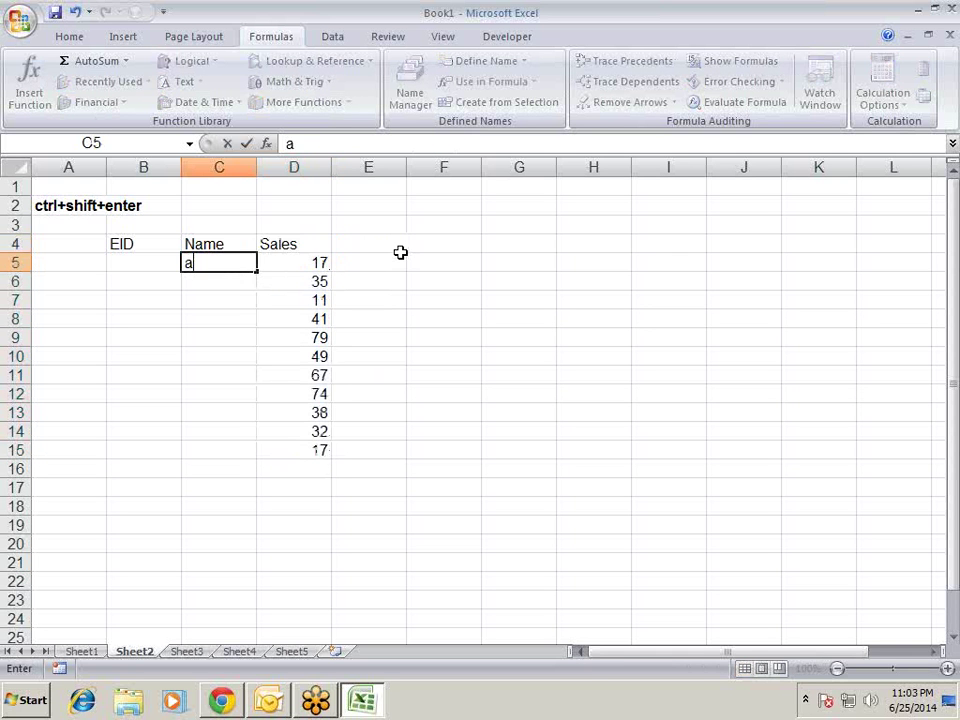
{"action": "key", "text": "Return"}
{"action": "type", "text": "f"}
{"action": "key", "text": "Return"}
{"action": "type", "text": "df"}
{"action": "key", "text": "Return"}
{"action": "type", "text": "fg"}
{"action": "key", "text": "Return"}
{"action": "key", "text": "Return"}
{"action": "type", "text": "h t r"}
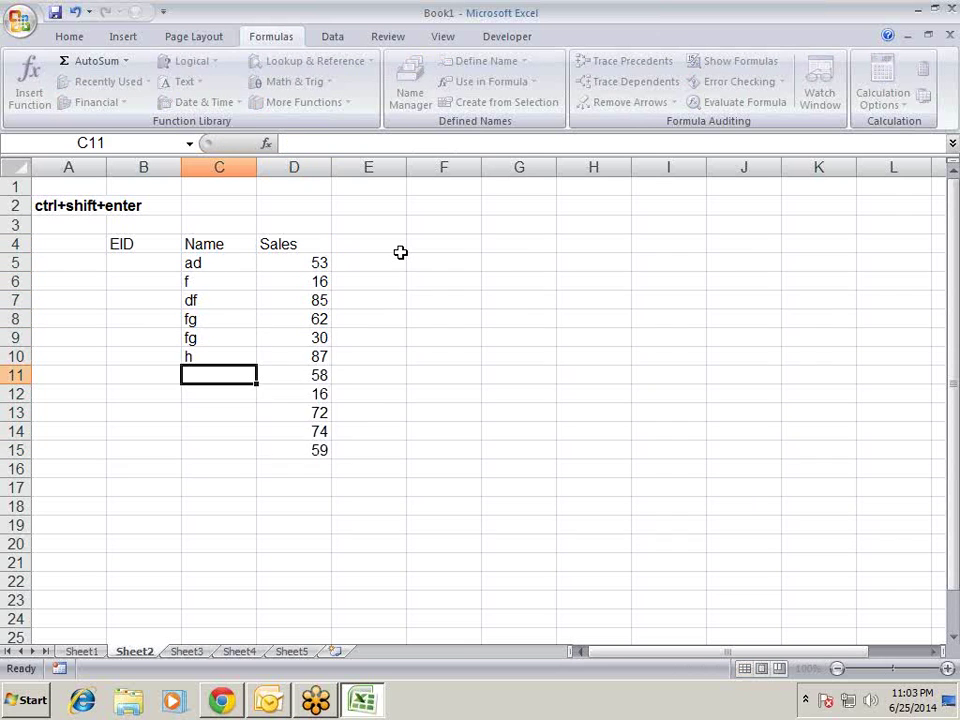
{"action": "key", "text": "Return"}
{"action": "type", "text": "r"}
{"action": "key", "text": "Return"}
{"action": "type", "text": "yh"}
{"action": "key", "text": "Return"}
{"action": "type", "text": "j"}
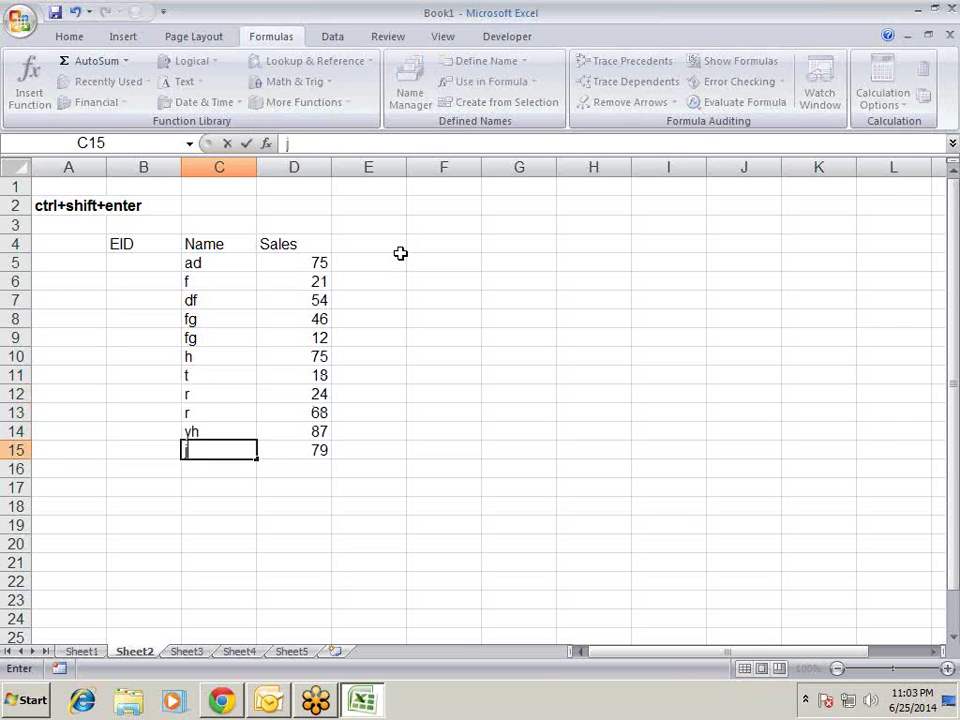
- Enter E001 in B5 and fill the IDs down to E011 in row 15
{"action": "key", "text": "Left"}
{"action": "key", "text": "Up"}
{"action": "key", "text": "Up"}
{"action": "key", "text": "Up"}
{"action": "key", "text": "Up"}
{"action": "key", "text": "Up"}
{"action": "key", "text": "Up"}
{"action": "key", "text": "Up"}
{"action": "key", "text": "Up"}
{"action": "key", "text": "Up"}
{"action": "key", "text": "Up"}
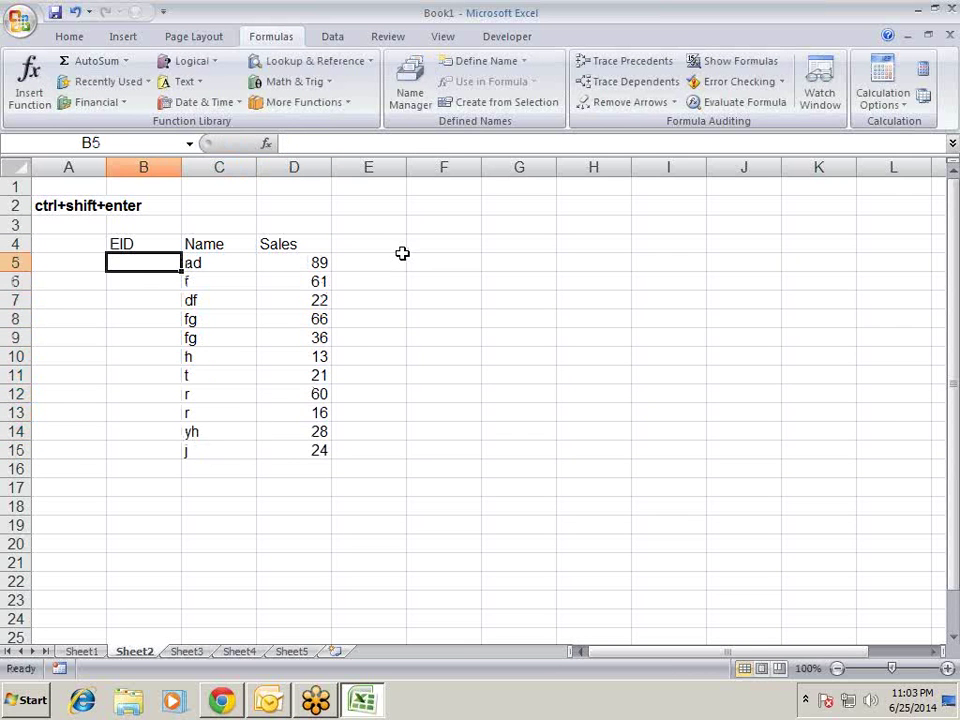
{"action": "type", "text": "E"}
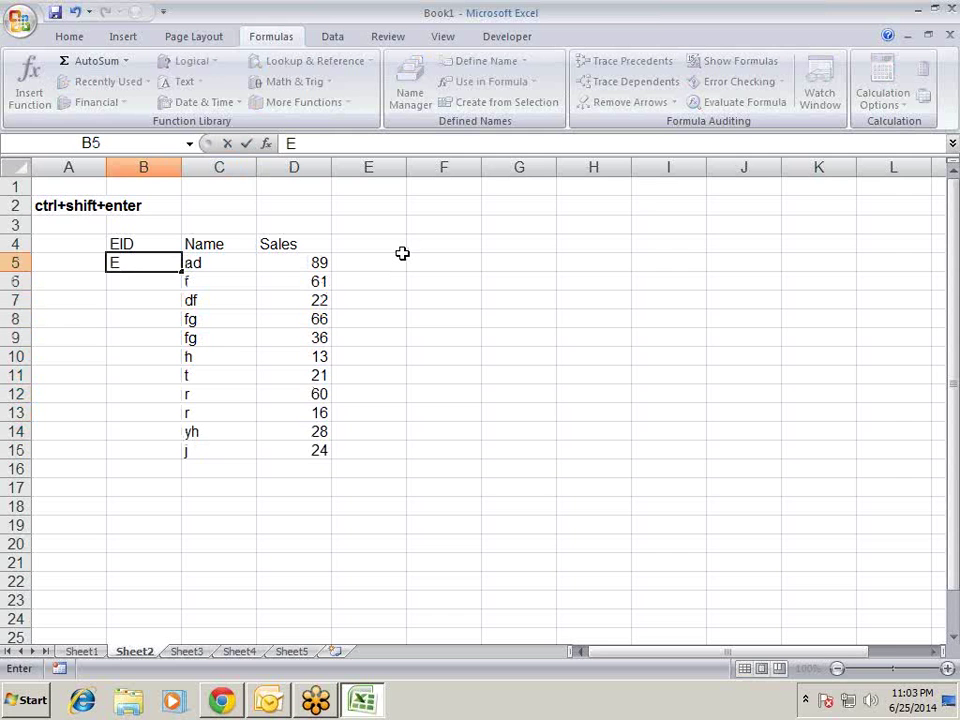
{"action": "type", "text": "001"}
{"action": "key", "text": "Return"}
{"action": "key", "text": "Up"}
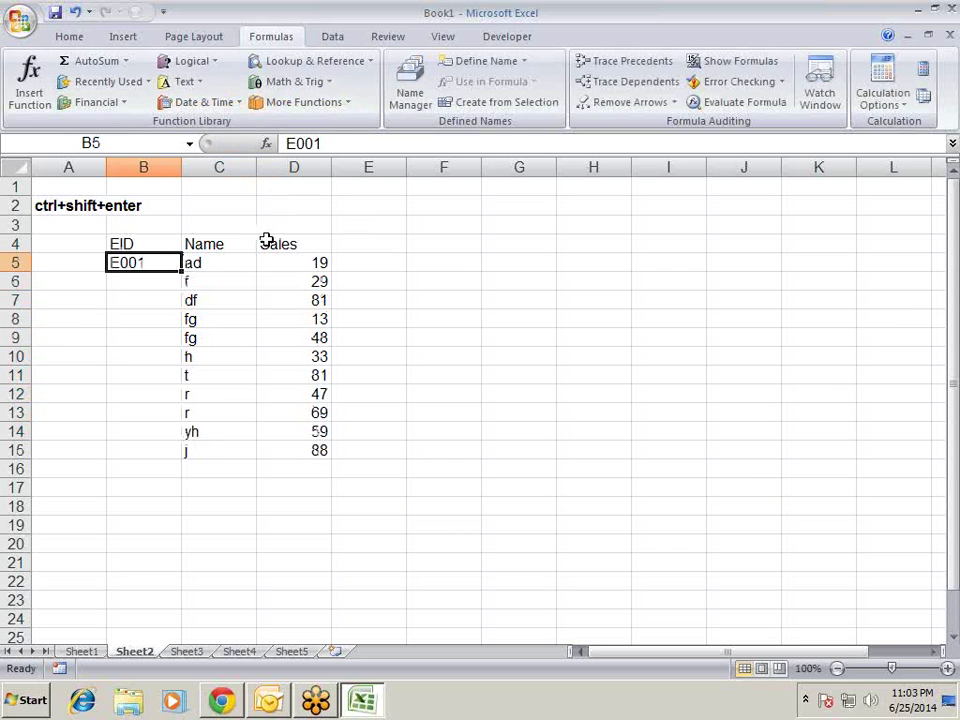
{"action": "double_click", "coordinate": [181, 270]}
- Fix the Sales numbers in D5:D15 as values with Paste Special Values
{"action": "left_click", "coordinate": [318, 262]}
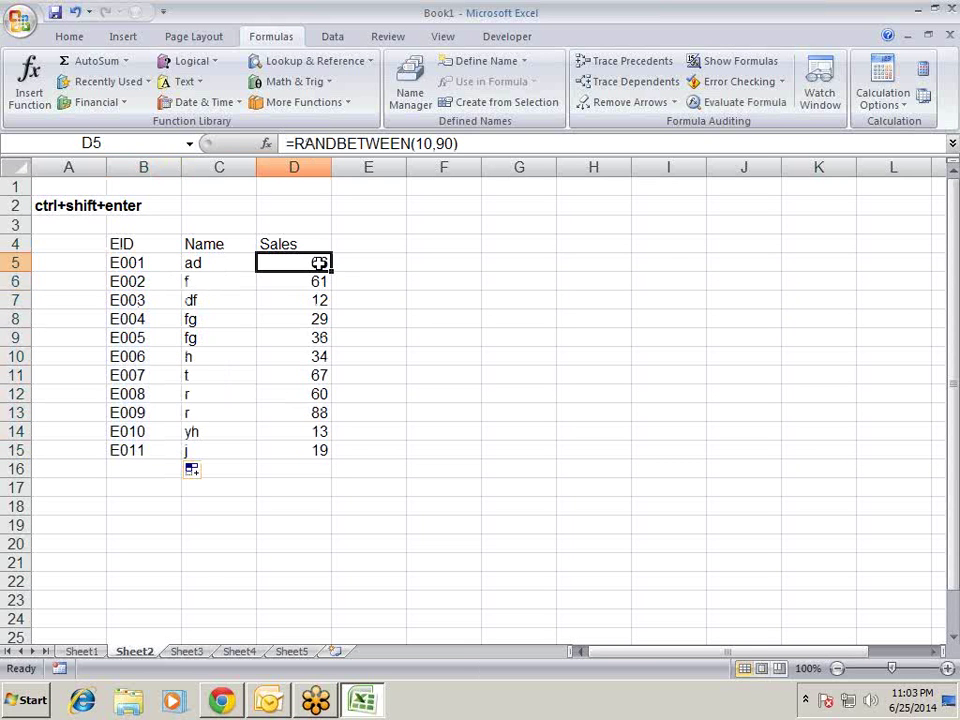
{"action": "key", "text": "ctrl+shift+Down"}
{"action": "key", "text": "Right"}
{"action": "key", "text": "Left"}
{"action": "key", "text": "ctrl+shift+Down"}
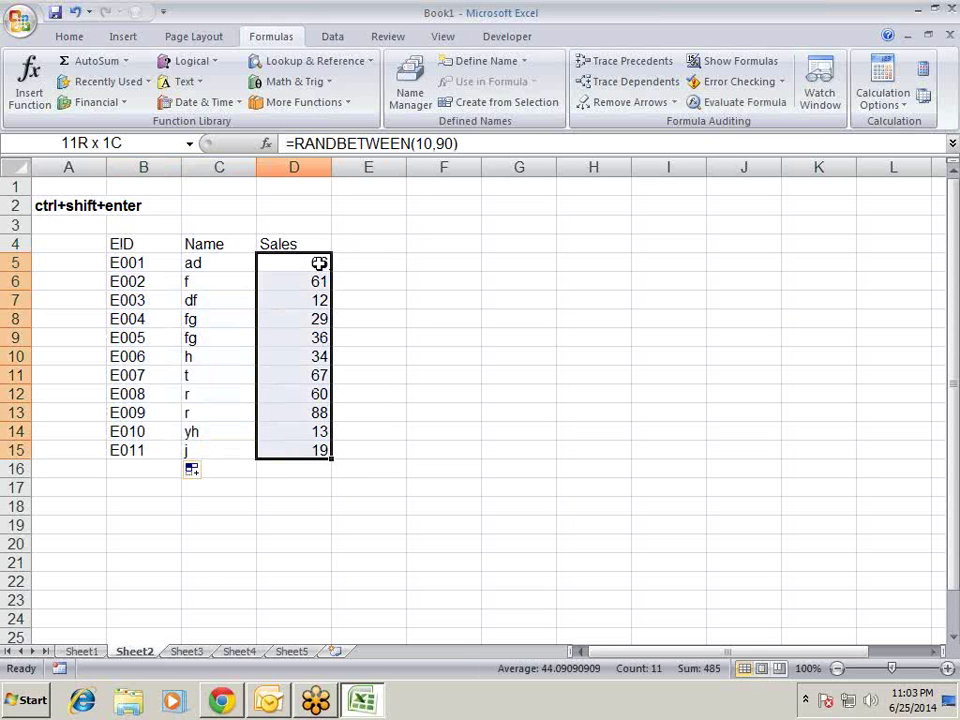
{"action": "key", "text": "ctrl+c"}
{"action": "key", "text": "ctrl+alt+v"}
{"action": "key", "text": "v"}
{"action": "key", "text": "Return"}
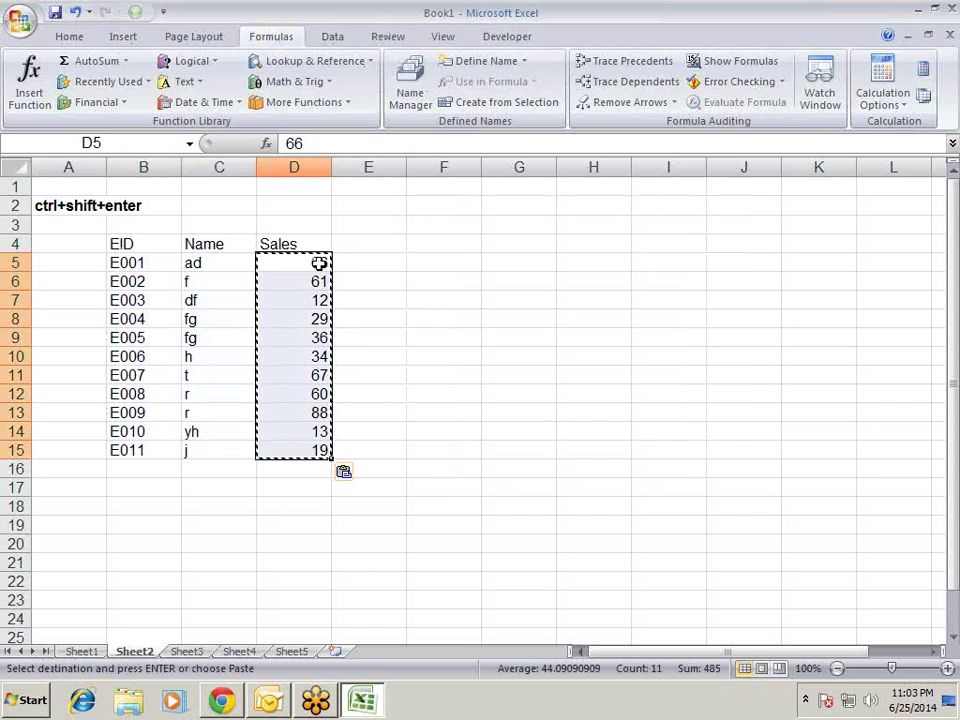
- Copy the EID, Name, Sales headers from B4:D4 to G4:I4
{"action": "key", "text": "Escape"}
{"action": "key", "text": "Up"}
{"action": "key", "text": "Left"}
{"action": "key", "text": "Left"}
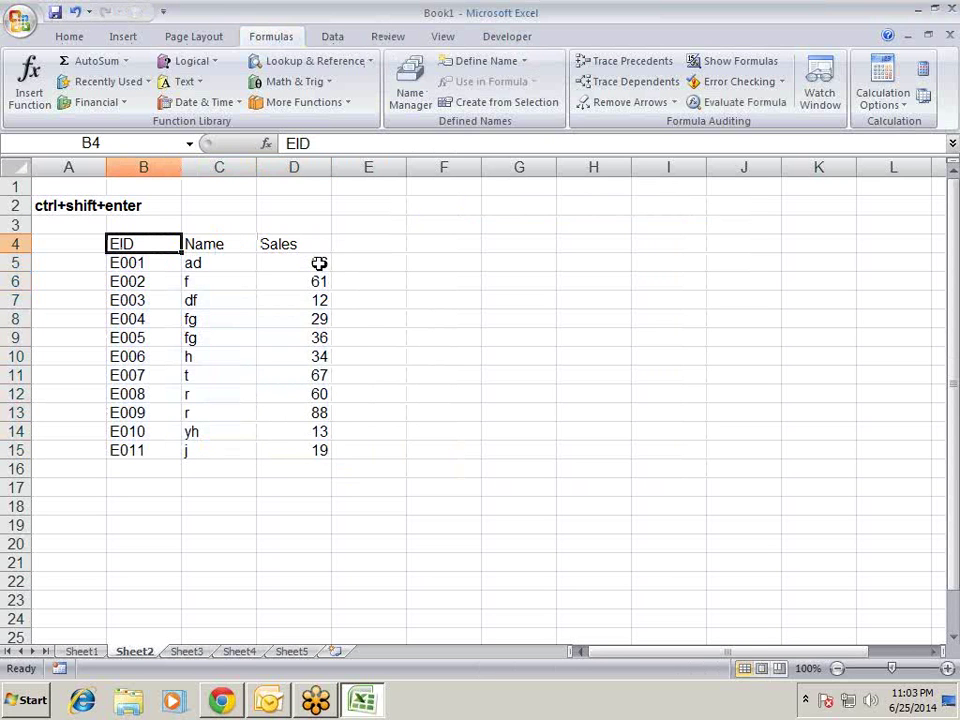
{"action": "key", "text": "ctrl+shift+Right"}
{"action": "key", "text": "ctrl+c"}
{"action": "key", "text": "Right"}
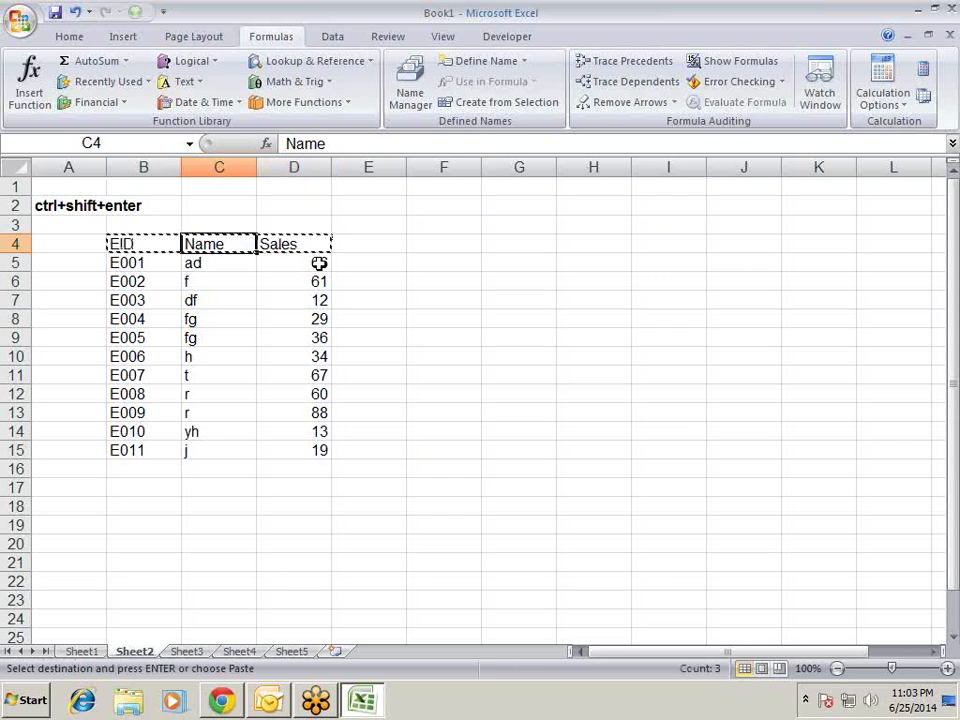
{"action": "key", "text": "Right"}
{"action": "key", "text": "Right"}
{"action": "key", "text": "Right"}
{"action": "key", "text": "Right"}
{"action": "key", "text": "Return"}
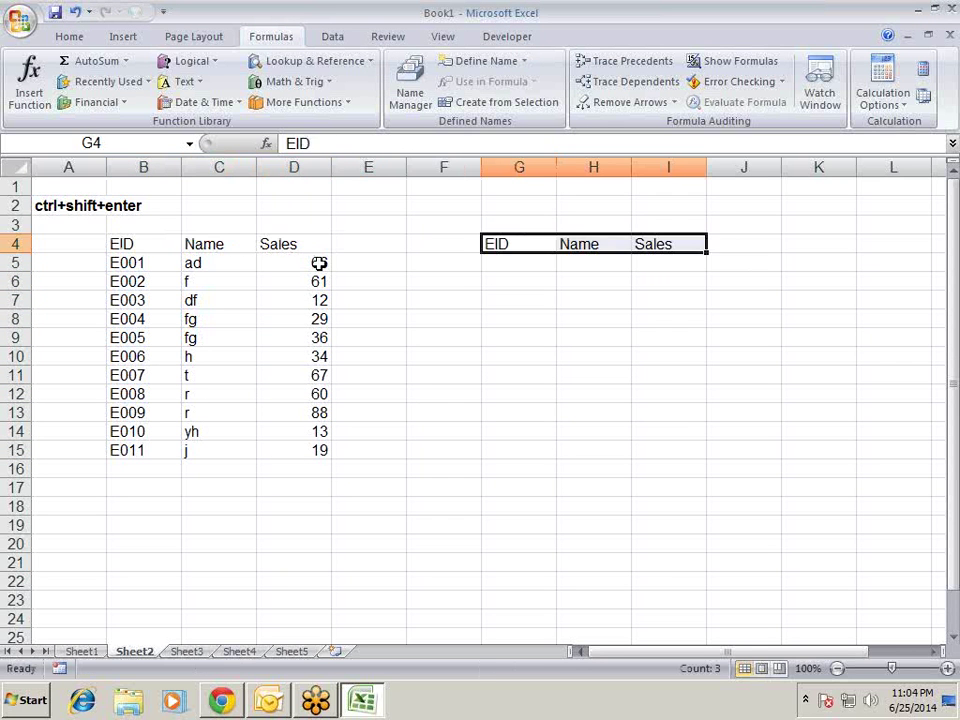
- Copy employee IDs E002, E005 and E010 into G5:G7
{"action": "key", "text": "Down"}
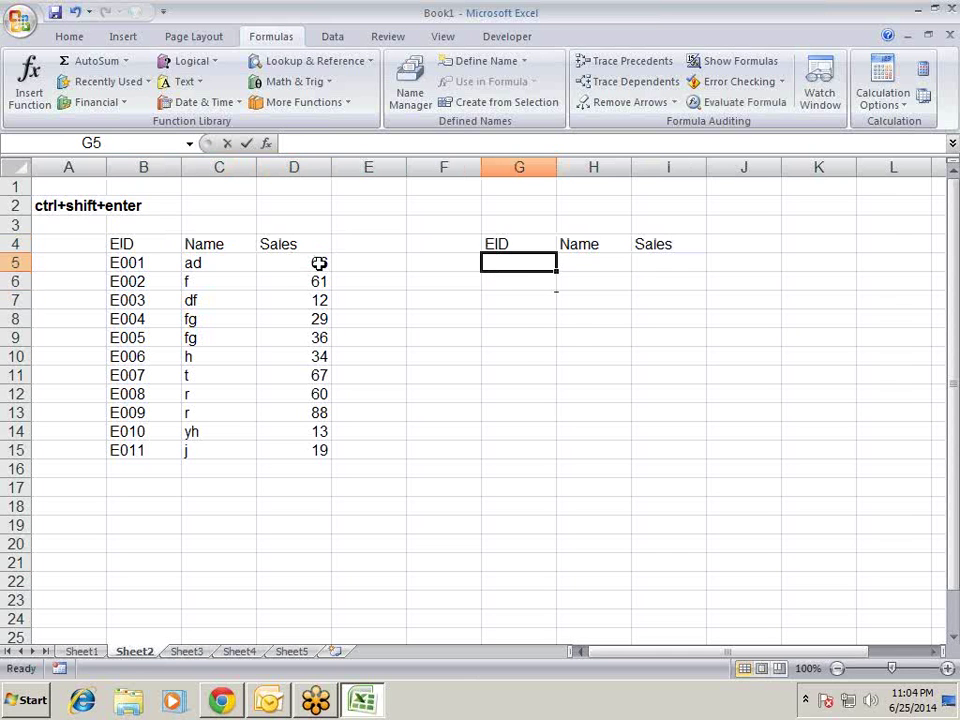
{"action": "type", "text": "=vl"}
{"action": "key", "text": "Tab"}
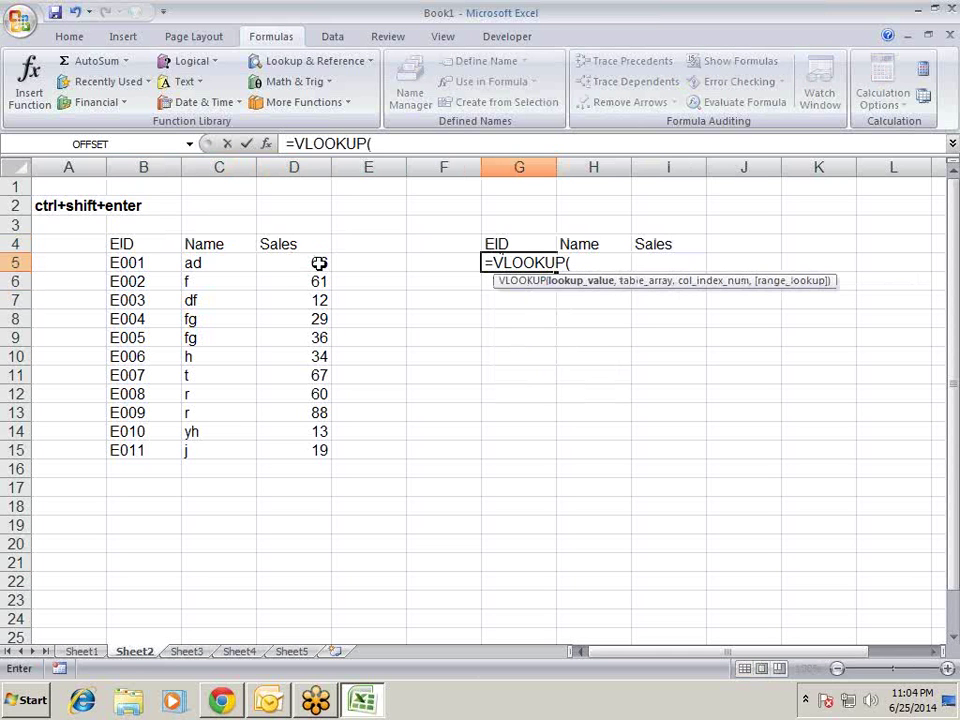
{"action": "key", "text": "Escape"}
{"action": "key", "text": "Right"}
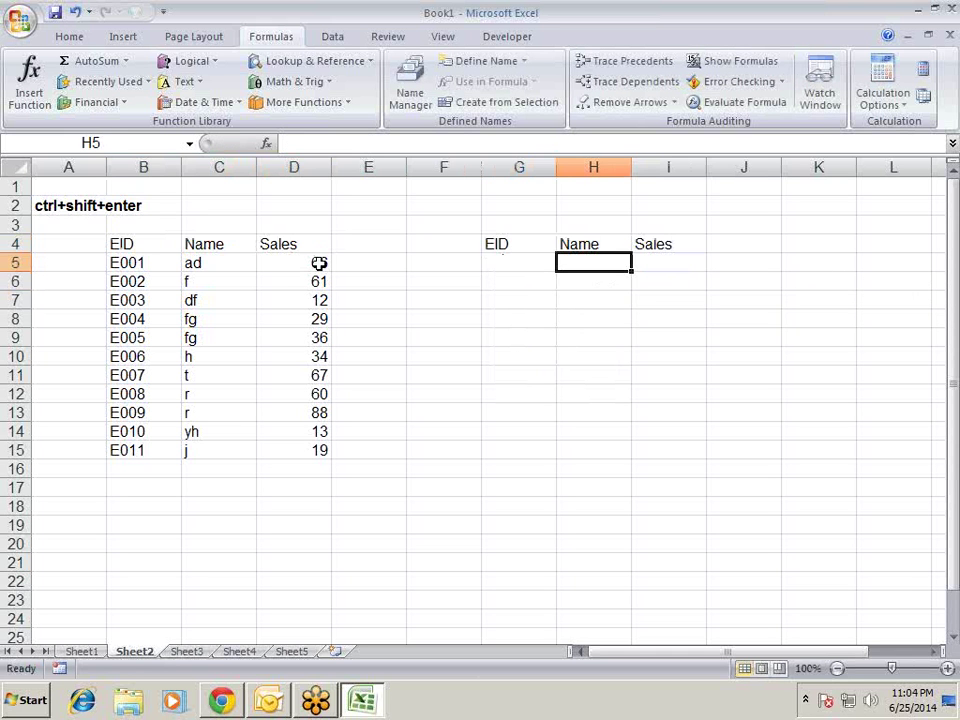
{"action": "key", "text": "Left"}
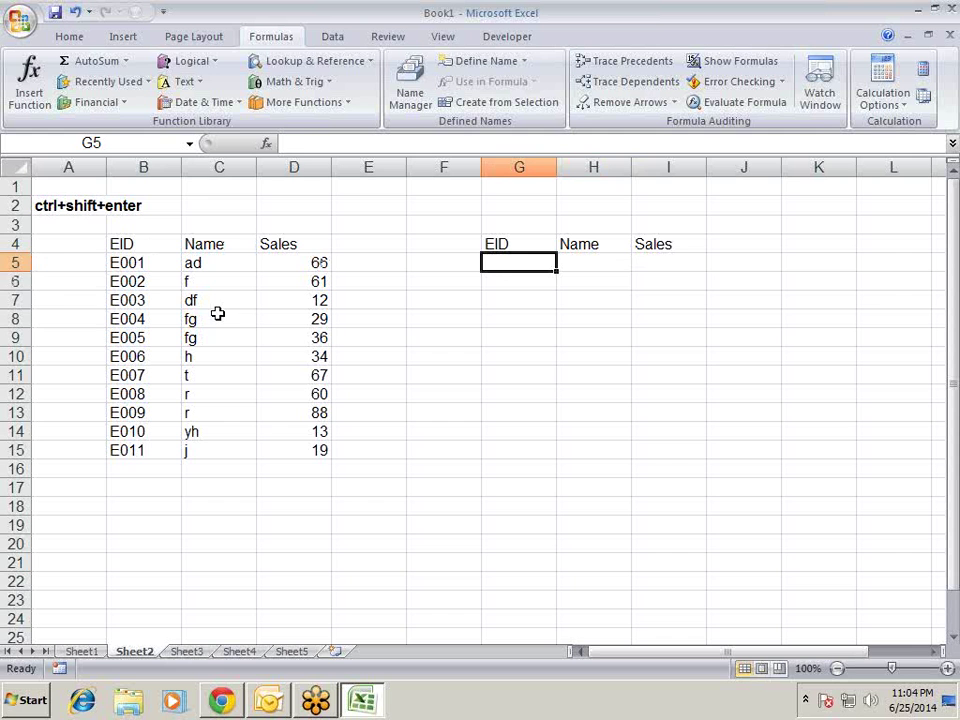
{"action": "left_click", "coordinate": [150, 283]}
{"action": "left_click", "coordinate": [145, 337], "text": "ctrl"}
{"action": "left_click", "coordinate": [140, 428], "text": "ctrl"}
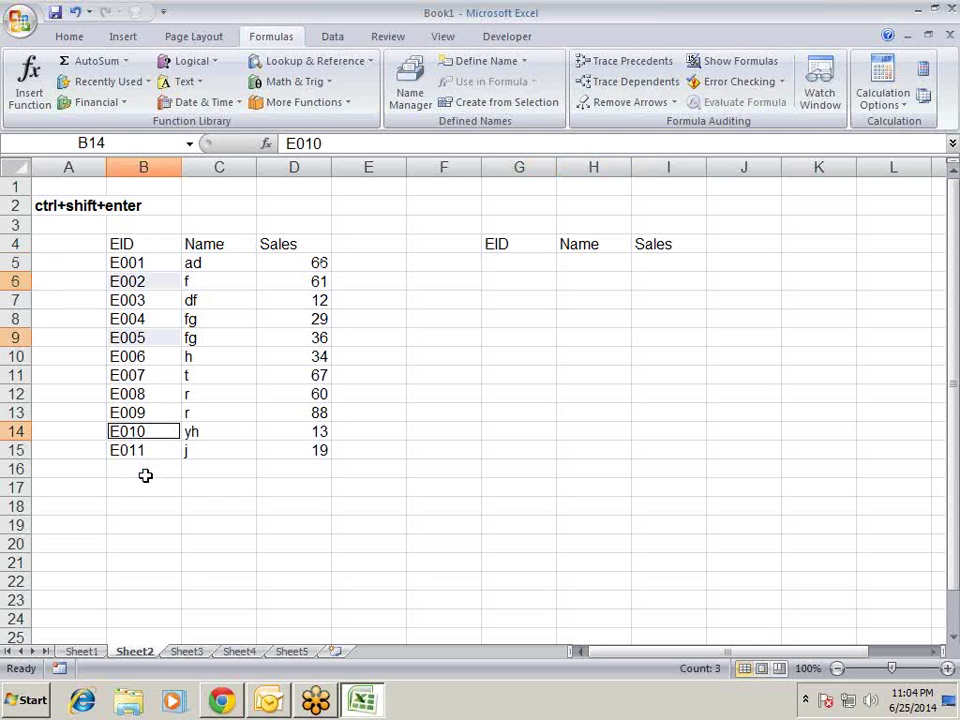
{"action": "key", "text": "ctrl+c"}
{"action": "left_click", "coordinate": [519, 263]}
{"action": "key", "text": "Return"}
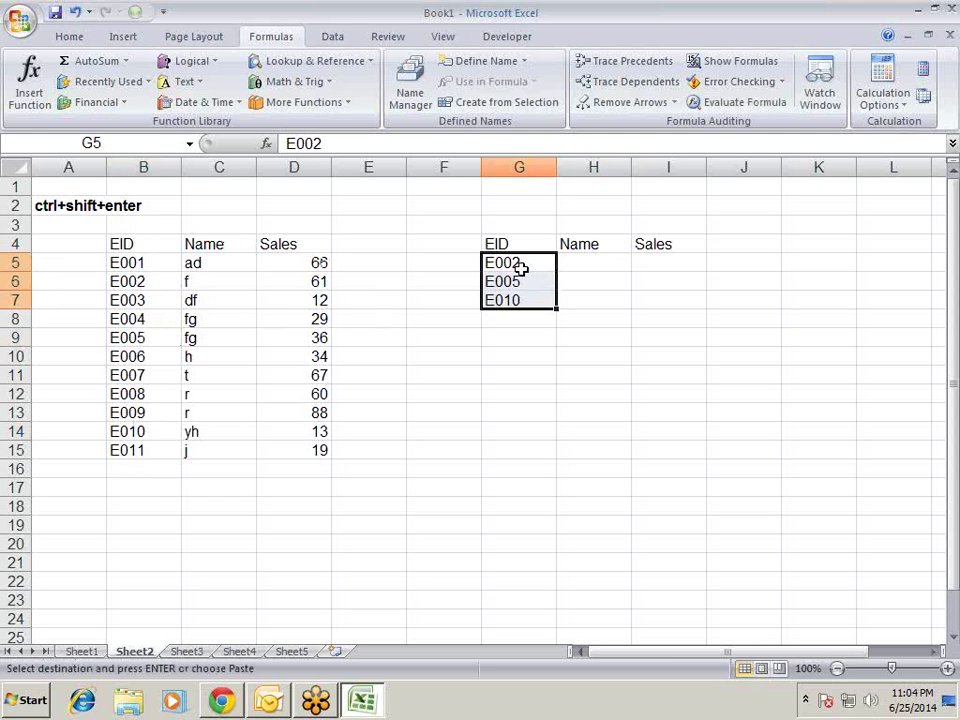
- Begin a VLOOKUP formula in H5
{"action": "key", "text": "Right"}
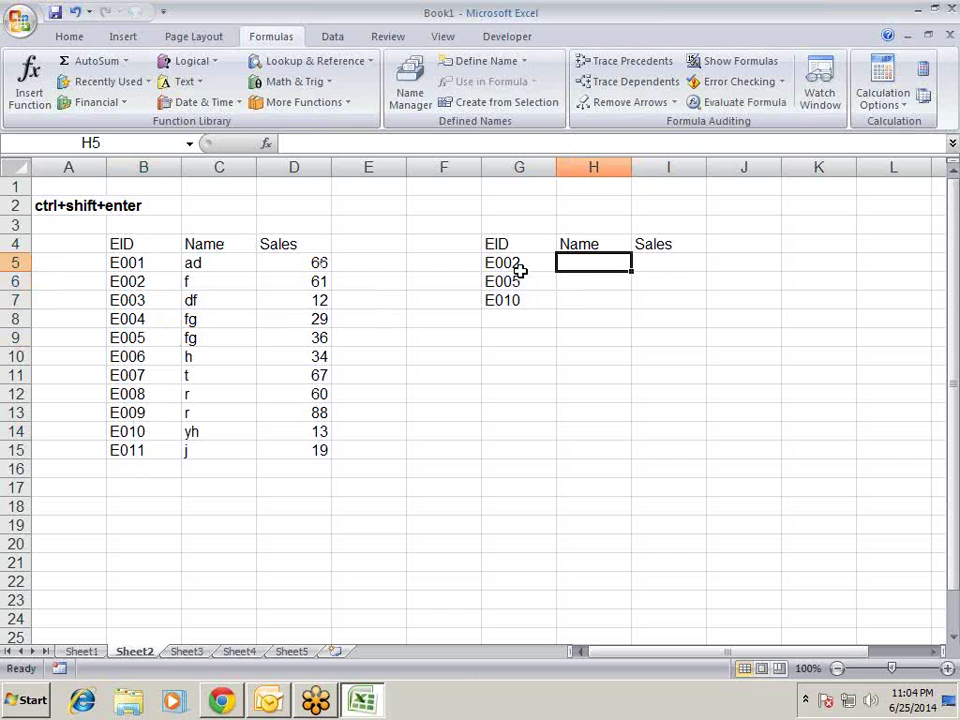
{"action": "type", "text": "=vl"}
{"action": "key", "text": "Tab"}
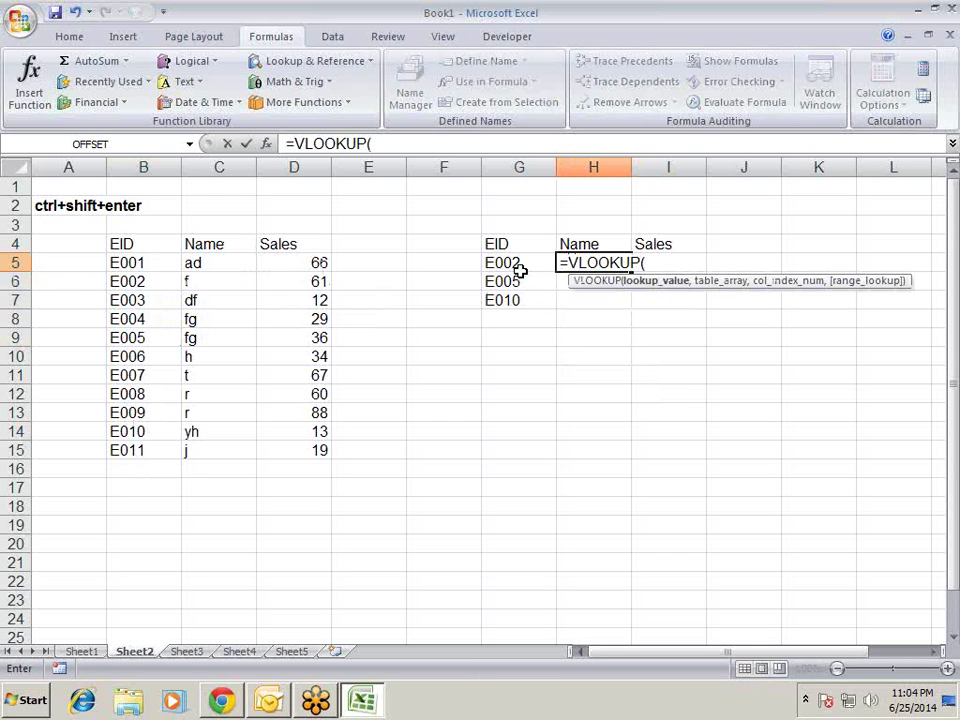
- Enter =VLOOKUP($G5,$B$4:$D$15,{2,3},0) in H5
{"action": "left_click", "coordinate": [519, 268]}
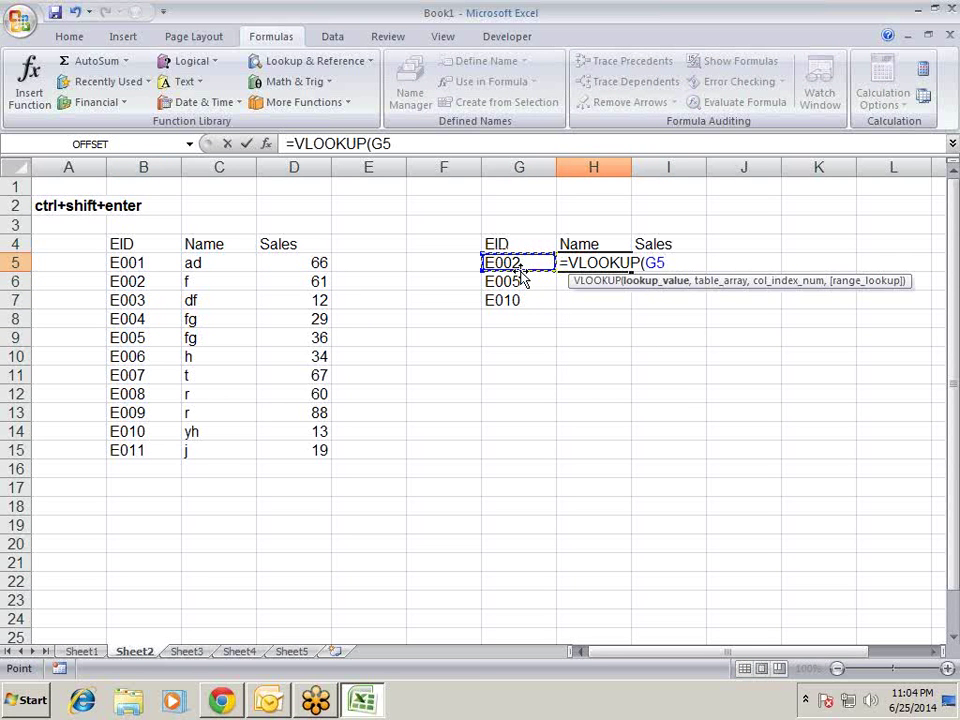
{"action": "key", "text": "F4"}
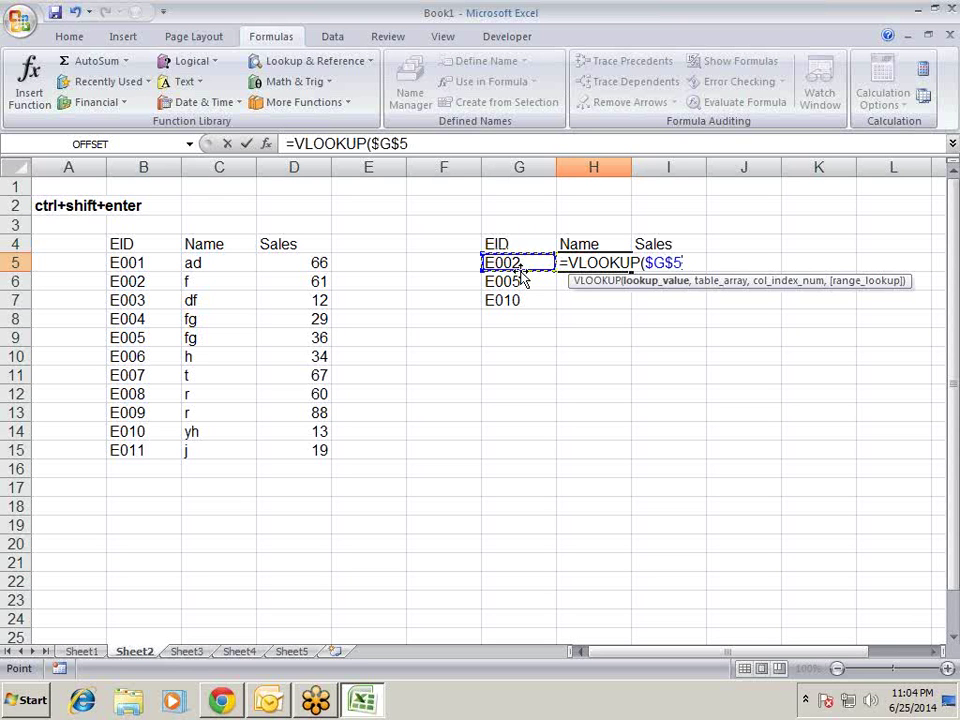
{"action": "key", "text": "F4"}
{"action": "key", "text": "F4"}
{"action": "type", "text": ","}
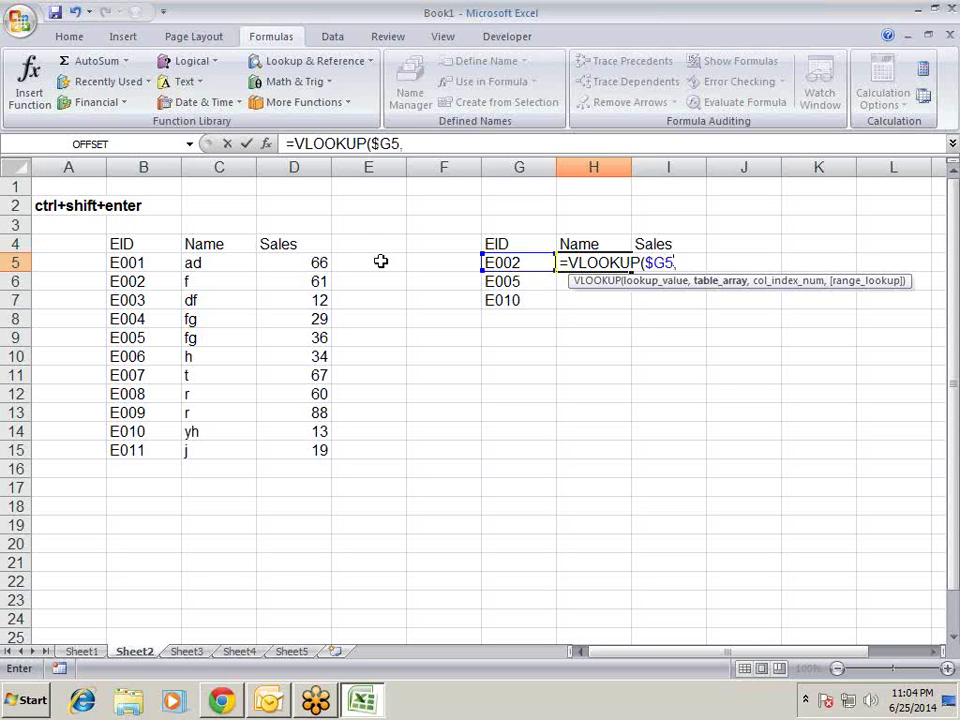
{"action": "left_click", "coordinate": [158, 242]}
{"action": "left_click_drag", "start_coordinate": [158, 242], "coordinate": [300, 443]}
{"action": "key", "text": "F4"}
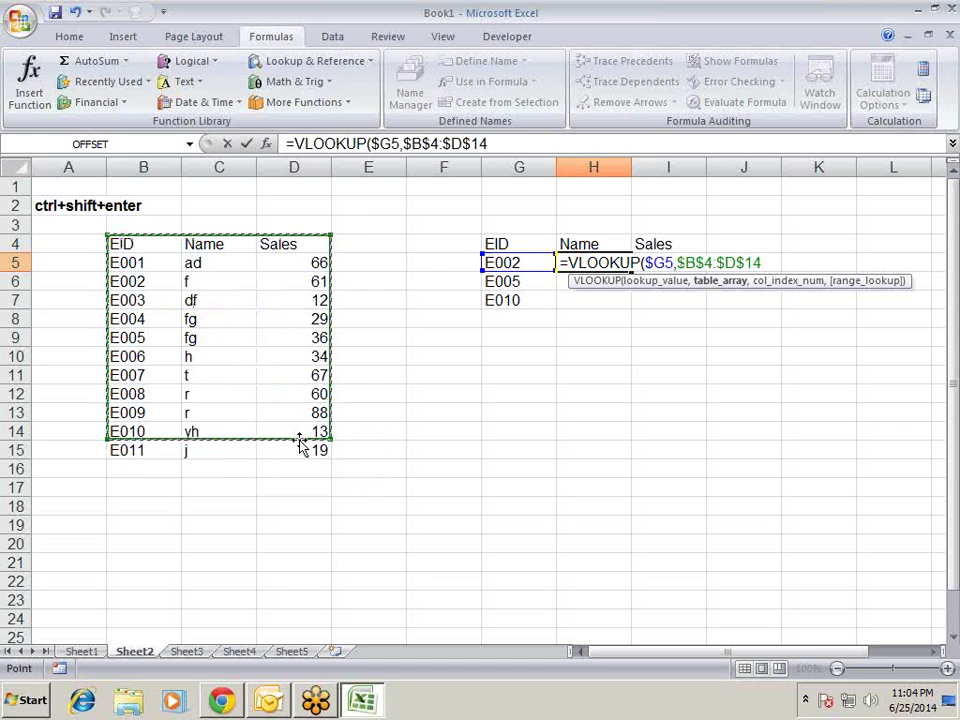
{"action": "type", "text": ","}
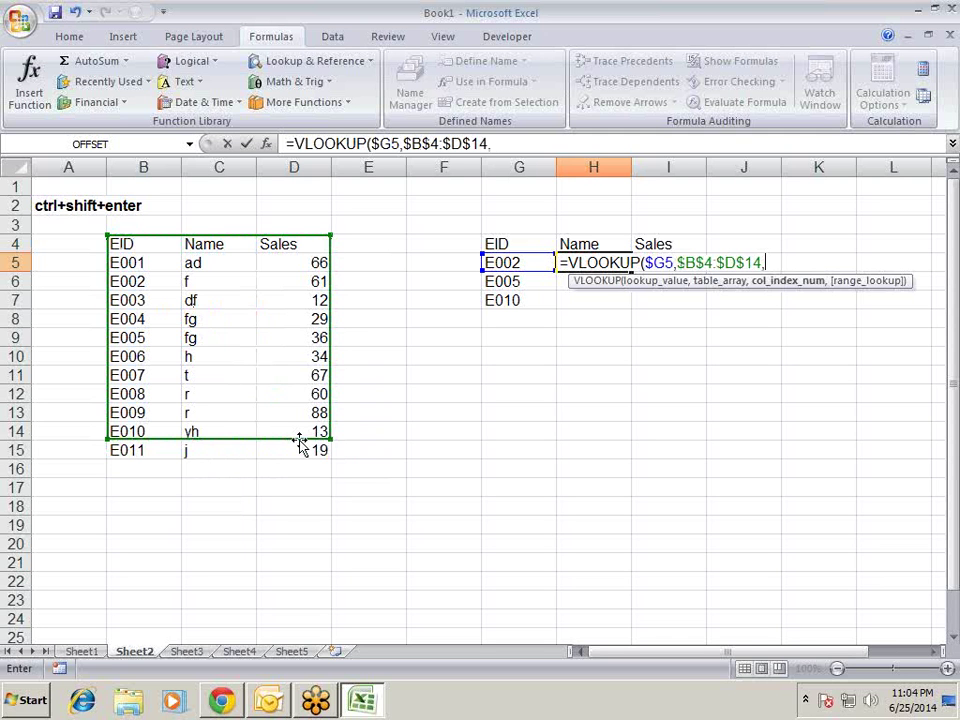
{"action": "type", "text": "{"}
{"action": "key", "text": "Return"}
{"action": "left_click", "coordinate": [441, 413]}
{"action": "left_click_drag", "start_coordinate": [330, 445], "coordinate": [332, 452]}
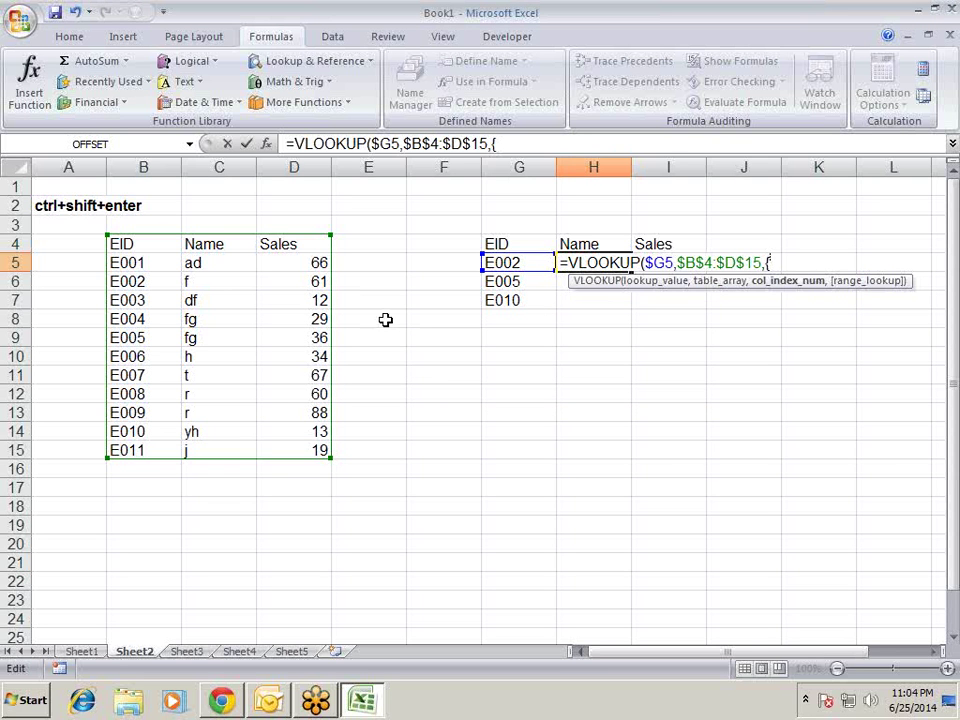
{"action": "type", "text": "2,3"}
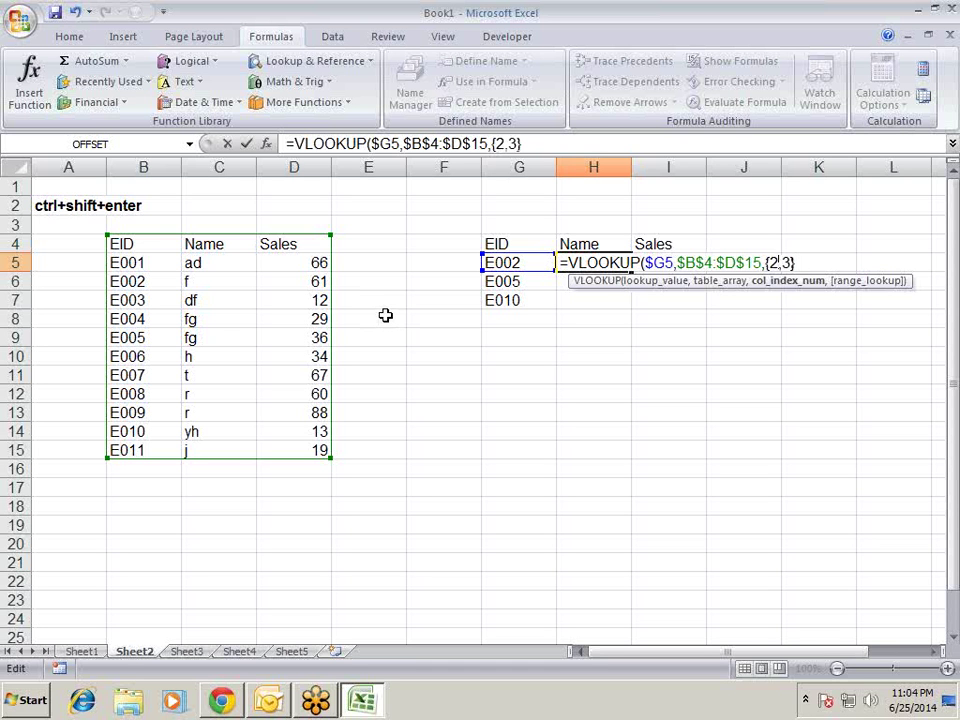
{"action": "type", "text": "},0"}
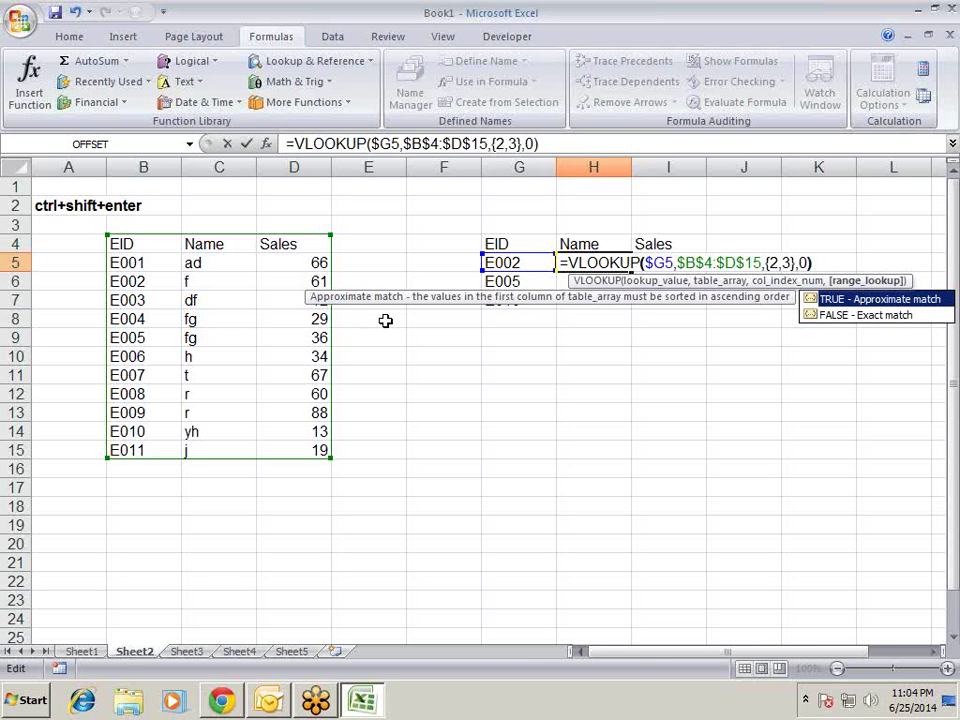
{"action": "type", "text": ")"}
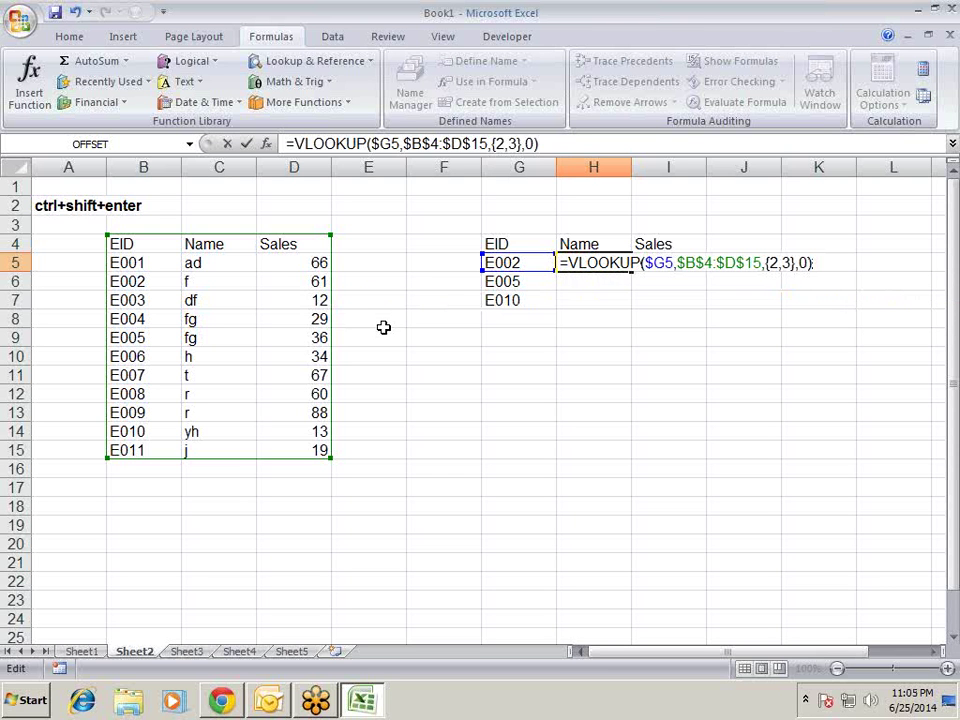
{"action": "key", "text": "Return"}
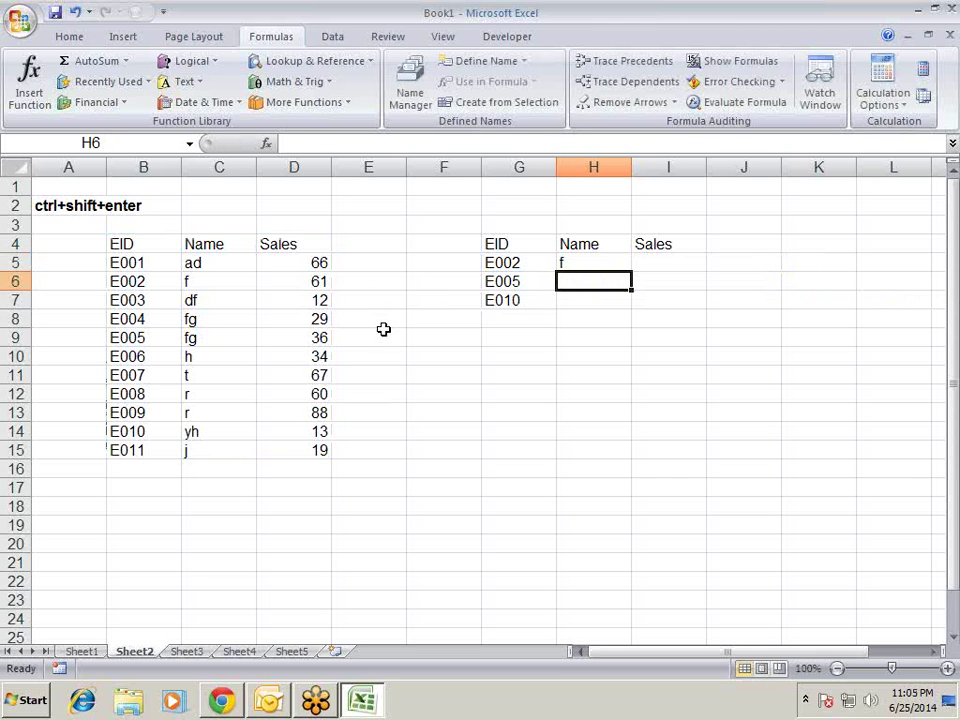
- Re-enter the lookup as an array formula across H5:I5 with Ctrl+Shift+Enter
{"action": "key", "text": "Up"}
{"action": "key", "text": "shift+Right"}
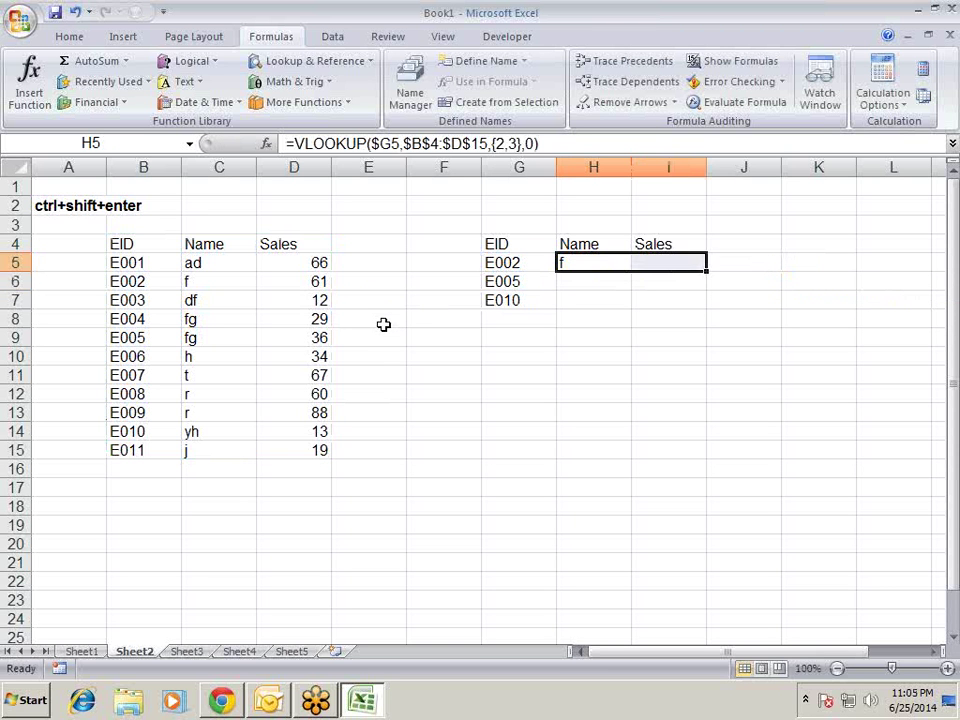
{"action": "key", "text": "F2"}
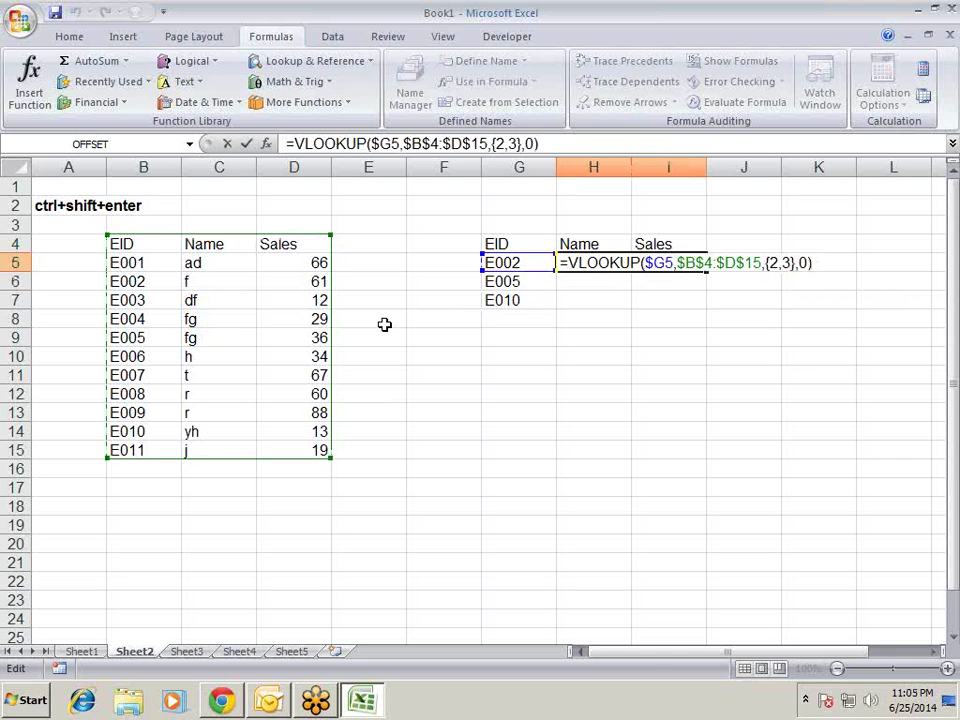
{"action": "key", "text": "ctrl+shift+Return"}
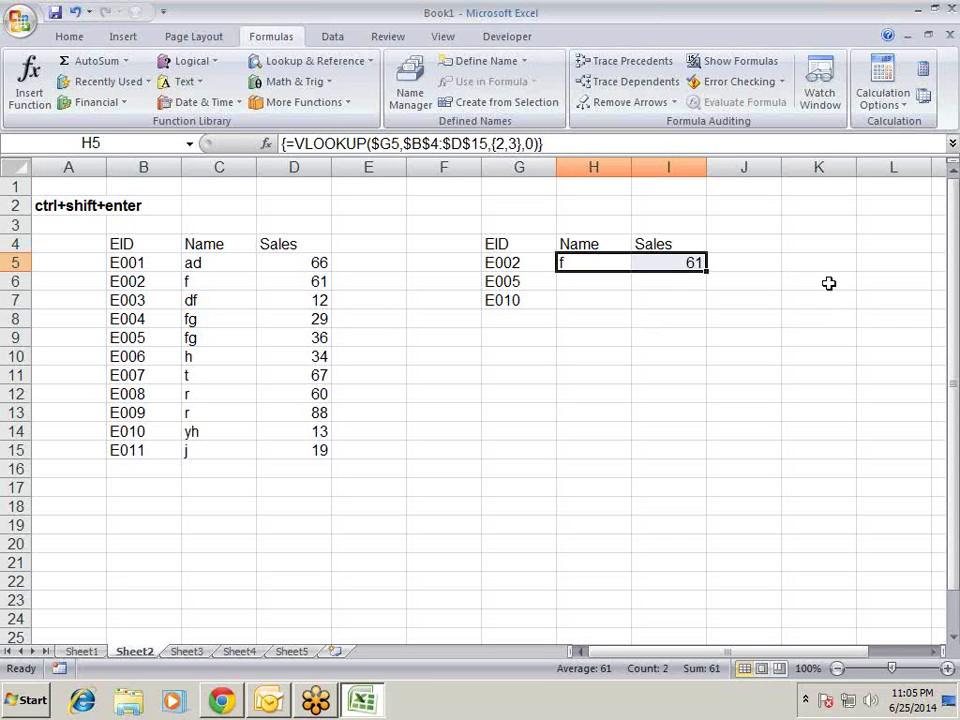
- Fill the H5:I5 array lookup down to row 7
{"action": "left_click", "coordinate": [701, 279]}
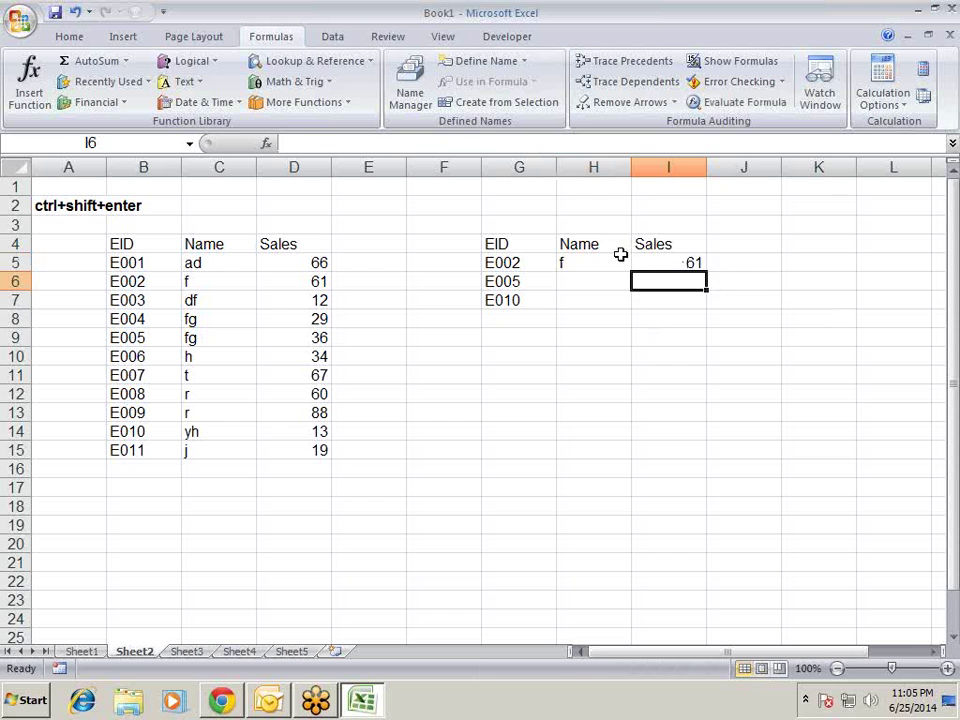
{"action": "left_click_drag", "start_coordinate": [621, 255], "coordinate": [643, 254]}
{"action": "left_click_drag", "start_coordinate": [706, 272], "coordinate": [701, 313]}
{"action": "left_click", "coordinate": [754, 321]}
- Try deleting I5 and dismiss the 'cannot change part of an array' warnings
{"action": "left_click", "coordinate": [636, 281]}
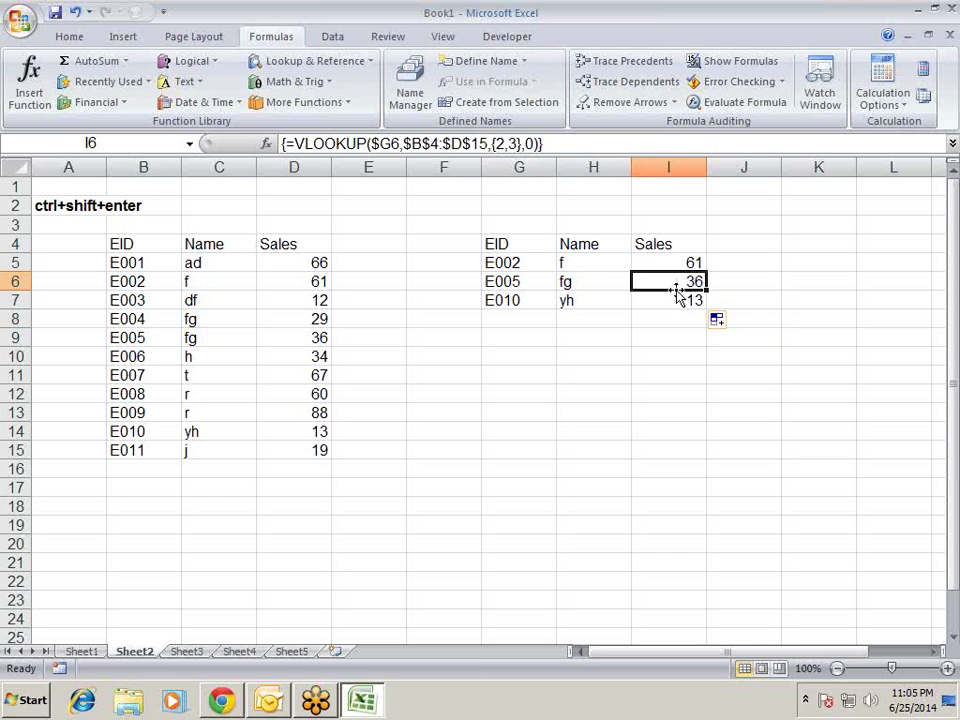
{"action": "key", "text": "Up"}
{"action": "key", "text": "Left"}
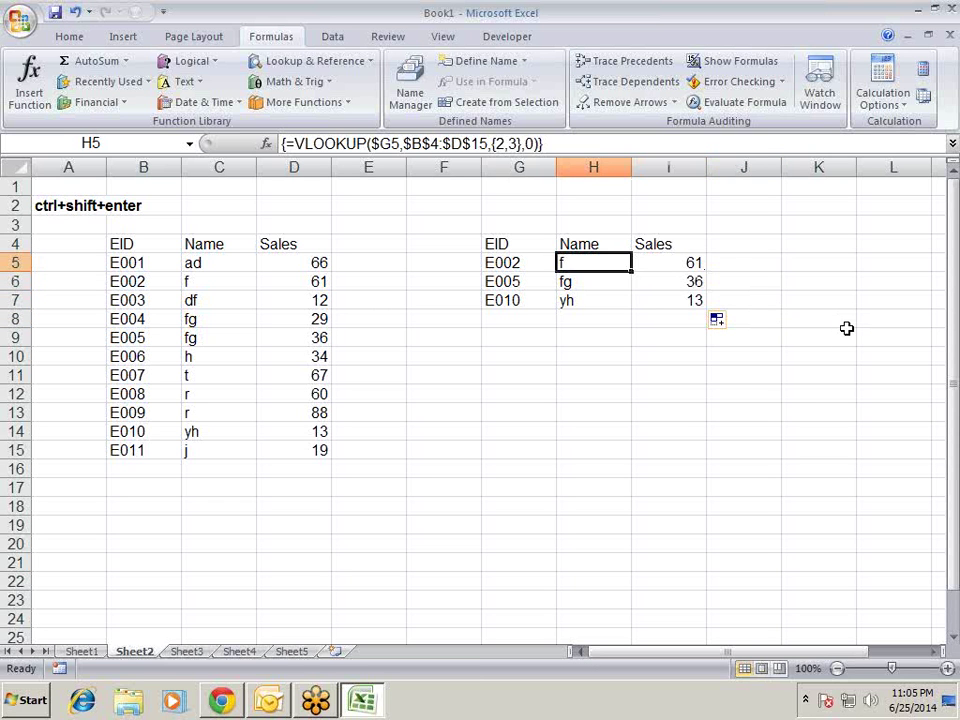
{"action": "key", "text": "Right"}
{"action": "key", "text": "Delete"}
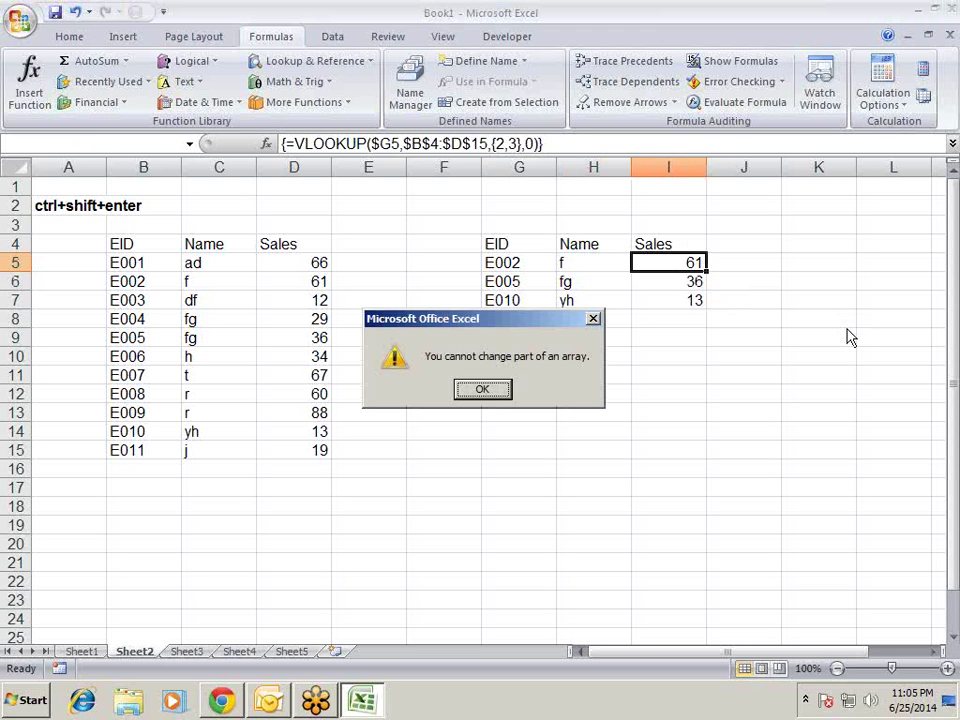
{"action": "key", "text": "Return"}
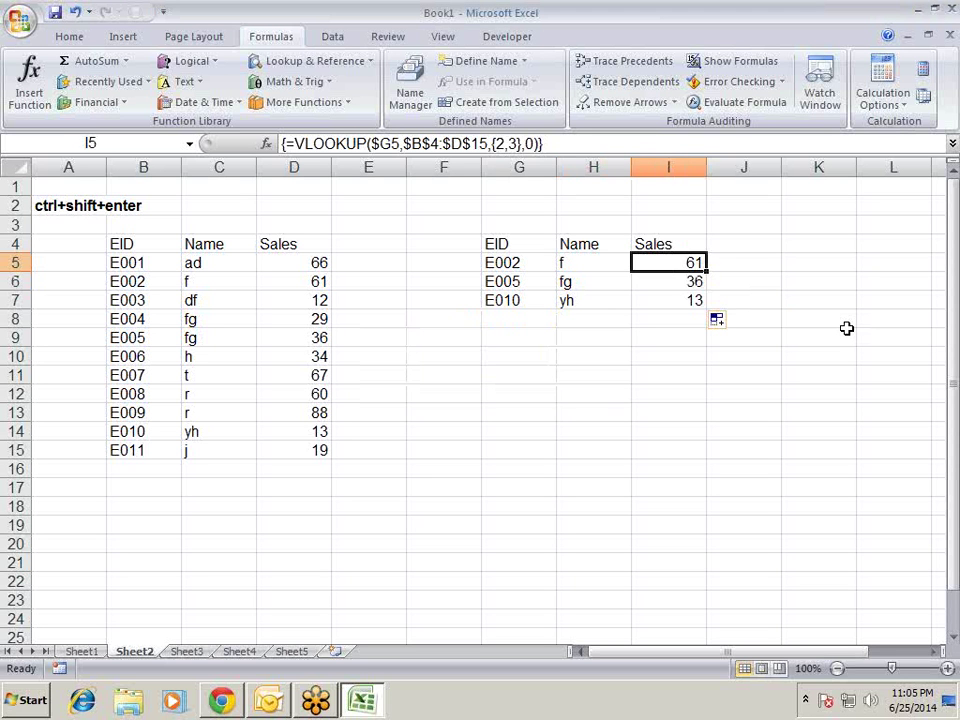
{"action": "key", "text": "Left"}
{"action": "key", "text": "Right"}
{"action": "key", "text": "Down"}
{"action": "key", "text": "Up"}
{"action": "key", "text": "Delete"}
{"action": "key", "text": "Return"}
{"action": "key", "text": "Left"}
{"action": "key", "text": "Left"}
{"action": "key", "text": "Left"}
{"action": "key", "text": "Left"}
{"action": "key", "text": "Left"}
{"action": "key", "text": "Left"}
{"action": "key", "text": "Left"}
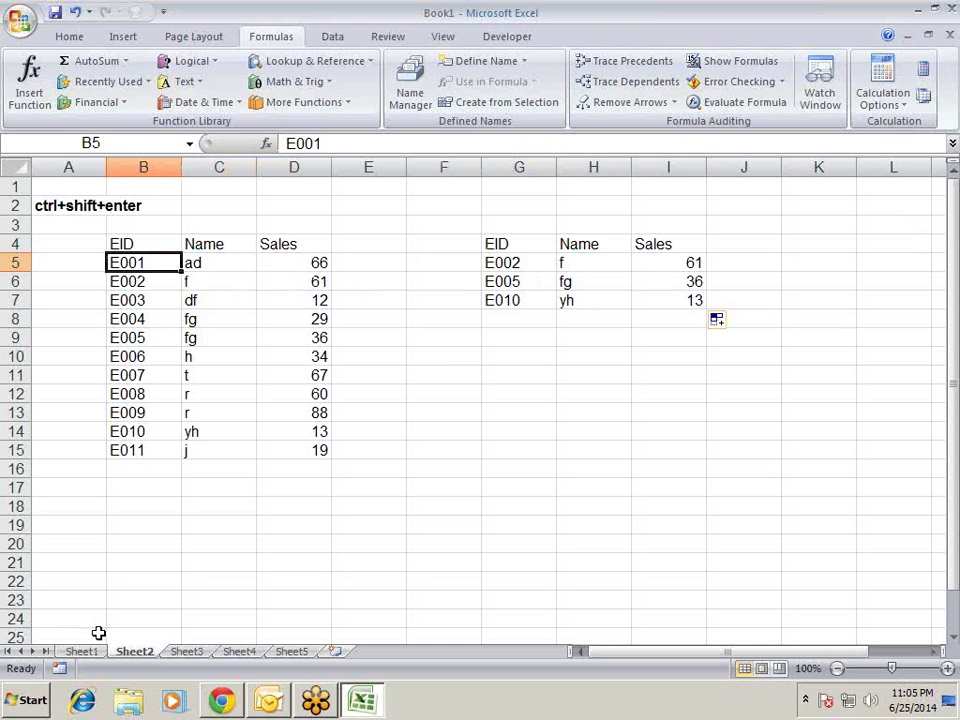
- Review the Sheet1 ipmt values and SUM(IPMT) total, then go to Sheet3
{"action": "left_click", "coordinate": [182, 652]}
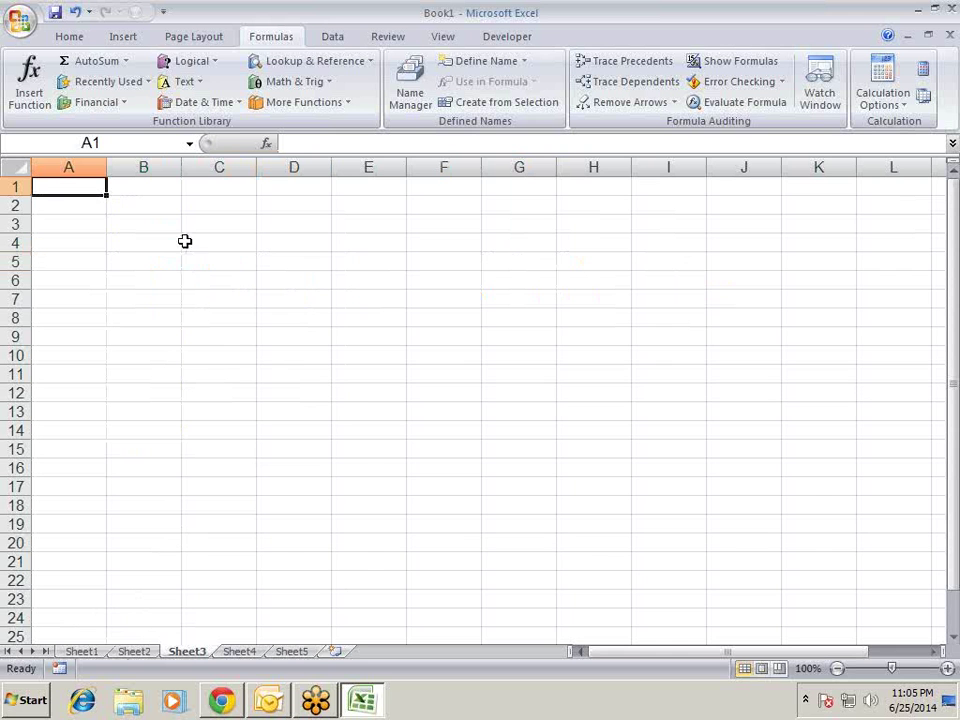
{"action": "left_click", "coordinate": [84, 652]}
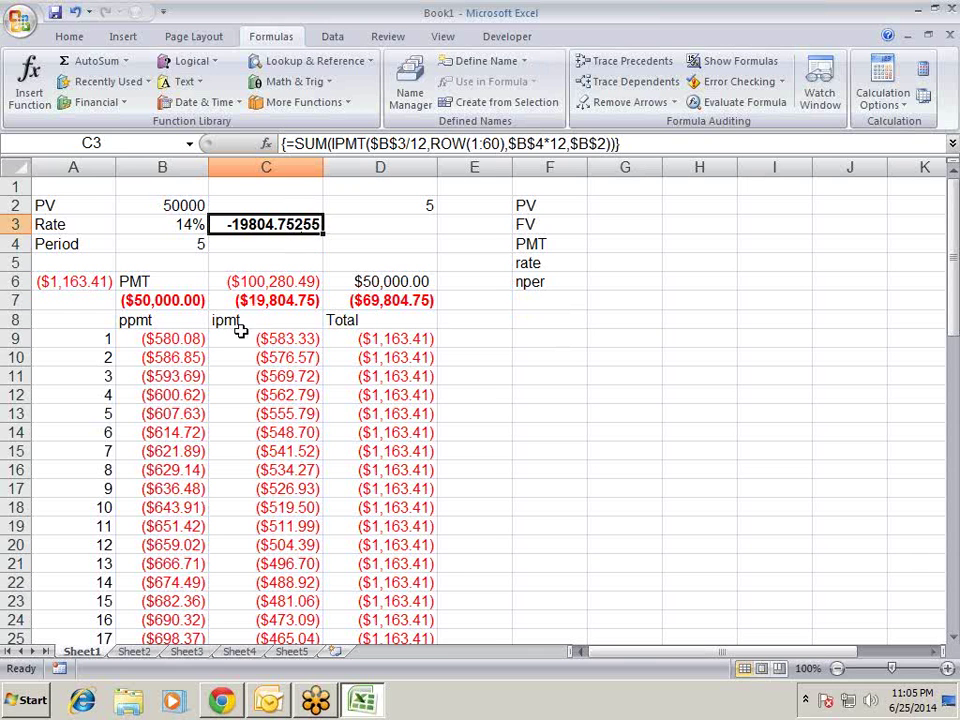
{"action": "left_click_drag", "start_coordinate": [265, 341], "coordinate": [264, 612]}
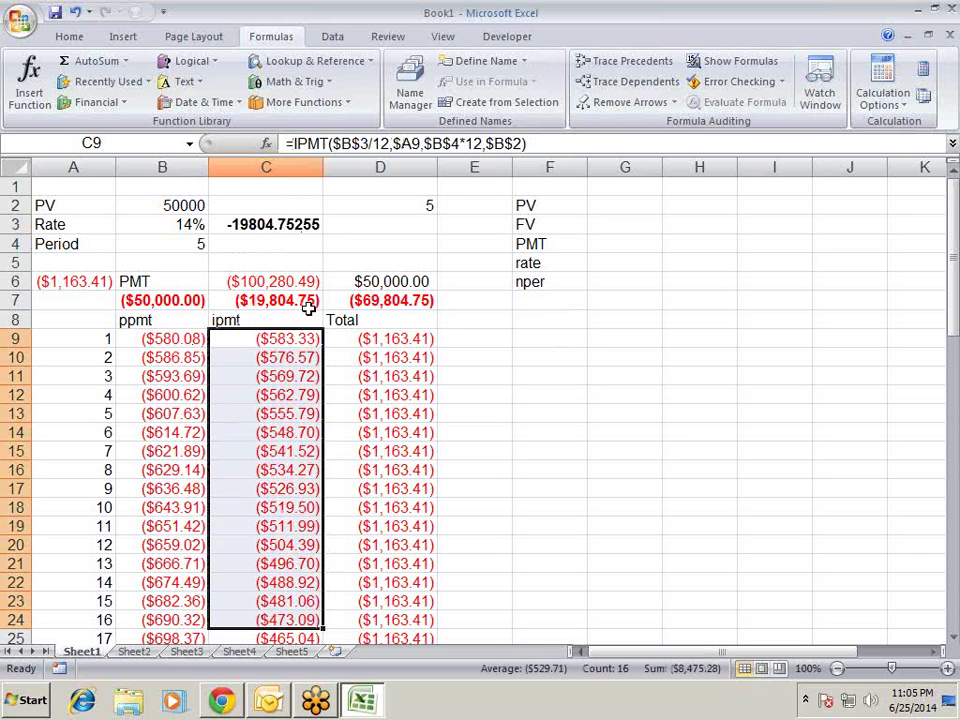
{"action": "left_click", "coordinate": [269, 317]}
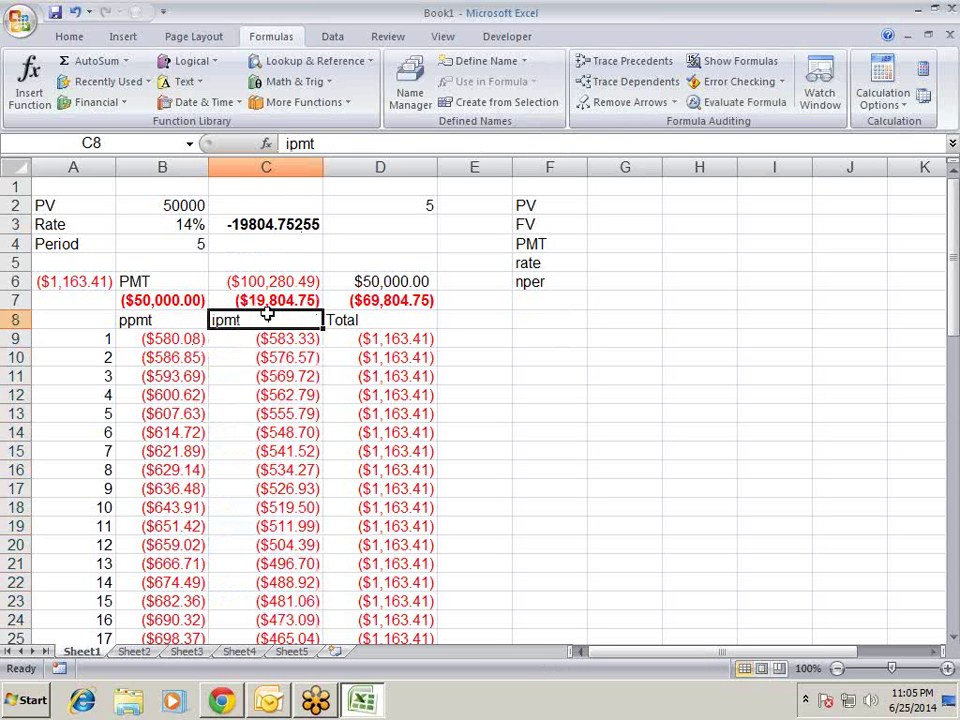
{"action": "left_click", "coordinate": [277, 224]}
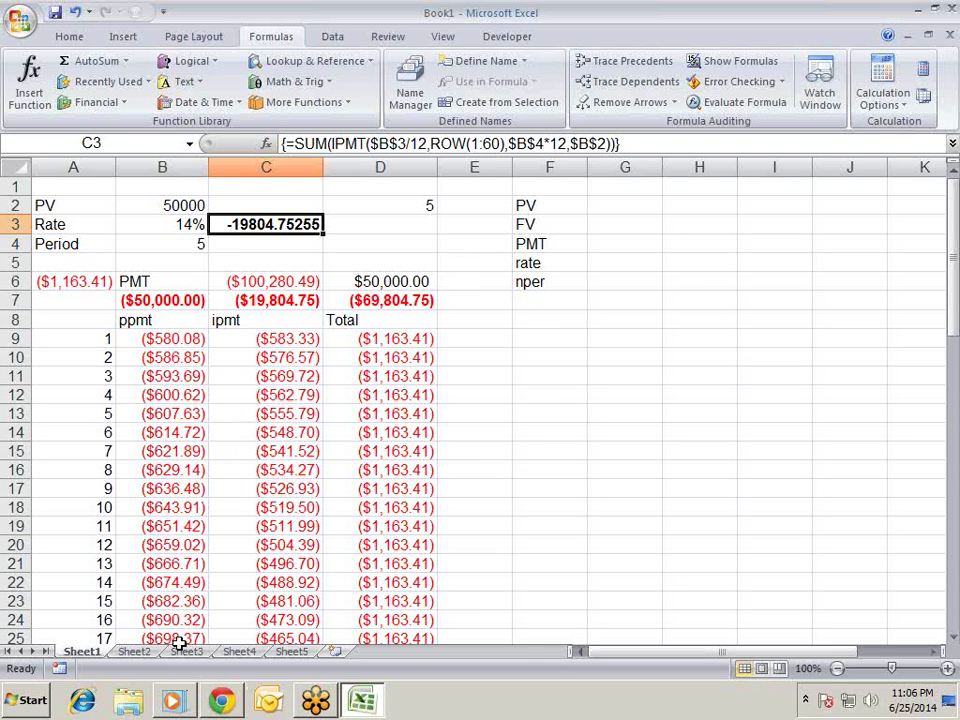
{"action": "left_click", "coordinate": [146, 654]}
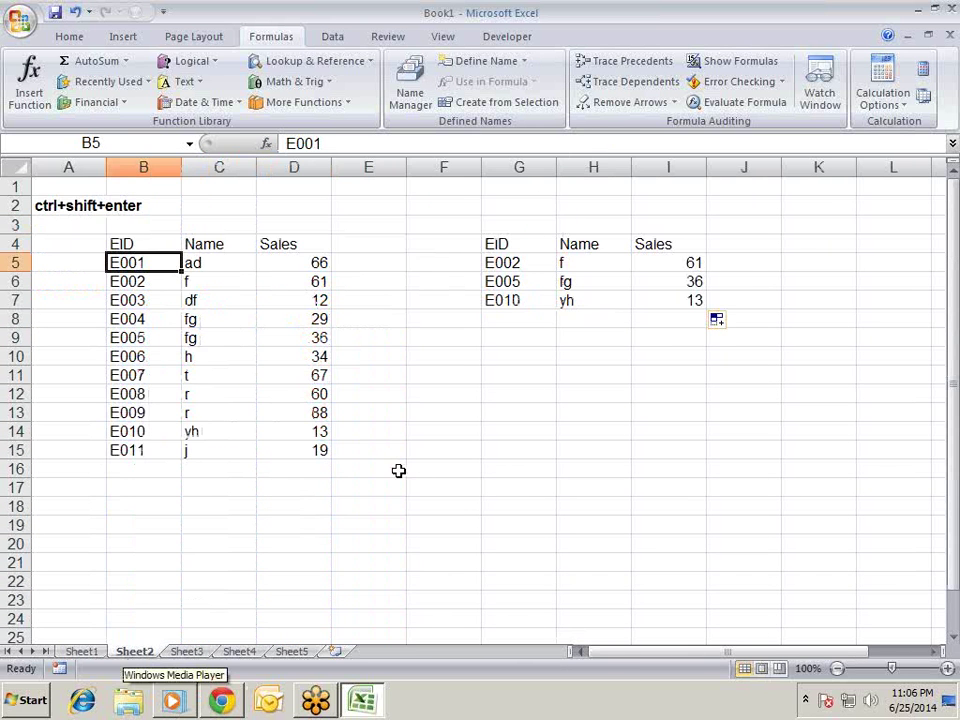
{"action": "left_click", "coordinate": [184, 652]}
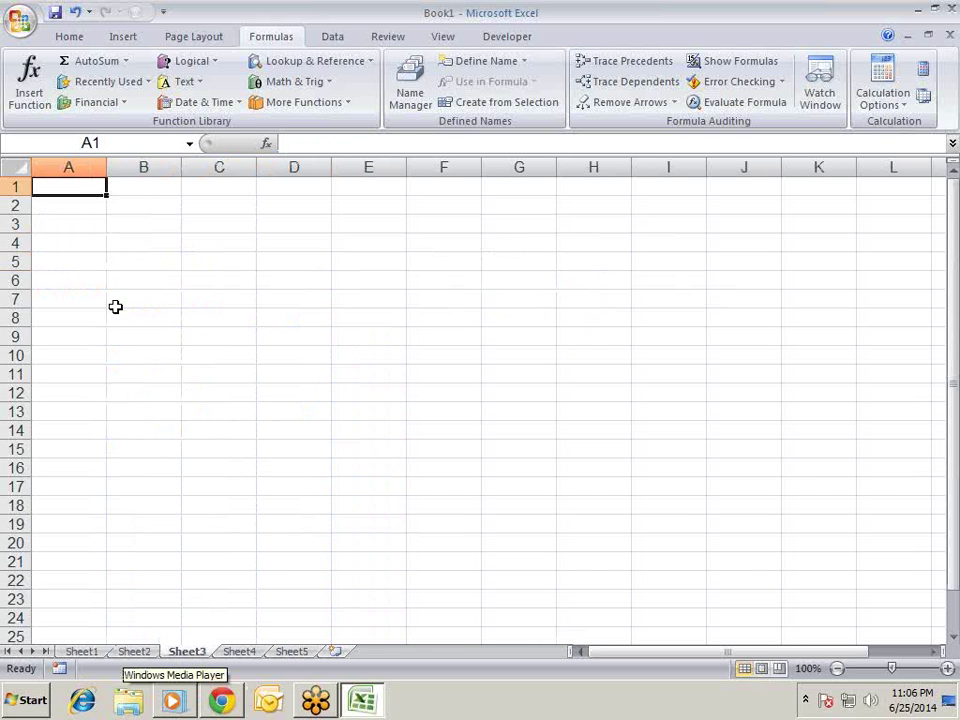
{"action": "left_click", "coordinate": [96, 654]}
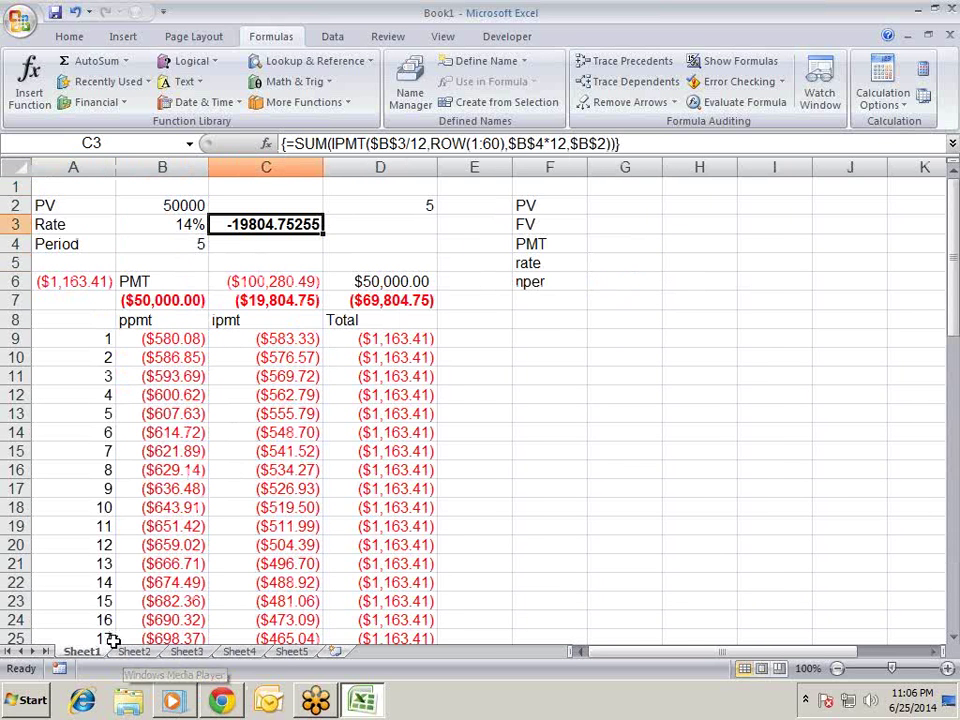
{"action": "left_click", "coordinate": [134, 654]}
{"action": "left_click", "coordinate": [180, 654]}
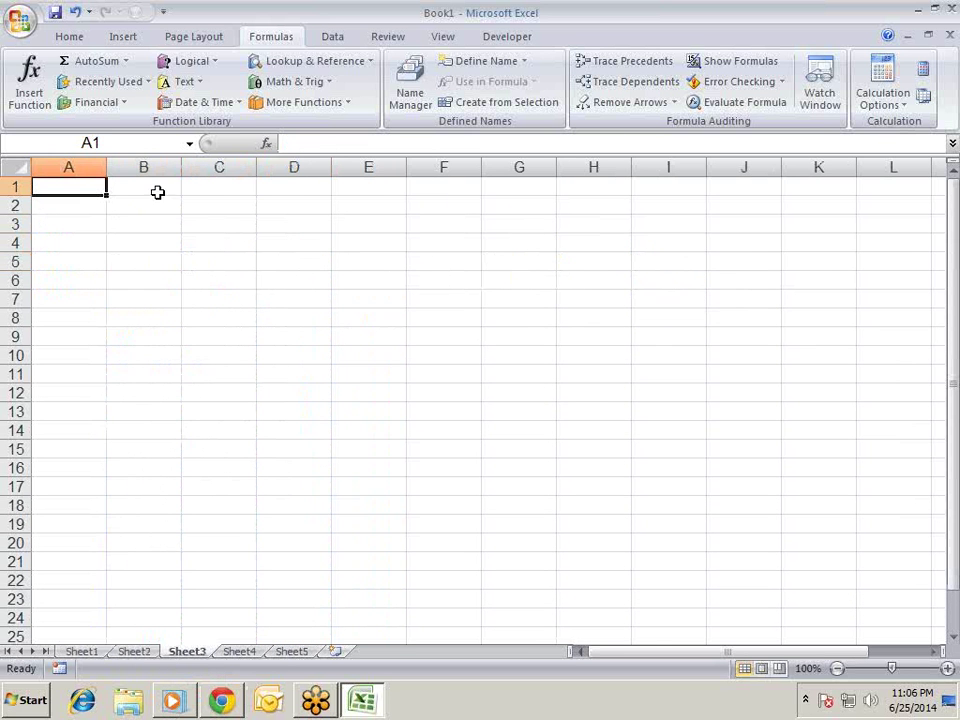
- Enter the headings Rate, Qty and Amount in A2:C2
{"action": "key", "text": "Down"}
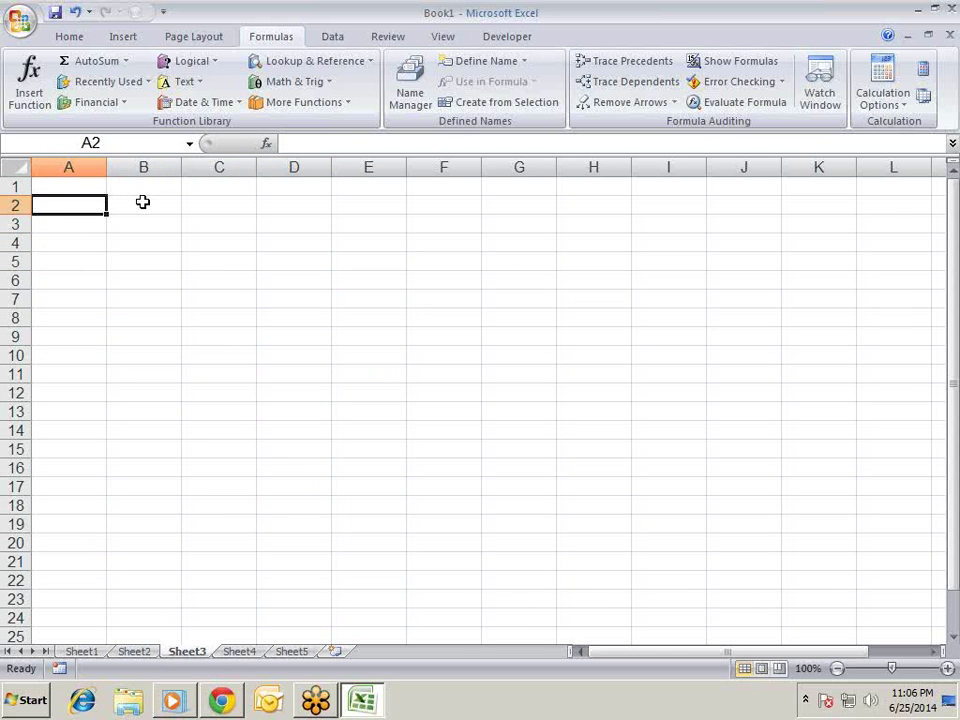
{"action": "type", "text": "Rate"}
{"action": "key", "text": "Tab"}
{"action": "type", "text": "Qty"}
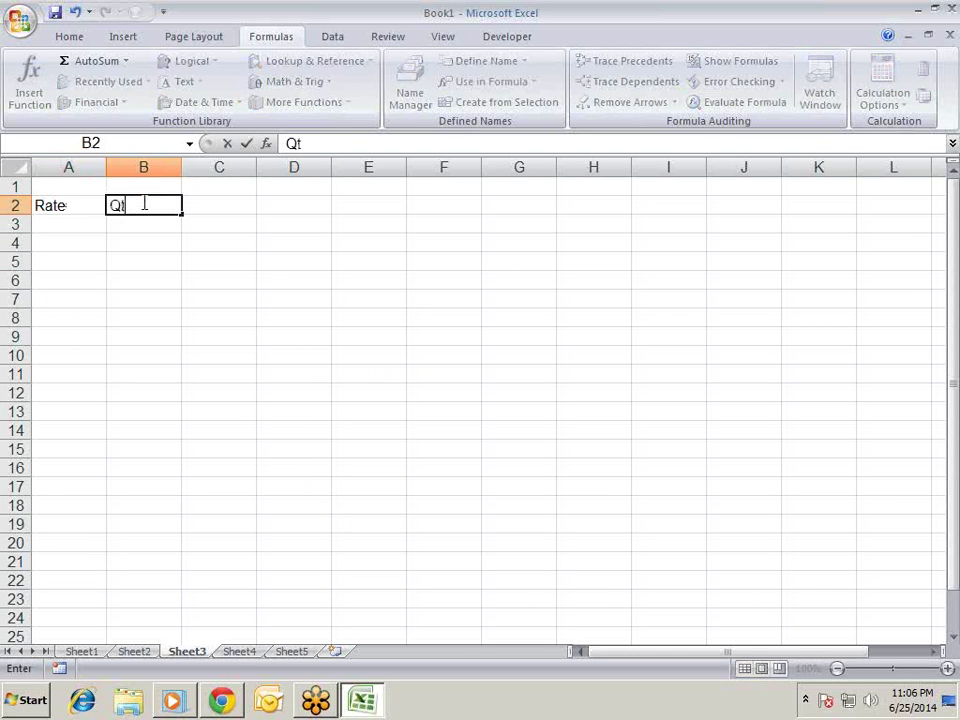
{"action": "key", "text": "Tab"}
{"action": "type", "text": "Amouny"}
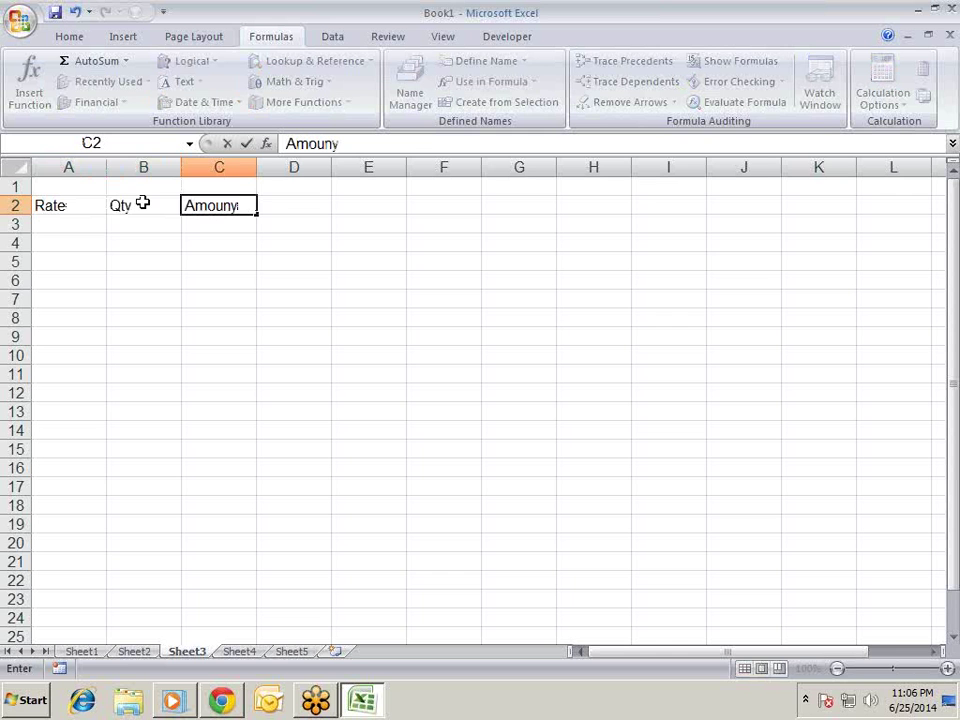
{"action": "key", "text": "BackSpace"}
{"action": "type", "text": "t"}
{"action": "key", "text": "Return"}
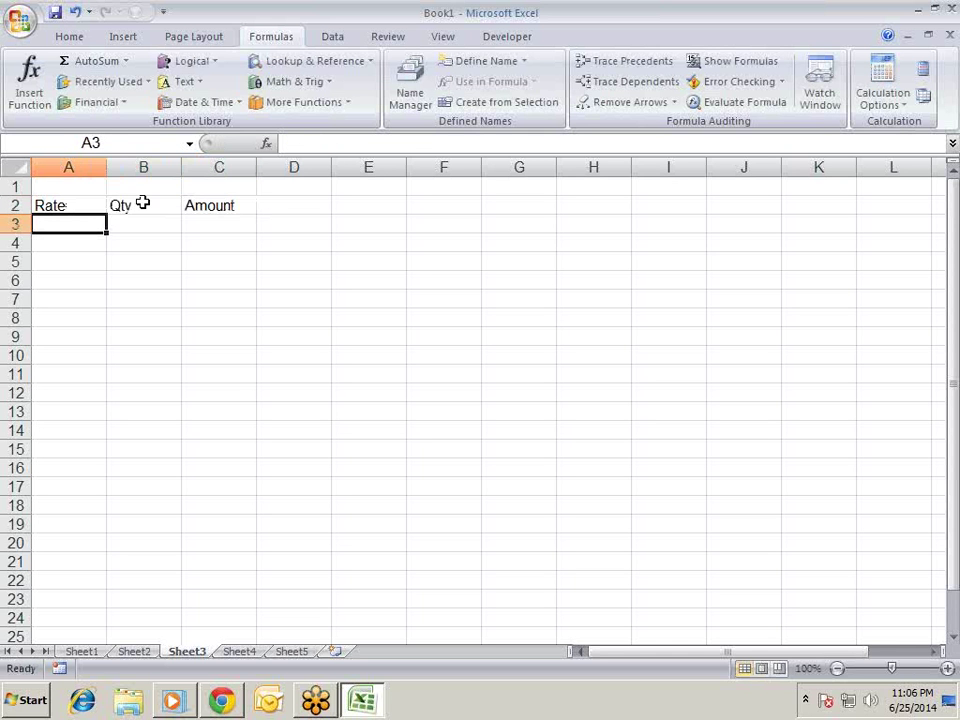
- Fill A3:B13 with =RANDBETWEEN(10,90) in one Ctrl+Enter entry
{"action": "key", "text": "shift+Right"}
{"action": "key", "text": "shift+Down"}
{"action": "key", "text": "shift+Down"}
{"action": "key", "text": "shift+Down"}
{"action": "key", "text": "shift+Down"}
{"action": "key", "text": "shift+Down"}
{"action": "key", "text": "shift+Down"}
{"action": "key", "text": "shift+Down"}
{"action": "key", "text": "shift+Down"}
{"action": "key", "text": "shift+Down"}
{"action": "key", "text": "shift+Down"}
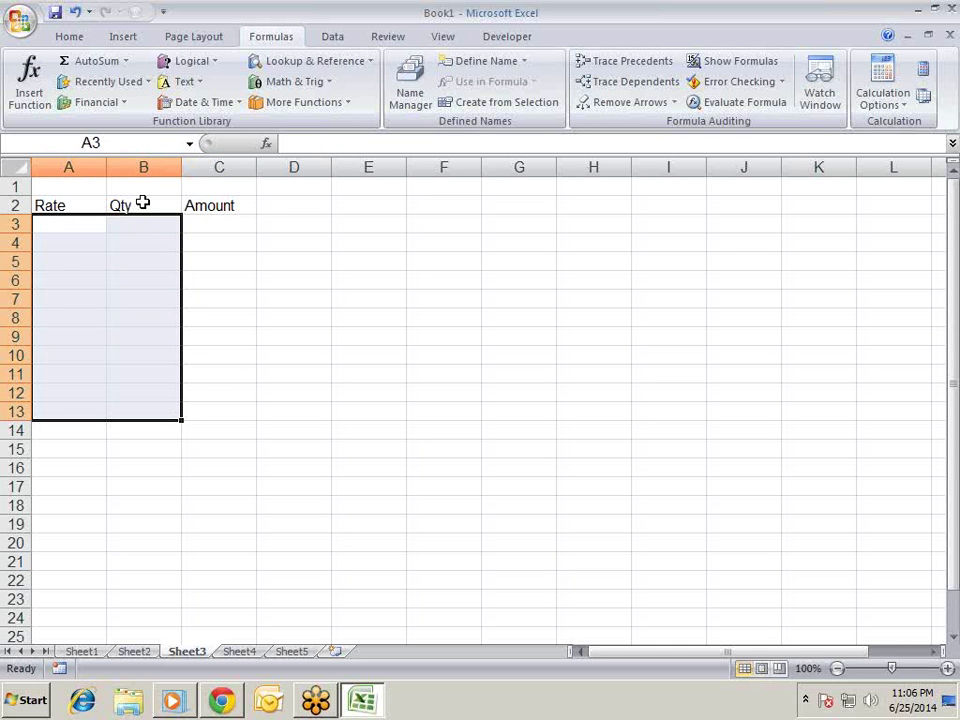
{"action": "type", "text": "=ra"}
{"action": "key", "text": "Down"}
{"action": "key", "text": "Down"}
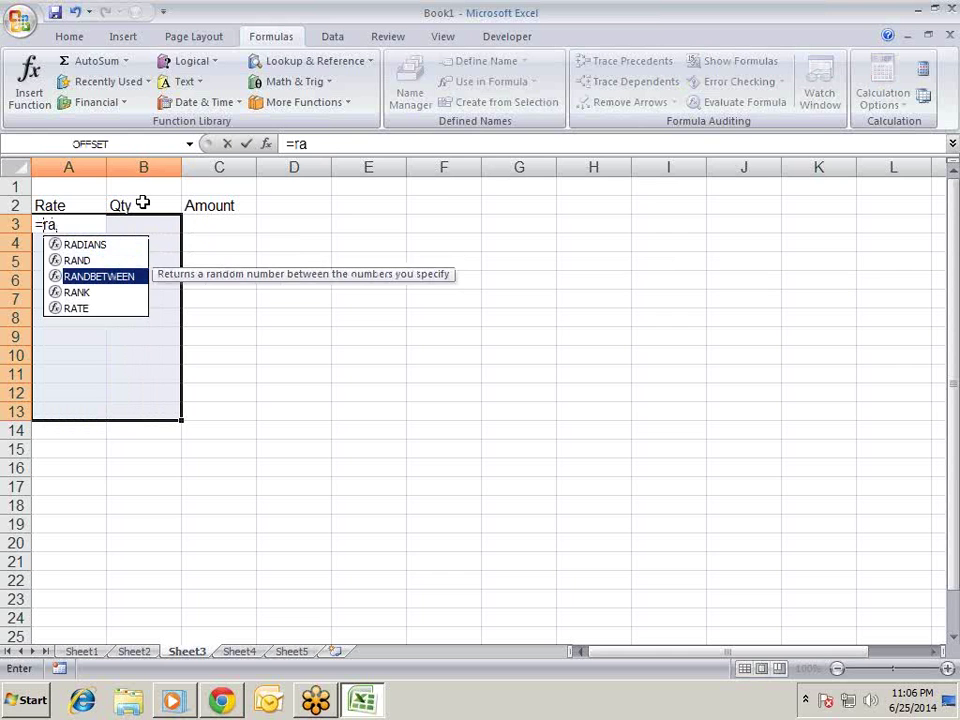
{"action": "key", "text": "Tab"}
{"action": "type", "text": "10,90)"}
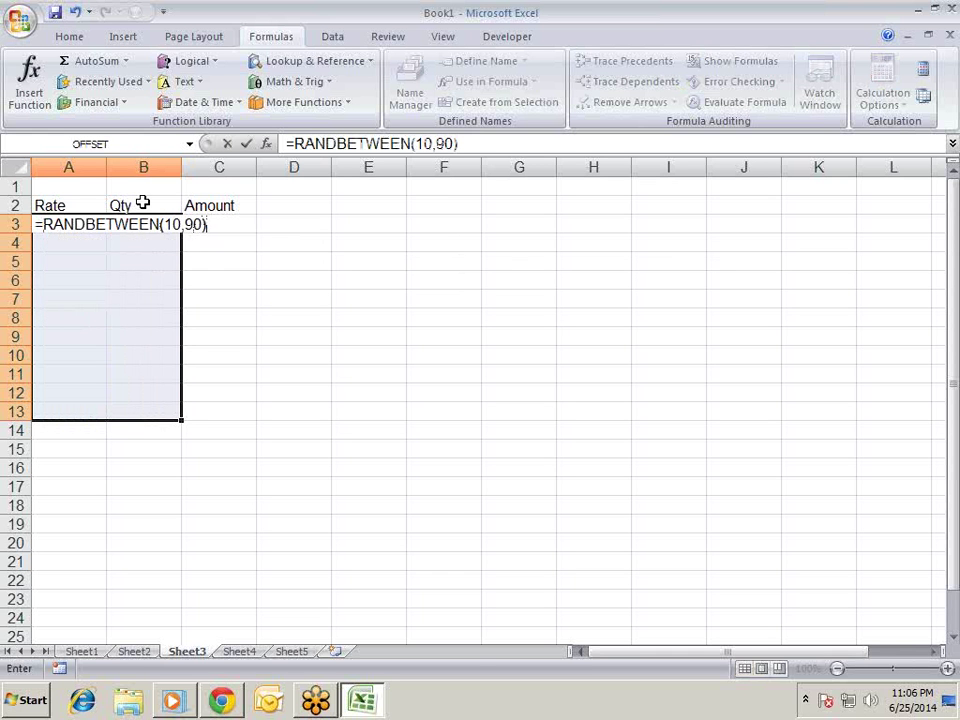
{"action": "key", "text": "ctrl+Return"}
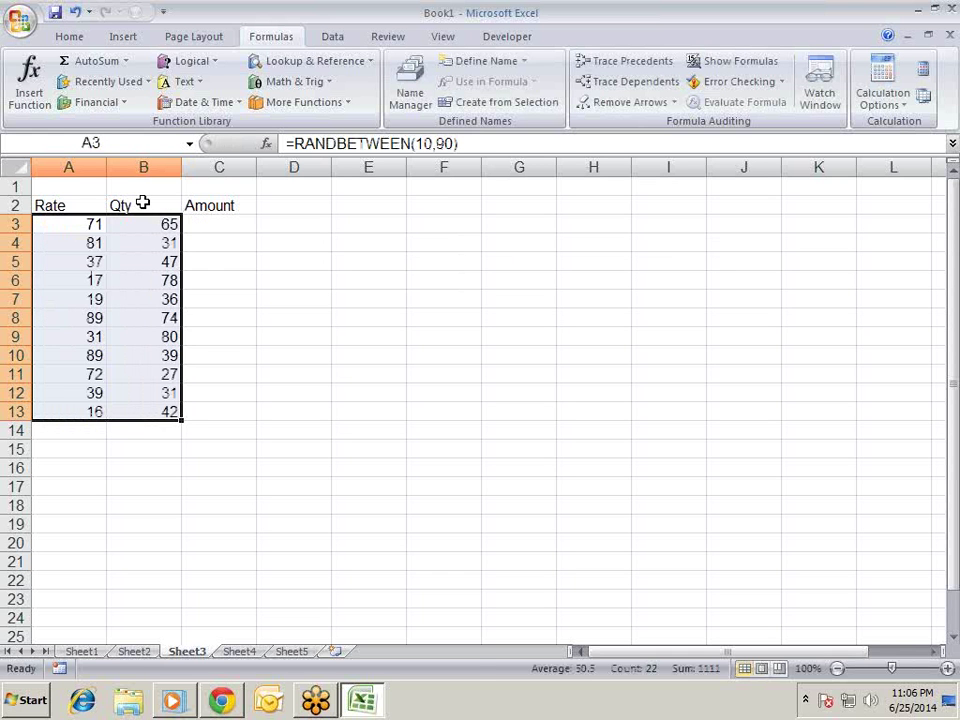
- Freeze the A3:B13 random numbers as values with Paste Special Values
{"action": "key", "text": "ctrl+c"}
{"action": "key", "text": "ctrl+alt+v"}
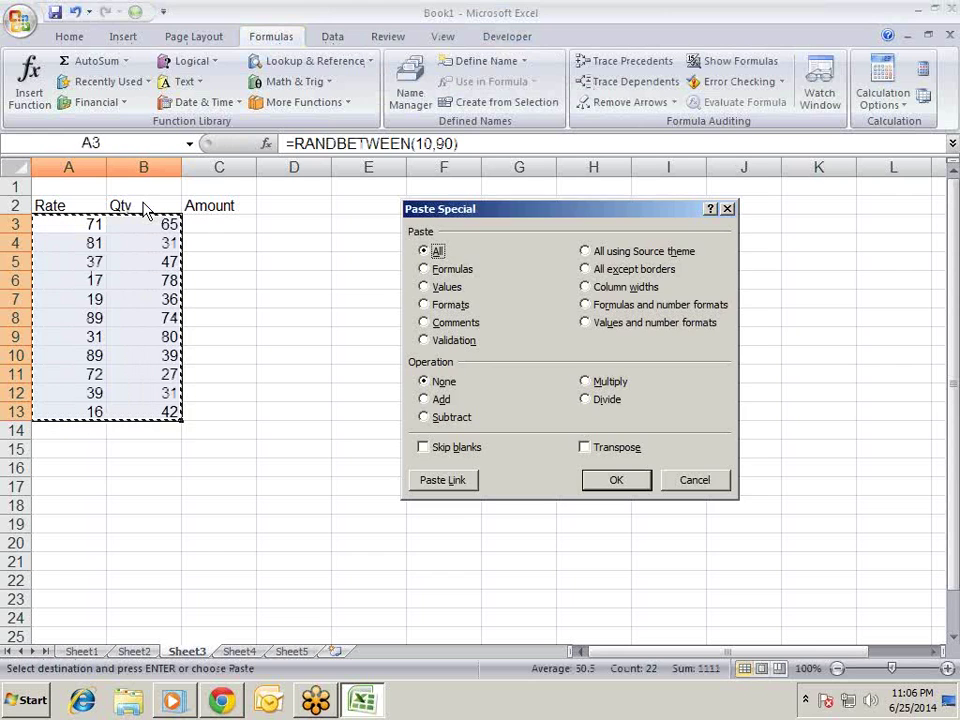
{"action": "key", "text": "v"}
{"action": "key", "text": "Return"}
{"action": "key", "text": "Right"}
{"action": "key", "text": "Right"}
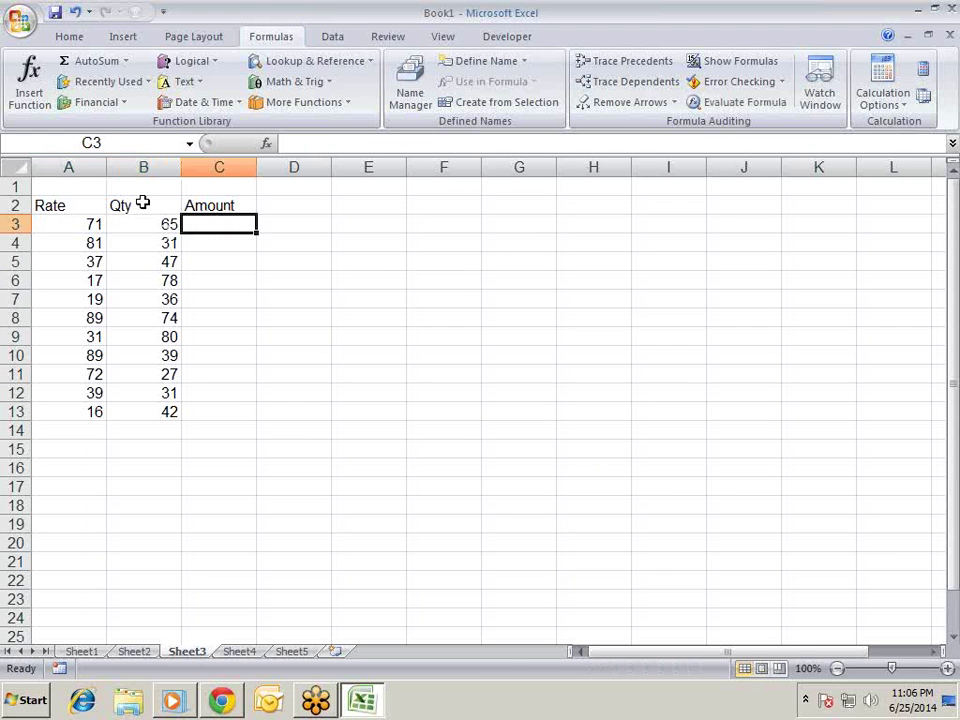
- Enter =A3*B3 in C3 and copy it down through C4:C13
{"action": "type", "text": "="}
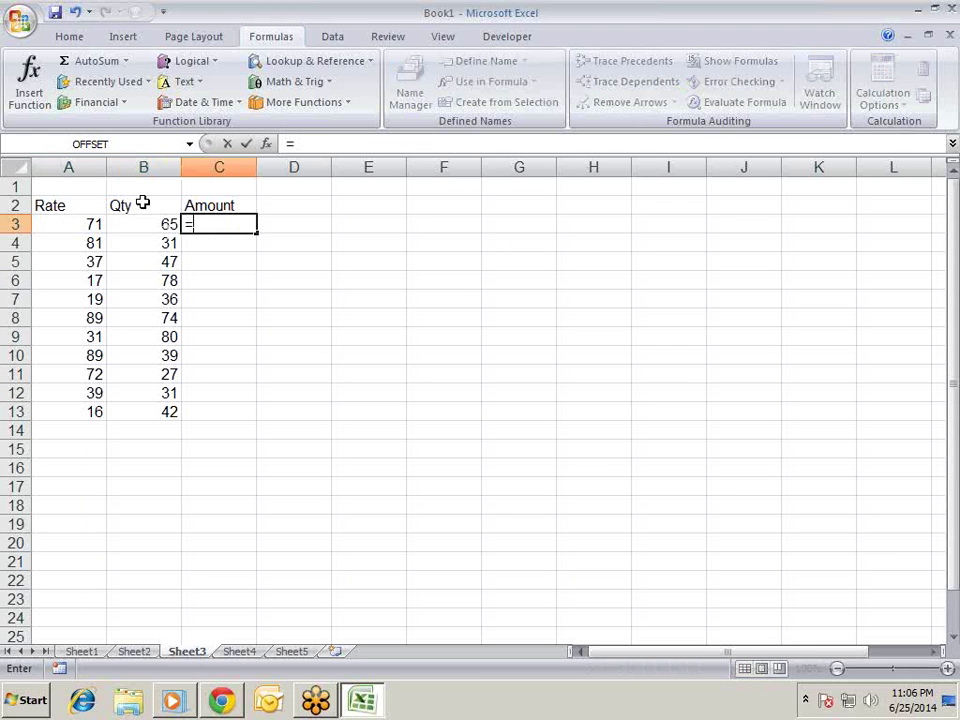
{"action": "key", "text": "Left"}
{"action": "key", "text": "Left"}
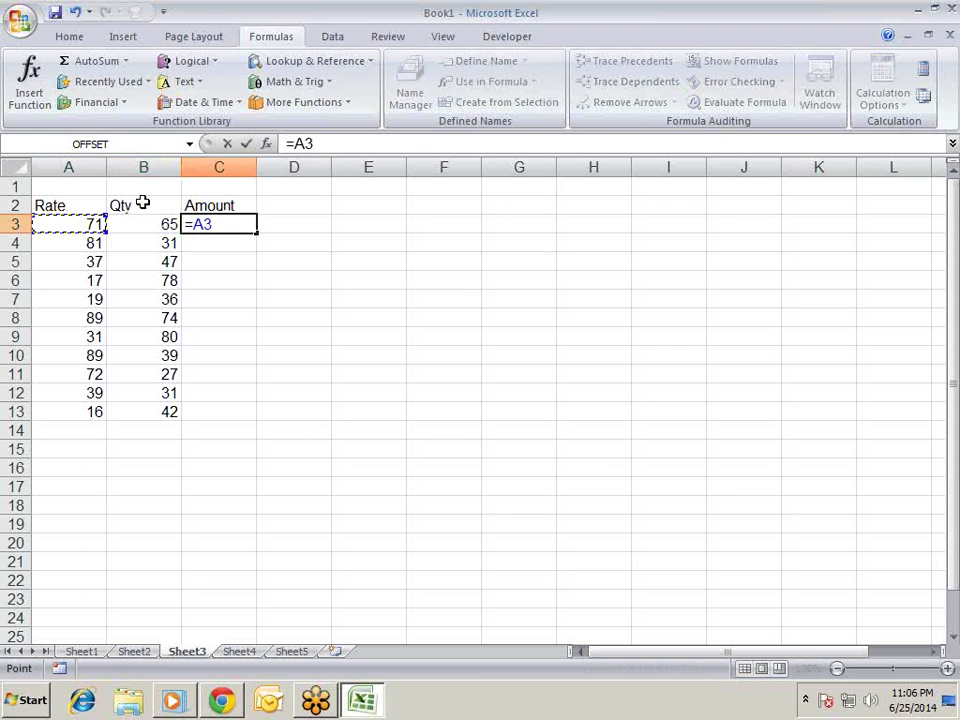
{"action": "type", "text": "*"}
{"action": "key", "text": "Left"}
{"action": "key", "text": "Return"}
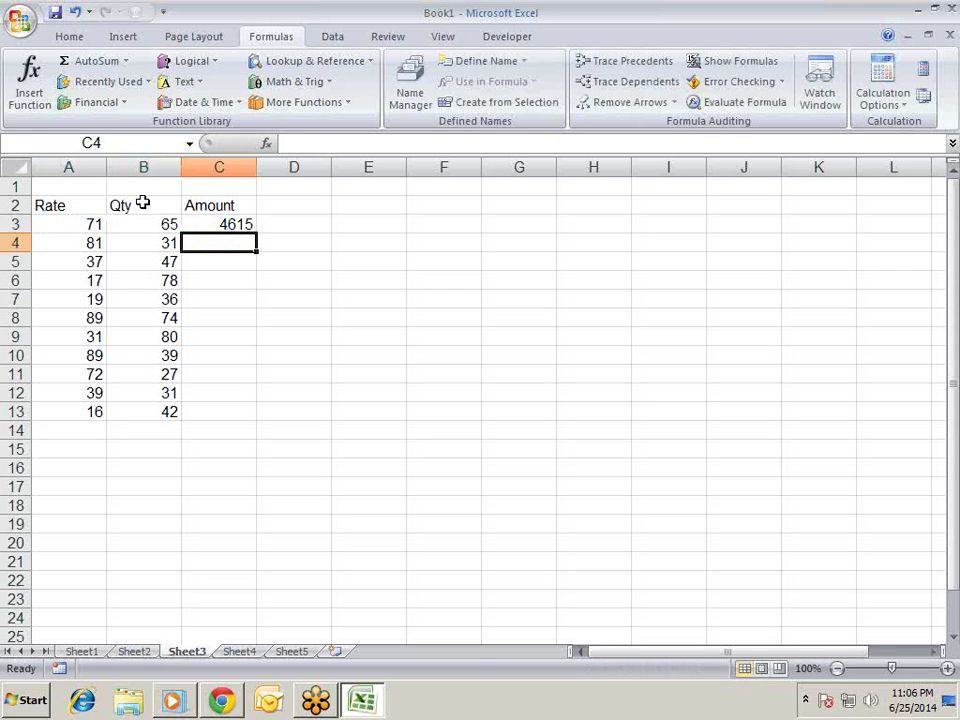
{"action": "key", "text": "Up"}
{"action": "key", "text": "ctrl+c"}
{"action": "key", "text": "Down"}
{"action": "key", "text": "shift+Down"}
{"action": "key", "text": "shift+Down"}
{"action": "key", "text": "shift+Down"}
{"action": "key", "text": "shift+Down"}
{"action": "key", "text": "shift+Down"}
{"action": "key", "text": "shift+Down"}
{"action": "key", "text": "shift+Down"}
{"action": "key", "text": "shift+Down"}
{"action": "key", "text": "shift+Down"}
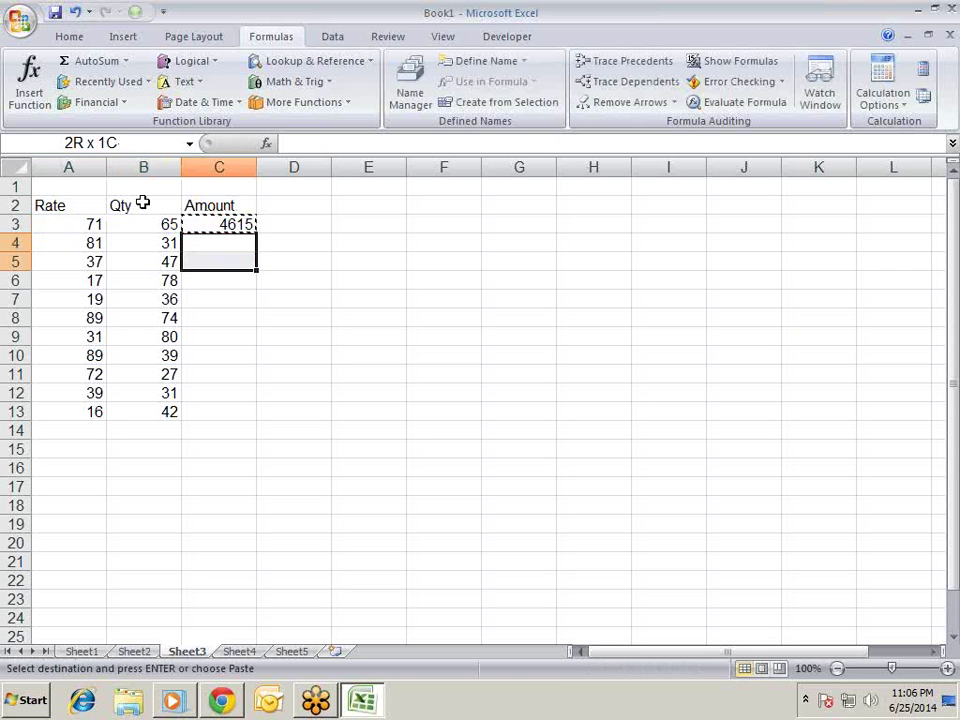
{"action": "key", "text": "ctrl+v"}
{"action": "key", "text": "Escape"}
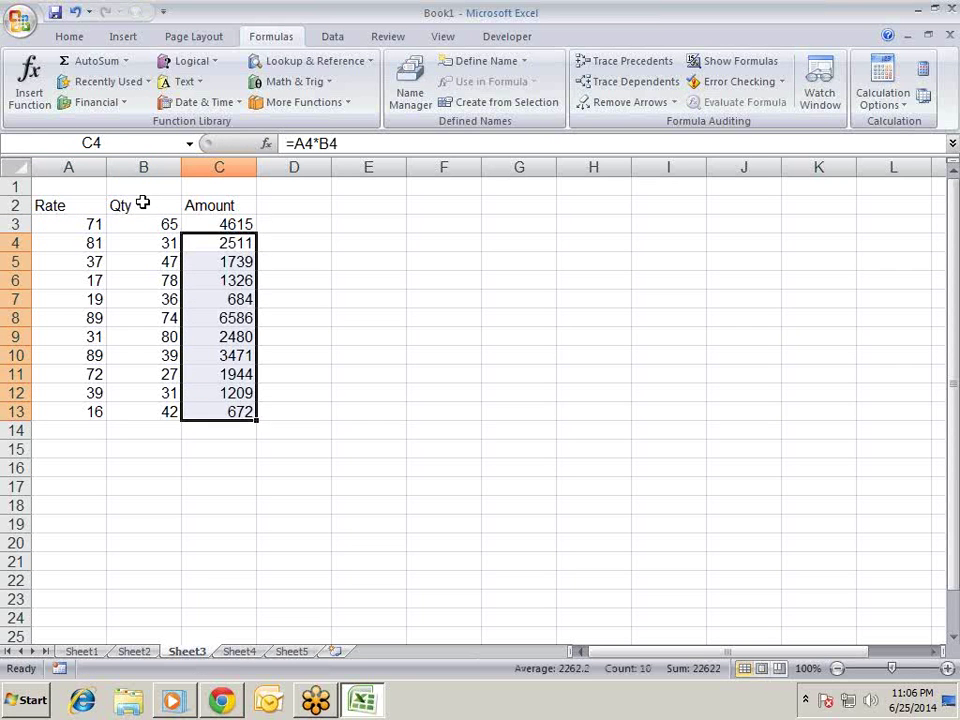
- AutoSum the Amount column into C14, giving 27237, and label B14 'Total'
{"action": "key", "text": "Down"}
{"action": "key", "text": "Down"}
{"action": "key", "text": "Down"}
{"action": "key", "text": "Down"}
{"action": "key", "text": "Down"}
{"action": "key", "text": "Down"}
{"action": "key", "text": "Down"}
{"action": "key", "text": "Down"}
{"action": "key", "text": "Down"}
{"action": "key", "text": "Down"}
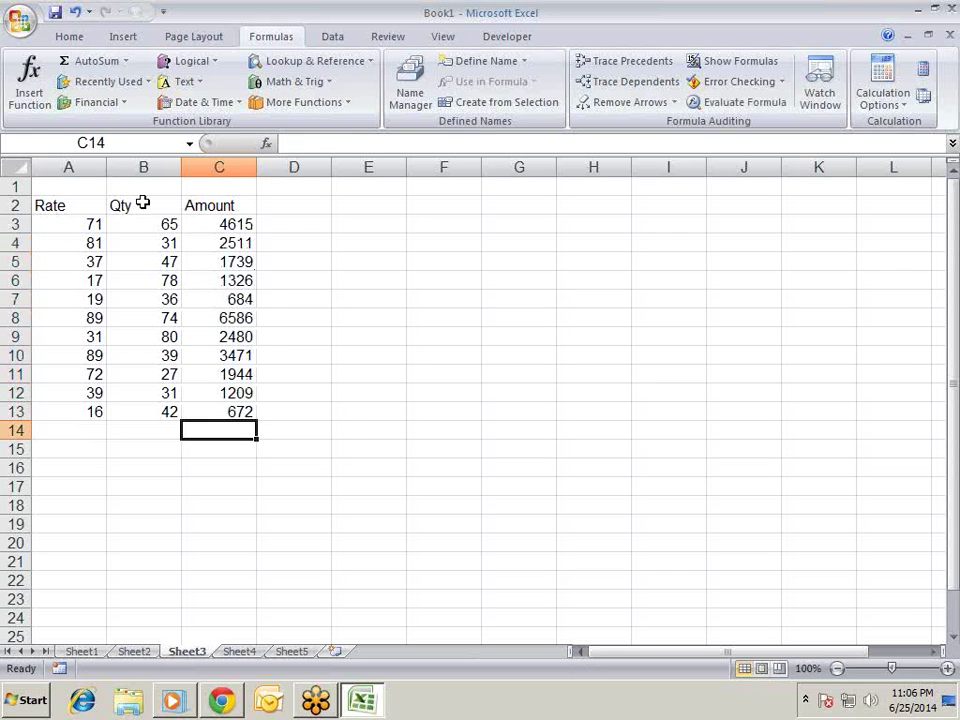
{"action": "key", "text": "alt+="}
{"action": "key", "text": "Return"}
{"action": "key", "text": "Up"}
{"action": "key", "text": "Left"}
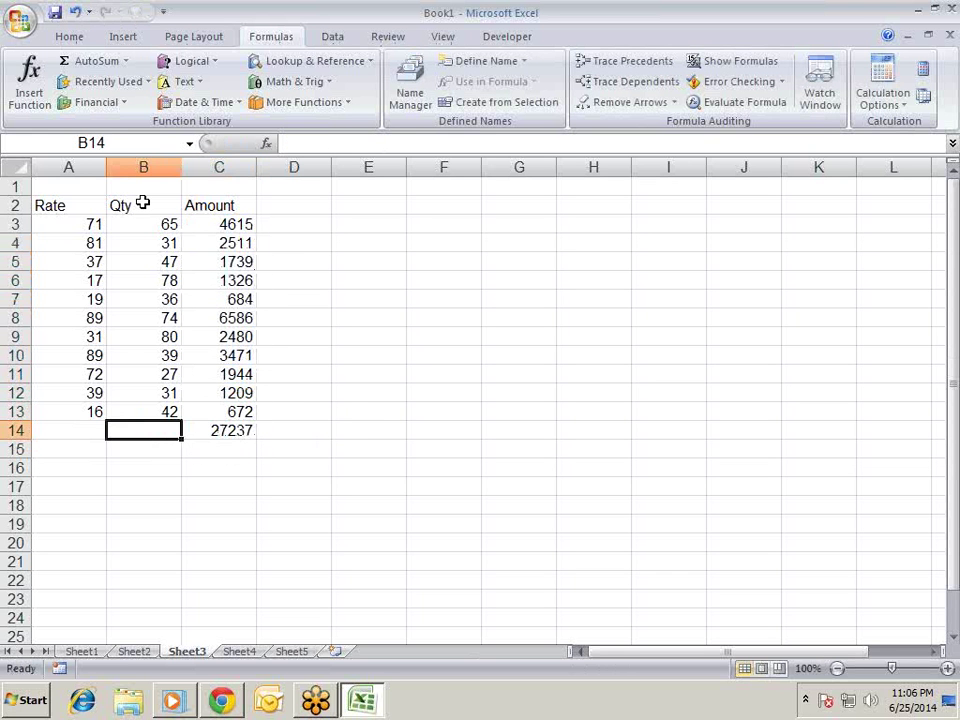
{"action": "type", "text": "Total"}
{"action": "key", "text": "Return"}
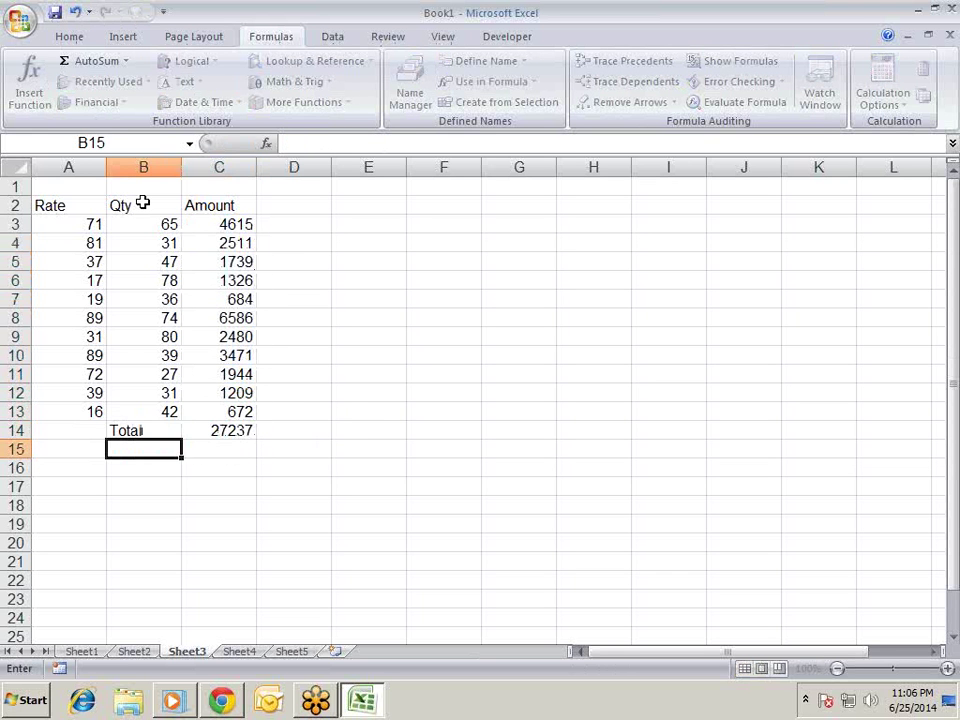
- Bold the Total label and the 27237 sum, then review the Amount formulas
{"action": "key", "text": "Up"}
{"action": "key", "text": "ctrl+b"}
{"action": "key", "text": "Right"}
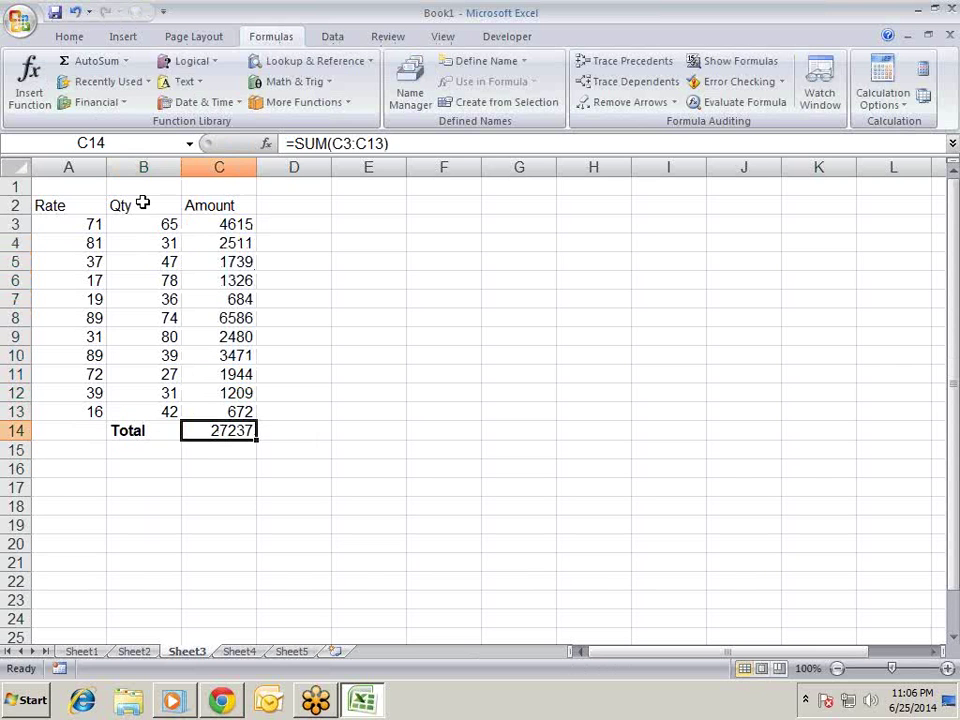
{"action": "key", "text": "ctrl+b"}
{"action": "key", "text": "Up"}
{"action": "key", "text": "Up"}
{"action": "key", "text": "Up"}
{"action": "key", "text": "Up"}
{"action": "key", "text": "Up"}
{"action": "key", "text": "Up"}
{"action": "key", "text": "Up"}
{"action": "key", "text": "Up"}
{"action": "key", "text": "Up"}
{"action": "key", "text": "Up"}
{"action": "key", "text": "Up"}
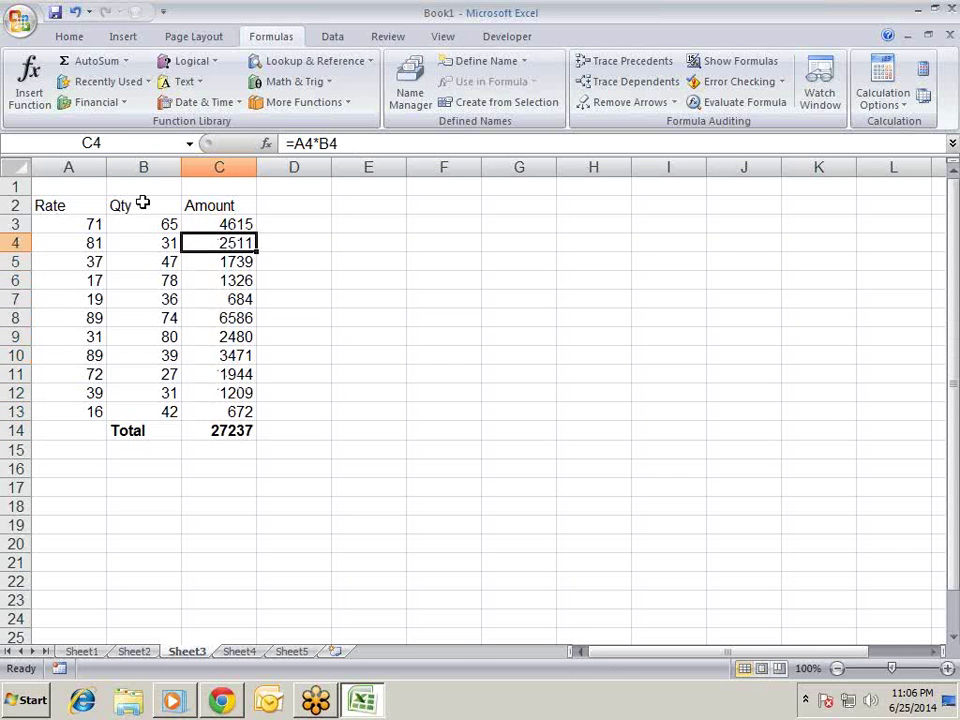
{"action": "key", "text": "Down"}
{"action": "key", "text": "Down"}
{"action": "key", "text": "Down"}
{"action": "key", "text": "Down"}
{"action": "key", "text": "Down"}
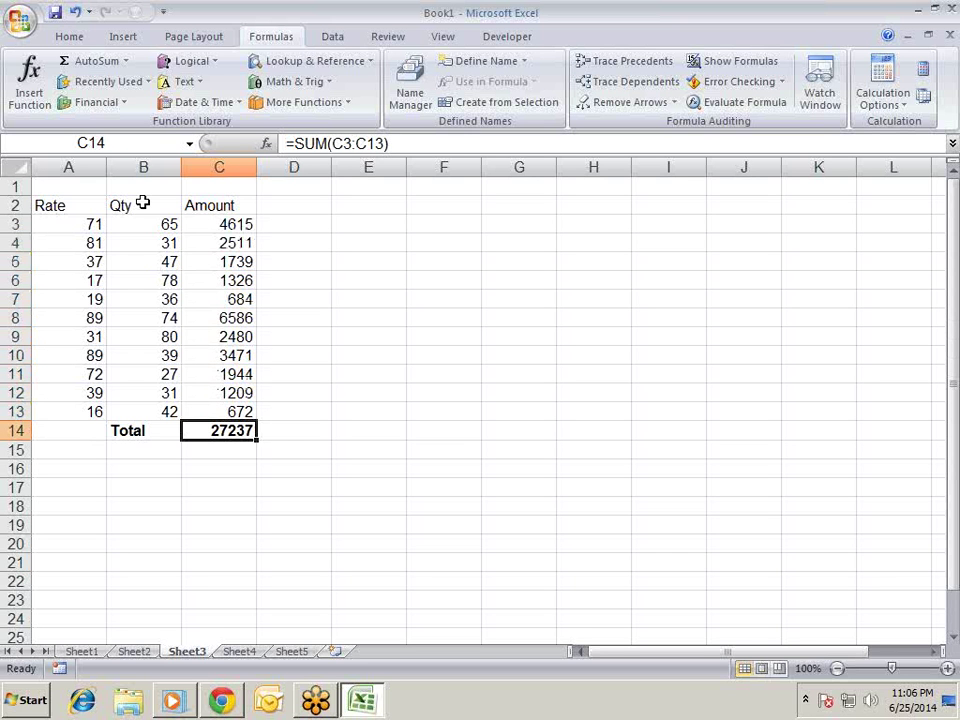
{"action": "key", "text": "Up"}
{"action": "key", "text": "Up"}
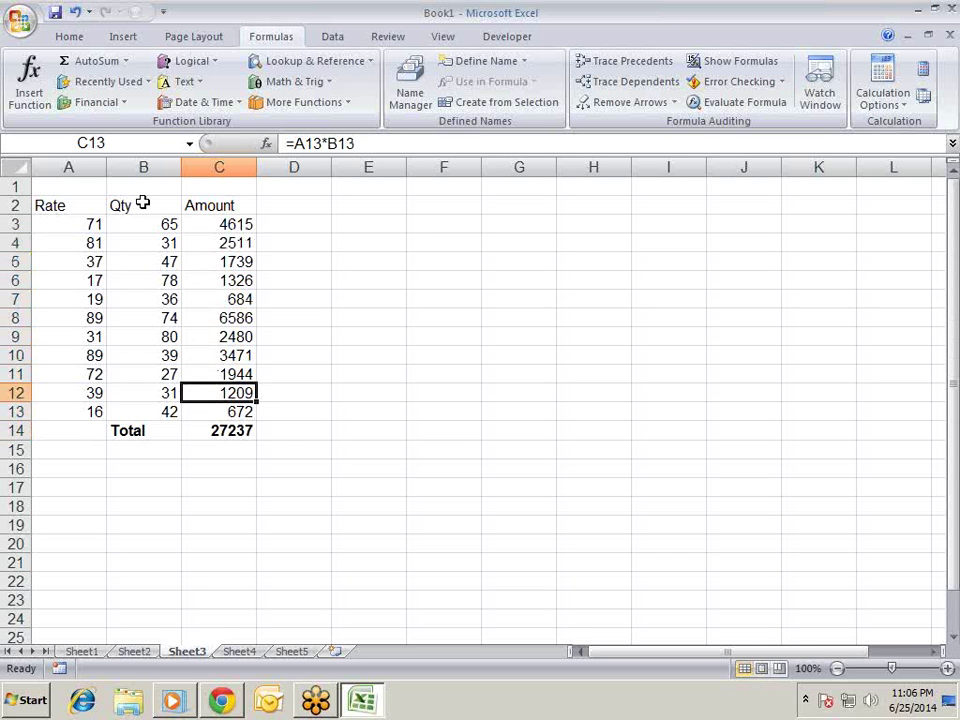
{"action": "key", "text": "Down"}
{"action": "key", "text": "Down"}
{"action": "key", "text": "Down"}
{"action": "key", "text": "Down"}
{"action": "key", "text": "Left"}
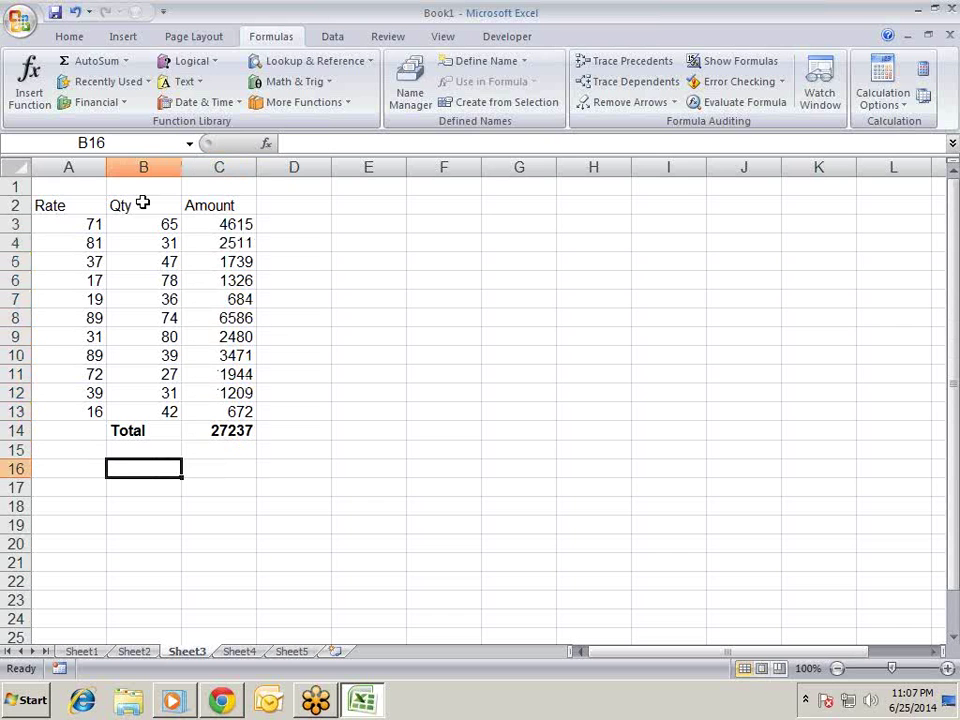
- Cancel the stray entry, inspect the Rate A3:A13 and Qty B3:B13 values, then select B16
{"action": "type", "text": "="}
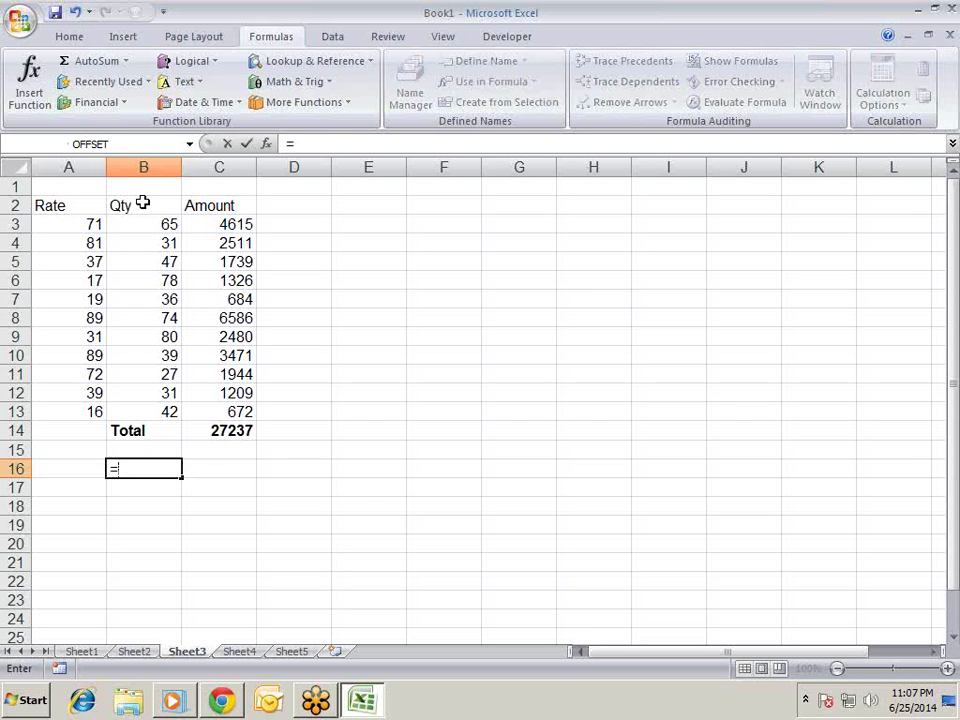
{"action": "key", "text": "Escape"}
{"action": "left_click", "coordinate": [220, 228]}
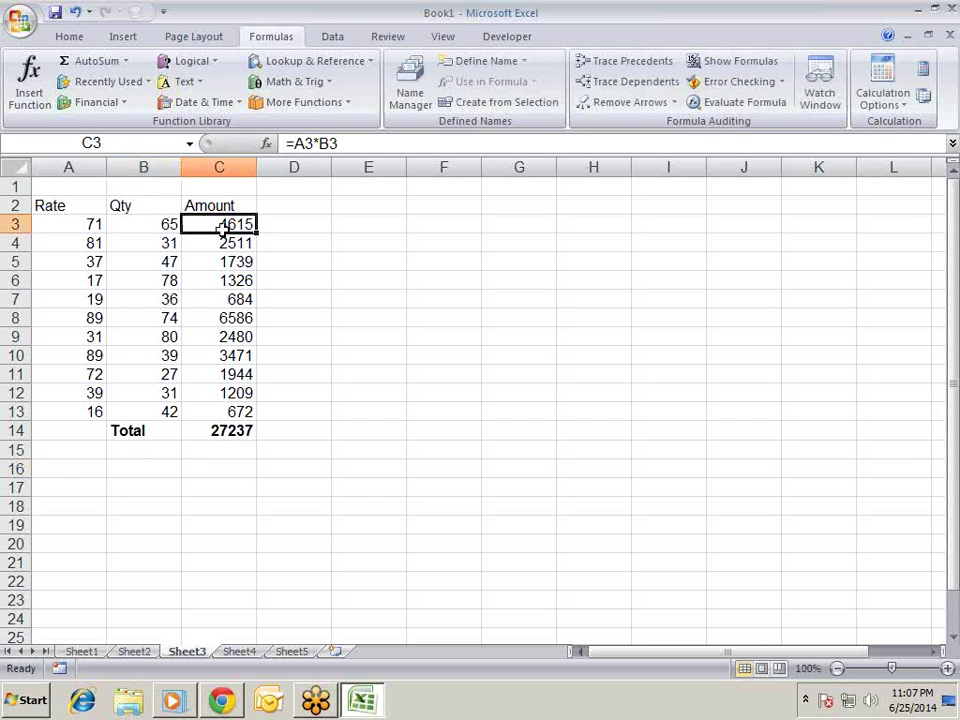
{"action": "left_click", "coordinate": [90, 222]}
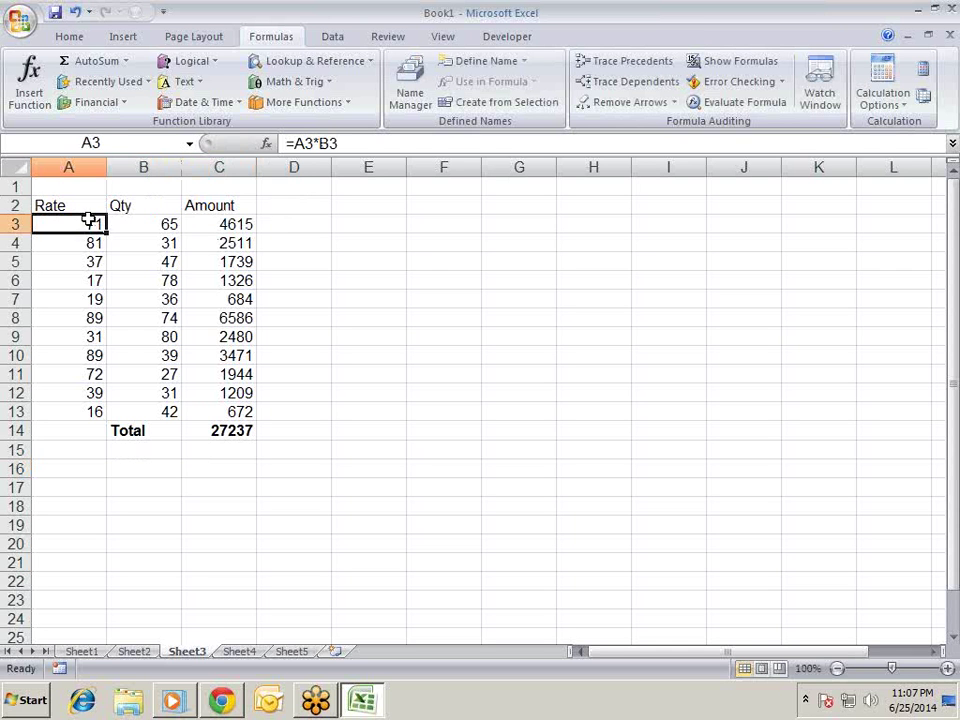
{"action": "left_click", "coordinate": [172, 224]}
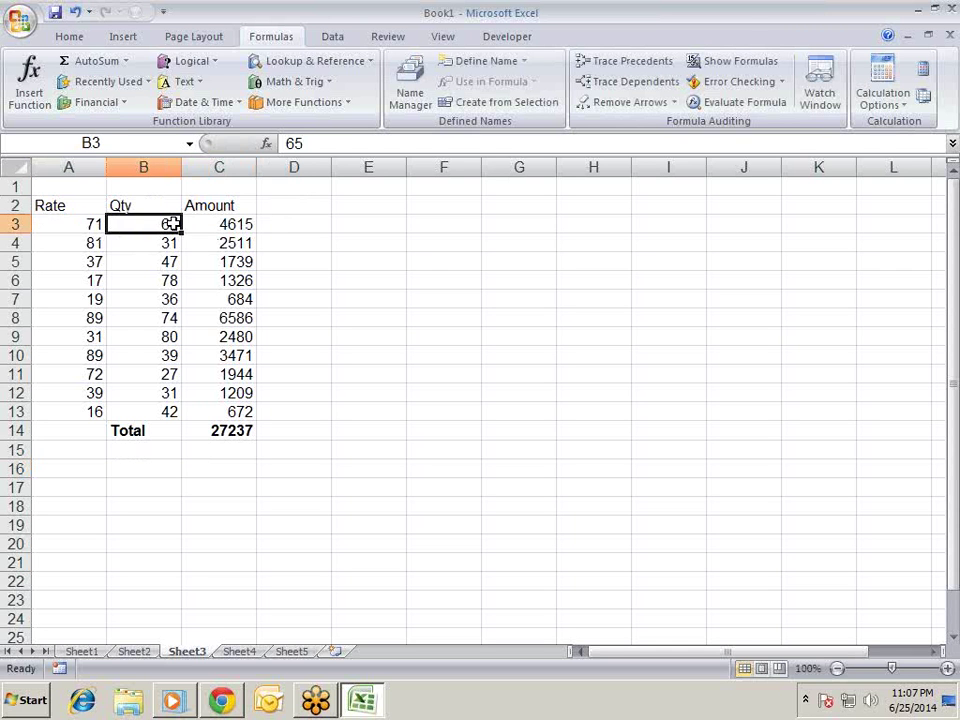
{"action": "left_click", "coordinate": [57, 224]}
{"action": "left_click", "coordinate": [148, 223]}
{"action": "left_click_drag", "start_coordinate": [89, 225], "coordinate": [75, 416]}
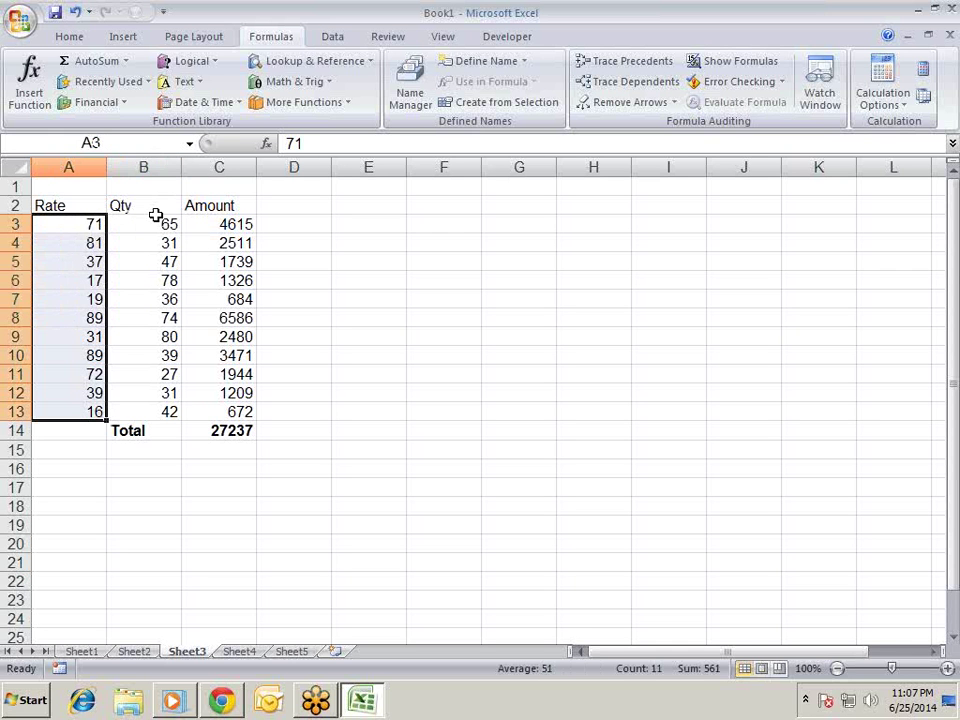
{"action": "left_click_drag", "start_coordinate": [140, 222], "coordinate": [137, 413]}
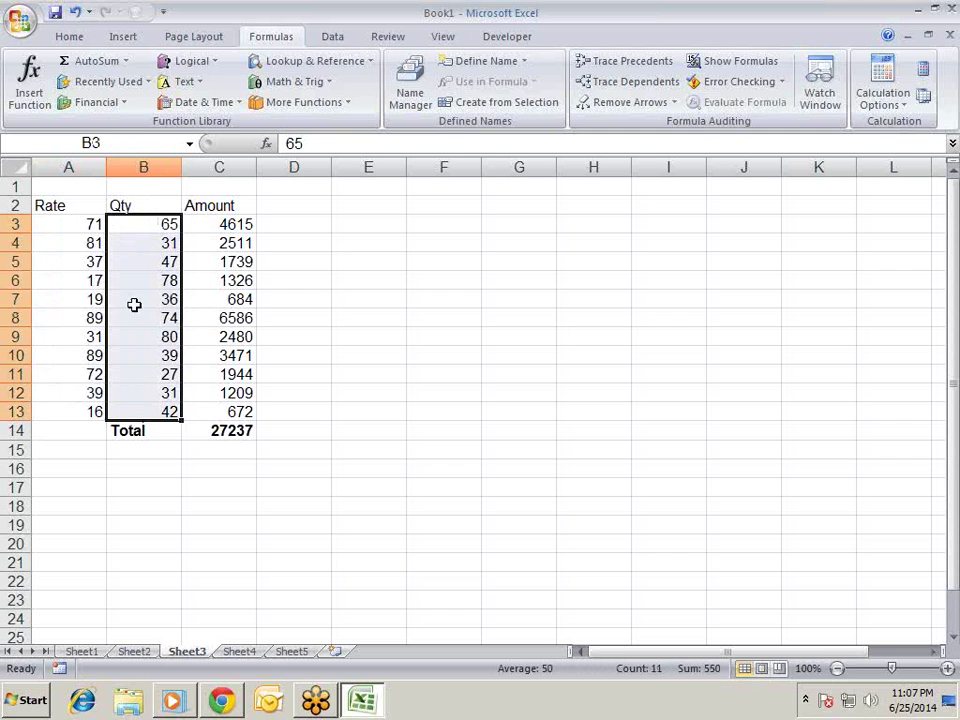
{"action": "left_click", "coordinate": [137, 460]}
- Enter the array formula {=SUM(A3:A13*B3:B13)} in B16 and bold its 27237 result
{"action": "type", "text": "="}
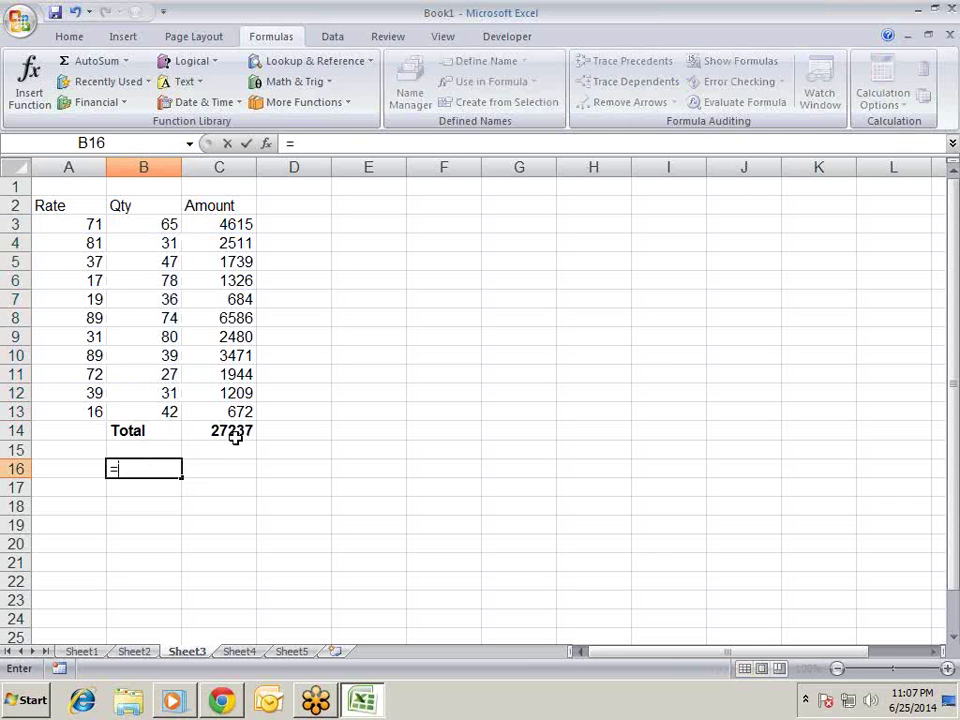
{"action": "type", "text": "sum"}
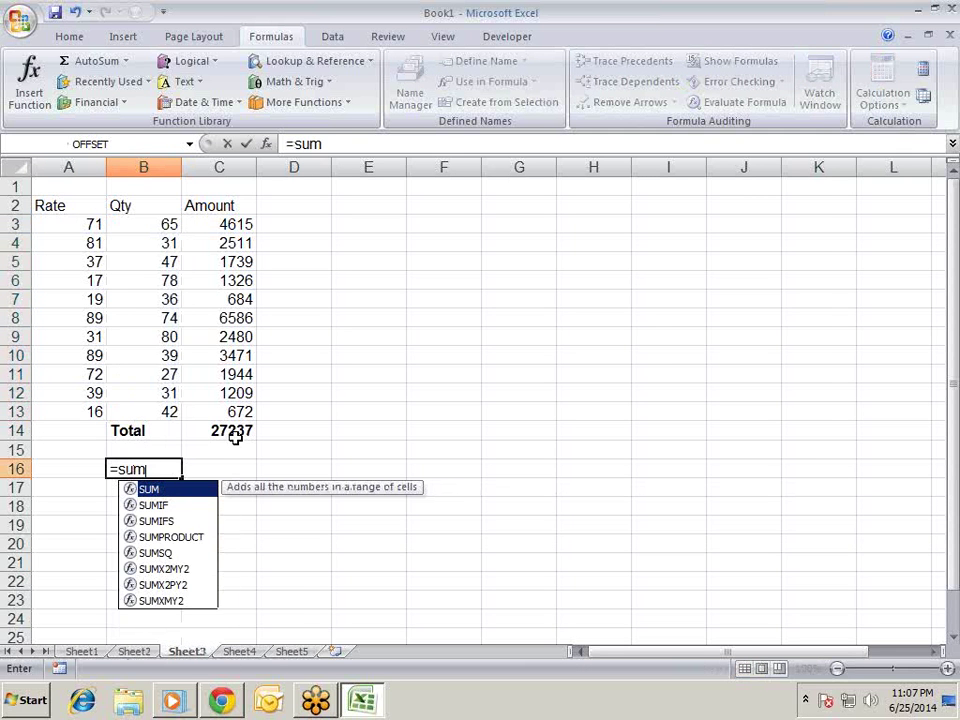
{"action": "key", "text": "Tab"}
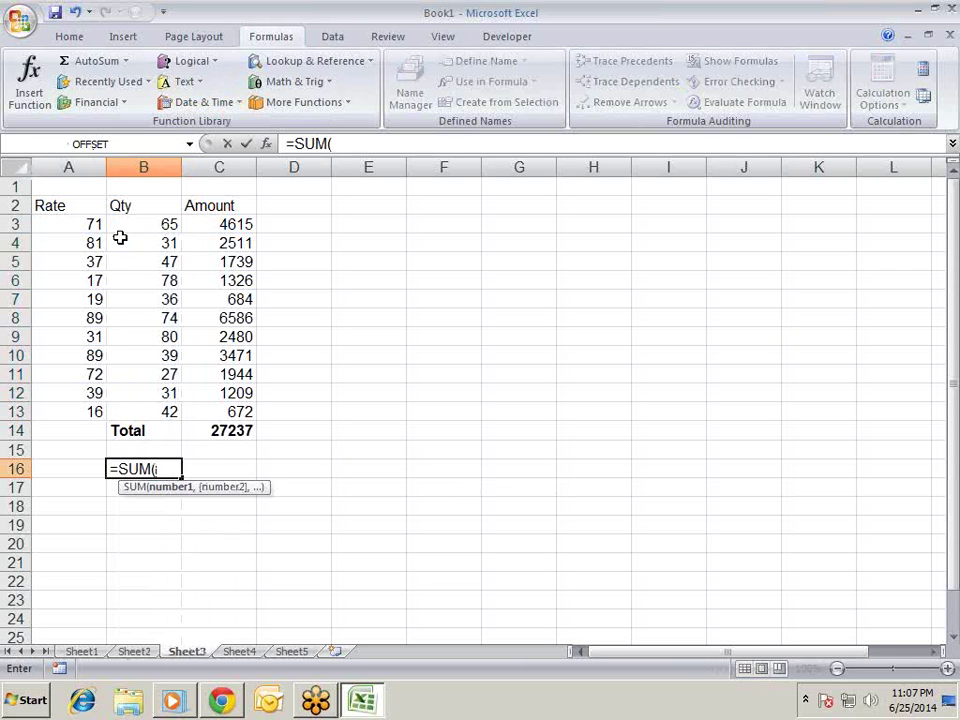
{"action": "left_click_drag", "start_coordinate": [100, 225], "coordinate": [81, 404]}
{"action": "type", "text": "*"}
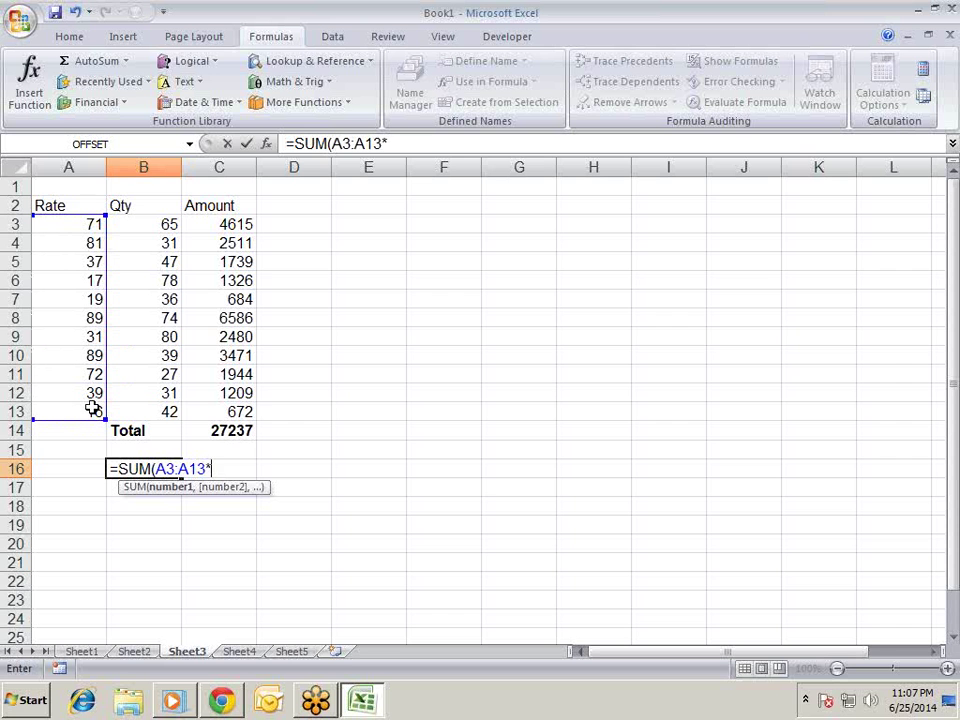
{"action": "left_click_drag", "start_coordinate": [152, 225], "coordinate": [141, 410]}
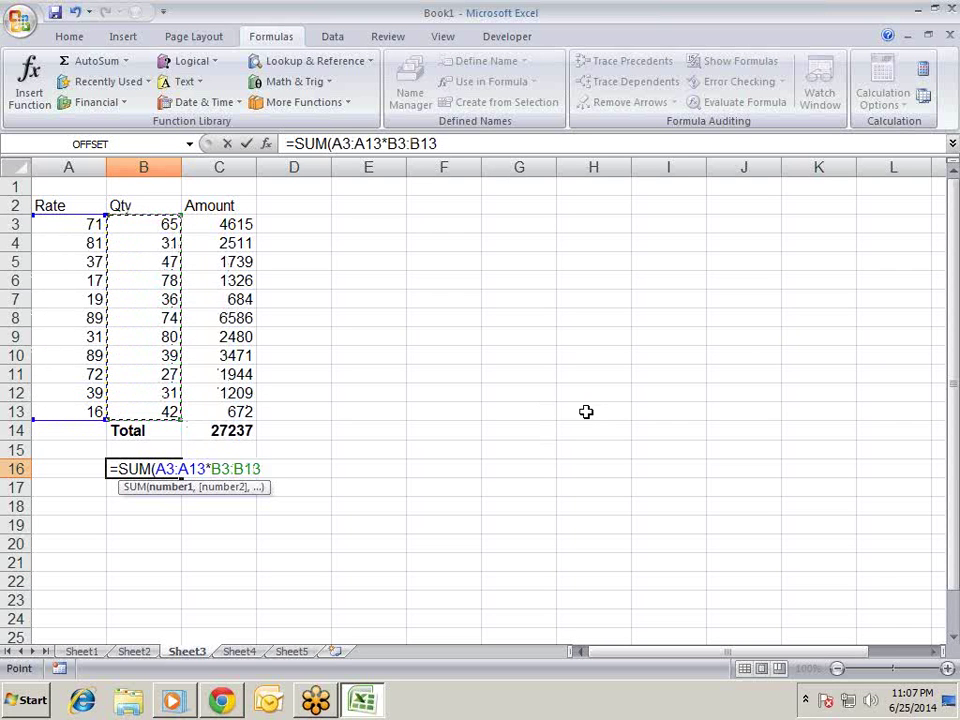
{"action": "type", "text": ")"}
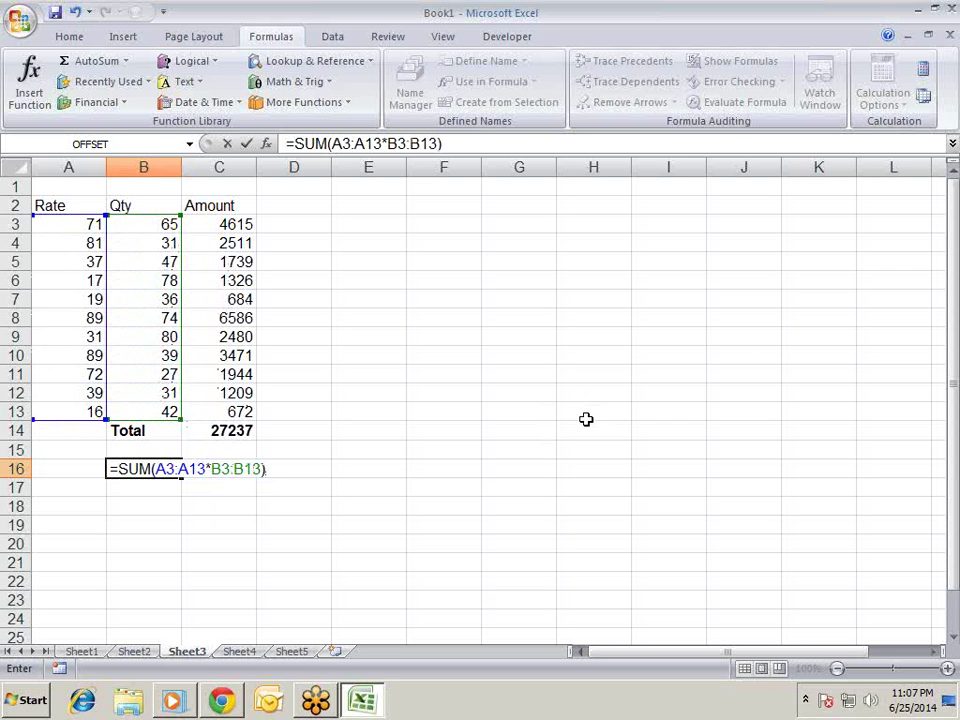
{"action": "key", "text": "ctrl+shift+Return"}
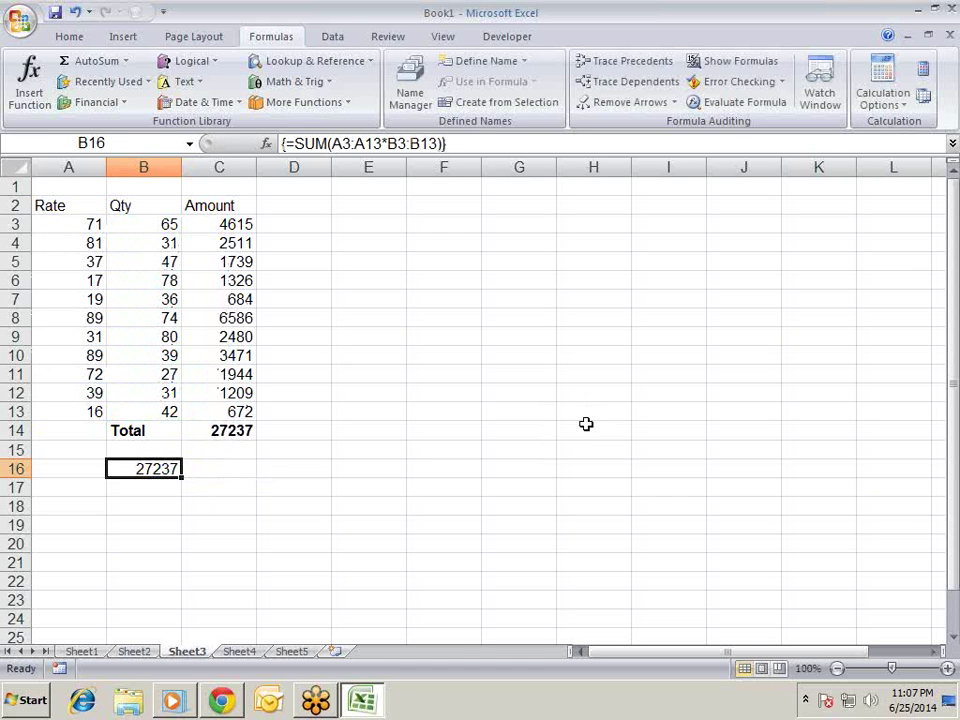
{"action": "key", "text": "ctrl+b"}
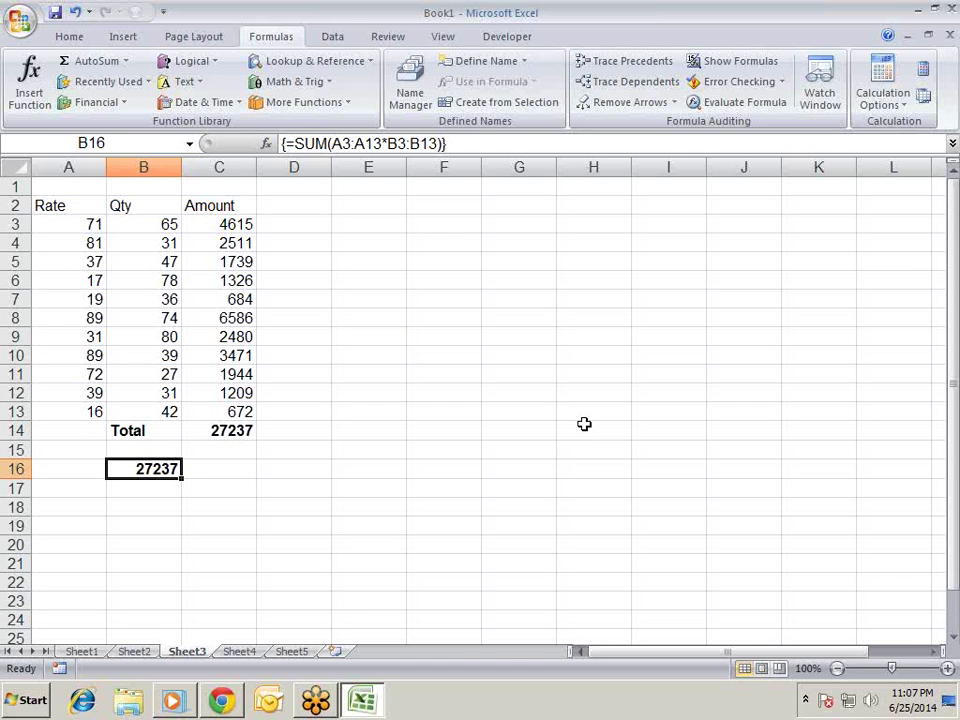
{"action": "left_click", "coordinate": [71, 221]}
{"action": "left_click", "coordinate": [130, 222]}
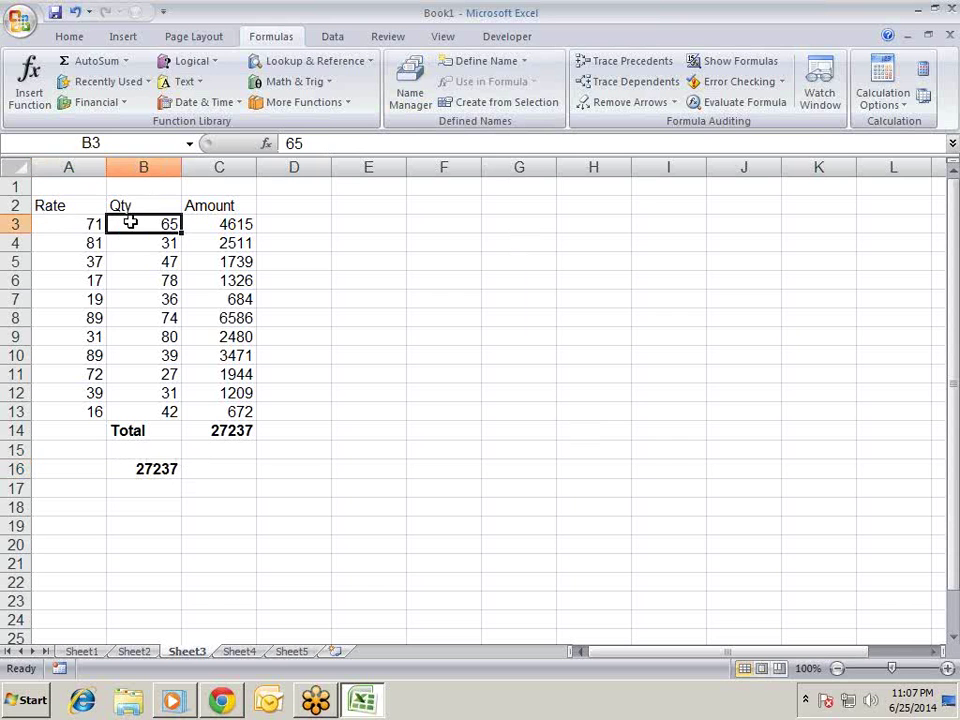
{"action": "left_click", "coordinate": [80, 245]}
{"action": "left_click", "coordinate": [128, 245]}
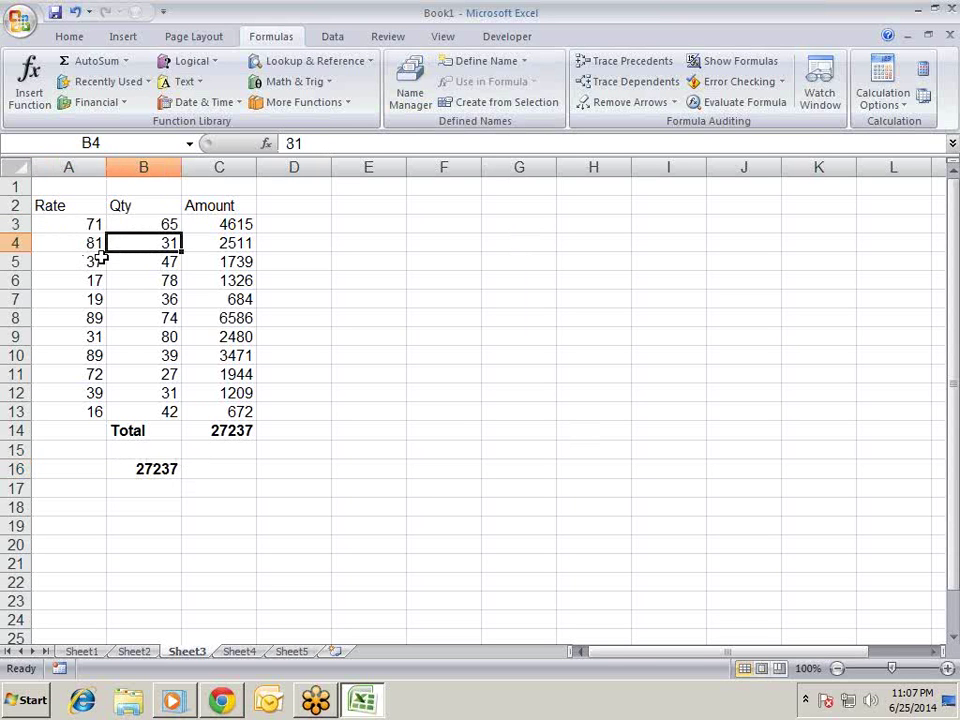
{"action": "left_click_drag", "start_coordinate": [92, 267], "coordinate": [94, 281]}
{"action": "left_click", "coordinate": [128, 261]}
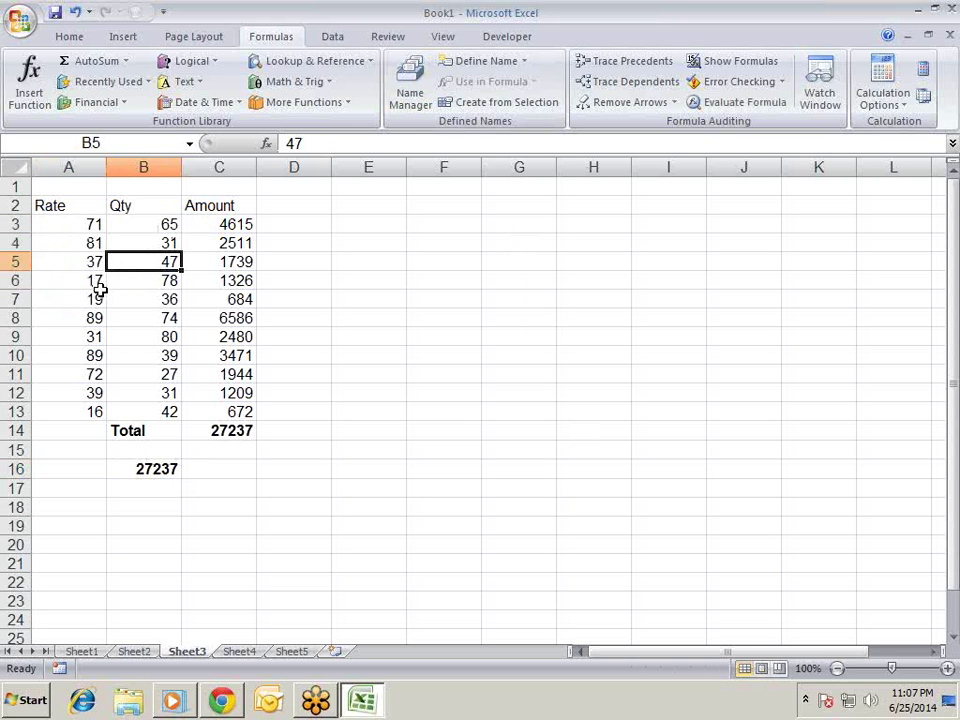
{"action": "left_click", "coordinate": [94, 276]}
{"action": "left_click", "coordinate": [124, 274]}
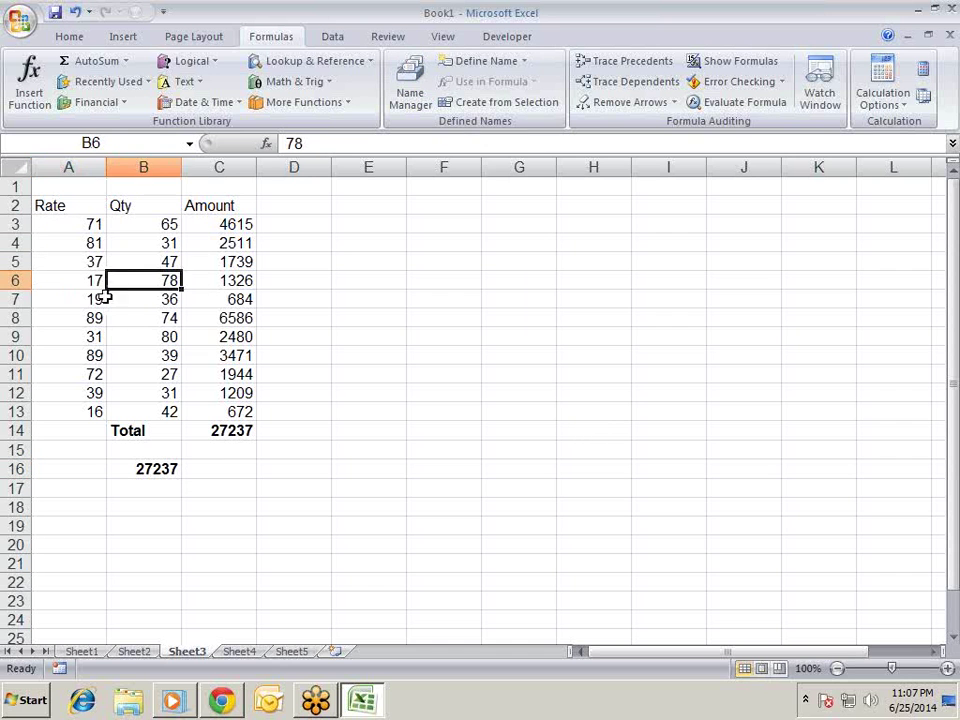
{"action": "left_click", "coordinate": [86, 298]}
{"action": "left_click", "coordinate": [128, 302]}
{"action": "left_click", "coordinate": [95, 316]}
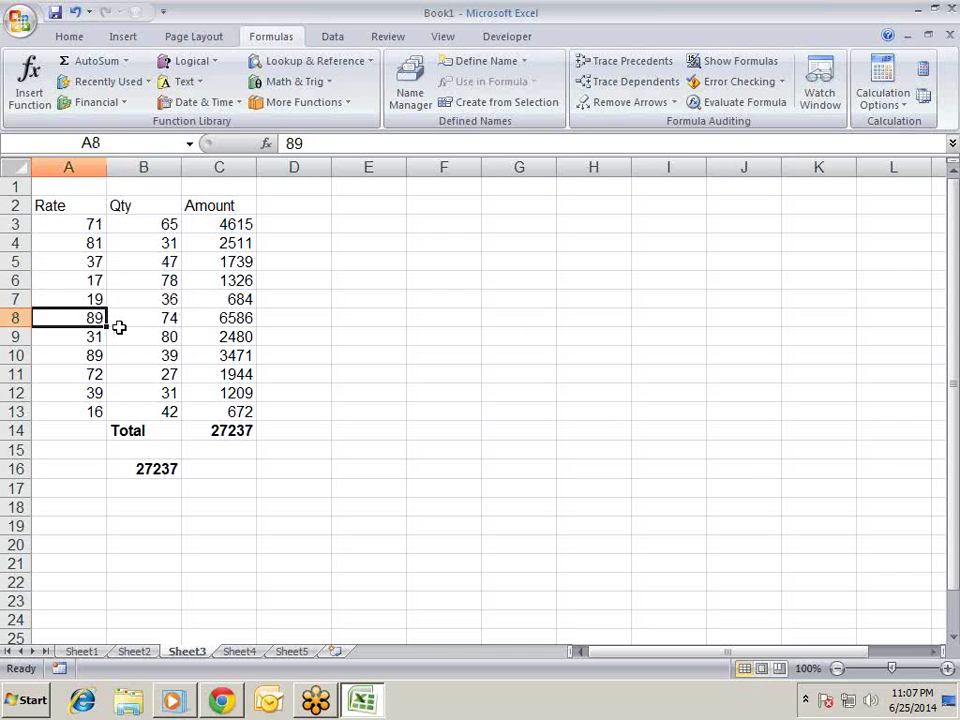
{"action": "left_click", "coordinate": [128, 320]}
{"action": "left_click", "coordinate": [84, 336]}
{"action": "left_click_drag", "start_coordinate": [131, 336], "coordinate": [131, 318]}
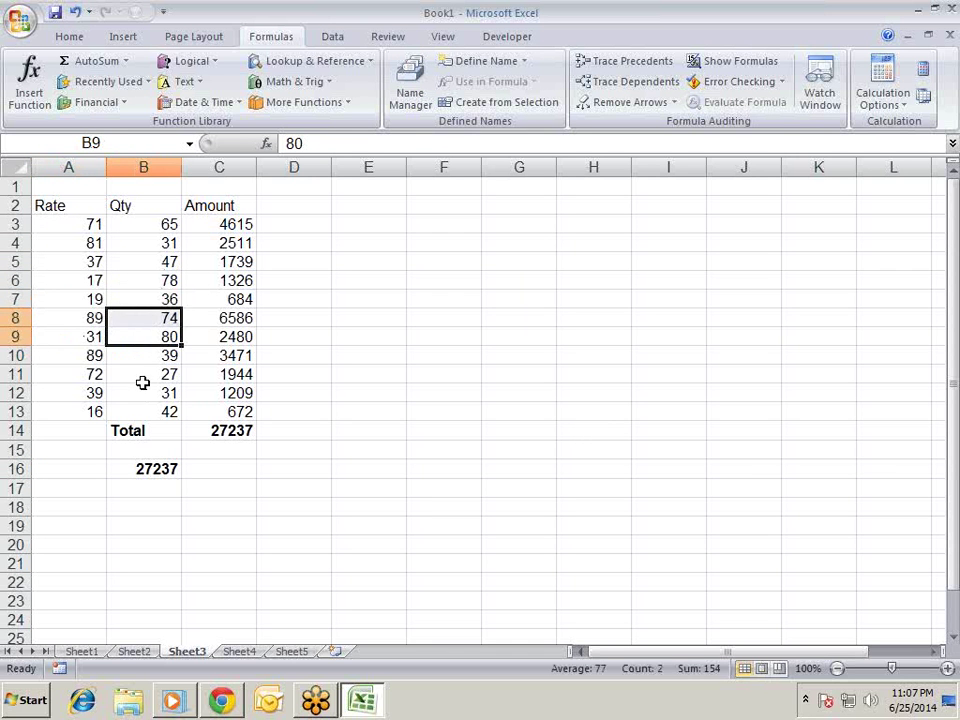
{"action": "left_click", "coordinate": [138, 469]}
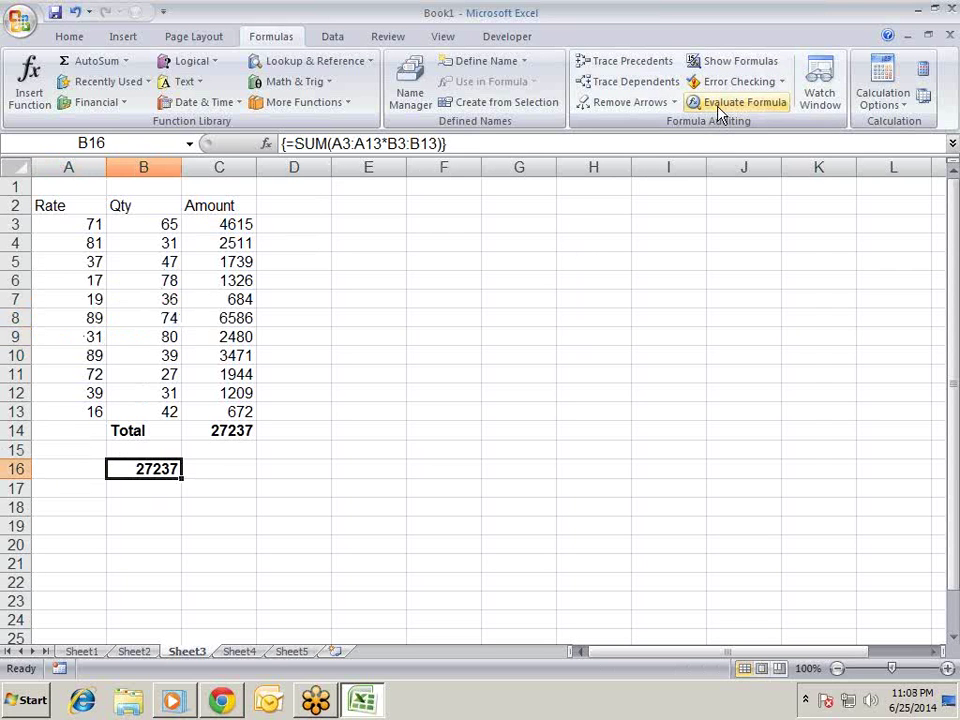
- Evaluate B16's formula step by step to see its product array, then close the evaluation
{"action": "left_click", "coordinate": [720, 102]}
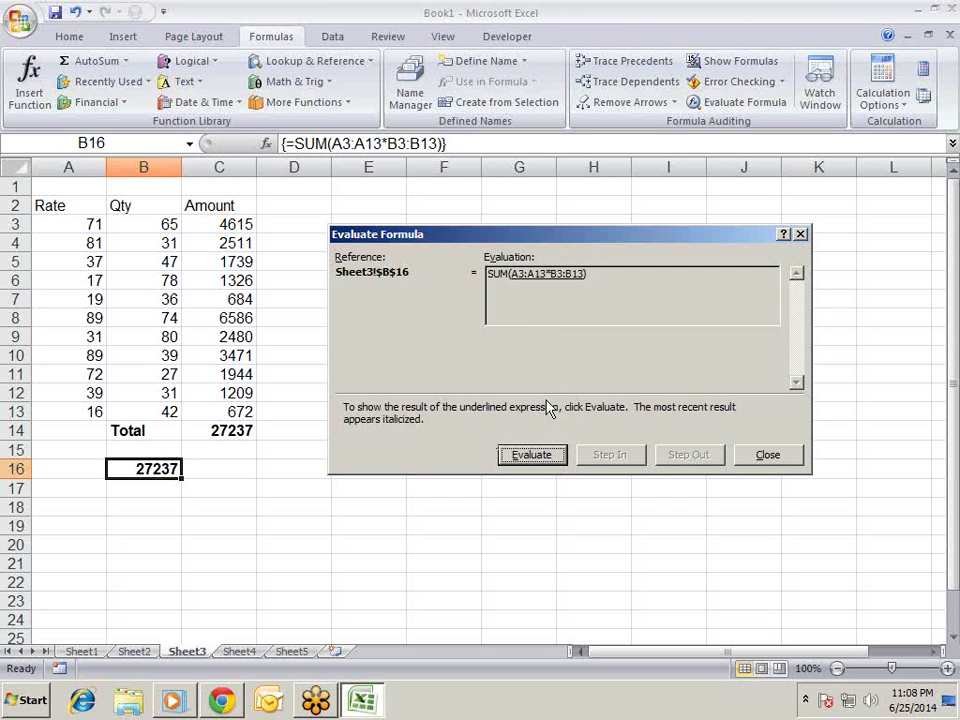
{"action": "left_click", "coordinate": [532, 455]}
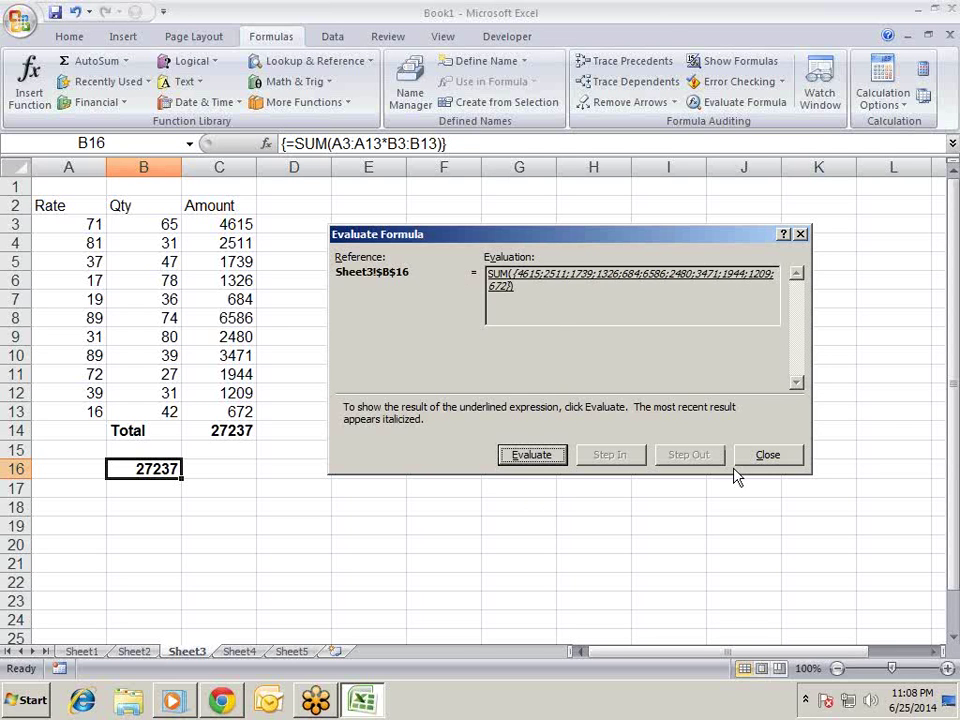
{"action": "left_click", "coordinate": [767, 456]}
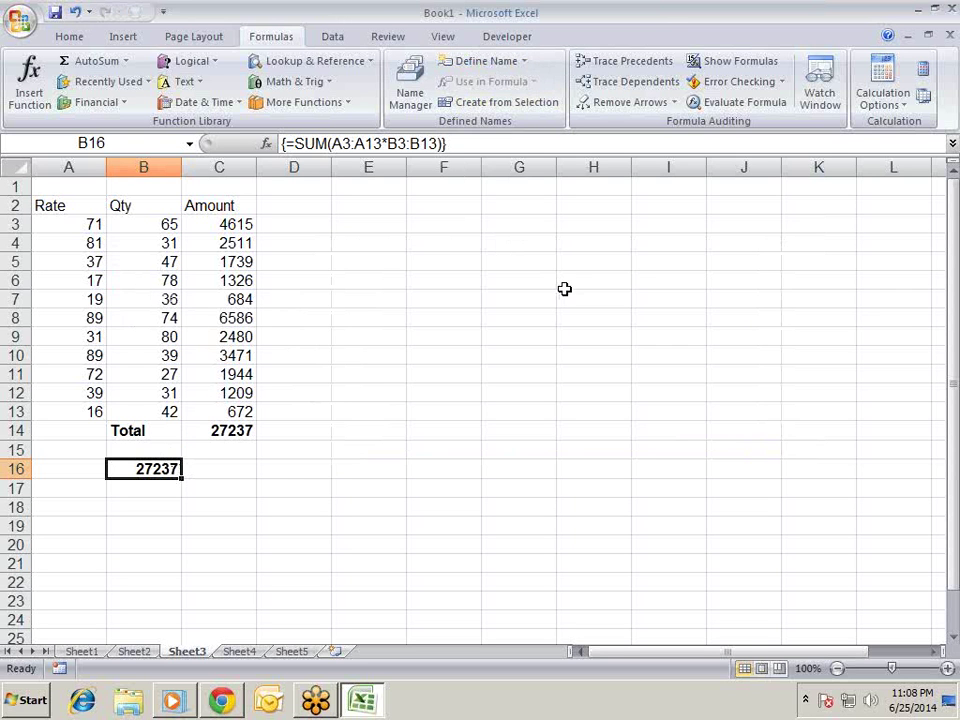
{"action": "key", "text": "Right"}
- Enter =SUMPRODUCT(A3:A13,B3:B13) in C16 and bold its 27237 result
{"action": "type", "text": "=sd"}
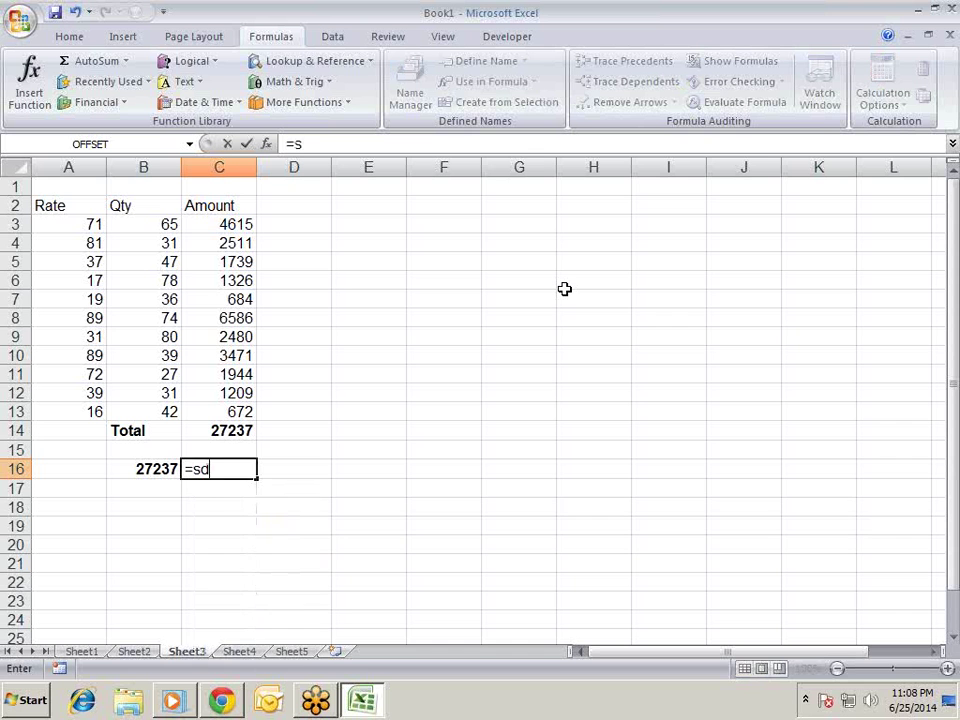
{"action": "type", "text": "um"}
{"action": "key", "text": "BackSpace"}
{"action": "key", "text": "BackSpace"}
{"action": "key", "text": "BackSpace"}
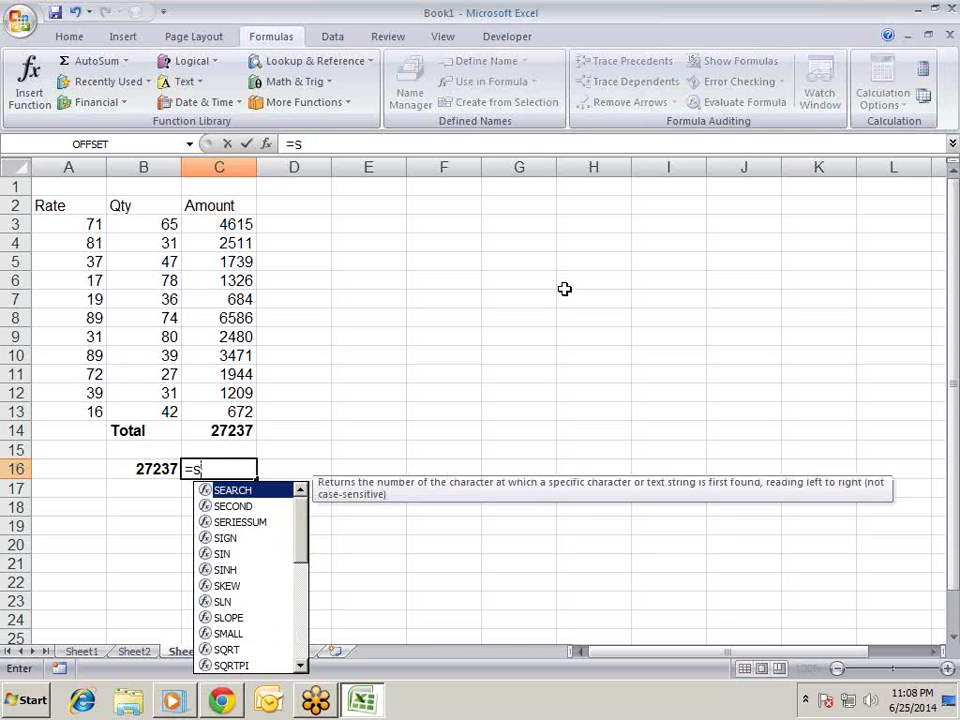
{"action": "type", "text": "um"}
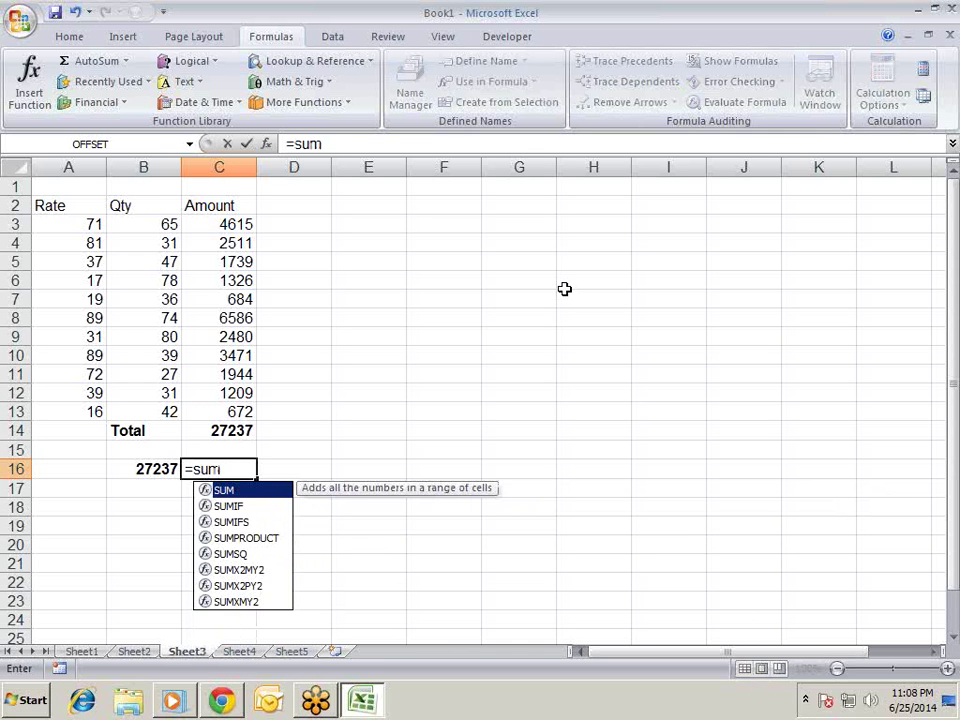
{"action": "type", "text": "pr"}
{"action": "key", "text": "Tab"}
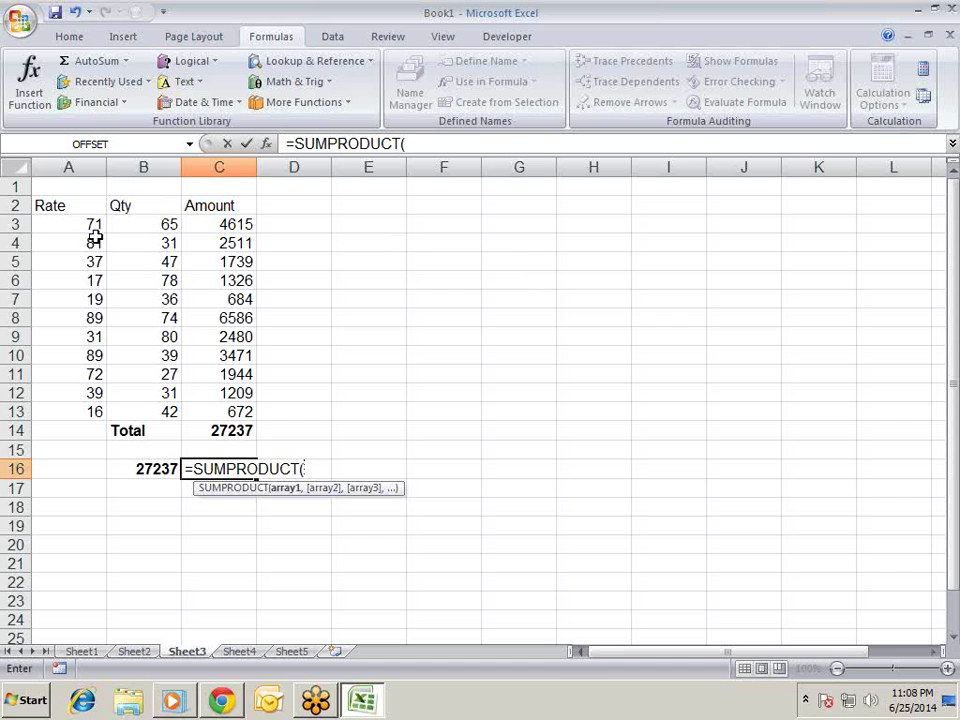
{"action": "left_click_drag", "start_coordinate": [93, 242], "coordinate": [66, 413]}
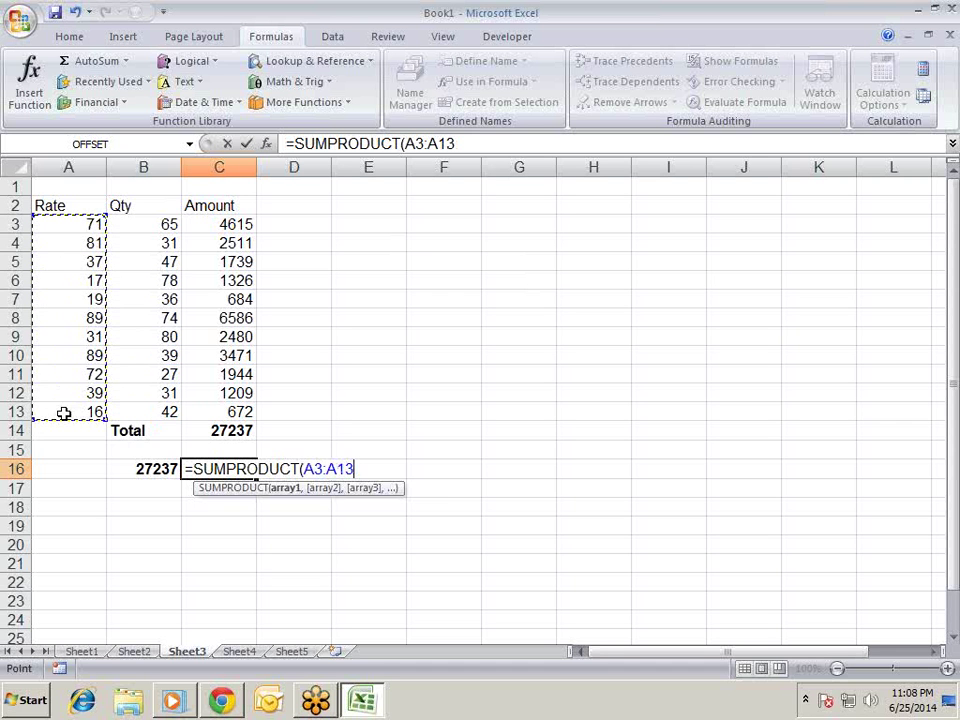
{"action": "type", "text": ","}
{"action": "left_click_drag", "start_coordinate": [131, 223], "coordinate": [174, 411]}
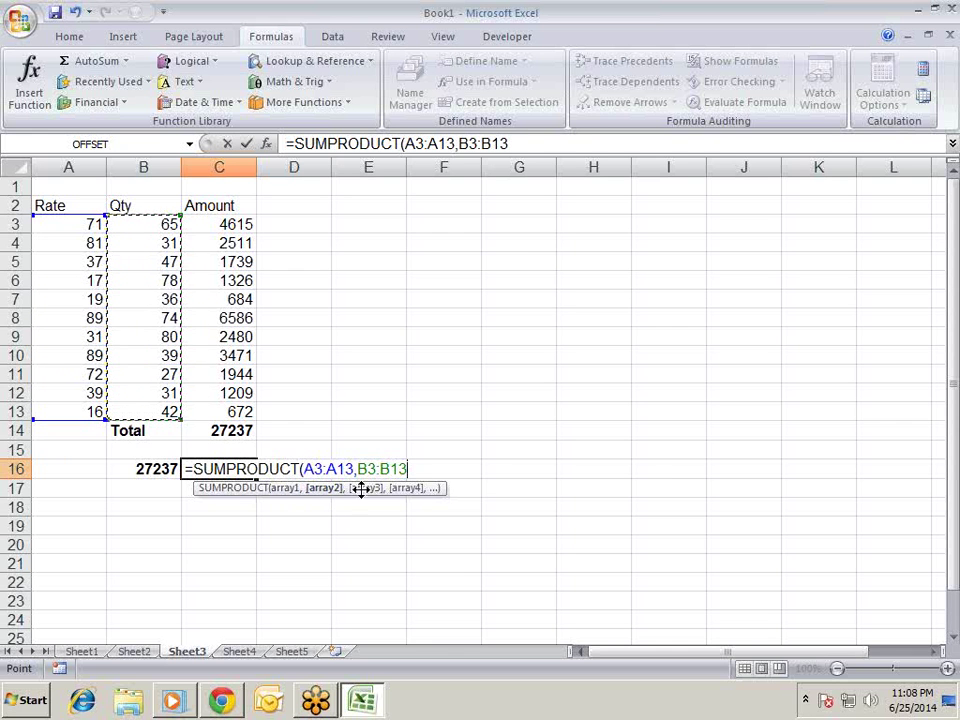
{"action": "key", "text": "Return"}
{"action": "key", "text": "Up"}
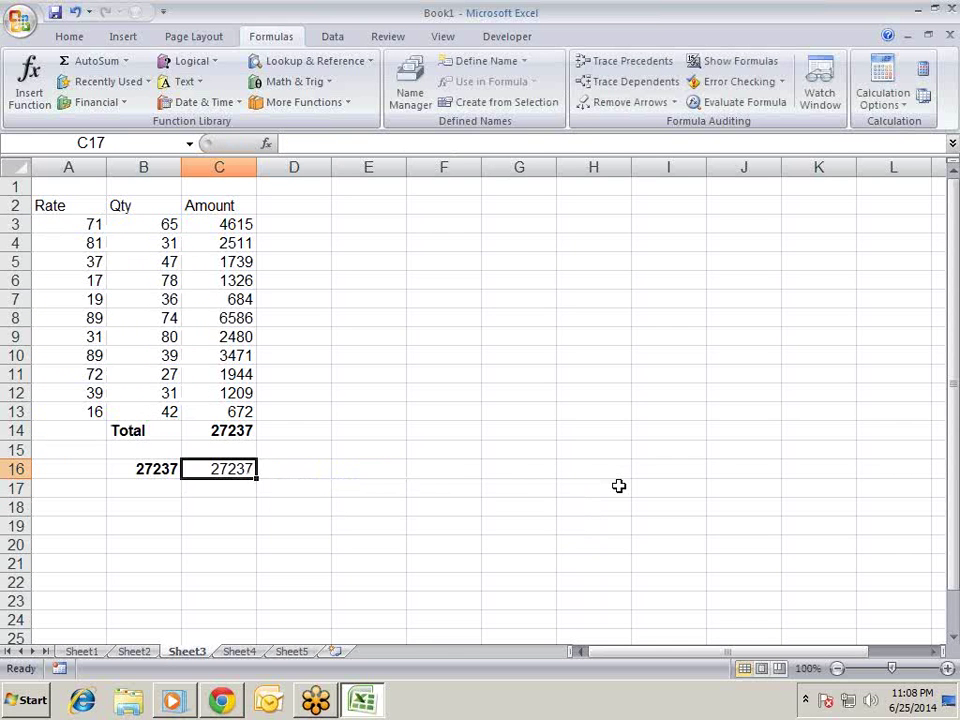
{"action": "key", "text": "ctrl+b"}
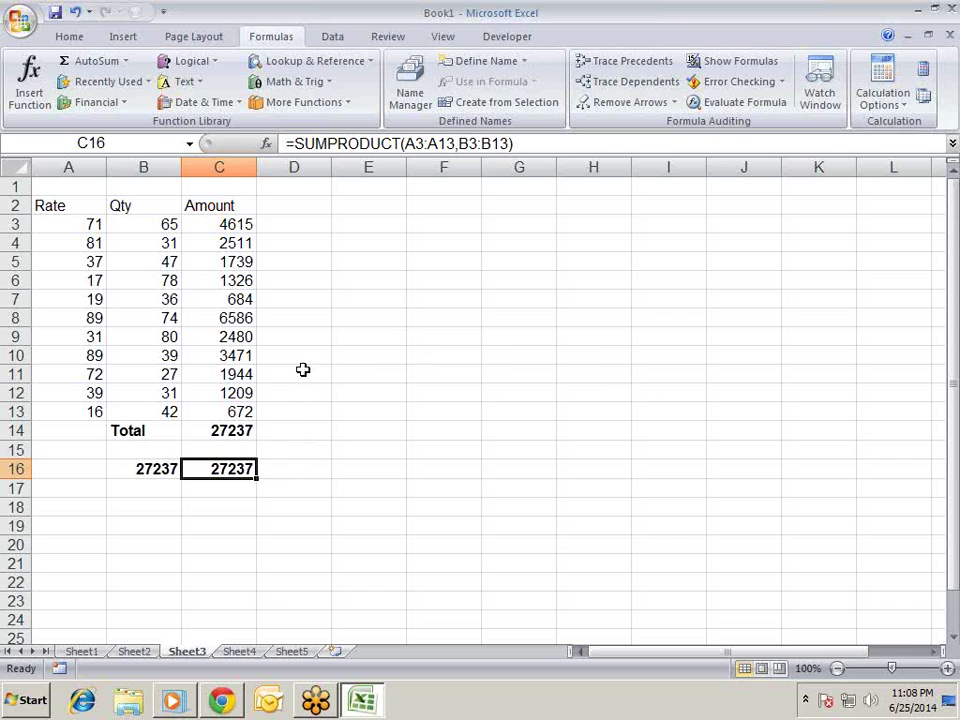
- Type five first names down E3 through E7
{"action": "left_click", "coordinate": [303, 370]}
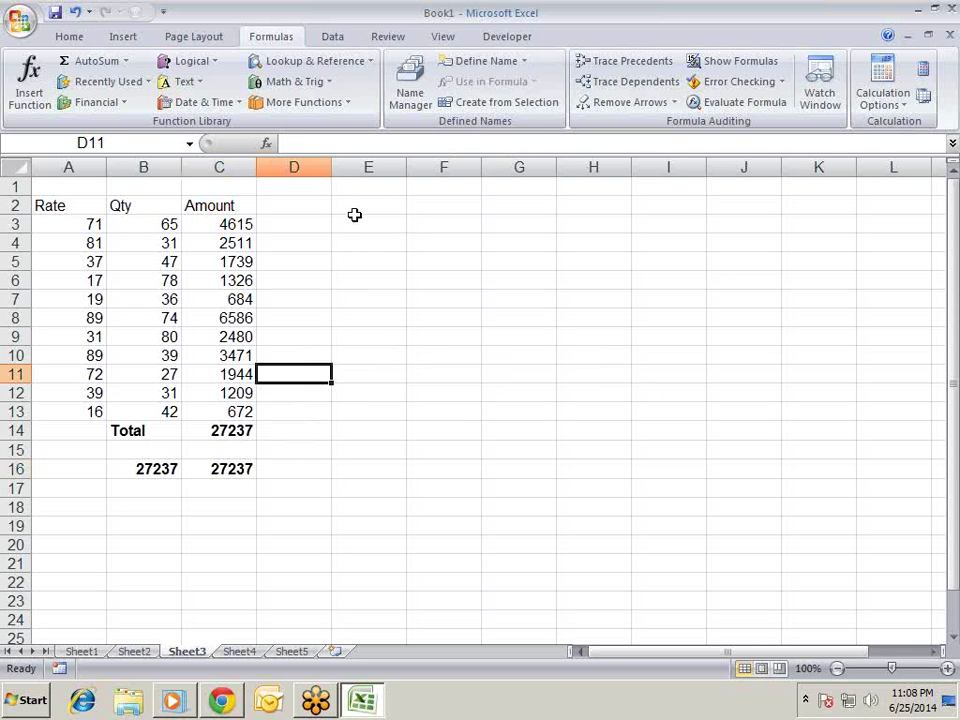
{"action": "left_click", "coordinate": [232, 256]}
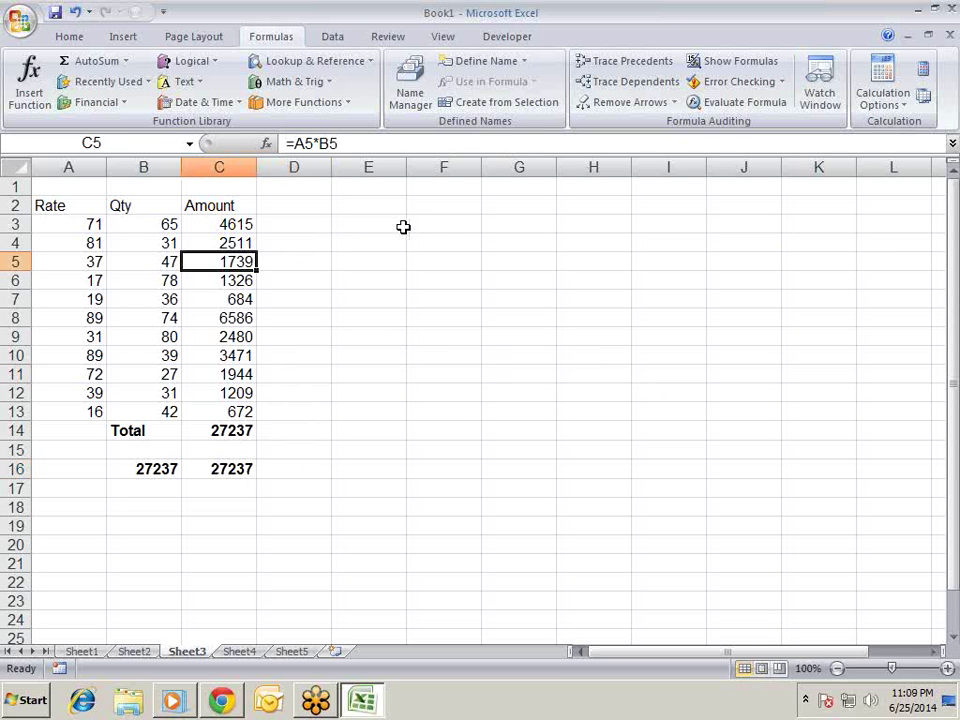
{"action": "left_click", "coordinate": [403, 225]}
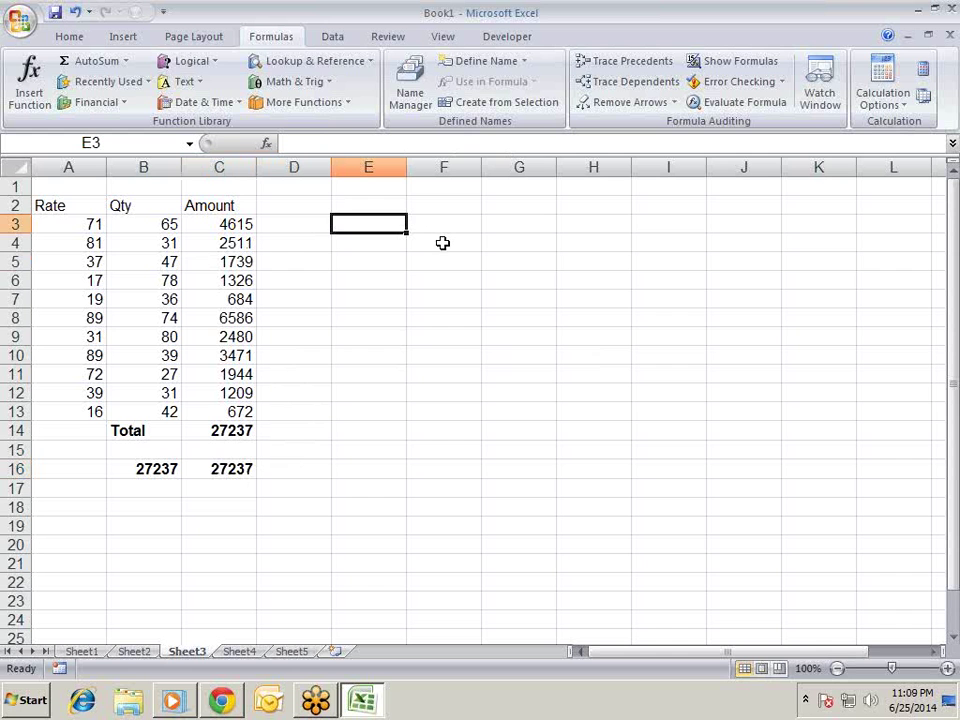
{"action": "type", "text": "sandeep"}
{"action": "key", "text": "Return"}
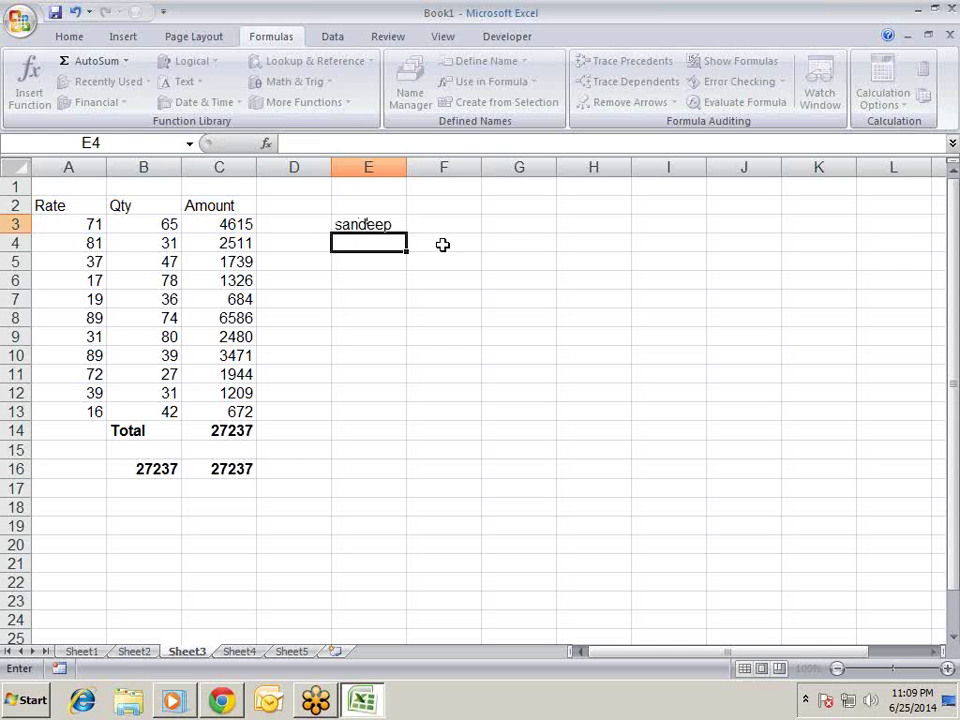
{"action": "type", "text": "pradeep"}
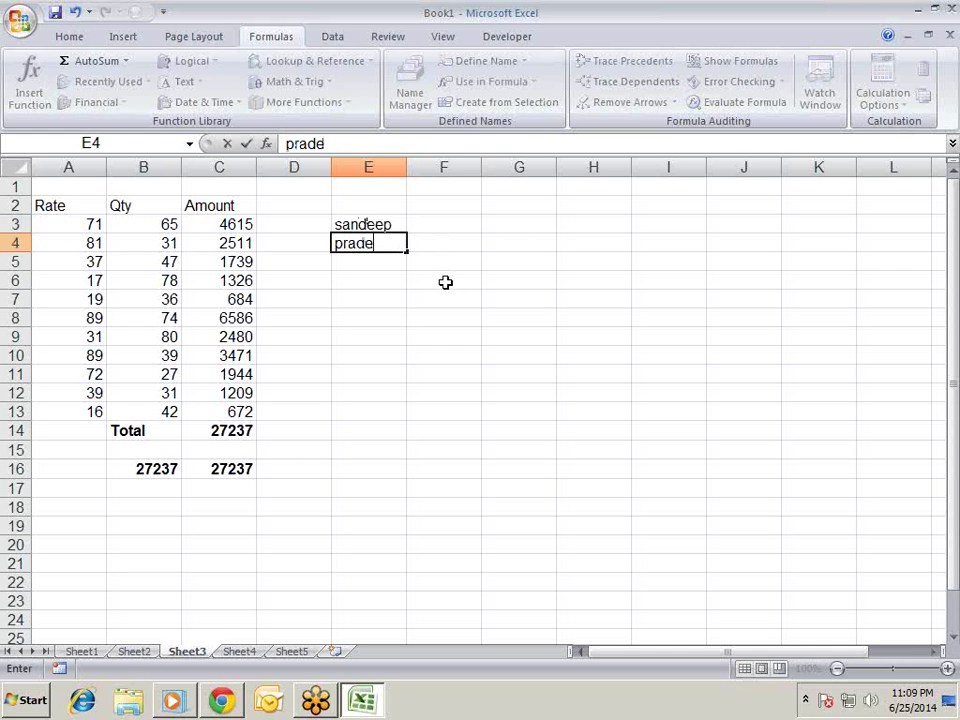
{"action": "key", "text": "Return"}
{"action": "type", "text": "ravi"}
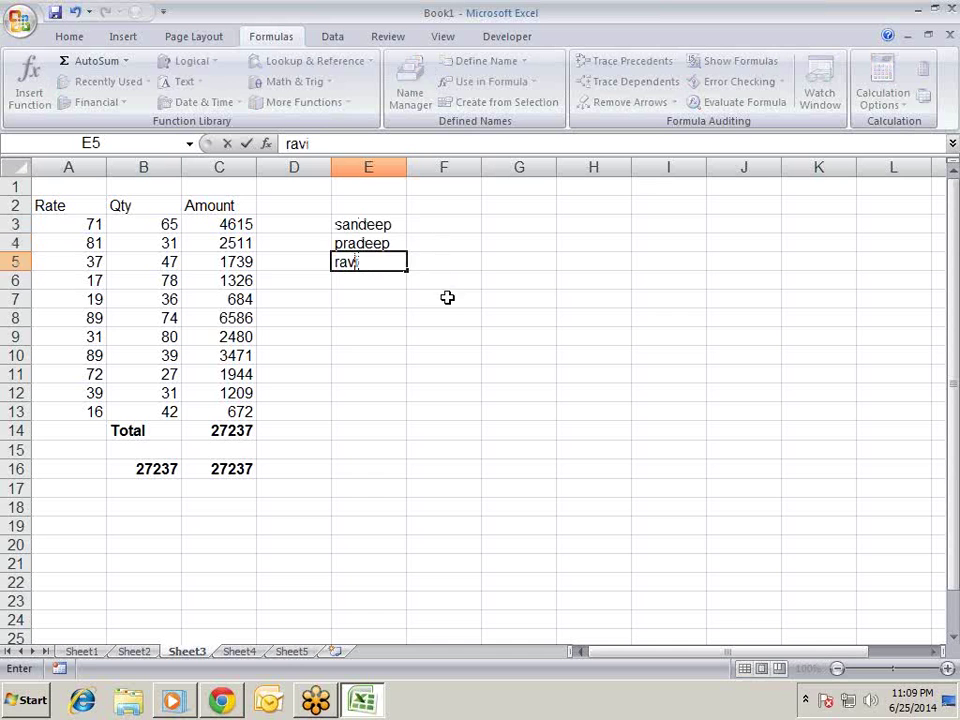
{"action": "key", "text": "Return"}
{"action": "type", "text": "hari"}
{"action": "key", "text": "Return"}
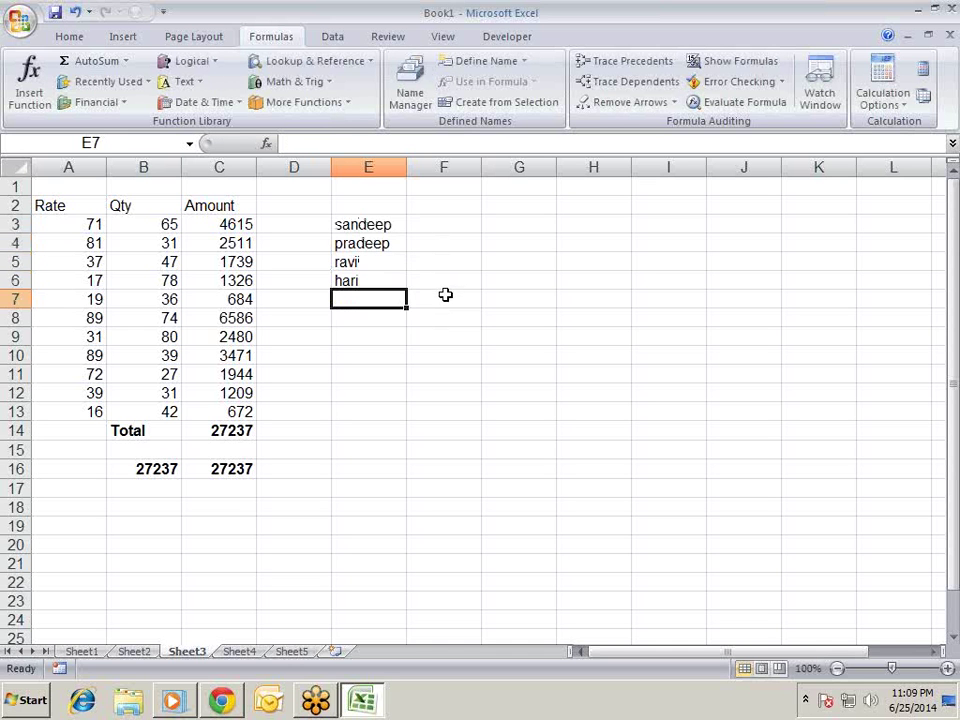
{"action": "type", "text": "kishan"}
{"action": "key", "text": "Return"}
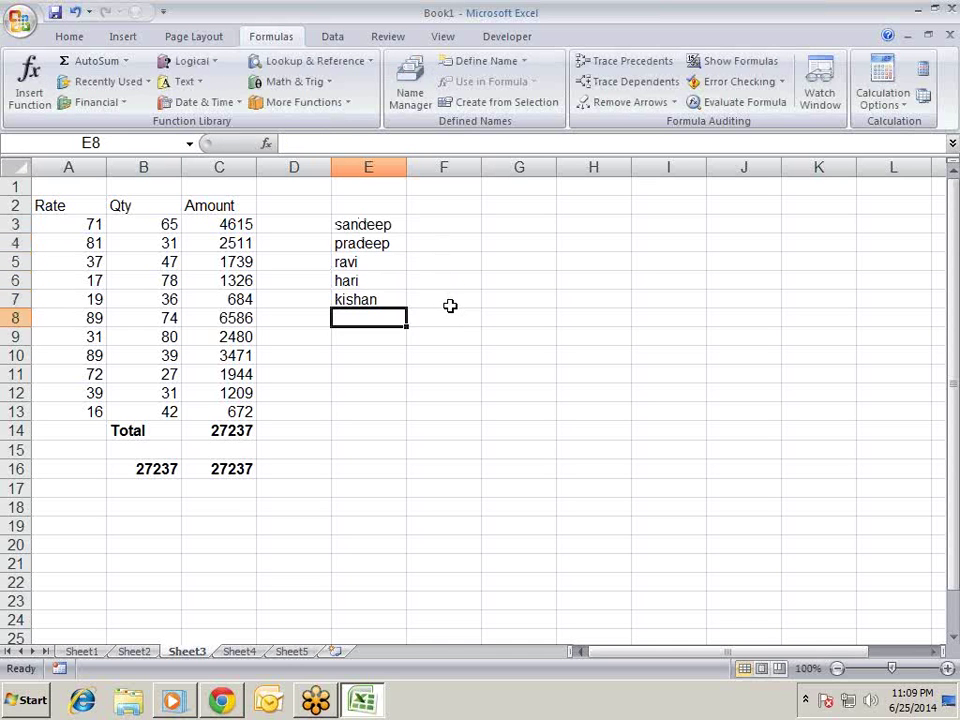
- Select the five names in E3:E7
{"action": "key", "text": "Up"}
{"action": "key", "text": "Up"}
{"action": "key", "text": "Up"}
{"action": "key", "text": "Up"}
{"action": "key", "text": "Up"}
{"action": "key", "text": "Down"}
{"action": "key", "text": "Down"}
{"action": "key", "text": "Down"}
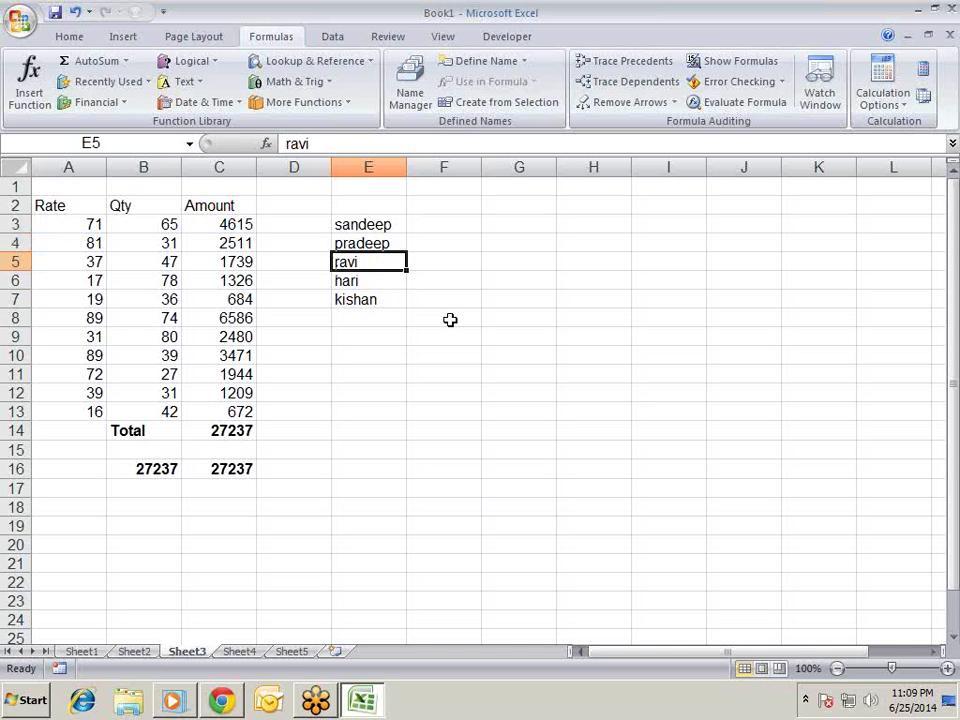
{"action": "key", "text": "Up"}
{"action": "key", "text": "Up"}
{"action": "key", "text": "Up"}
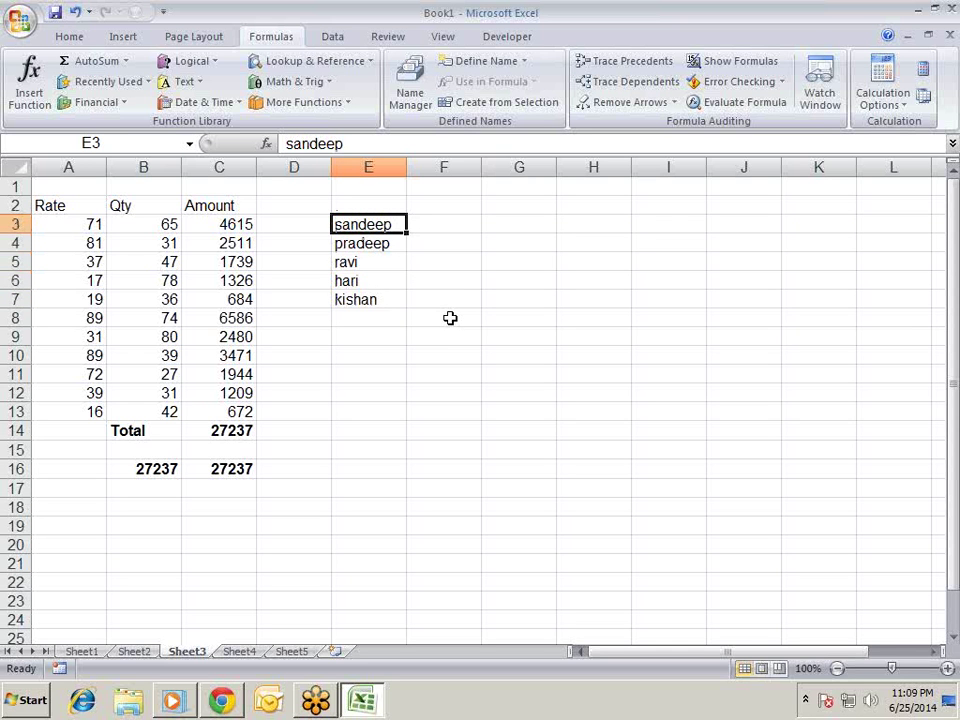
{"action": "key", "text": "shift+Down"}
{"action": "key", "text": "shift+Down"}
{"action": "key", "text": "shift+Down"}
{"action": "key", "text": "shift+Down"}
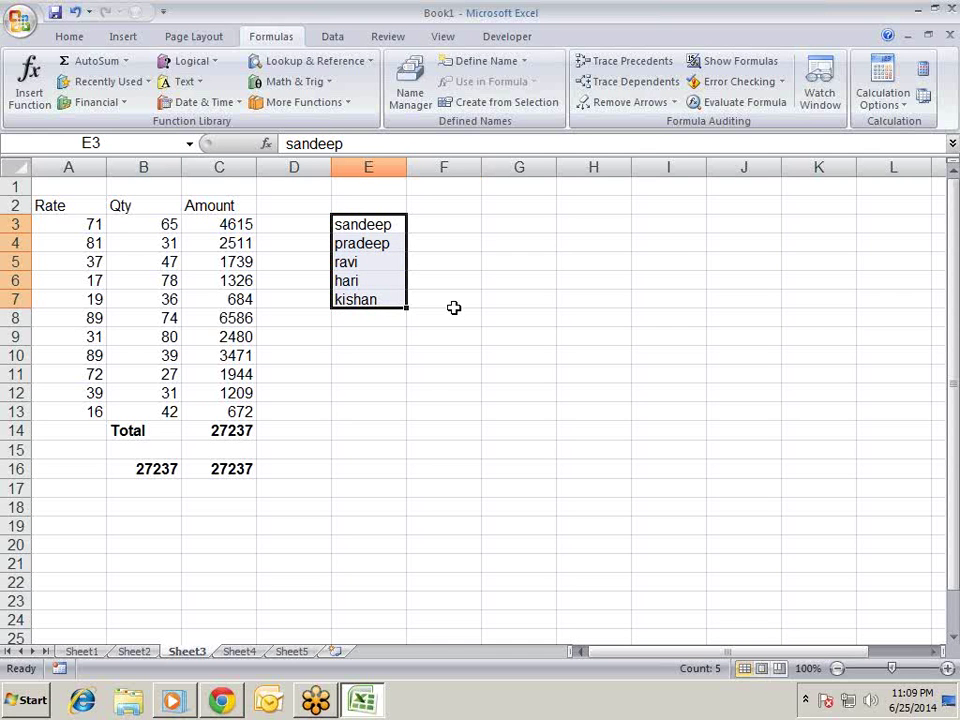
{"action": "key", "text": "Right"}
- Enter =LEN(E3) in F3 and fill it down to F7
{"action": "type", "text": "\\"}
{"action": "key", "text": "Escape"}
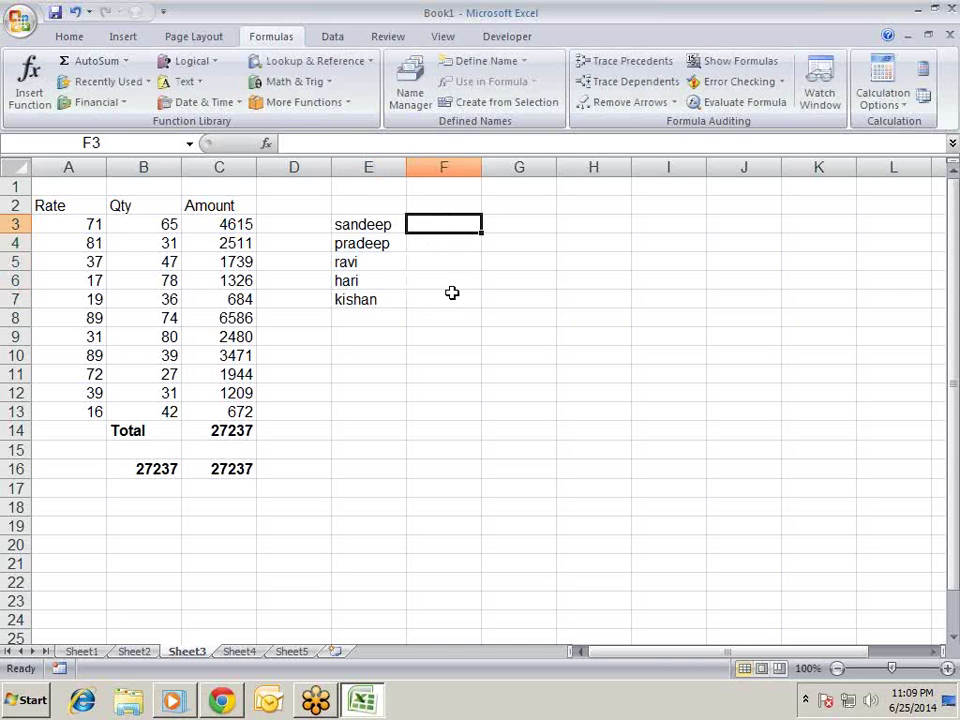
{"action": "type", "text": "=len"}
{"action": "key", "text": "Tab"}
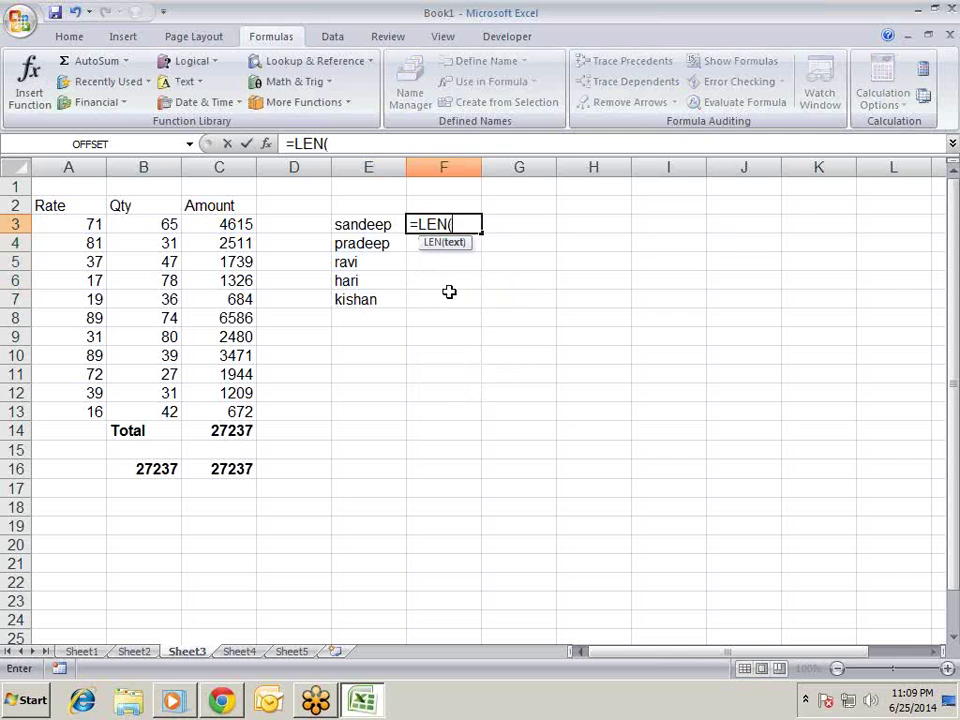
{"action": "key", "text": "Left"}
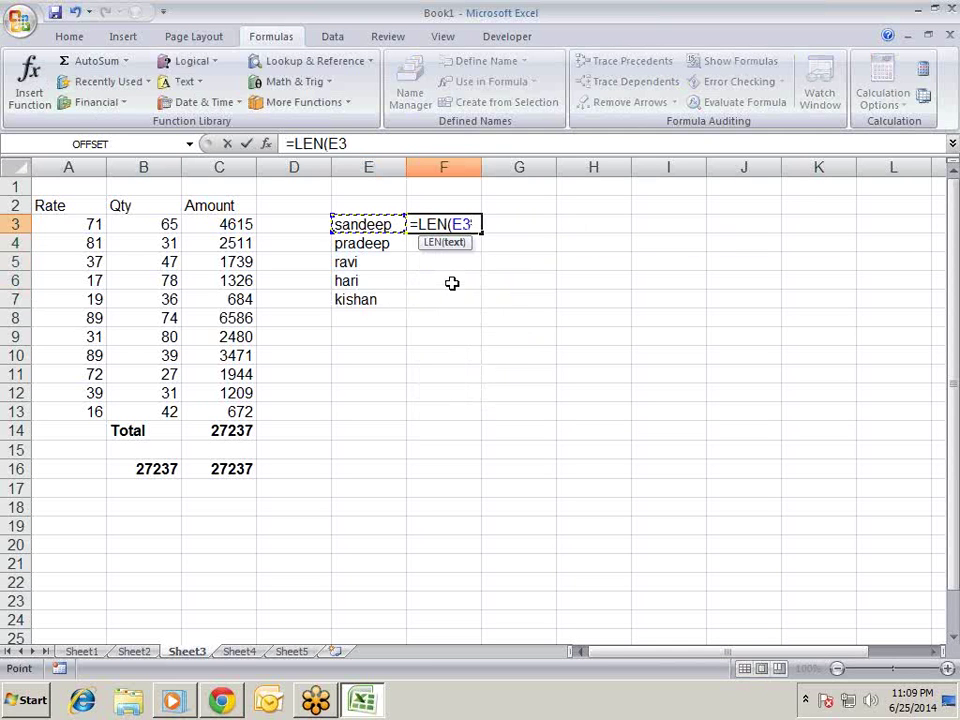
{"action": "key", "text": "Return"}
{"action": "key", "text": "ctrl+d"}
{"action": "key", "text": "Return"}
{"action": "key", "text": "ctrl+d"}
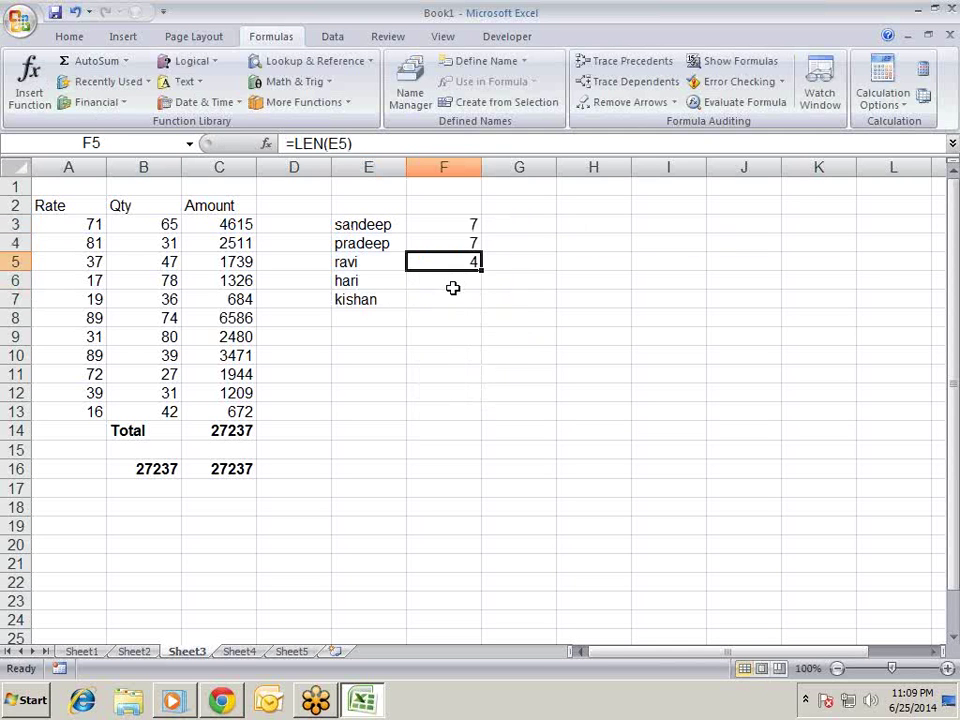
{"action": "key", "text": "Return"}
{"action": "key", "text": "ctrl+d"}
{"action": "key", "text": "Return"}
{"action": "key", "text": "ctrl+d"}
- Total the lengths with =SUM(F3:F7) in F8 and bold the 28
{"action": "key", "text": "Return"}
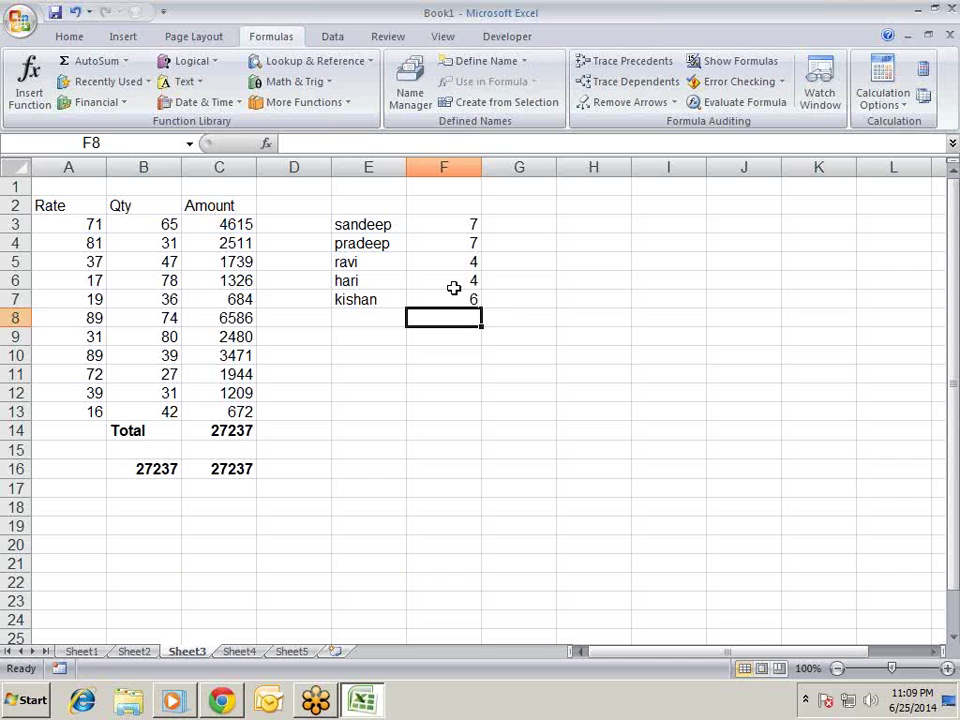
{"action": "key", "text": "alt+equal"}
{"action": "key", "text": "Return"}
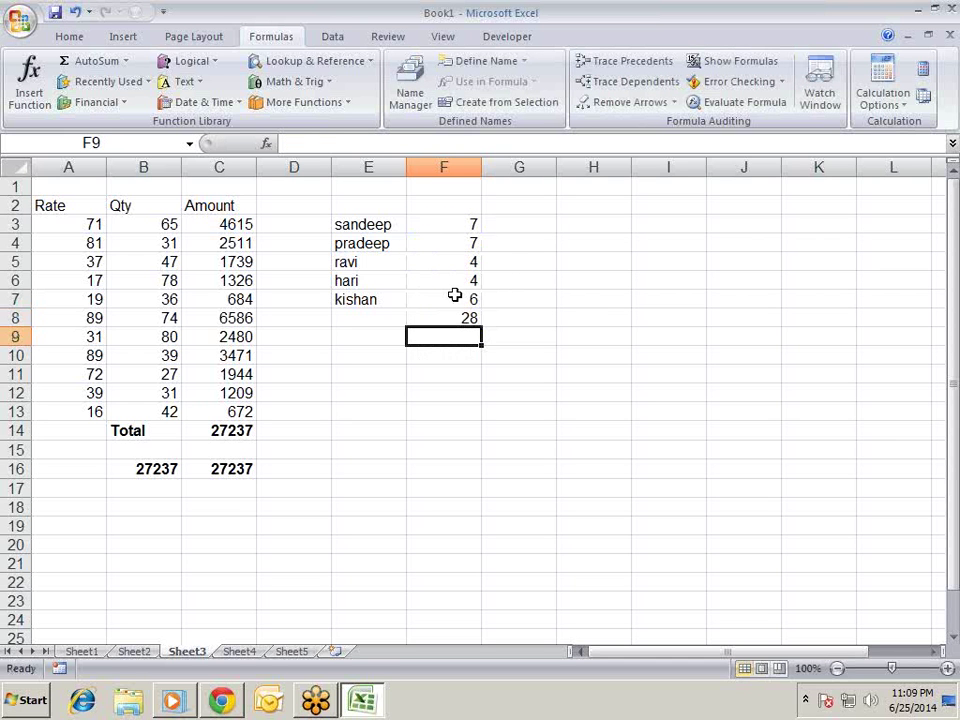
{"action": "key", "text": "Up"}
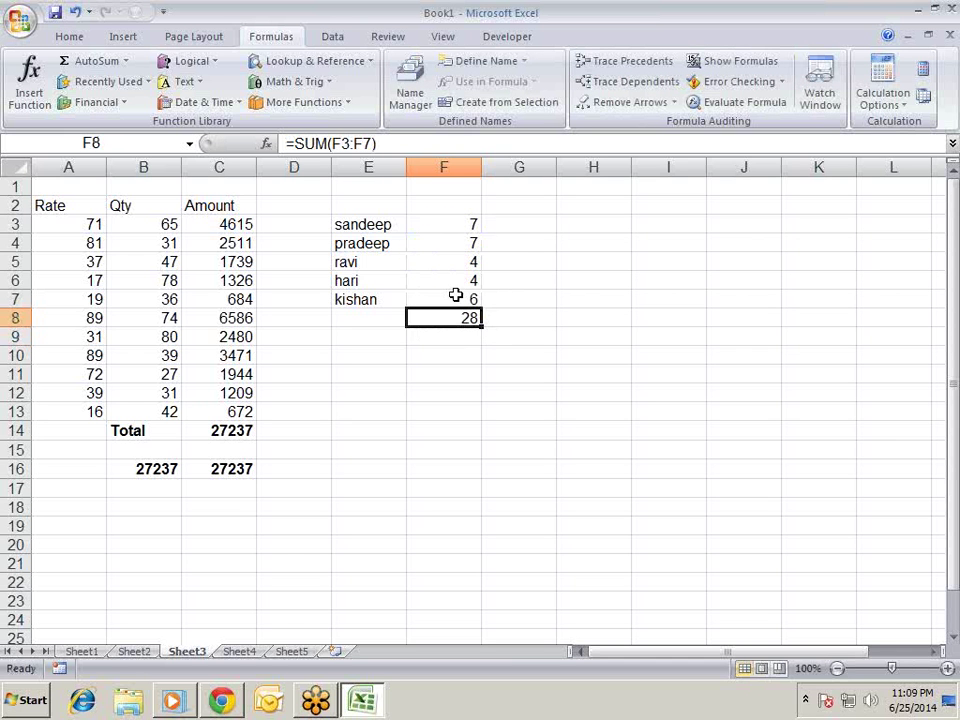
{"action": "key", "text": "ctrl+b"}
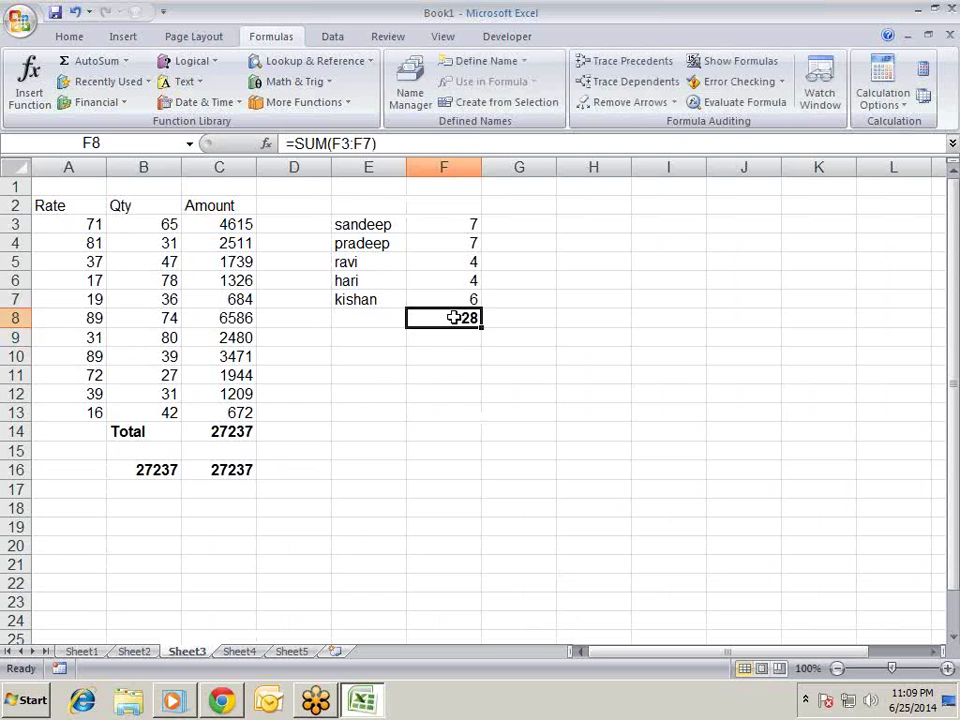
{"action": "key", "text": "Up"}
{"action": "key", "text": "Up"}
{"action": "key", "text": "Up"}
{"action": "key", "text": "Up"}
{"action": "key", "text": "Down"}
{"action": "key", "text": "Down"}
{"action": "key", "text": "Down"}
{"action": "key", "text": "Down"}
{"action": "key", "text": "Down"}
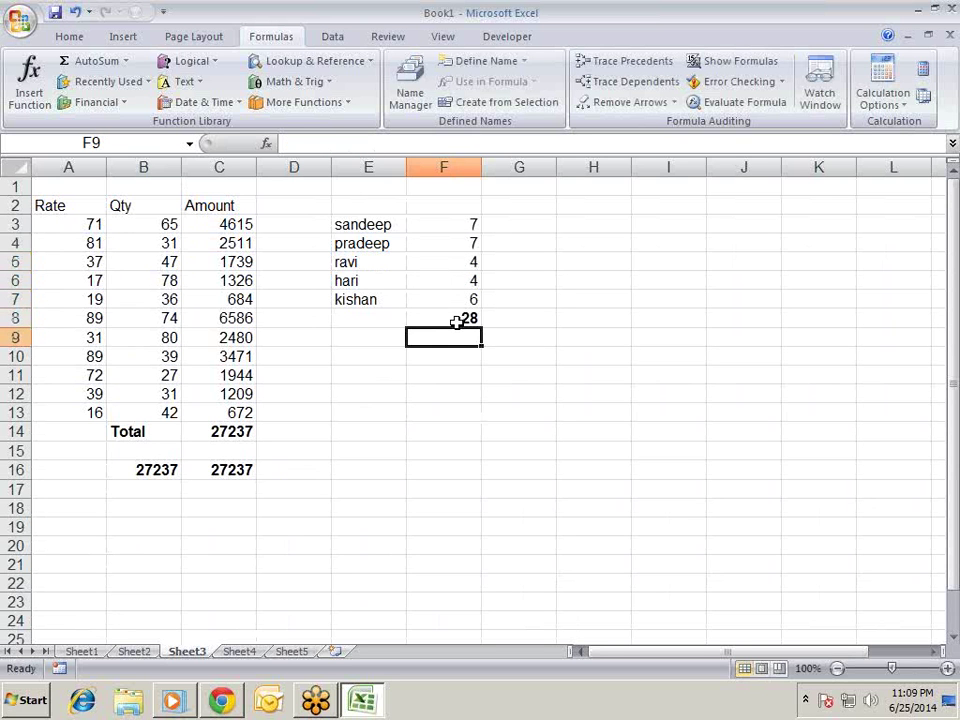
{"action": "key", "text": "Left"}
{"action": "key", "text": "Down"}
- Enter the array formula {=SUM(LEN(E3:E7))} in E10 and bold its 28 result
{"action": "key", "text": "F2"}
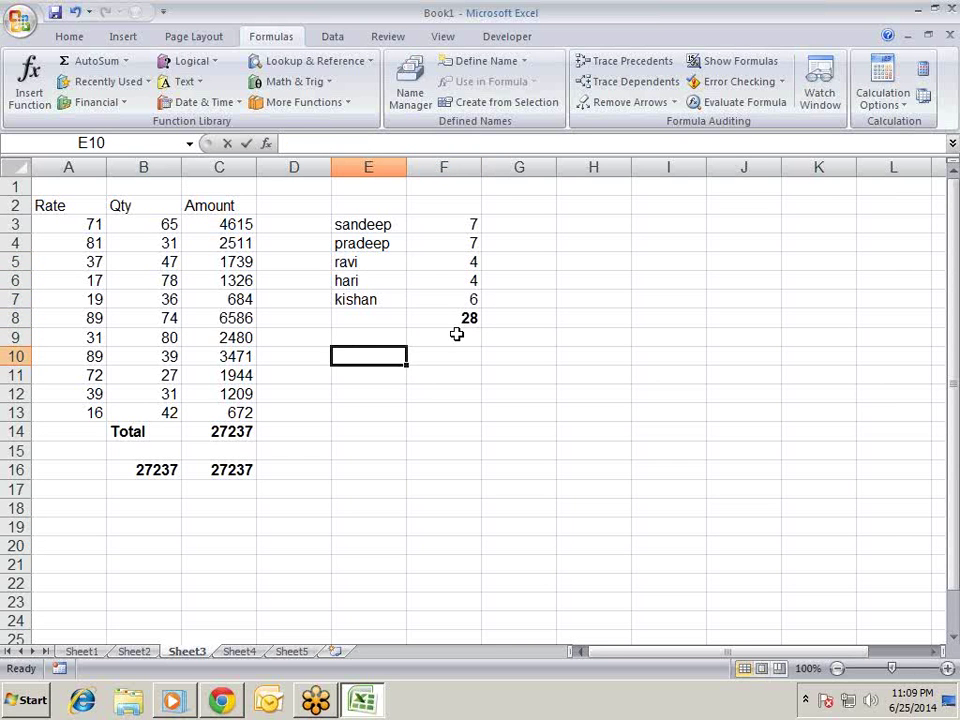
{"action": "type", "text": "="}
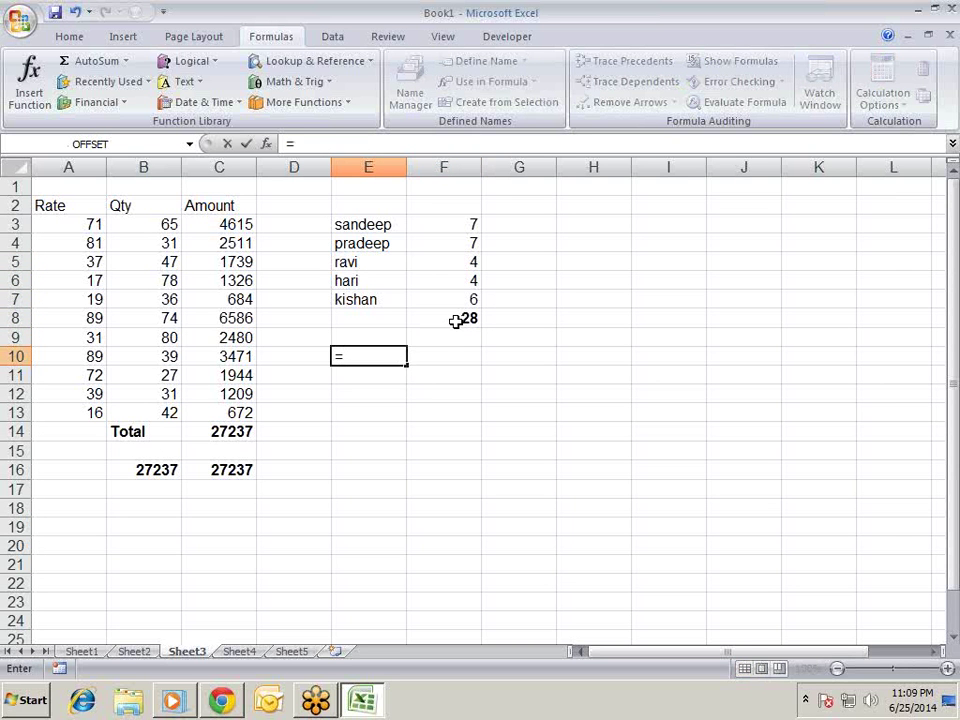
{"action": "type", "text": "sum"}
{"action": "key", "text": "Tab"}
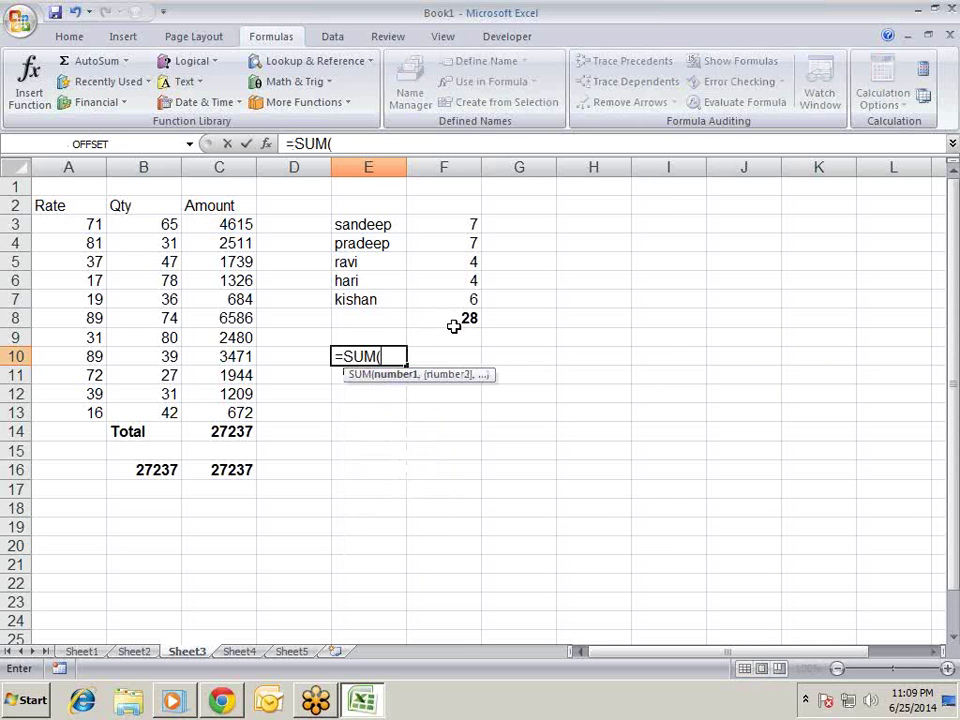
{"action": "type", "text": "len"}
{"action": "key", "text": "Tab"}
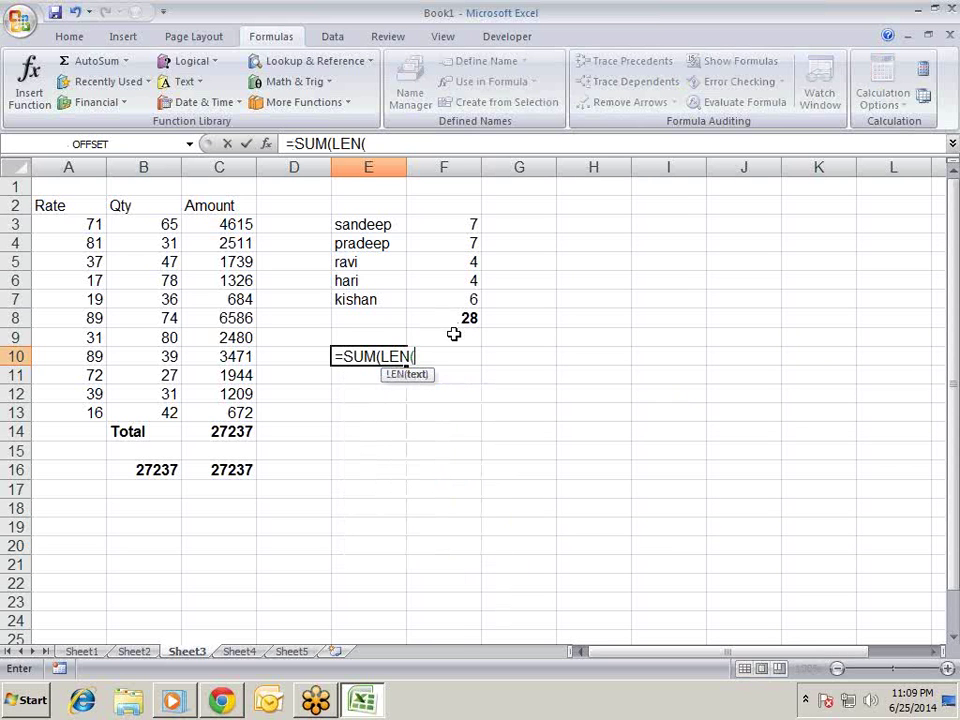
{"action": "key", "text": "Up"}
{"action": "key", "text": "Up"}
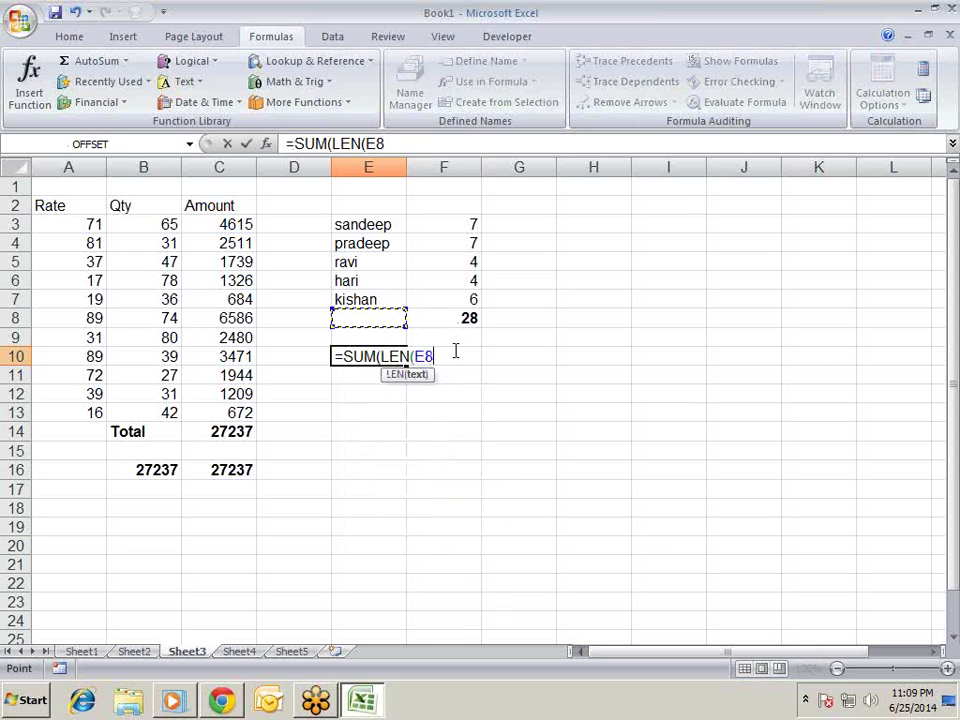
{"action": "key", "text": "Up"}
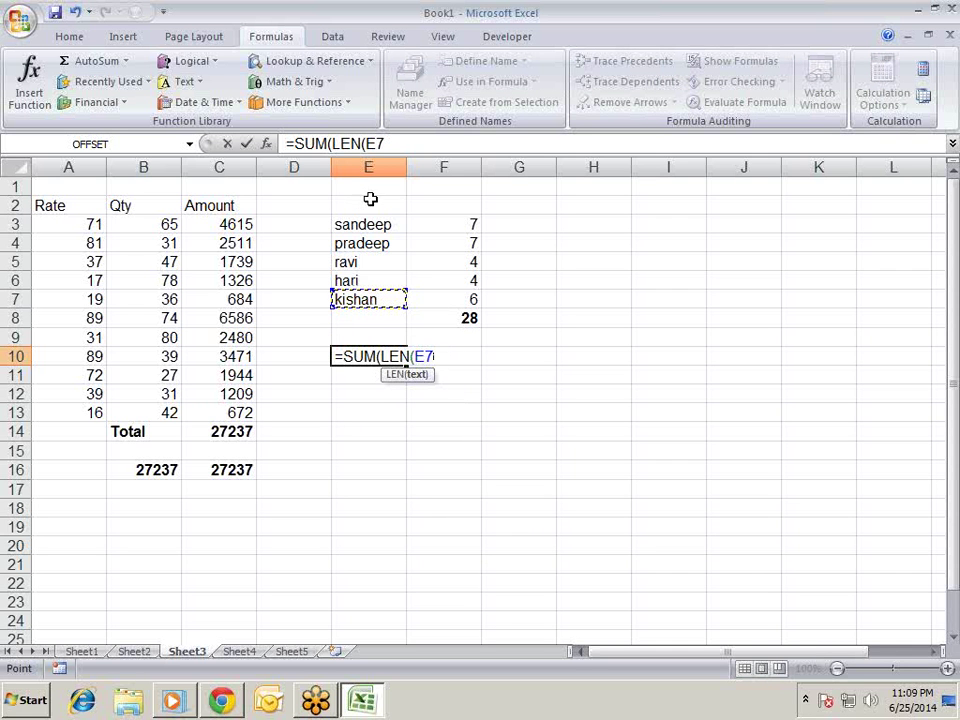
{"action": "left_click_drag", "start_coordinate": [392, 224], "coordinate": [373, 299]}
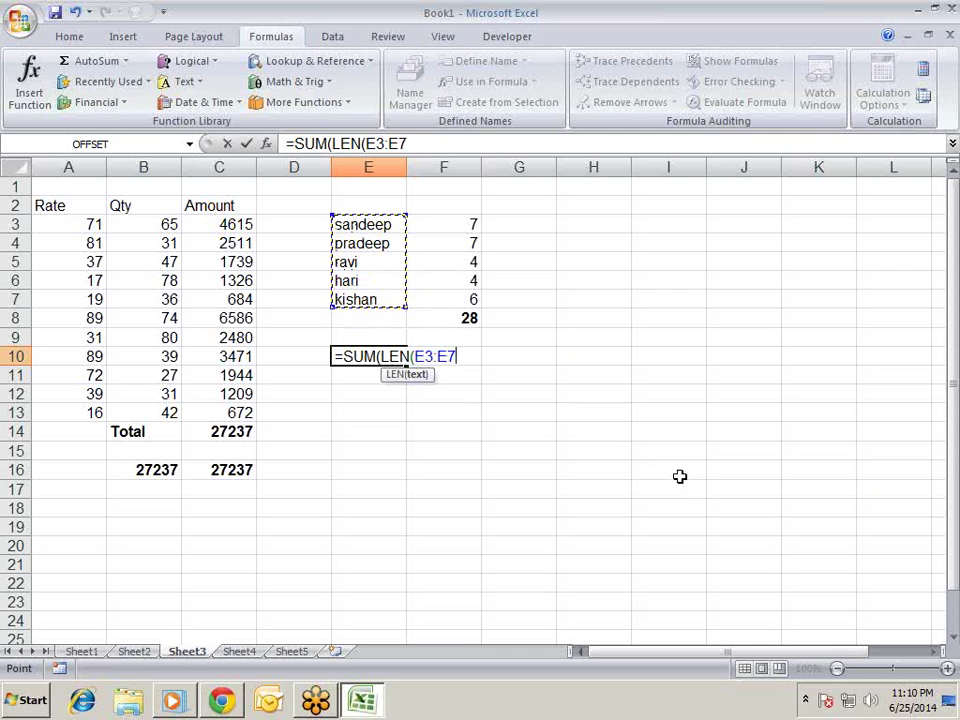
{"action": "type", "text": ")"}
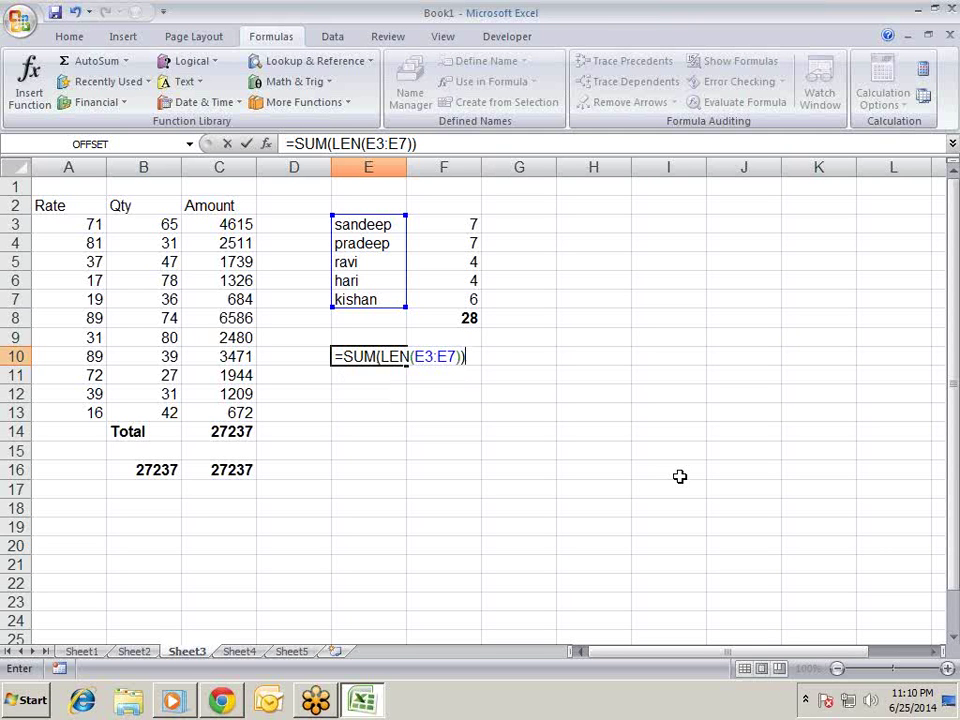
{"action": "key", "text": "ctrl+shift+Return"}
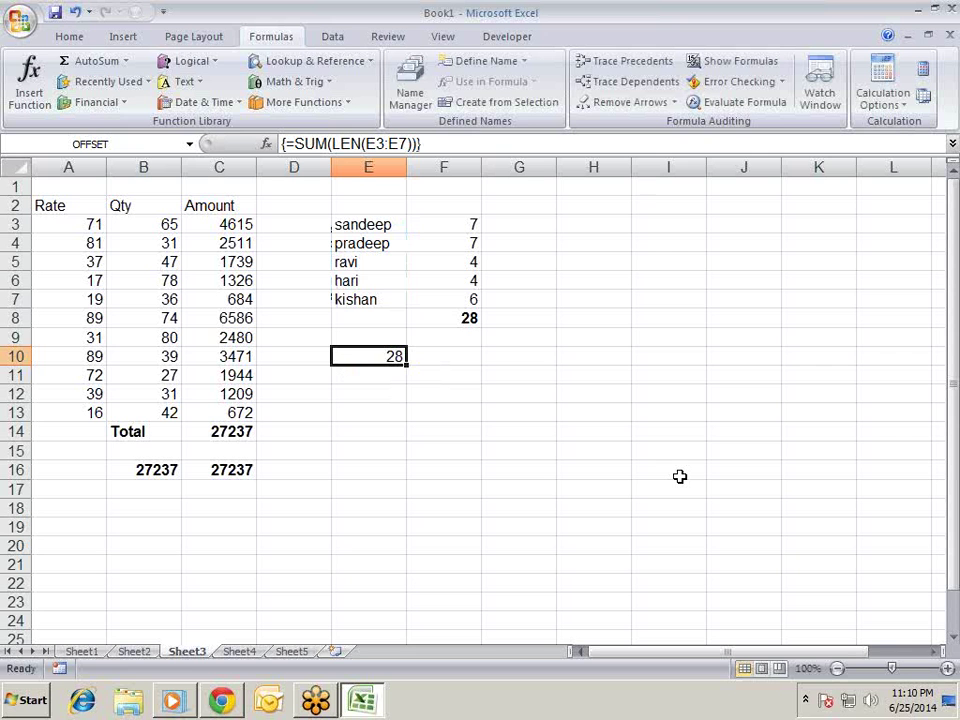
{"action": "key", "text": "ctrl+b"}
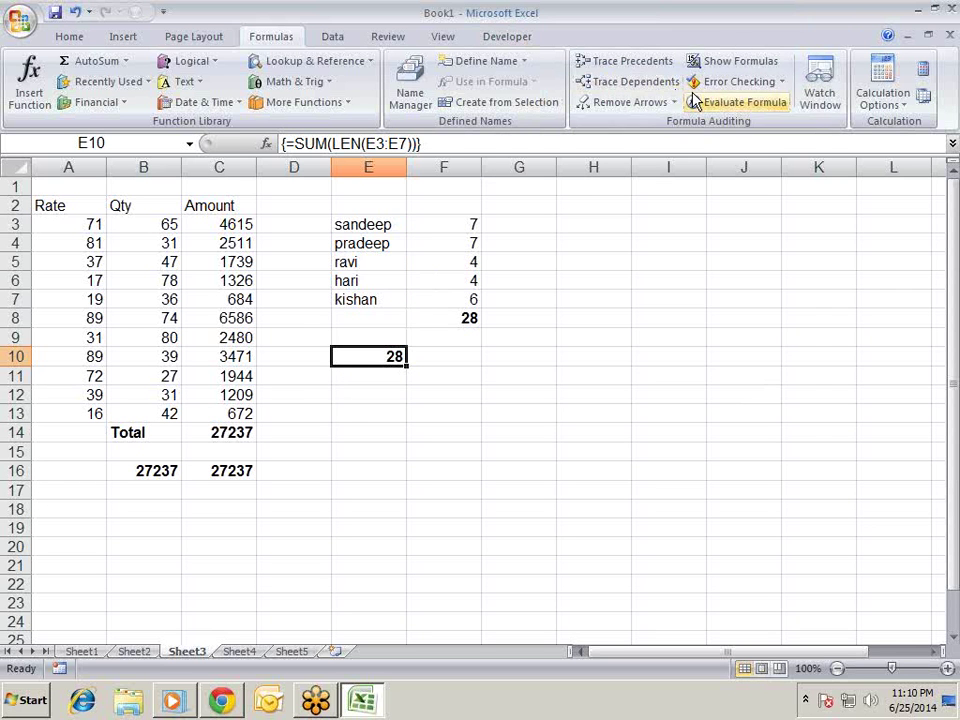
{"action": "left_click", "coordinate": [737, 110]}
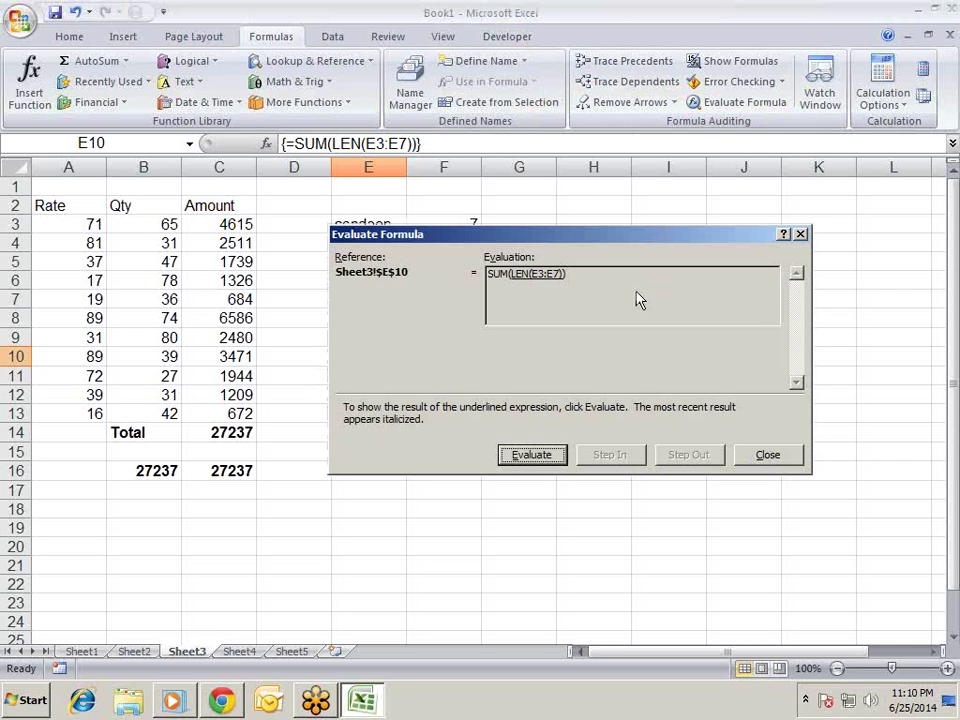
{"action": "left_click", "coordinate": [550, 456]}
{"action": "left_click_drag", "start_coordinate": [598, 253], "coordinate": [549, 380]}
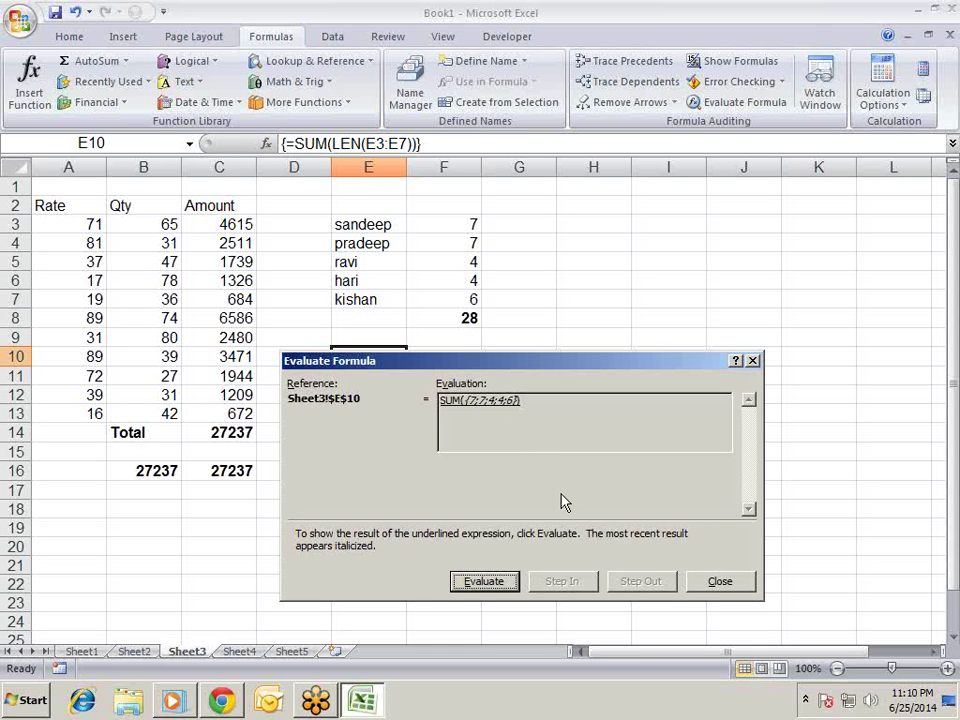
{"action": "left_click", "coordinate": [722, 582]}
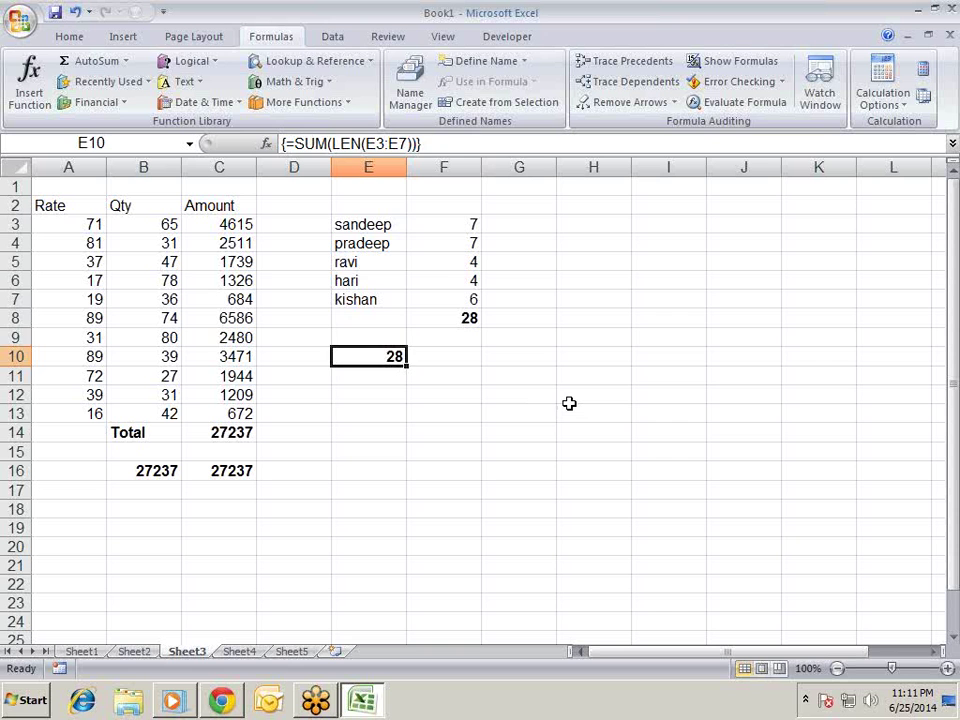
{"action": "key", "text": "Up"}
{"action": "key", "text": "Up"}
{"action": "key", "text": "Up"}
{"action": "key", "text": "Up"}
{"action": "key", "text": "Up"}
{"action": "key", "text": "Up"}
{"action": "key", "text": "Up"}
{"action": "key", "text": "Right"}
{"action": "key", "text": "Right"}
{"action": "key", "text": "Right"}
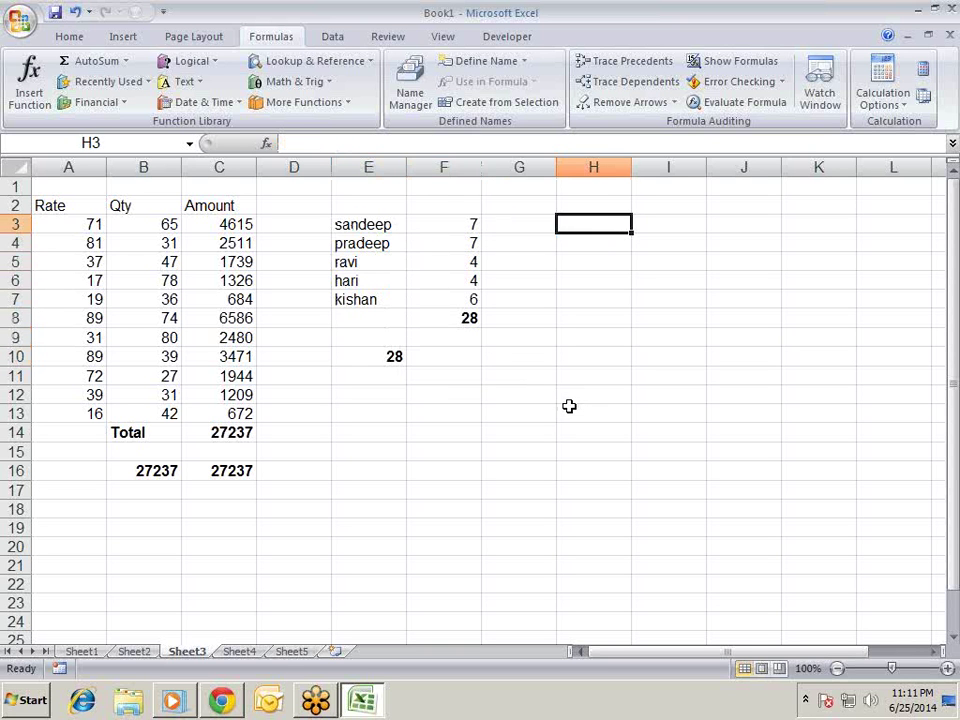
{"action": "key", "text": "Left"}
{"action": "key", "text": "Right"}
{"action": "key", "text": "Left"}
{"action": "key", "text": "Left"}
{"action": "key", "text": "Left"}
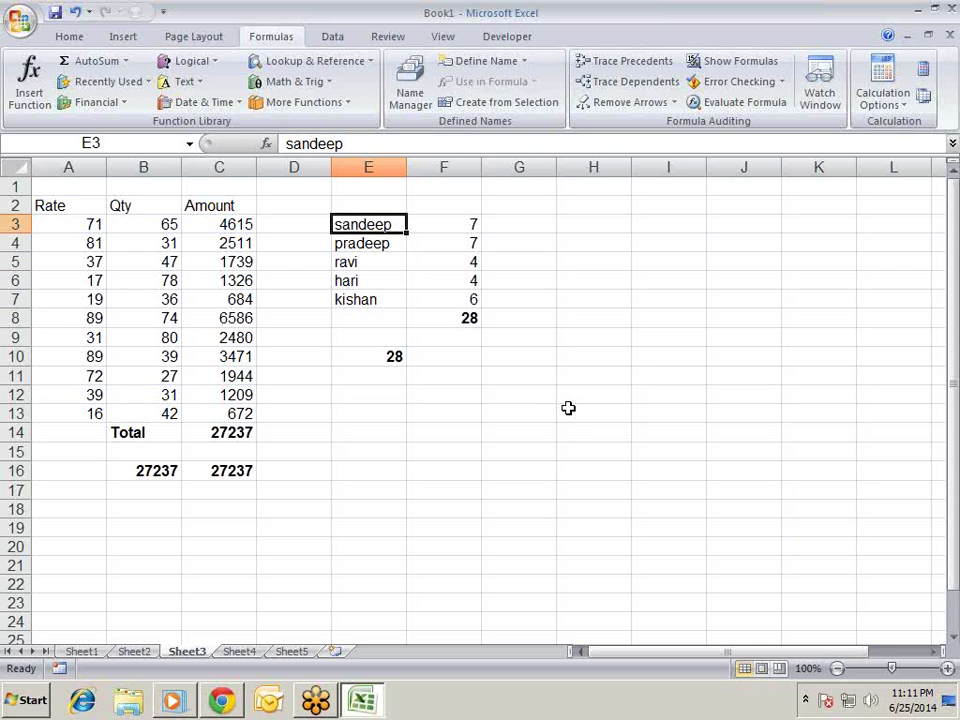
{"action": "key", "text": "Down"}
{"action": "key", "text": "Down"}
{"action": "key", "text": "Down"}
{"action": "key", "text": "Down"}
{"action": "key", "text": "Up"}
{"action": "key", "text": "Up"}
{"action": "key", "text": "Up"}
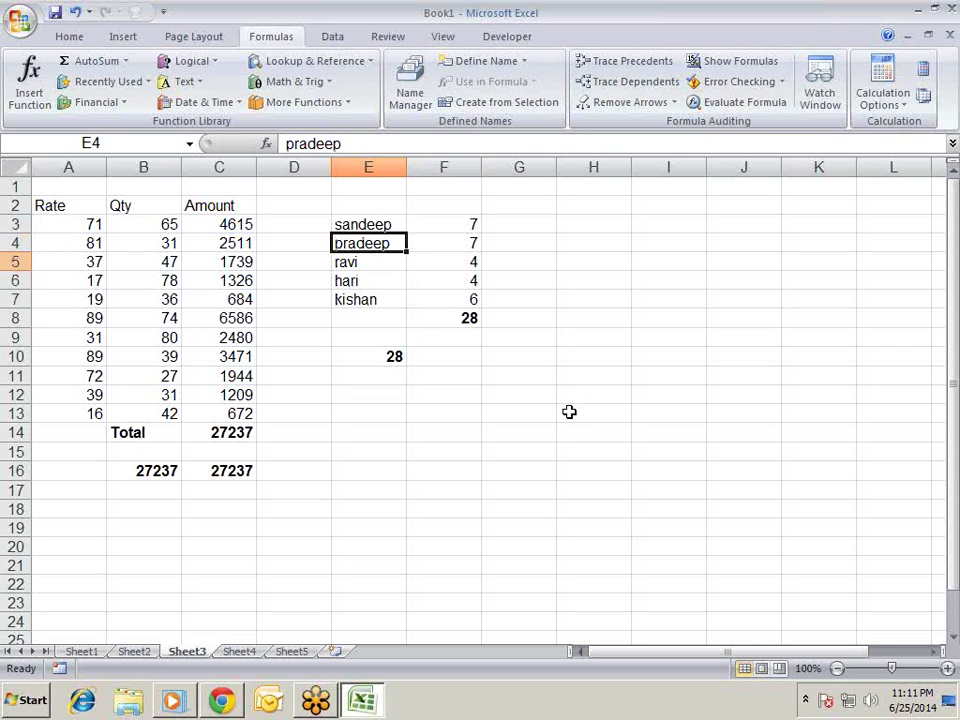
{"action": "key", "text": "Up"}
{"action": "key", "text": "Down"}
{"action": "key", "text": "F2"}
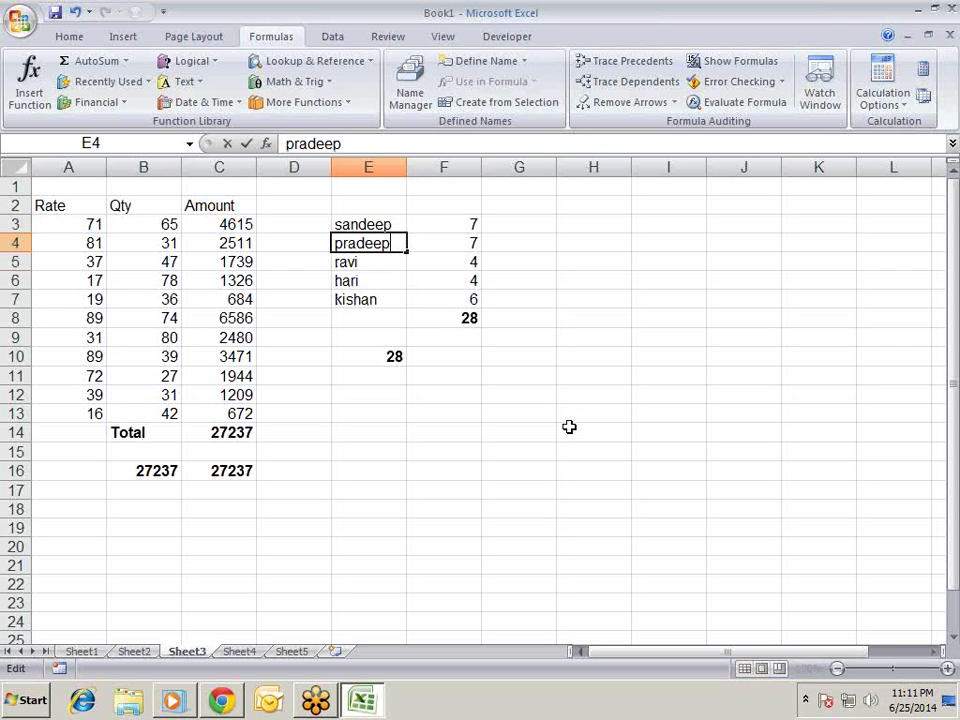
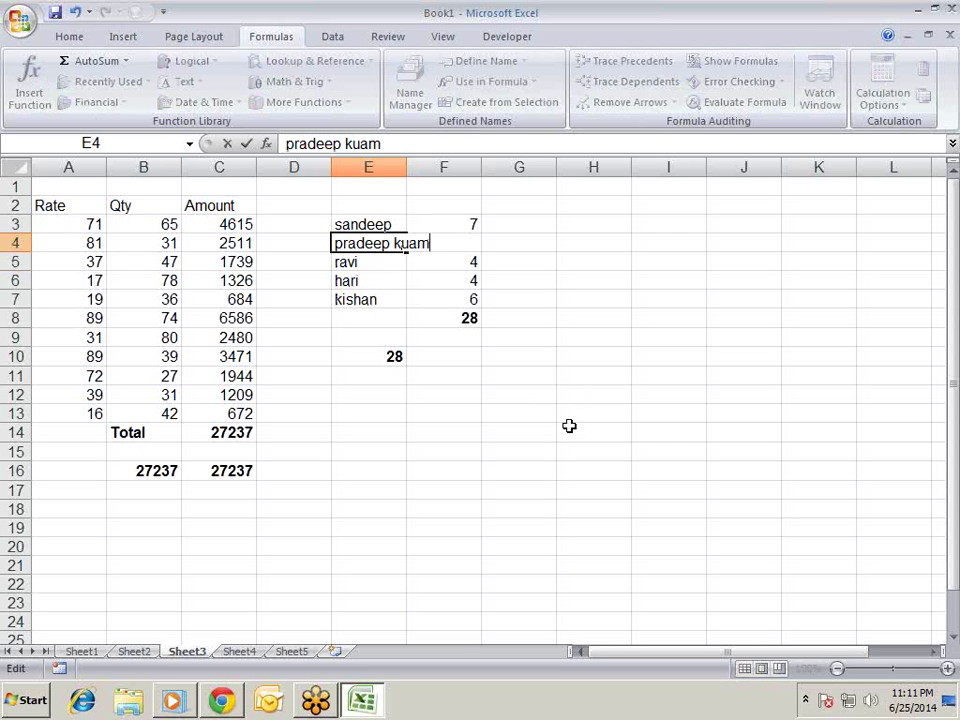
{"action": "key", "text": "Return"}
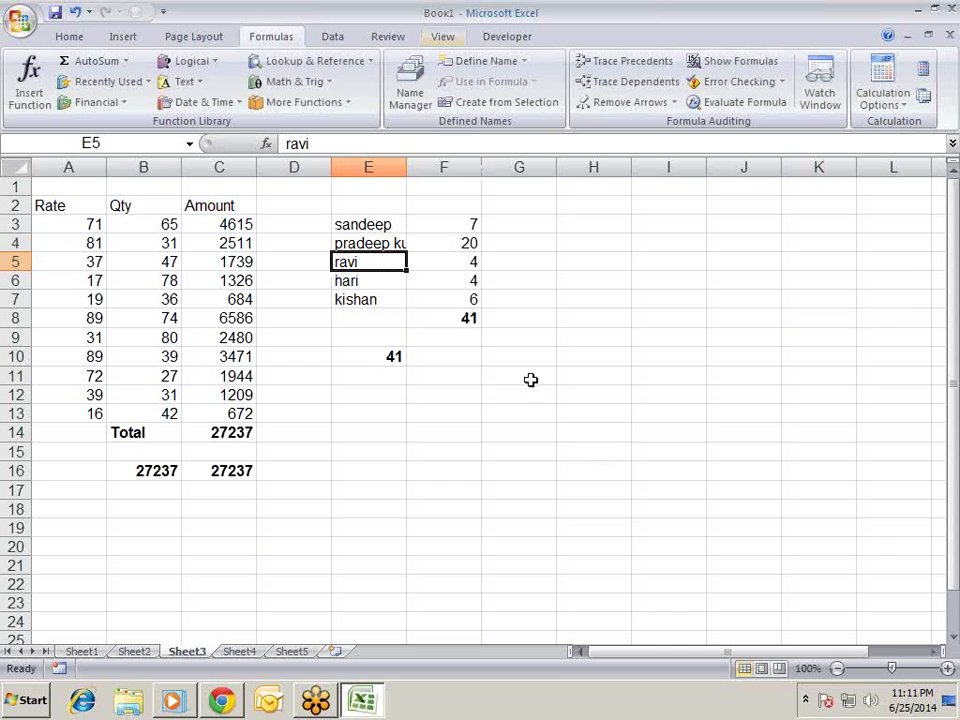
- AutoFit the names column, delete the trailing space, and check the length 19 and total 40
{"action": "double_click", "coordinate": [405, 165]}
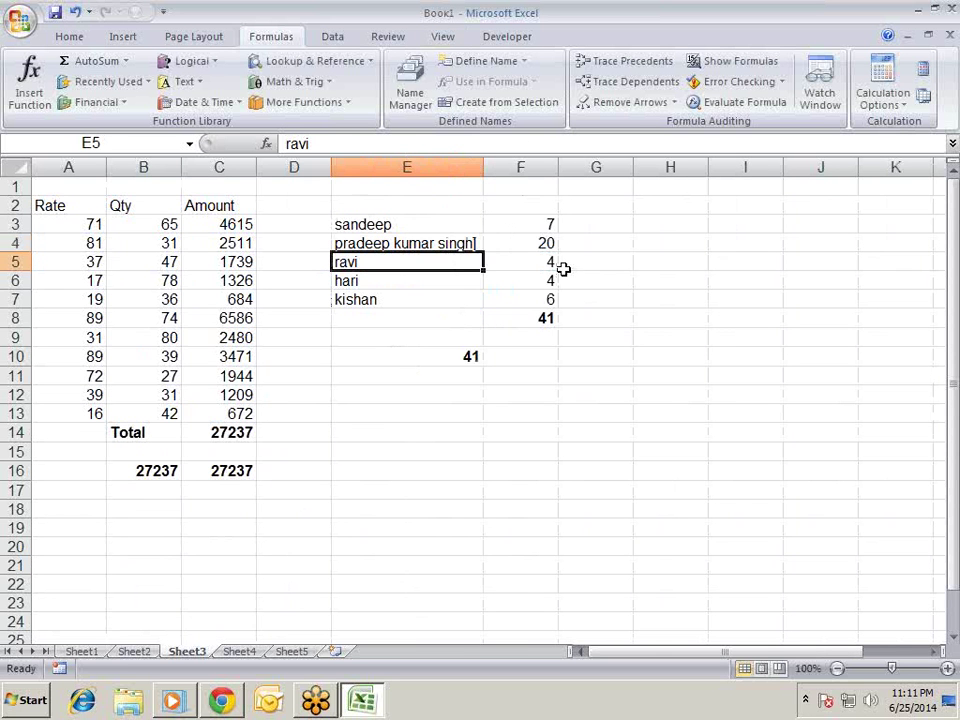
{"action": "key", "text": "Up"}
{"action": "key", "text": "F2"}
{"action": "key", "text": "BackSpace"}
{"action": "key", "text": "Return"}
{"action": "key", "text": "Up"}
{"action": "key", "text": "Right"}
{"action": "key", "text": "Right"}
{"action": "key", "text": "Left"}
{"action": "key", "text": "Down"}
{"action": "key", "text": "Down"}
{"action": "key", "text": "Down"}
{"action": "key", "text": "Down"}
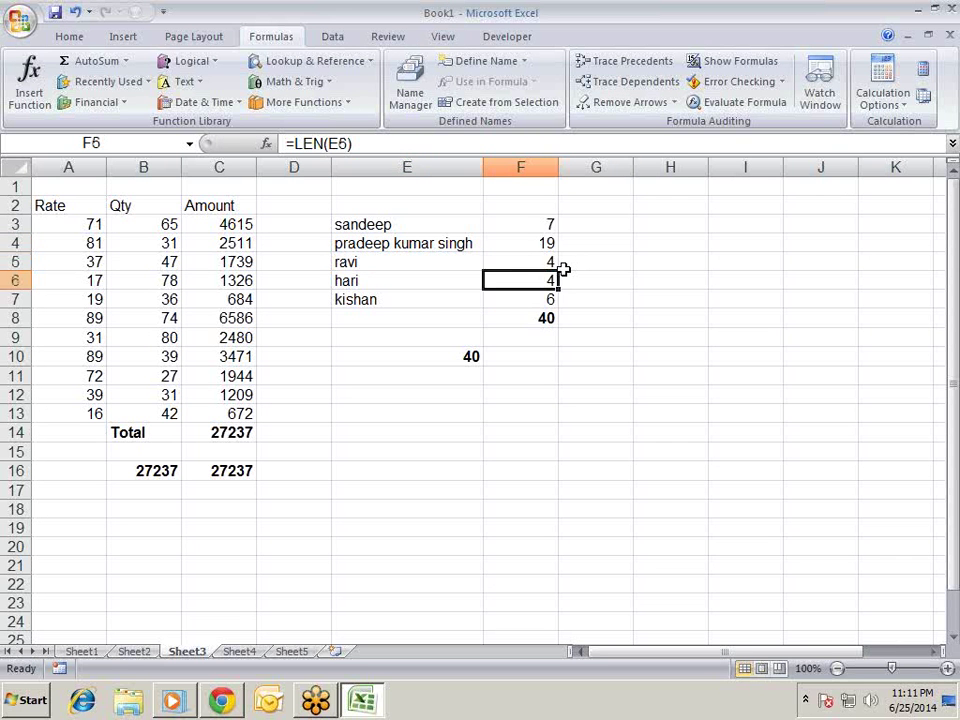
{"action": "key", "text": "Up"}
{"action": "key", "text": "Up"}
{"action": "key", "text": "Up"}
{"action": "key", "text": "Up"}
{"action": "key", "text": "Up"}
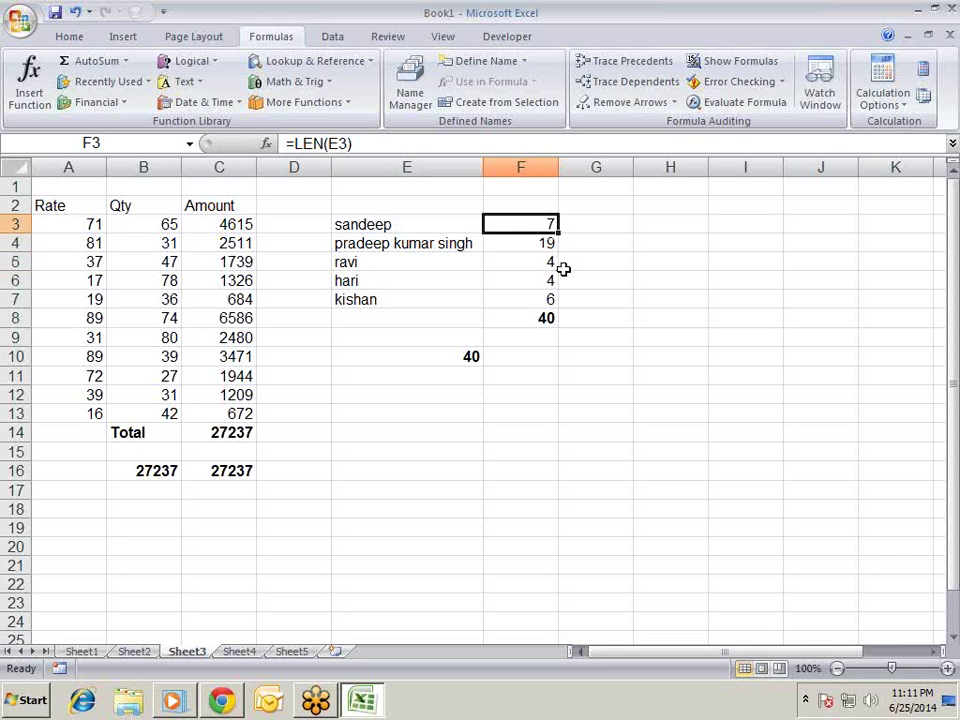
{"action": "key", "text": "Down"}
{"action": "key", "text": "Down"}
{"action": "key", "text": "Down"}
{"action": "key", "text": "Down"}
{"action": "key", "text": "Down"}
{"action": "key", "text": "Down"}
{"action": "key", "text": "Up"}
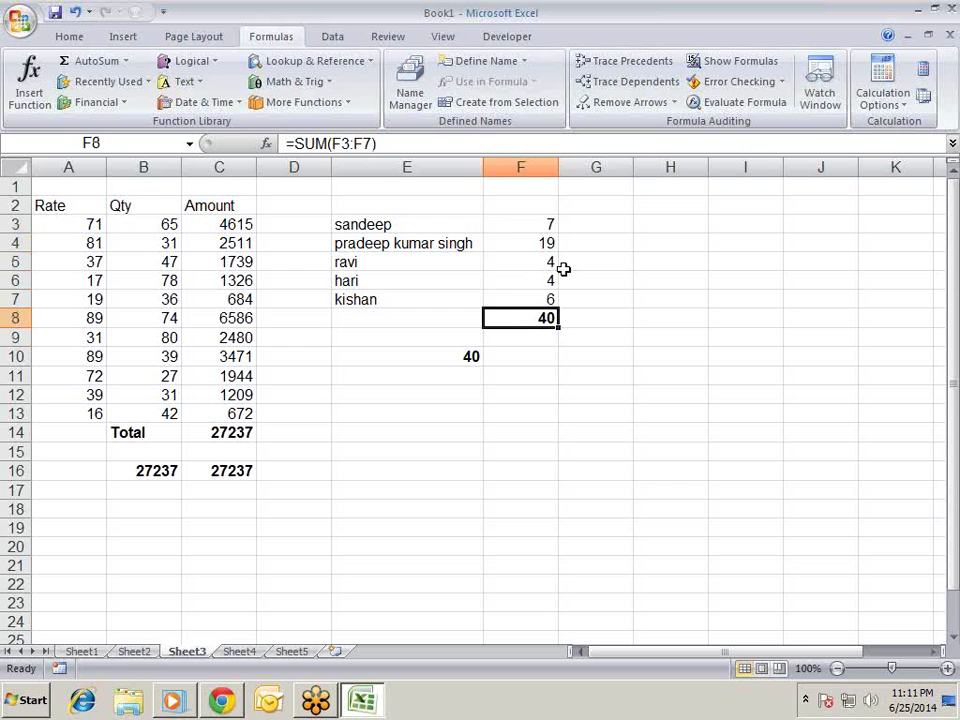
- Replace SUM with MAX in F8 so =MAX(F3:F7) returns 19
{"action": "key", "text": "F2"}
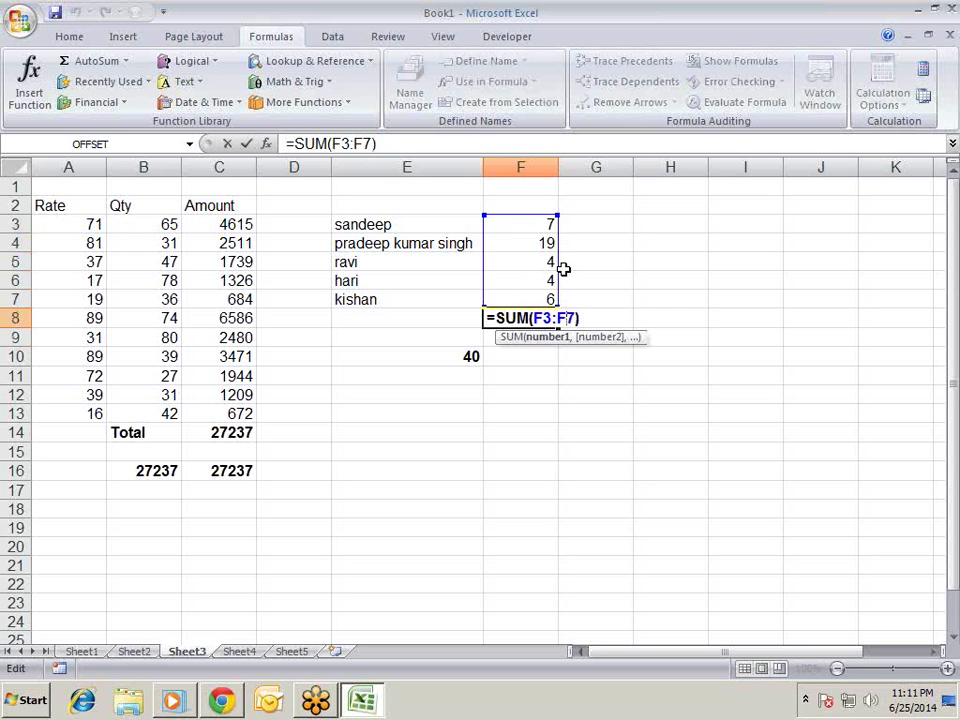
{"action": "key", "text": "Left"}
{"action": "key", "text": "Left"}
{"action": "key", "text": "Left"}
{"action": "key", "text": "Left"}
{"action": "key", "text": "BackSpace"}
{"action": "key", "text": "BackSpace"}
{"action": "key", "text": "BackSpace"}
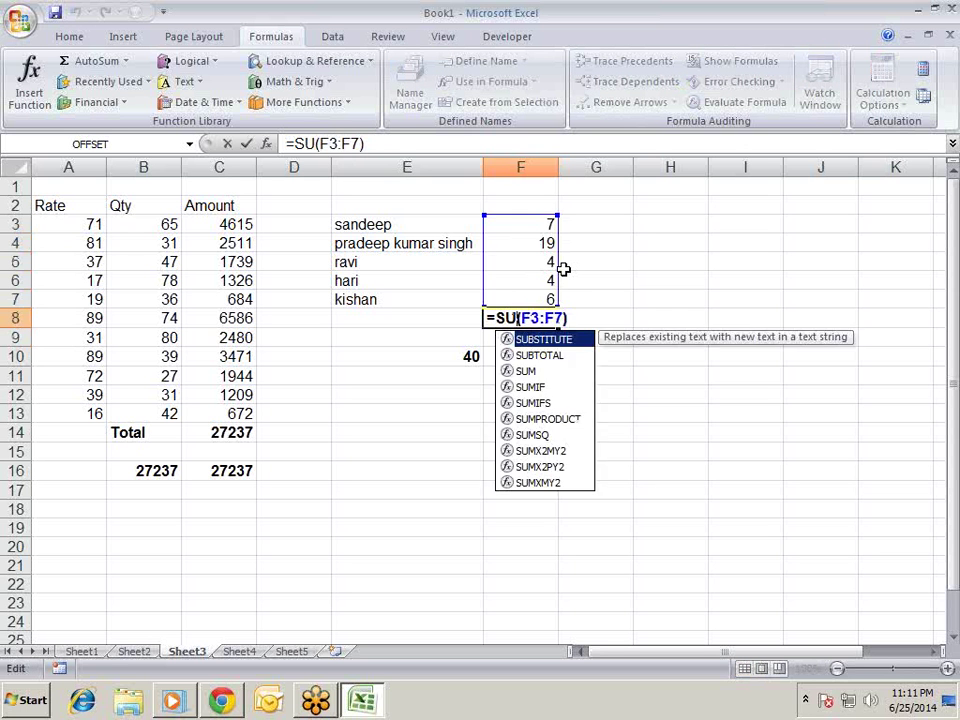
{"action": "type", "text": "MAX"}
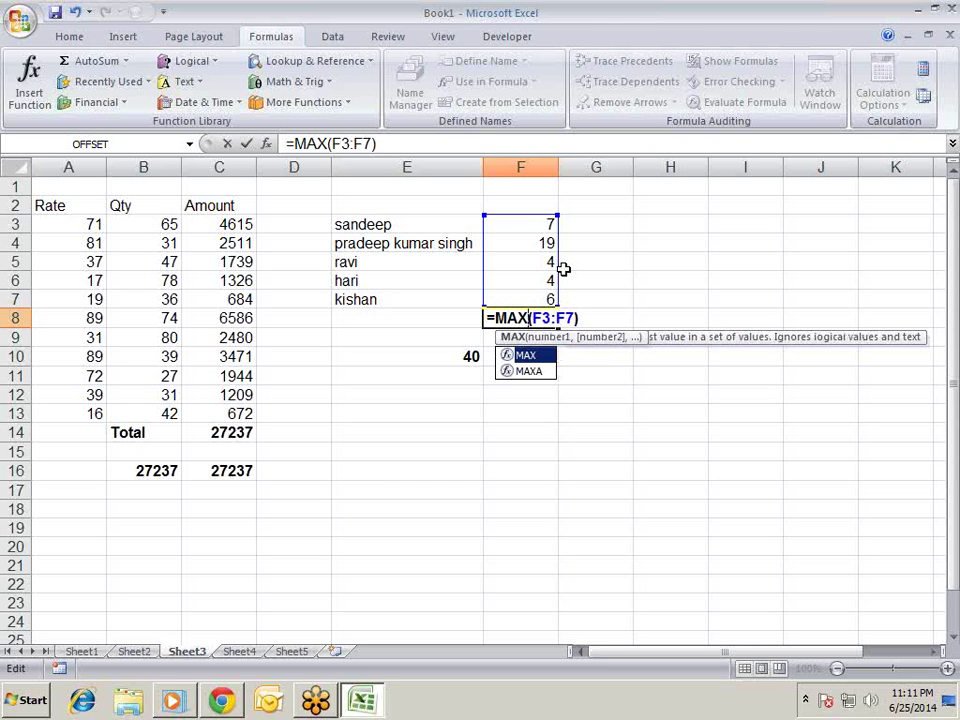
{"action": "key", "text": "Return"}
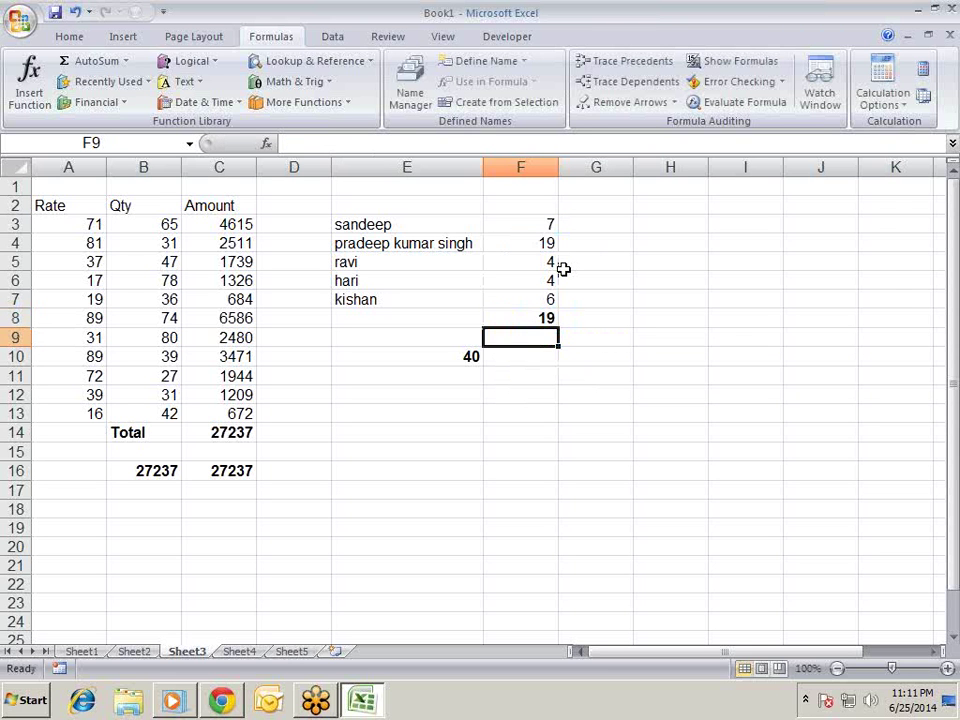
{"action": "key", "text": "Up"}
{"action": "key", "text": "Up"}
{"action": "key", "text": "Down"}
- Start a MATCH formula in G8 using the maximum length F8 as lookup value
{"action": "key", "text": "Right"}
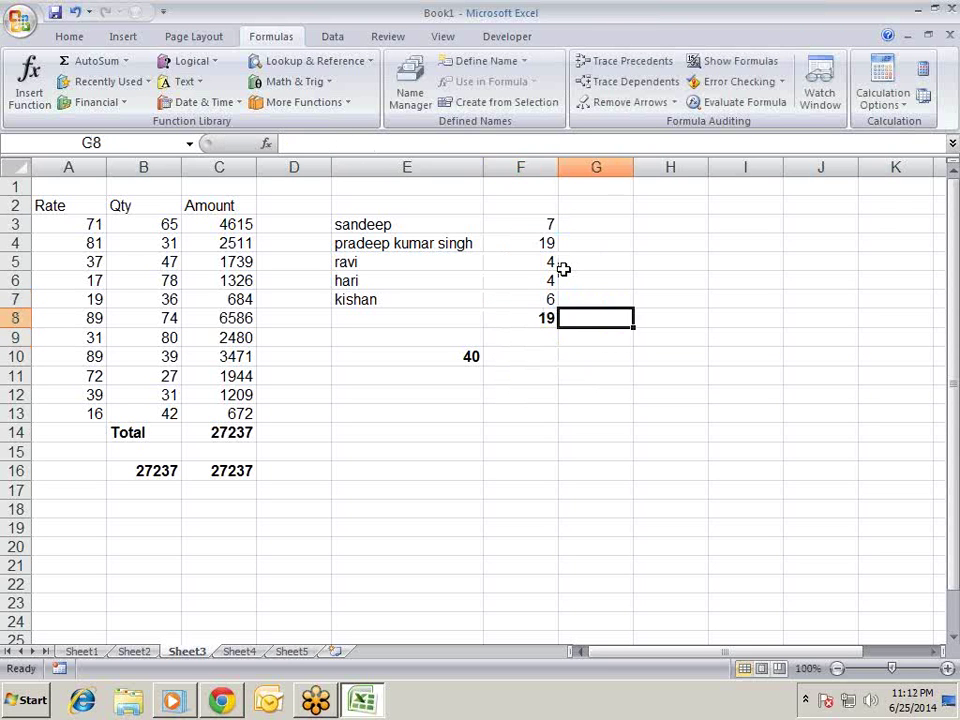
{"action": "key", "text": "Right"}
{"action": "key", "text": "Up"}
{"action": "key", "text": "Left"}
{"action": "key", "text": "Down"}
{"action": "type", "text": "=ind"}
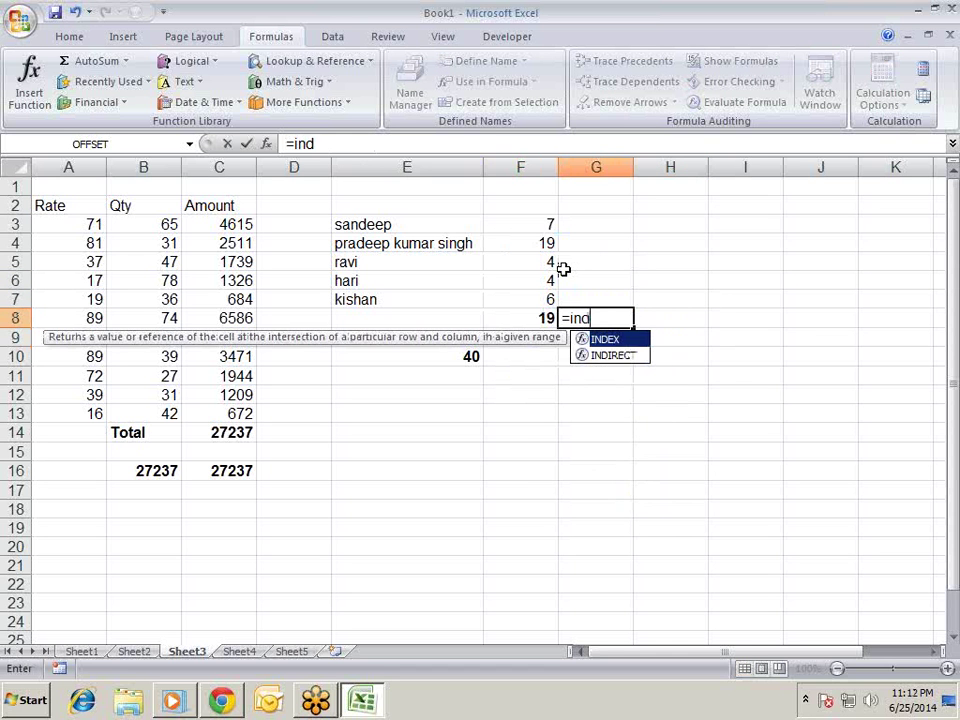
{"action": "key", "text": "Tab"}
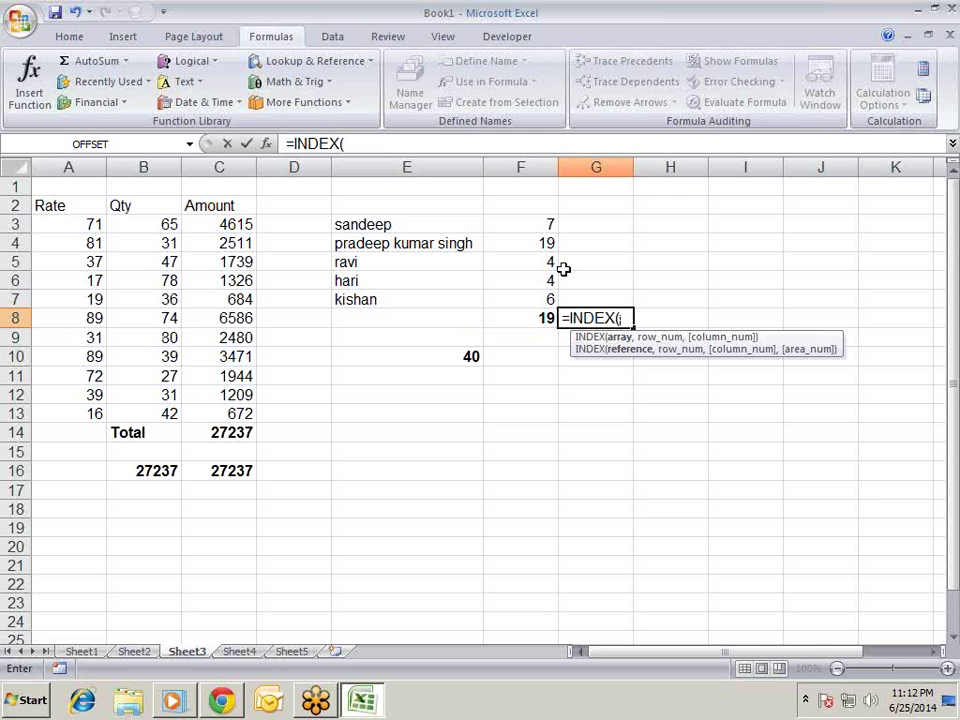
{"action": "key", "text": "BackSpace"}
{"action": "key", "text": "BackSpace"}
{"action": "key", "text": "BackSpace"}
{"action": "key", "text": "BackSpace"}
{"action": "key", "text": "BackSpace"}
{"action": "key", "text": "BackSpace"}
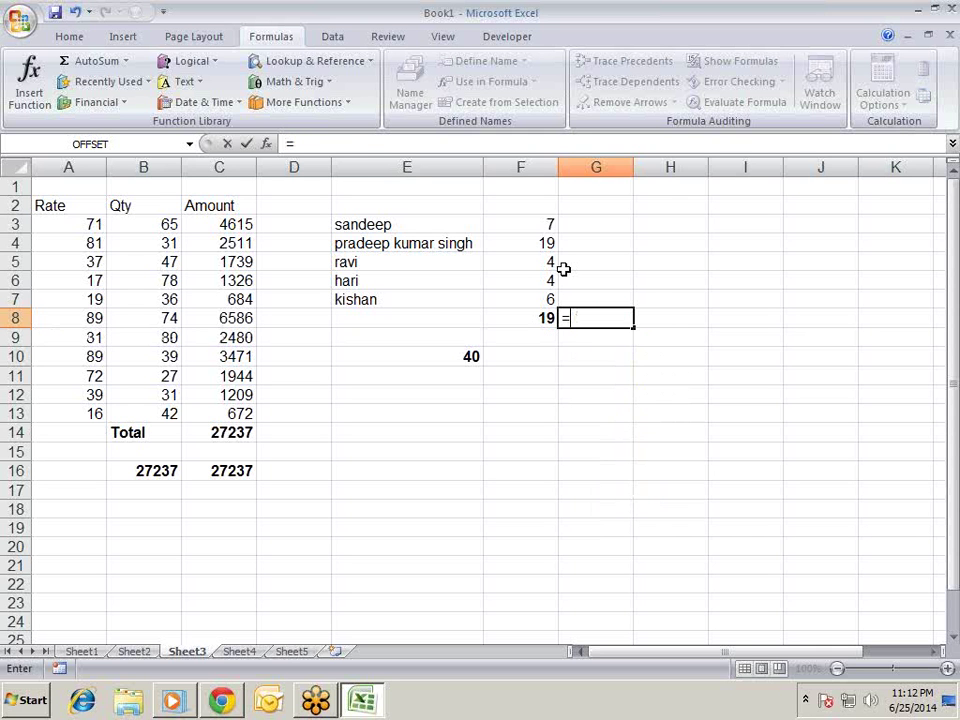
{"action": "type", "text": "ma"}
{"action": "key", "text": "Tab"}
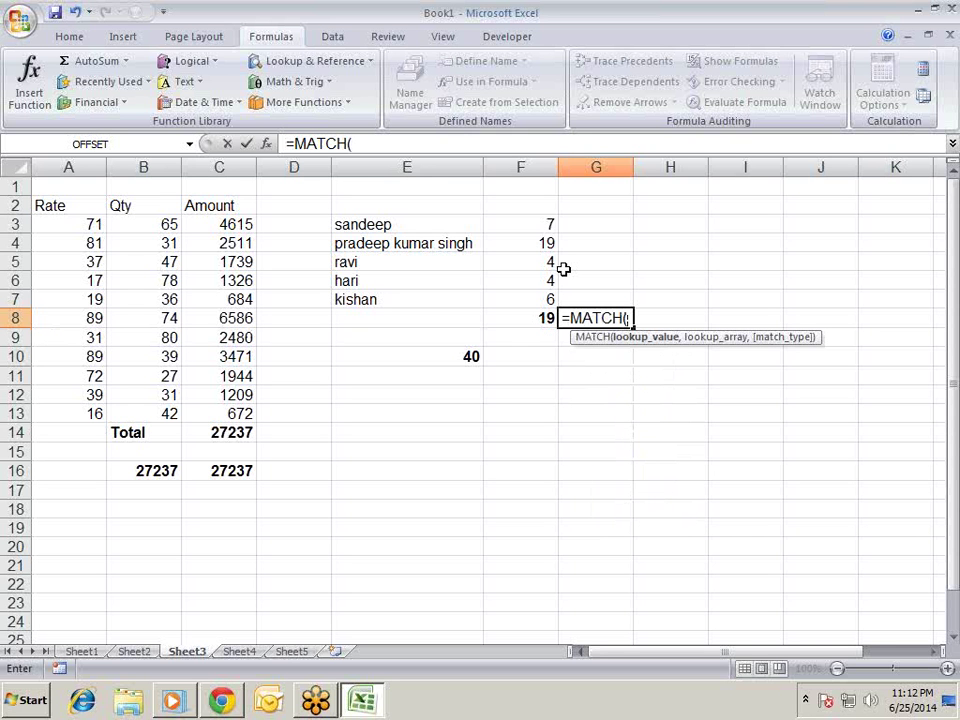
{"action": "key", "text": "Left"}
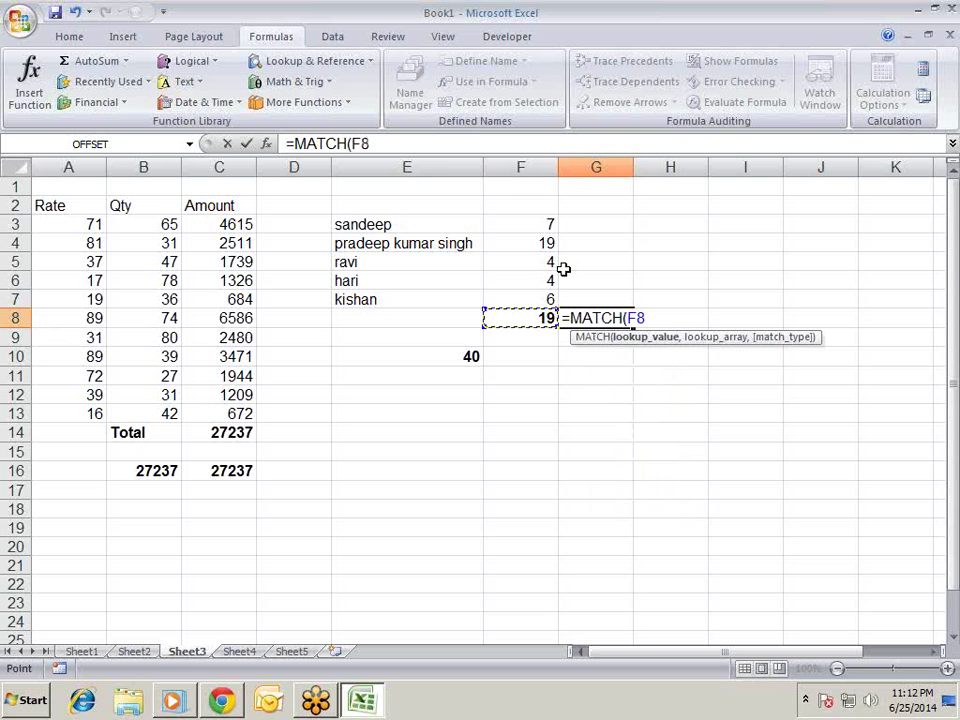
{"action": "type", "text": ","}
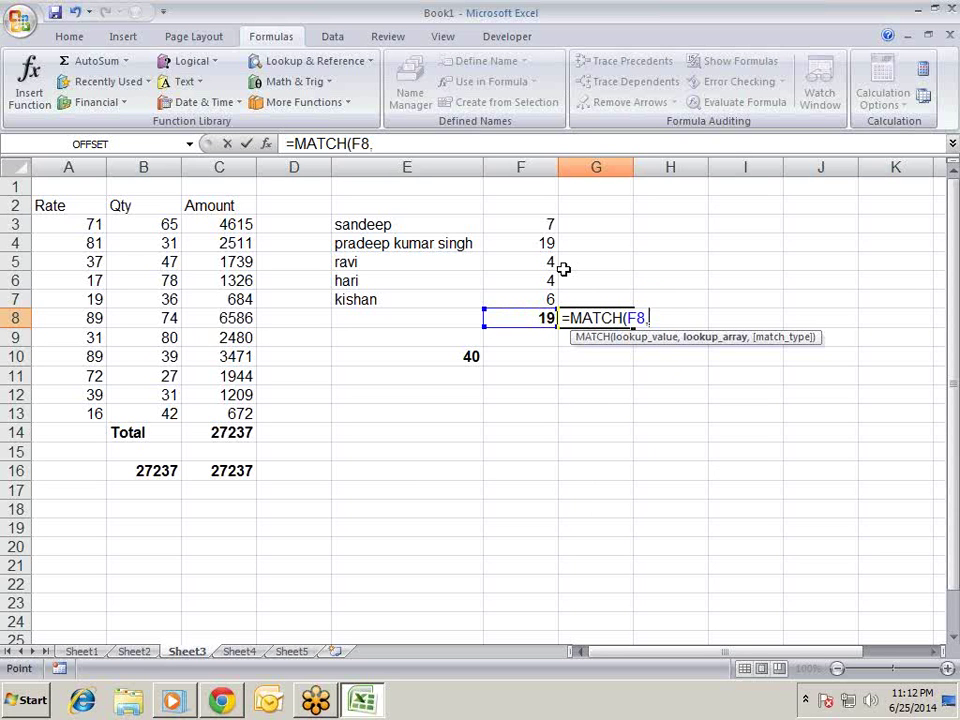
- Finish G8 as =MATCH(F8,F3:F7,0), returning position 2
{"action": "key", "text": "Up"}
{"action": "key", "text": "Up"}
{"action": "key", "text": "Up"}
{"action": "key", "text": "Up"}
{"action": "key", "text": "Up"}
{"action": "key", "text": "Left"}
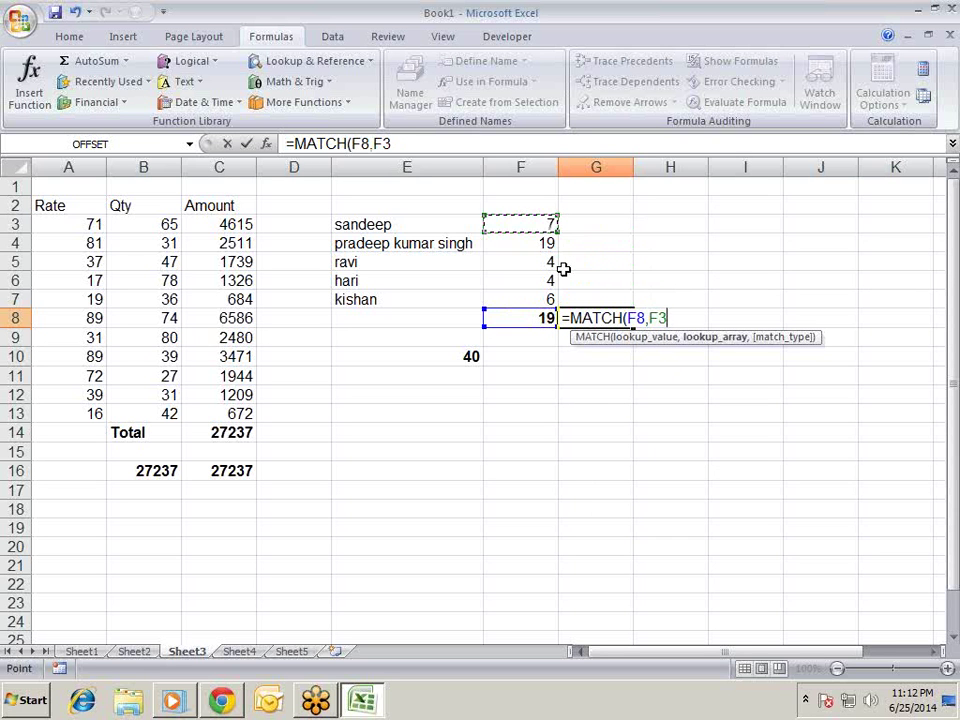
{"action": "key", "text": "shift+Down"}
{"action": "key", "text": "shift+Down"}
{"action": "key", "text": "shift+Down"}
{"action": "key", "text": "shift+Down"}
{"action": "key", "text": "shift+Down"}
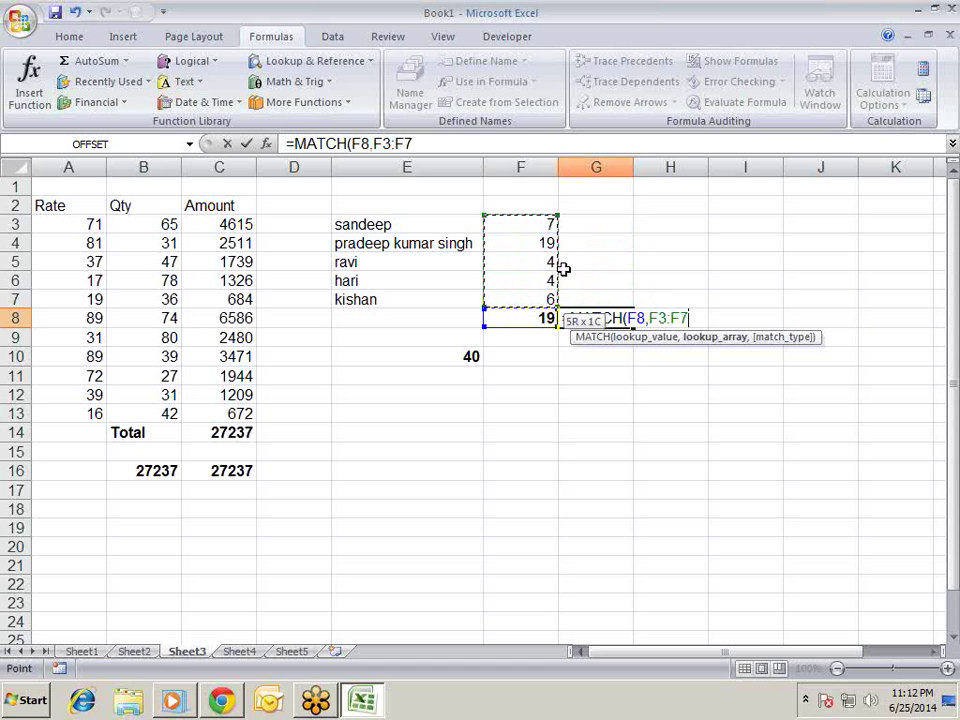
{"action": "type", "text": ","}
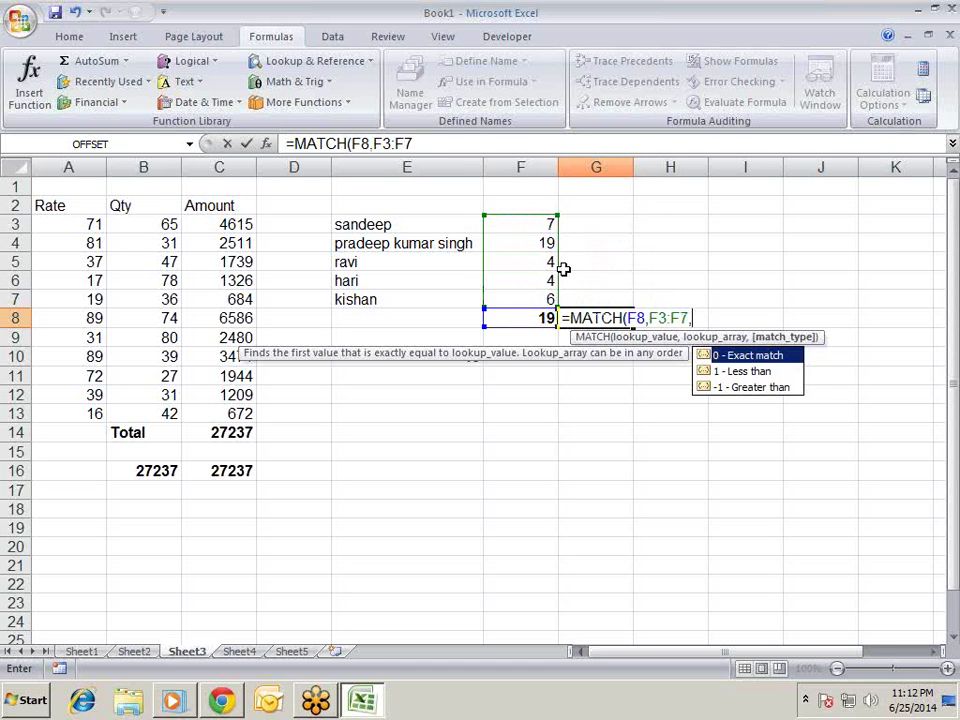
{"action": "type", "text": "0)"}
{"action": "key", "text": "Return"}
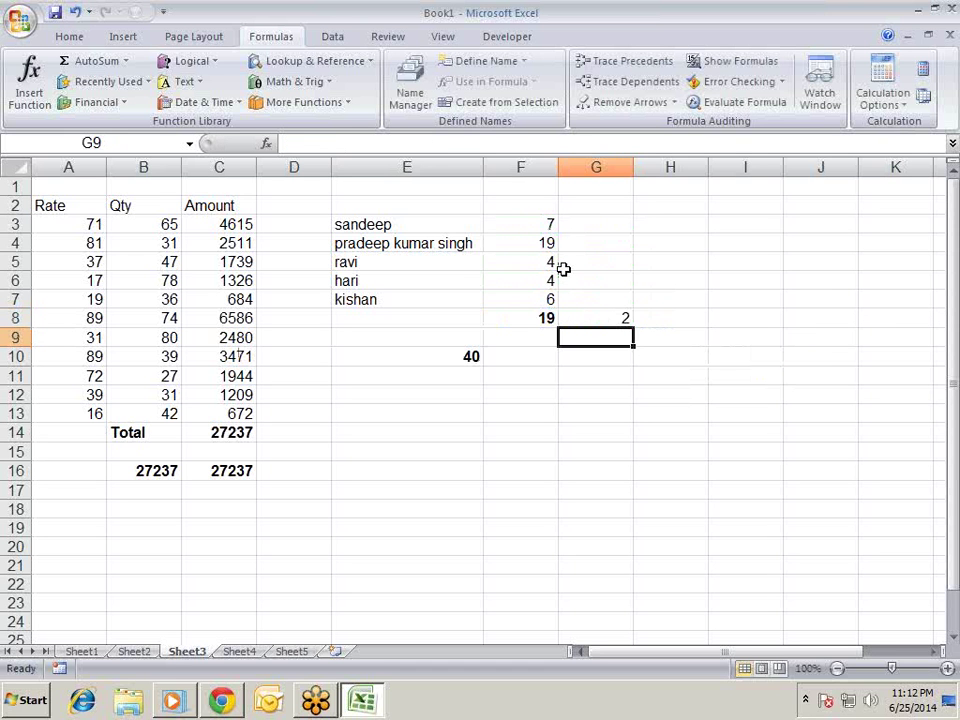
{"action": "key", "text": "Up"}
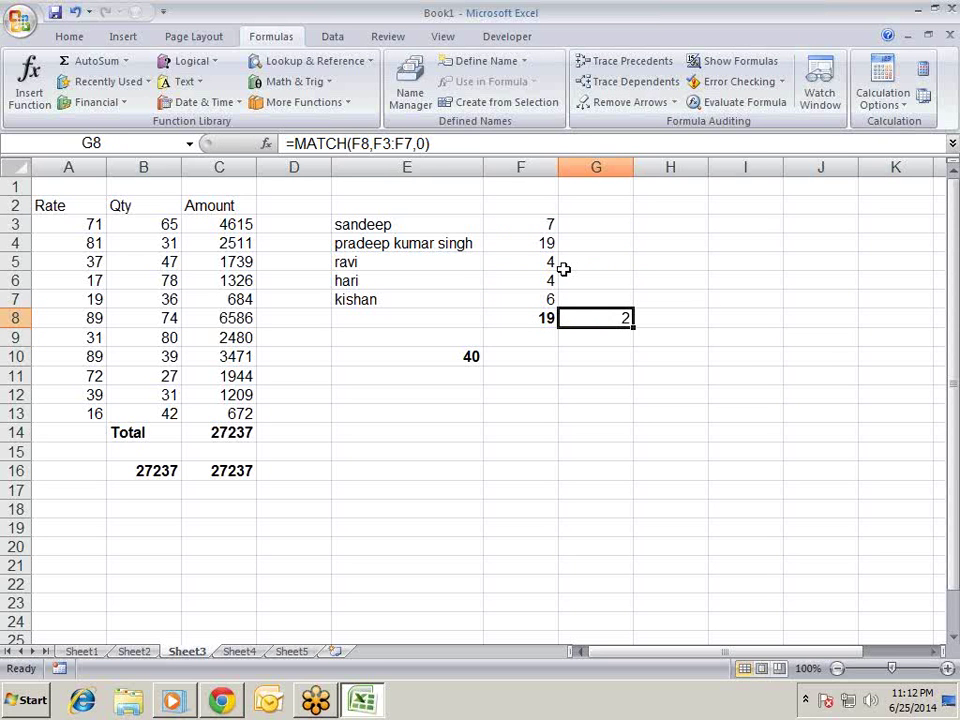
{"action": "key", "text": "Right"}
{"action": "type", "text": "=ind"}
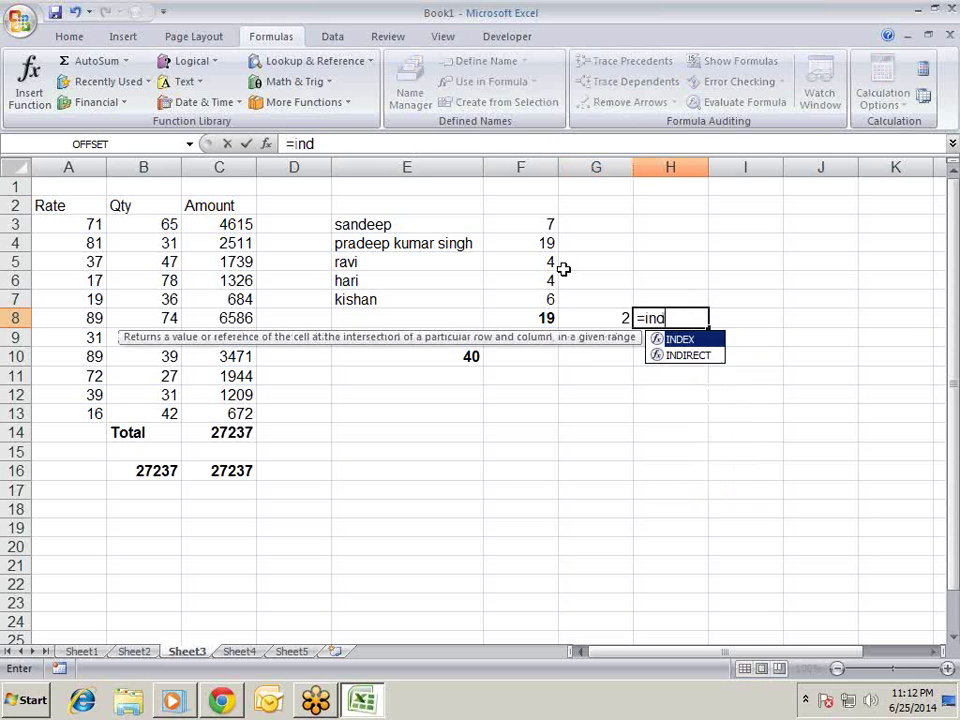
{"action": "key", "text": "Tab"}
{"action": "key", "text": "Left"}
{"action": "key", "text": "Left"}
{"action": "key", "text": "Left"}
{"action": "key", "text": "Up"}
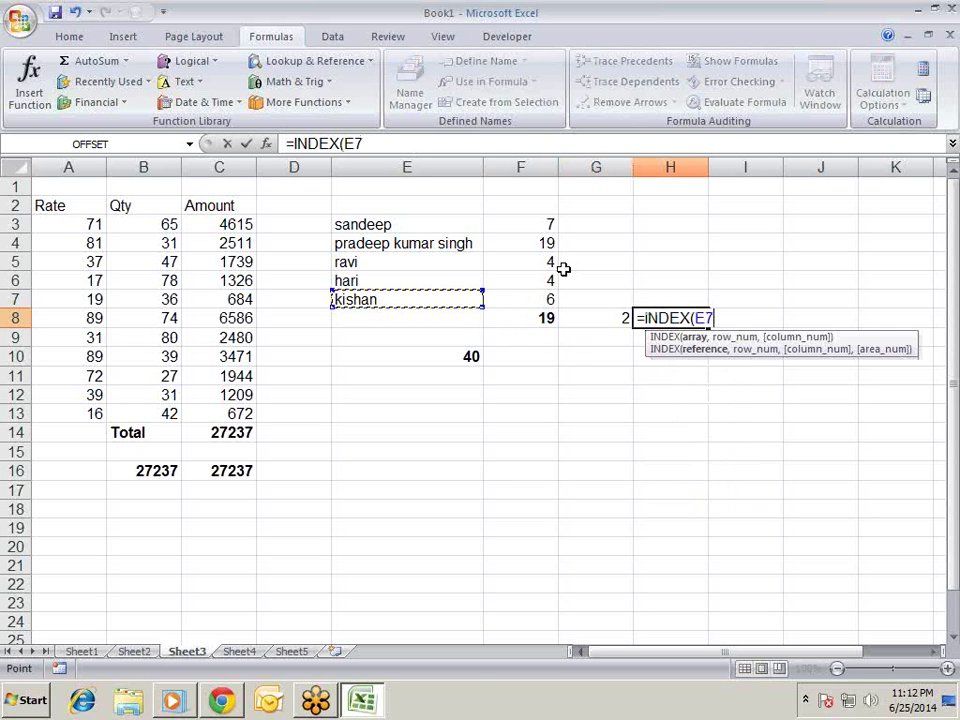
{"action": "key", "text": "shift+Up"}
{"action": "key", "text": "shift+Up"}
{"action": "key", "text": "shift+Up"}
{"action": "key", "text": "shift+Up"}
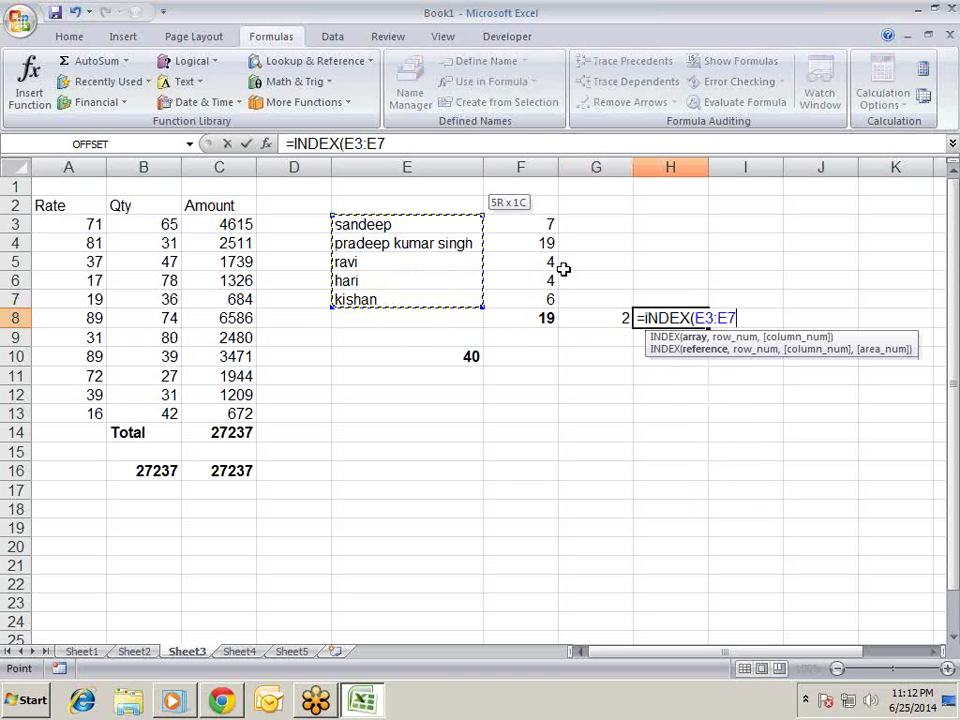
{"action": "type", "text": ","}
{"action": "key", "text": "Left"}
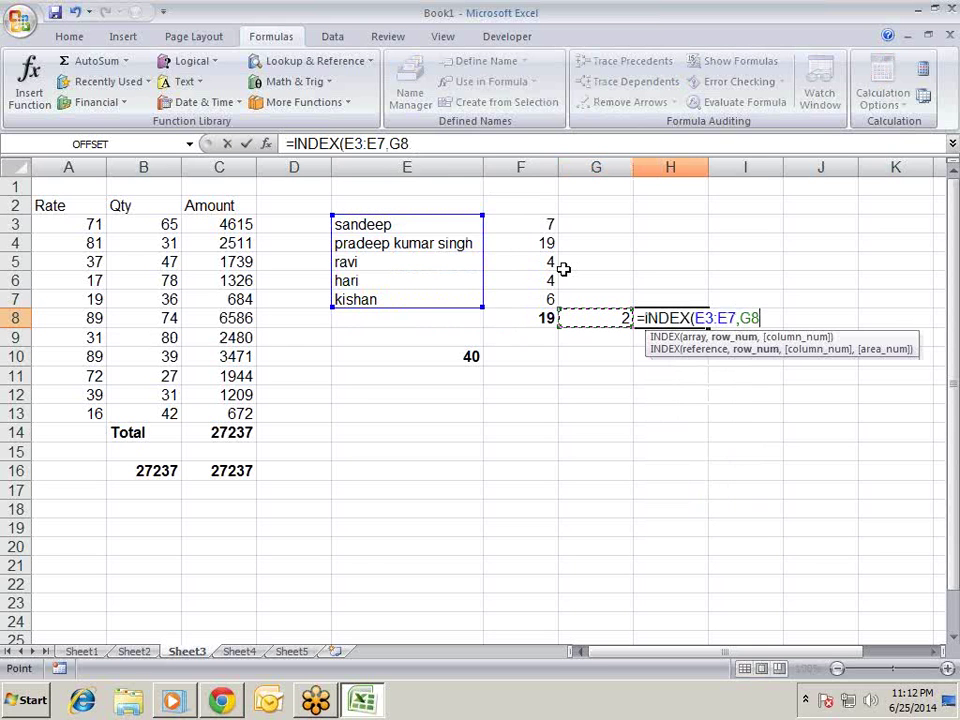
{"action": "type", "text": ")"}
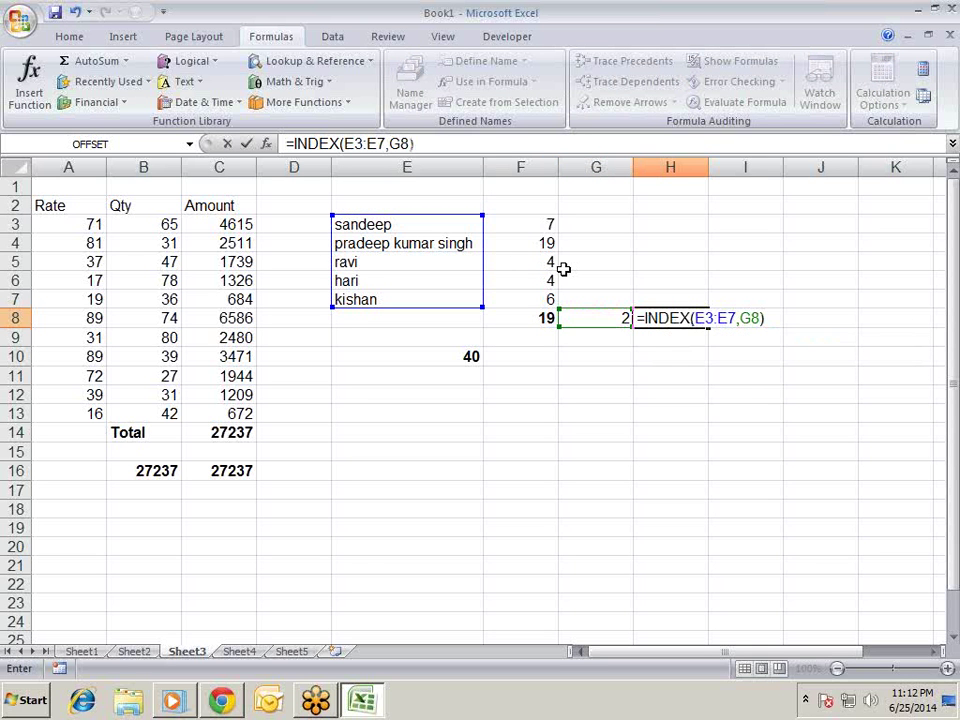
{"action": "key", "text": "Return"}
{"action": "key", "text": "Up"}
{"action": "key", "text": "Up"}
{"action": "key", "text": "Up"}
{"action": "key", "text": "Up"}
{"action": "key", "text": "Up"}
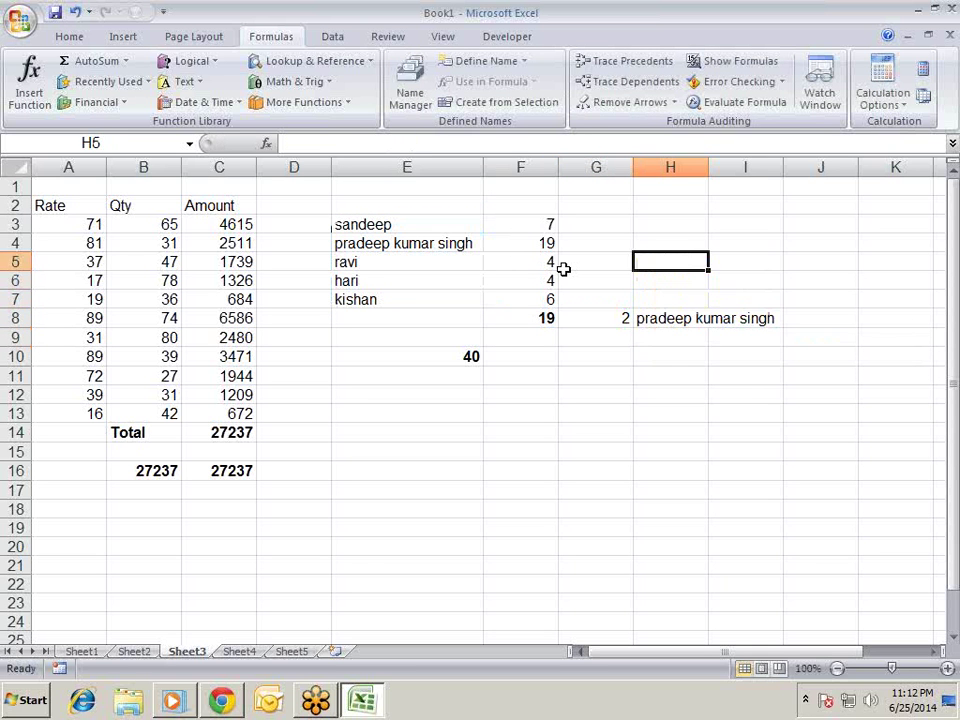
{"action": "key", "text": "Left"}
{"action": "key", "text": "Left"}
{"action": "key", "text": "Left"}
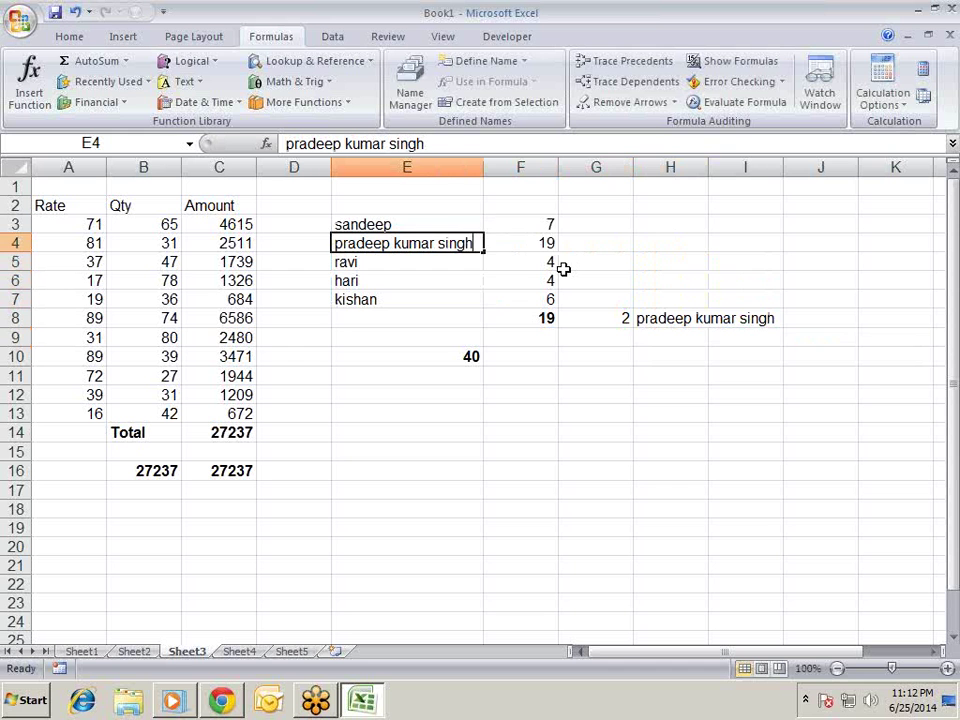
{"action": "key", "text": "F2"}
{"action": "key", "text": "BackSpace"}
{"action": "key", "text": "BackSpace"}
{"action": "key", "text": "BackSpace"}
{"action": "key", "text": "BackSpace"}
{"action": "key", "text": "BackSpace"}
{"action": "key", "text": "BackSpace"}
{"action": "key", "text": "Return"}
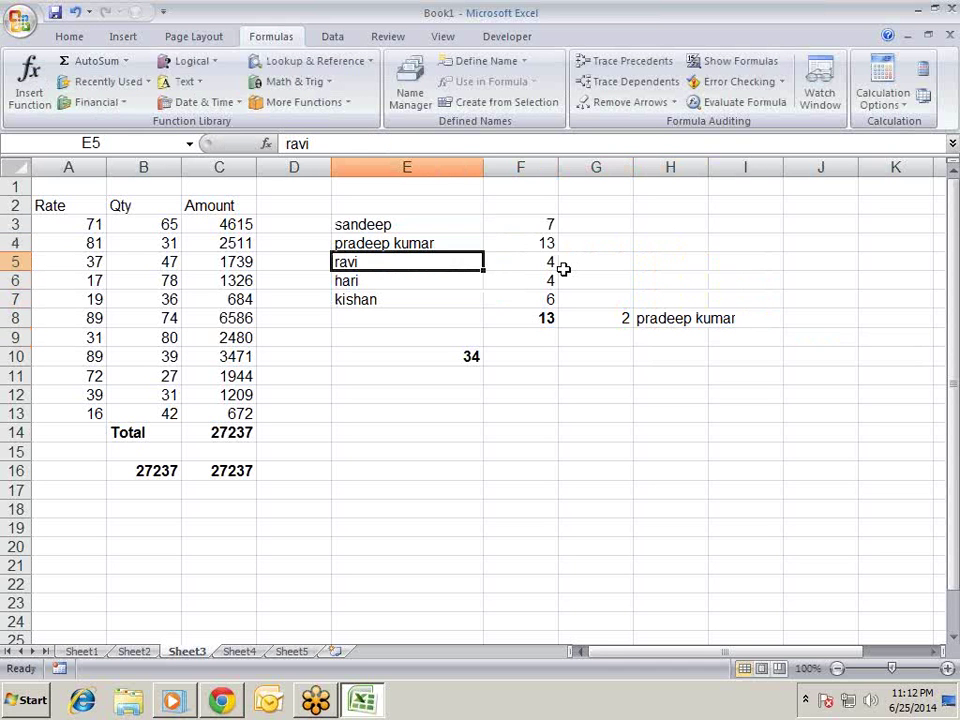
{"action": "key", "text": "Up"}
{"action": "key", "text": "Up"}
{"action": "key", "text": "F2"}
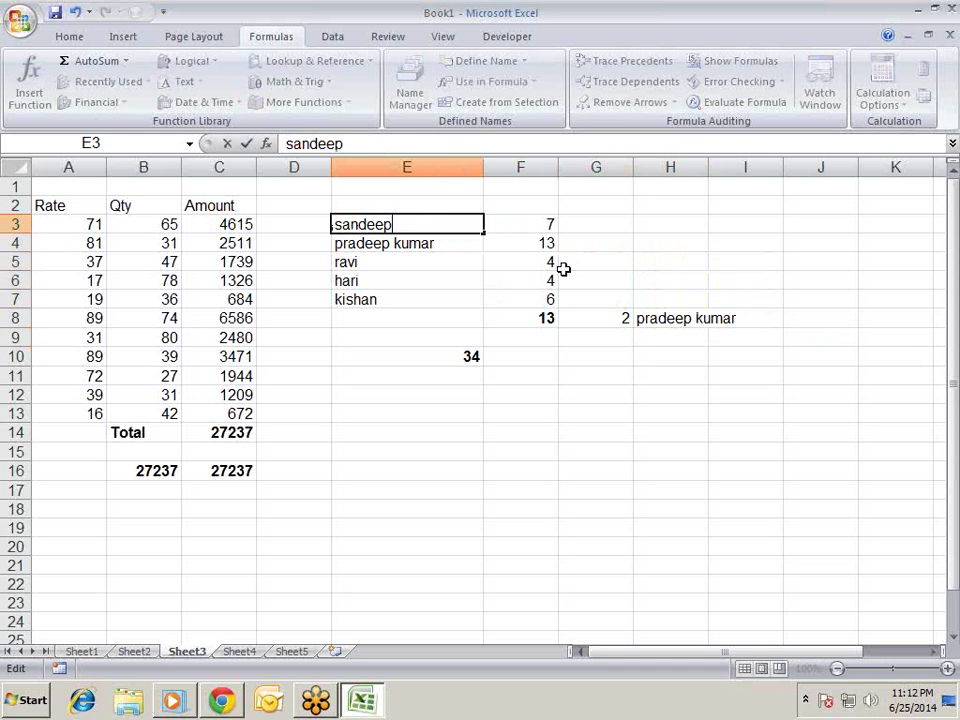
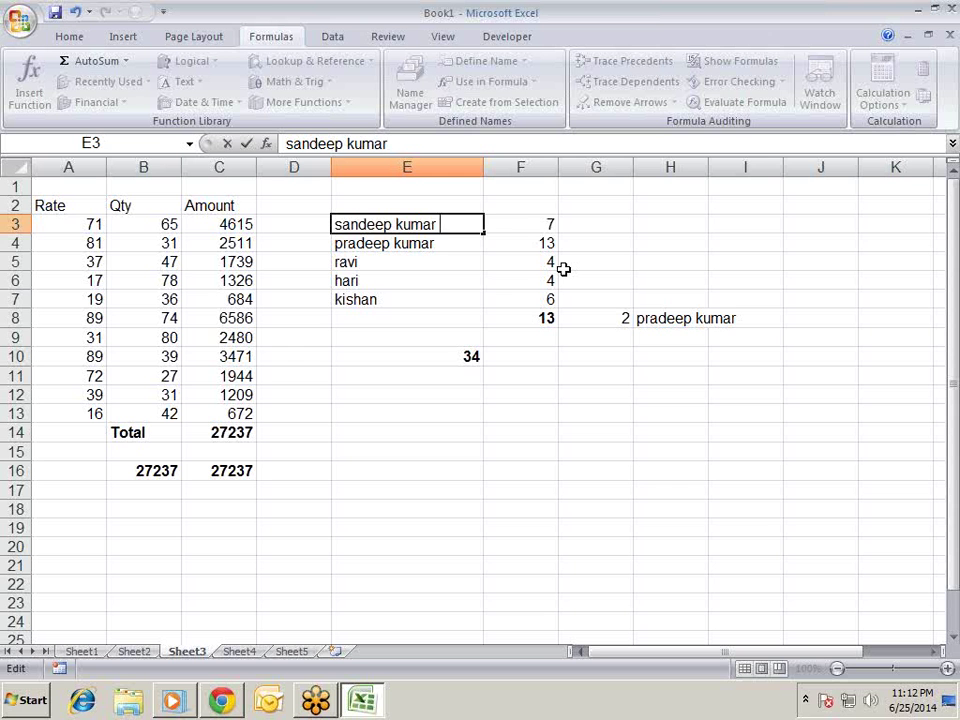
{"action": "key", "text": "Return"}
- Check the updated lengths, G8 position 1, H8 name and the E10 total
{"action": "key", "text": "Down"}
{"action": "key", "text": "Down"}
{"action": "key", "text": "Down"}
{"action": "key", "text": "Down"}
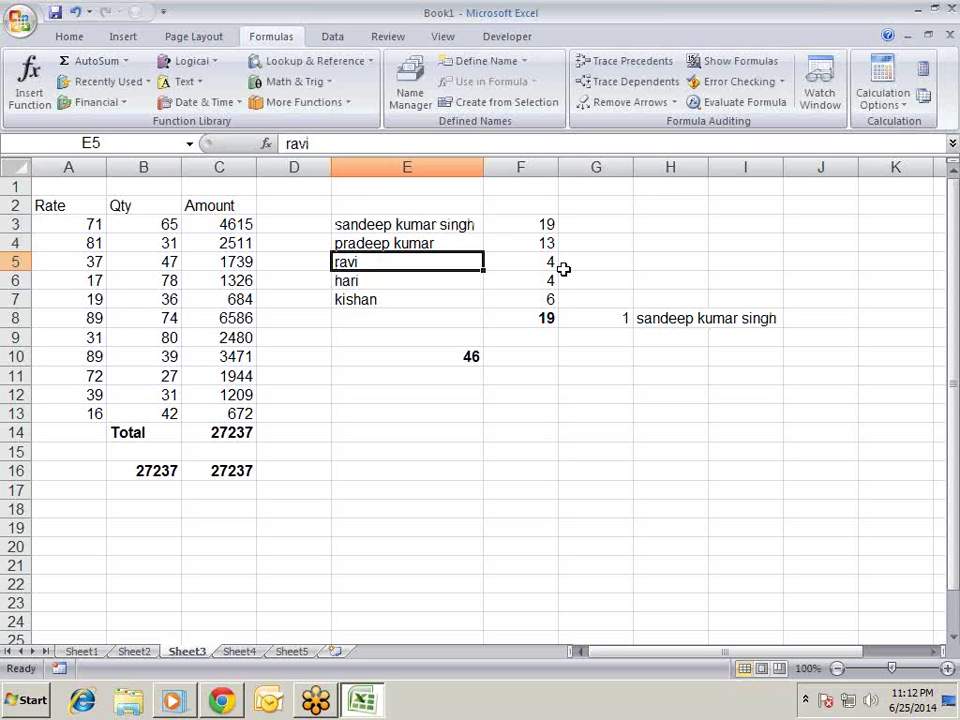
{"action": "key", "text": "Right"}
{"action": "key", "text": "Right"}
{"action": "key", "text": "Right"}
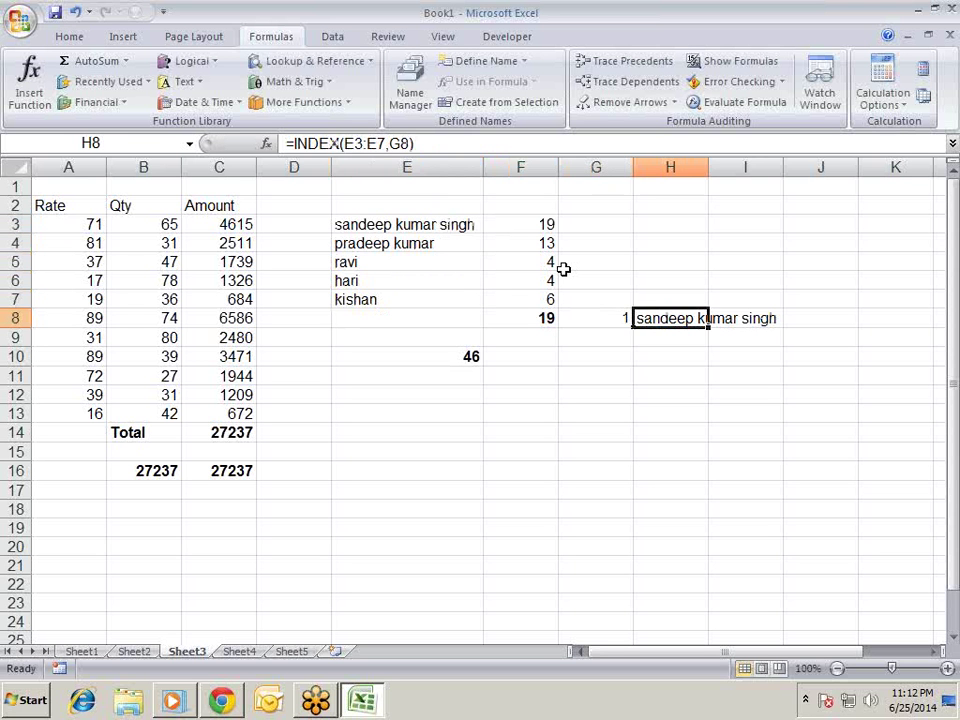
{"action": "key", "text": "Left"}
{"action": "key", "text": "Left"}
{"action": "key", "text": "Up"}
{"action": "key", "text": "Up"}
{"action": "key", "text": "Up"}
{"action": "key", "text": "Up"}
{"action": "key", "text": "Up"}
{"action": "key", "text": "Up"}
{"action": "key", "text": "Up"}
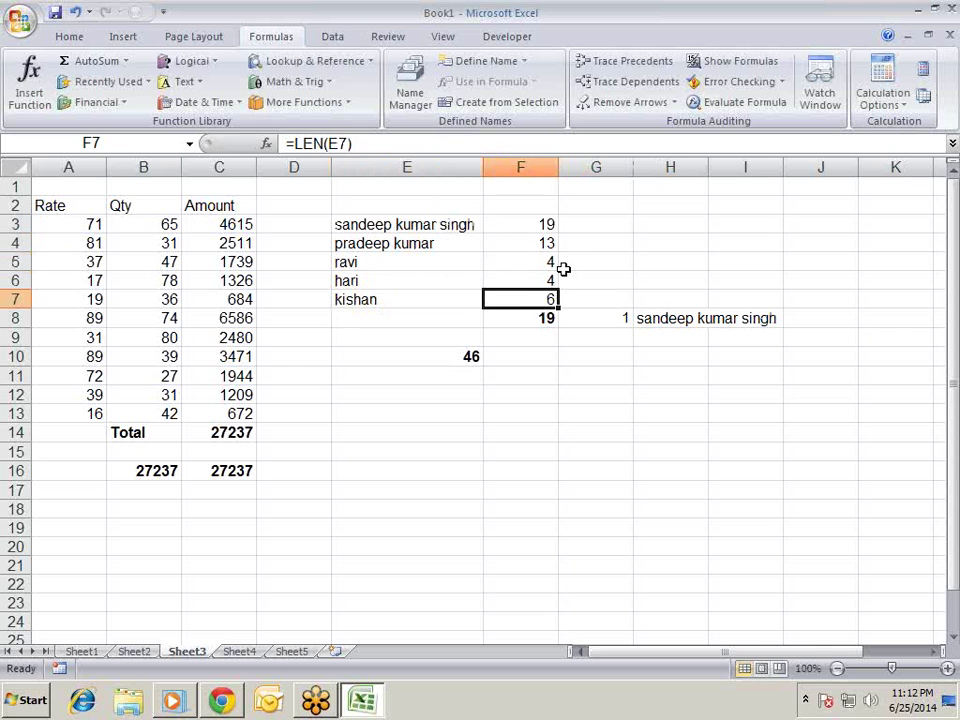
{"action": "key", "text": "Down"}
{"action": "key", "text": "Down"}
{"action": "key", "text": "Down"}
{"action": "key", "text": "Down"}
{"action": "key", "text": "Down"}
{"action": "key", "text": "Down"}
{"action": "key", "text": "Down"}
{"action": "key", "text": "Down"}
{"action": "key", "text": "Down"}
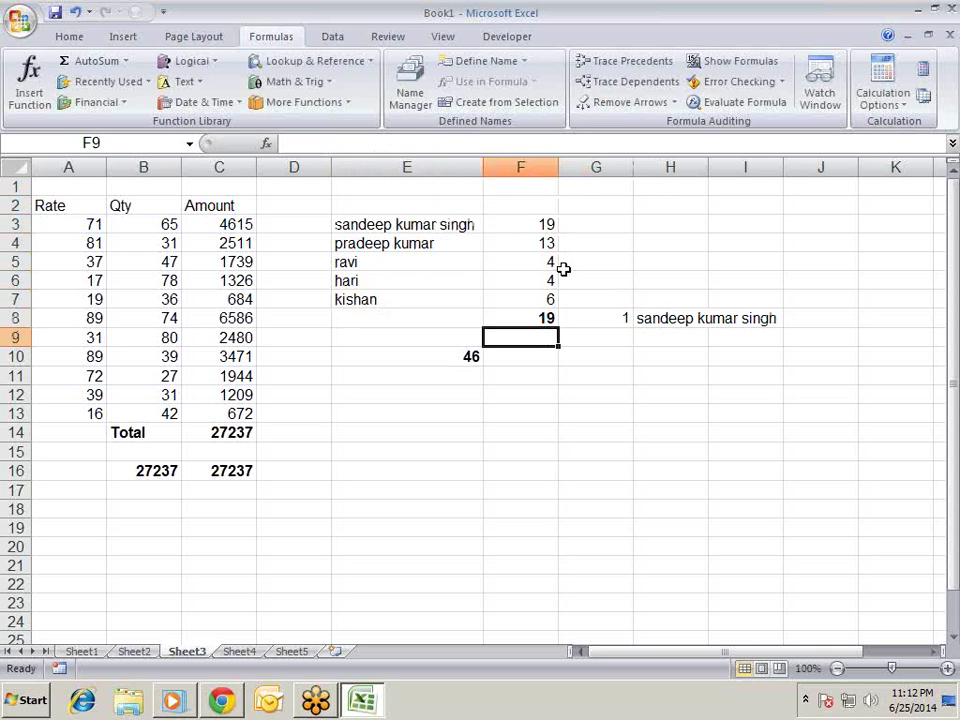
{"action": "key", "text": "Left"}
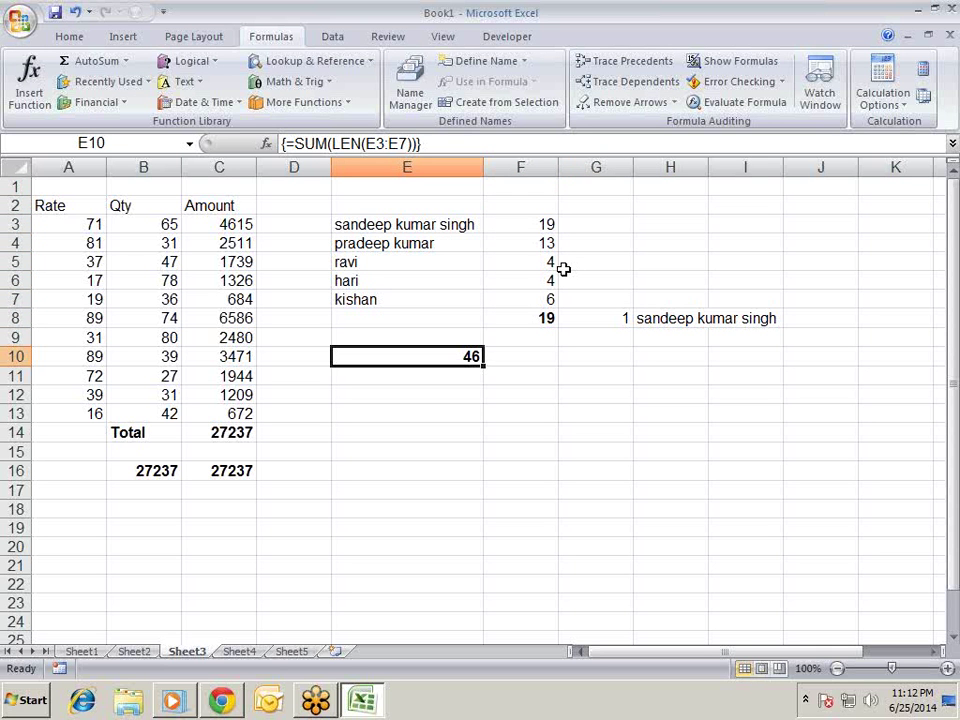
{"action": "key", "text": "Up"}
{"action": "key", "text": "Up"}
{"action": "key", "text": "Up"}
{"action": "key", "text": "Up"}
{"action": "key", "text": "Up"}
{"action": "key", "text": "Up"}
{"action": "key", "text": "Up"}
{"action": "key", "text": "Up"}
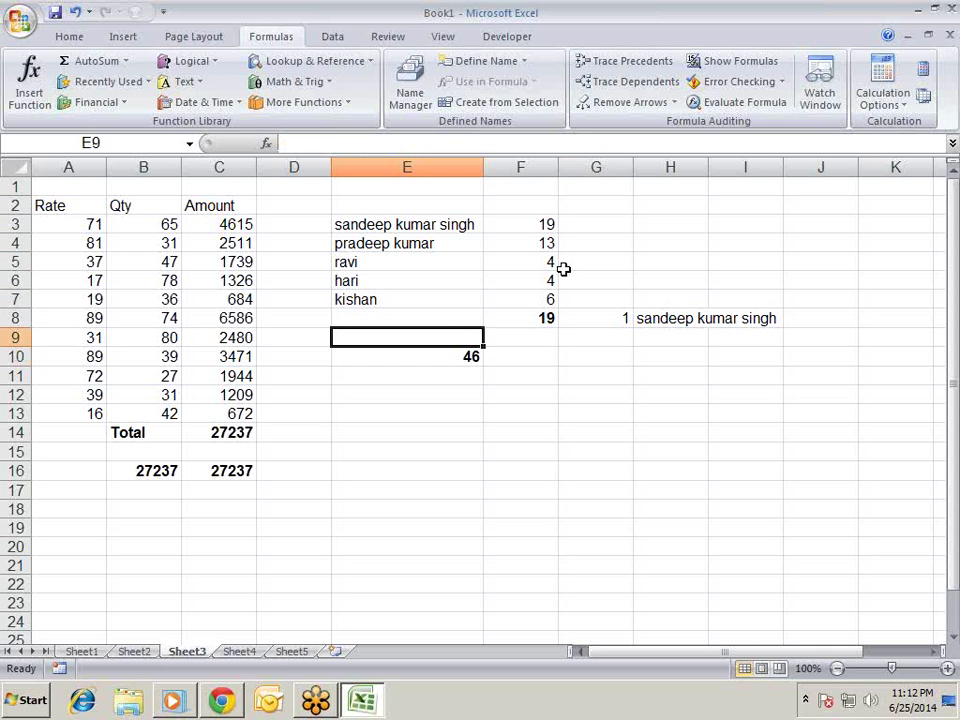
{"action": "key", "text": "Right"}
{"action": "key", "text": "Right"}
{"action": "key", "text": "Right"}
{"action": "key", "text": "Down"}
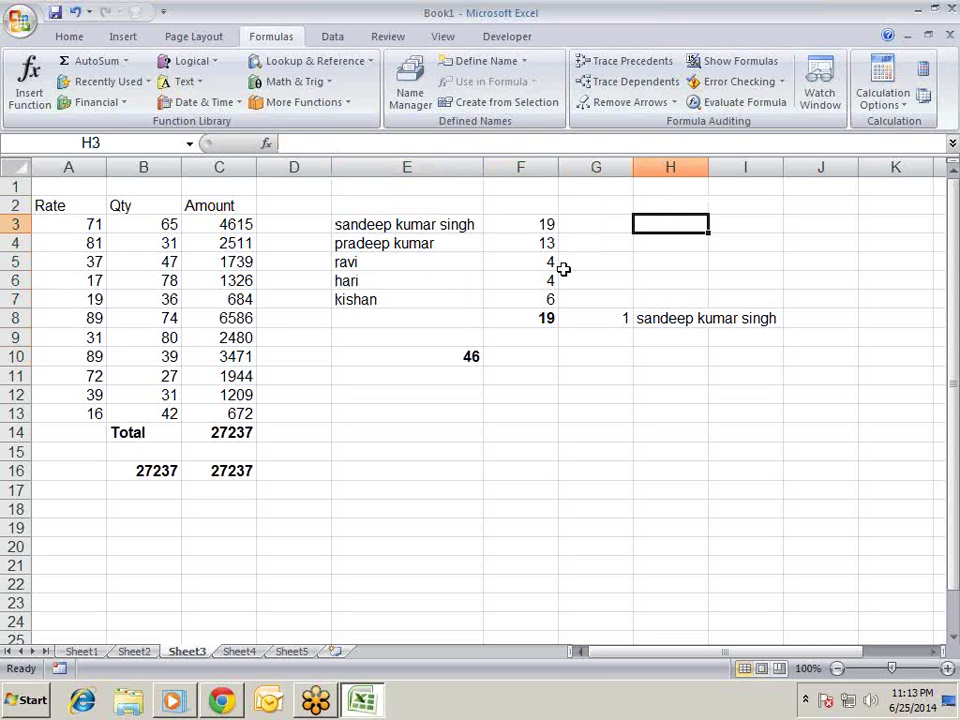
{"action": "key", "text": "Left"}
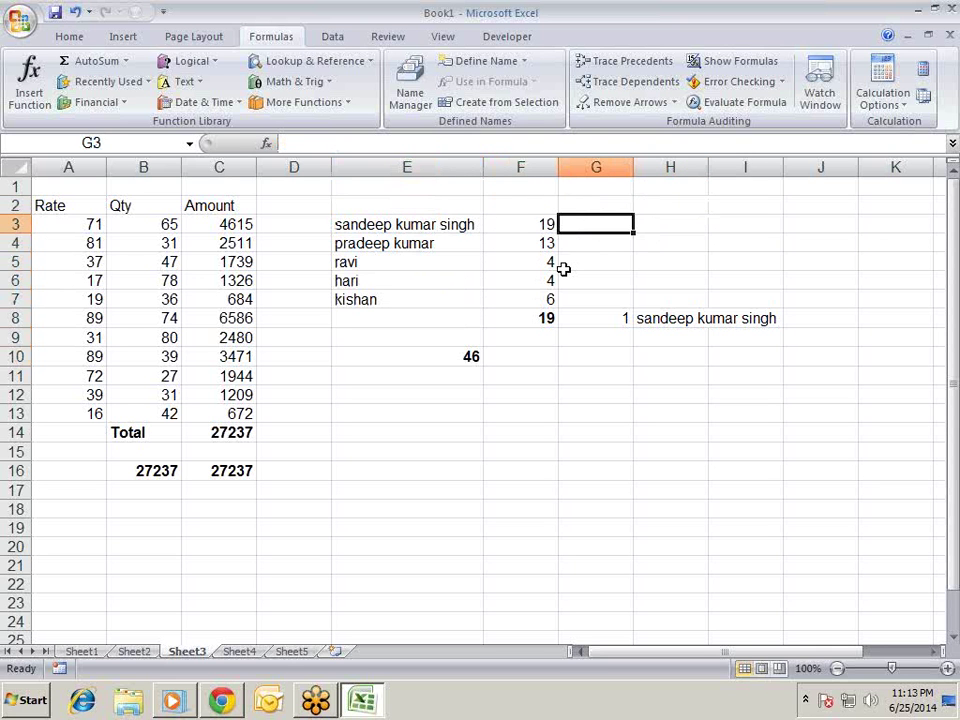
- Begin the G3 formula as =INDEX(E3:E7,MATCH(MAX(
{"action": "type", "text": "="}
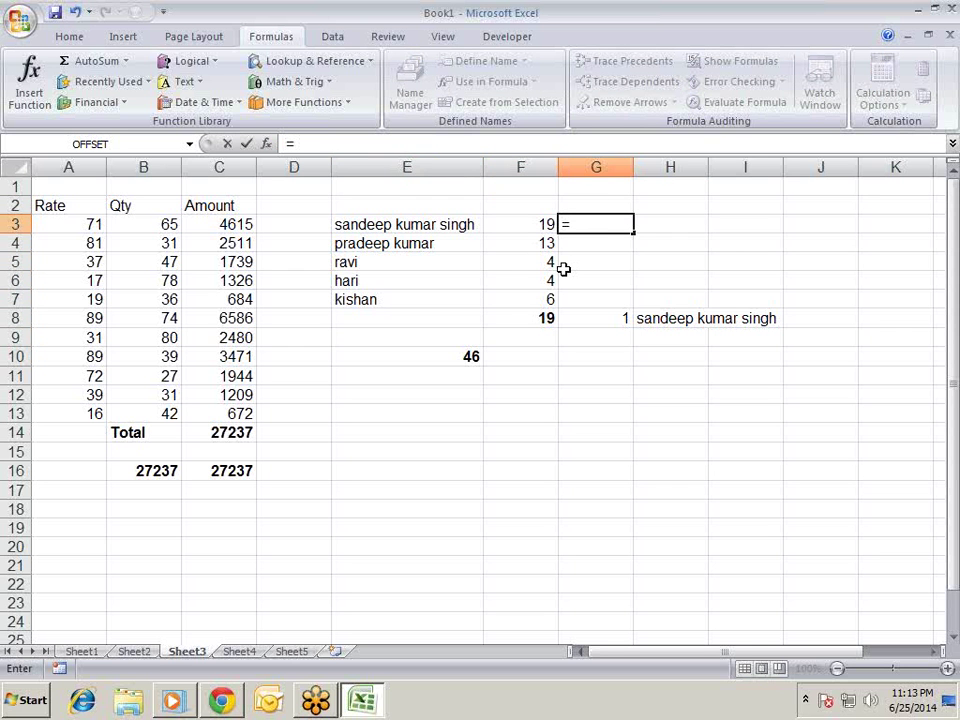
{"action": "type", "text": "in"}
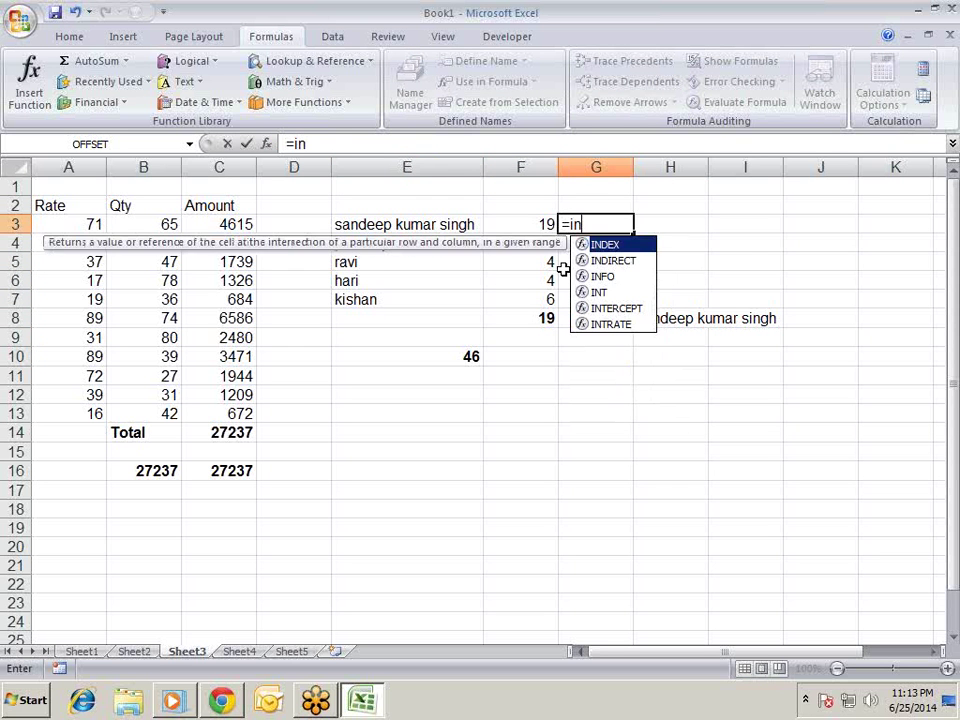
{"action": "key", "text": "Tab"}
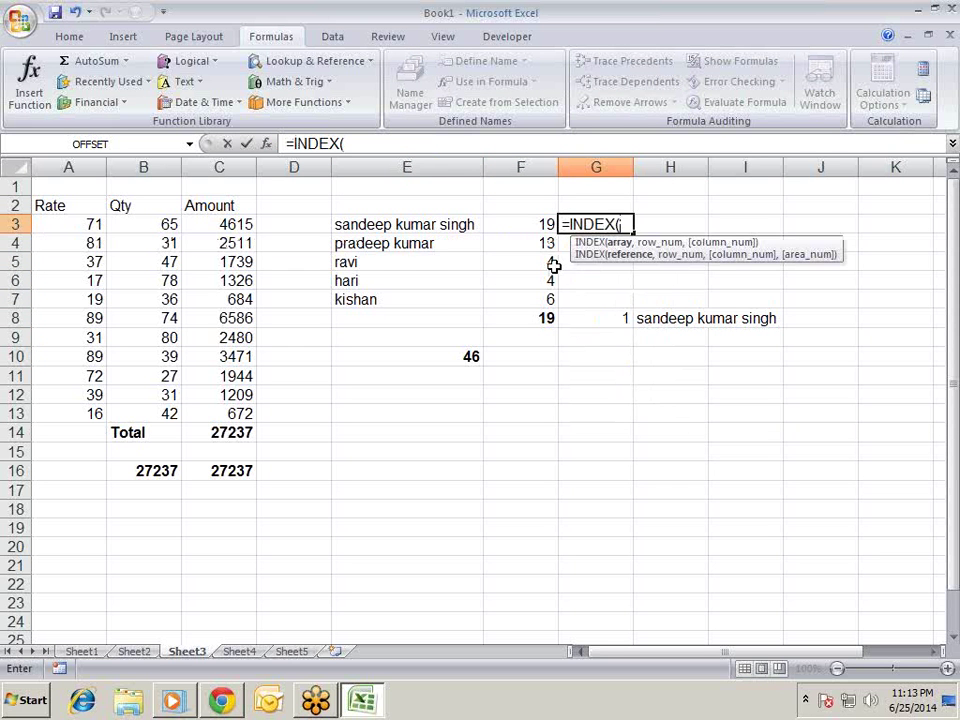
{"action": "left_click_drag", "start_coordinate": [381, 223], "coordinate": [383, 288]}
{"action": "type", "text": ","}
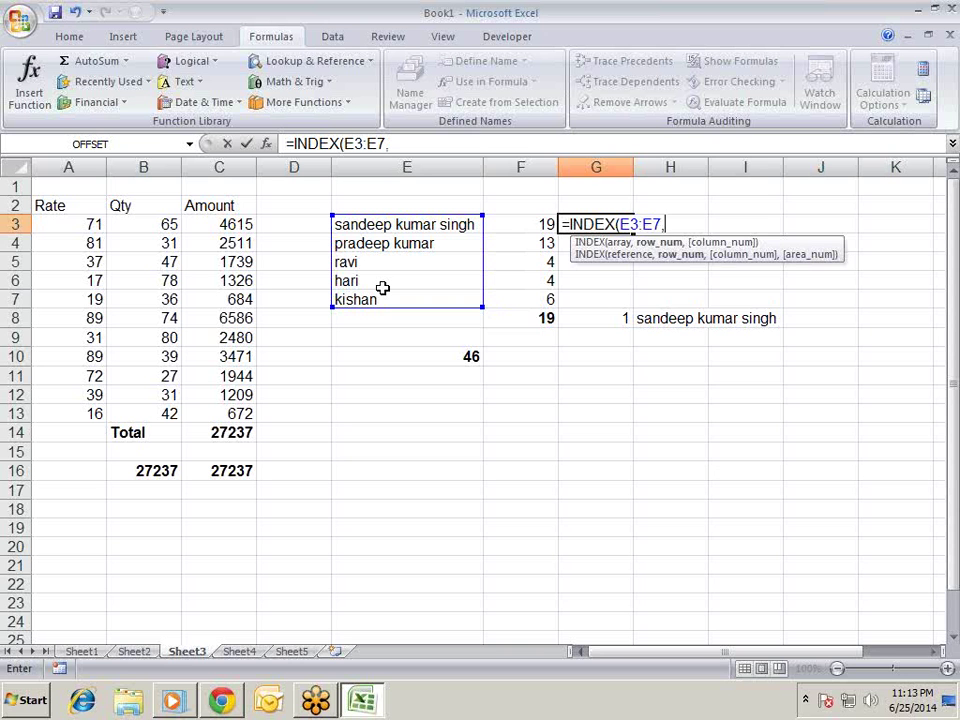
{"action": "type", "text": "ma"}
{"action": "key", "text": "Tab"}
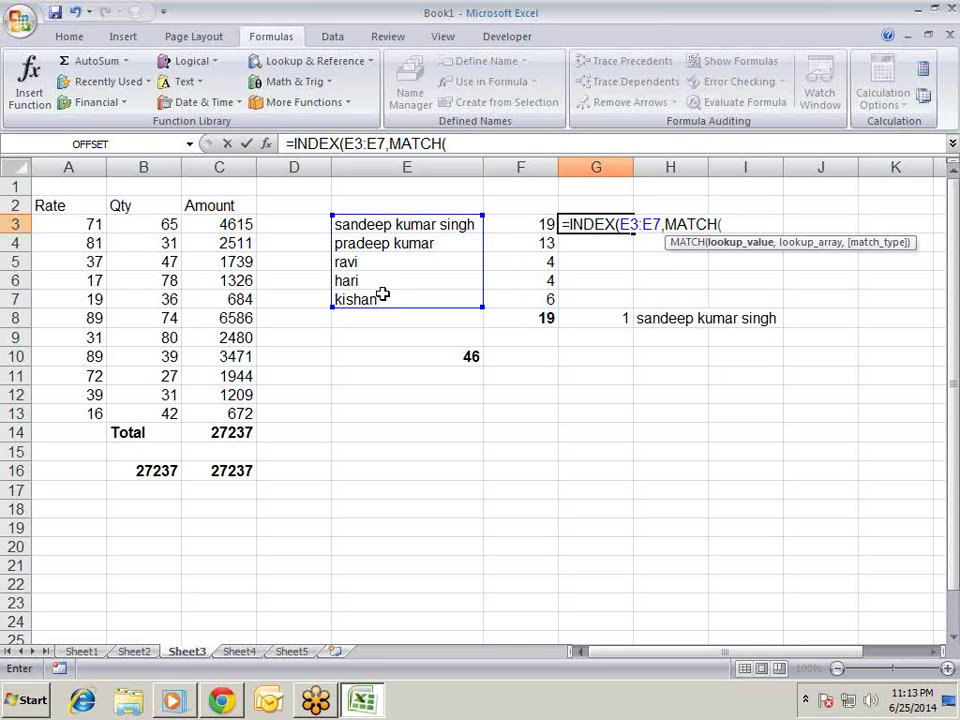
{"action": "type", "text": "max"}
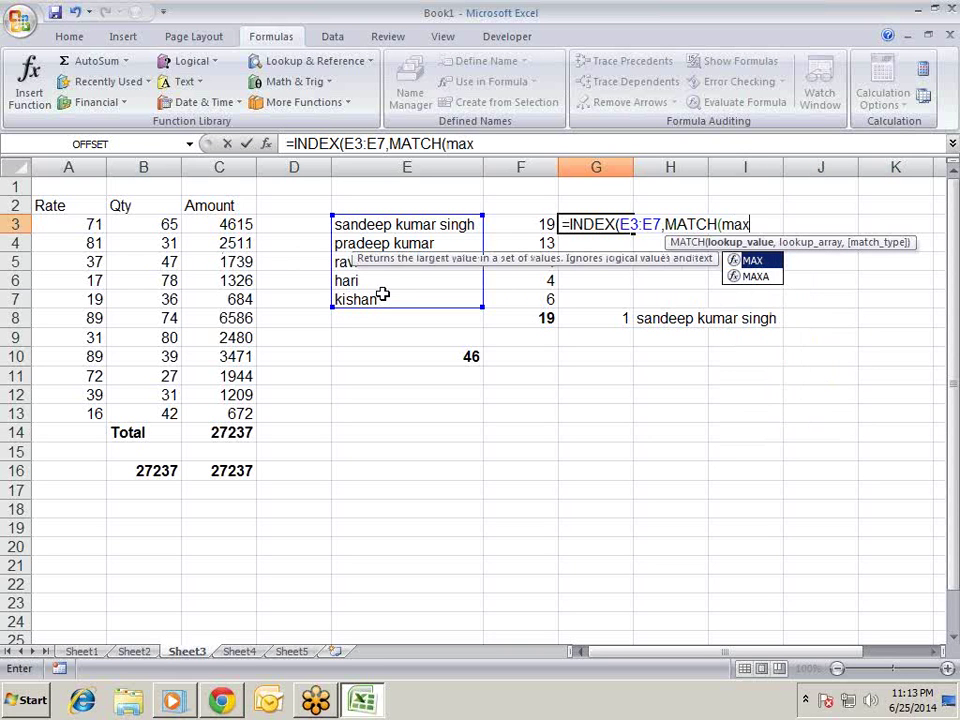
{"action": "key", "text": "Tab"}
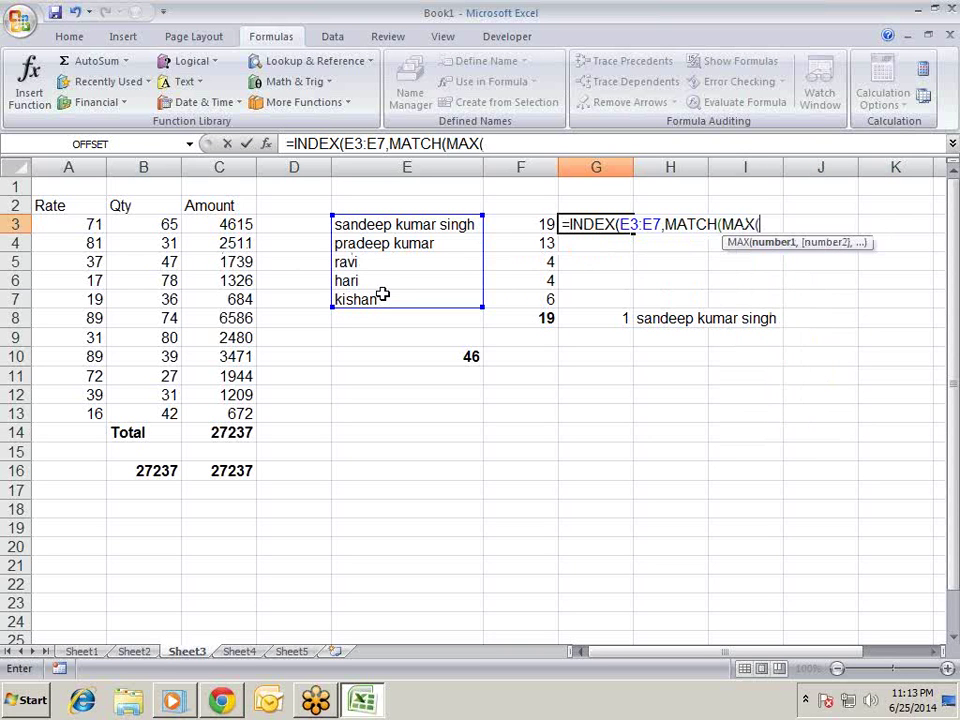
- Add LEN(E3:E7) inside MAX and as MATCH's lookup array with match type 0
{"action": "type", "text": "le"}
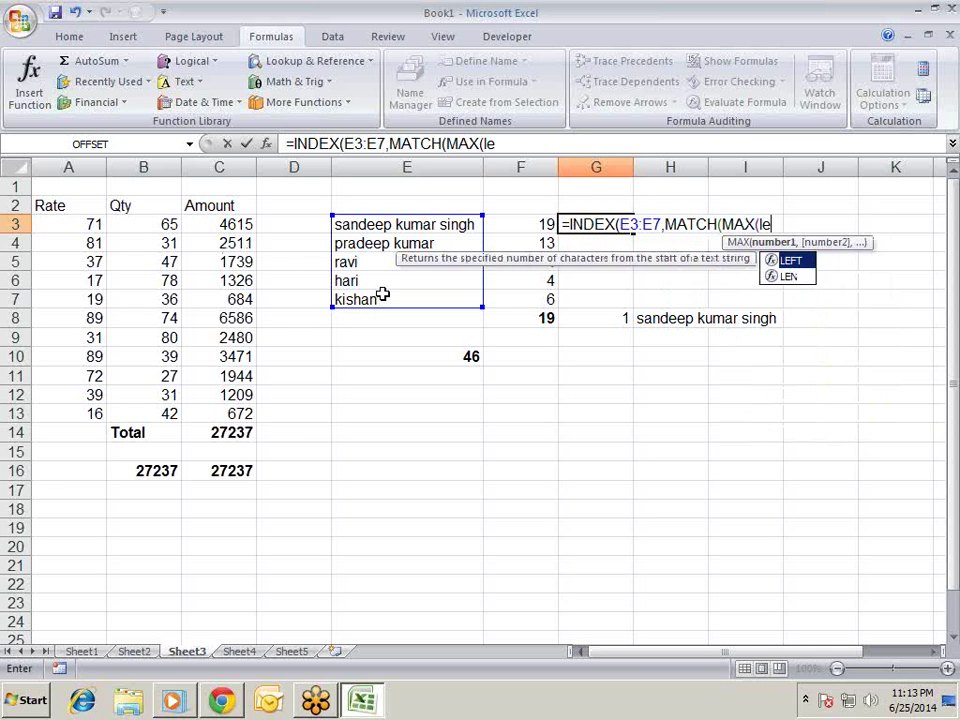
{"action": "key", "text": "Down"}
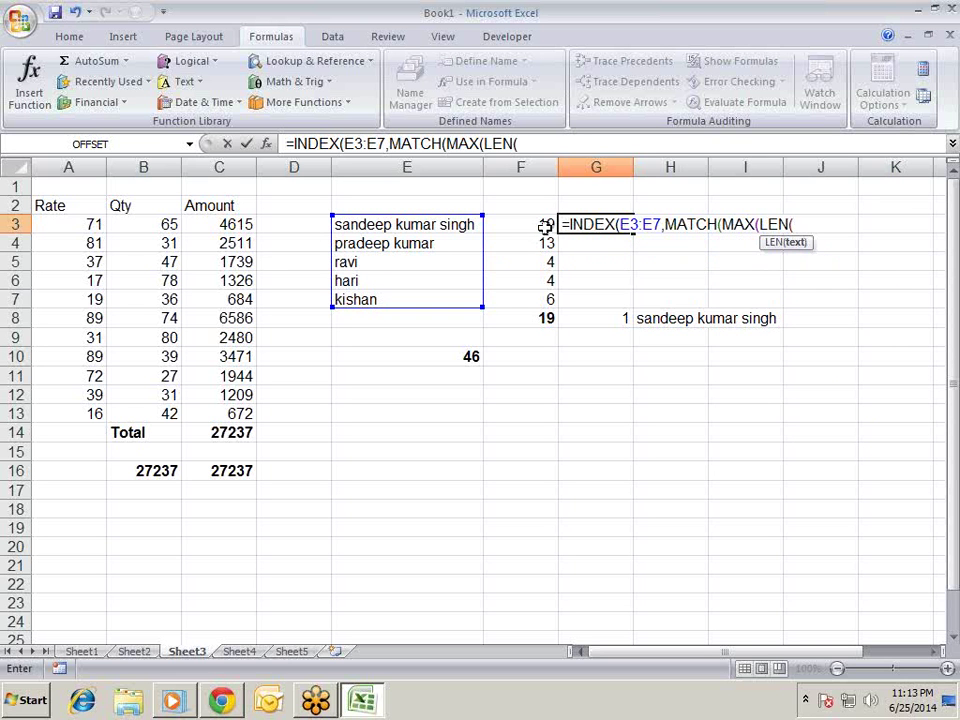
{"action": "left_click_drag", "start_coordinate": [431, 222], "coordinate": [426, 300]}
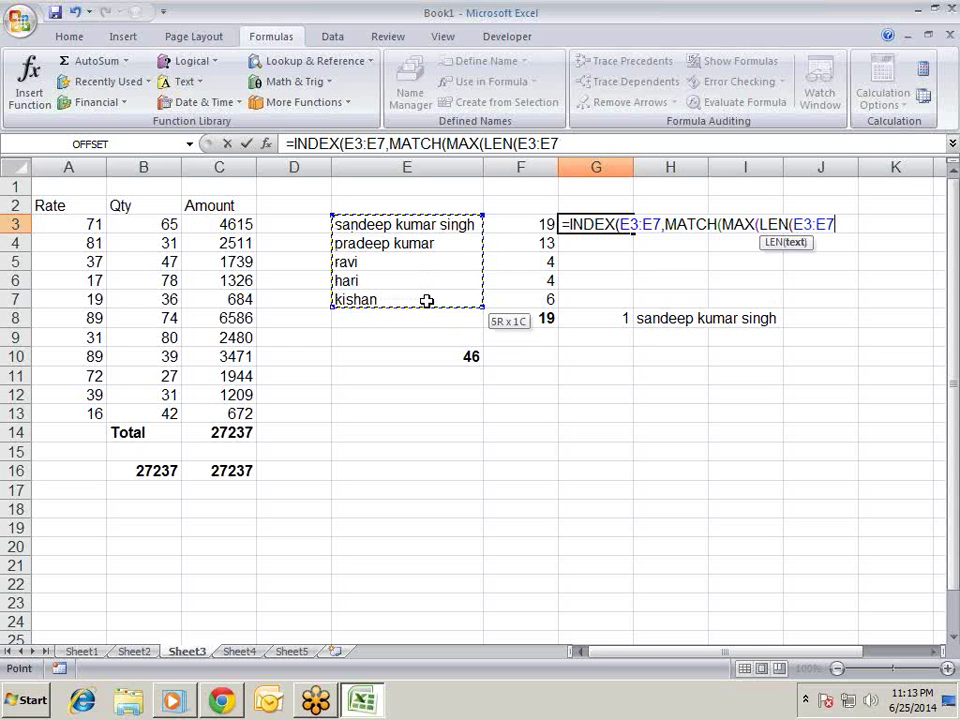
{"action": "type", "text": ")"}
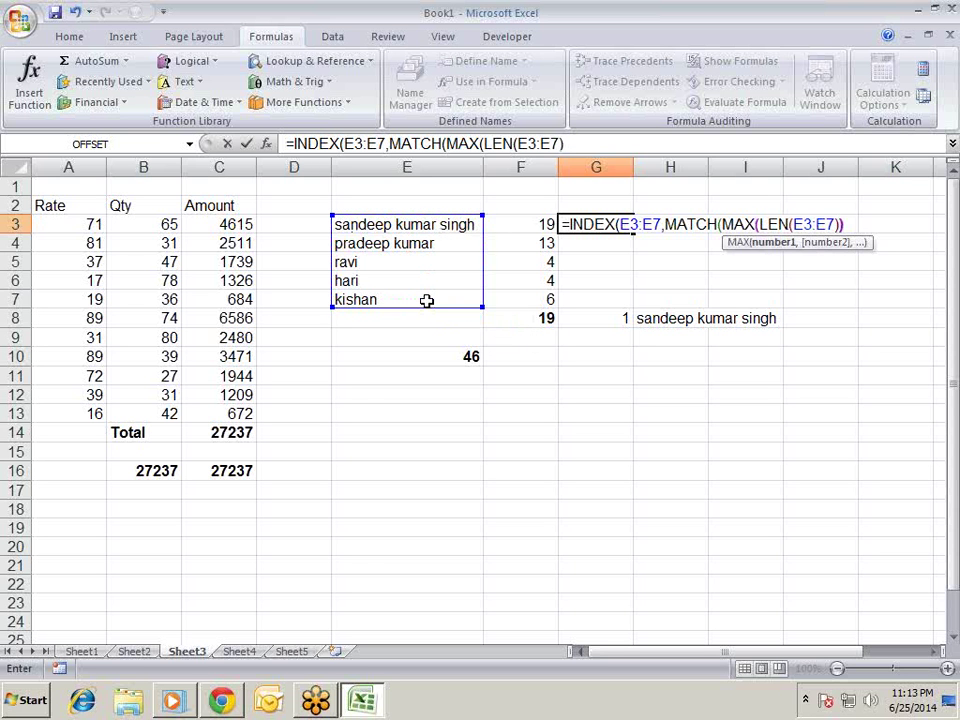
{"action": "type", "text": ")"}
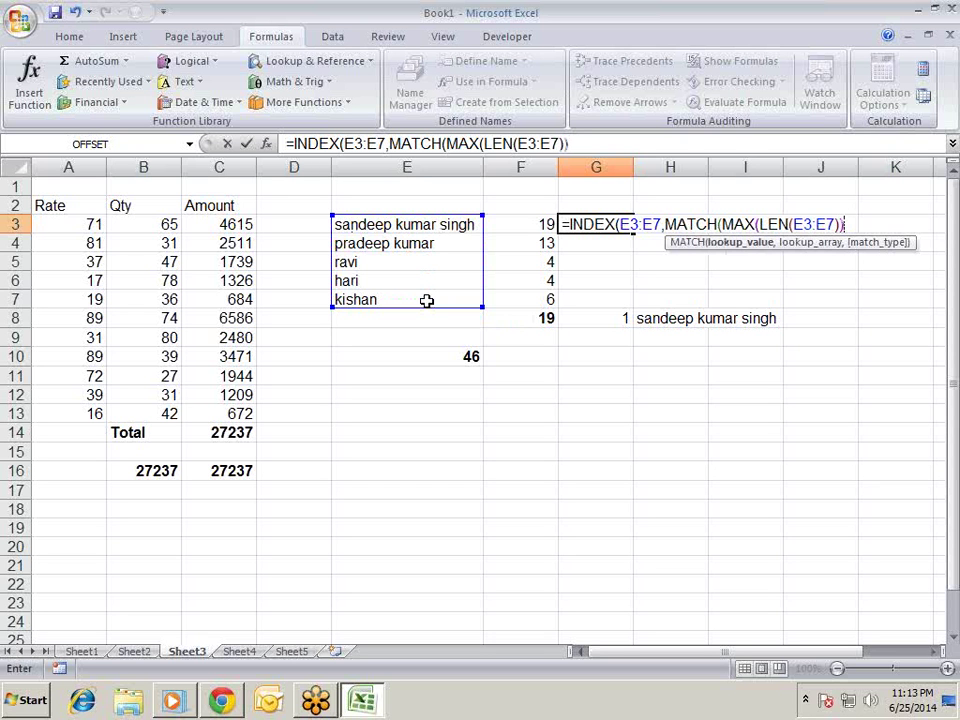
{"action": "type", "text": ","}
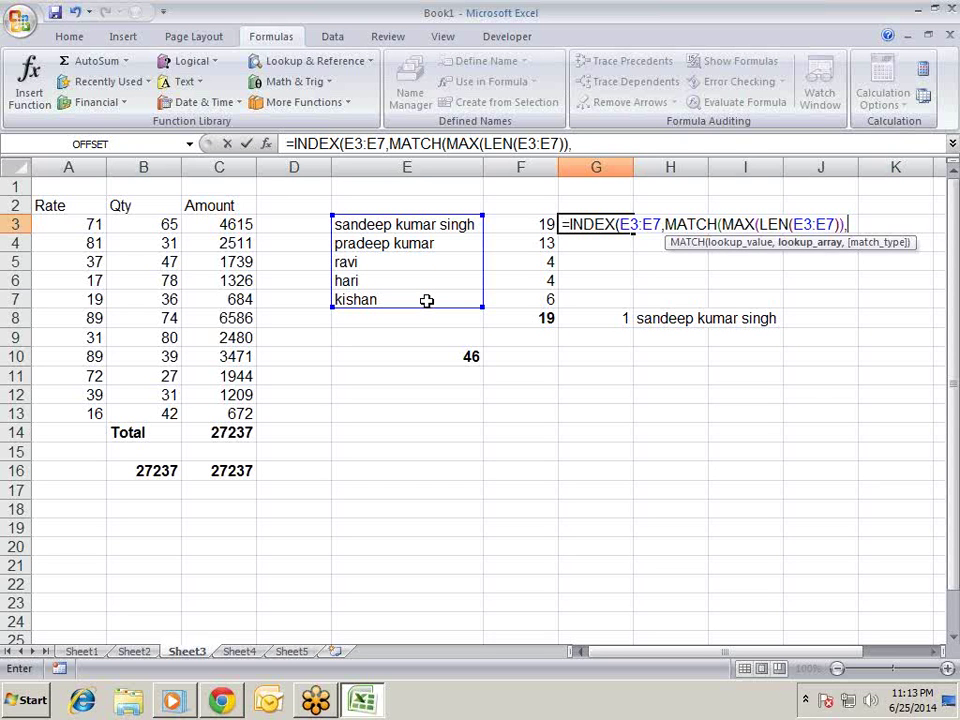
{"action": "type", "text": "len"}
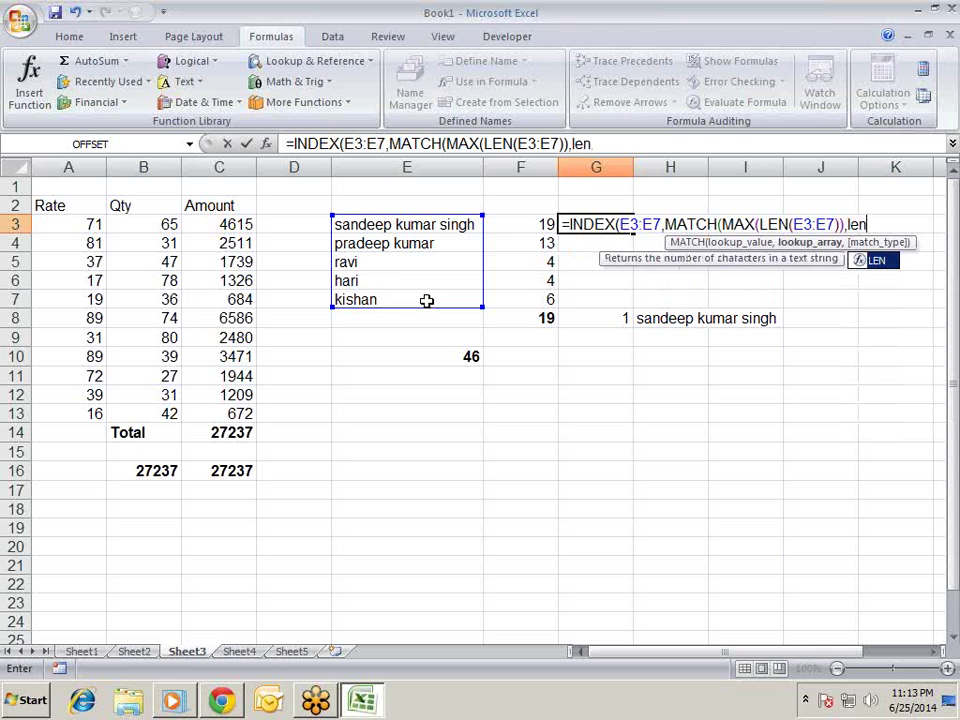
{"action": "key", "text": "Tab"}
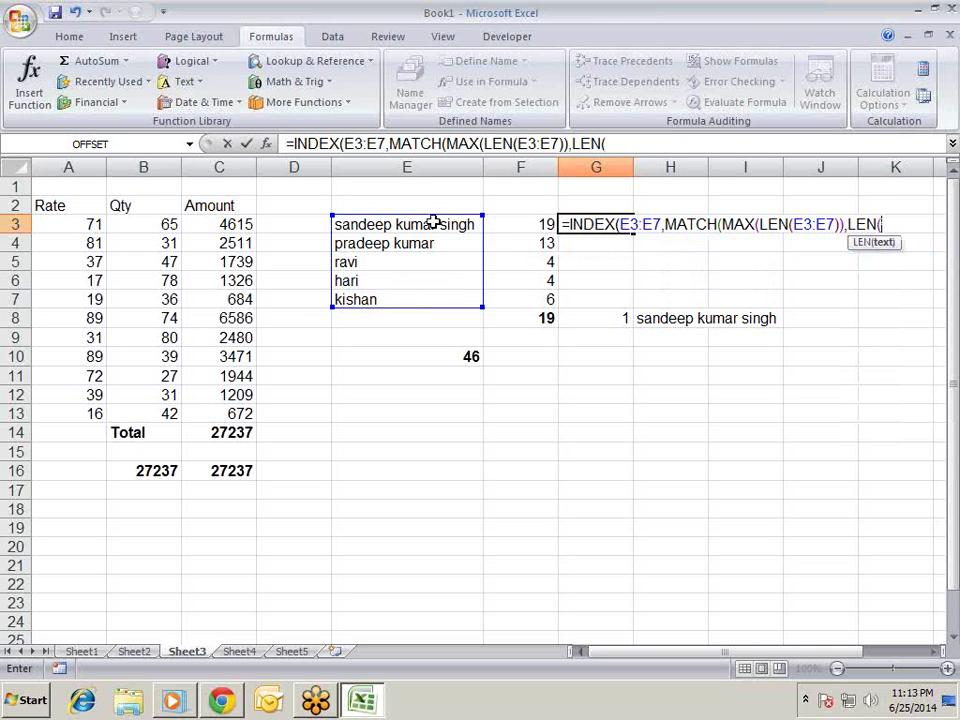
{"action": "left_click", "coordinate": [432, 225]}
{"action": "left_click_drag", "start_coordinate": [432, 225], "coordinate": [435, 293]}
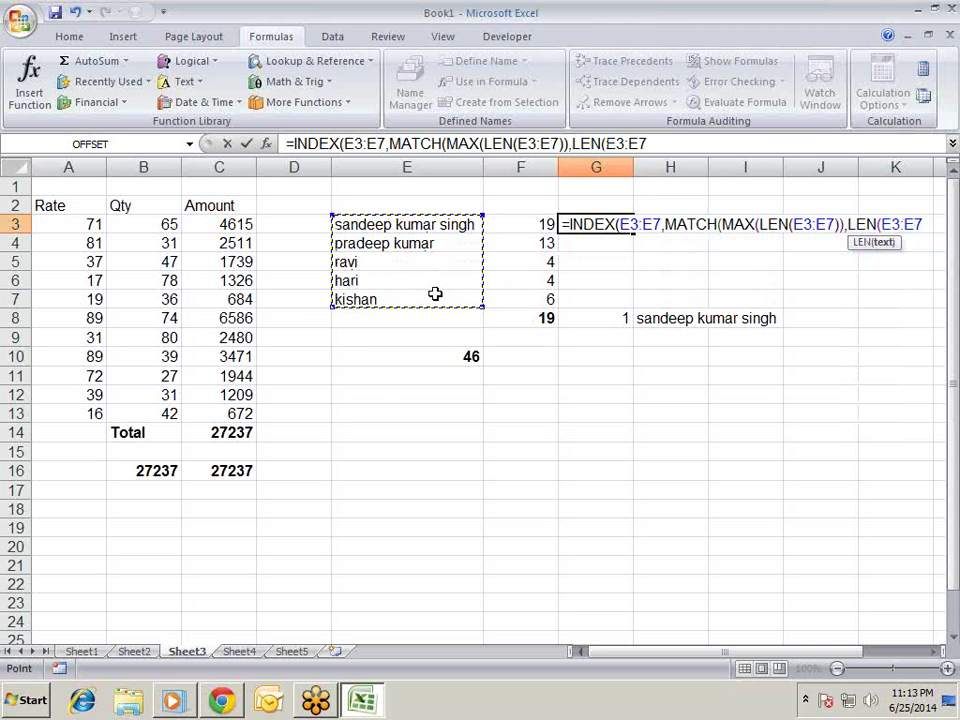
{"action": "type", "text": ")"}
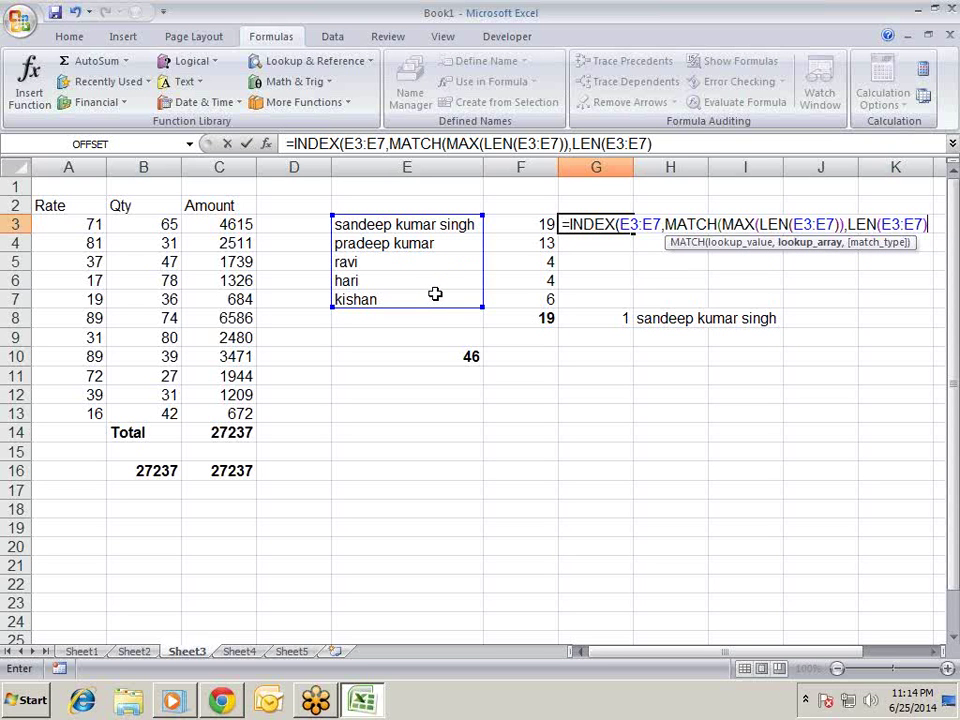
{"action": "type", "text": ","}
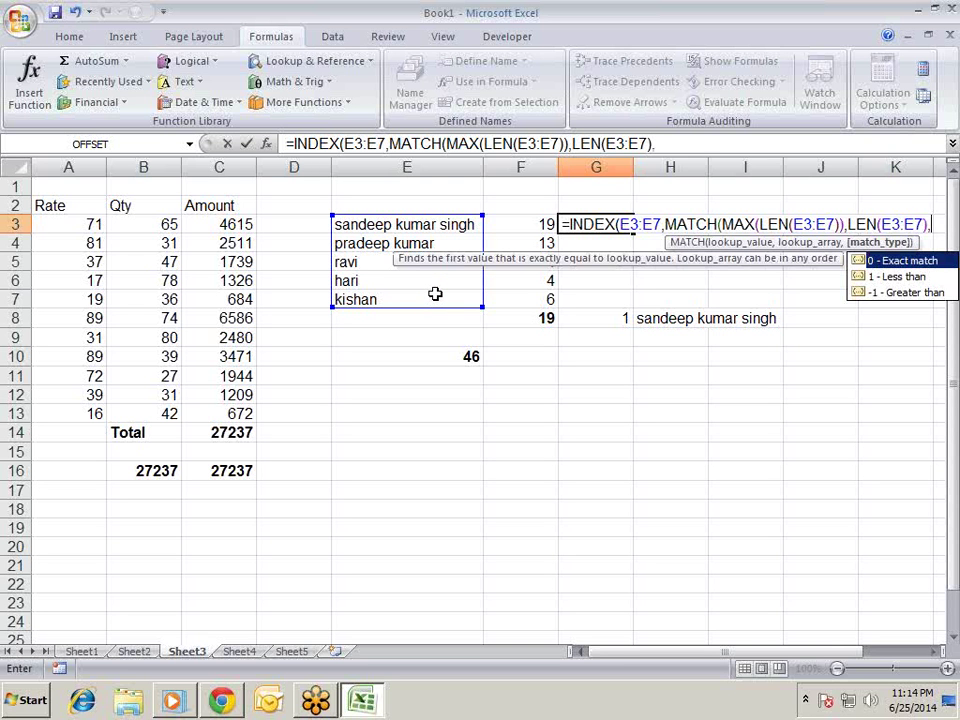
{"action": "type", "text": "0)"}
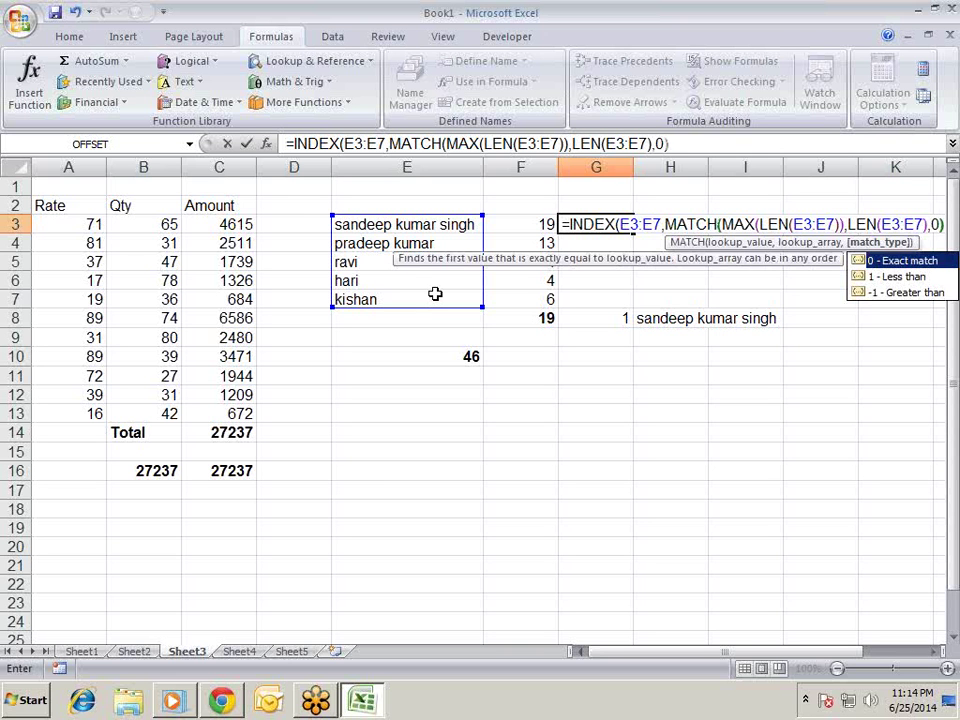
{"action": "type", "text": ")"}
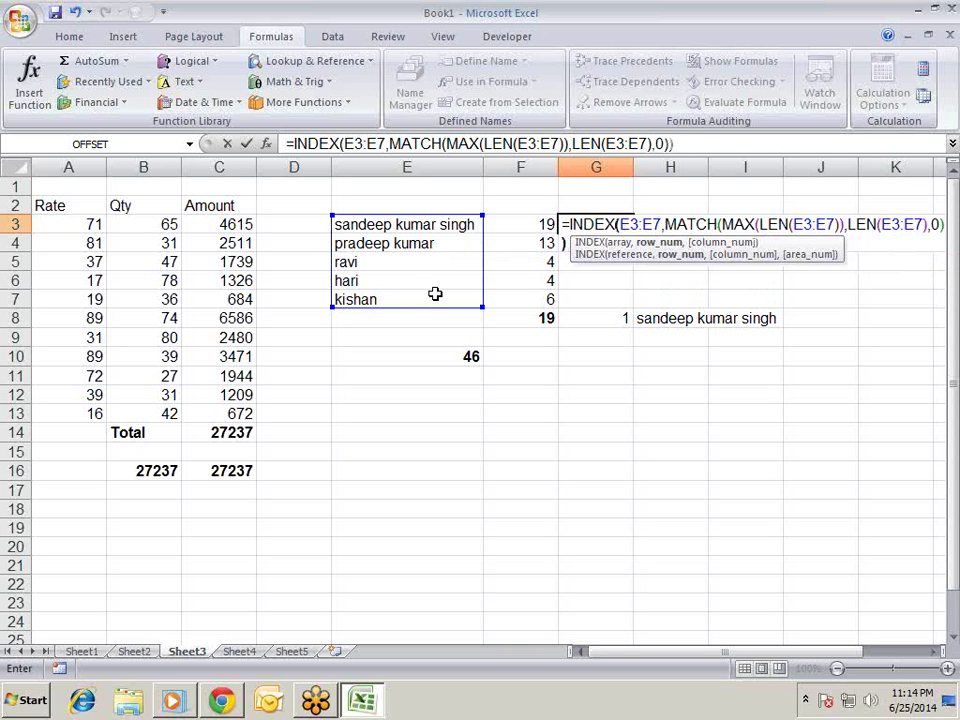
{"action": "key", "text": "ctrl+shift+Return"}
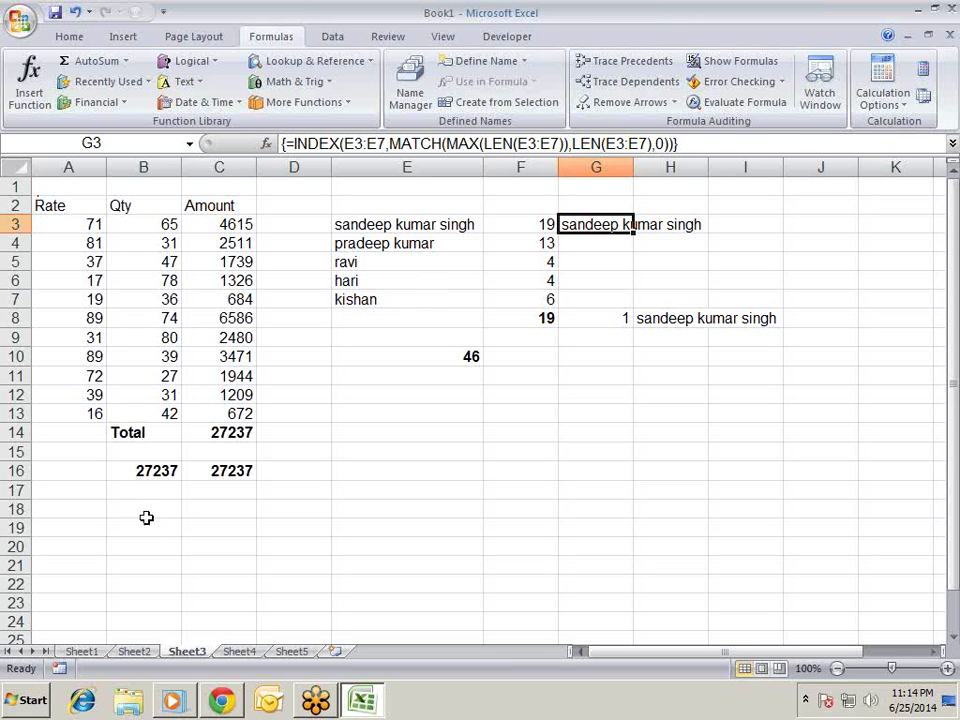
- Load techonthenet.com in Chrome, retrying until the site opens
{"action": "left_click", "coordinate": [222, 700]}
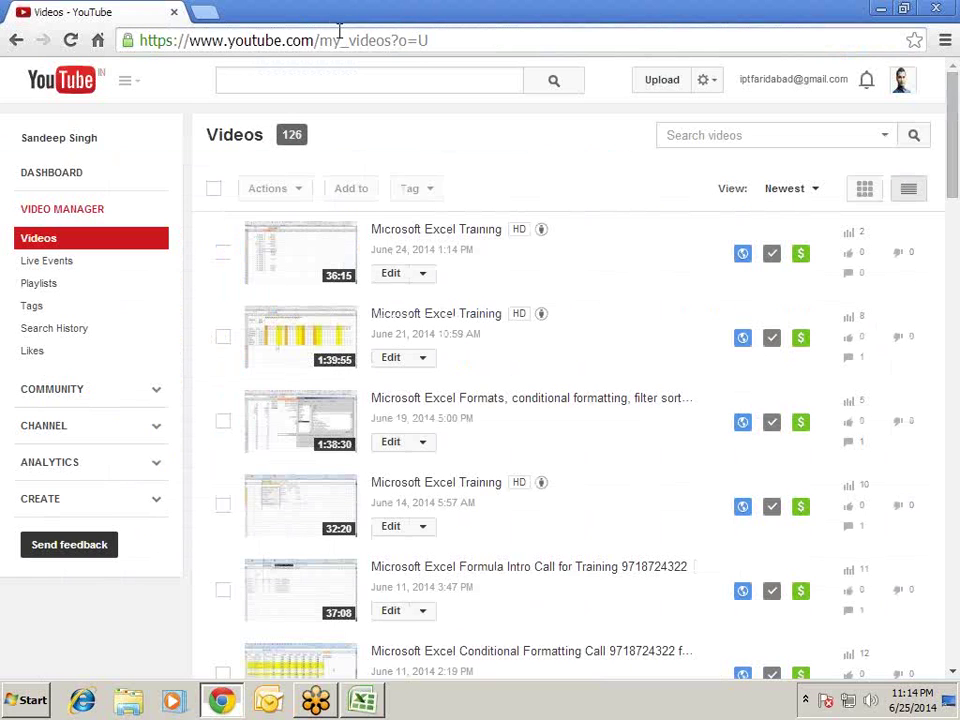
{"action": "left_click", "coordinate": [390, 40]}
{"action": "type", "text": "te"}
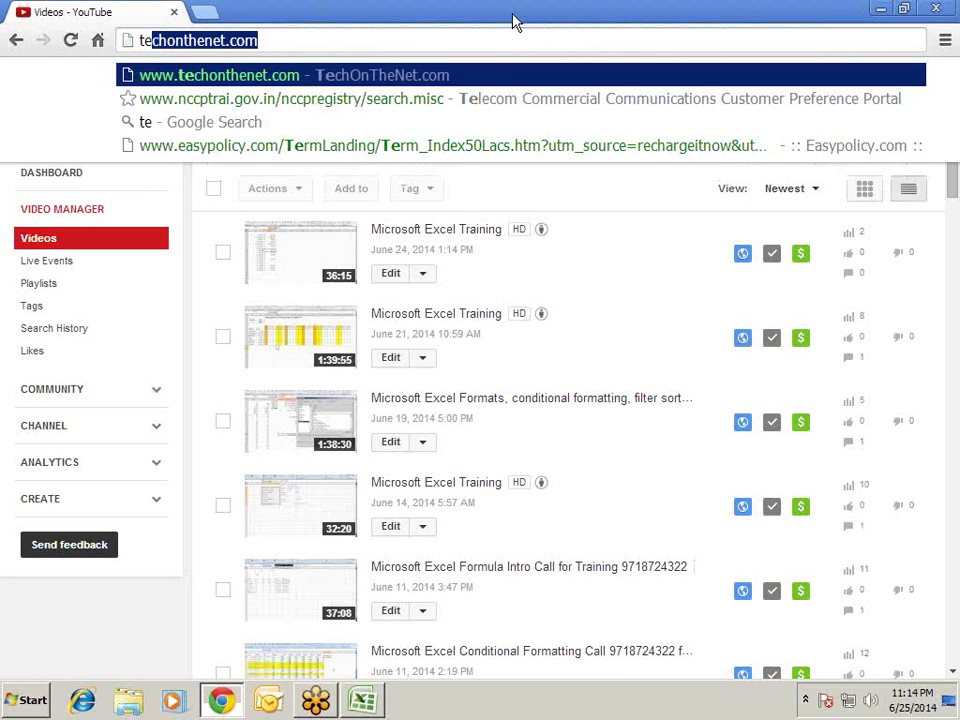
{"action": "key", "text": "Return"}
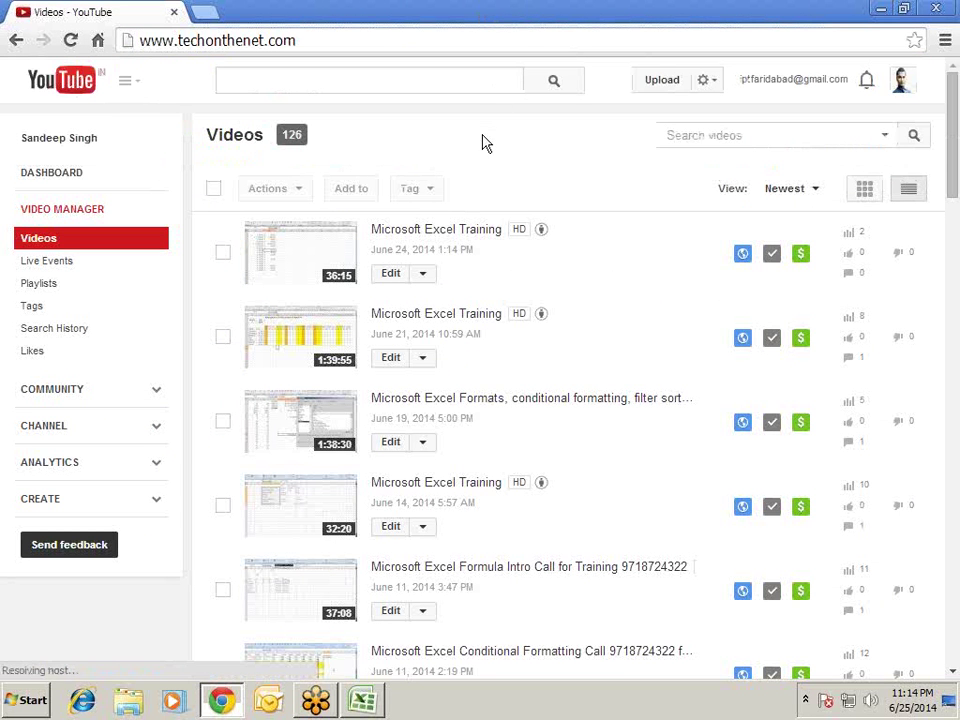
{"action": "left_click", "coordinate": [350, 36]}
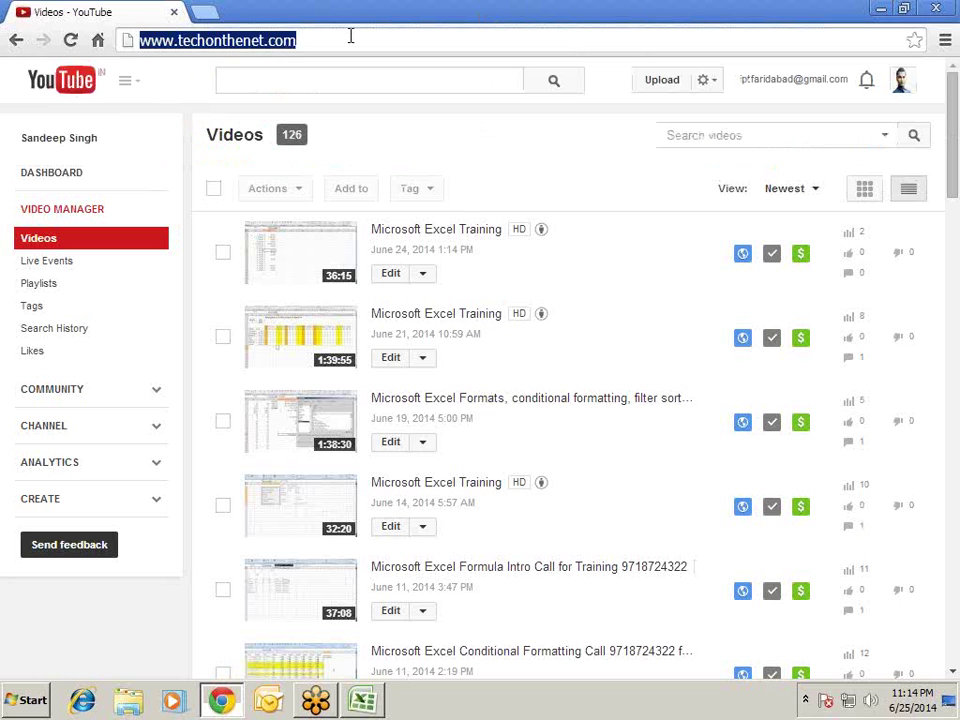
{"action": "key", "text": "Return"}
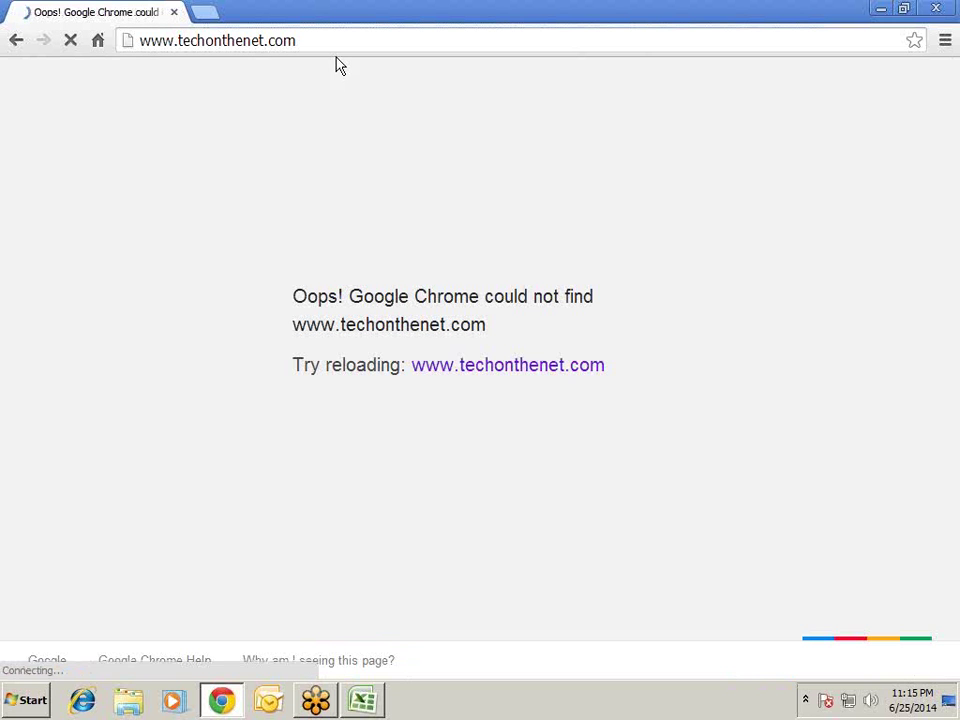
{"action": "left_click", "coordinate": [519, 368]}
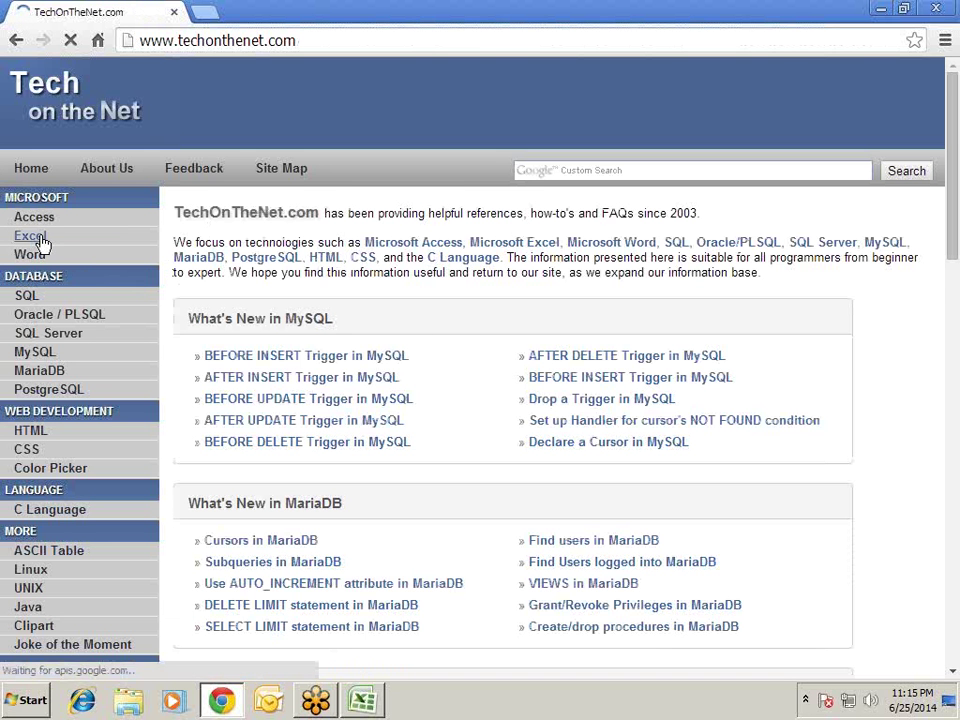
- Open the site's MS Excel section and browse its function index listings
{"action": "left_click", "coordinate": [41, 236]}
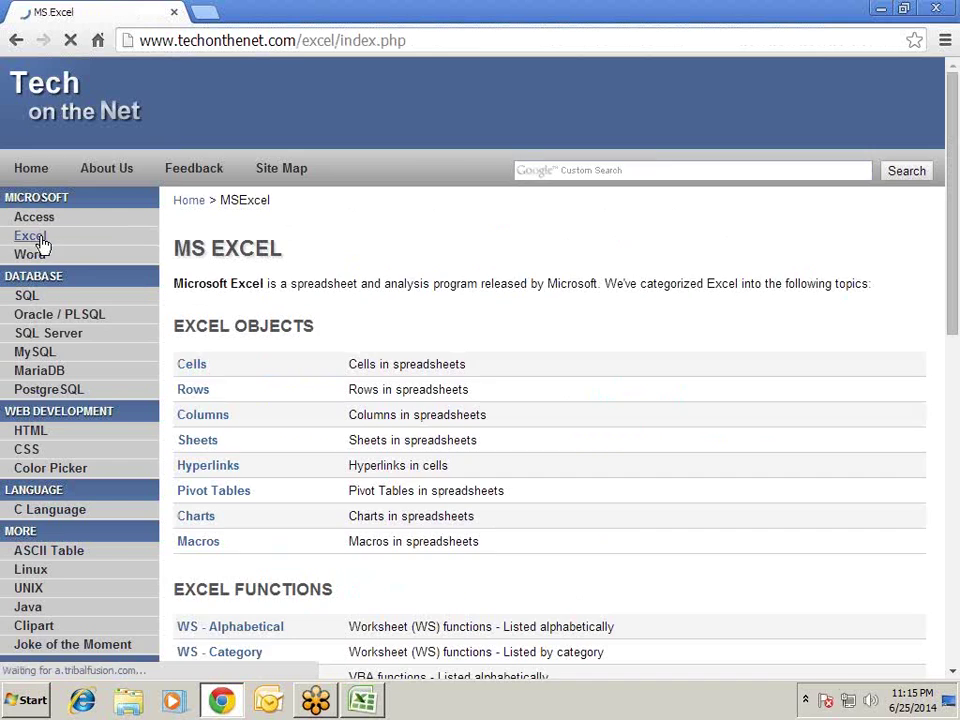
{"action": "scroll", "coordinate": [356, 240], "scroll_direction": "down", "scroll_amount": 10}
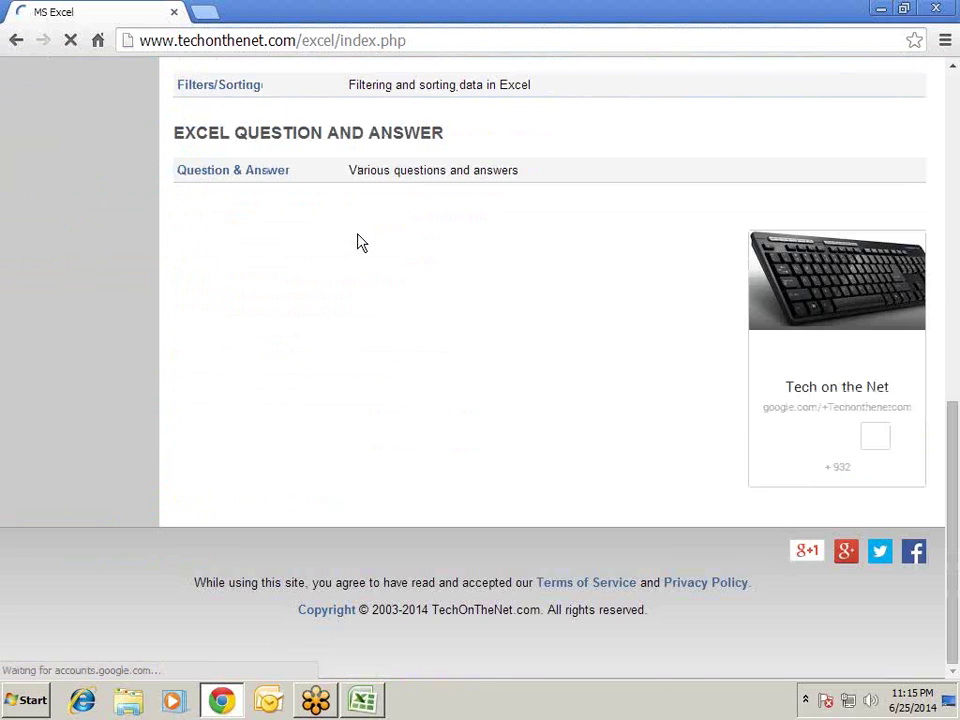
{"action": "scroll", "coordinate": [360, 243], "scroll_direction": "up", "scroll_amount": 3}
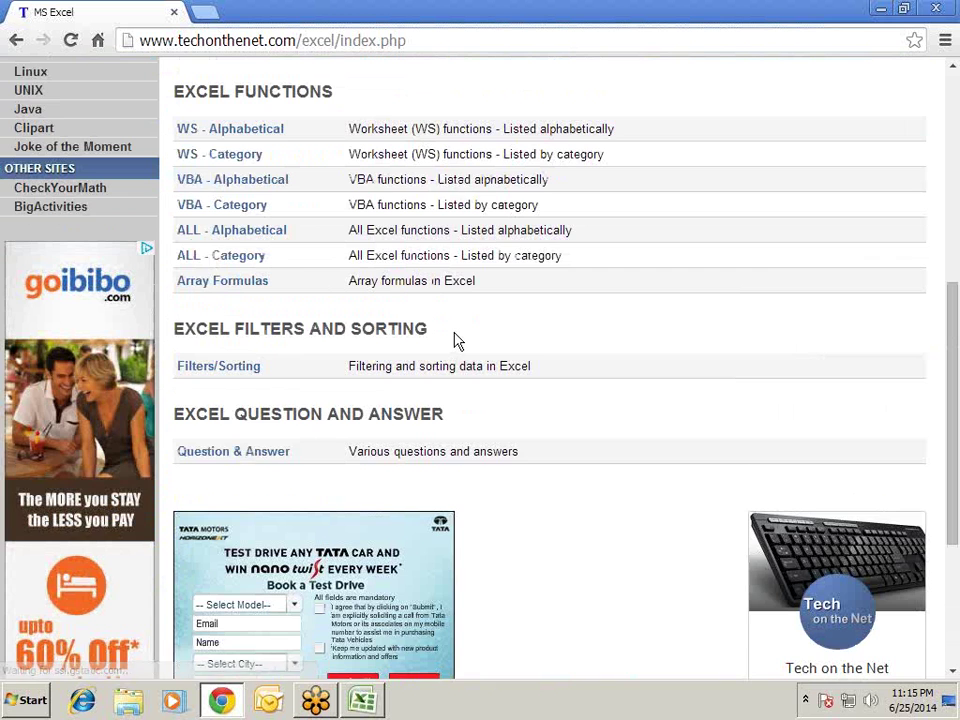
{"action": "scroll", "coordinate": [455, 342], "scroll_direction": "up", "scroll_amount": 4}
{"action": "scroll", "coordinate": [455, 342], "scroll_direction": "up", "scroll_amount": 1}
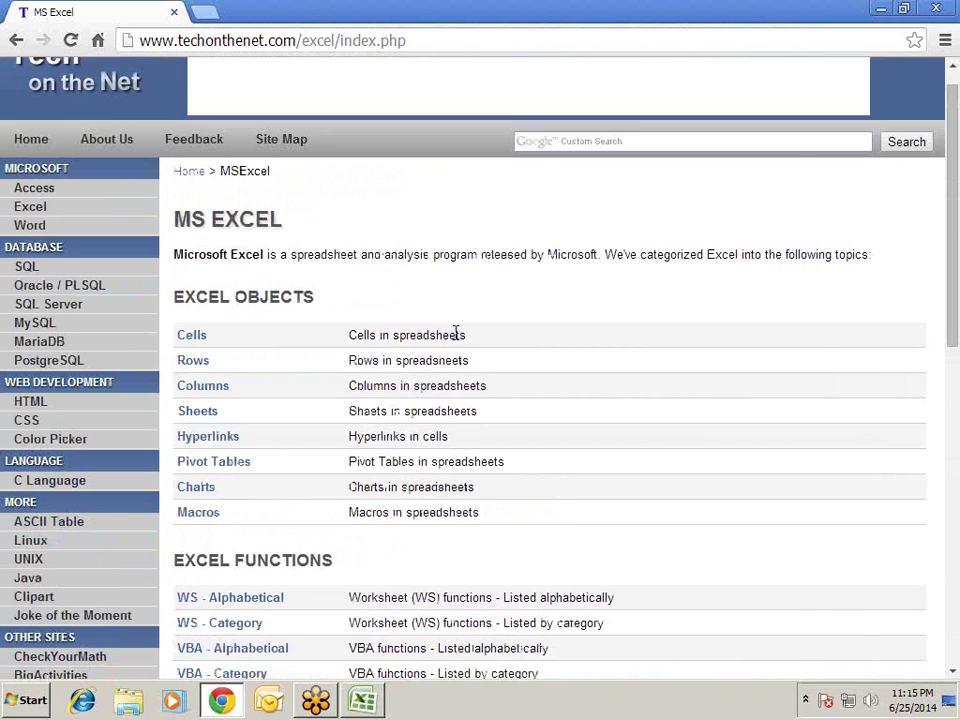
{"action": "scroll", "coordinate": [455, 333], "scroll_direction": "down", "scroll_amount": 2}
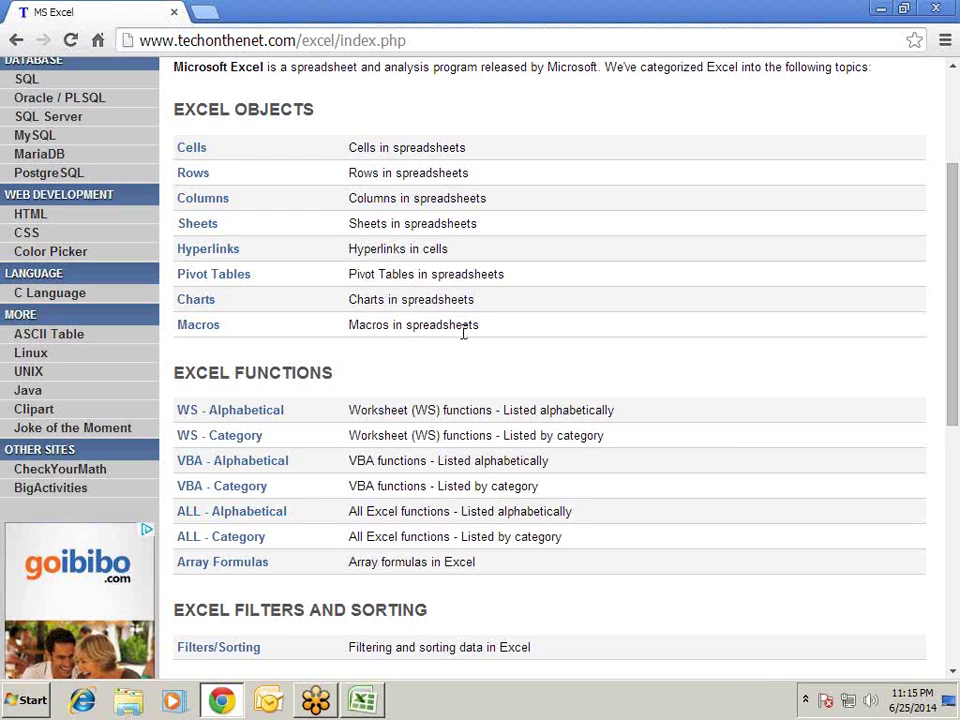
{"action": "scroll", "coordinate": [463, 333], "scroll_direction": "down", "scroll_amount": 2}
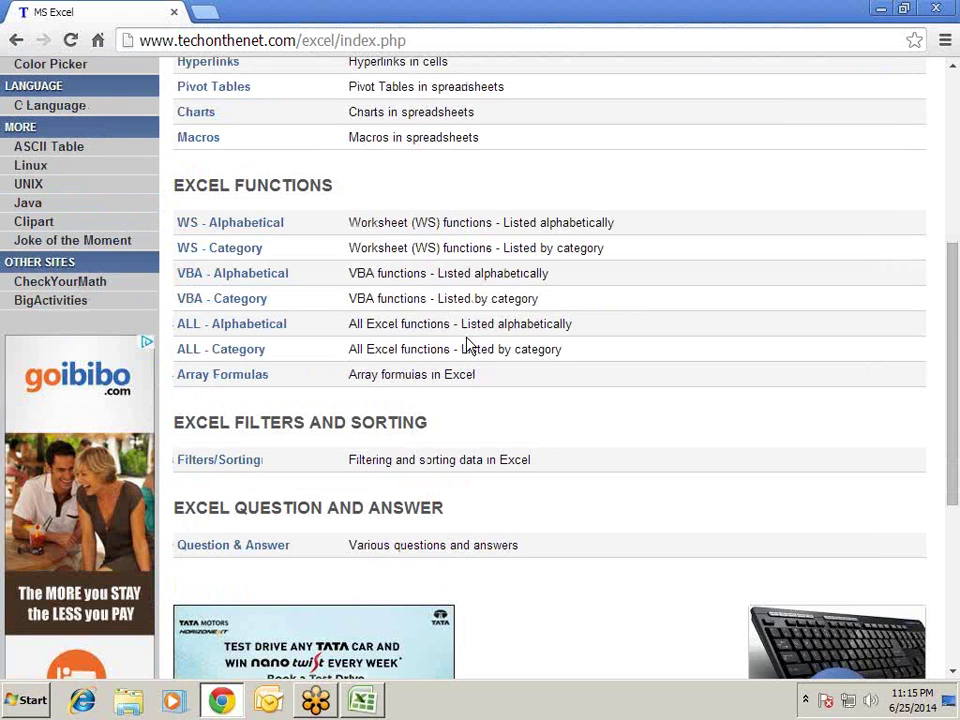
{"action": "scroll", "coordinate": [460, 340], "scroll_direction": "down", "scroll_amount": 1}
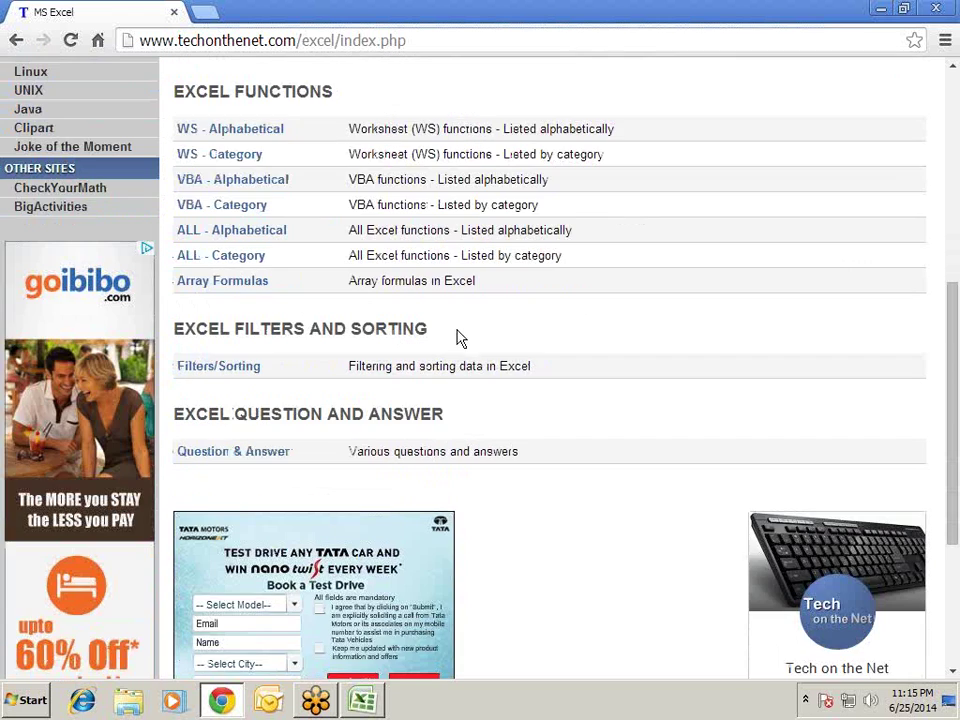
{"action": "scroll", "coordinate": [456, 339], "scroll_direction": "up", "scroll_amount": 3}
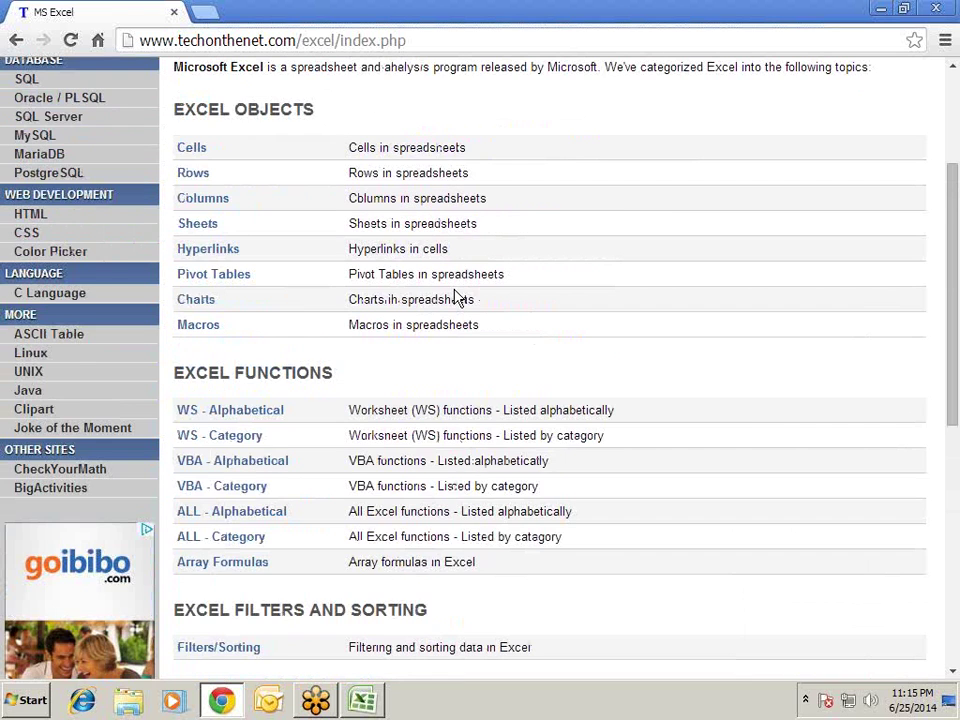
{"action": "scroll", "coordinate": [456, 297], "scroll_direction": "up", "scroll_amount": 2}
{"action": "scroll", "coordinate": [455, 295], "scroll_direction": "down", "scroll_amount": 1}
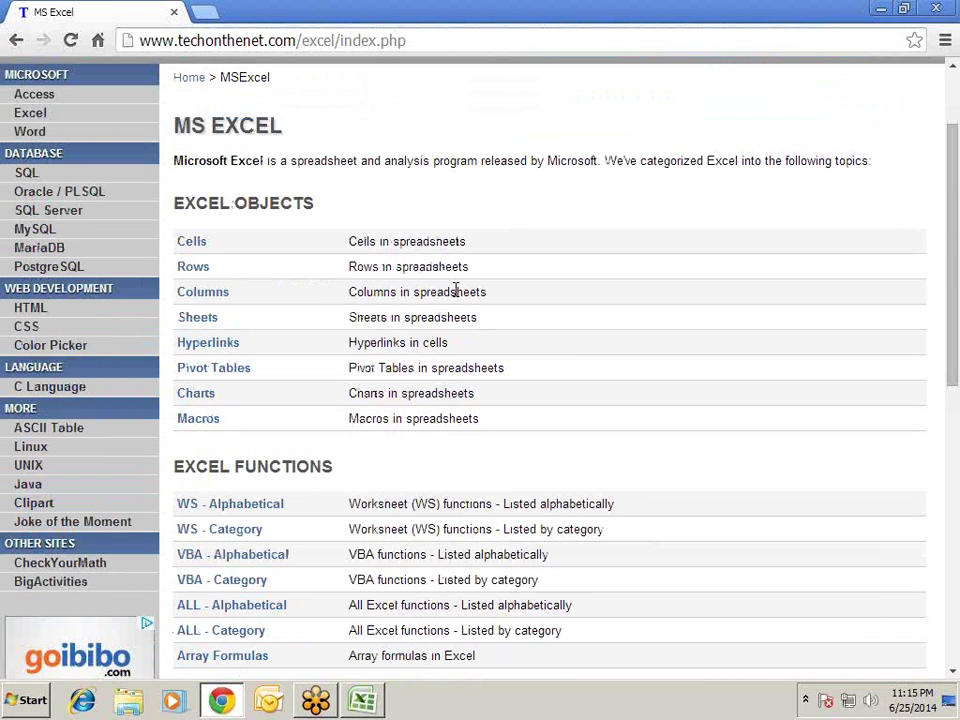
{"action": "scroll", "coordinate": [456, 290], "scroll_direction": "down", "scroll_amount": 1}
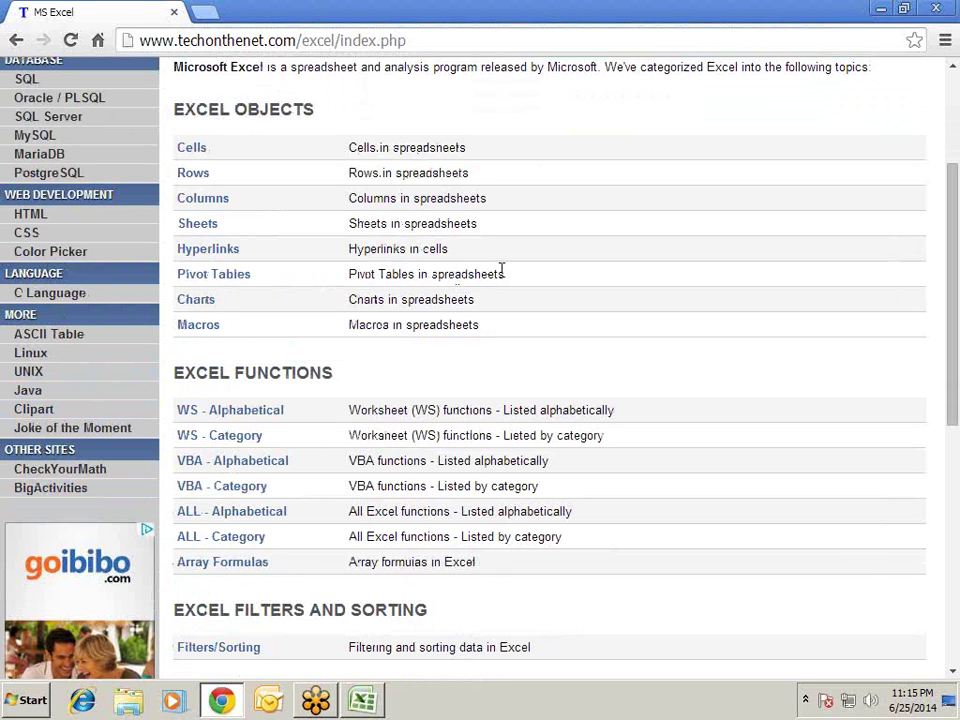
{"action": "scroll", "coordinate": [260, 150], "scroll_direction": "up", "scroll_amount": 2}
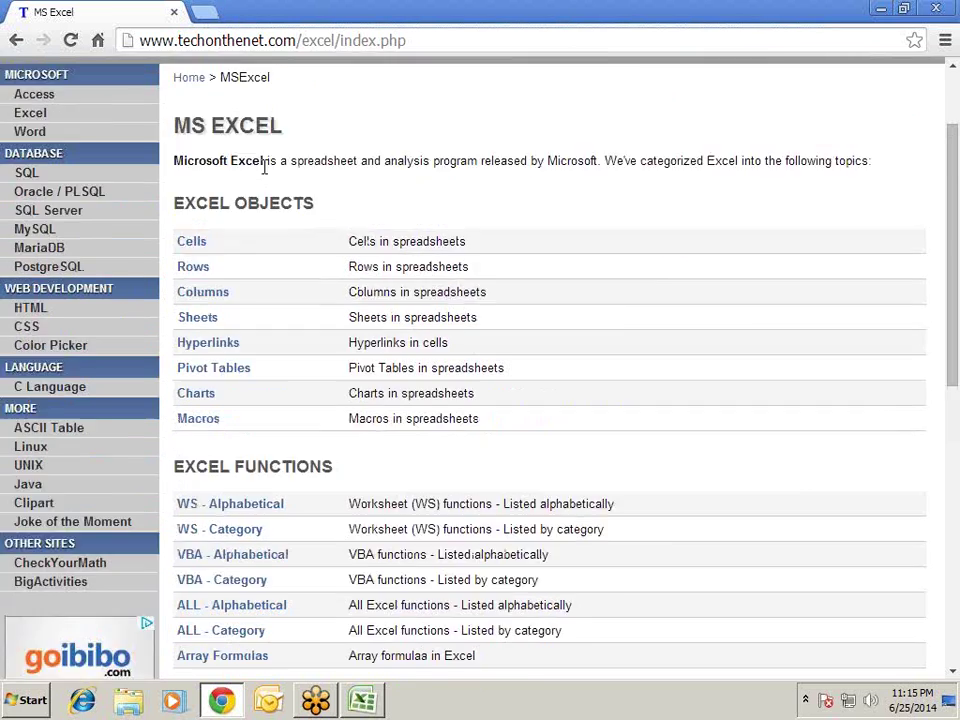
{"action": "scroll", "coordinate": [265, 135], "scroll_direction": "up", "scroll_amount": 1}
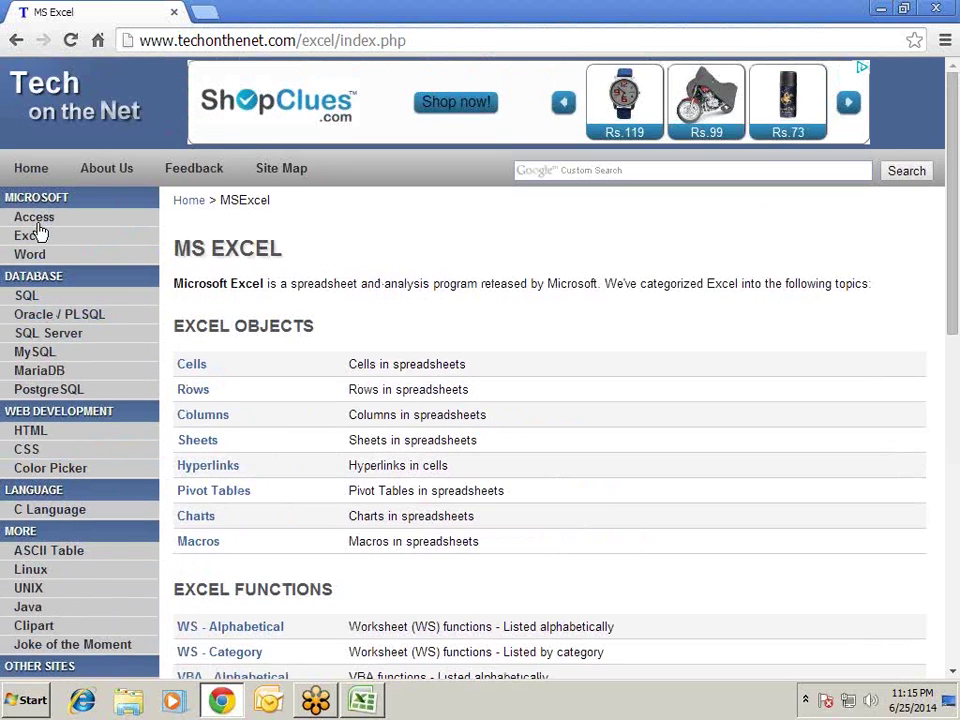
{"action": "scroll", "coordinate": [724, 322], "scroll_direction": "down", "scroll_amount": 3}
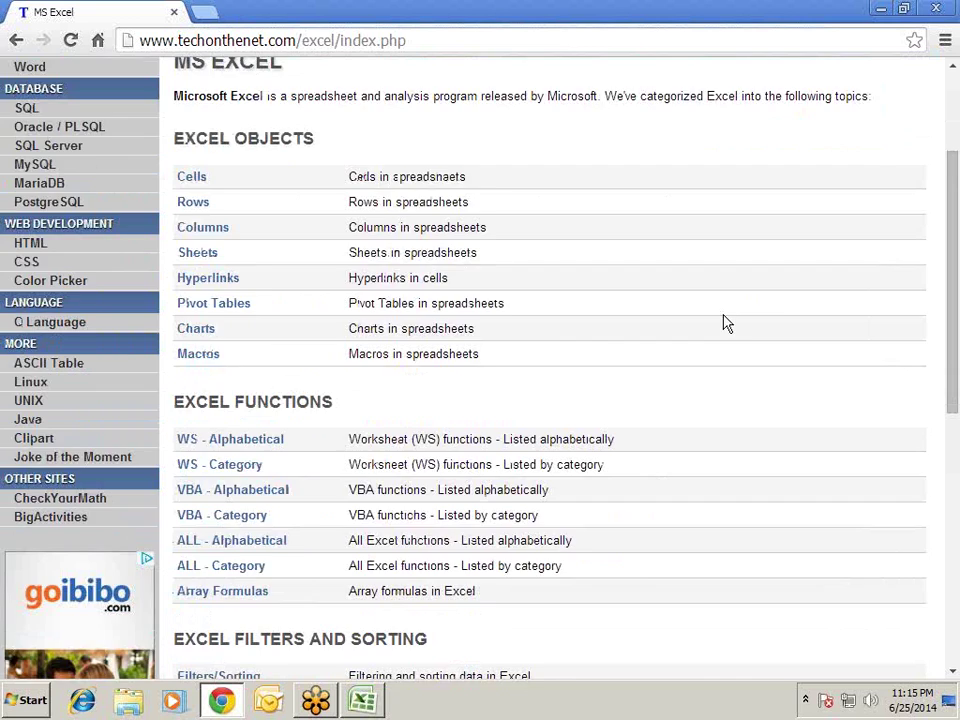
{"action": "scroll", "coordinate": [728, 320], "scroll_direction": "up", "scroll_amount": 1}
{"action": "scroll", "coordinate": [728, 320], "scroll_direction": "up", "scroll_amount": 2}
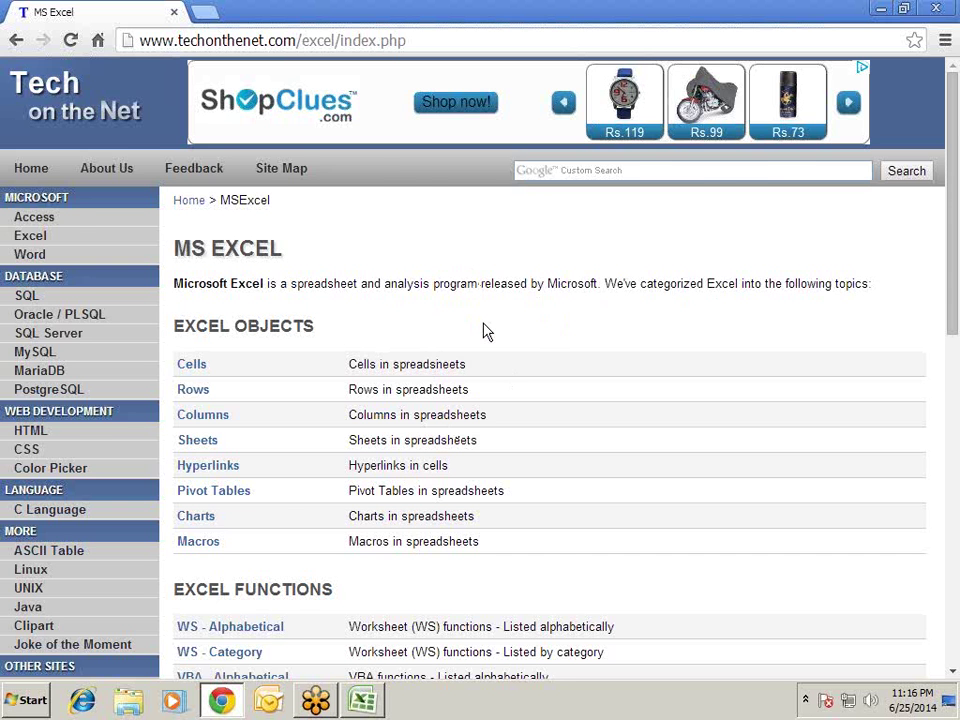
{"action": "scroll", "coordinate": [485, 332], "scroll_direction": "down", "scroll_amount": 3}
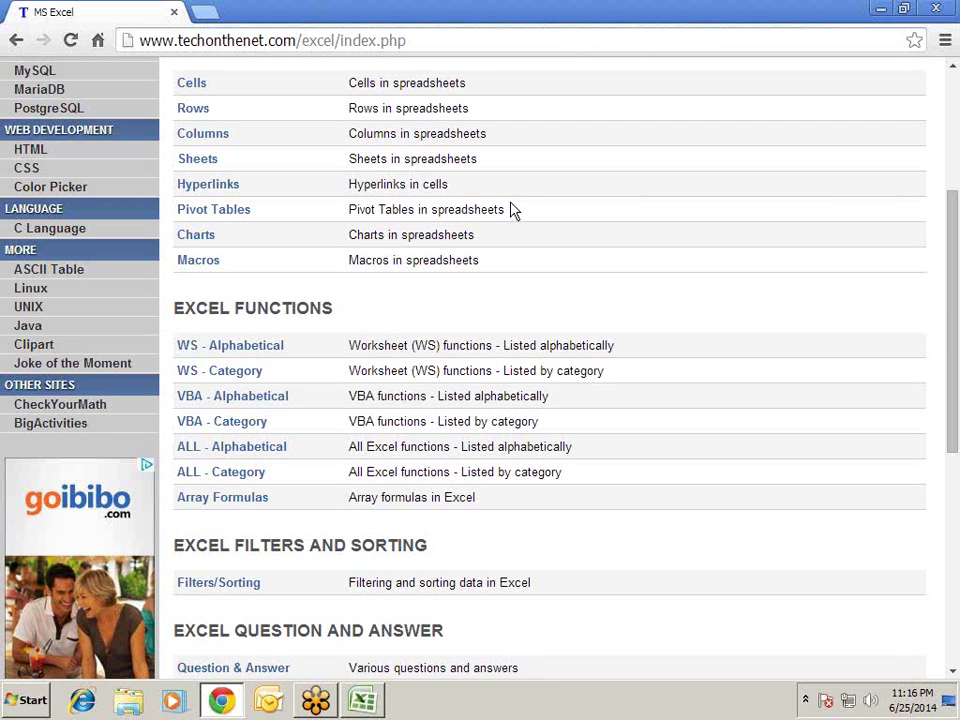
{"action": "scroll", "coordinate": [512, 211], "scroll_direction": "up", "scroll_amount": 3}
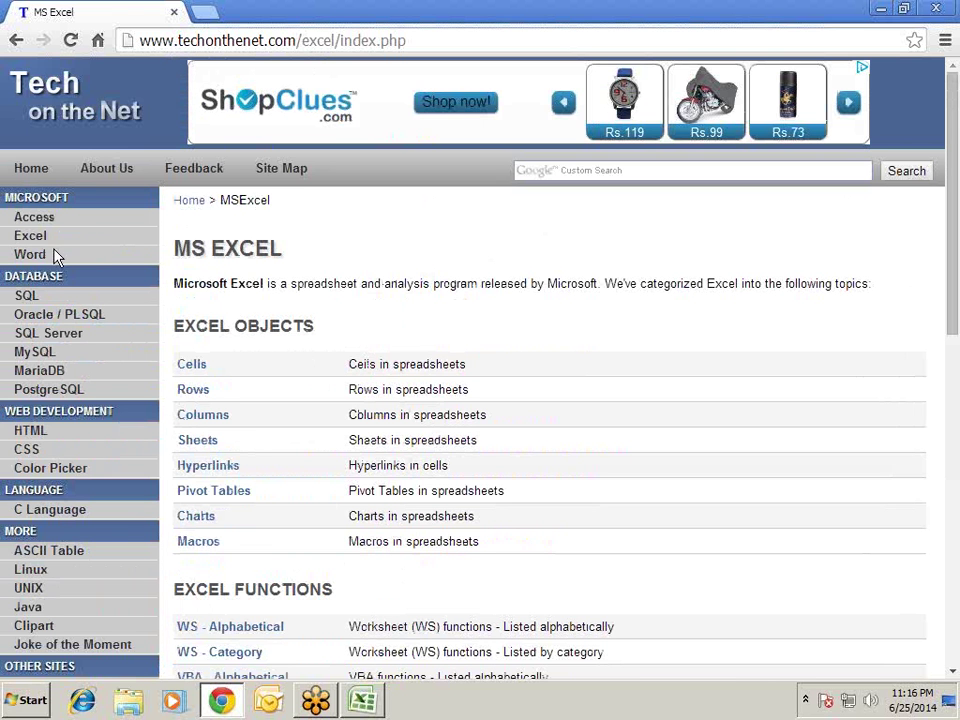
{"action": "scroll", "coordinate": [305, 250], "scroll_direction": "down", "scroll_amount": 2}
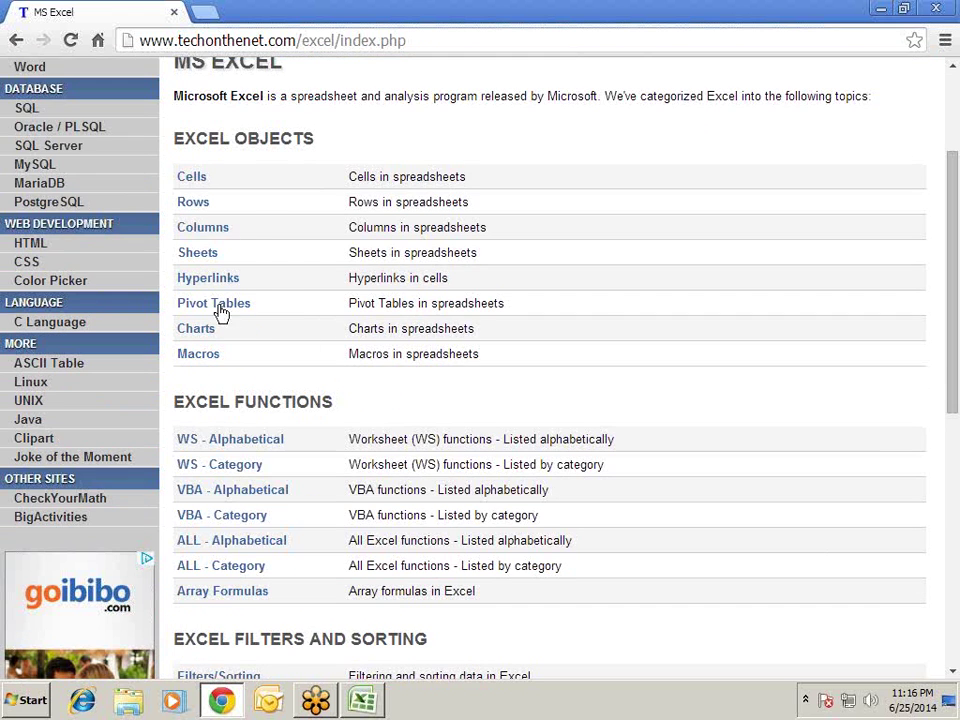
{"action": "scroll", "coordinate": [318, 392], "scroll_direction": "down", "scroll_amount": 3}
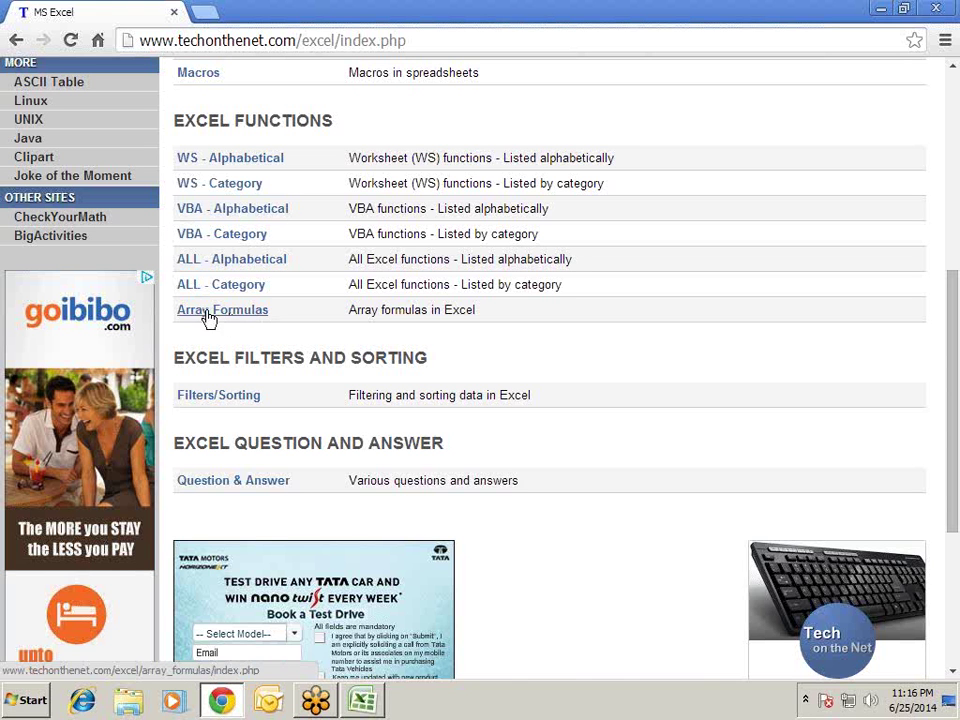
{"action": "left_click", "coordinate": [232, 190]}
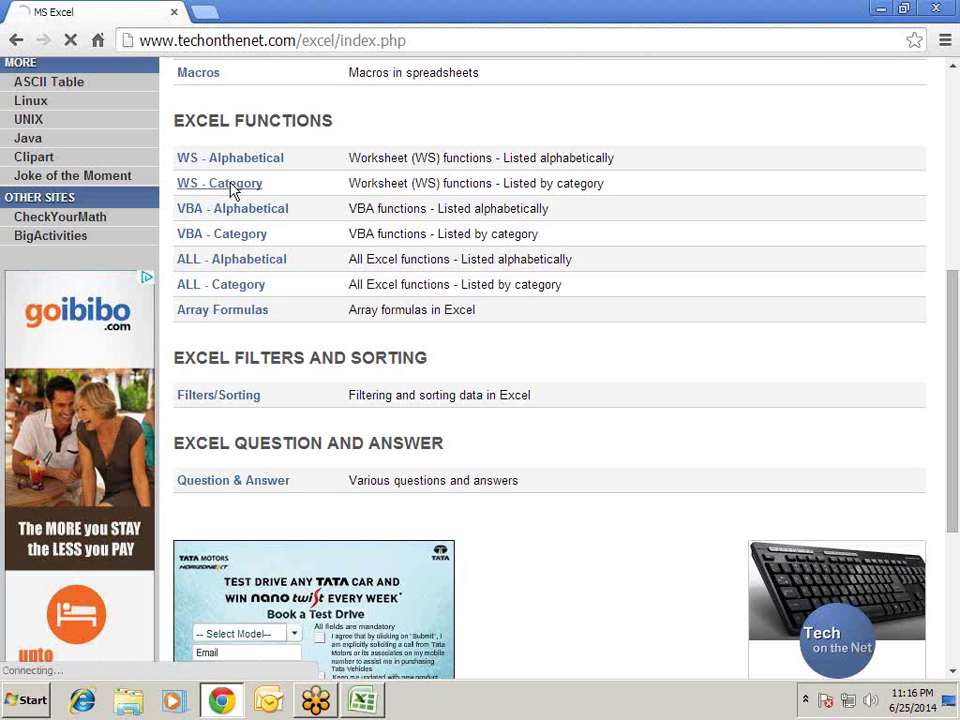
{"action": "scroll", "coordinate": [373, 223], "scroll_direction": "down", "scroll_amount": 4}
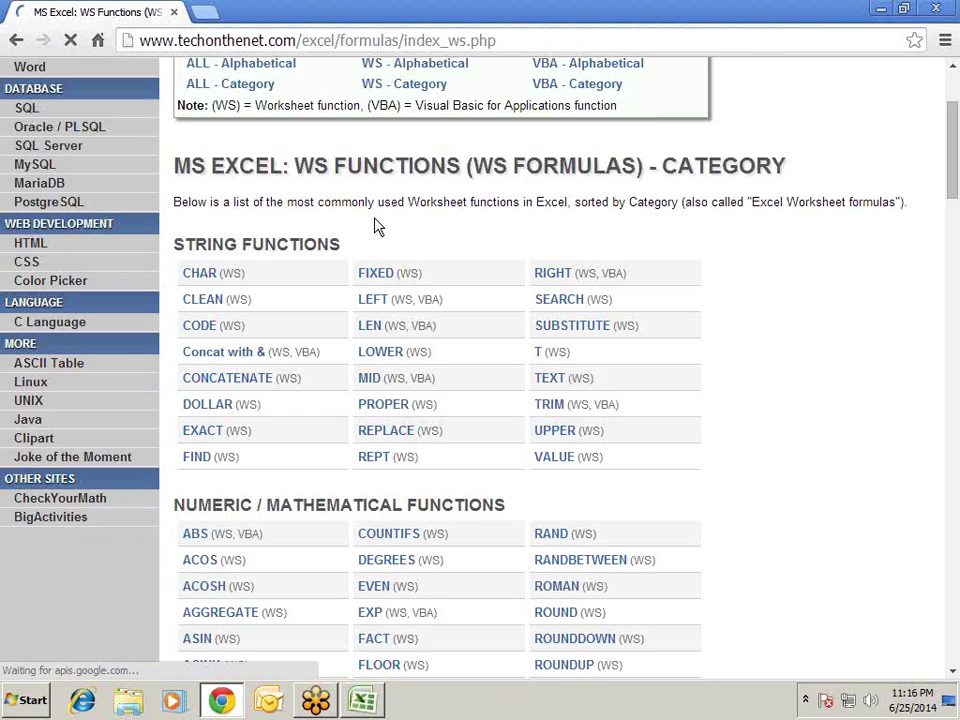
{"action": "scroll", "coordinate": [422, 251], "scroll_direction": "down", "scroll_amount": 3}
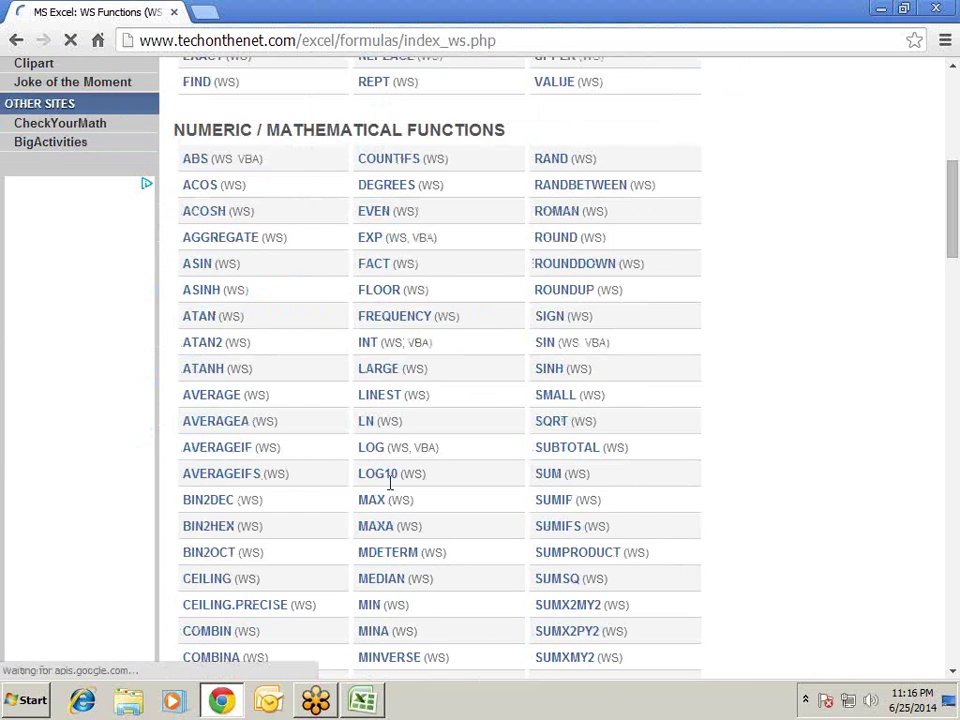
{"action": "scroll", "coordinate": [422, 318], "scroll_direction": "down", "scroll_amount": 4}
{"action": "scroll", "coordinate": [423, 313], "scroll_direction": "down", "scroll_amount": 4}
{"action": "scroll", "coordinate": [427, 325], "scroll_direction": "up", "scroll_amount": 15}
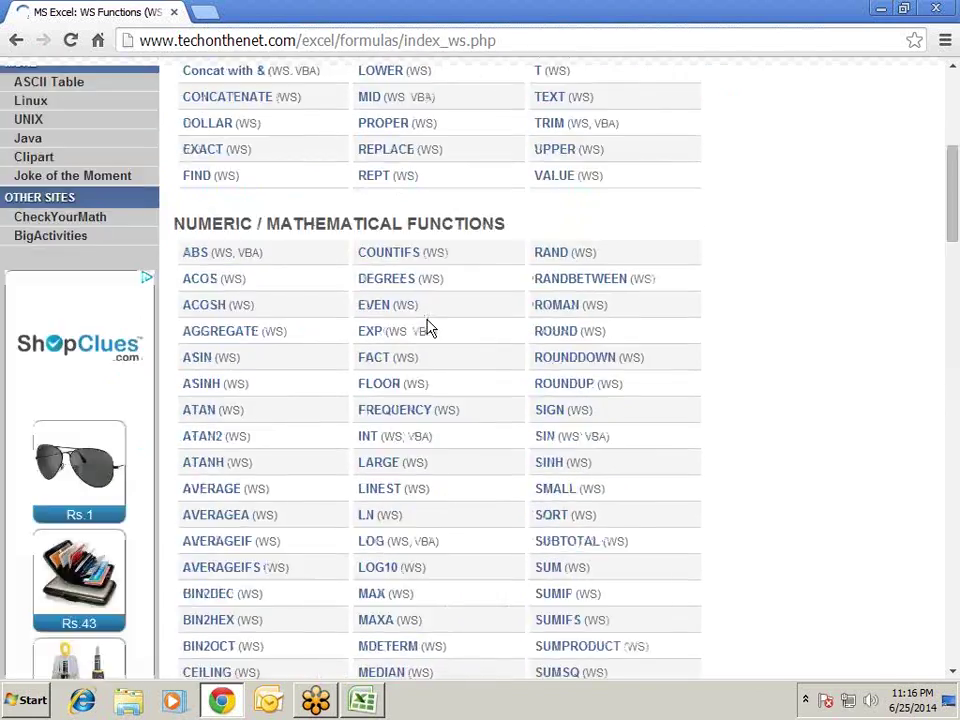
{"action": "scroll", "coordinate": [333, 388], "scroll_direction": "down", "scroll_amount": 20}
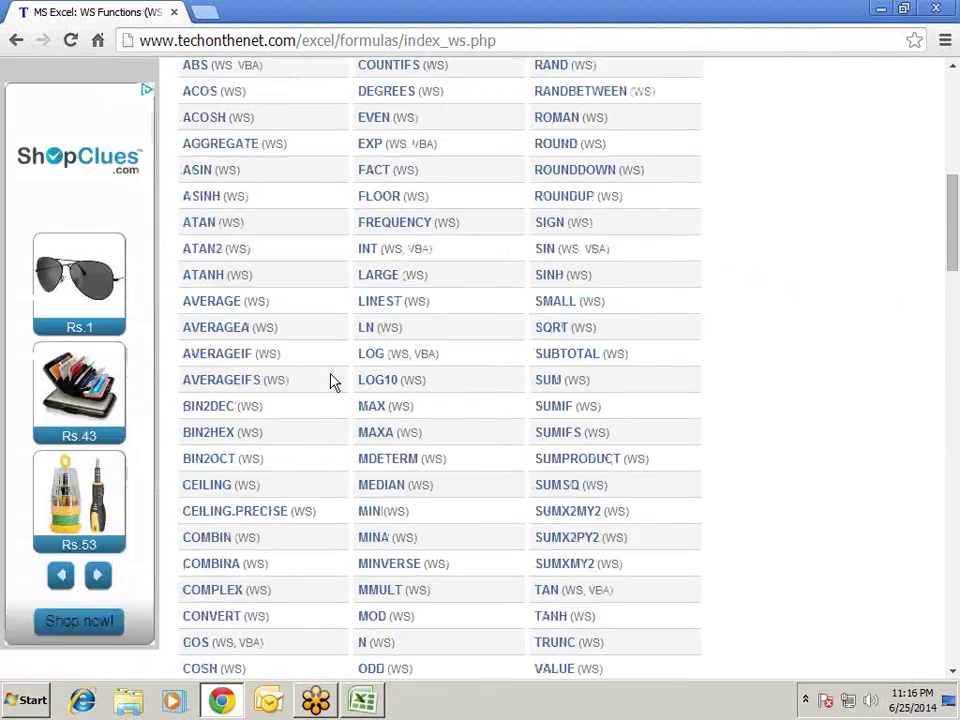
{"action": "scroll", "coordinate": [333, 390], "scroll_direction": "down", "scroll_amount": 5}
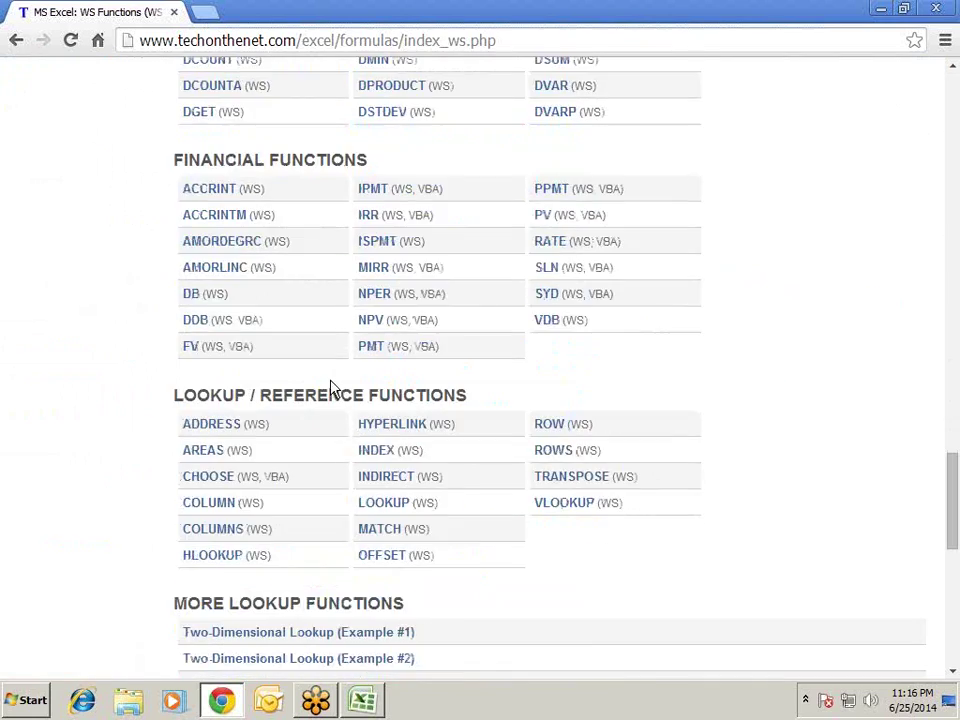
{"action": "scroll", "coordinate": [313, 347], "scroll_direction": "down", "scroll_amount": 5}
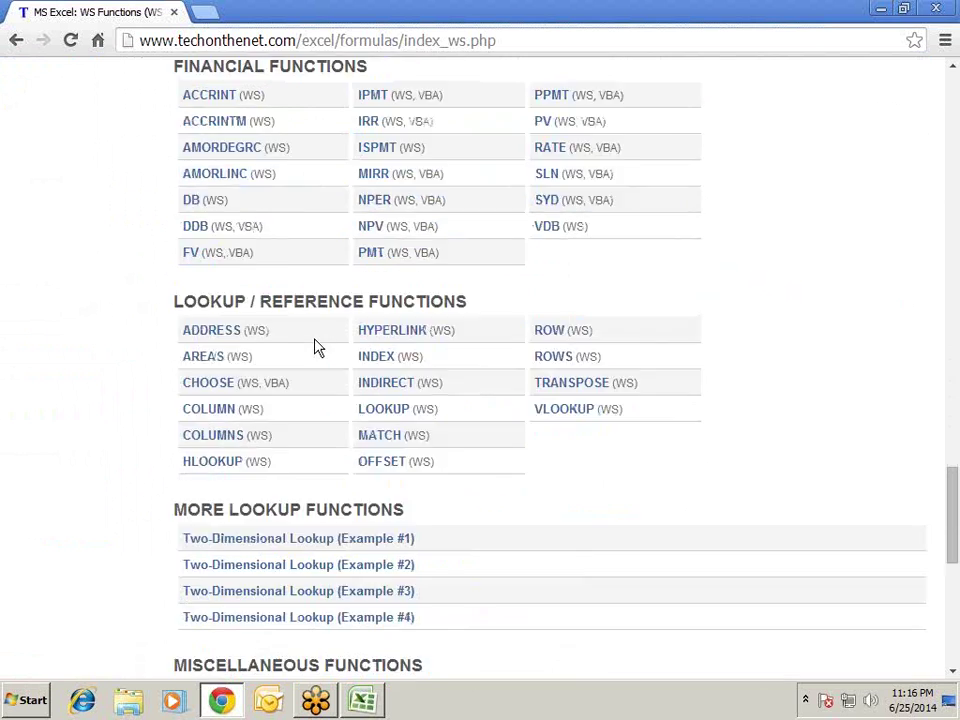
{"action": "scroll", "coordinate": [324, 347], "scroll_direction": "up", "scroll_amount": 5}
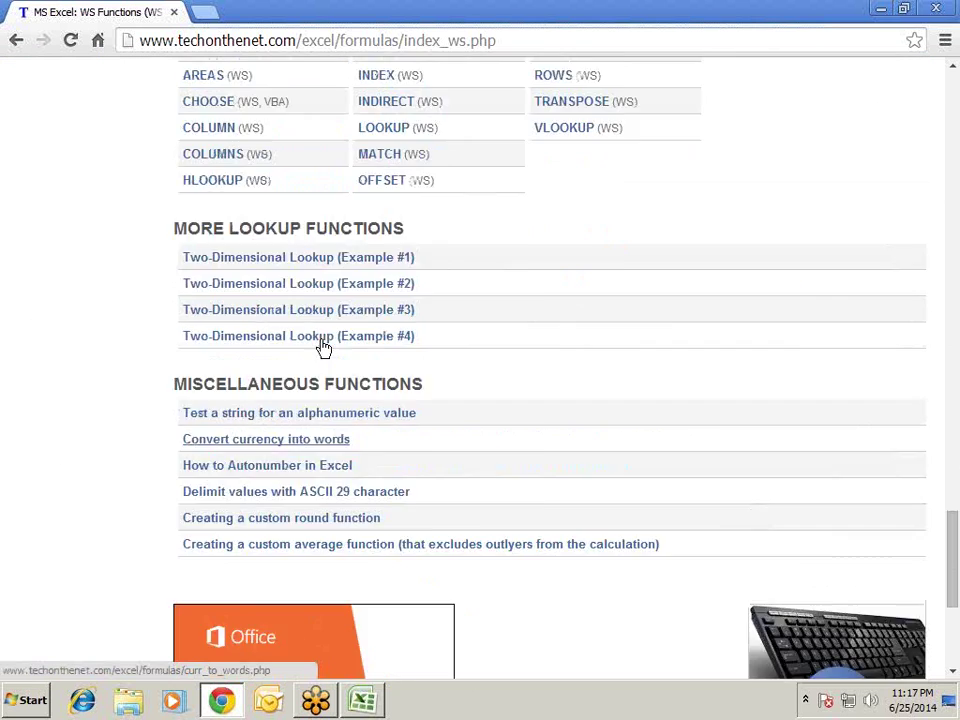
{"action": "scroll", "coordinate": [322, 346], "scroll_direction": "up", "scroll_amount": 3}
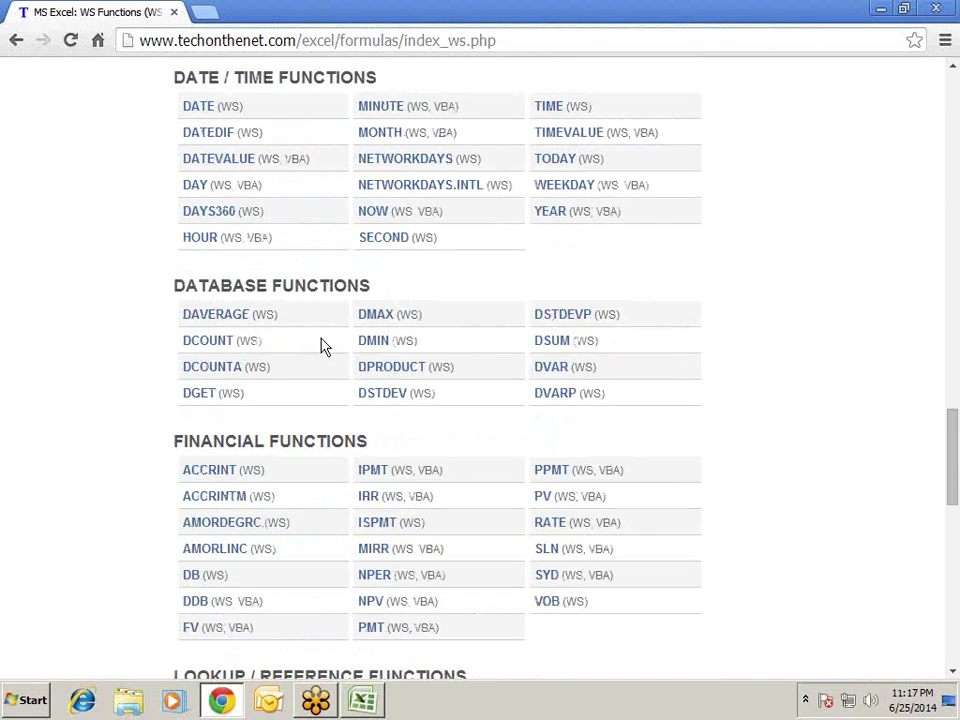
{"action": "scroll", "coordinate": [322, 346], "scroll_direction": "up", "scroll_amount": 2}
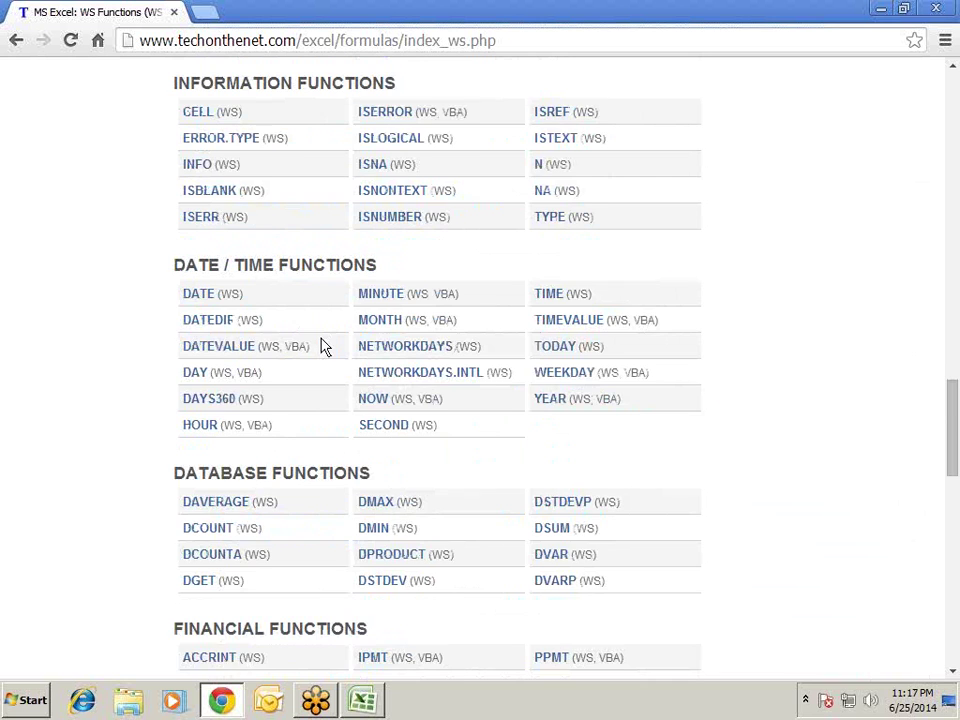
{"action": "scroll", "coordinate": [322, 346], "scroll_direction": "down", "scroll_amount": 4}
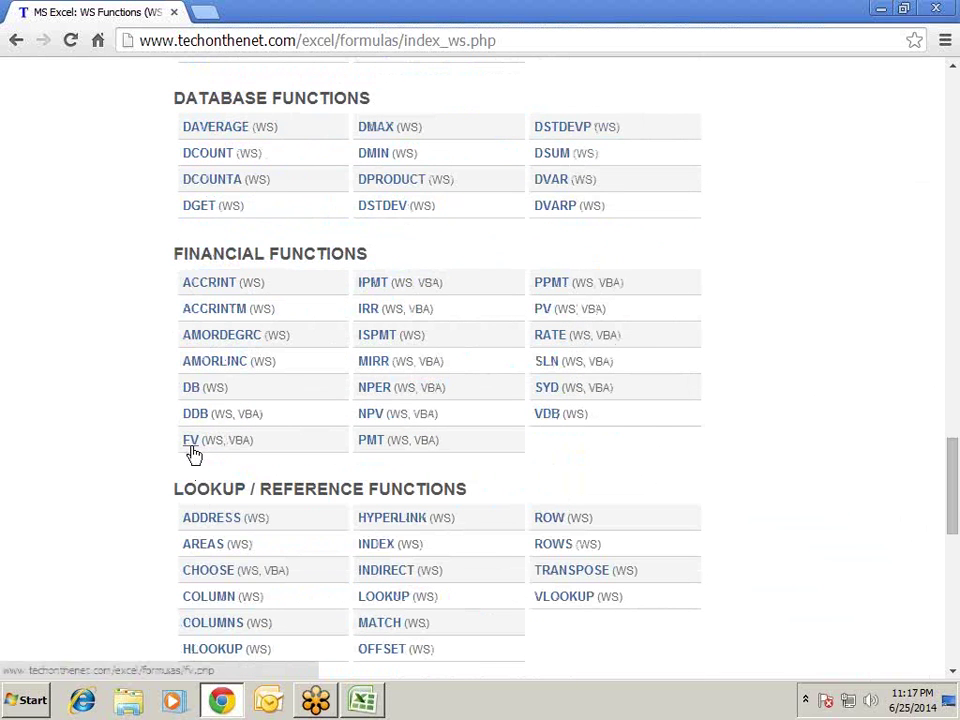
- Open the FV function page and read its syntax, payment-type parameter and worksheet examples
{"action": "left_click", "coordinate": [191, 450]}
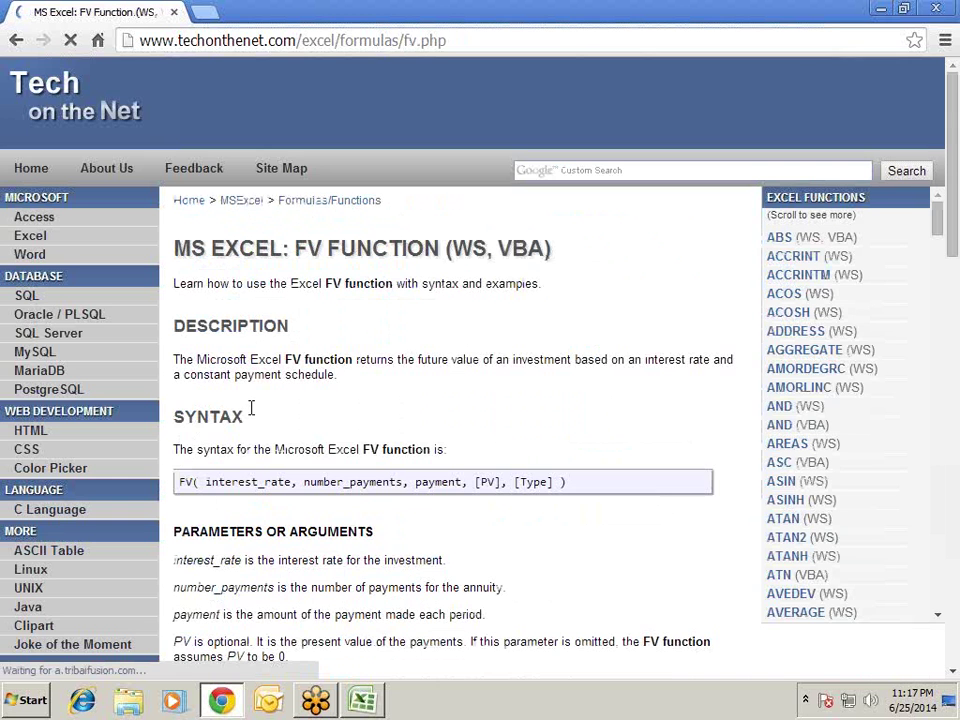
{"action": "scroll", "coordinate": [336, 358], "scroll_direction": "down", "scroll_amount": 2}
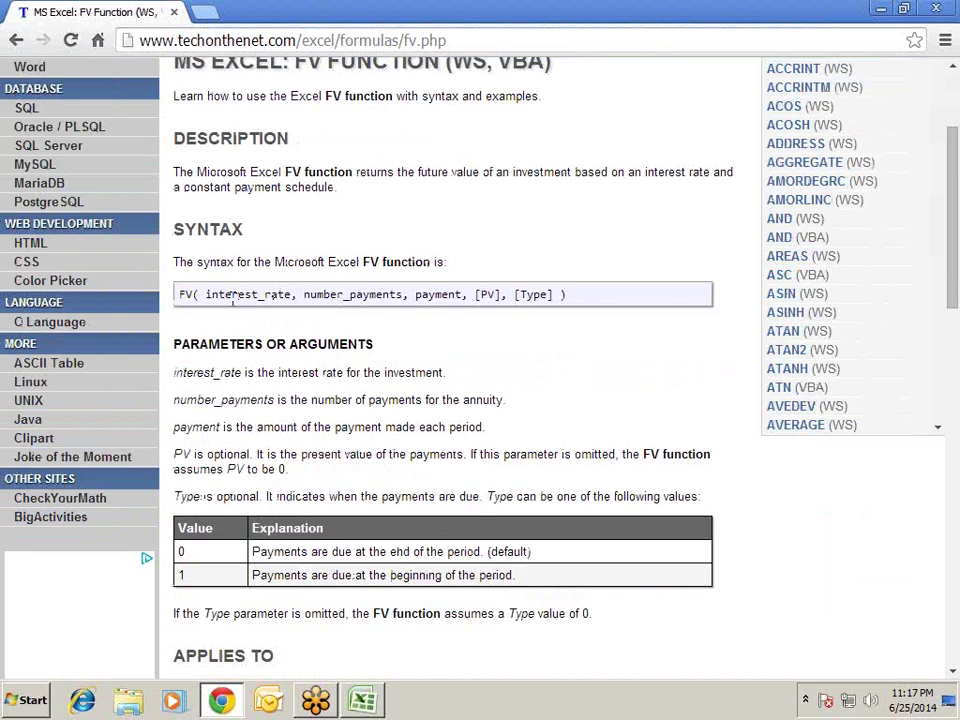
{"action": "scroll", "coordinate": [501, 257], "scroll_direction": "down", "scroll_amount": 2}
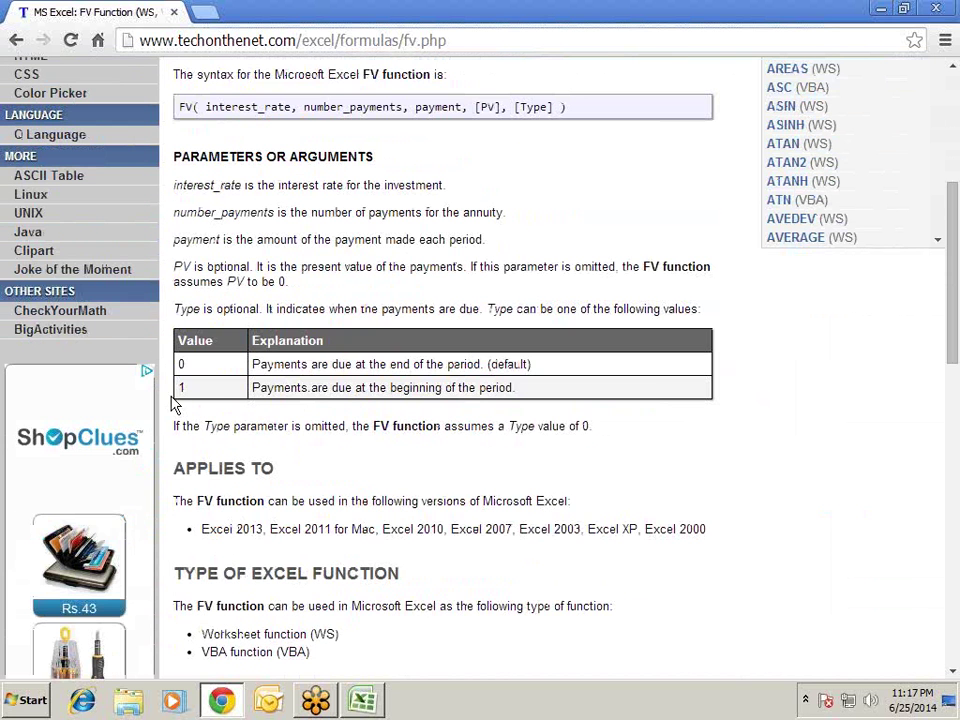
{"action": "left_click_drag", "start_coordinate": [254, 364], "coordinate": [482, 388]}
{"action": "scroll", "coordinate": [470, 388], "scroll_direction": "down", "scroll_amount": 5}
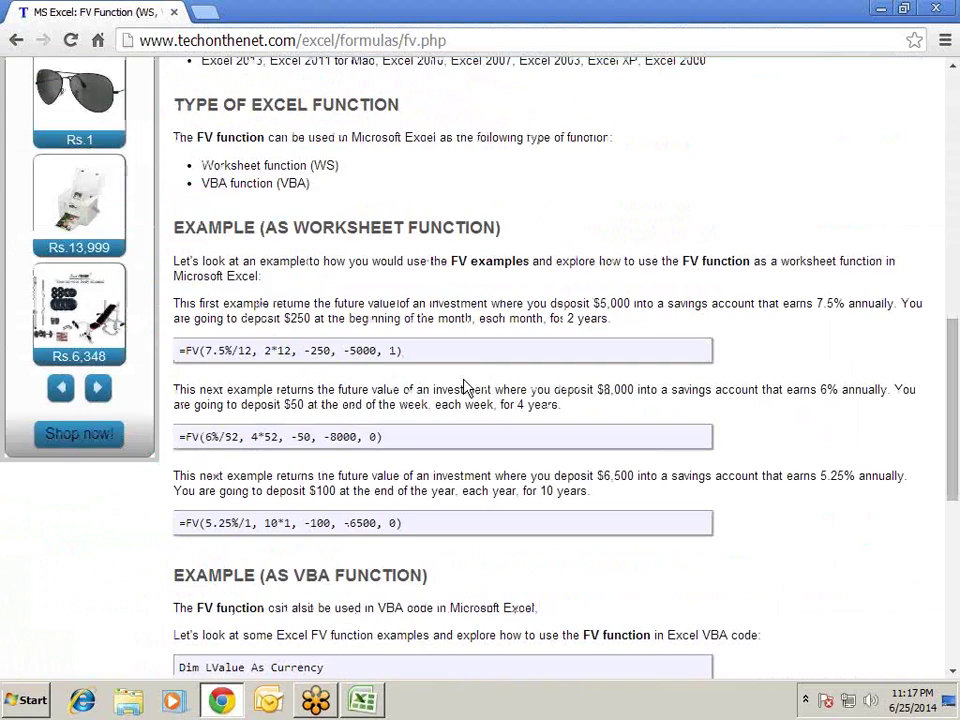
{"action": "left_click_drag", "start_coordinate": [191, 351], "coordinate": [407, 347]}
{"action": "scroll", "coordinate": [407, 347], "scroll_direction": "down", "scroll_amount": 1}
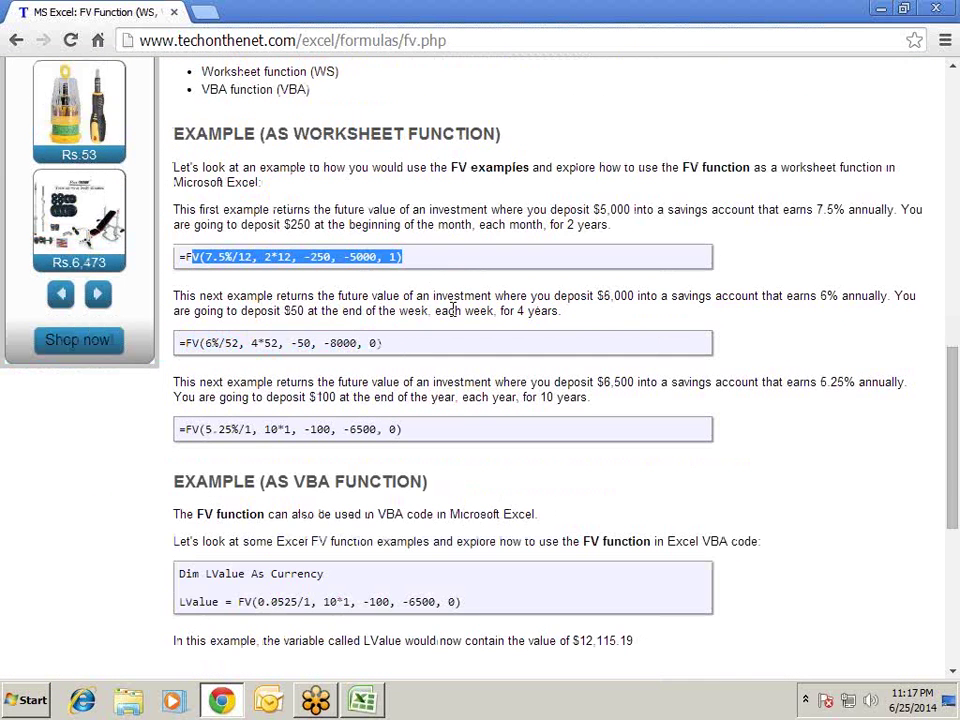
{"action": "scroll", "coordinate": [497, 392], "scroll_direction": "down", "scroll_amount": 4}
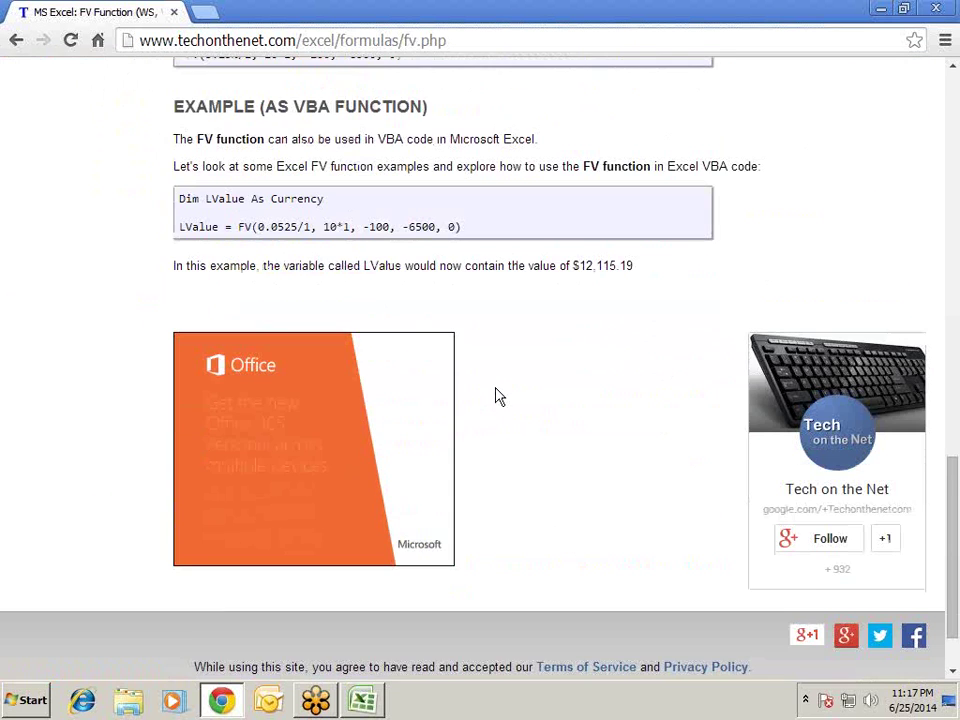
{"action": "scroll", "coordinate": [497, 395], "scroll_direction": "down", "scroll_amount": 1}
{"action": "left_click_drag", "start_coordinate": [353, 182], "coordinate": [624, 165]}
{"action": "scroll", "coordinate": [587, 266], "scroll_direction": "up", "scroll_amount": 9}
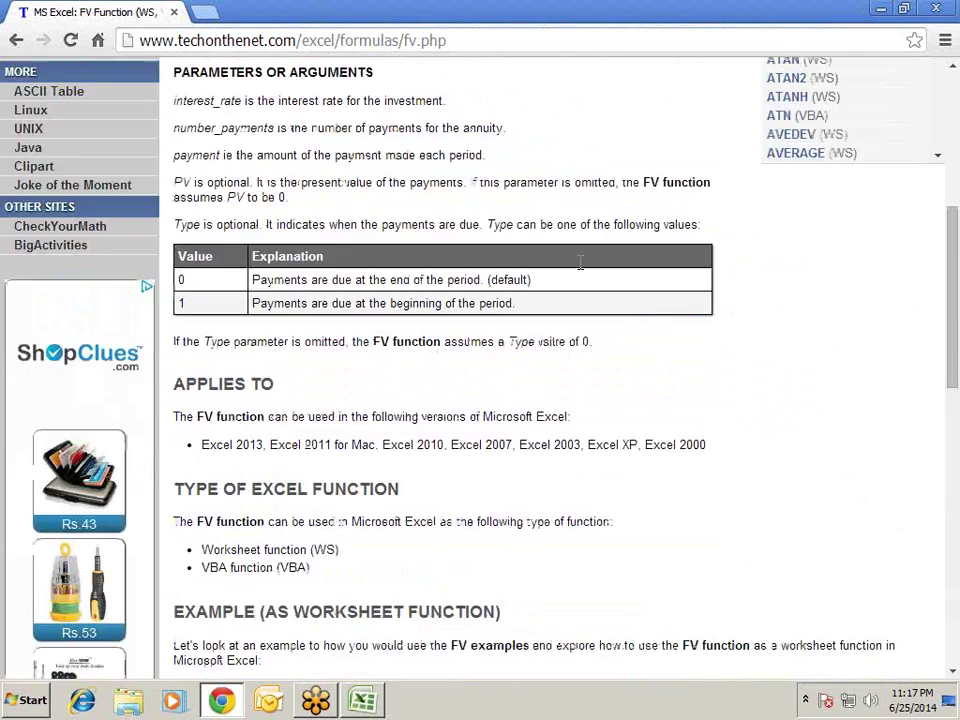
{"action": "scroll", "coordinate": [580, 262], "scroll_direction": "up", "scroll_amount": 5}
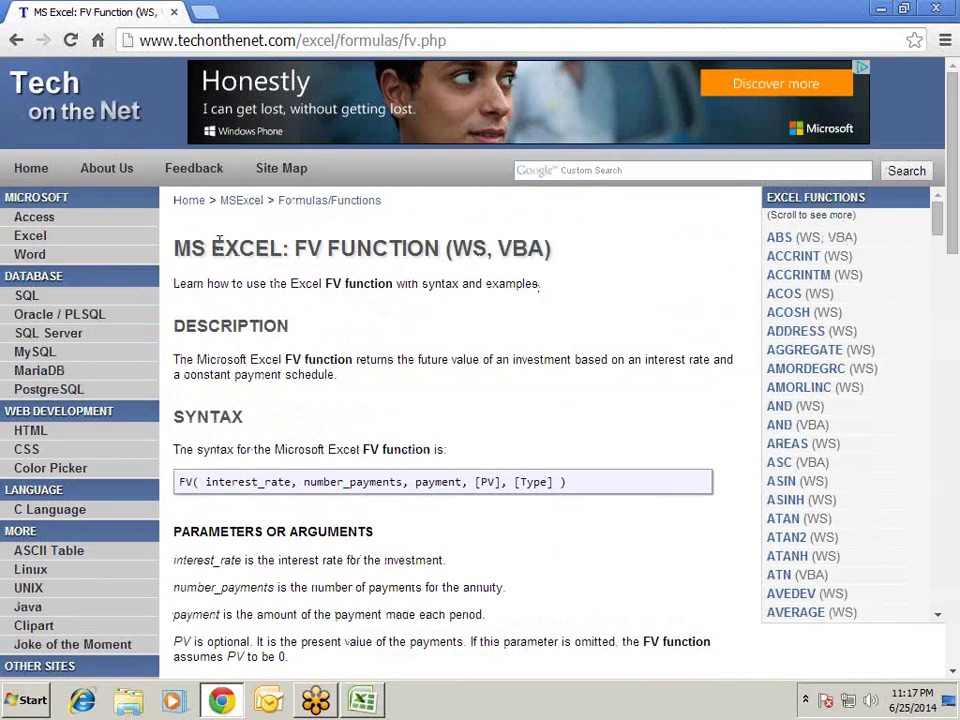
- Go back to the worksheet functions list and open the Two-Dimensional Lookup Example #1 page
{"action": "left_click", "coordinate": [16, 40]}
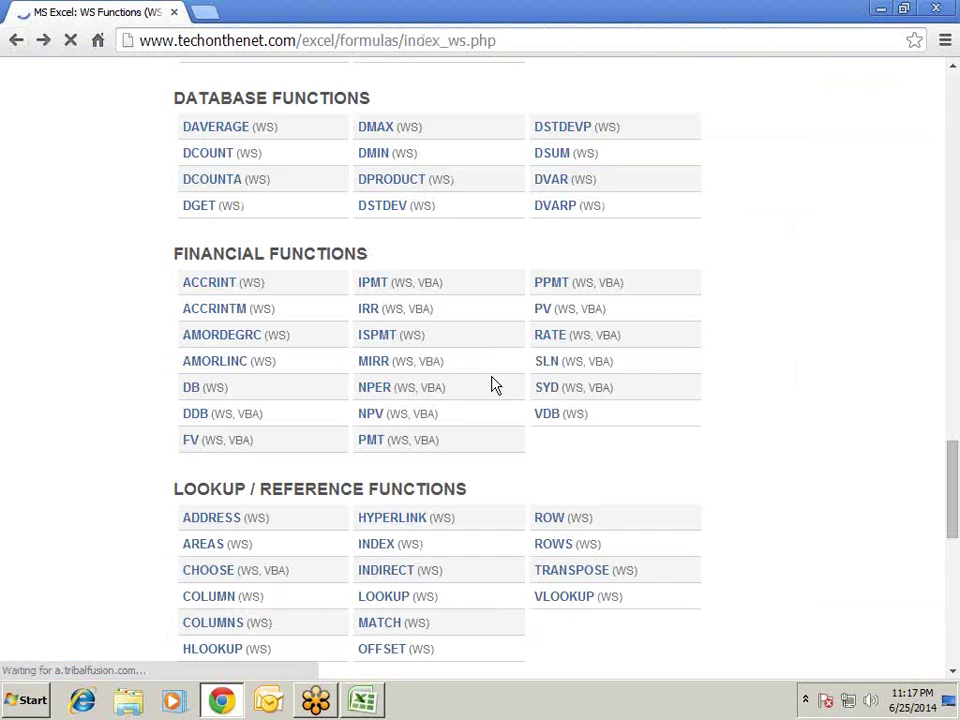
{"action": "scroll", "coordinate": [491, 385], "scroll_direction": "down", "scroll_amount": 4}
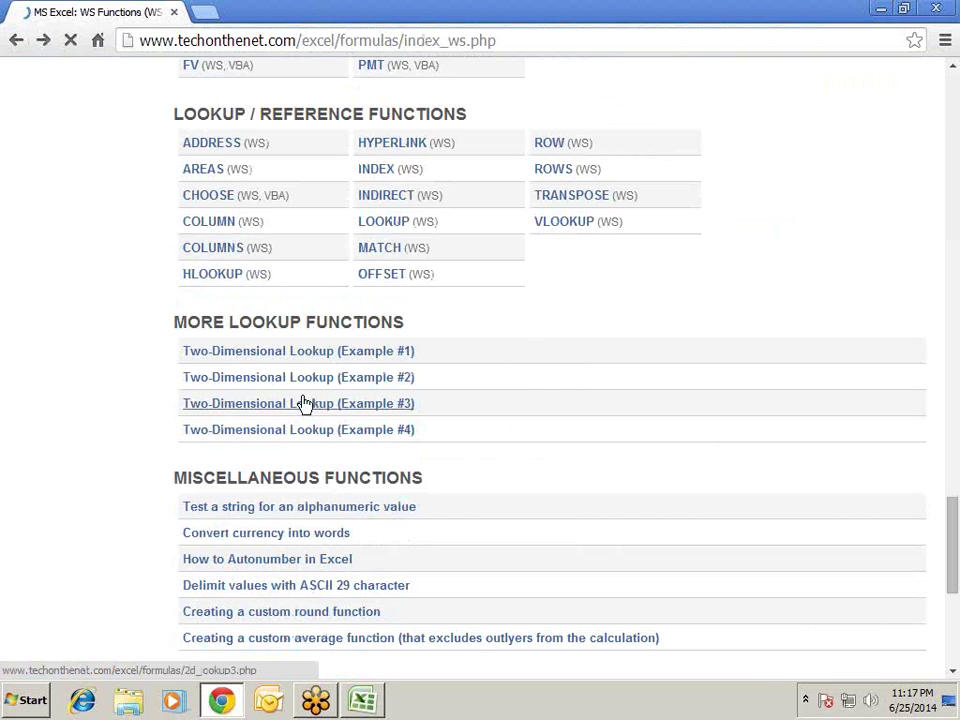
{"action": "scroll", "coordinate": [385, 340], "scroll_direction": "down", "scroll_amount": 1}
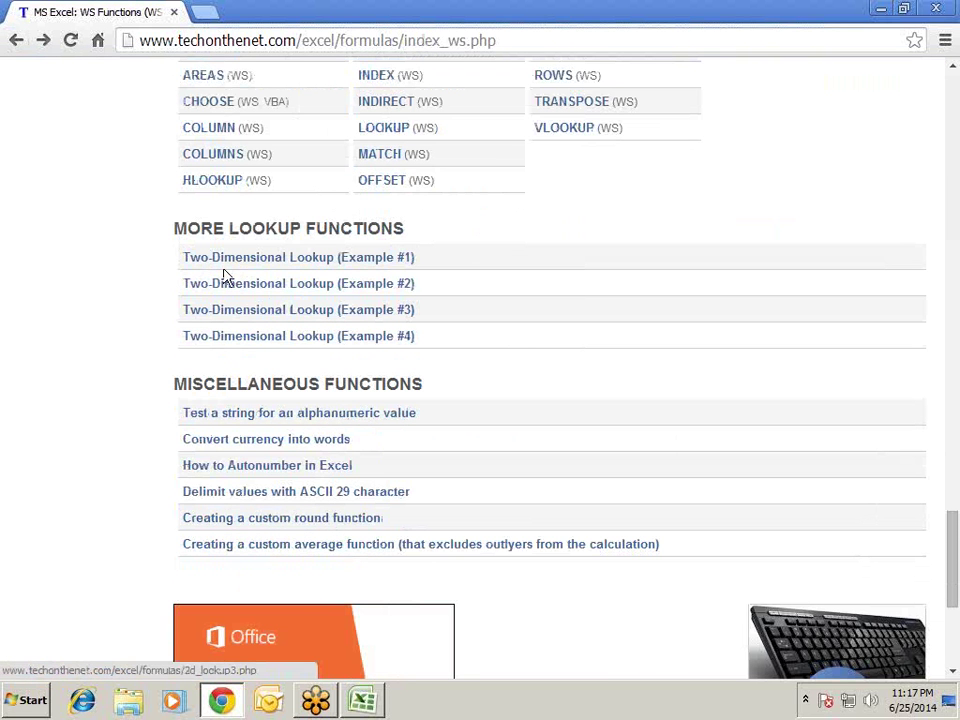
{"action": "left_click", "coordinate": [302, 260]}
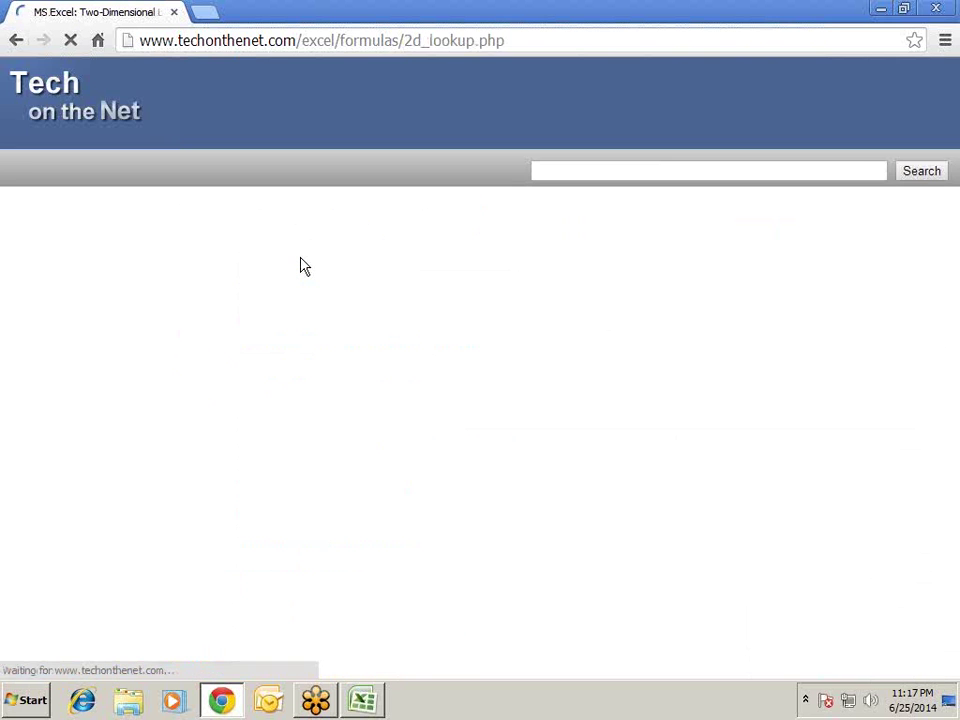
- Highlight the MATCH part of the first VLOOKUP formula, then return to the lookup functions list
{"action": "scroll", "coordinate": [325, 295], "scroll_direction": "down", "scroll_amount": 5}
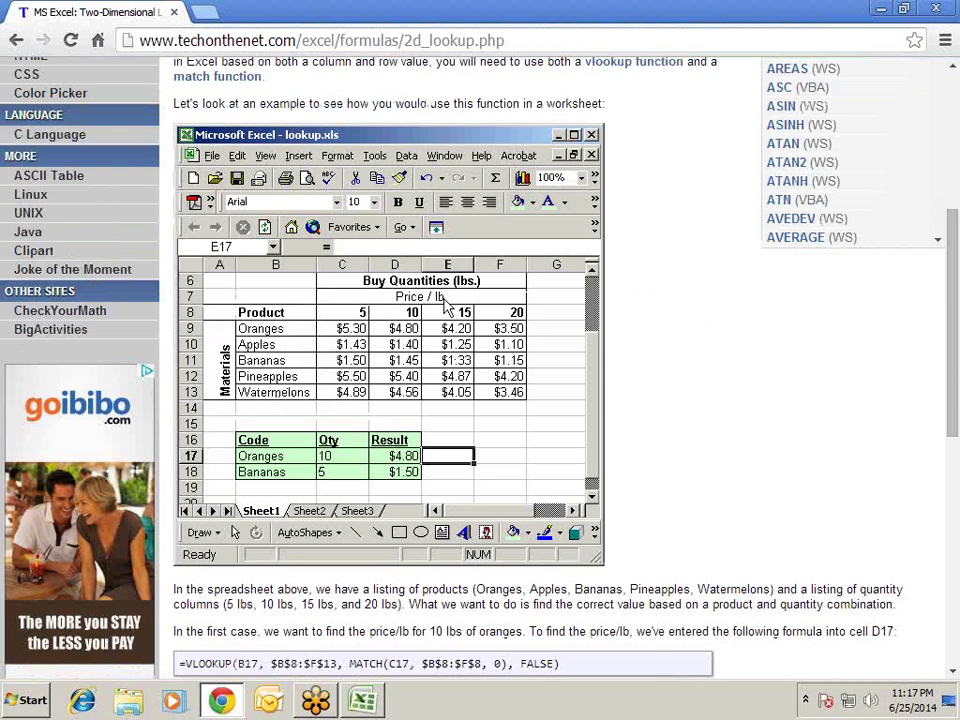
{"action": "scroll", "coordinate": [410, 352], "scroll_direction": "down", "scroll_amount": 3}
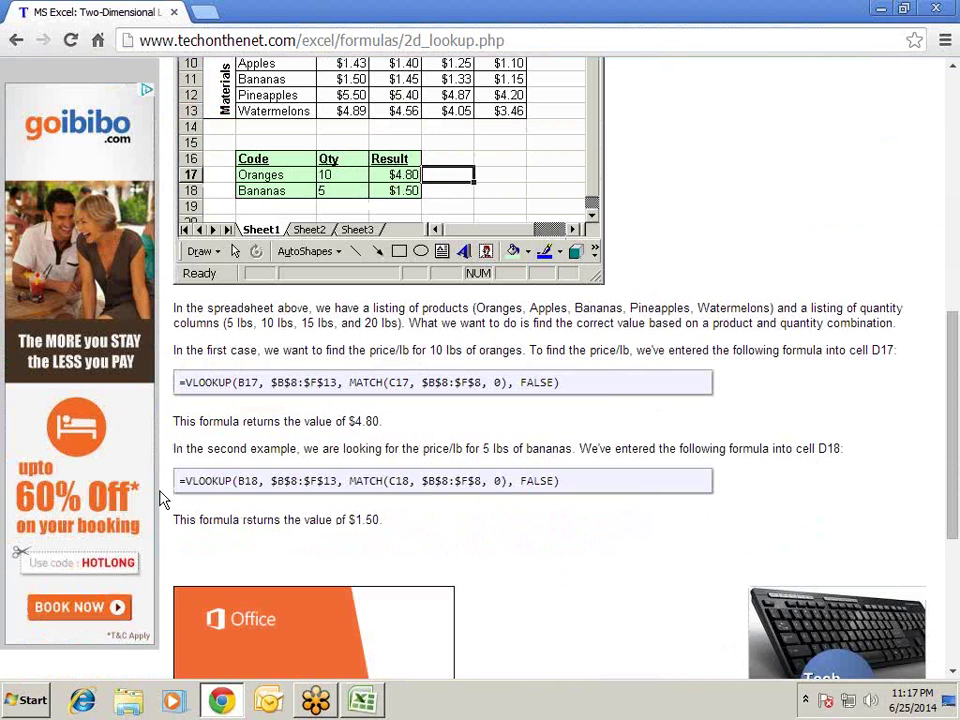
{"action": "left_click_drag", "start_coordinate": [198, 383], "coordinate": [567, 382]}
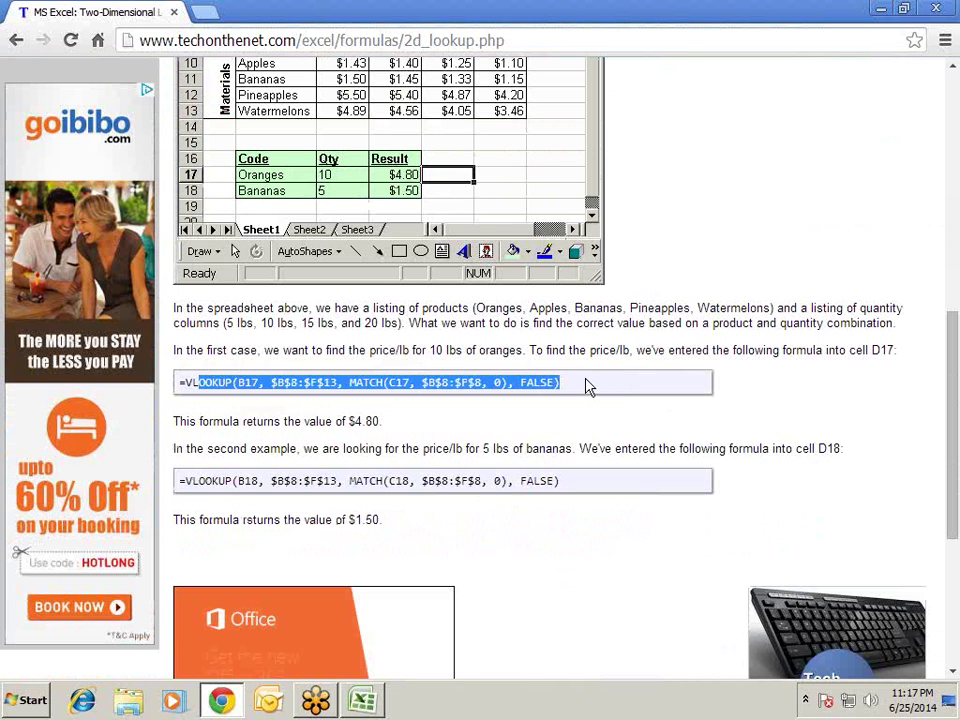
{"action": "left_click", "coordinate": [424, 384]}
{"action": "left_click_drag", "start_coordinate": [349, 384], "coordinate": [497, 387]}
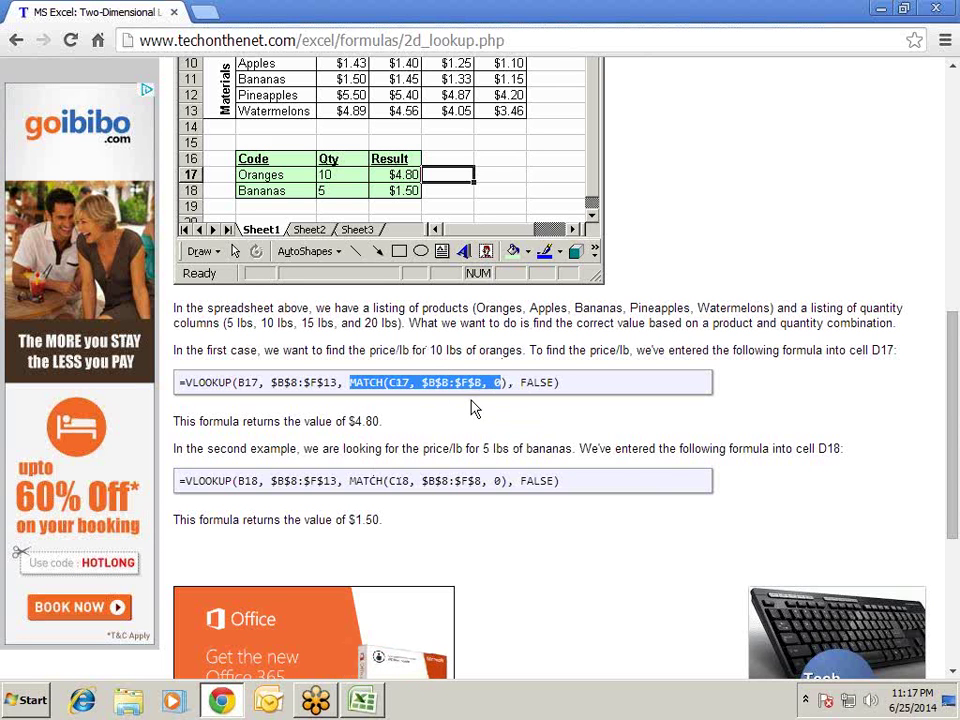
{"action": "scroll", "coordinate": [472, 407], "scroll_direction": "down", "scroll_amount": 3}
{"action": "scroll", "coordinate": [471, 407], "scroll_direction": "up", "scroll_amount": 5}
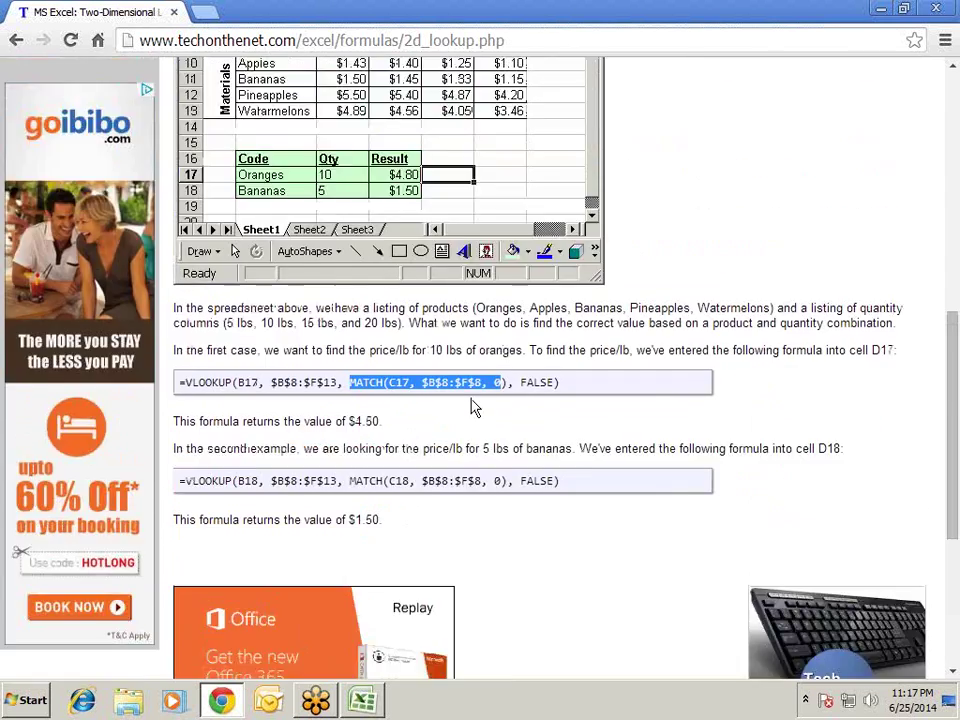
{"action": "left_click", "coordinate": [16, 40]}
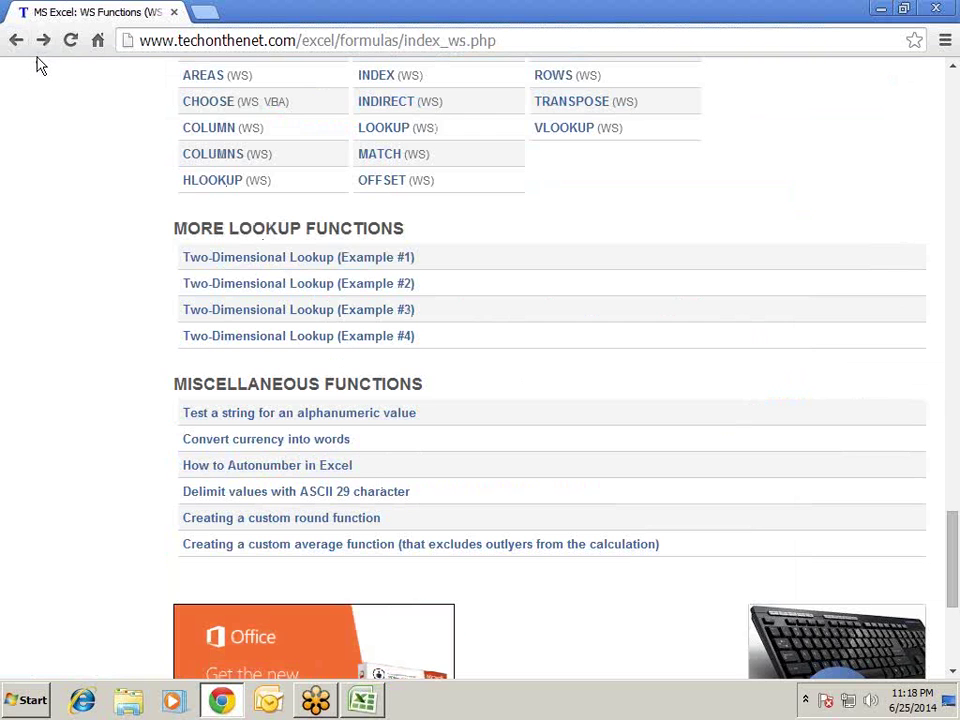
- From the Excel index, open Array Formulas and pick the first Sum Values 'Excel 2003 (or older)' example
{"action": "left_click", "coordinate": [16, 40]}
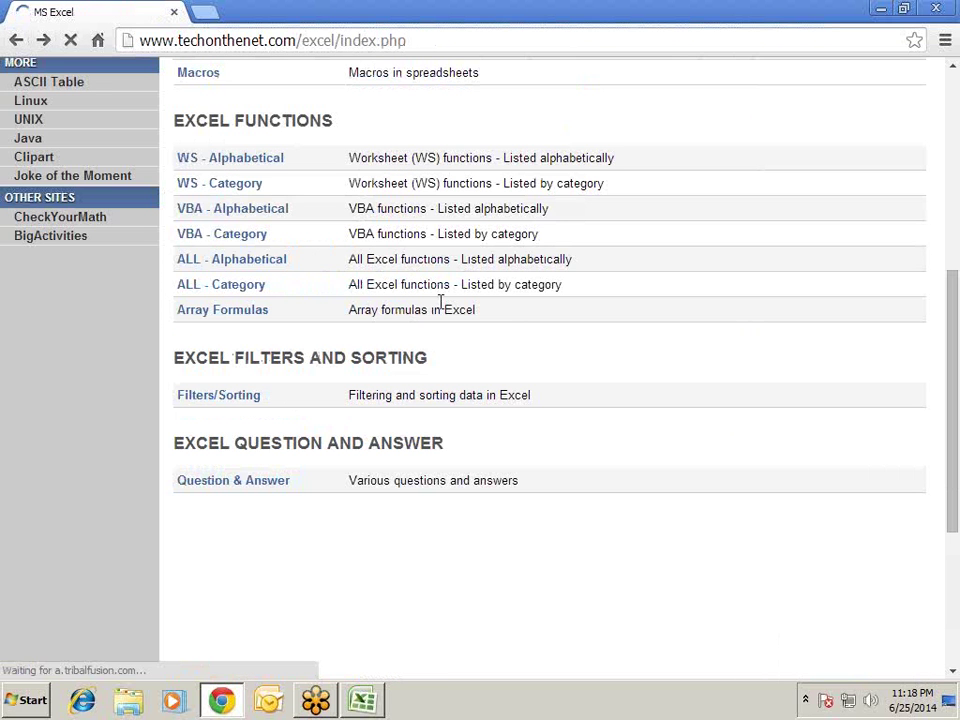
{"action": "left_click", "coordinate": [243, 315]}
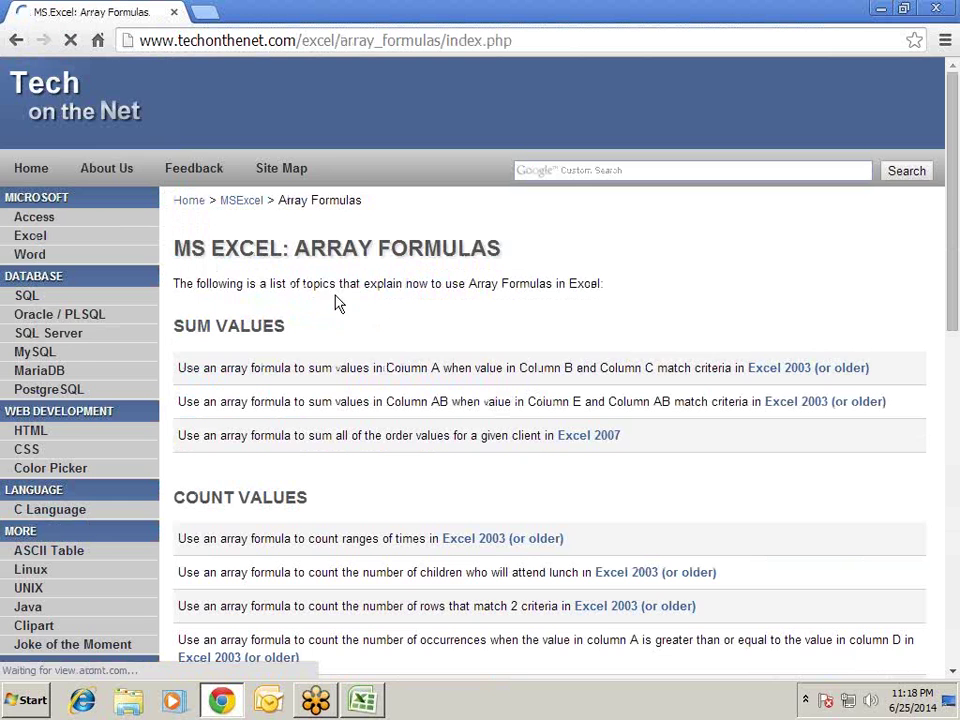
{"action": "scroll", "coordinate": [364, 285], "scroll_direction": "down", "scroll_amount": 1}
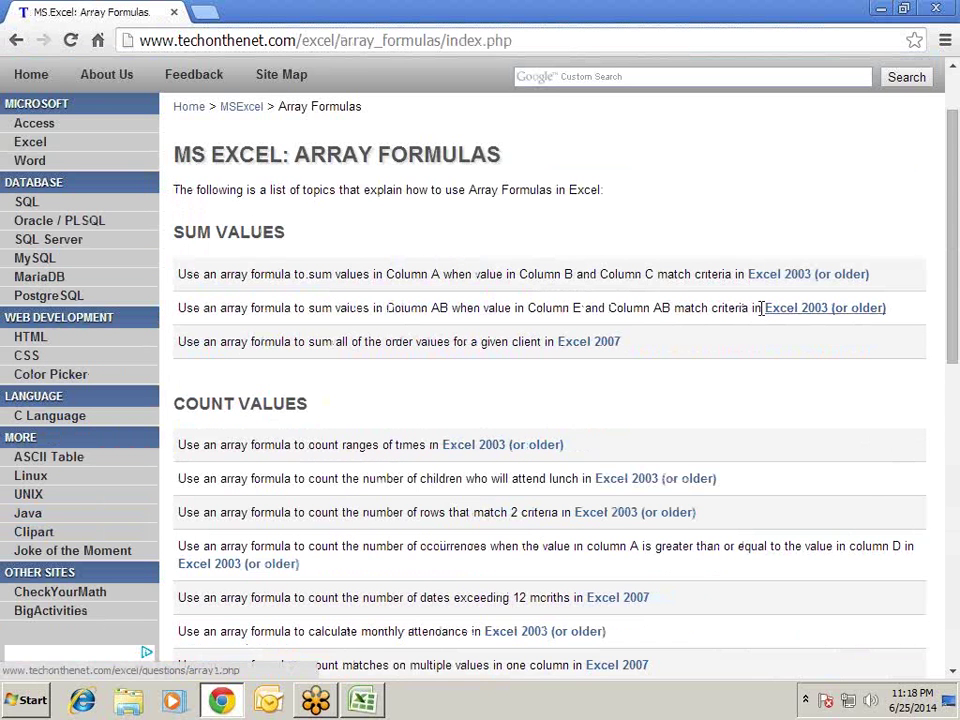
{"action": "scroll", "coordinate": [407, 328], "scroll_direction": "down", "scroll_amount": 2}
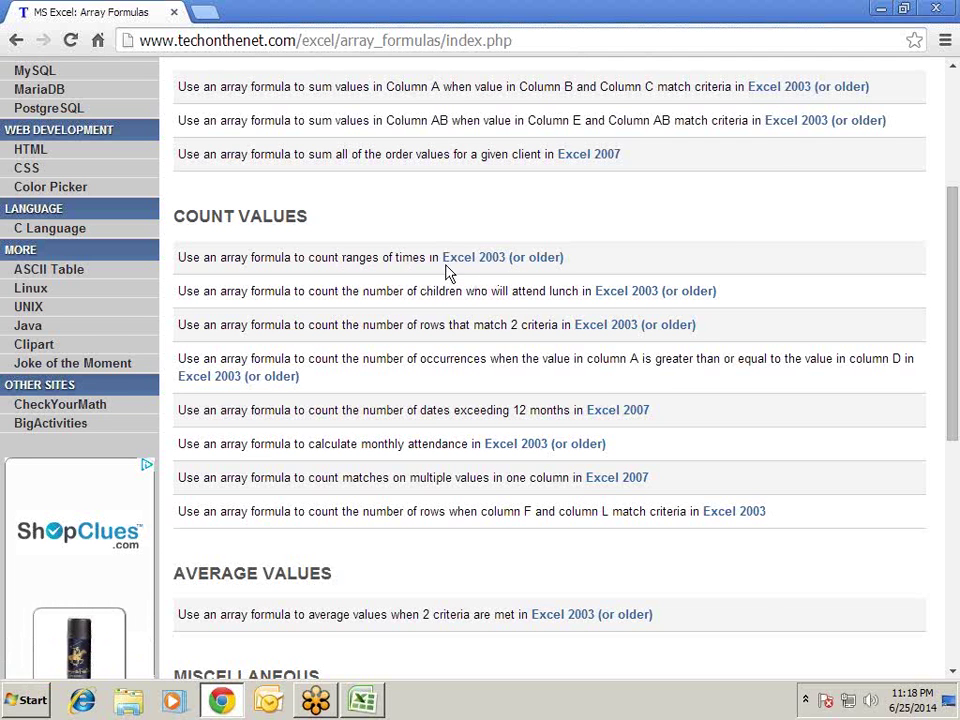
{"action": "scroll", "coordinate": [470, 290], "scroll_direction": "down", "scroll_amount": 2}
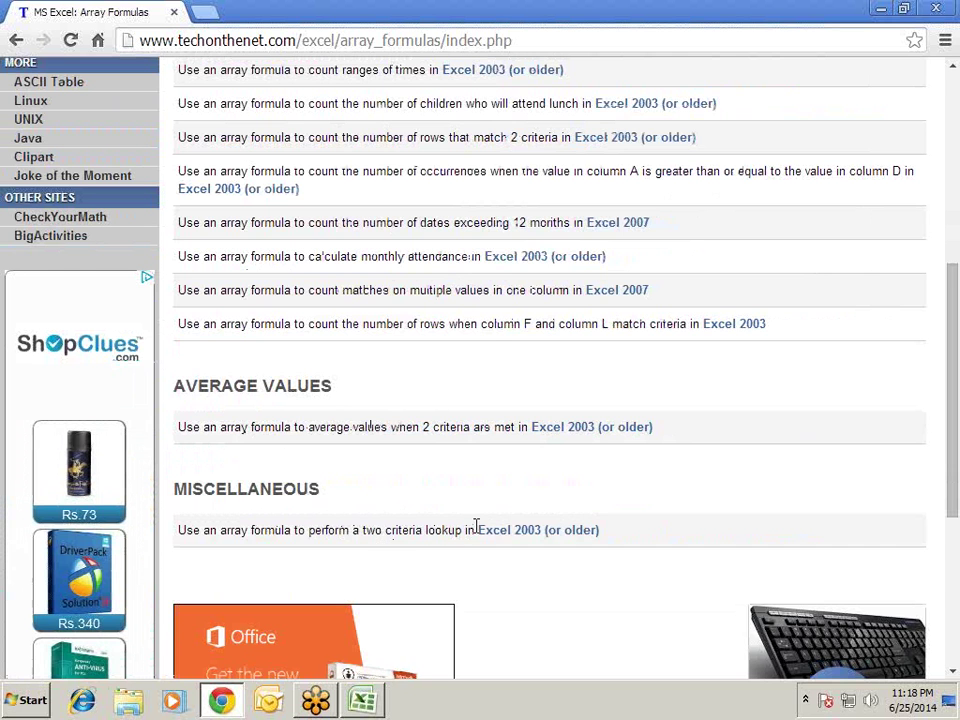
{"action": "scroll", "coordinate": [495, 339], "scroll_direction": "up", "scroll_amount": 4}
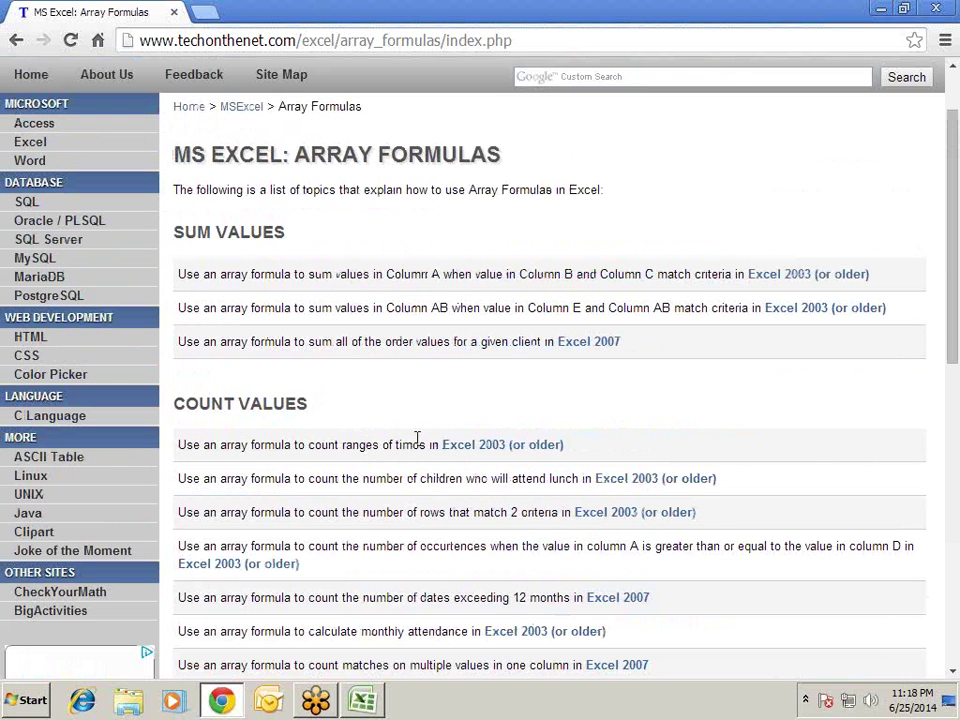
{"action": "left_click", "coordinate": [776, 283]}
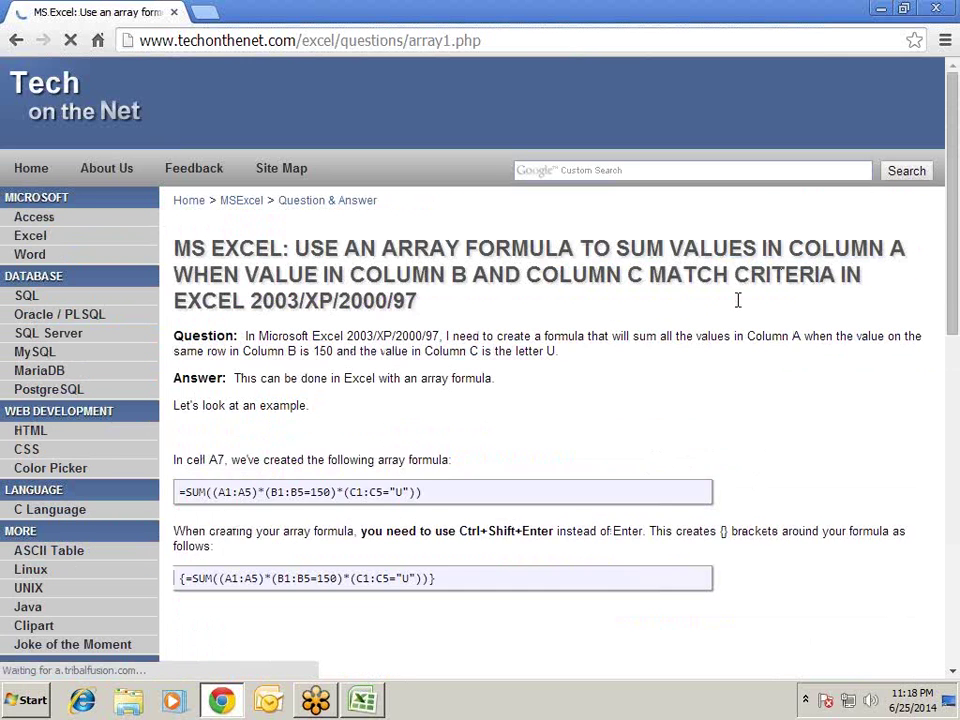
- Highlight the example SUM array formula, then go back to the Array Formulas list
{"action": "scroll", "coordinate": [566, 364], "scroll_direction": "down", "scroll_amount": 3}
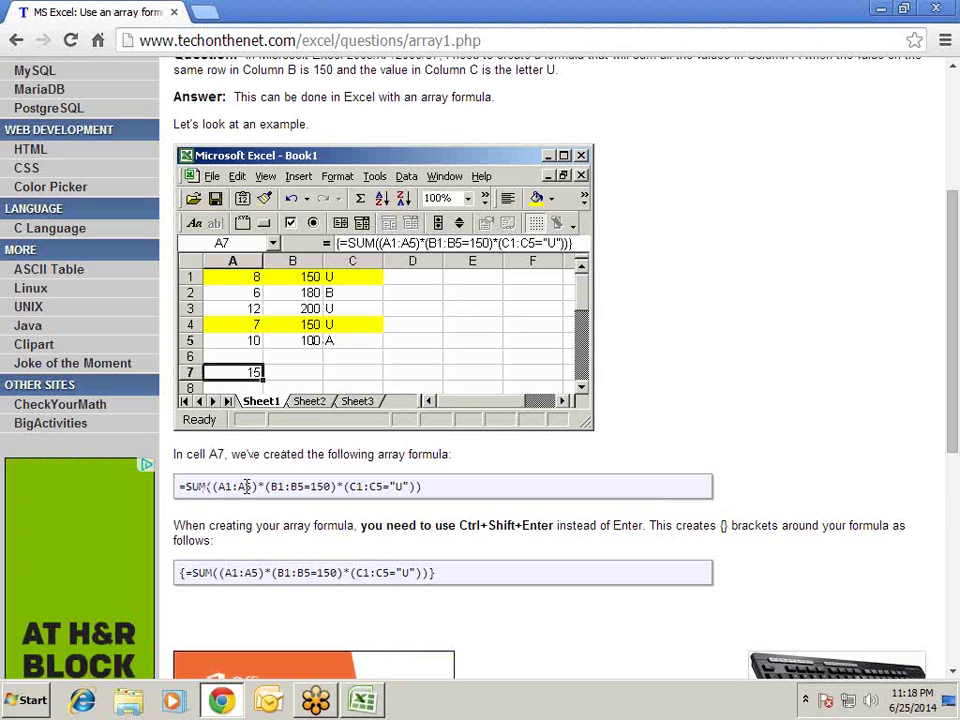
{"action": "left_click_drag", "start_coordinate": [225, 490], "coordinate": [454, 489]}
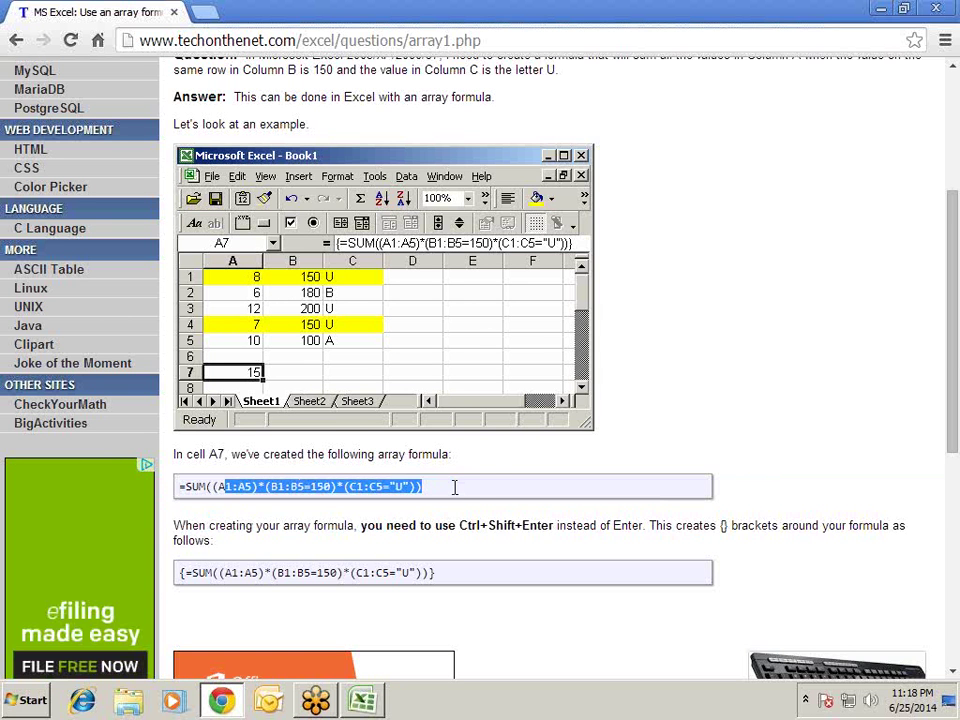
{"action": "left_click", "coordinate": [500, 452]}
{"action": "scroll", "coordinate": [279, 300], "scroll_direction": "up", "scroll_amount": 3}
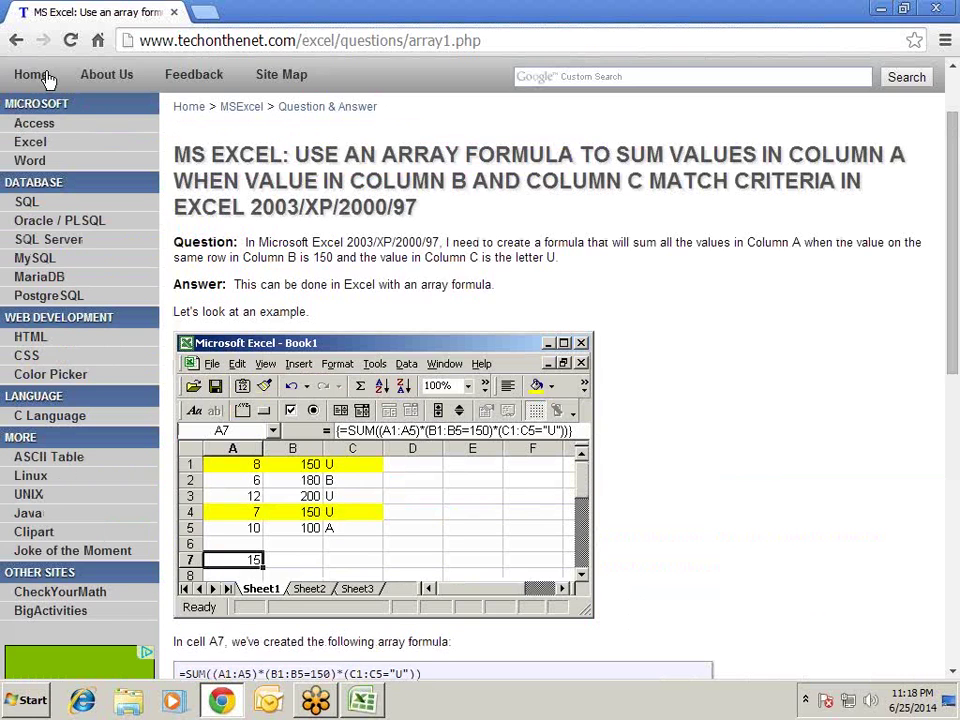
{"action": "left_click", "coordinate": [16, 40]}
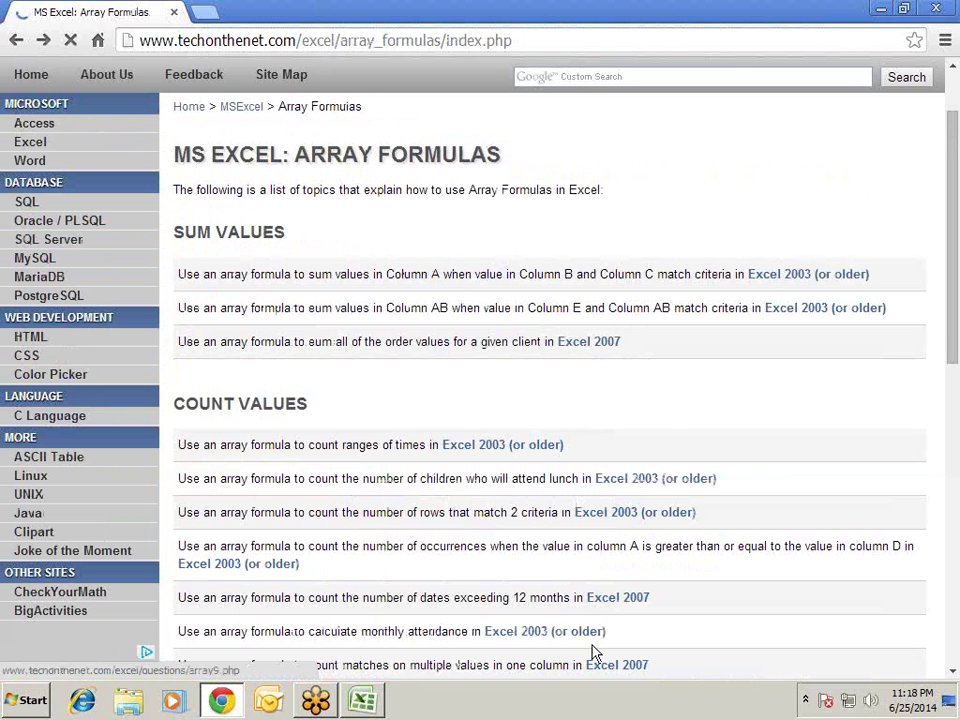
{"action": "scroll", "coordinate": [663, 410], "scroll_direction": "down", "scroll_amount": 2}
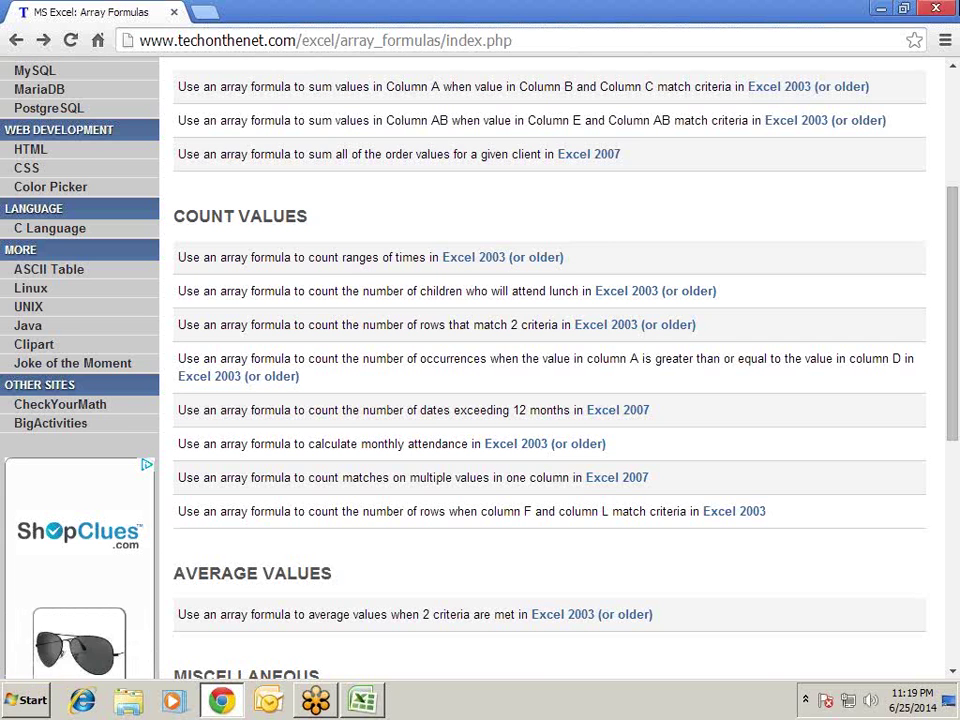
- Switch to Excel and select E10 to review the {=SUM(LEN(E3:E7))} total-length formula
{"action": "left_click", "coordinate": [365, 705]}
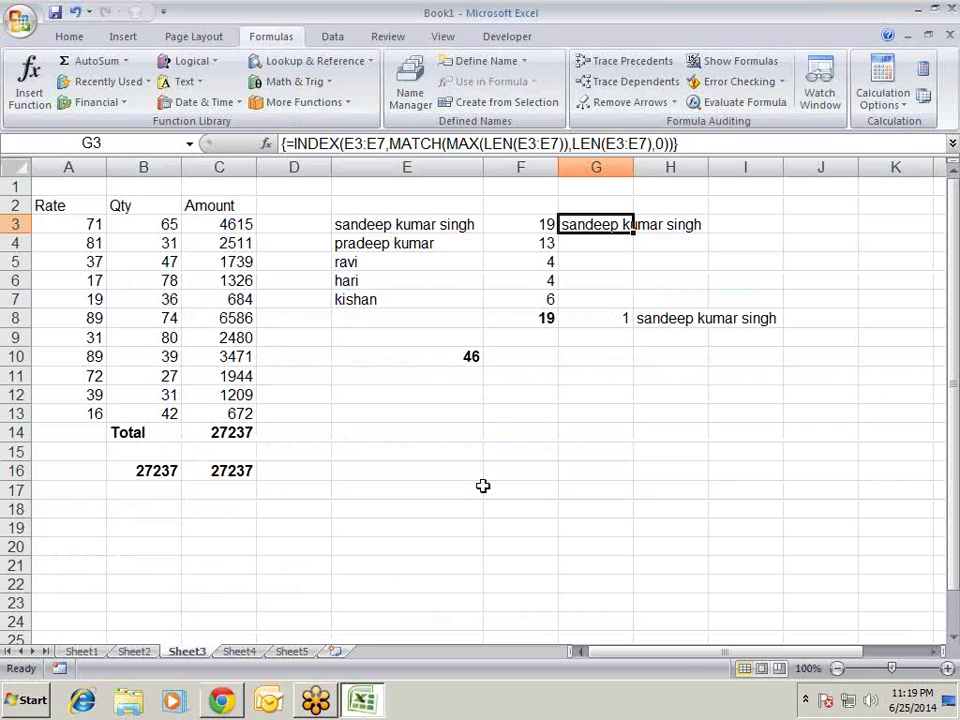
{"action": "left_click_drag", "start_coordinate": [476, 486], "coordinate": [471, 476]}
{"action": "left_click", "coordinate": [366, 432]}
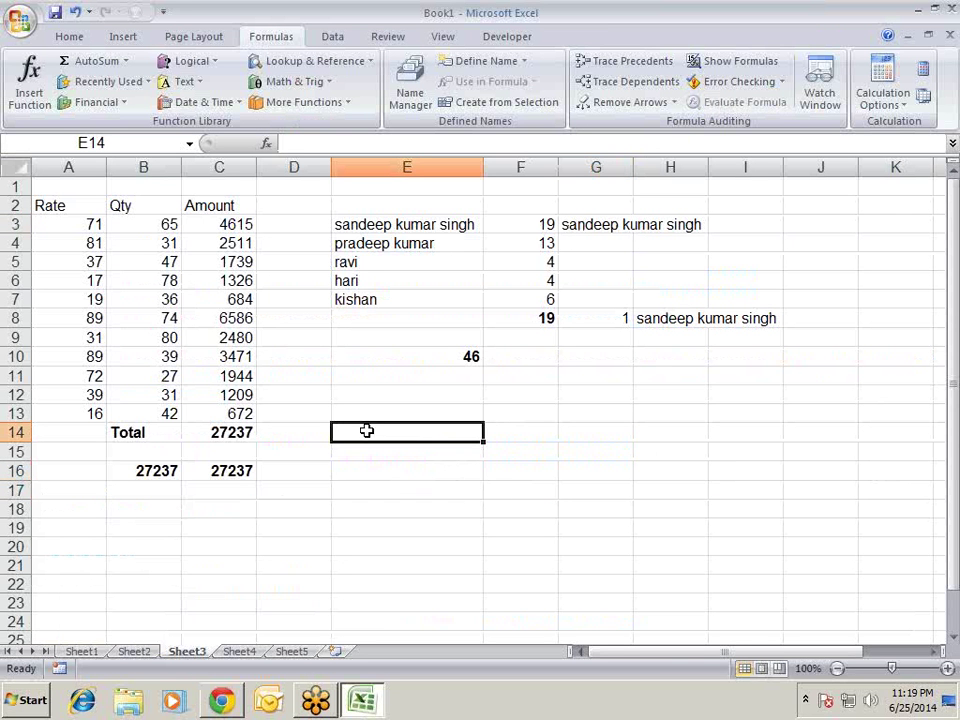
{"action": "left_click_drag", "start_coordinate": [300, 356], "coordinate": [330, 376]}
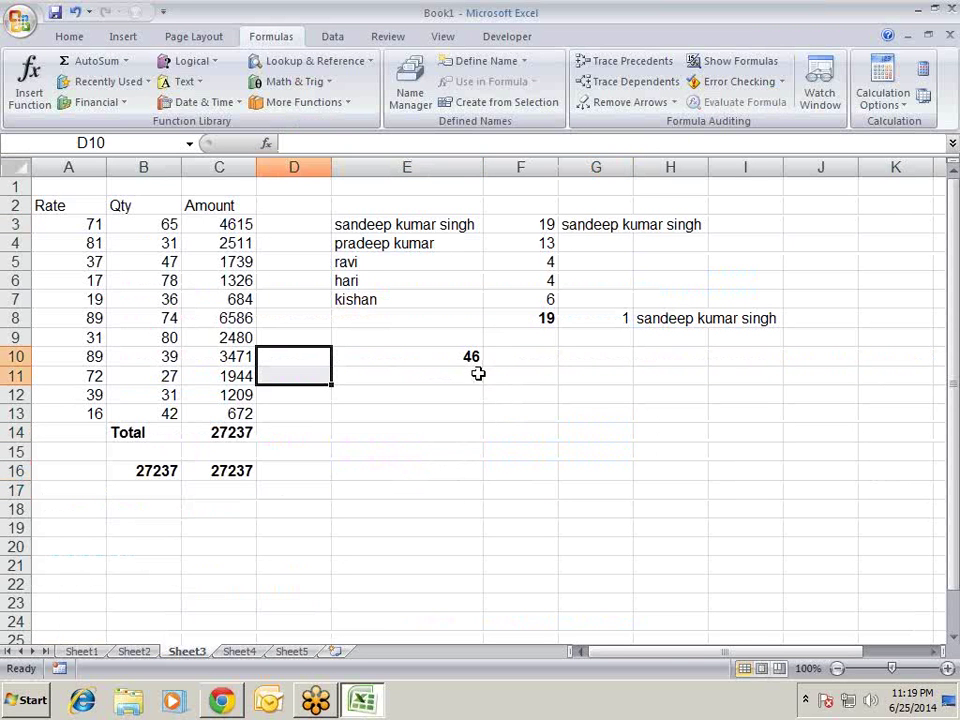
{"action": "left_click", "coordinate": [469, 357]}
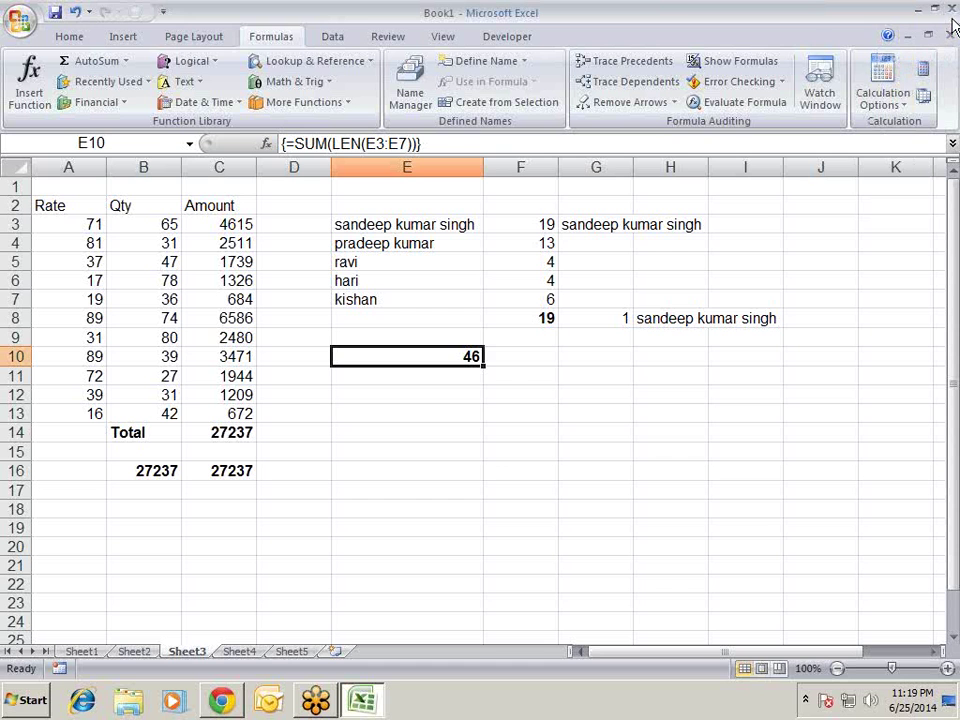
{"action": "left_click", "coordinate": [840, 242]}
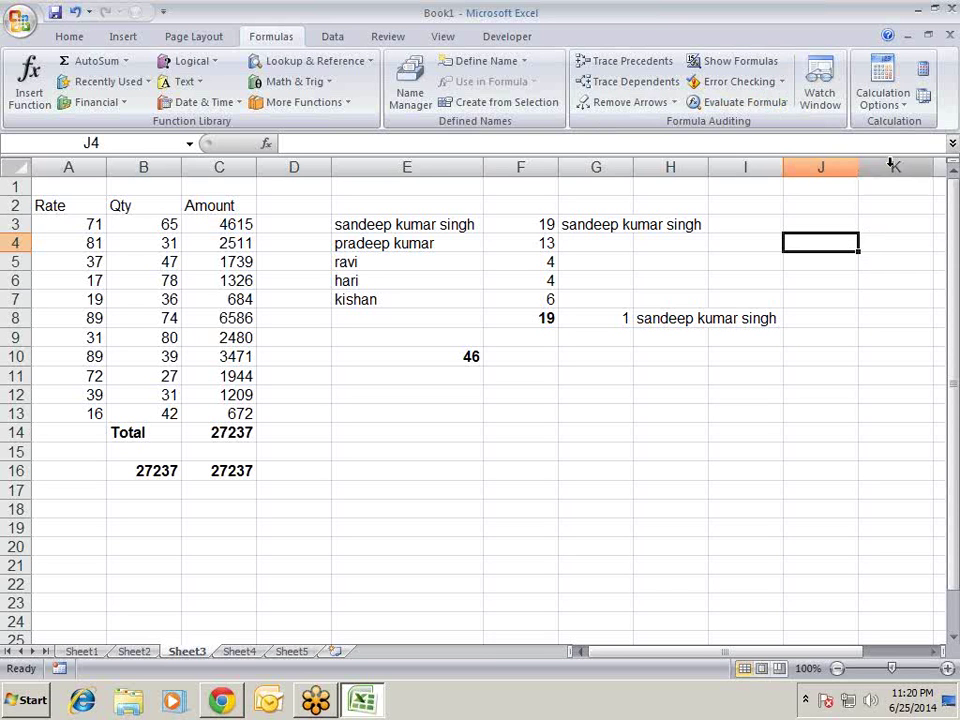
- Select cells around columns G and H on Sheet3
{"action": "left_click", "coordinate": [842, 321]}
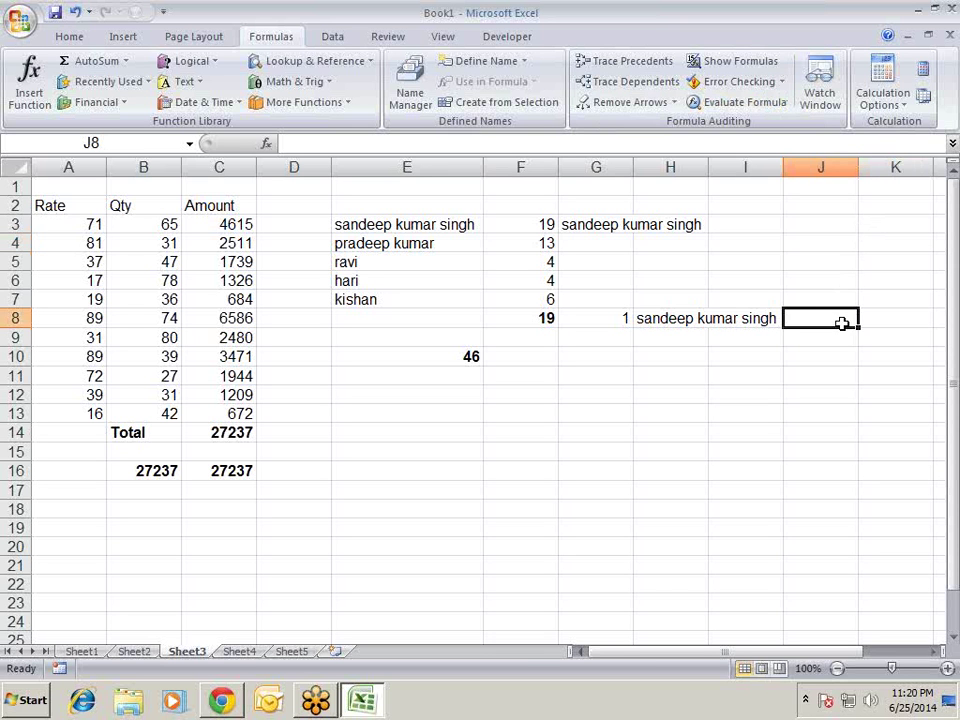
{"action": "left_click", "coordinate": [825, 264]}
{"action": "left_click_drag", "start_coordinate": [778, 204], "coordinate": [819, 371]}
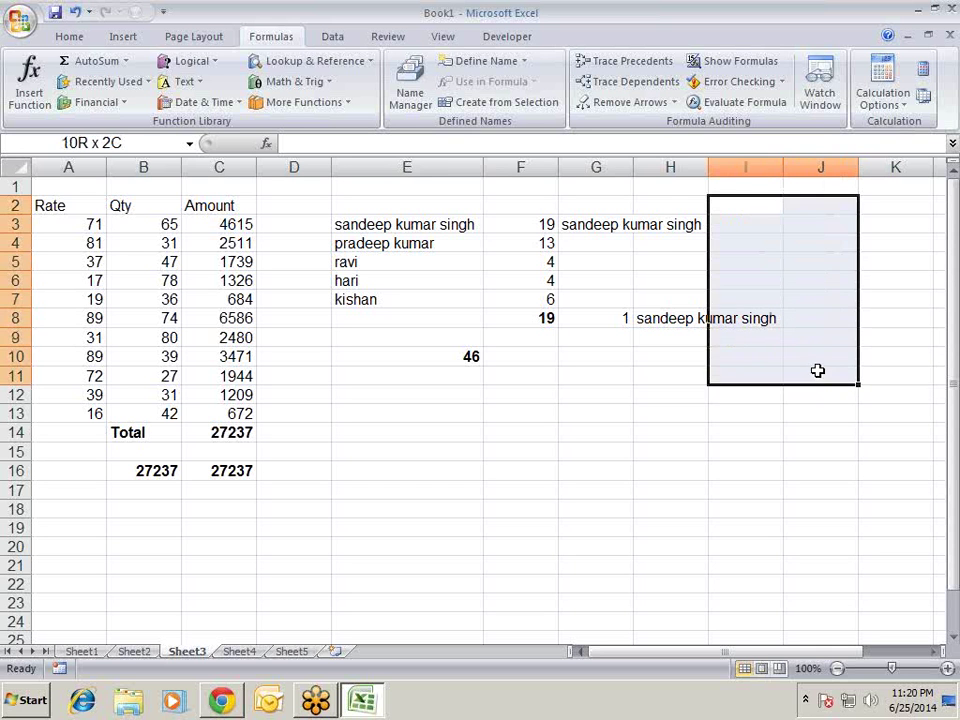
{"action": "left_click", "coordinate": [825, 454]}
{"action": "left_click", "coordinate": [772, 317]}
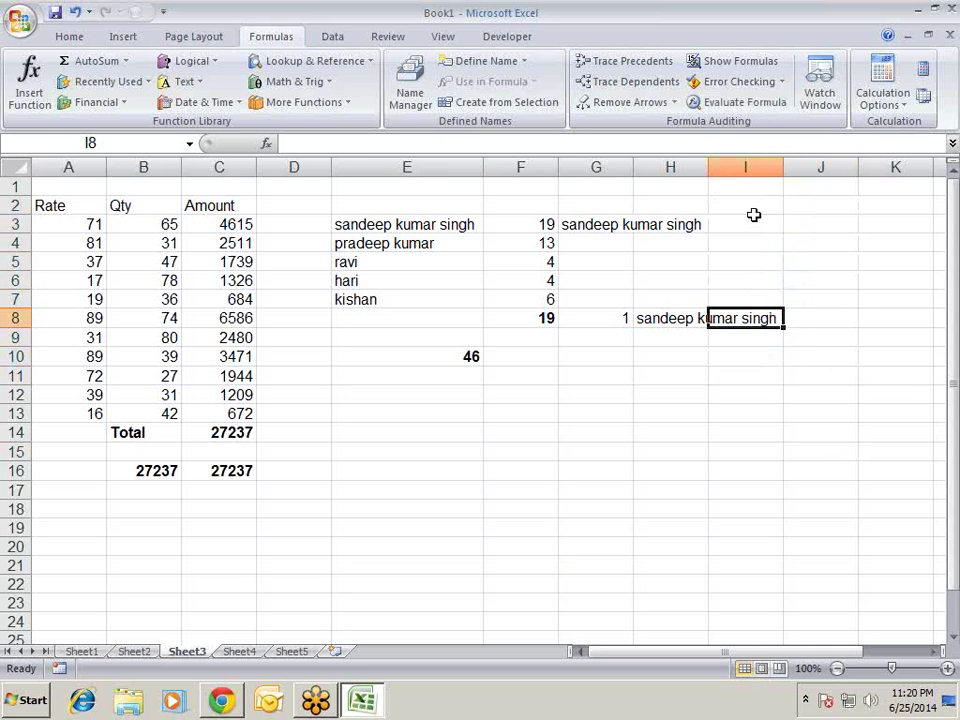
{"action": "left_click_drag", "start_coordinate": [754, 214], "coordinate": [731, 315]}
{"action": "left_click", "coordinate": [774, 186]}
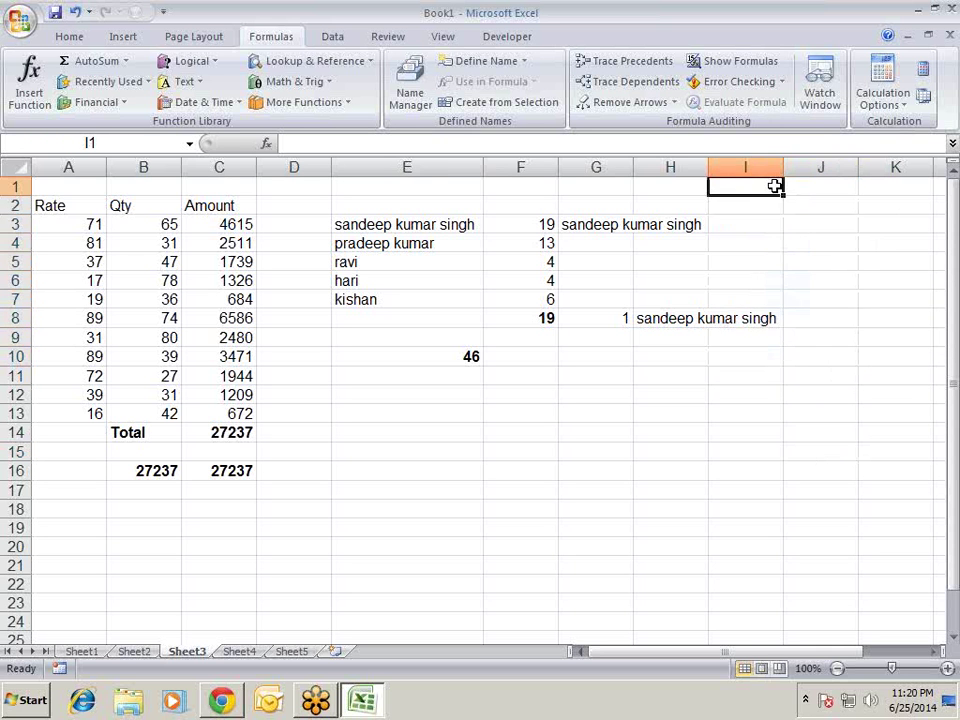
{"action": "left_click", "coordinate": [797, 248]}
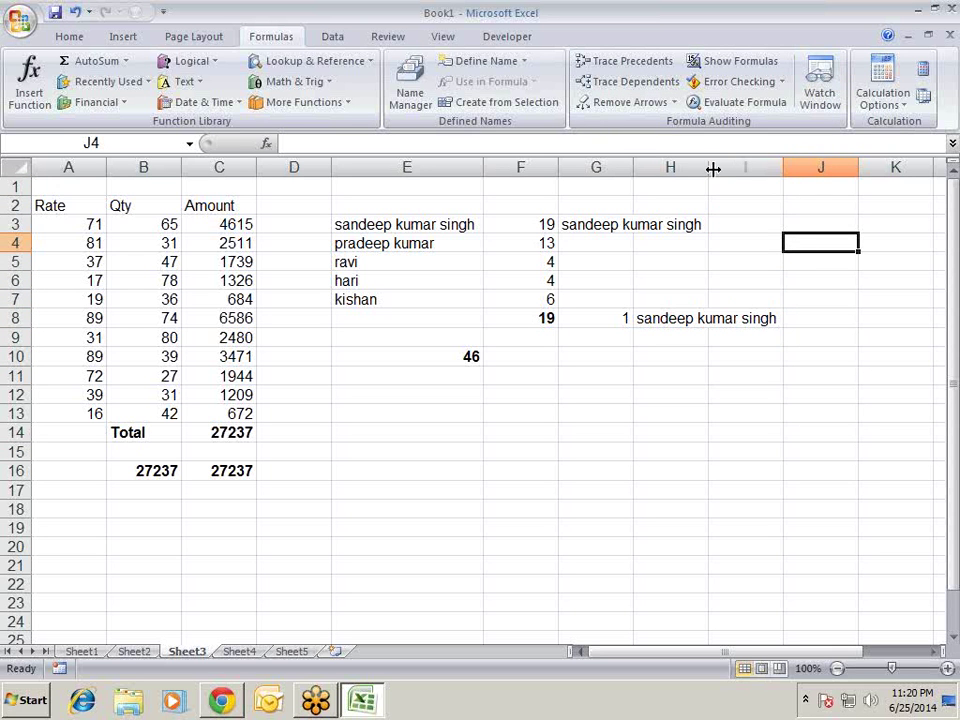
- Widen column H to fit the longest name, check H8 and H3, then close Book1 without saving
{"action": "left_click_drag", "start_coordinate": [710, 168], "coordinate": [782, 200]}
{"action": "left_click", "coordinate": [718, 317]}
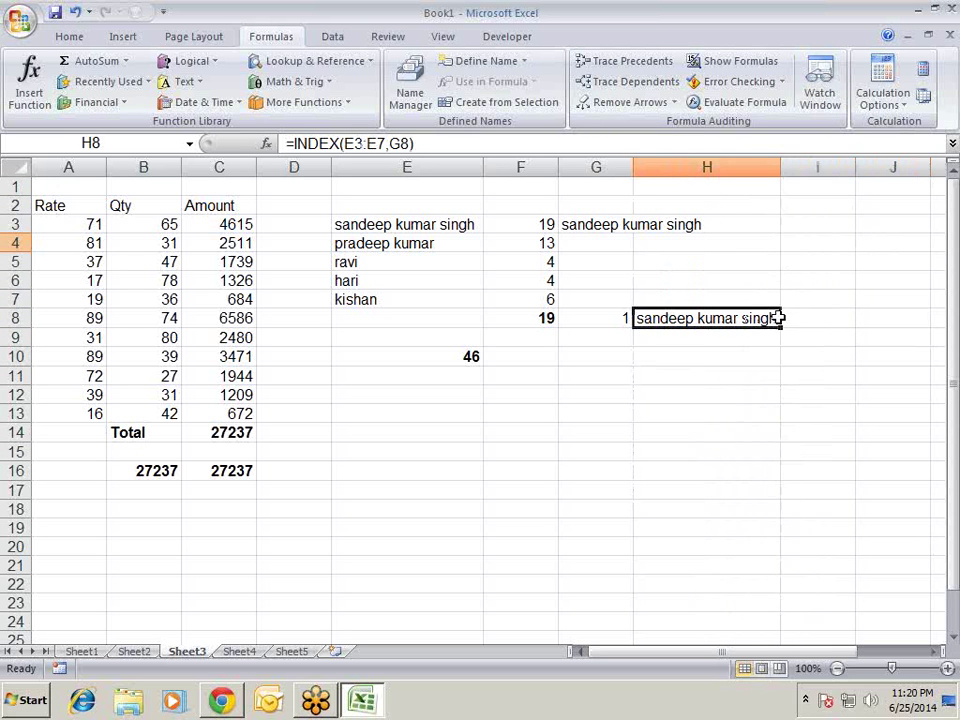
{"action": "left_click", "coordinate": [748, 227]}
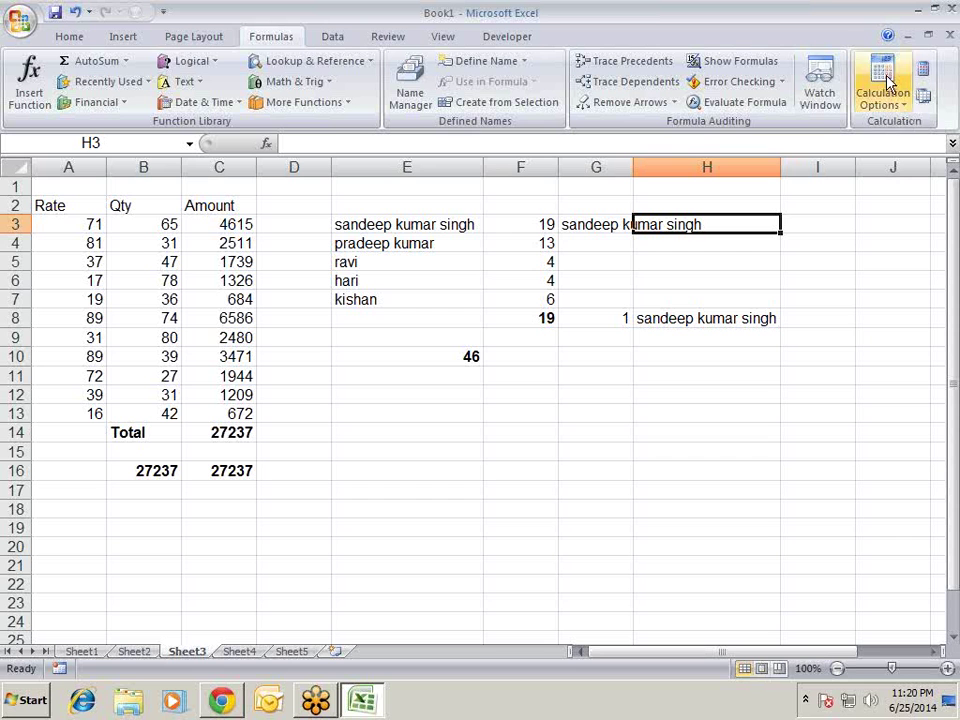
{"action": "left_click", "coordinate": [947, 38]}
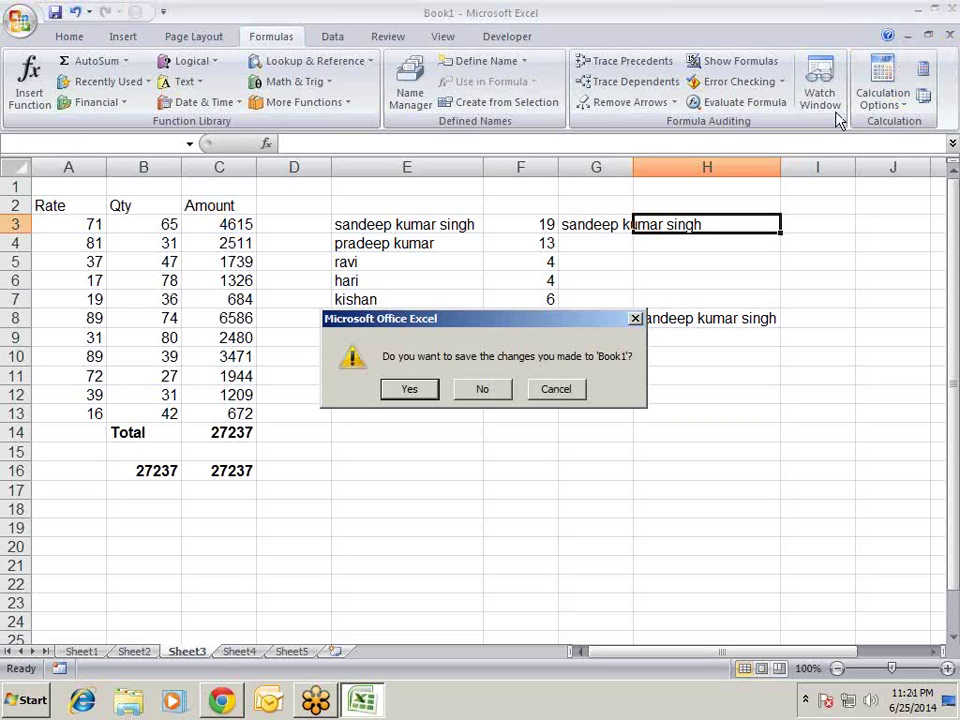
{"action": "left_click", "coordinate": [482, 390]}
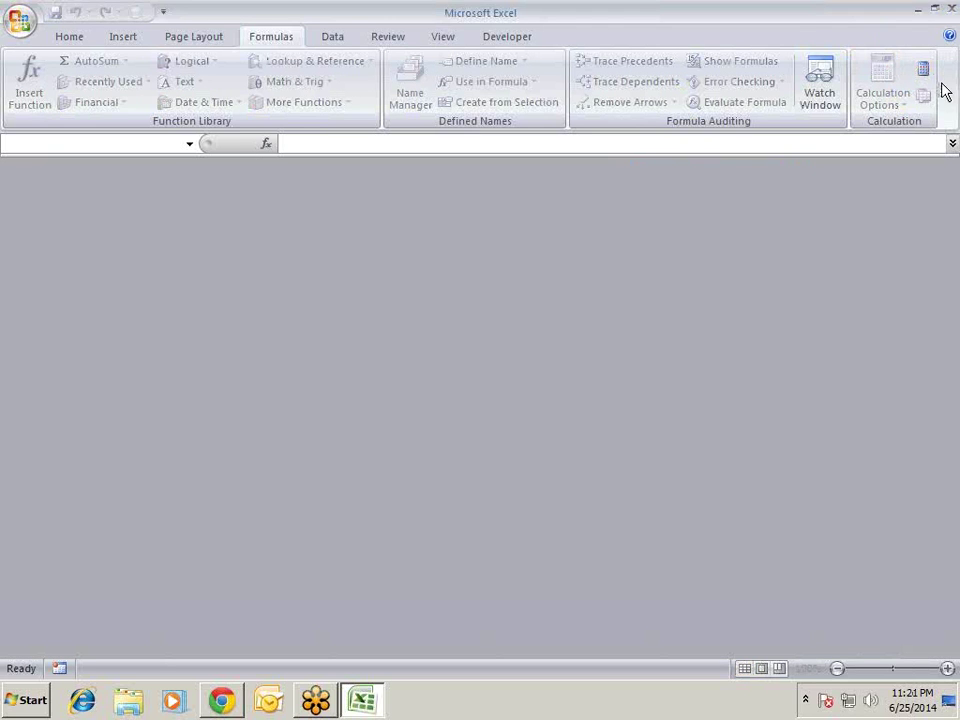